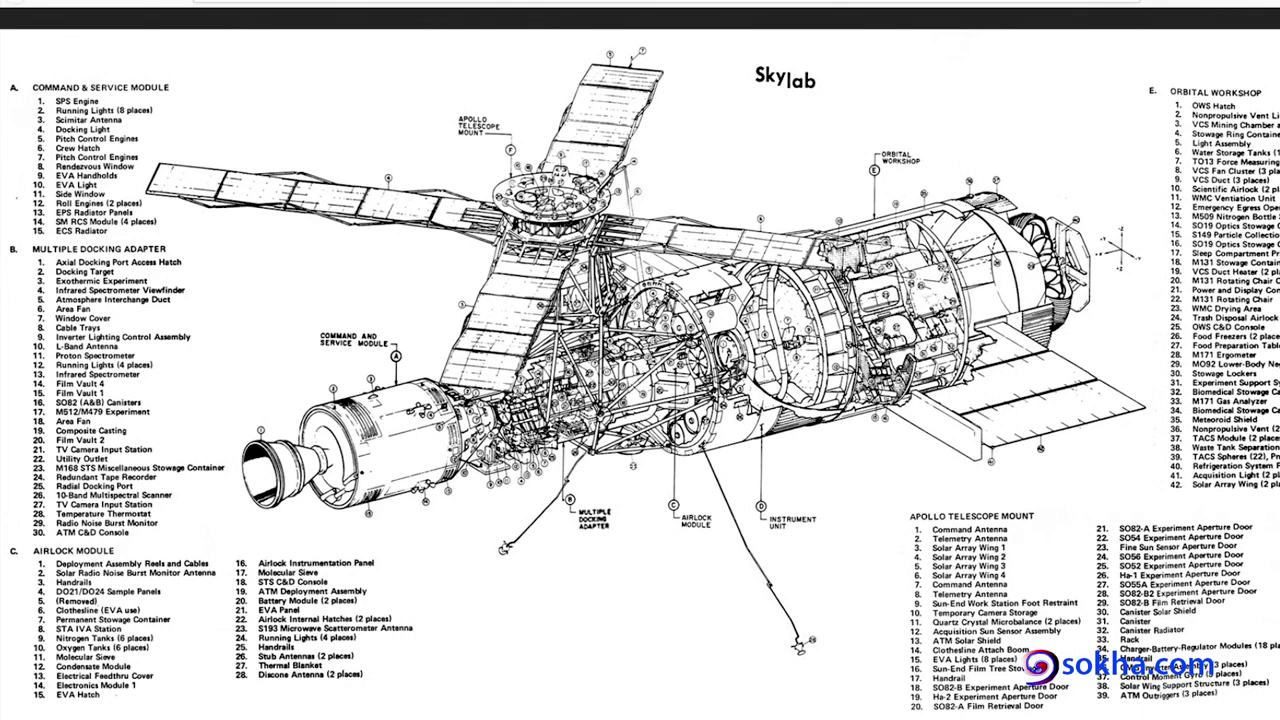
- Sketch an annotation line across the Skylab diagram
{"action": "mouse_move", "coordinate": [998, 166]}
{"action": "left_mouse_down"}
{"action": "mouse_move", "coordinate": [314, 300]}
{"action": "mouse_move", "coordinate": [918, 174]}
{"action": "left_mouse_up"}
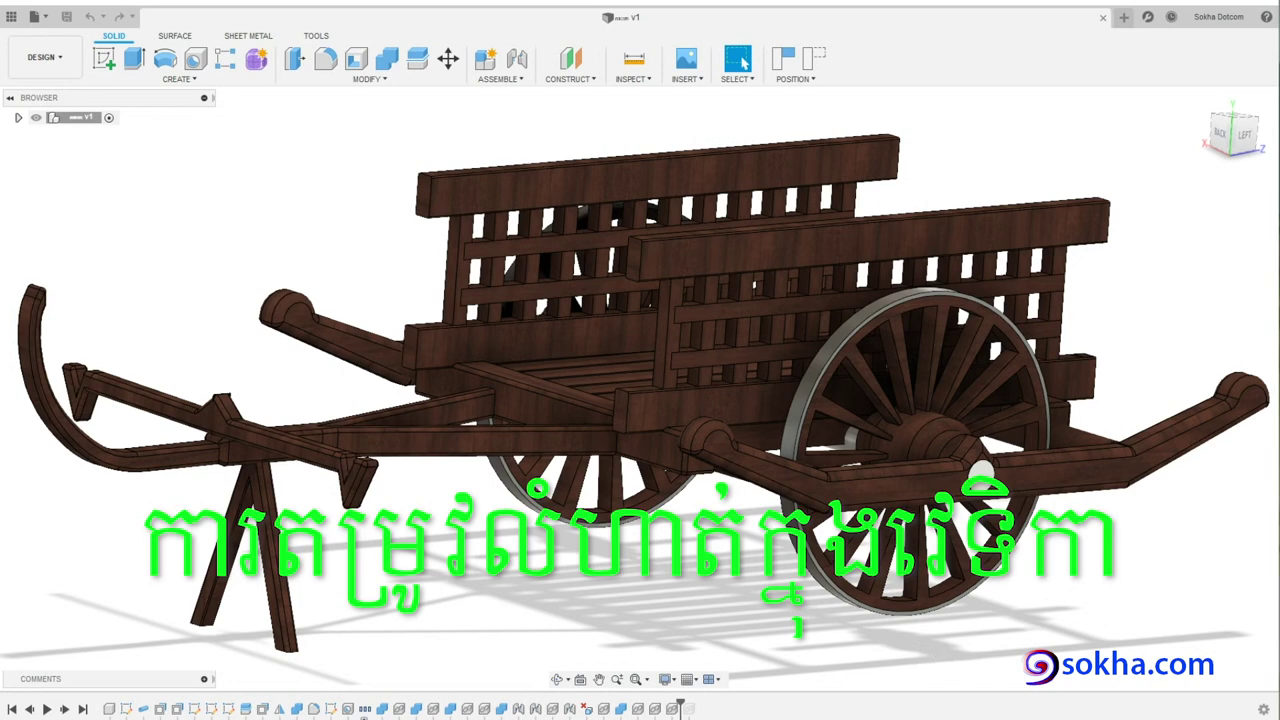
- Highlight the first Khmer topic line in Notepad, then hide the notes to show the cart
{"action": "mouse_move", "coordinate": [615, 415]}
{"action": "left_mouse_down"}
{"action": "mouse_move", "coordinate": [254, 297]}
{"action": "mouse_move", "coordinate": [206, 235]}
{"action": "left_mouse_up"}
{"action": "left_click", "coordinate": [572, 250]}
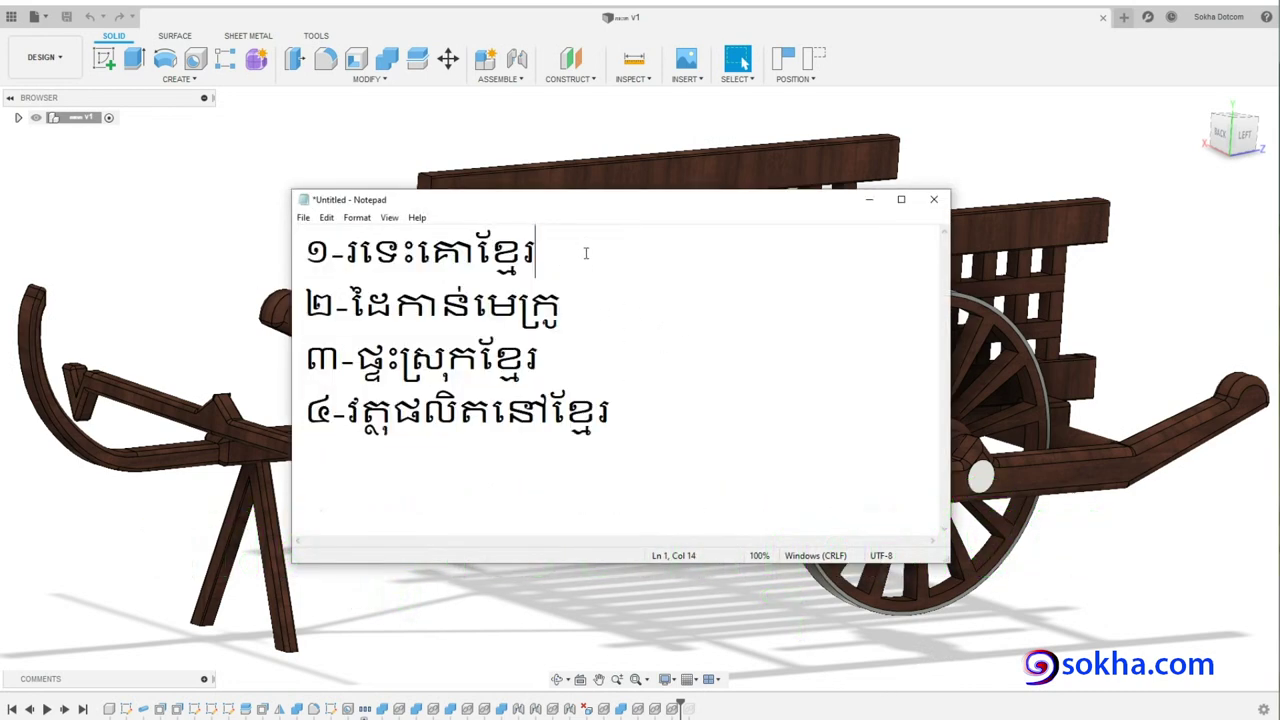
{"action": "left_click_drag", "start_coordinate": [586, 253], "coordinate": [262, 254]}
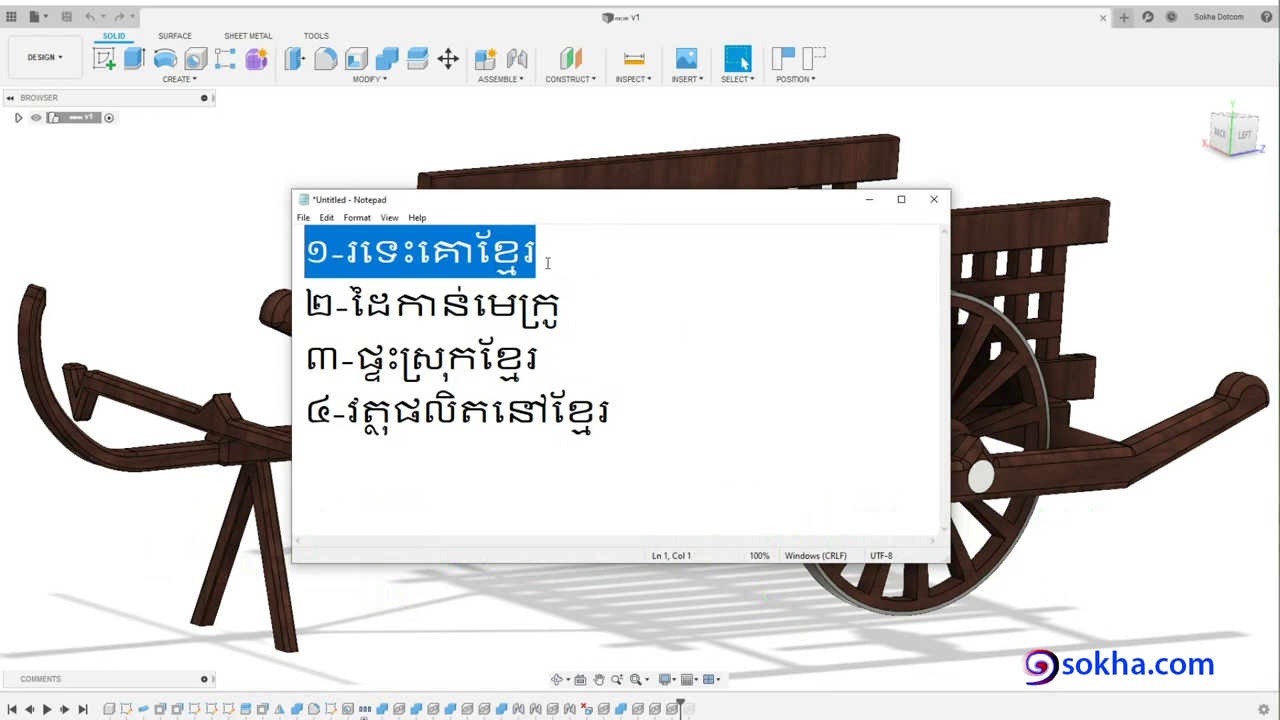
{"action": "left_click", "coordinate": [870, 200]}
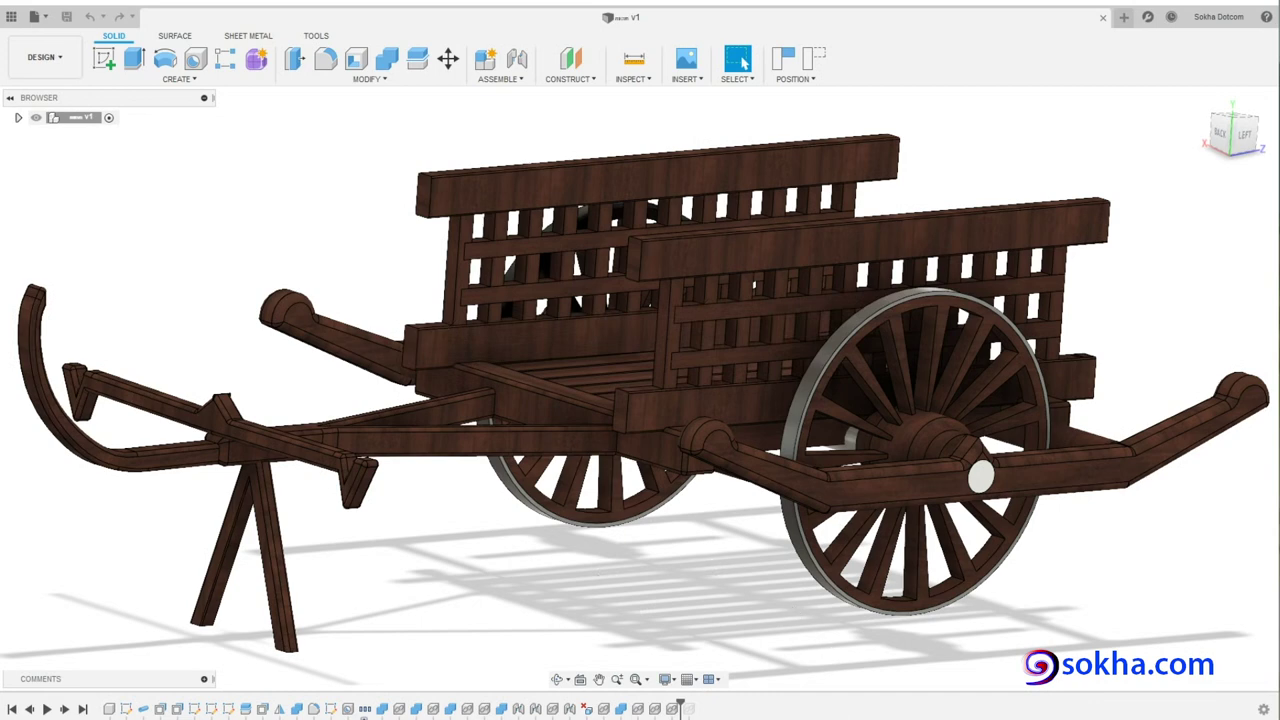
- Bring the topic list back and highlight the first two topic lines
{"action": "left_click", "coordinate": [573, 329]}
{"action": "key", "text": "shift+Home"}
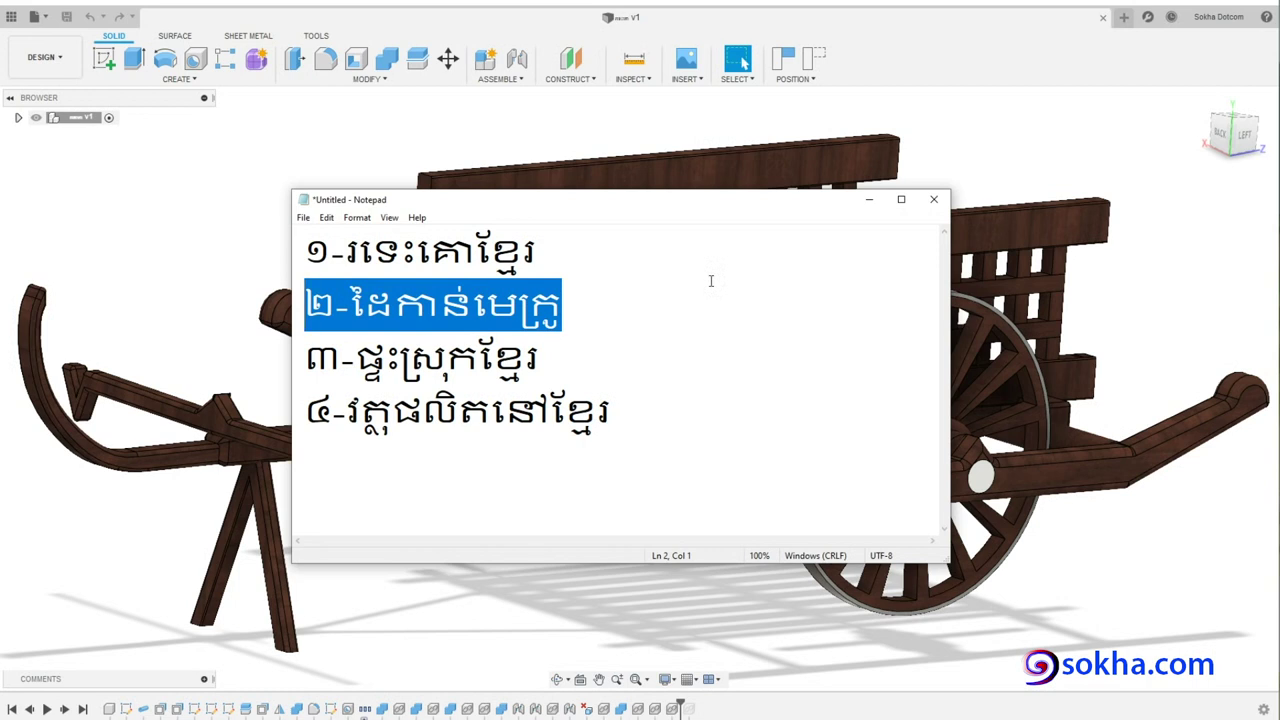
{"action": "left_click", "coordinate": [605, 310]}
{"action": "key", "text": "shift+Home"}
{"action": "key", "text": "shift+Up"}
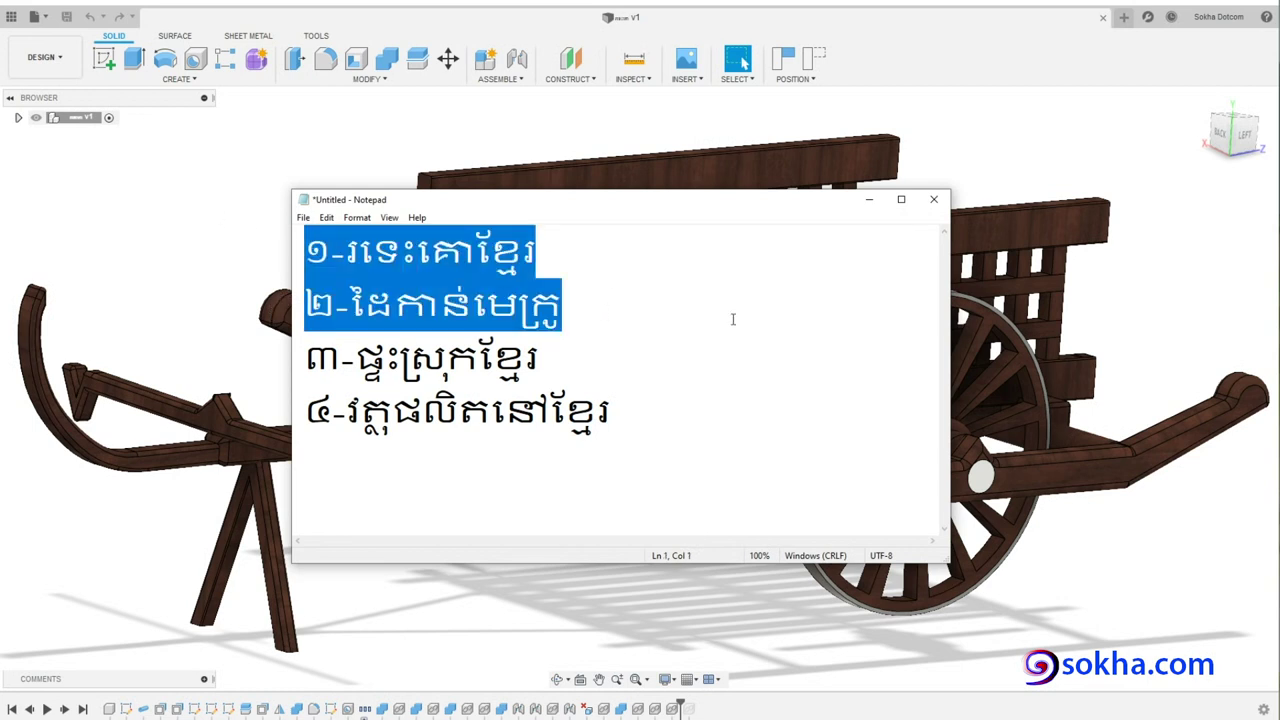
- Highlight the third topic line on its own
{"action": "mouse_move", "coordinate": [640, 402]}
{"action": "left_mouse_down"}
{"action": "mouse_move", "coordinate": [490, 410]}
{"action": "mouse_move", "coordinate": [211, 371]}
{"action": "left_mouse_up"}
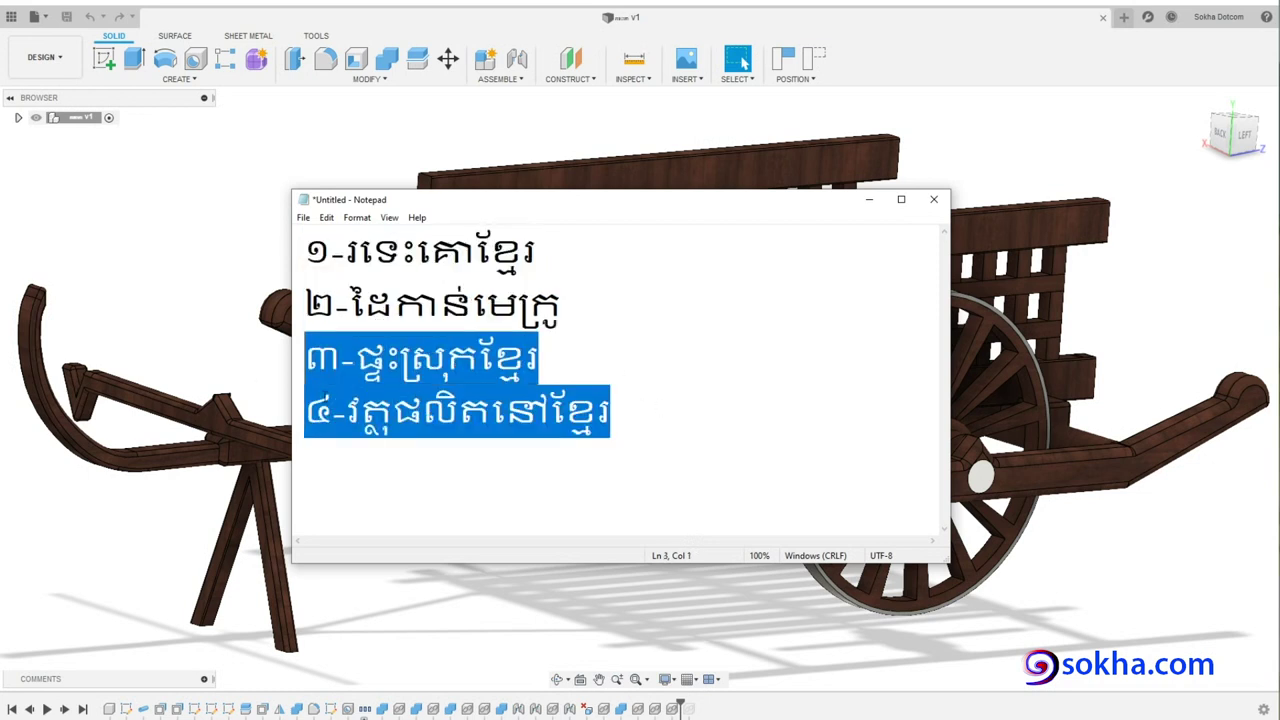
{"action": "left_click_drag", "start_coordinate": [583, 349], "coordinate": [250, 341]}
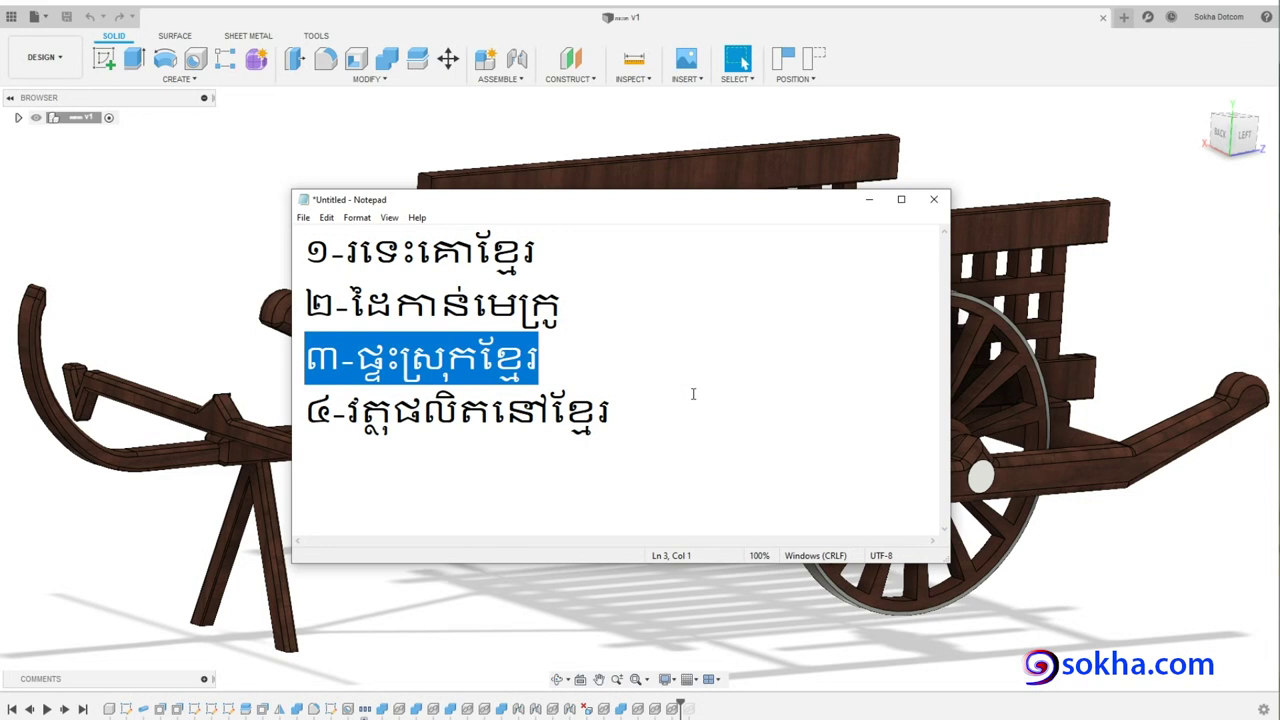
{"action": "left_click", "coordinate": [562, 365]}
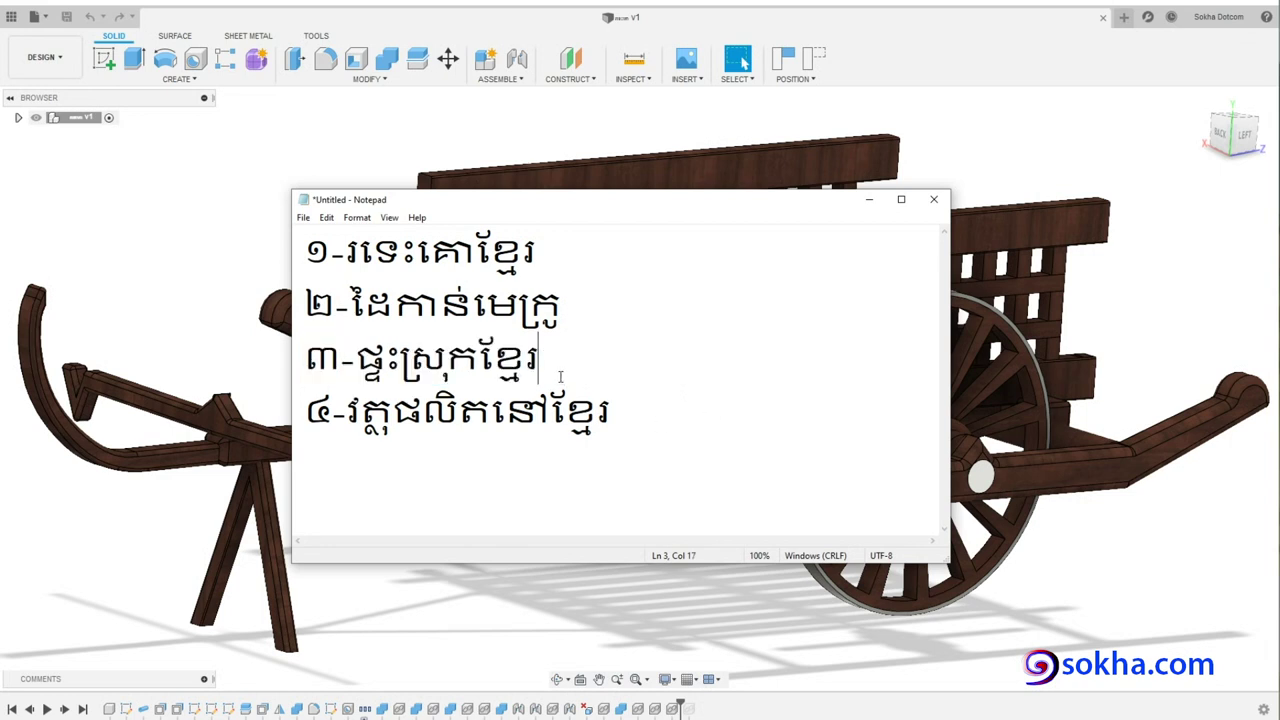
{"action": "mouse_move", "coordinate": [554, 367]}
{"action": "left_mouse_down"}
{"action": "mouse_move", "coordinate": [255, 370]}
{"action": "mouse_move", "coordinate": [281, 378]}
{"action": "left_mouse_up"}
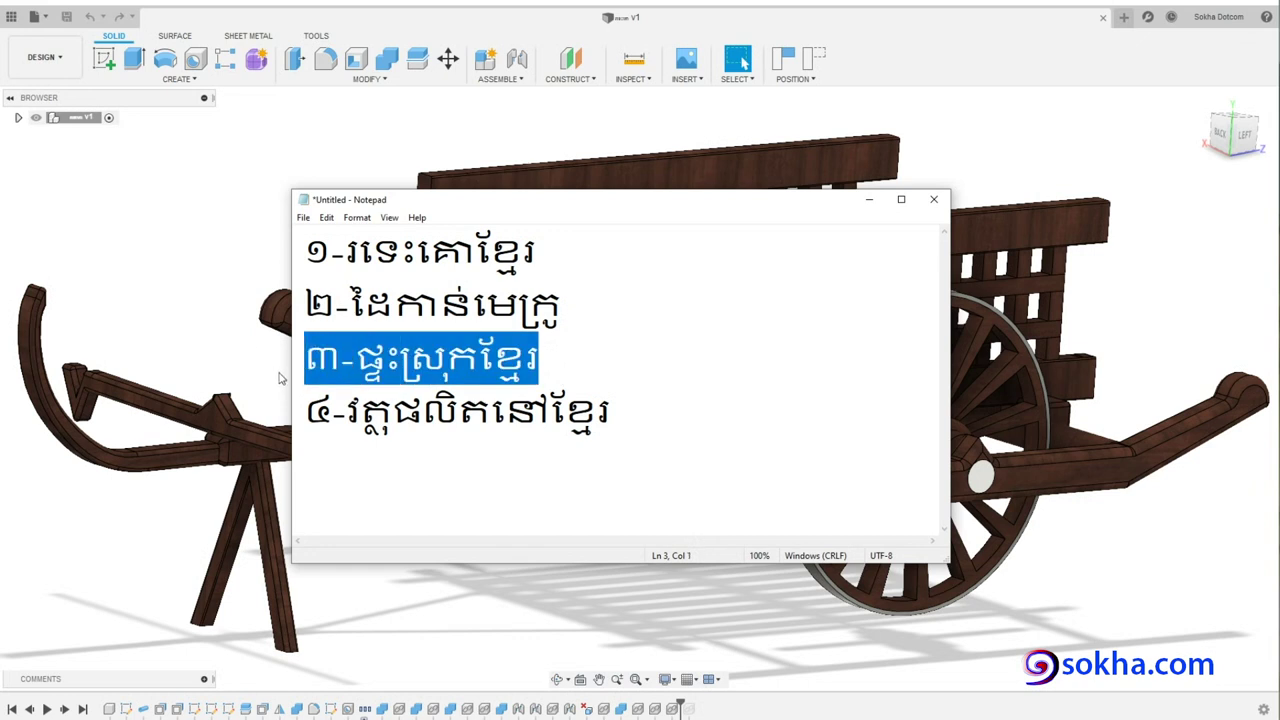
{"action": "left_click", "coordinate": [624, 420]}
{"action": "key", "text": "shift+Home"}
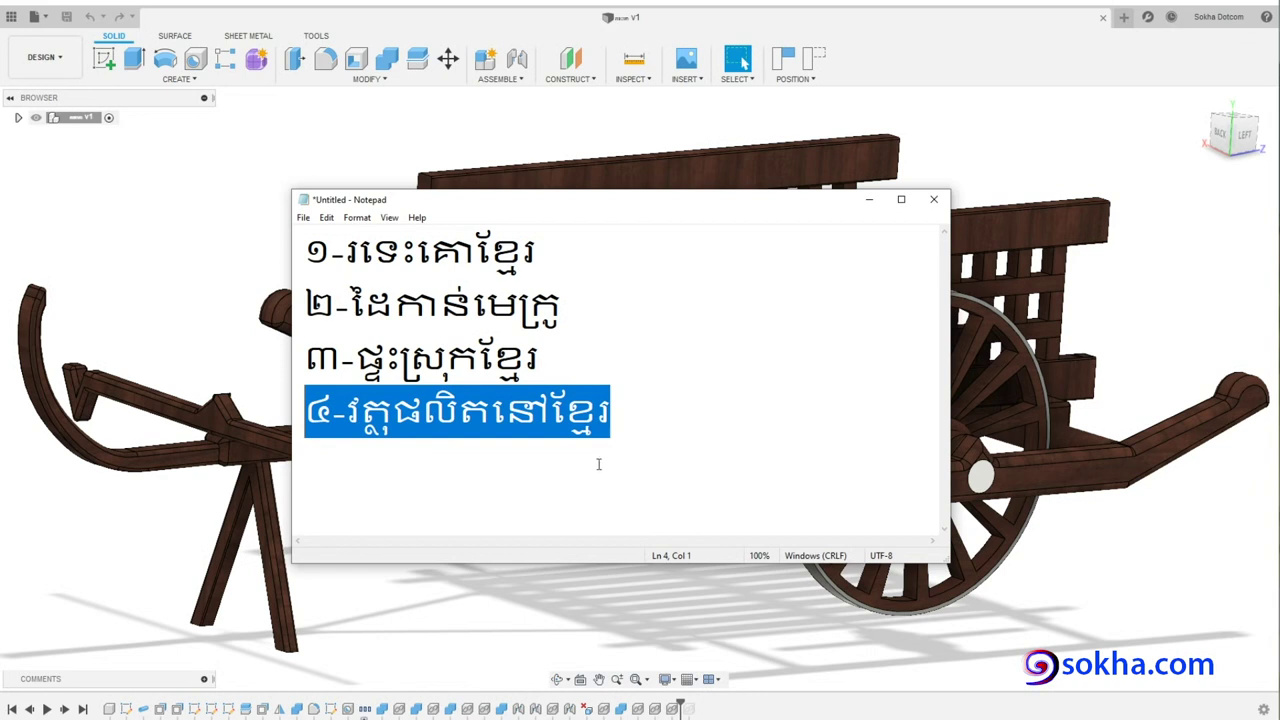
{"action": "left_click_drag", "start_coordinate": [668, 413], "coordinate": [286, 409]}
{"action": "left_click_drag", "start_coordinate": [683, 431], "coordinate": [198, 418]}
{"action": "left_click_drag", "start_coordinate": [594, 369], "coordinate": [246, 365]}
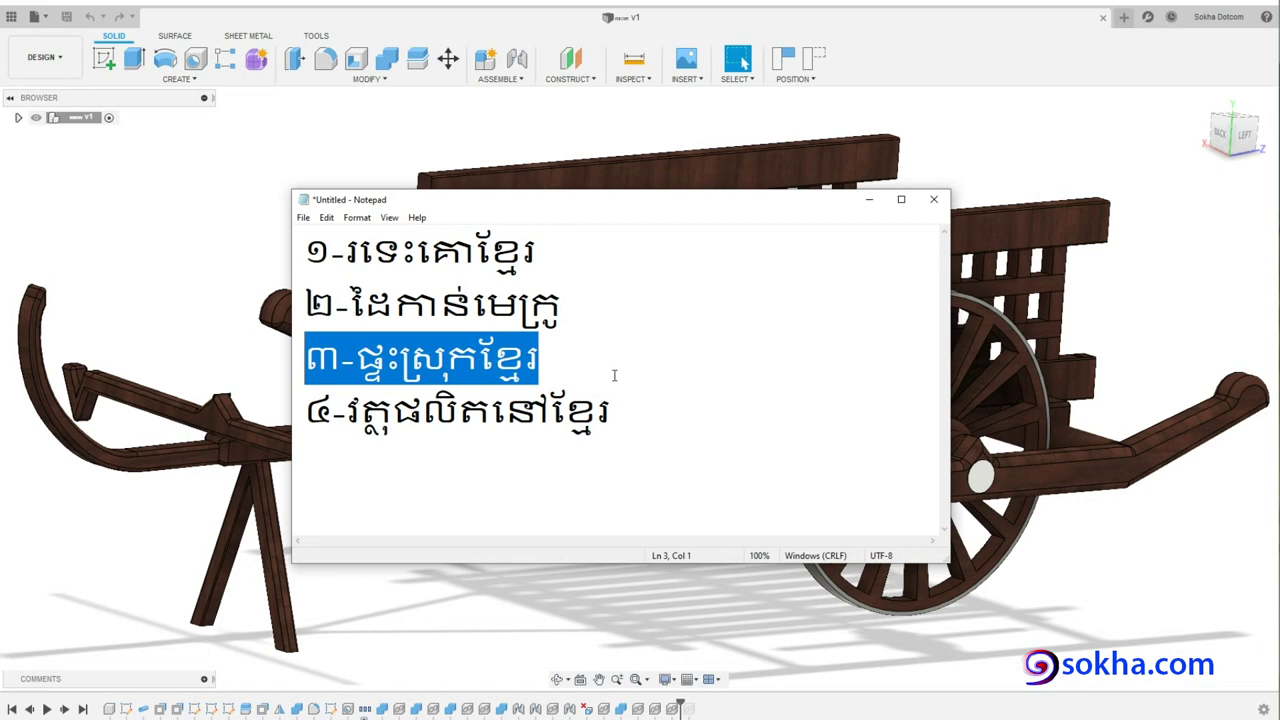
{"action": "left_click_drag", "start_coordinate": [583, 358], "coordinate": [215, 368]}
{"action": "left_click_drag", "start_coordinate": [557, 363], "coordinate": [225, 351]}
{"action": "left_click_drag", "start_coordinate": [658, 413], "coordinate": [293, 419]}
{"action": "left_click", "coordinate": [465, 414]}
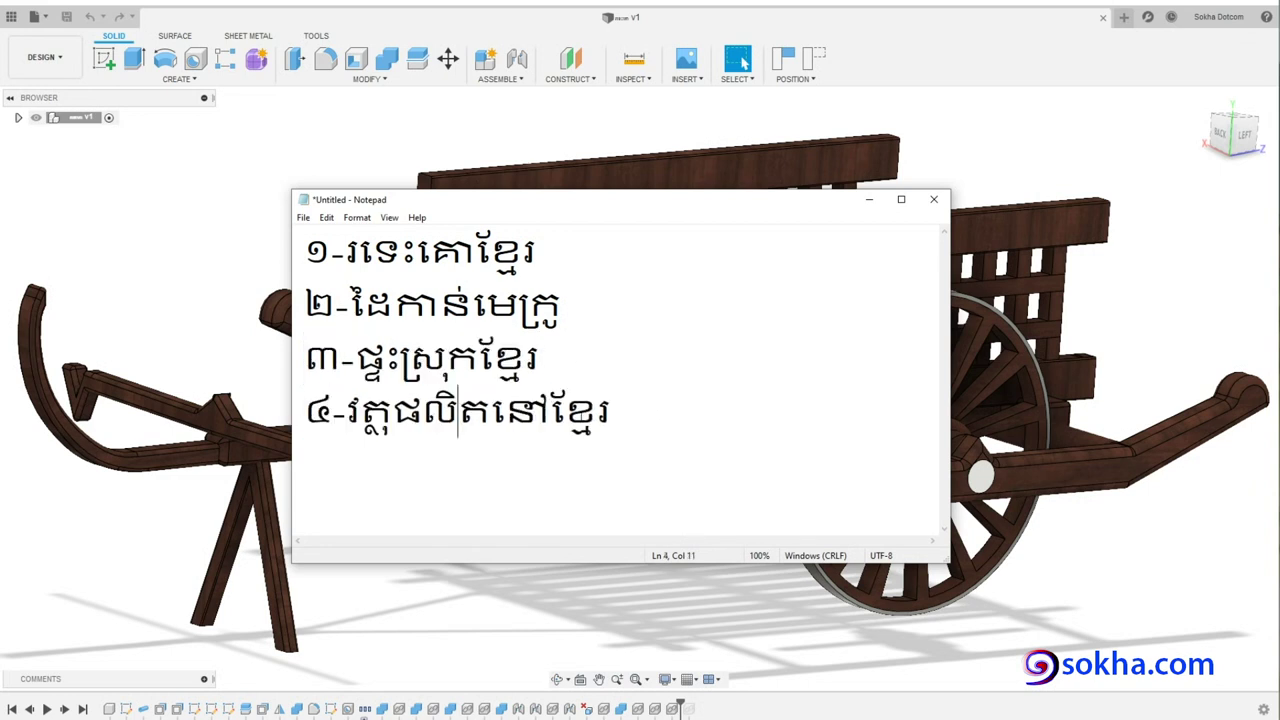
{"action": "left_click_drag", "start_coordinate": [630, 413], "coordinate": [252, 409]}
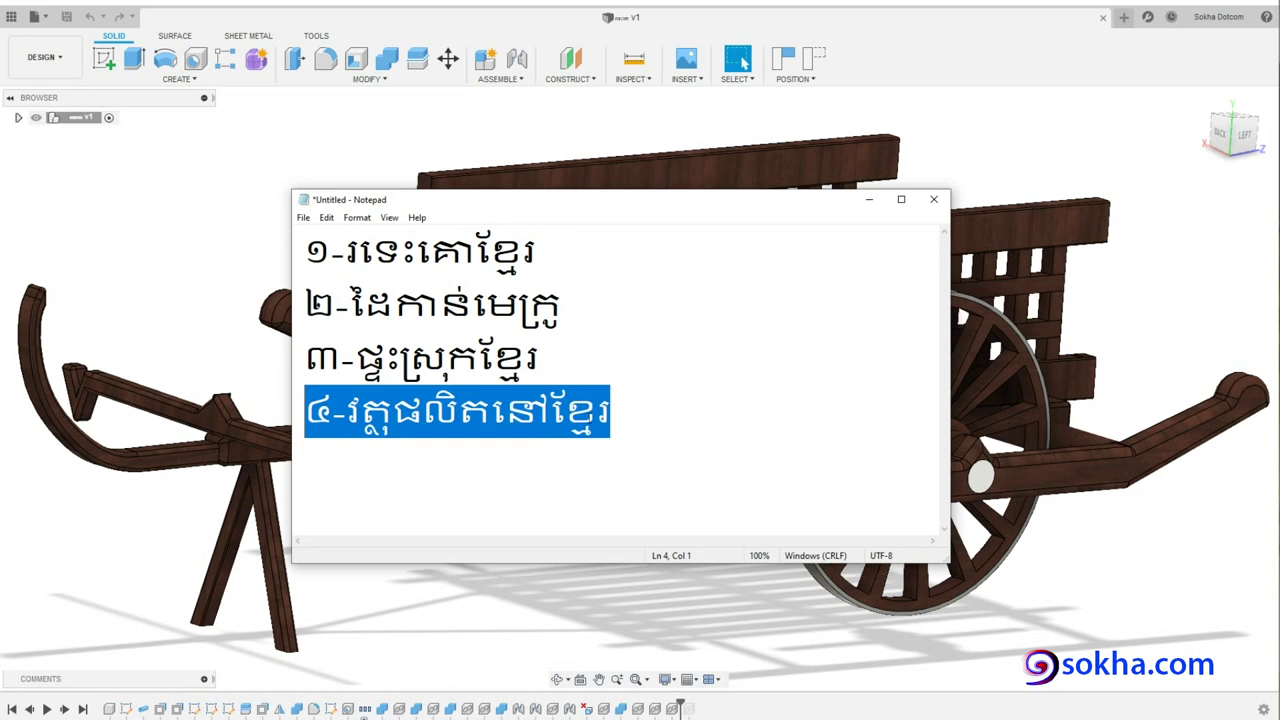
{"action": "left_click_drag", "start_coordinate": [643, 413], "coordinate": [367, 441]}
{"action": "key", "text": "ctrl+c"}
{"action": "left_click", "coordinate": [869, 199]}
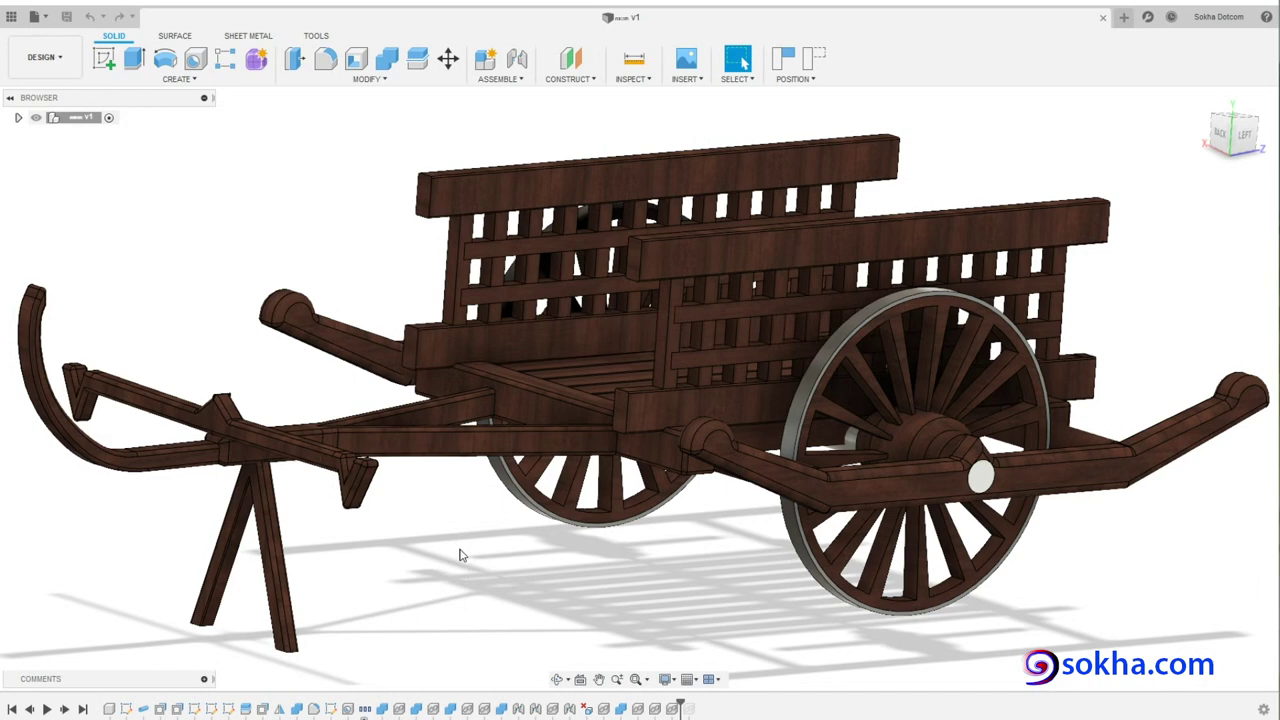
{"action": "middle_click_drag", "start_coordinate": [460, 555], "coordinate": [478, 582], "text": "shift"}
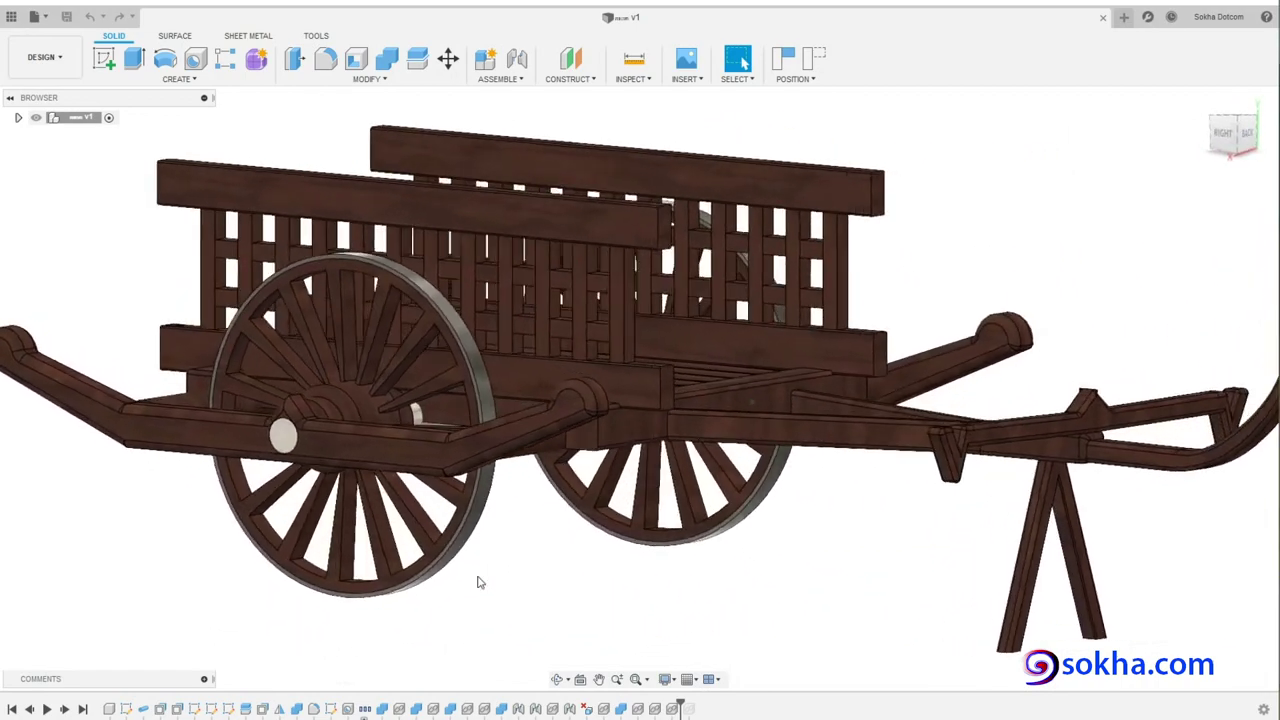
{"action": "middle_click_drag", "start_coordinate": [478, 582], "coordinate": [519, 609], "text": "shift"}
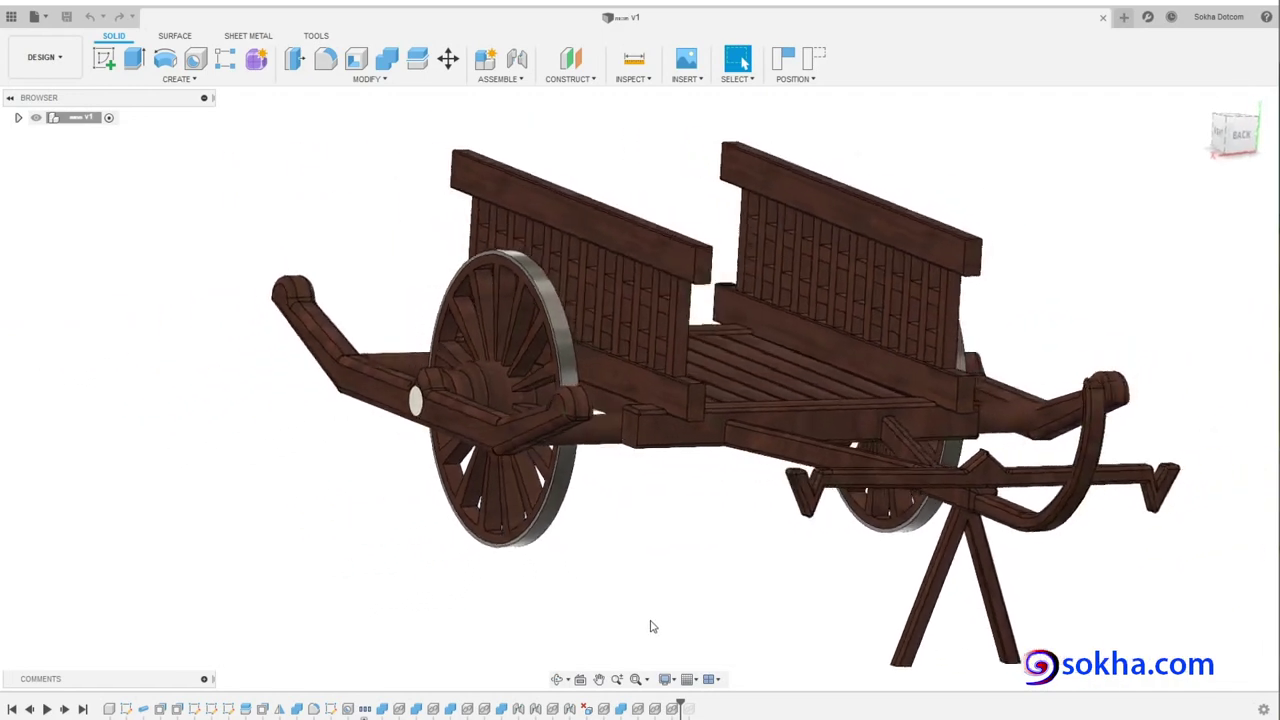
{"action": "middle_click_drag", "start_coordinate": [650, 626], "coordinate": [988, 649], "text": "shift"}
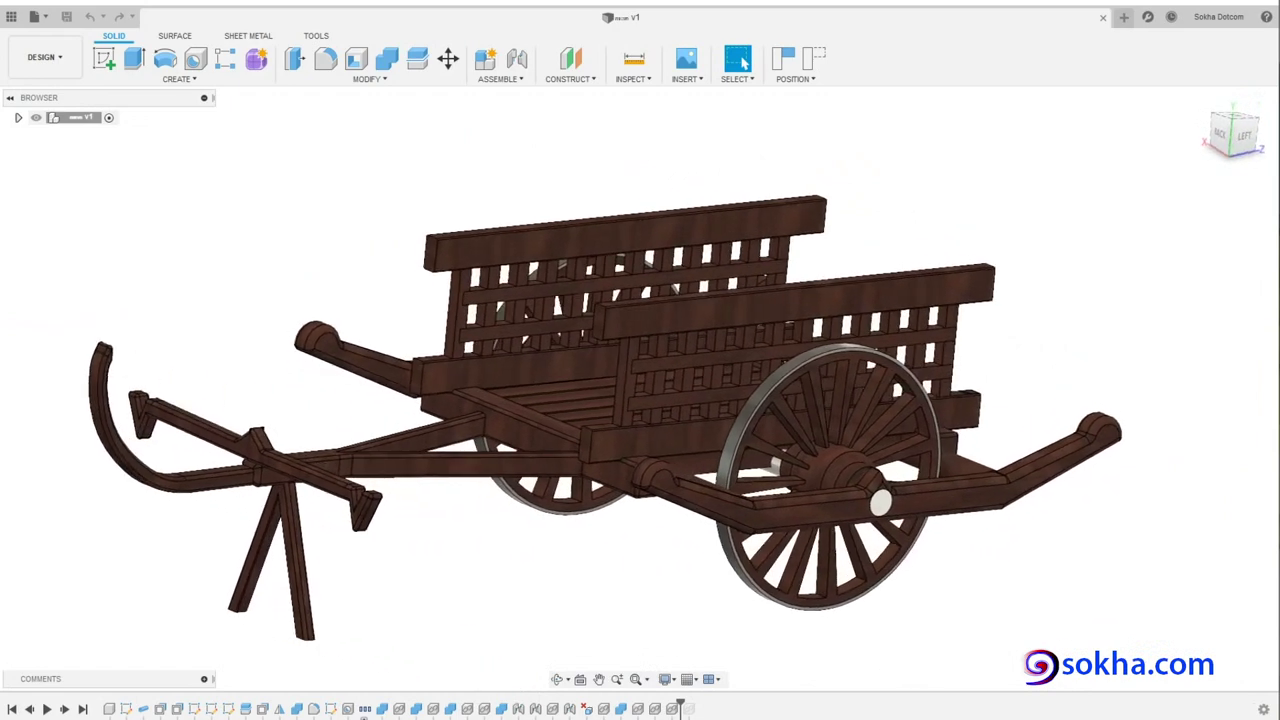
{"action": "mouse_move", "coordinate": [830, 347]}
{"action": "left_mouse_down"}
{"action": "mouse_move", "coordinate": [745, 430]}
{"action": "mouse_move", "coordinate": [933, 425]}
{"action": "mouse_move", "coordinate": [848, 389]}
{"action": "left_mouse_up"}
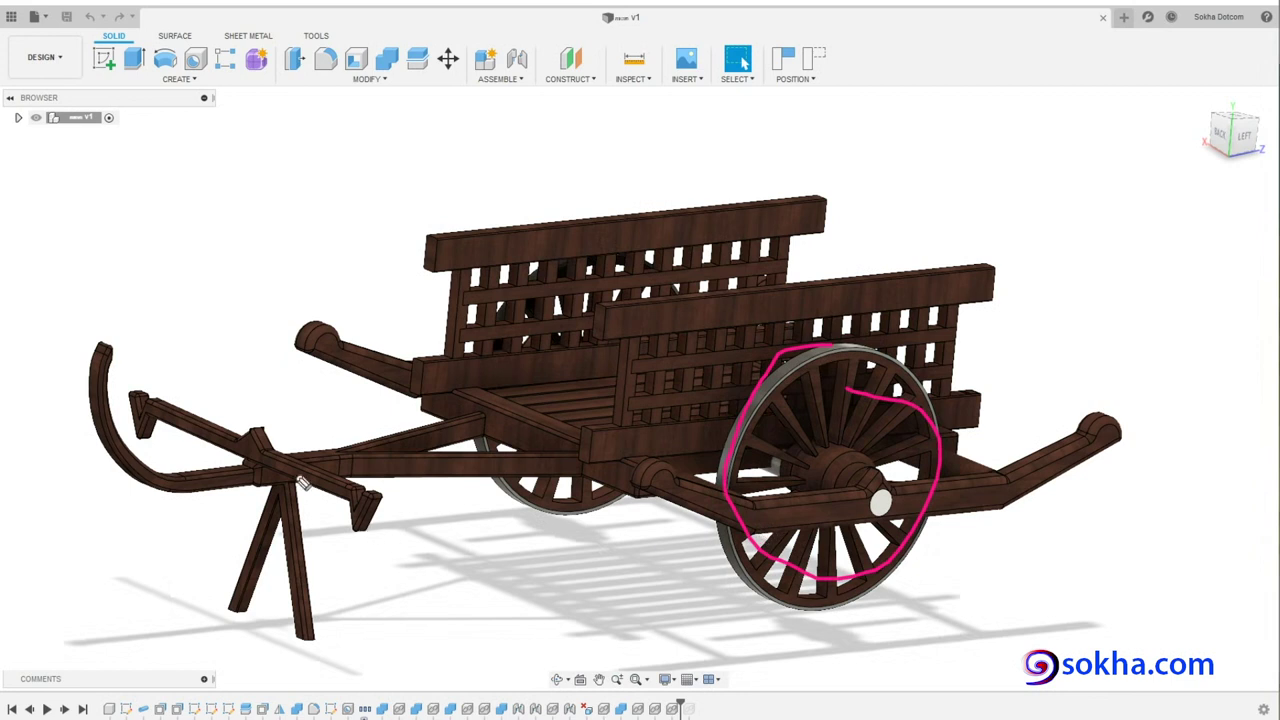
- Trace the curved yoke, its long upper arm and both stand legs with magenta marks
{"action": "mouse_move", "coordinate": [110, 362]}
{"action": "left_mouse_down"}
{"action": "mouse_move", "coordinate": [168, 480]}
{"action": "mouse_move", "coordinate": [495, 474]}
{"action": "left_mouse_up"}
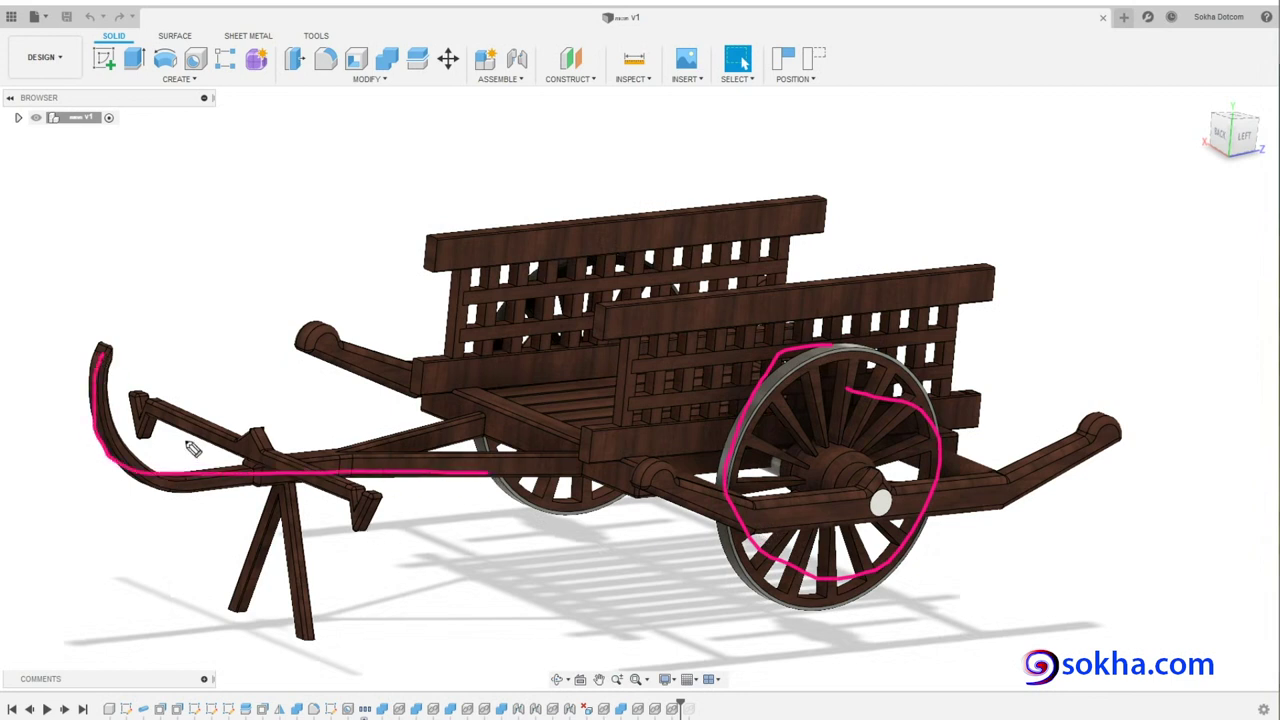
{"action": "left_click_drag", "start_coordinate": [155, 405], "coordinate": [368, 500]}
{"action": "mouse_move", "coordinate": [286, 488]}
{"action": "left_mouse_down"}
{"action": "mouse_move", "coordinate": [234, 585]}
{"action": "mouse_move", "coordinate": [312, 630]}
{"action": "left_mouse_up"}
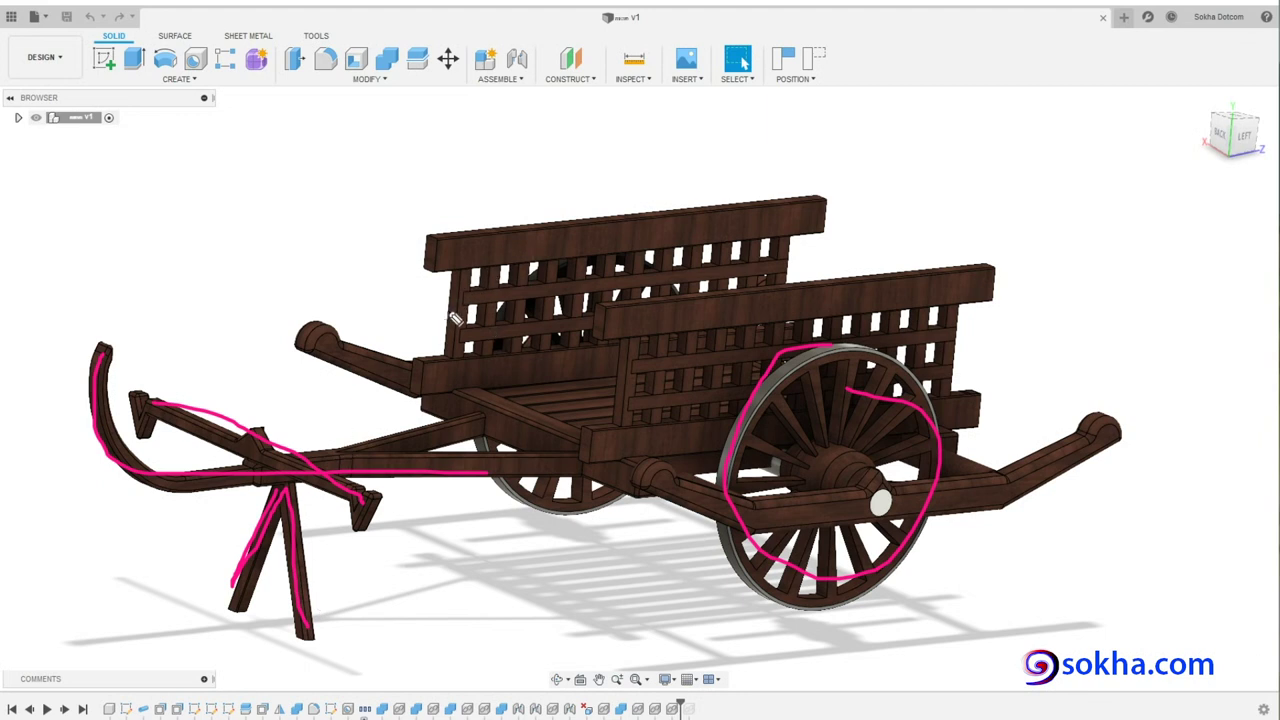
- Mark the back panel, side panel and bed, then clear the ink and orbit to the underside
{"action": "left_click_drag", "start_coordinate": [440, 342], "coordinate": [497, 325]}
{"action": "left_click_drag", "start_coordinate": [551, 246], "coordinate": [836, 206]}
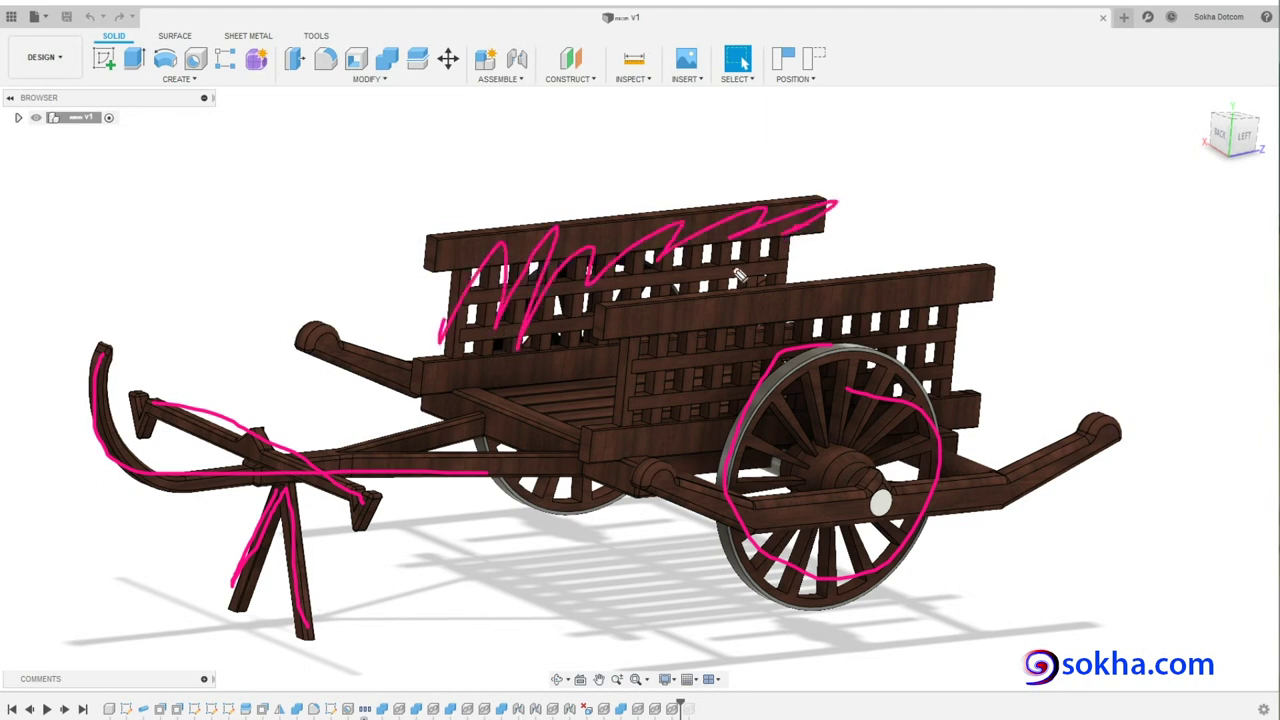
{"action": "mouse_move", "coordinate": [656, 392]}
{"action": "left_mouse_down"}
{"action": "mouse_move", "coordinate": [780, 310]}
{"action": "mouse_move", "coordinate": [945, 279]}
{"action": "left_mouse_up"}
{"action": "left_click_drag", "start_coordinate": [520, 387], "coordinate": [568, 410]}
{"action": "left_click_drag", "start_coordinate": [340, 355], "coordinate": [660, 482]}
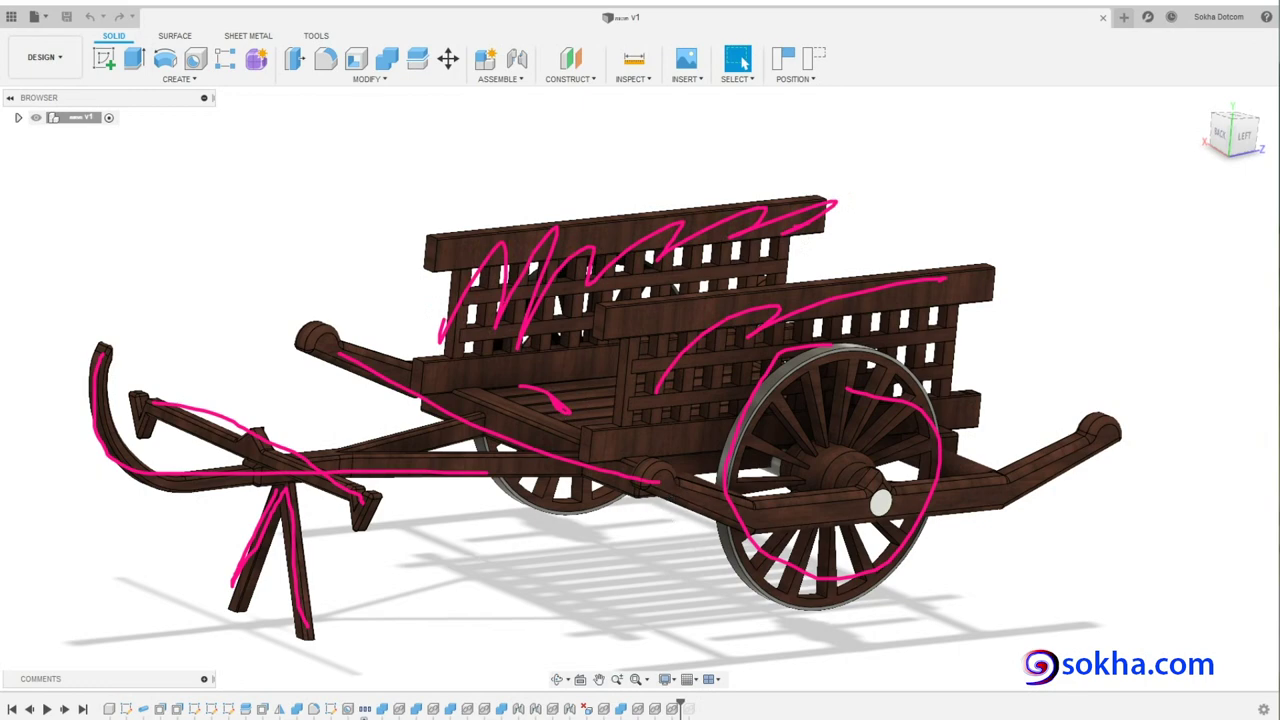
{"action": "key", "text": "Escape"}
{"action": "middle_click_drag", "start_coordinate": [543, 539], "coordinate": [810, 590], "text": "shift"}
{"action": "scroll", "coordinate": [444, 420], "scroll_direction": "down", "scroll_amount": 5}
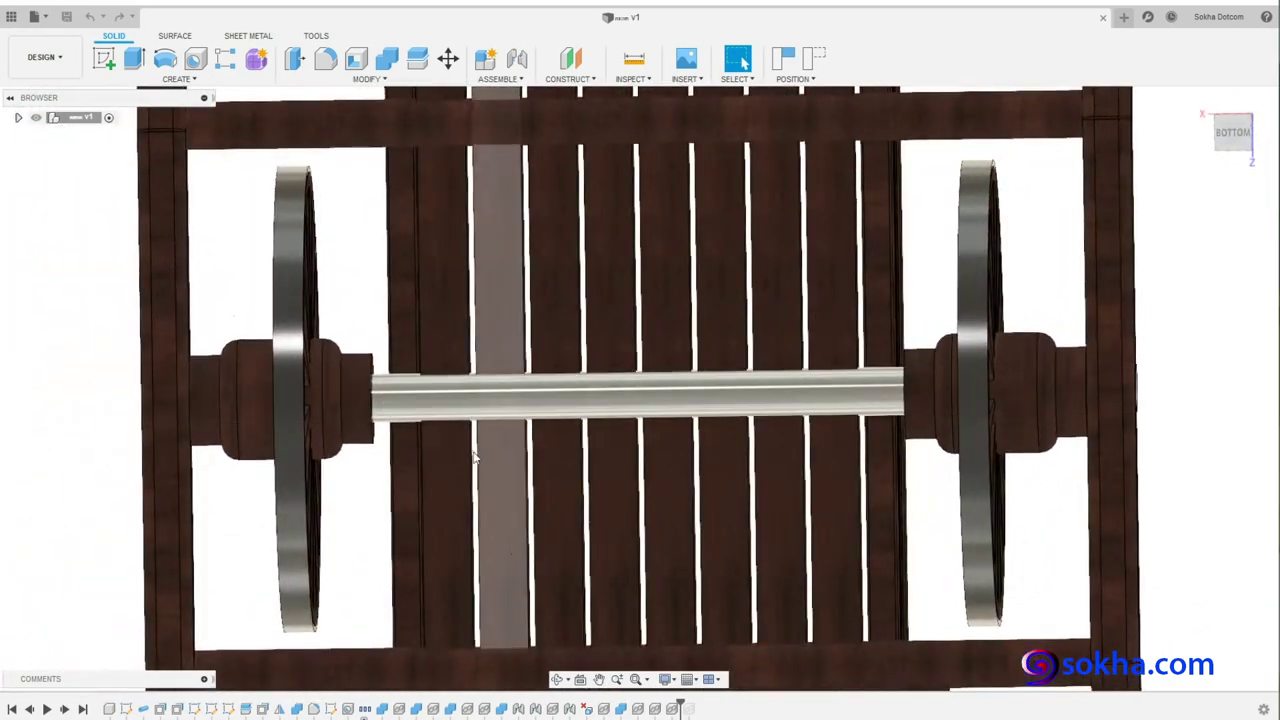
{"action": "middle_click_drag", "start_coordinate": [500, 410], "coordinate": [403, 462], "text": "shift"}
{"action": "scroll", "coordinate": [440, 425], "scroll_direction": "up", "scroll_amount": 3}
{"action": "scroll", "coordinate": [520, 330], "scroll_direction": "up", "scroll_amount": 3}
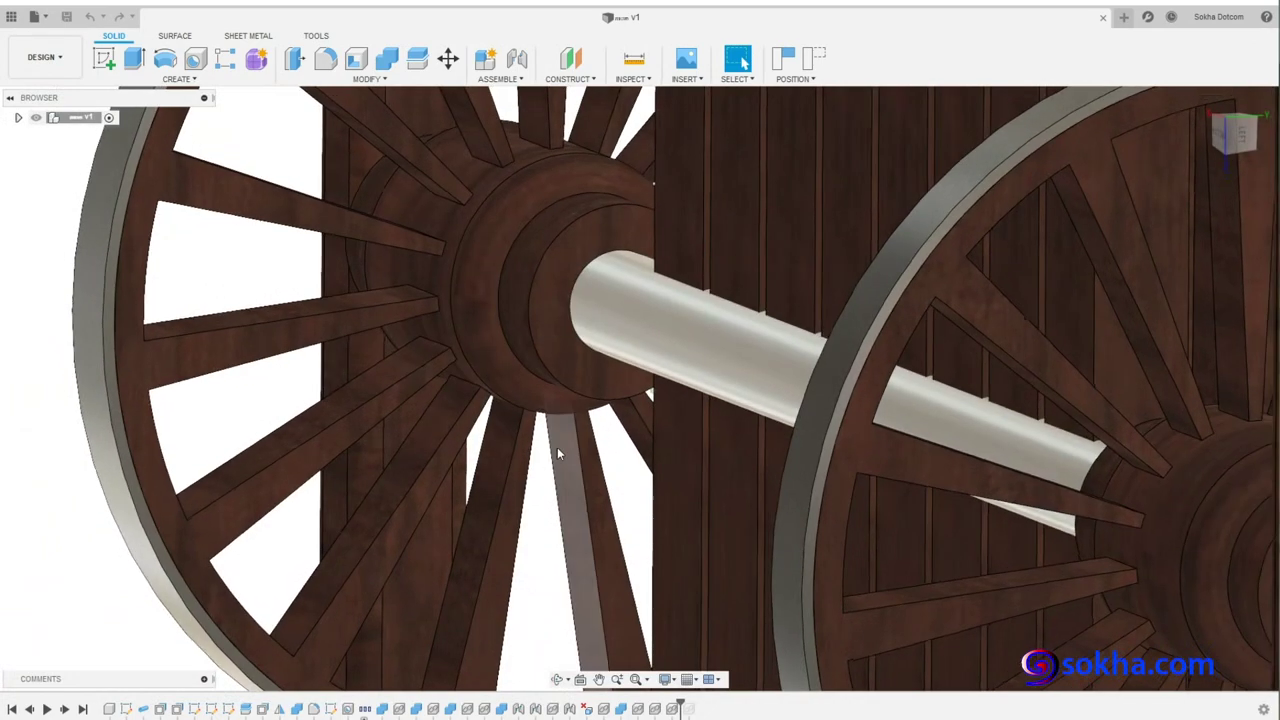
{"action": "scroll", "coordinate": [557, 450], "scroll_direction": "down", "scroll_amount": 5}
{"action": "mouse_move", "coordinate": [558, 453]}
{"action": "middle_mouse_down", "text": "shift"}
{"action": "mouse_move", "coordinate": [826, 401]}
{"action": "mouse_move", "coordinate": [966, 409]}
{"action": "mouse_move", "coordinate": [977, 440]}
{"action": "mouse_move", "coordinate": [1110, 460]}
{"action": "middle_mouse_up", "text": "shift"}
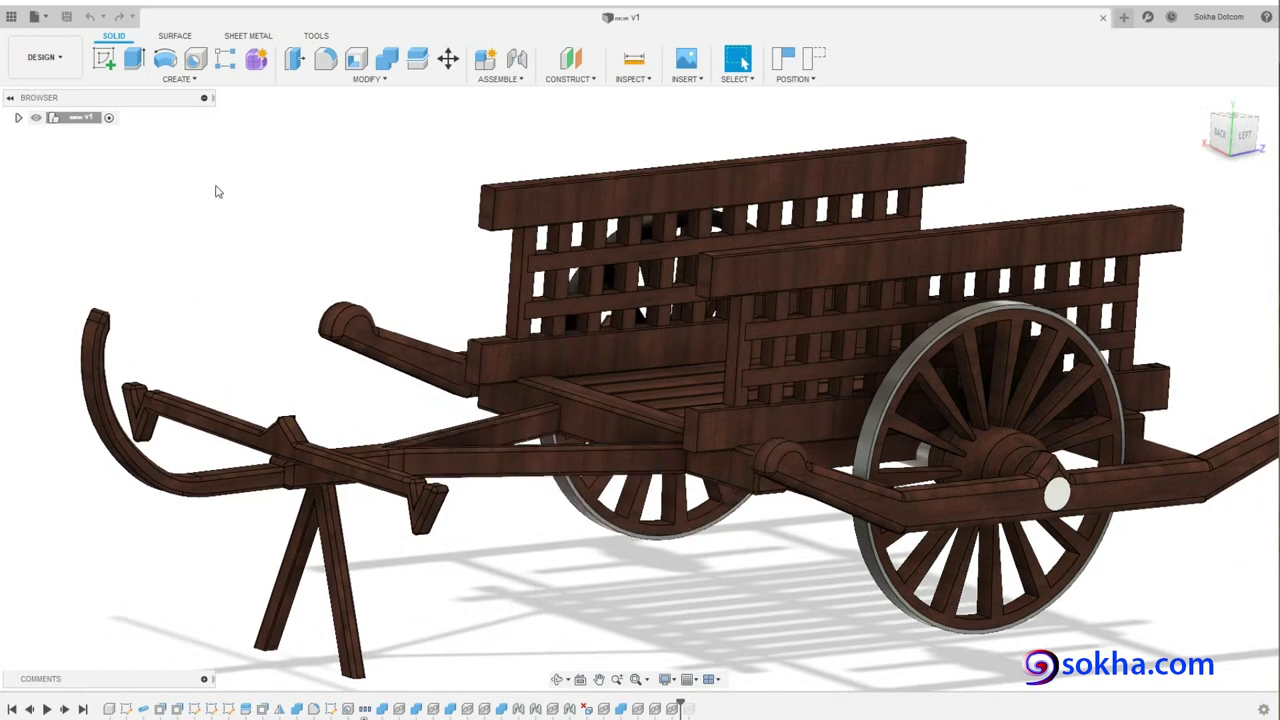
- Open the wheel design from the Data Panel and hide the panel
{"action": "left_click", "coordinate": [11, 15]}
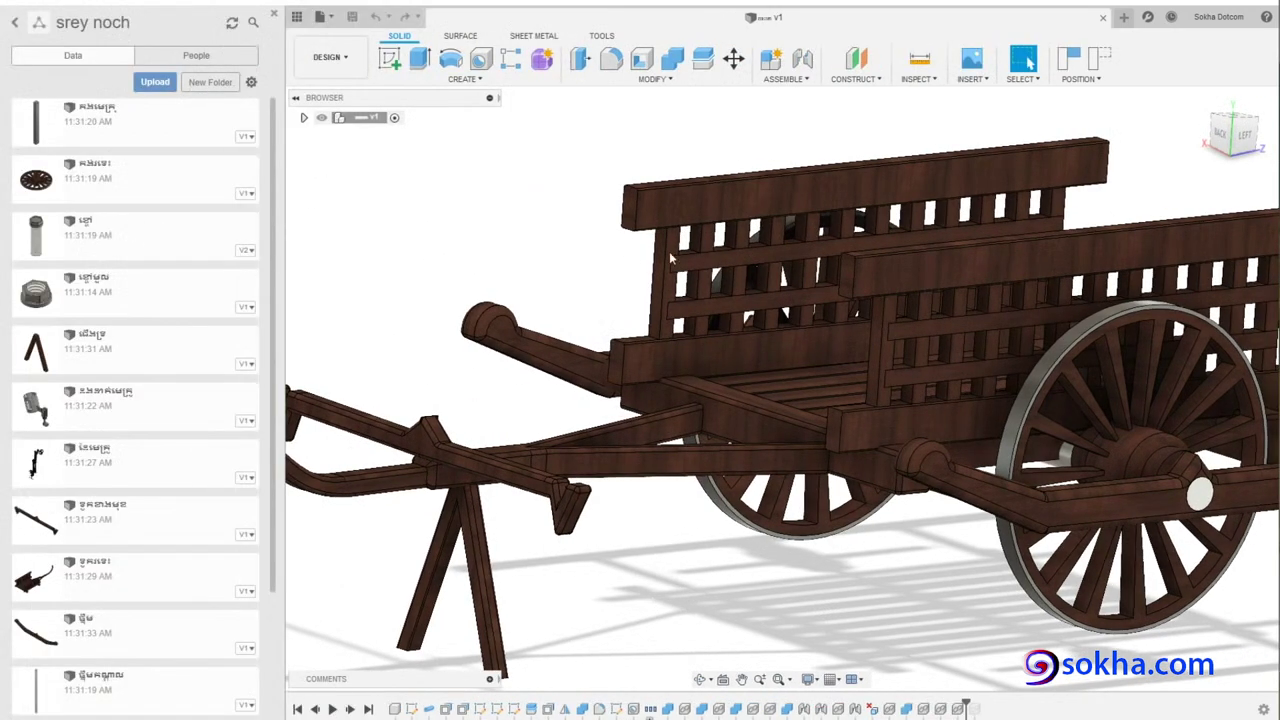
{"action": "double_click", "coordinate": [36, 178]}
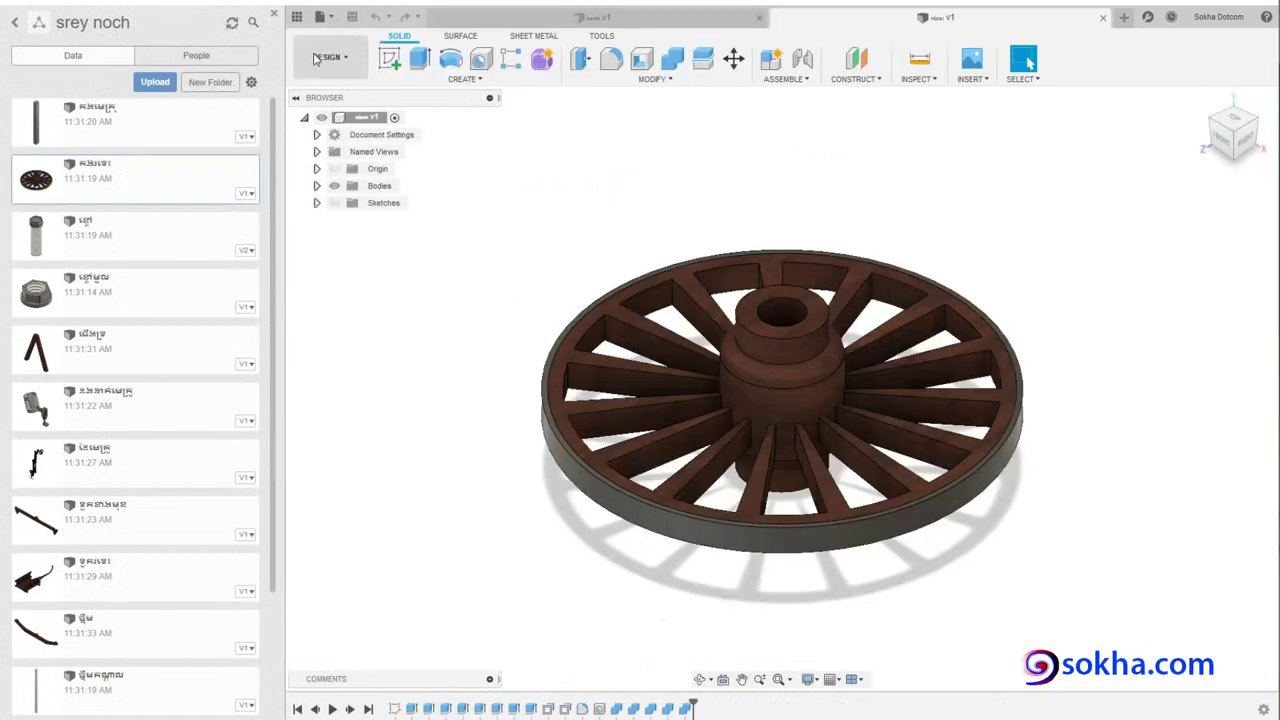
{"action": "left_click", "coordinate": [297, 16]}
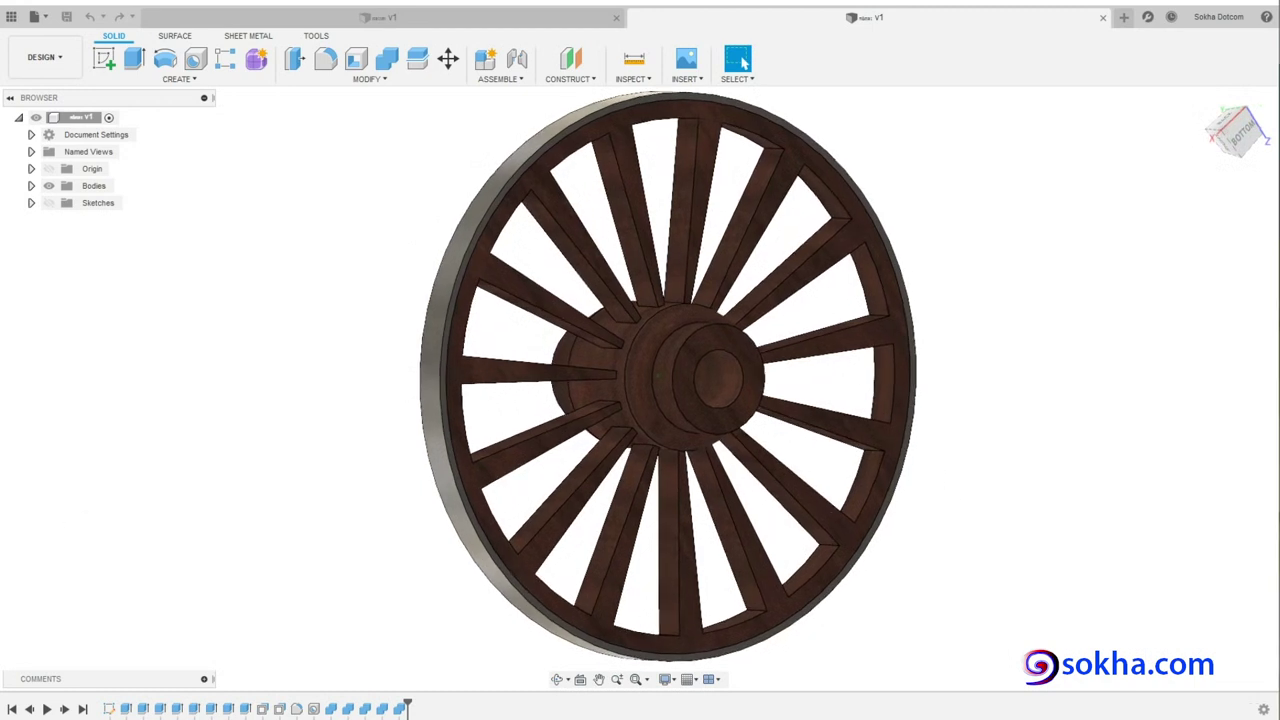
- Annotate the wheel with an arrow through the hub, a circled bore and rim marks
{"action": "left_click_drag", "start_coordinate": [450, 442], "coordinate": [905, 286]}
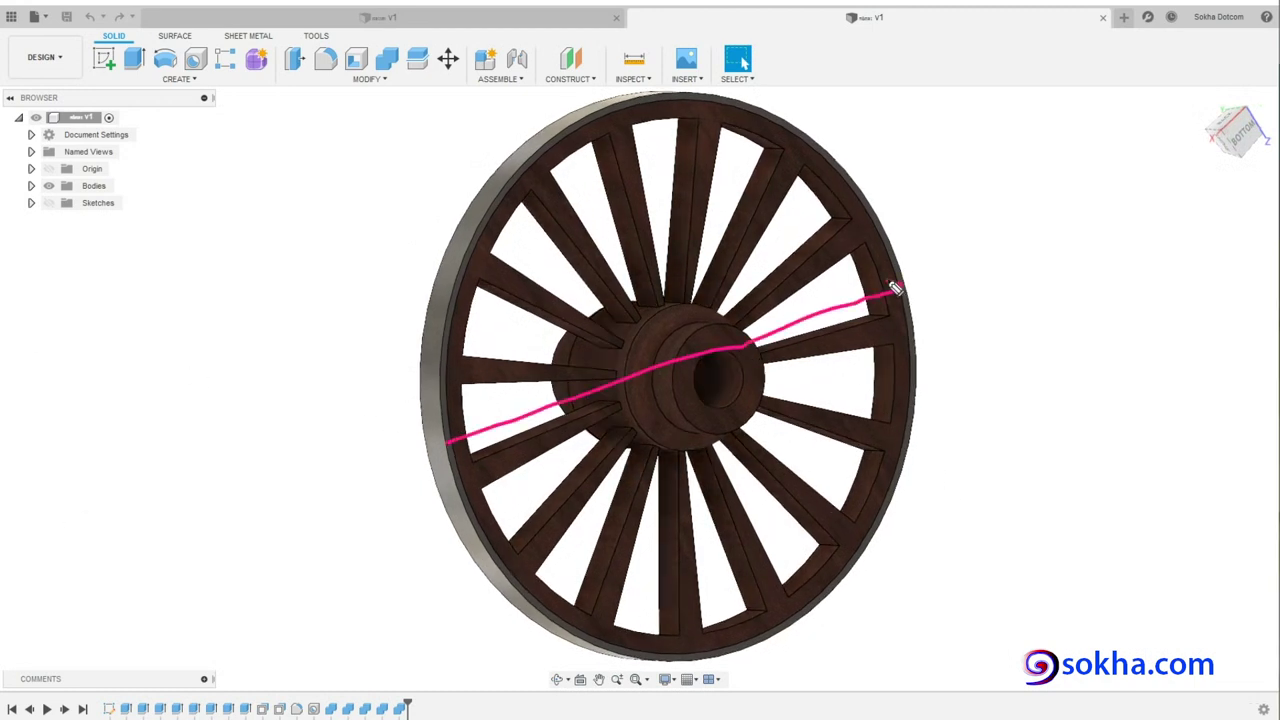
{"action": "mouse_move", "coordinate": [458, 428]}
{"action": "left_mouse_down"}
{"action": "mouse_move", "coordinate": [468, 448]}
{"action": "mouse_move", "coordinate": [515, 450]}
{"action": "left_mouse_up"}
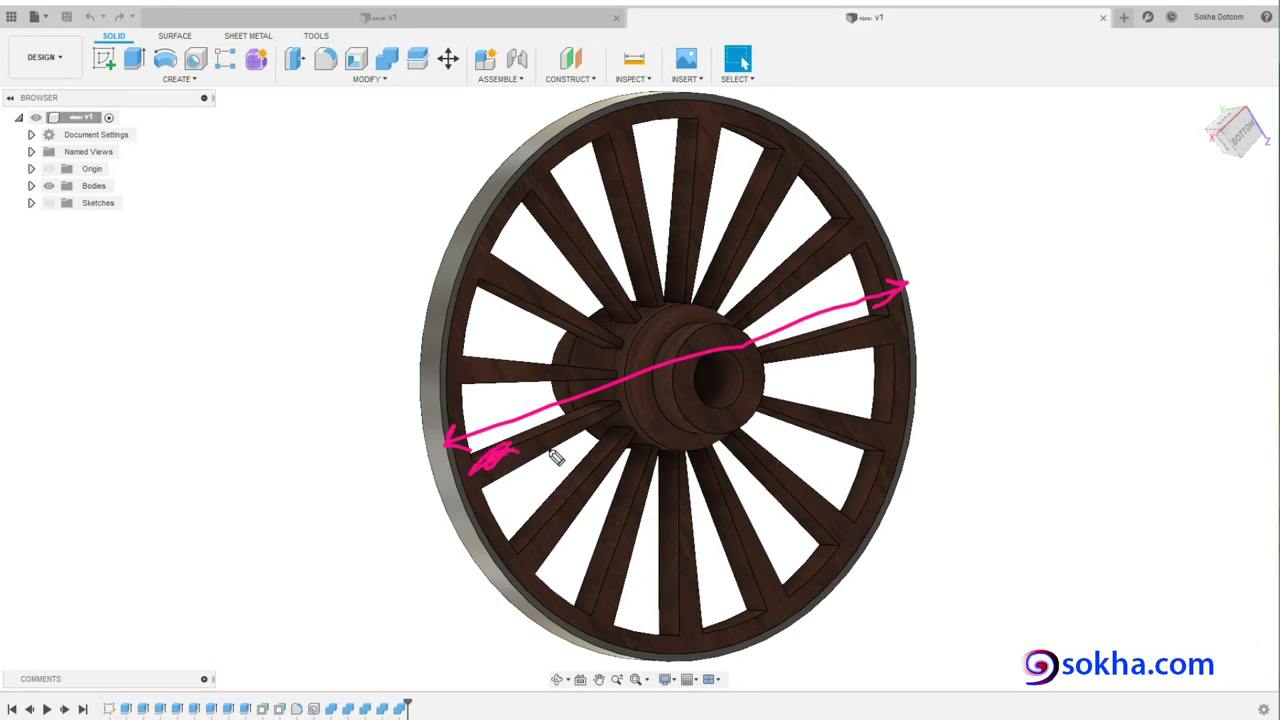
{"action": "mouse_move", "coordinate": [700, 372]}
{"action": "left_mouse_down"}
{"action": "mouse_move", "coordinate": [708, 383]}
{"action": "mouse_move", "coordinate": [714, 371]}
{"action": "left_mouse_up"}
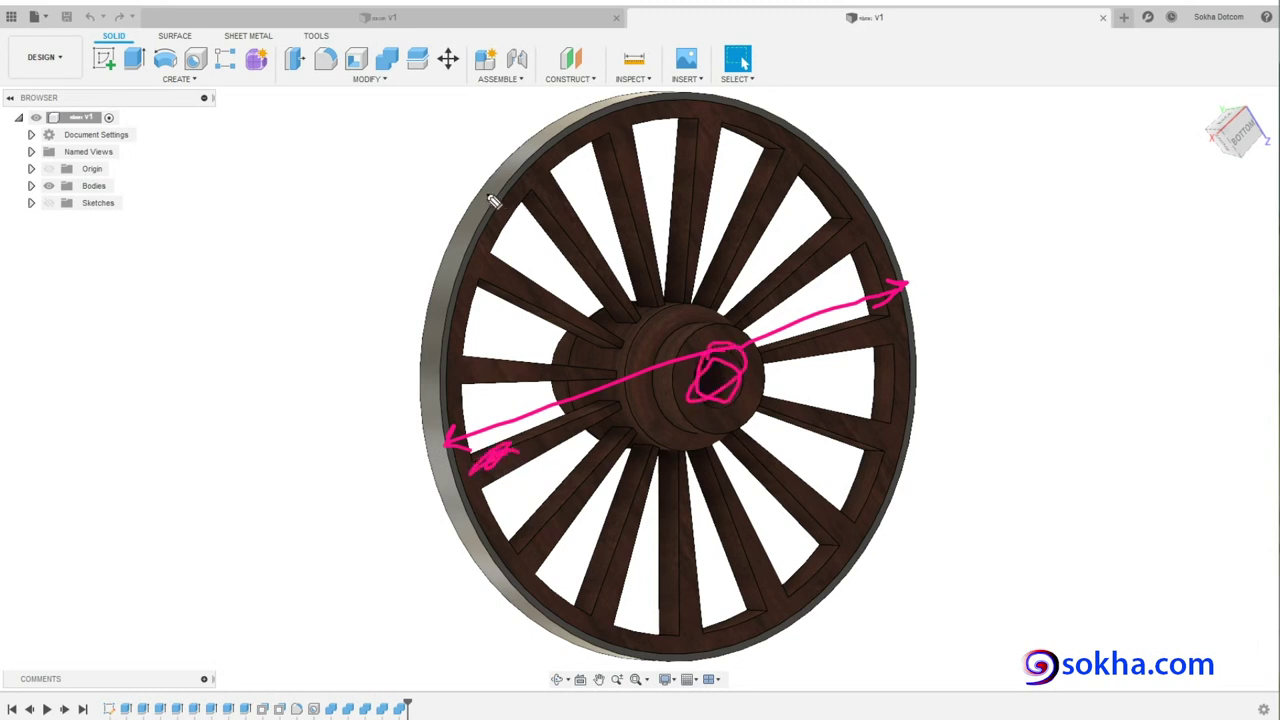
{"action": "mouse_move", "coordinate": [490, 172]}
{"action": "left_mouse_down"}
{"action": "mouse_move", "coordinate": [459, 245]}
{"action": "mouse_move", "coordinate": [612, 332]}
{"action": "left_mouse_up"}
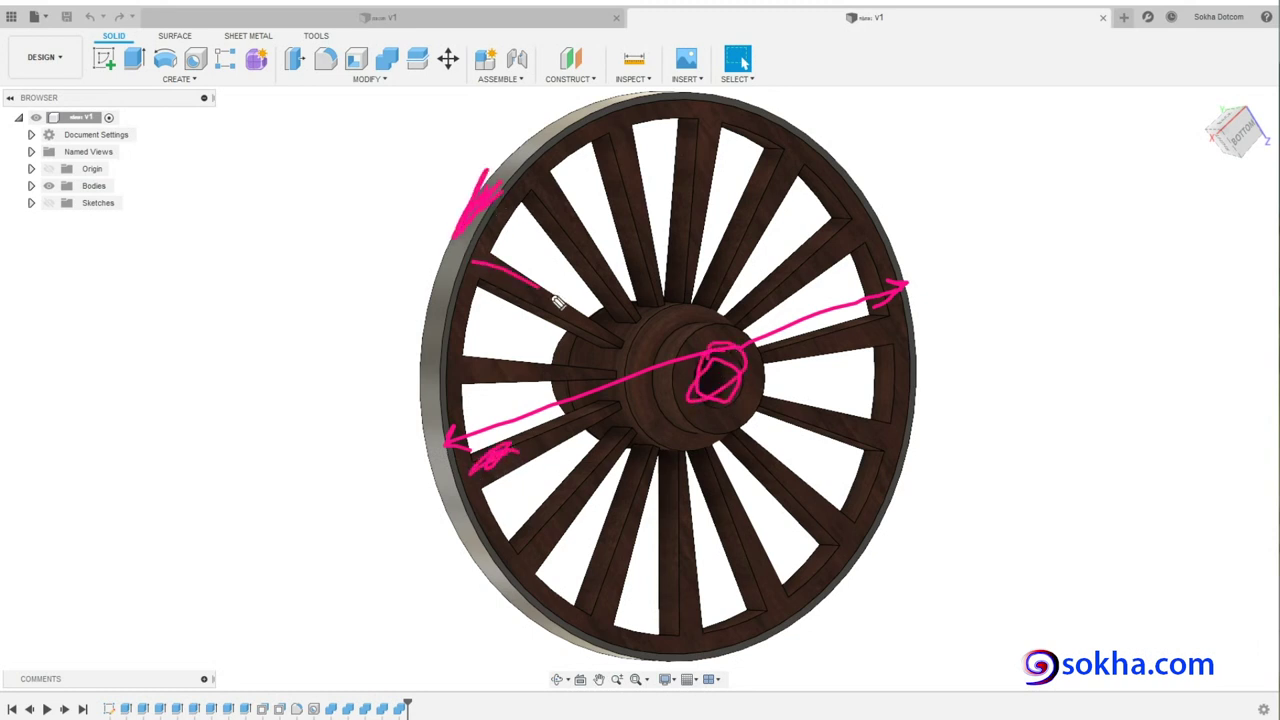
{"action": "left_click_drag", "start_coordinate": [681, 308], "coordinate": [692, 312]}
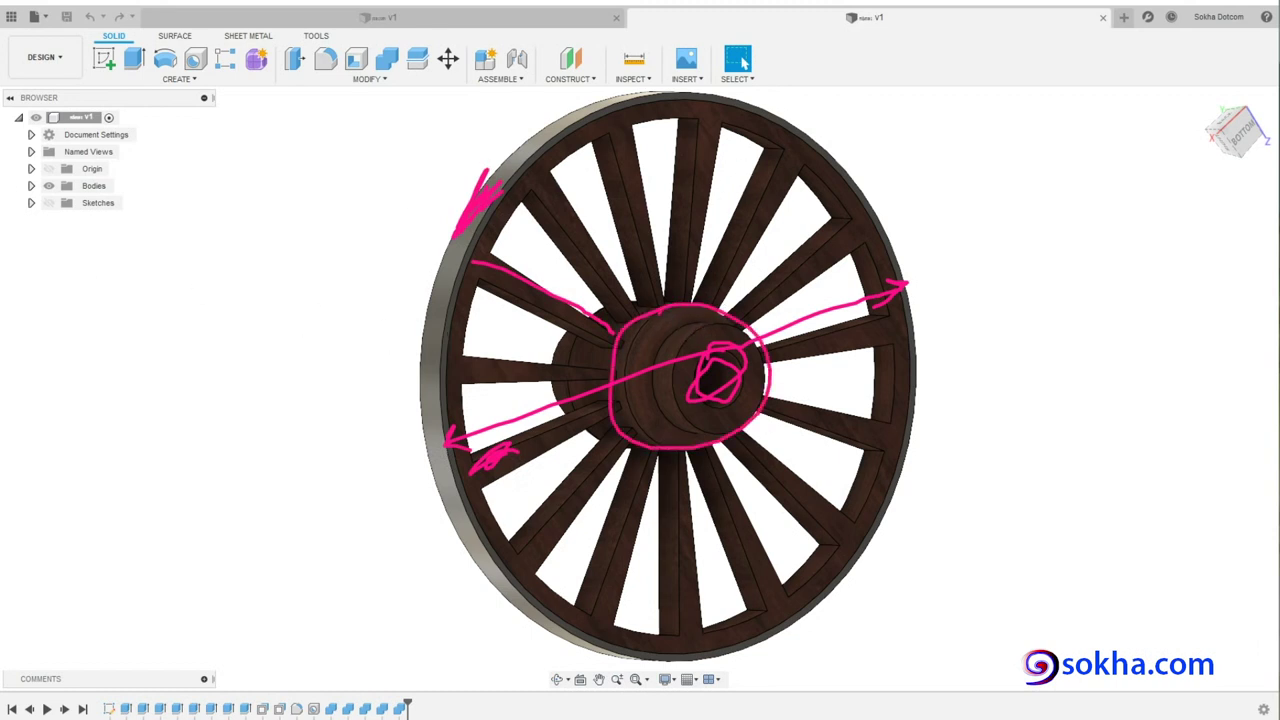
- Reopen the Data Panel and trace the wheel's upper and right-pointing spokes
{"action": "left_click", "coordinate": [11, 17]}
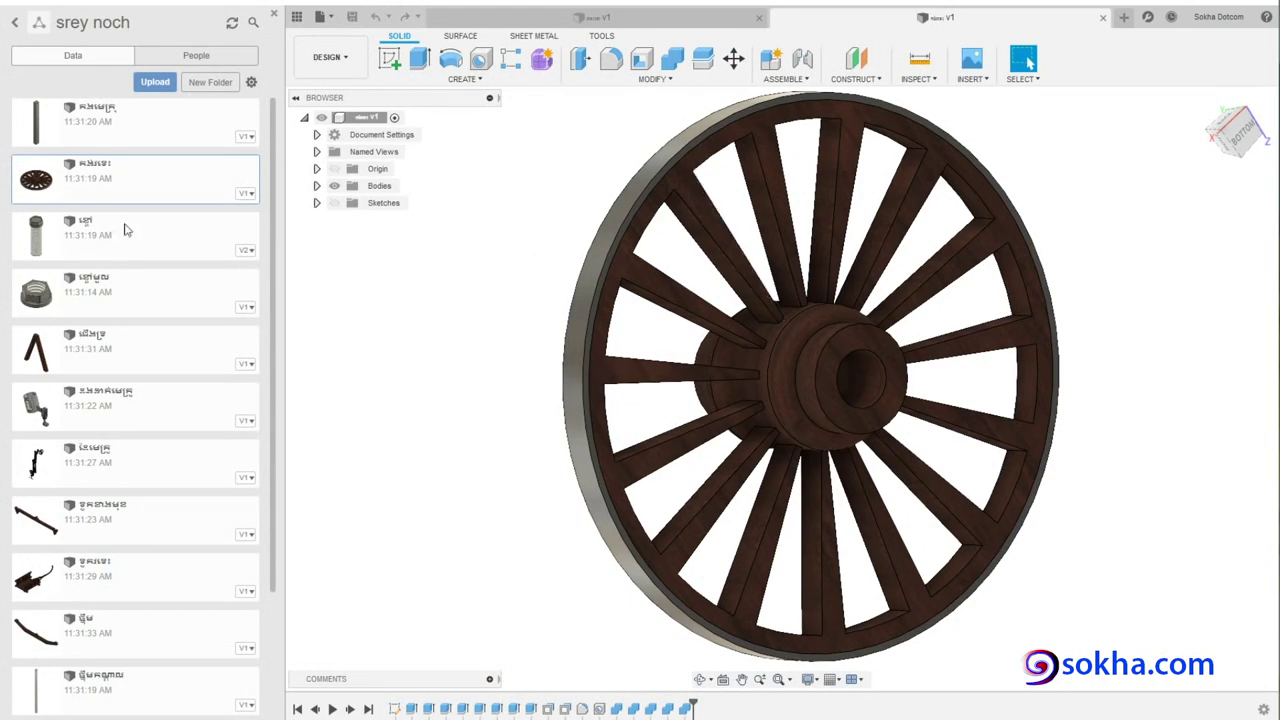
{"action": "left_click_drag", "start_coordinate": [680, 196], "coordinate": [767, 293]}
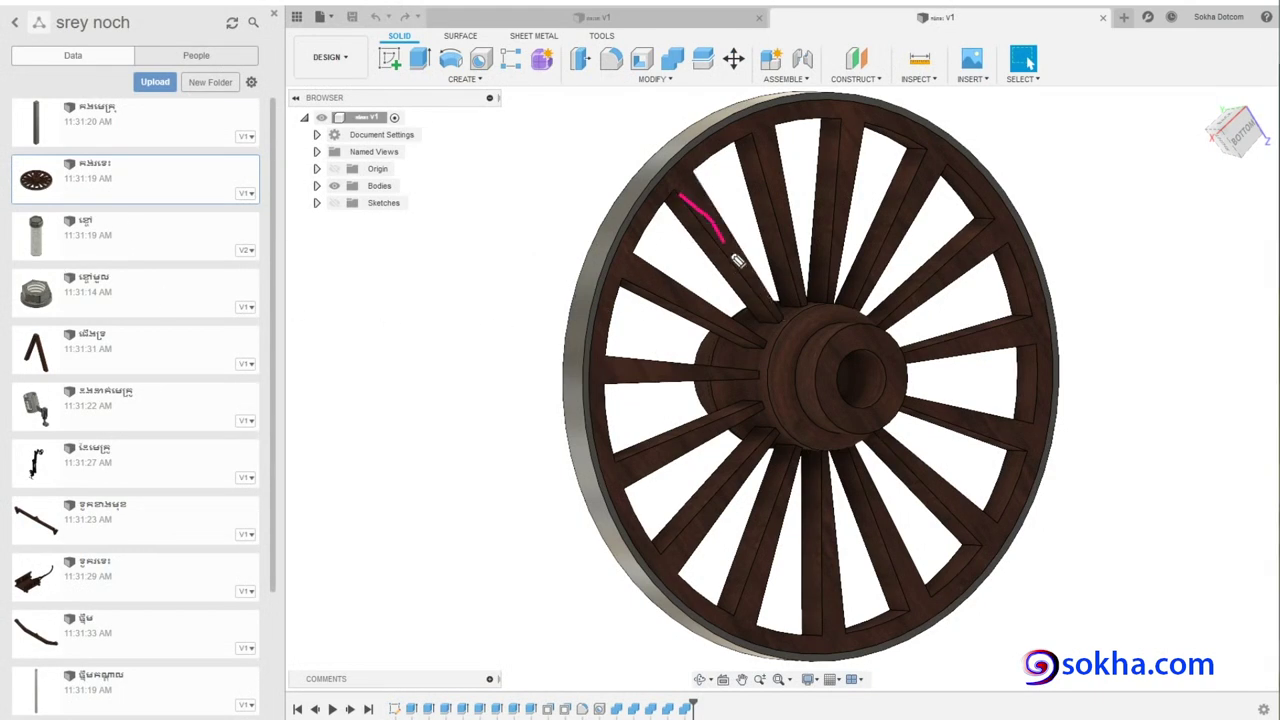
{"action": "left_click_drag", "start_coordinate": [767, 136], "coordinate": [798, 290]}
{"action": "left_click_drag", "start_coordinate": [860, 124], "coordinate": [830, 262]}
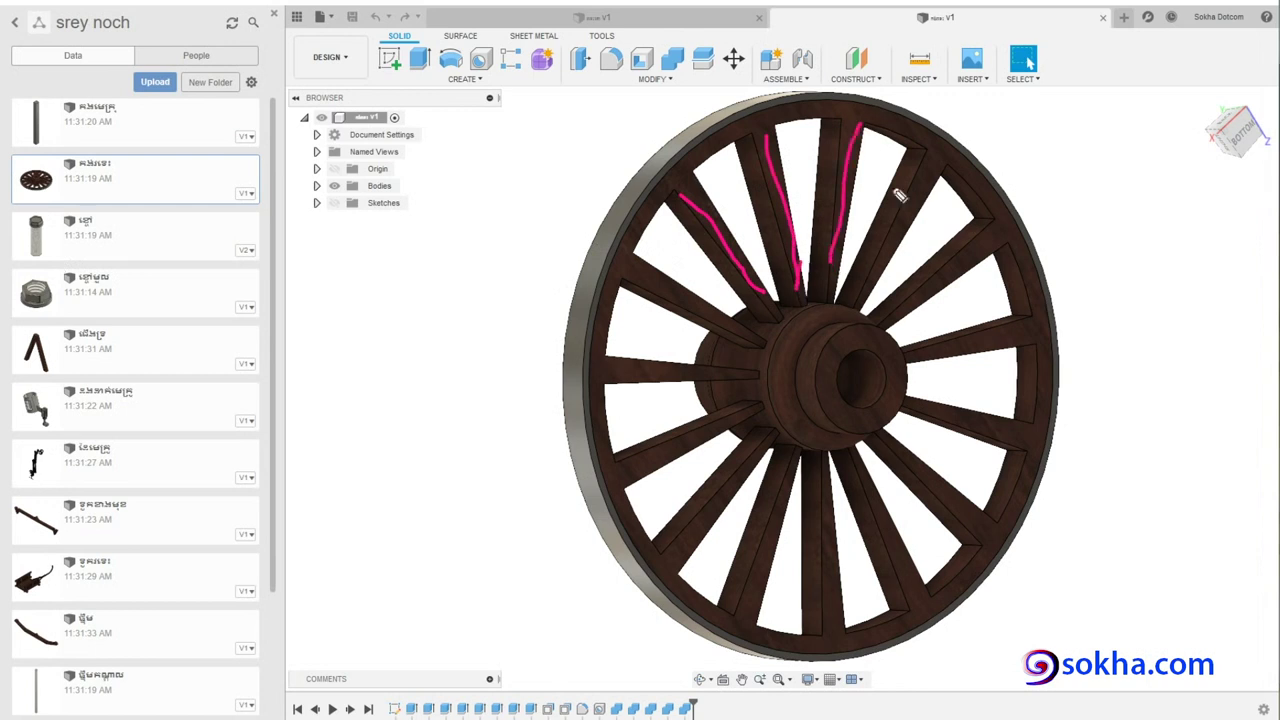
{"action": "left_click_drag", "start_coordinate": [935, 160], "coordinate": [870, 272]}
{"action": "left_click_drag", "start_coordinate": [890, 322], "coordinate": [995, 233]}
{"action": "left_click_drag", "start_coordinate": [910, 358], "coordinate": [1012, 351]}
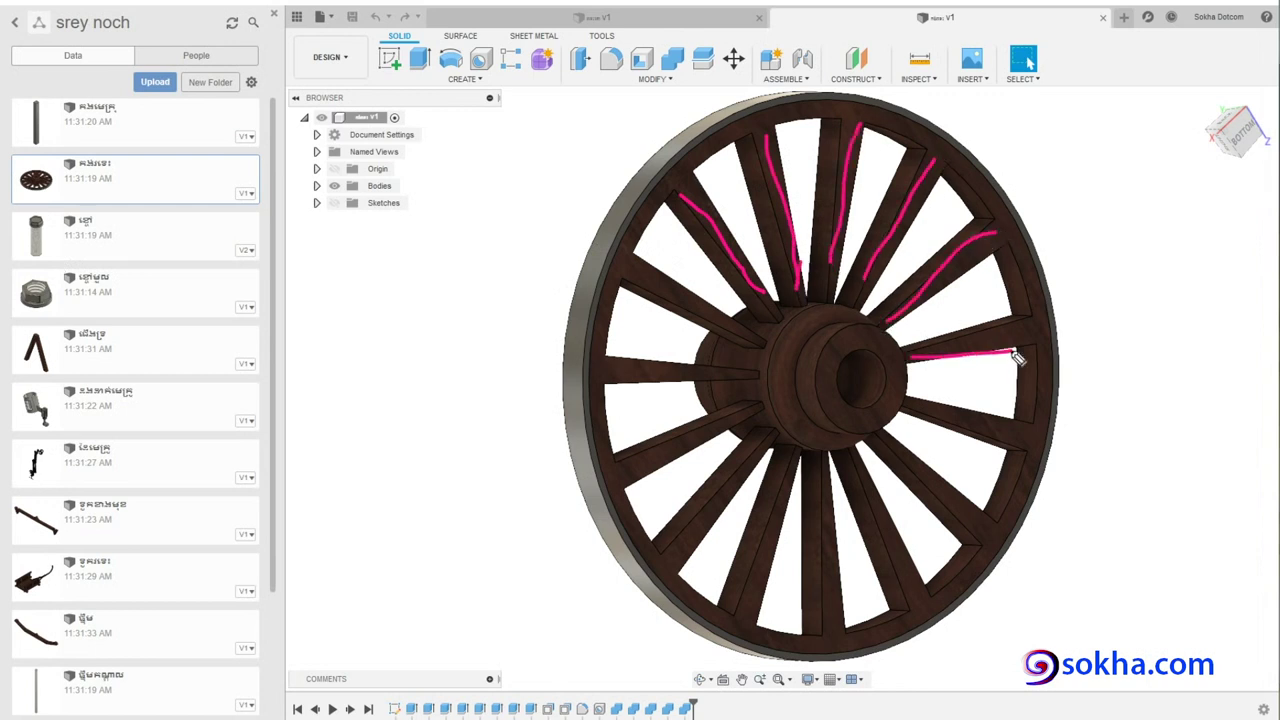
- Trace the lower spokes, rim and hub centre, then erase all the marks
{"action": "left_click_drag", "start_coordinate": [918, 403], "coordinate": [1018, 434]}
{"action": "left_click_drag", "start_coordinate": [882, 448], "coordinate": [970, 522]}
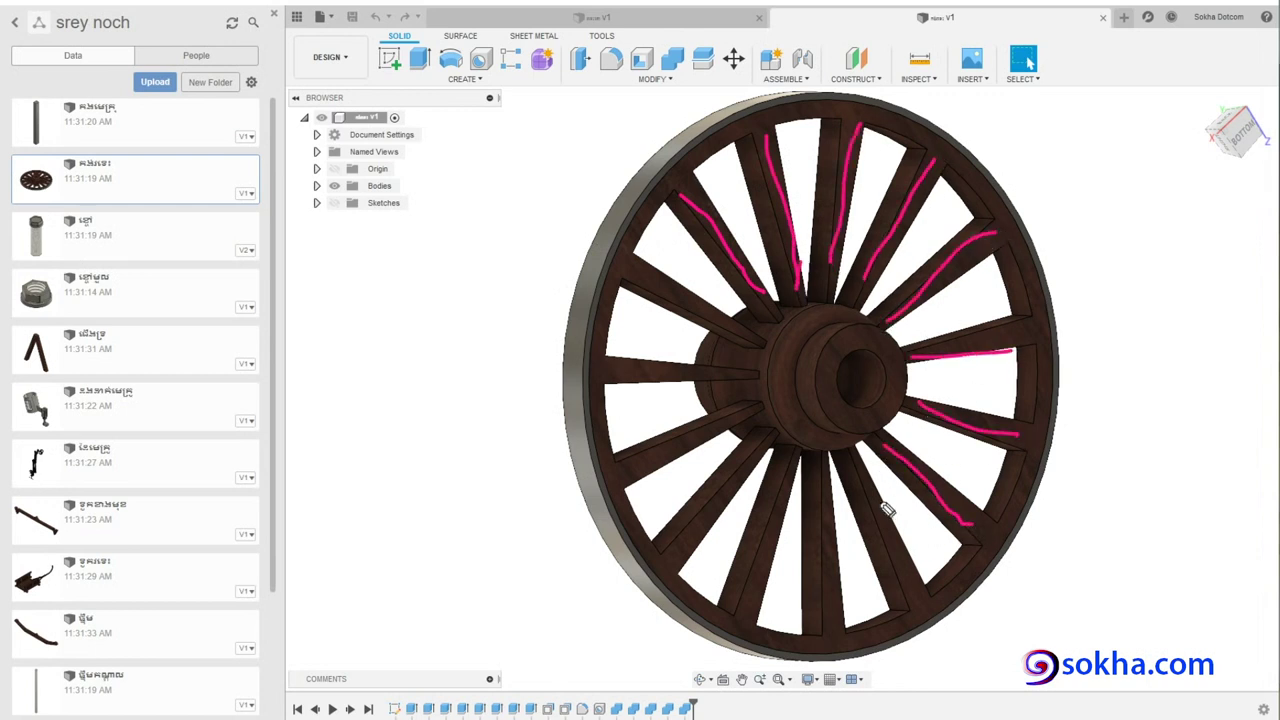
{"action": "mouse_move", "coordinate": [846, 450]}
{"action": "left_mouse_down"}
{"action": "mouse_move", "coordinate": [878, 495]}
{"action": "mouse_move", "coordinate": [910, 610]}
{"action": "left_mouse_up"}
{"action": "left_click_drag", "start_coordinate": [825, 505], "coordinate": [812, 625]}
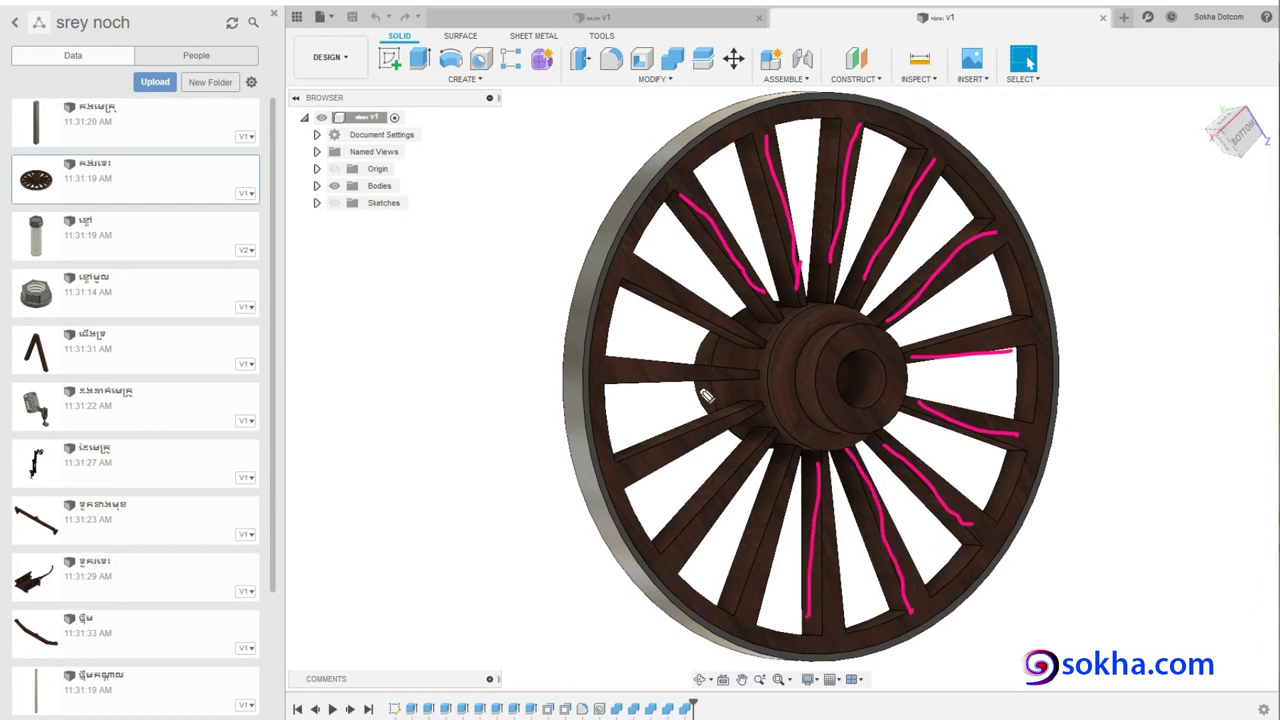
{"action": "mouse_move", "coordinate": [728, 125]}
{"action": "left_mouse_down"}
{"action": "mouse_move", "coordinate": [590, 405]}
{"action": "mouse_move", "coordinate": [600, 558]}
{"action": "mouse_move", "coordinate": [772, 594]}
{"action": "left_mouse_up"}
{"action": "left_click_drag", "start_coordinate": [652, 175], "coordinate": [592, 222]}
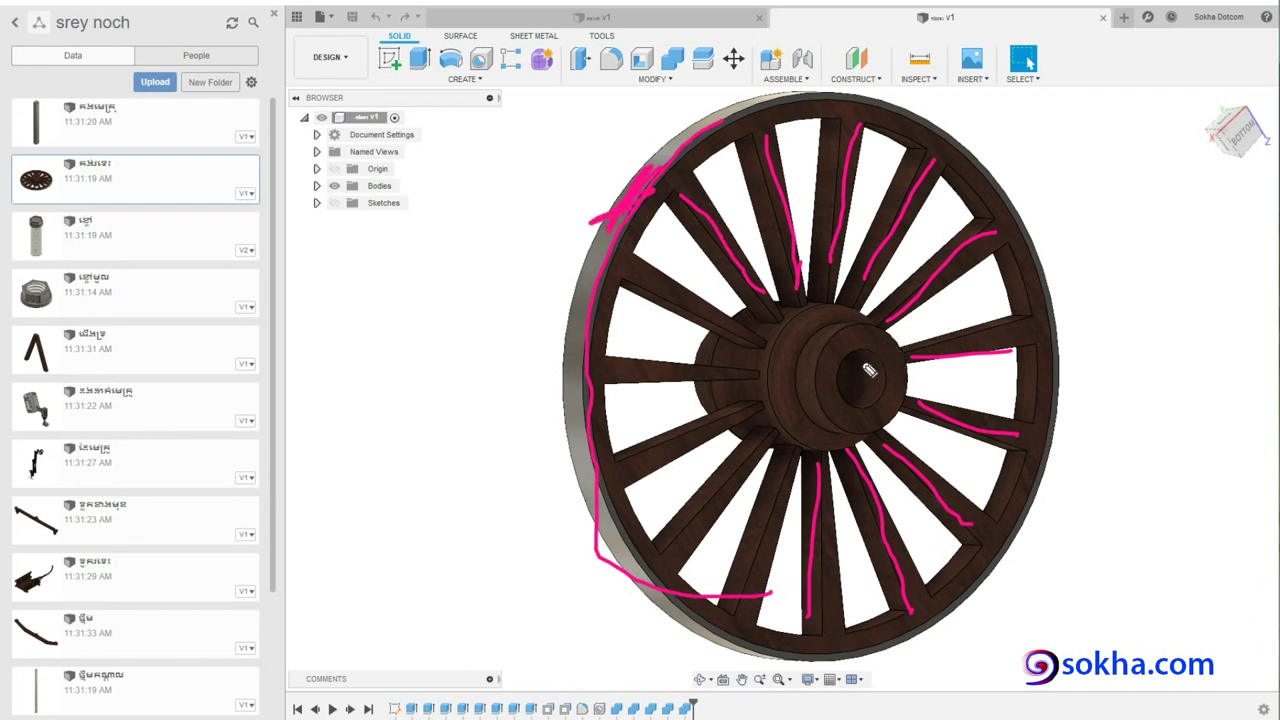
{"action": "left_click_drag", "start_coordinate": [869, 370], "coordinate": [874, 362]}
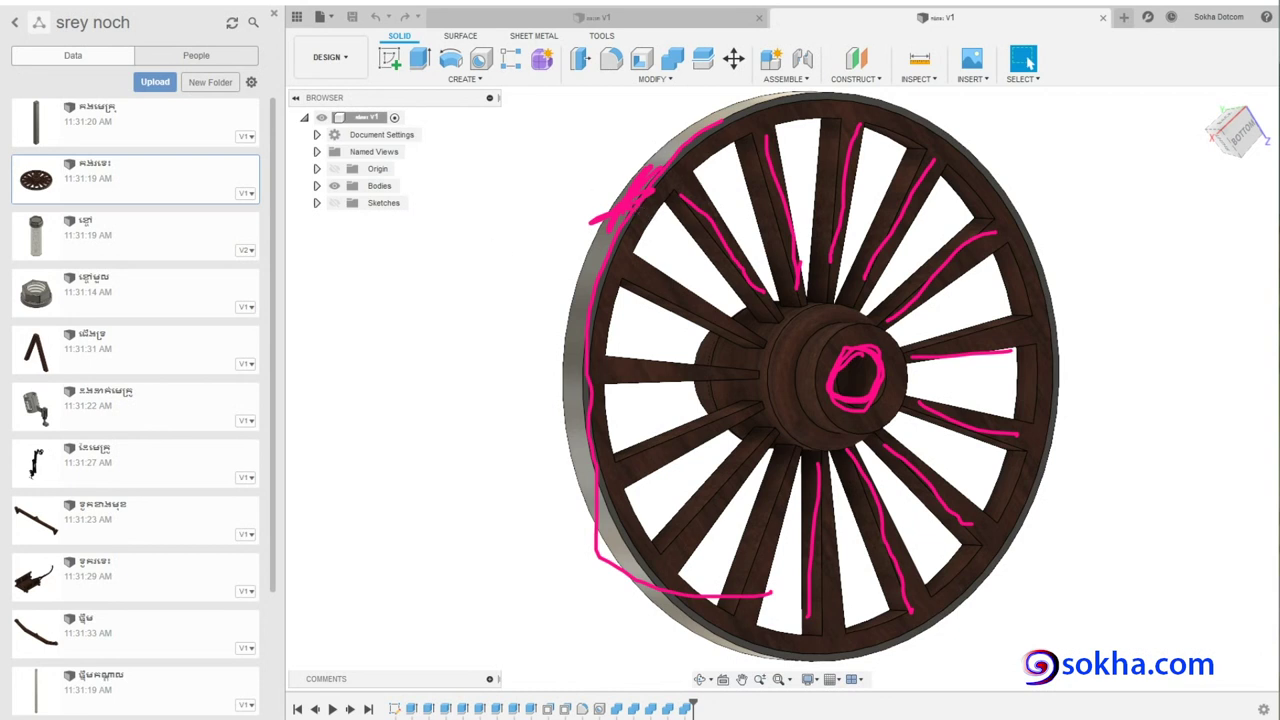
{"action": "key", "text": "Escape"}
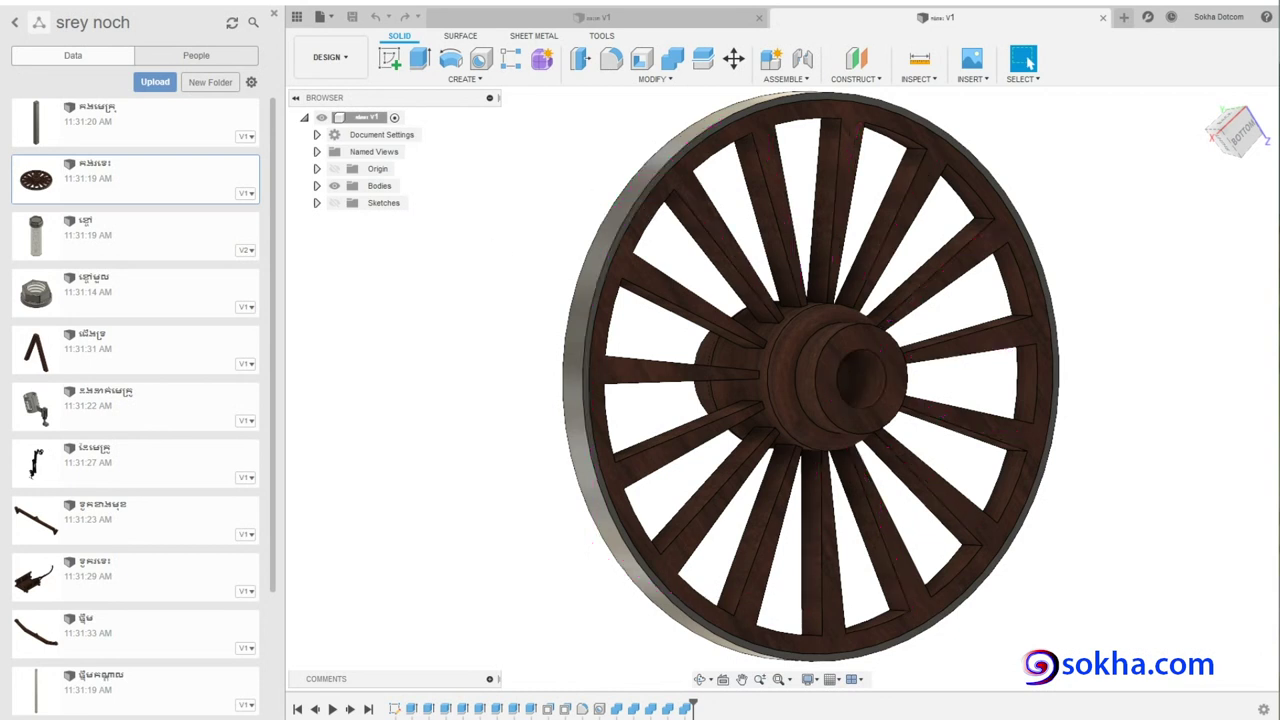
- Open the yoke part and orbit the cart assembly to show where the yoke sits
{"action": "double_click", "coordinate": [140, 524]}
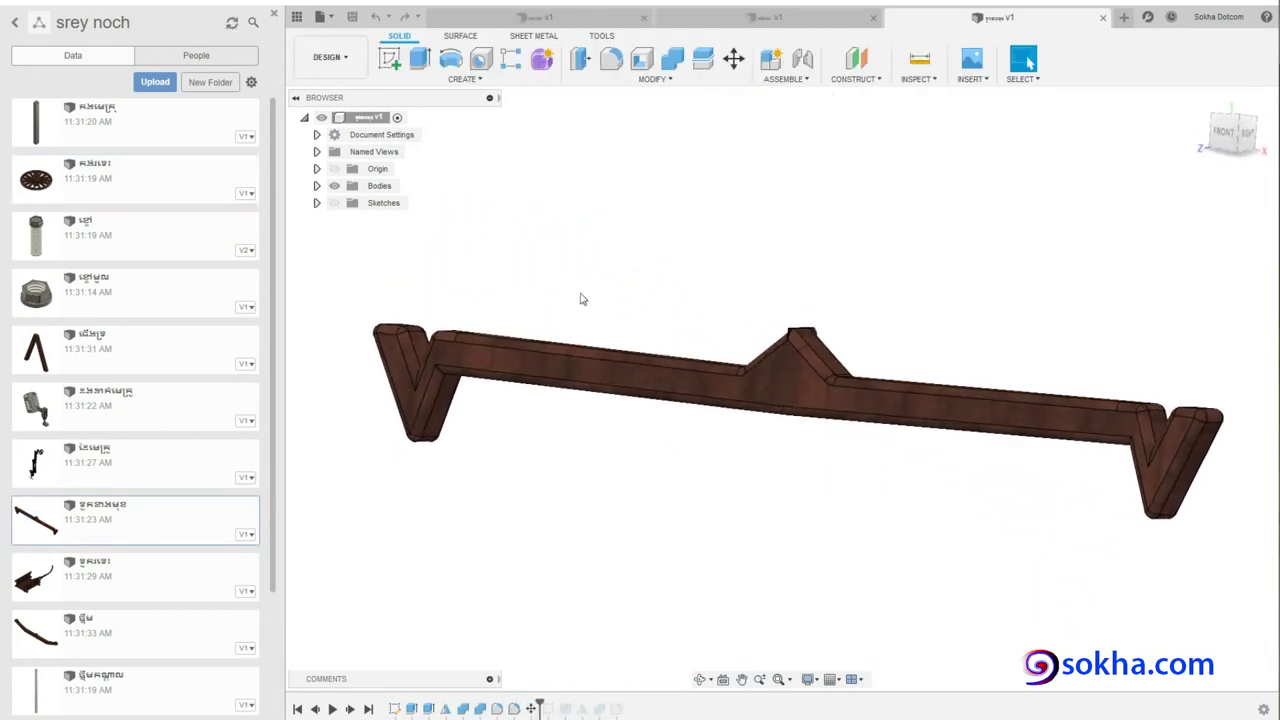
{"action": "left_click", "coordinate": [491, 20]}
{"action": "middle_click_drag", "start_coordinate": [549, 403], "coordinate": [640, 420], "text": "shift"}
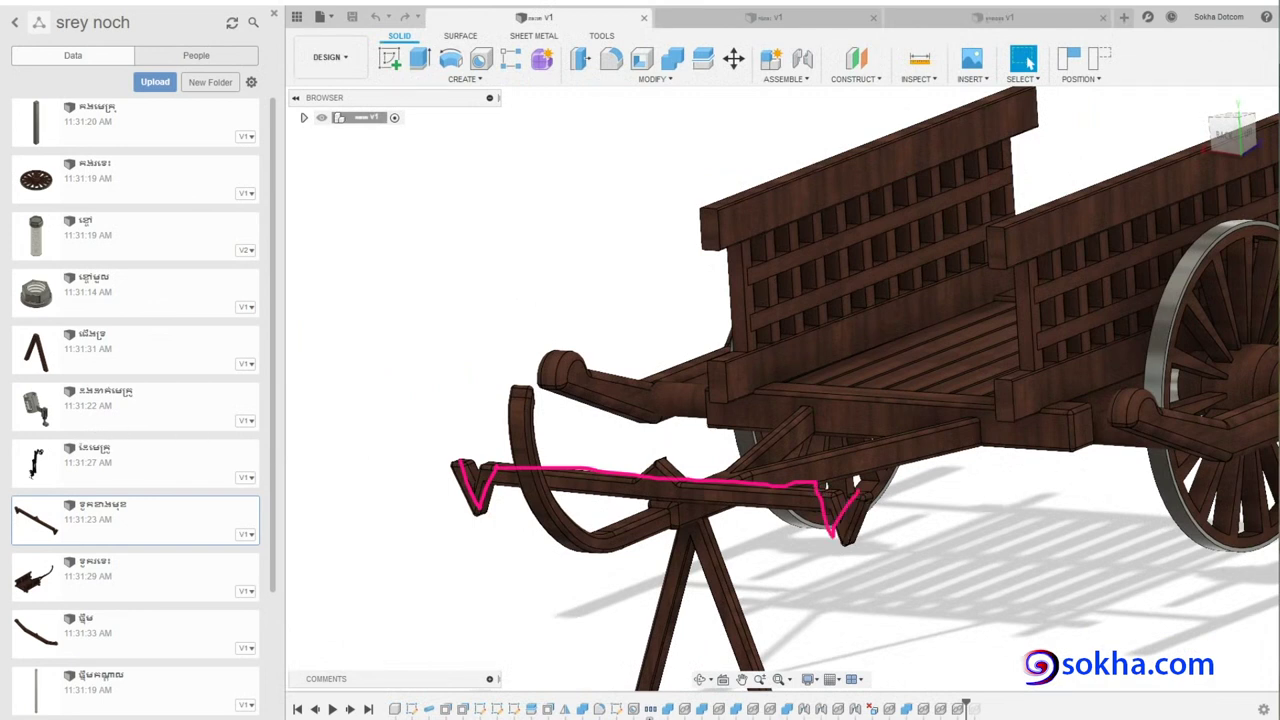
- Orbit the yoke part to an angled 3D view, then open the cart body design
{"action": "left_click", "coordinate": [1018, 18]}
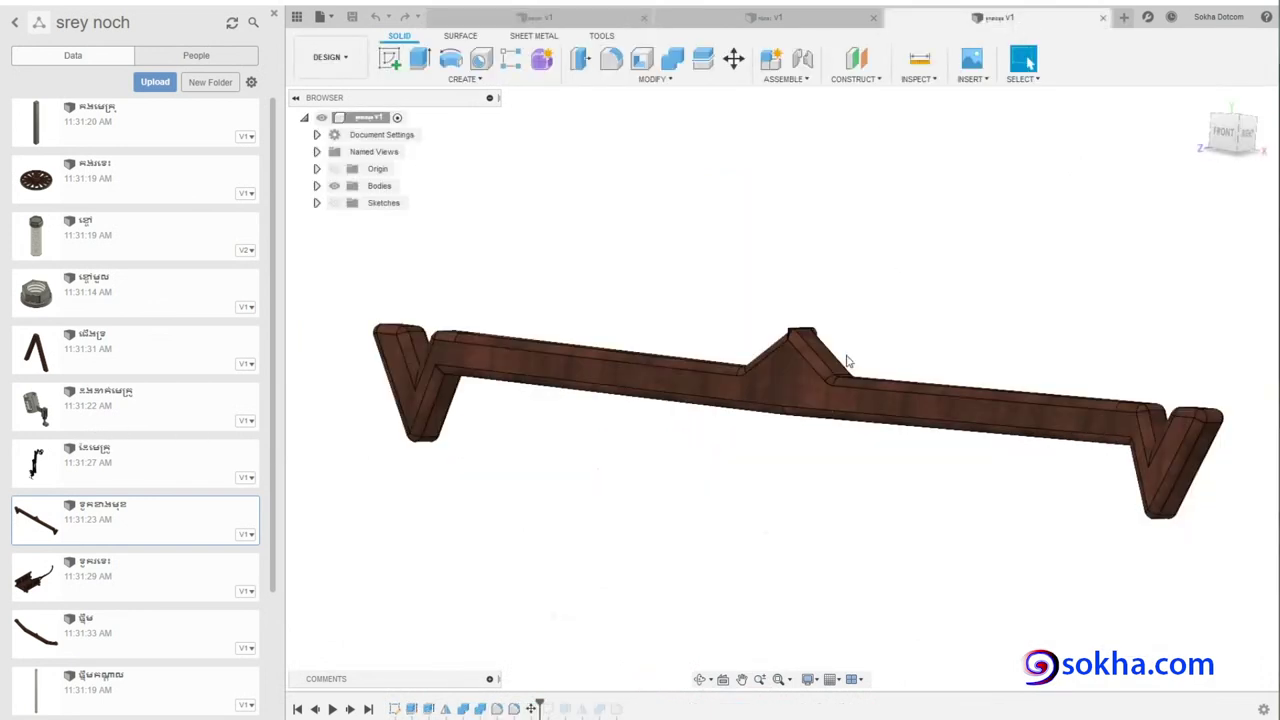
{"action": "mouse_move", "coordinate": [968, 508]}
{"action": "middle_mouse_down", "text": "shift"}
{"action": "mouse_move", "coordinate": [914, 551]}
{"action": "mouse_move", "coordinate": [920, 580]}
{"action": "mouse_move", "coordinate": [900, 592]}
{"action": "mouse_move", "coordinate": [474, 546]}
{"action": "middle_mouse_up", "text": "shift"}
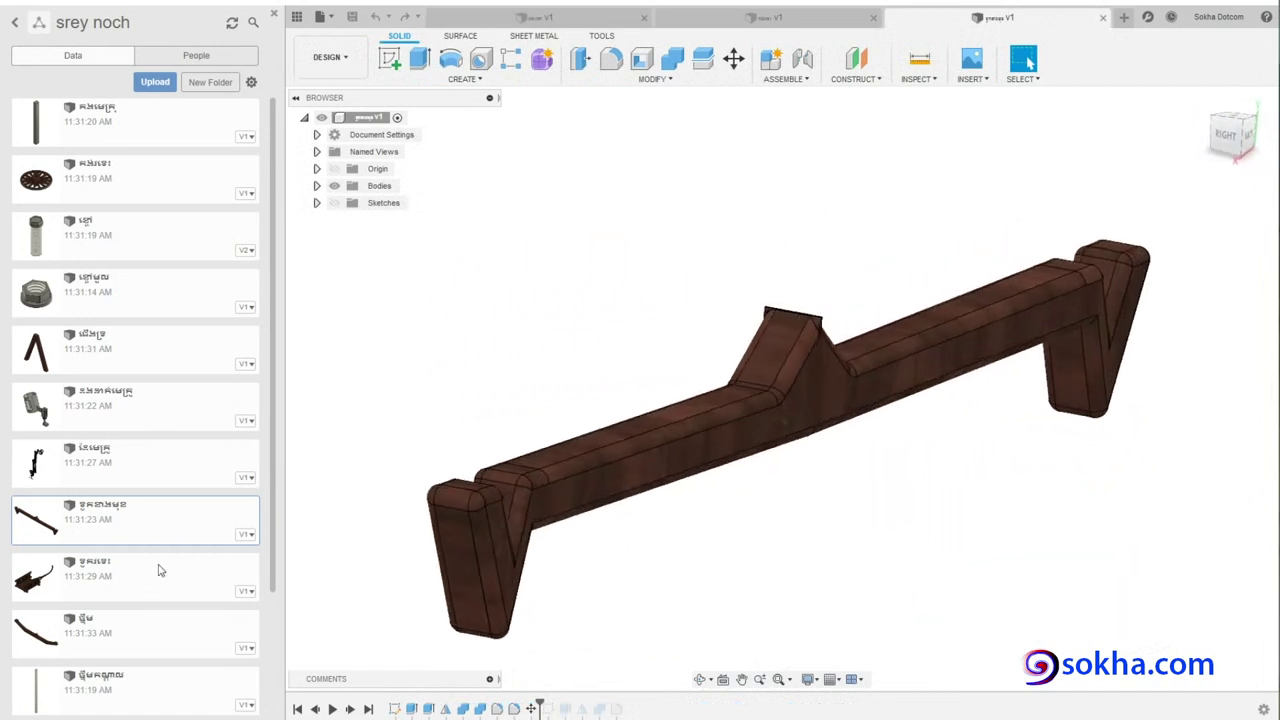
{"action": "double_click", "coordinate": [112, 582]}
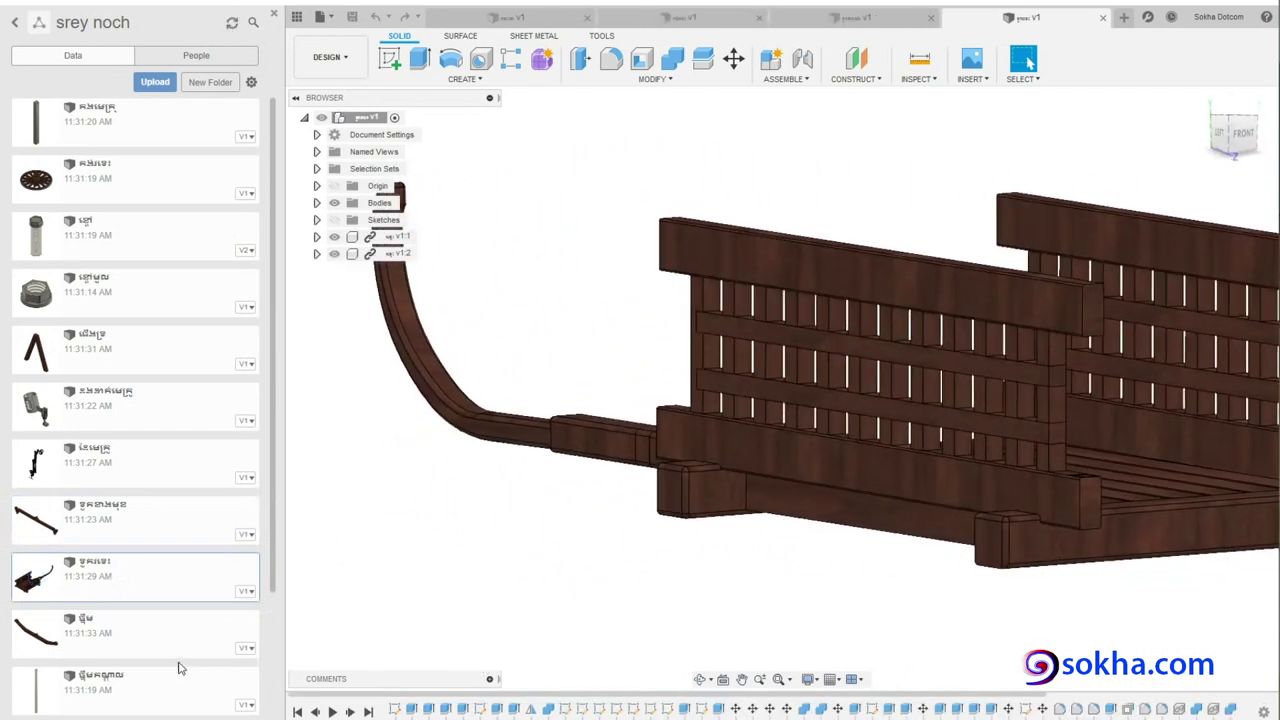
- Open the thin rod, lattice platform and '123' designs from the project list
{"action": "scroll", "coordinate": [280, 640], "scroll_direction": "down", "scroll_amount": 2}
{"action": "scroll", "coordinate": [280, 640], "scroll_direction": "down", "scroll_amount": 1}
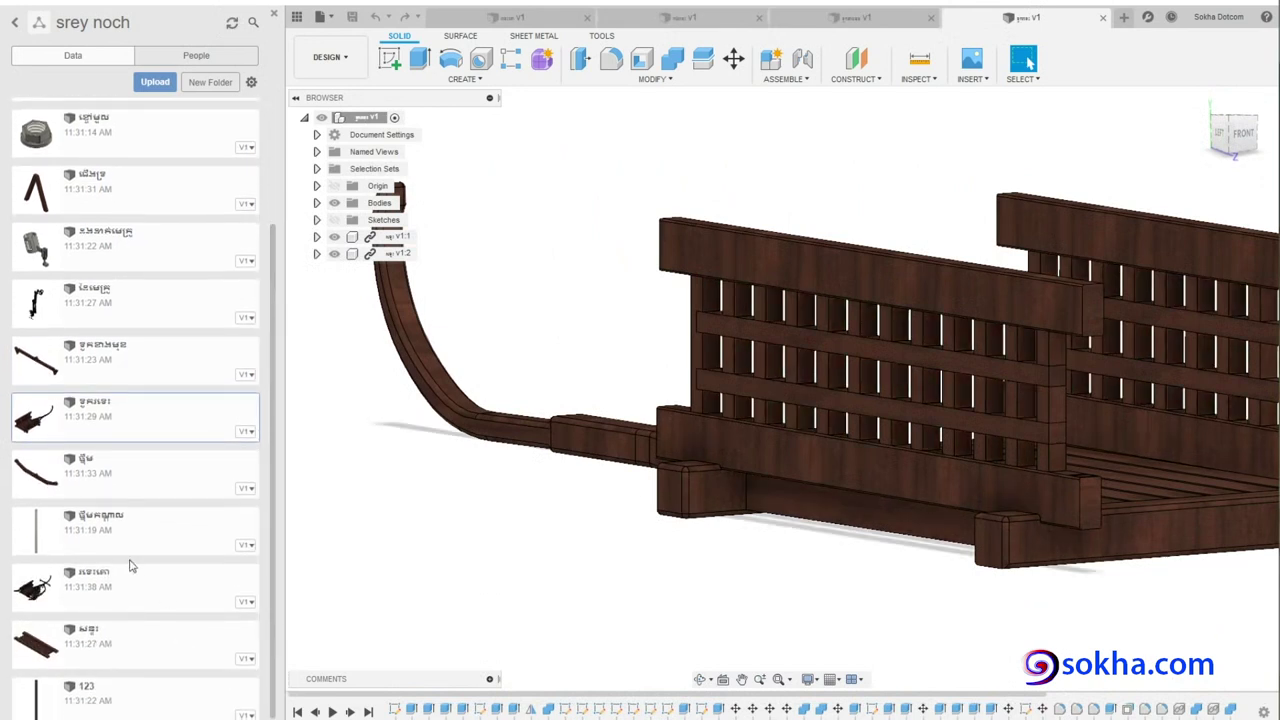
{"action": "double_click", "coordinate": [150, 535]}
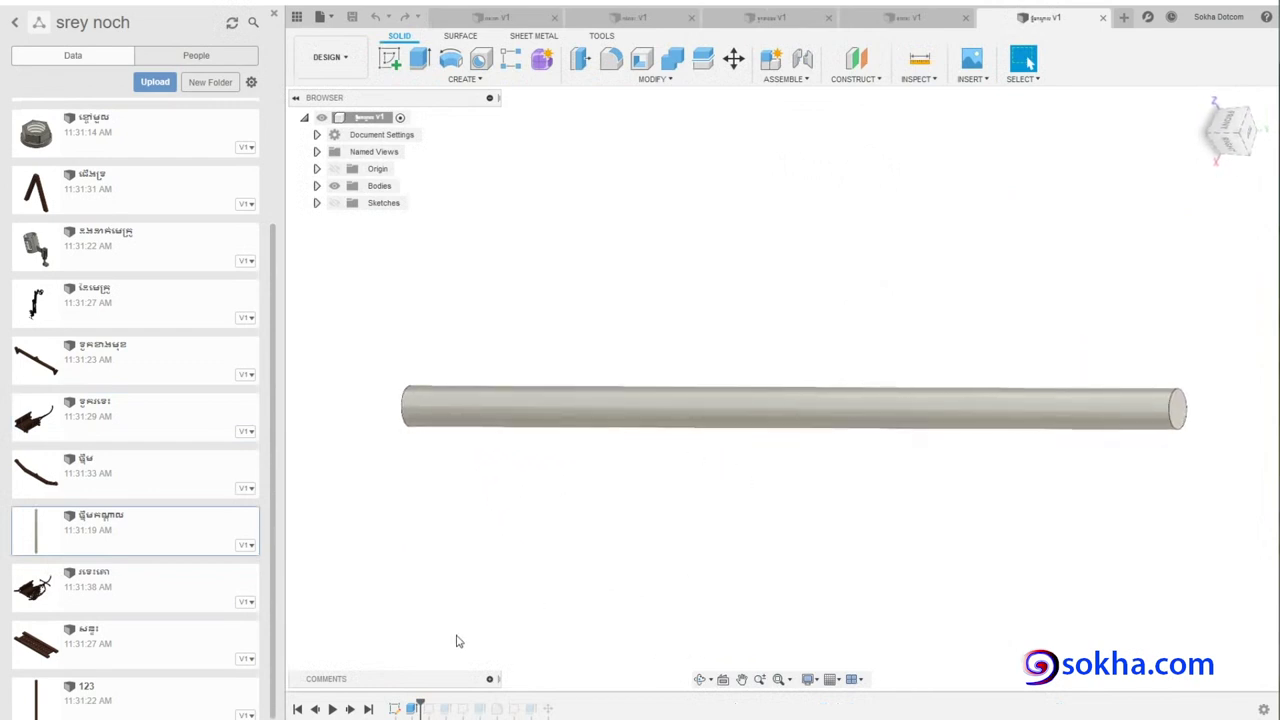
{"action": "double_click", "coordinate": [176, 653]}
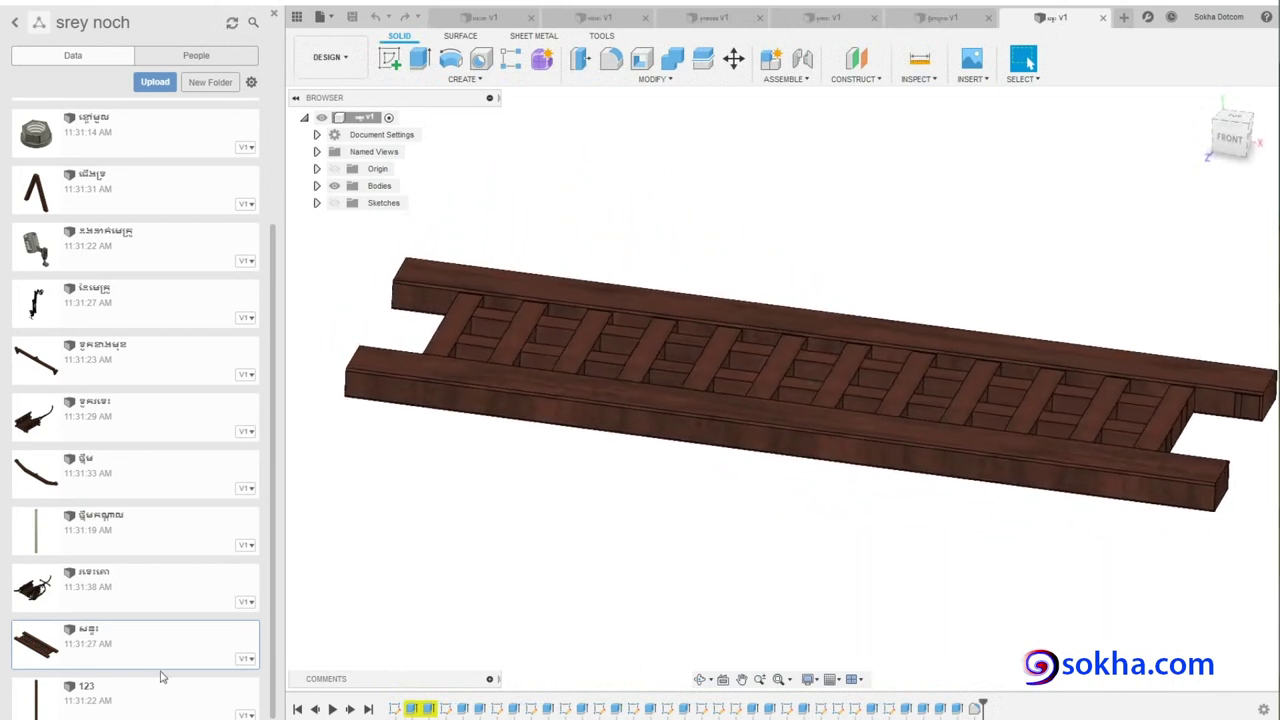
{"action": "double_click", "coordinate": [150, 700]}
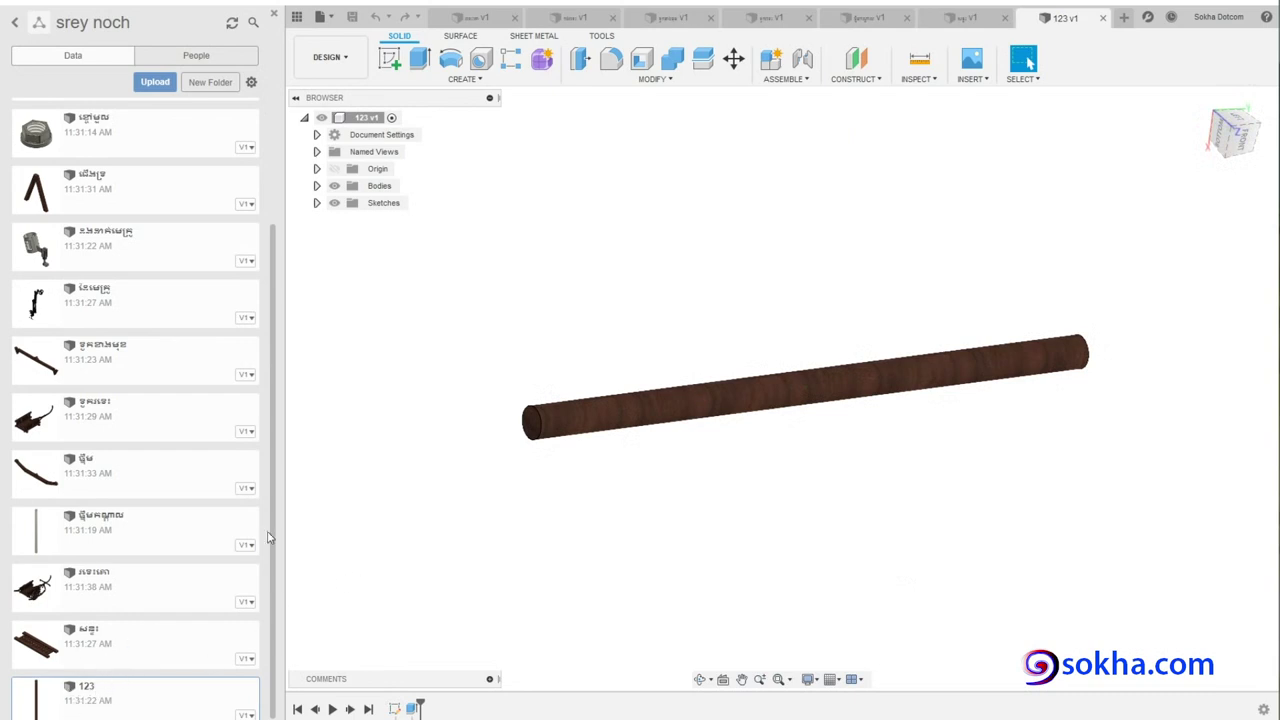
- Open the first project file, then return to the ox-cart assembly document
{"action": "left_click_drag", "start_coordinate": [281, 345], "coordinate": [285, 210]}
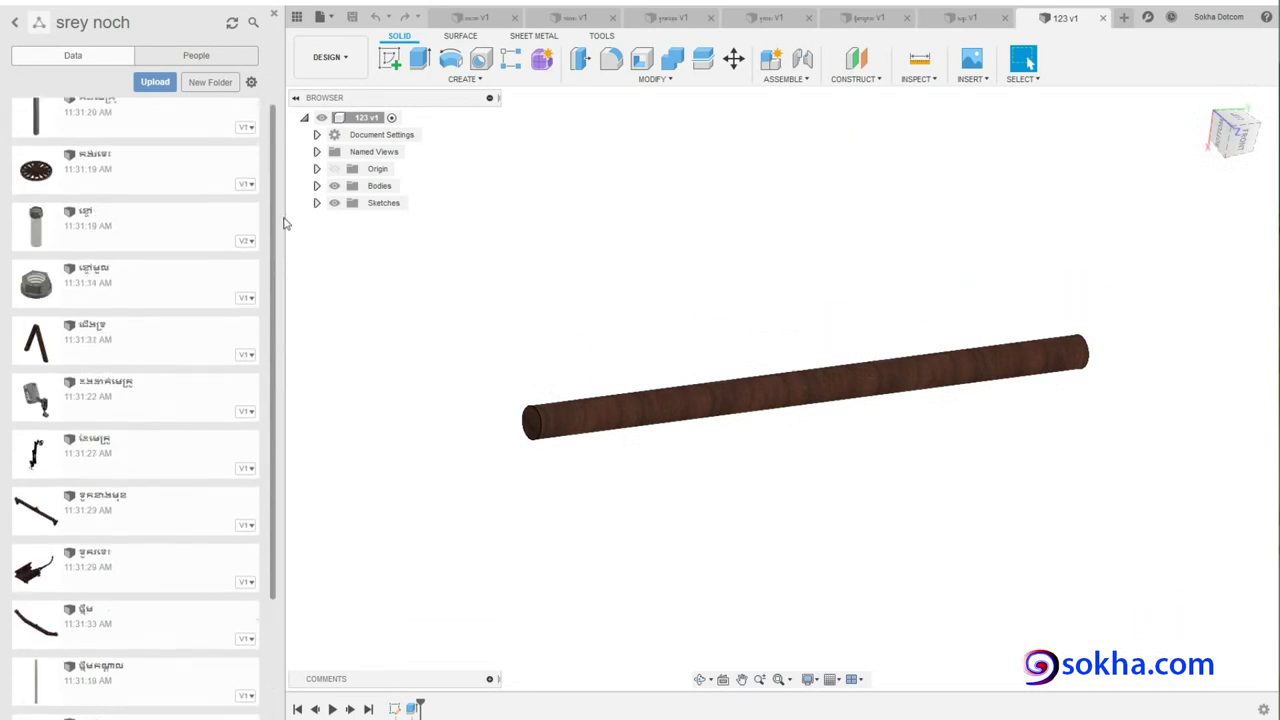
{"action": "double_click", "coordinate": [146, 121]}
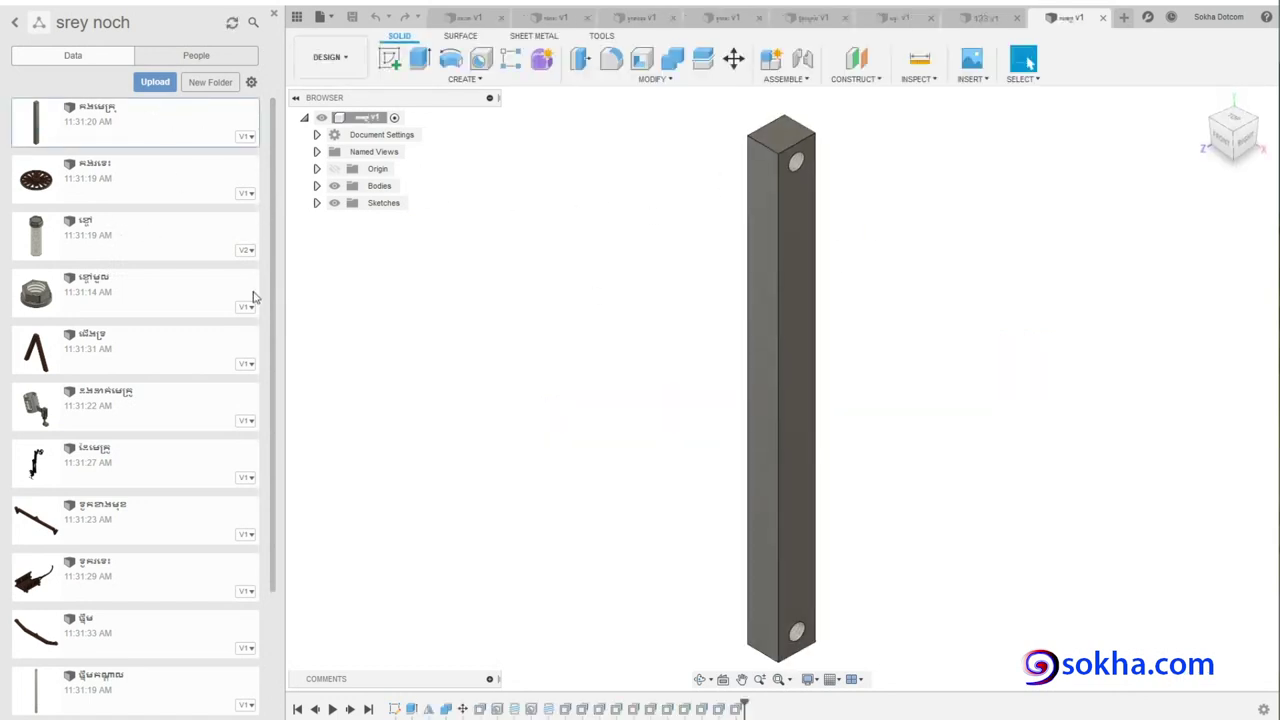
{"action": "left_click", "coordinate": [465, 17]}
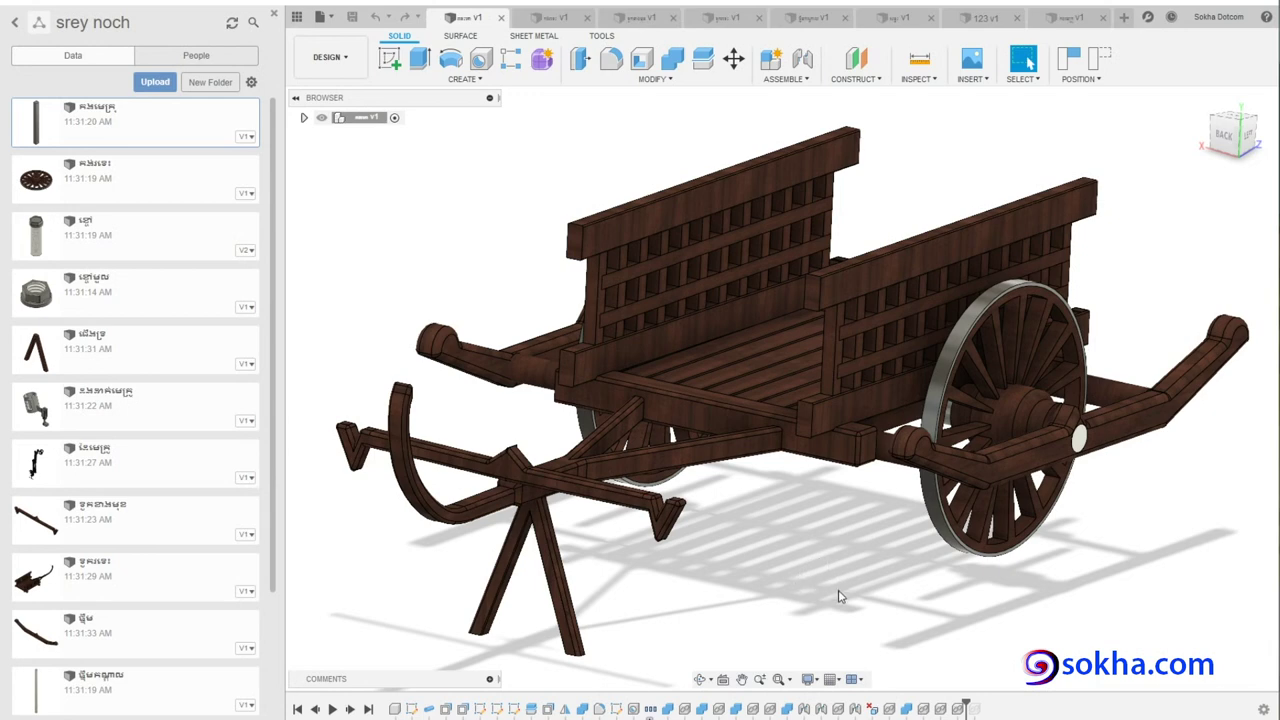
- Orbit the cart about 180° to its other side and hide the Data Panel
{"action": "mouse_move", "coordinate": [840, 597]}
{"action": "middle_mouse_down", "text": "shift"}
{"action": "mouse_move", "coordinate": [671, 680]}
{"action": "mouse_move", "coordinate": [580, 651]}
{"action": "mouse_move", "coordinate": [574, 663]}
{"action": "mouse_move", "coordinate": [446, 651]}
{"action": "middle_mouse_up", "text": "shift"}
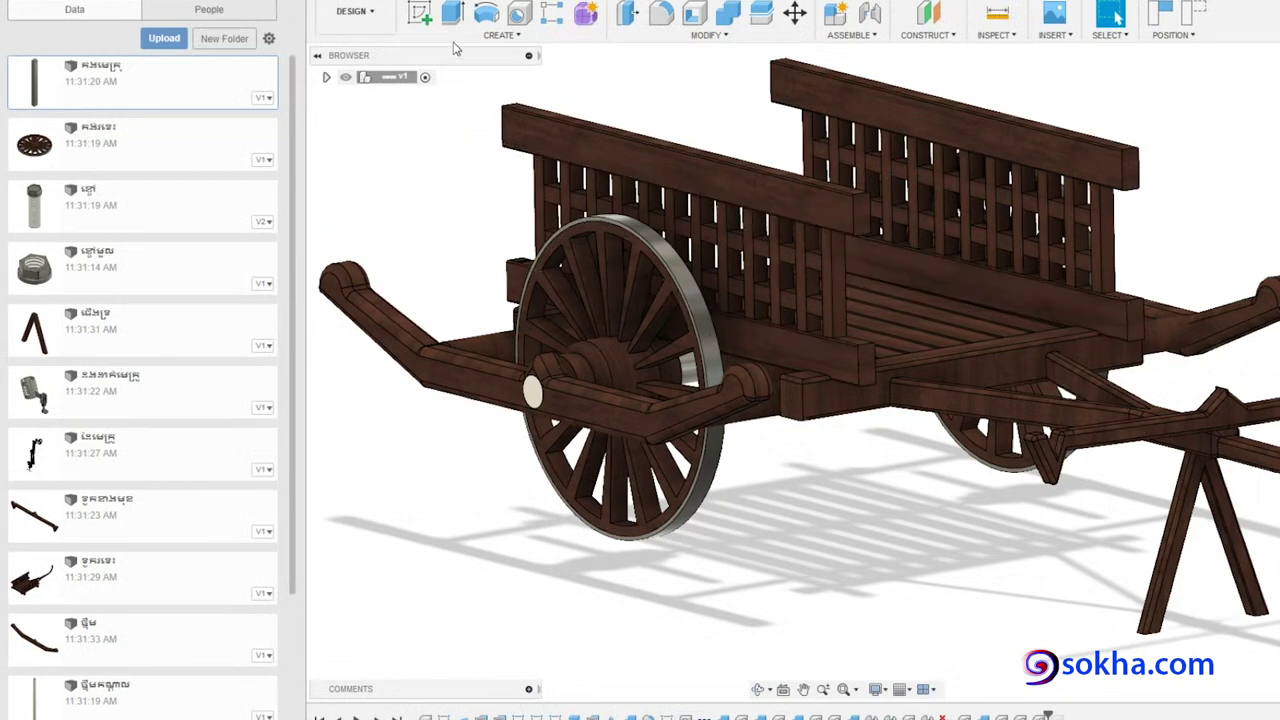
{"action": "left_click", "coordinate": [270, 12]}
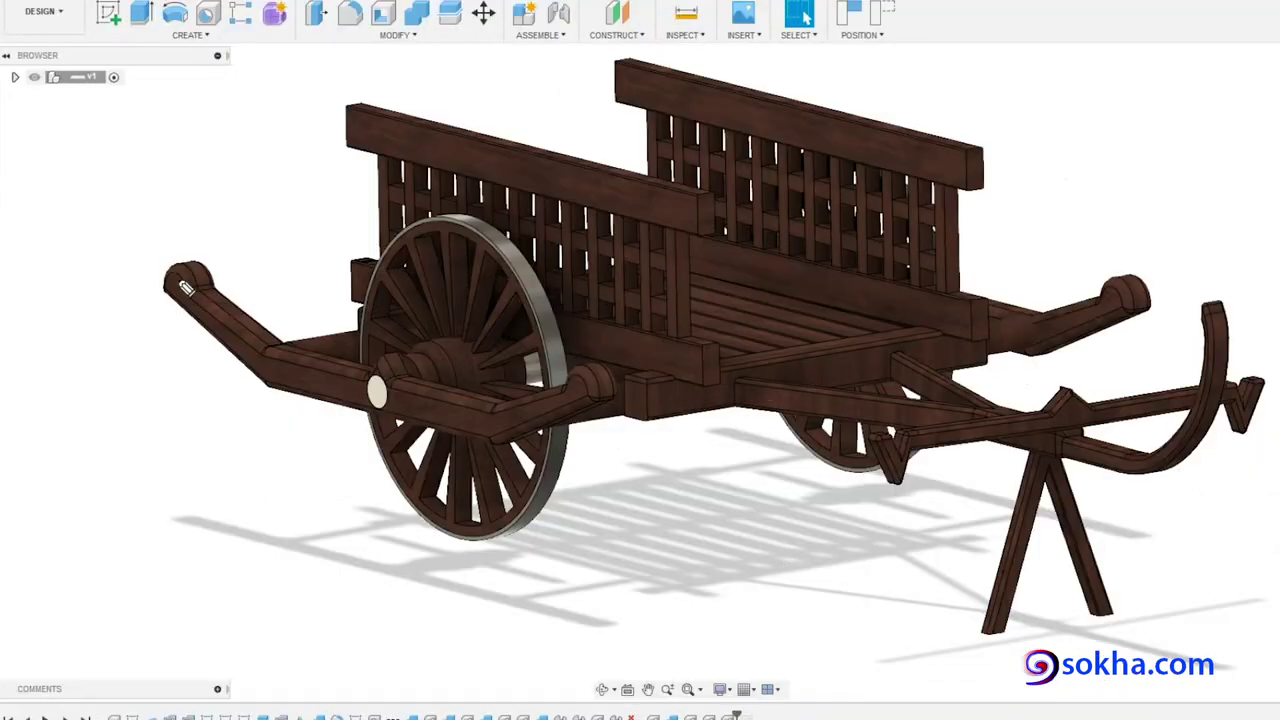
- Draw pink callouts circled 1, 2 and 3 pointing to the side beam, wheel and stand
{"action": "left_click_drag", "start_coordinate": [247, 358], "coordinate": [137, 414]}
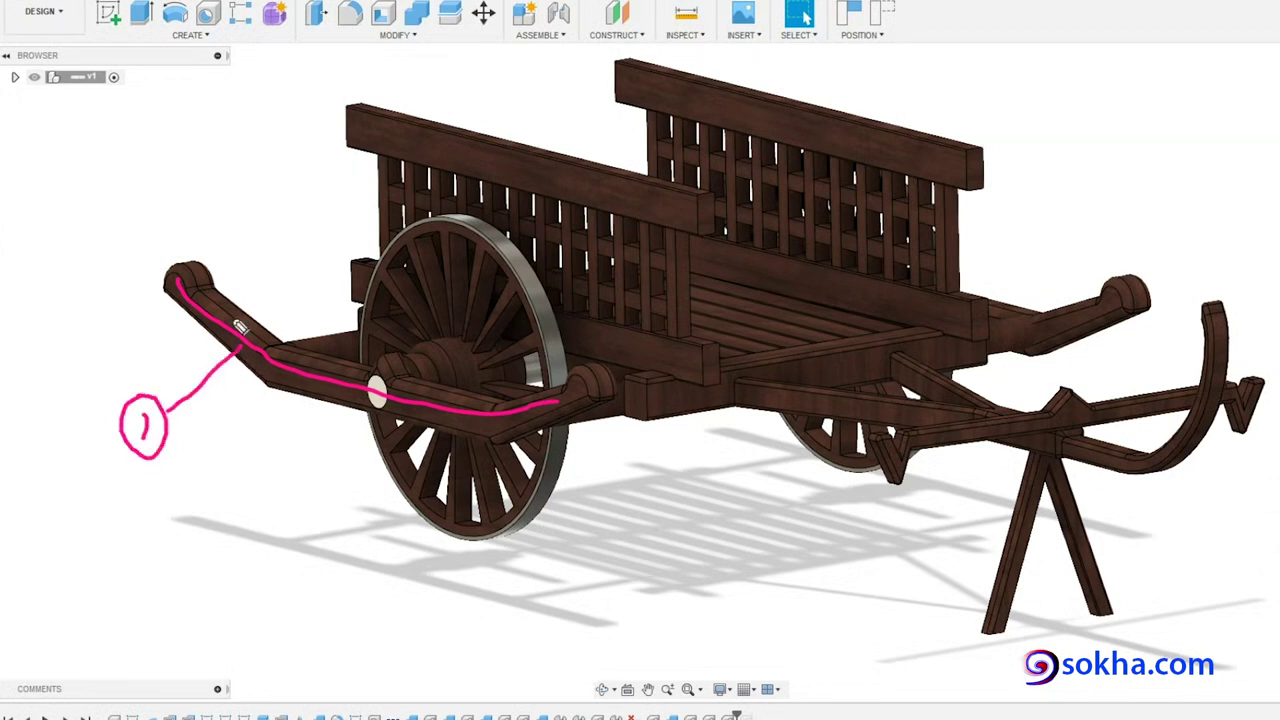
{"action": "left_click_drag", "start_coordinate": [408, 246], "coordinate": [250, 178]}
{"action": "mouse_move", "coordinate": [215, 132]}
{"action": "left_mouse_down"}
{"action": "mouse_move", "coordinate": [257, 146]}
{"action": "mouse_move", "coordinate": [216, 130]}
{"action": "left_mouse_up"}
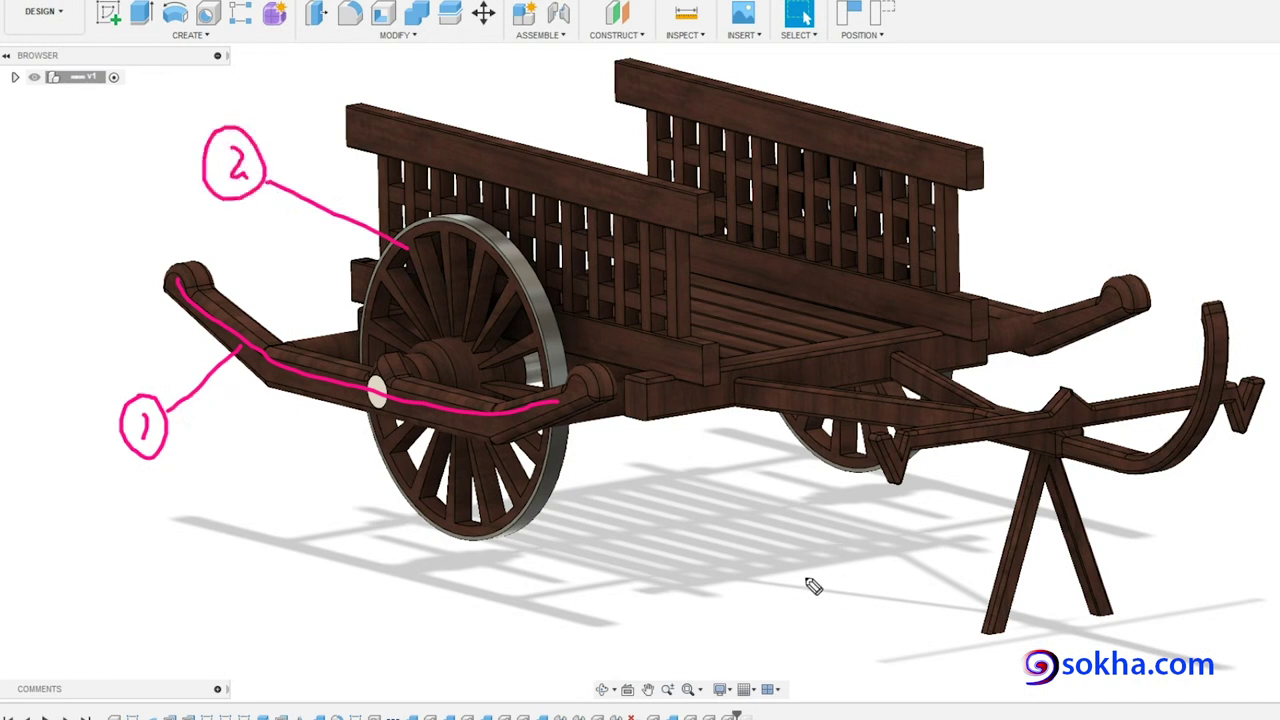
{"action": "left_click_drag", "start_coordinate": [806, 573], "coordinate": [994, 557]}
{"action": "left_click_drag", "start_coordinate": [740, 562], "coordinate": [750, 607]}
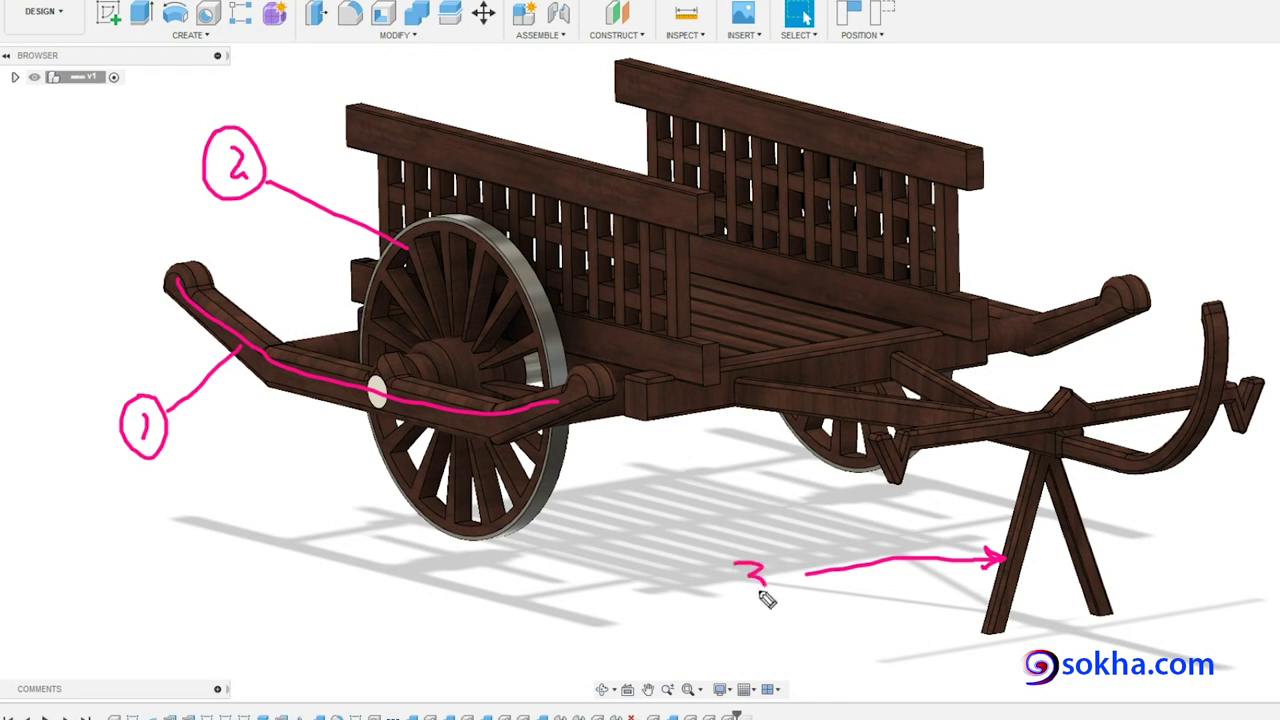
{"action": "mouse_move", "coordinate": [745, 537]}
{"action": "left_mouse_down"}
{"action": "mouse_move", "coordinate": [758, 622]}
{"action": "mouse_move", "coordinate": [748, 538]}
{"action": "left_mouse_up"}
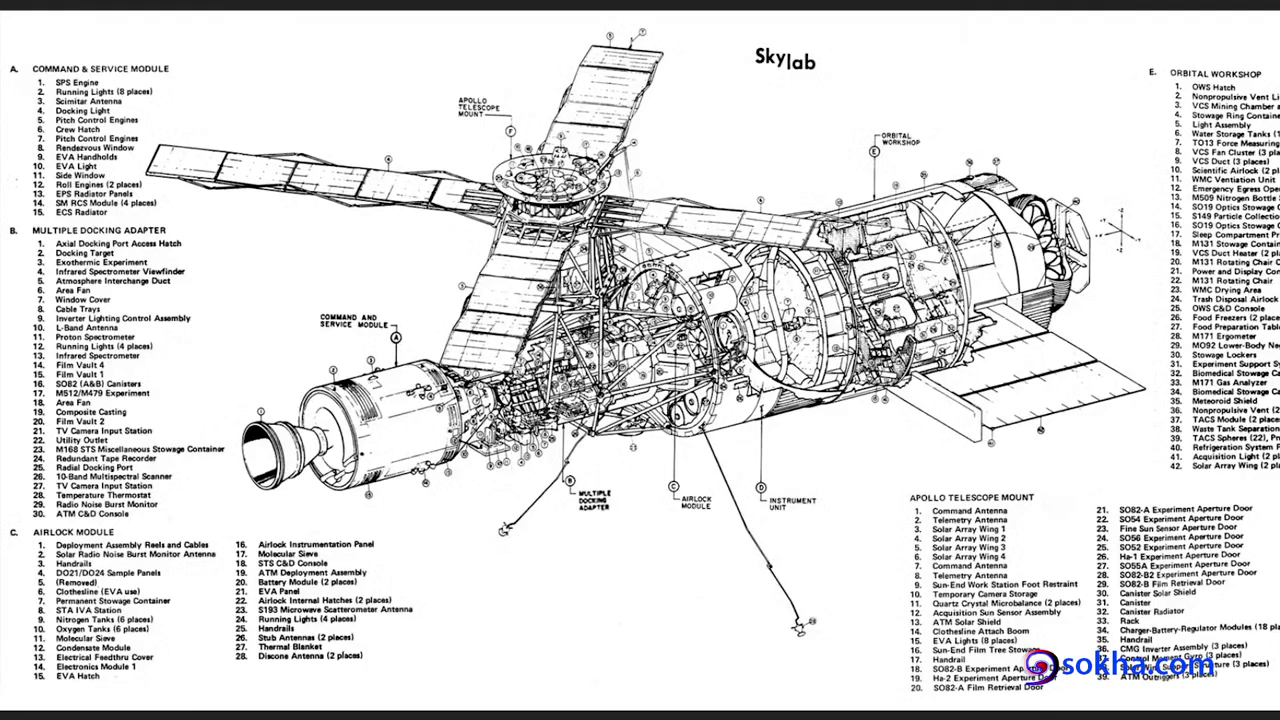
- Trace the Skylab station and circle the command module's nozzle, then clear the marks
{"action": "mouse_move", "coordinate": [320, 420]}
{"action": "left_mouse_down"}
{"action": "mouse_move", "coordinate": [780, 355]}
{"action": "mouse_move", "coordinate": [704, 344]}
{"action": "mouse_move", "coordinate": [516, 388]}
{"action": "mouse_move", "coordinate": [540, 430]}
{"action": "left_mouse_up"}
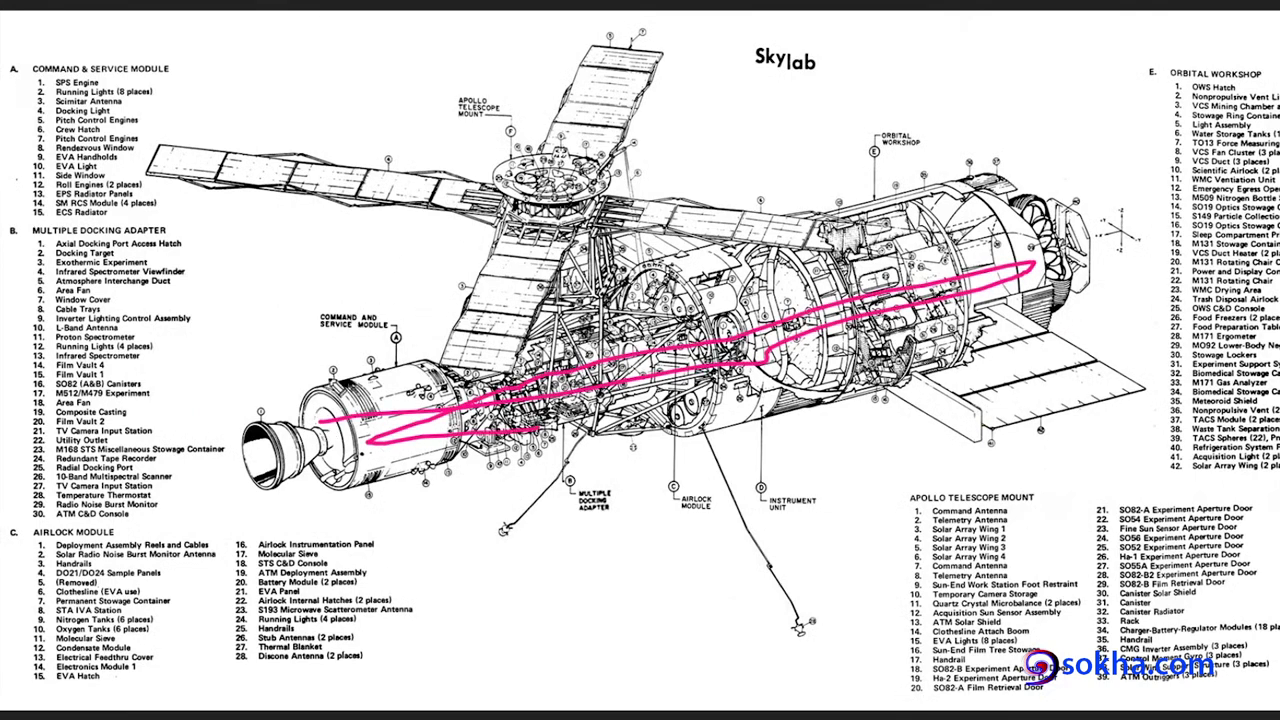
{"action": "mouse_move", "coordinate": [266, 402]}
{"action": "left_mouse_down"}
{"action": "mouse_move", "coordinate": [320, 465]}
{"action": "mouse_move", "coordinate": [275, 382]}
{"action": "mouse_move", "coordinate": [262, 420]}
{"action": "mouse_move", "coordinate": [282, 392]}
{"action": "left_mouse_up"}
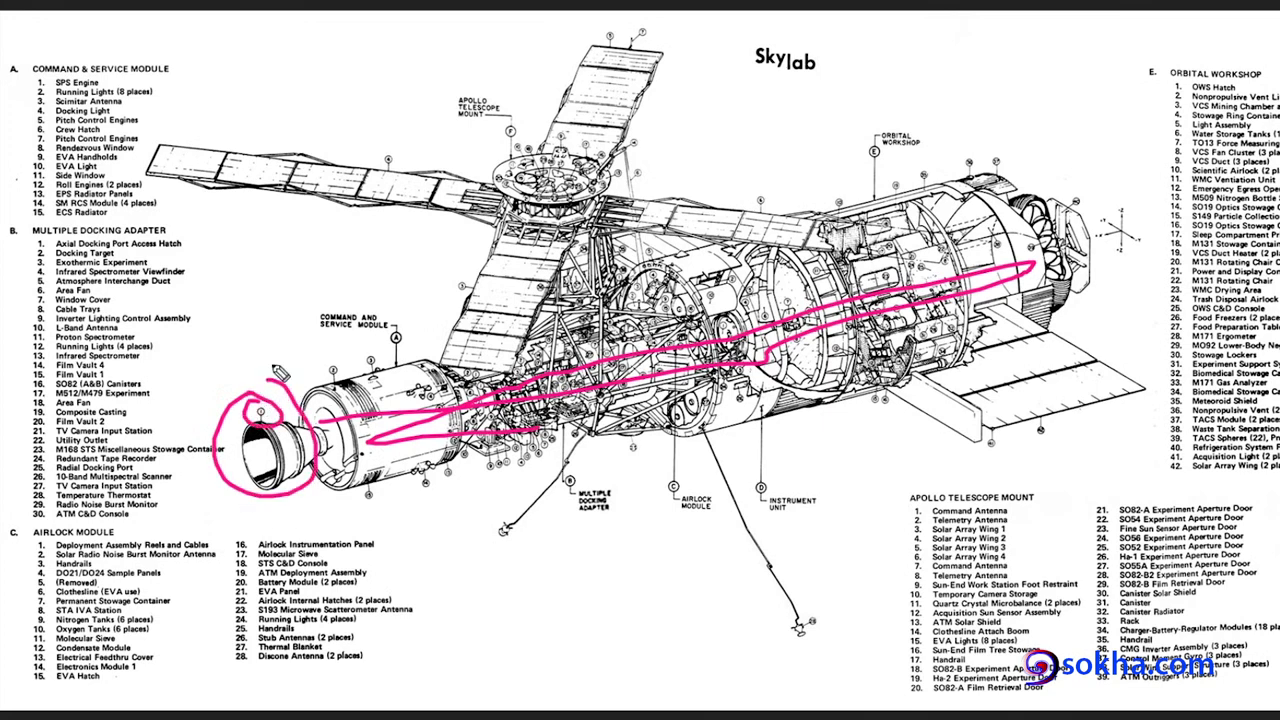
{"action": "key", "text": "e"}
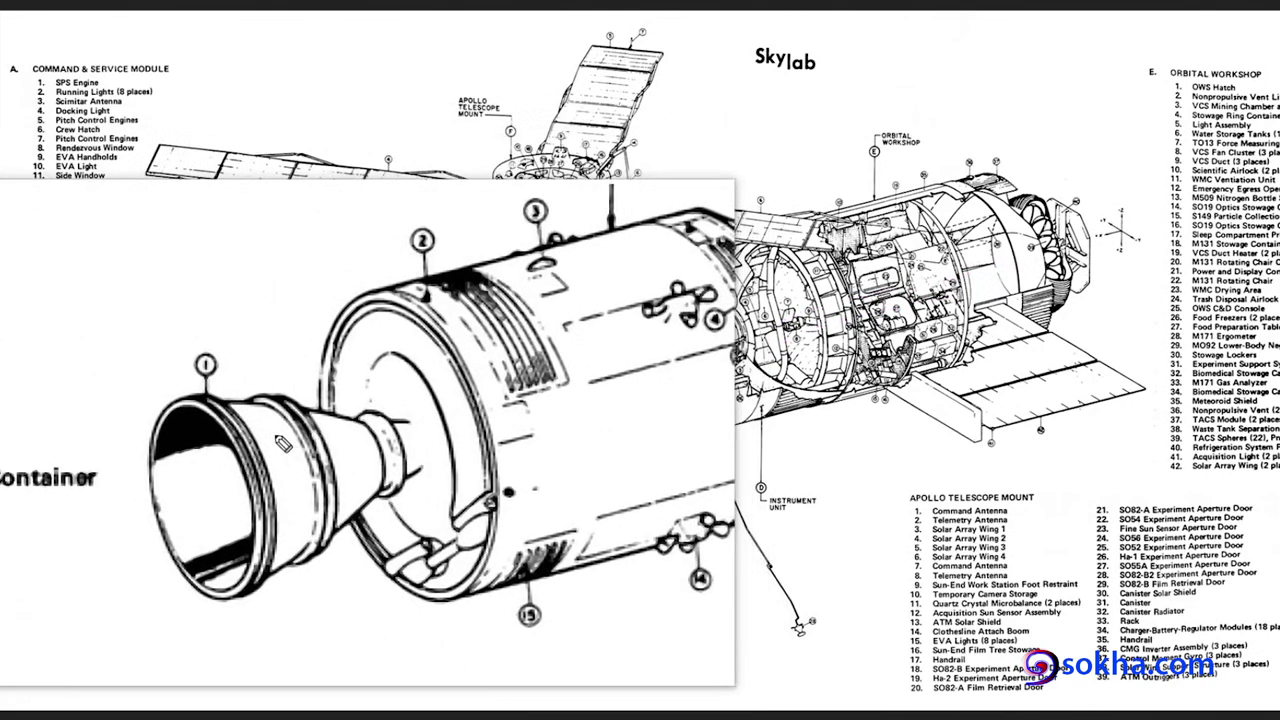
- In the enlarged view, outline the nozzle, mark callouts 1 and 2, and underline the module label
{"action": "mouse_move", "coordinate": [313, 432]}
{"action": "left_mouse_down"}
{"action": "mouse_move", "coordinate": [265, 450]}
{"action": "mouse_move", "coordinate": [395, 405]}
{"action": "left_mouse_up"}
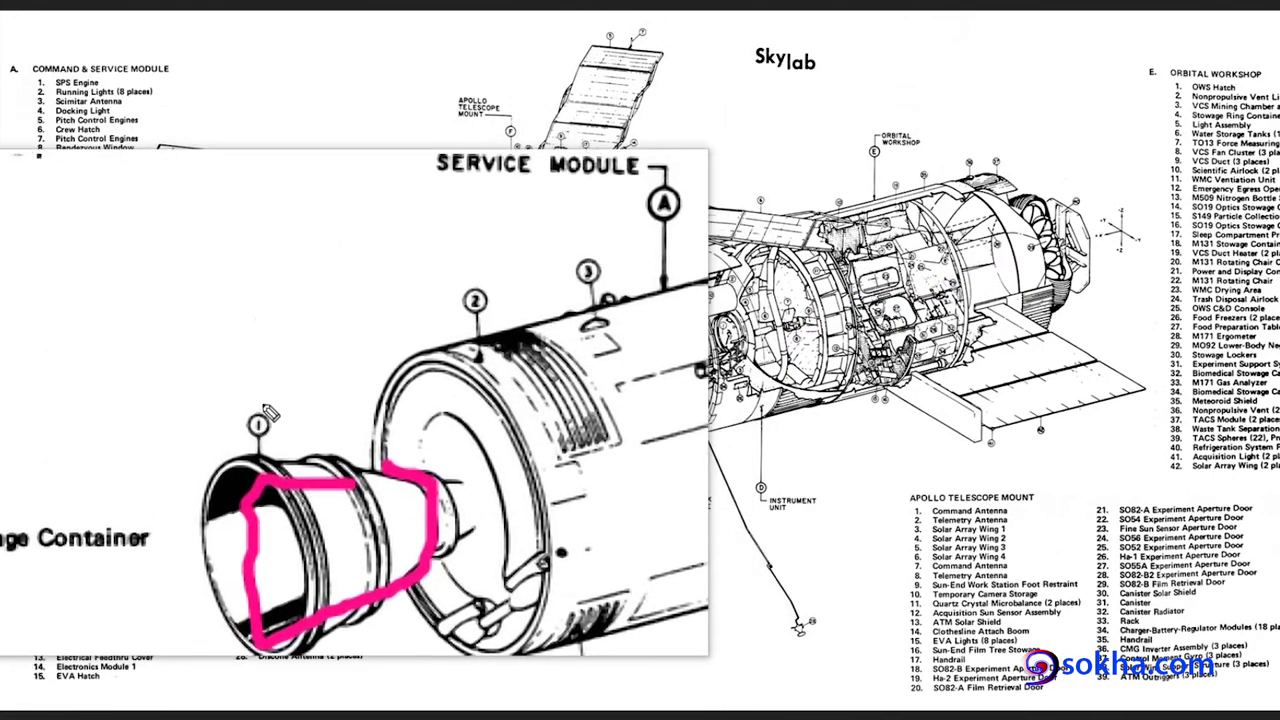
{"action": "mouse_move", "coordinate": [262, 395]}
{"action": "left_mouse_down"}
{"action": "mouse_move", "coordinate": [215, 425]}
{"action": "mouse_move", "coordinate": [270, 400]}
{"action": "left_mouse_up"}
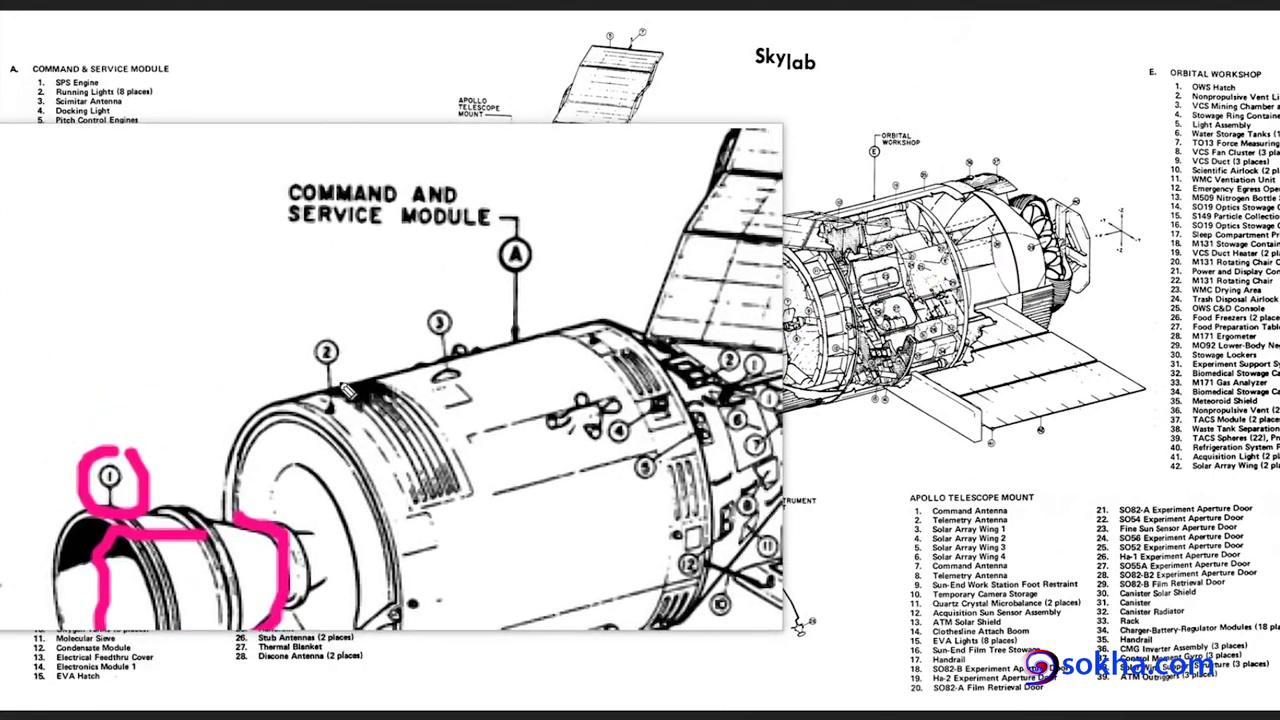
{"action": "left_click_drag", "start_coordinate": [338, 325], "coordinate": [357, 357]}
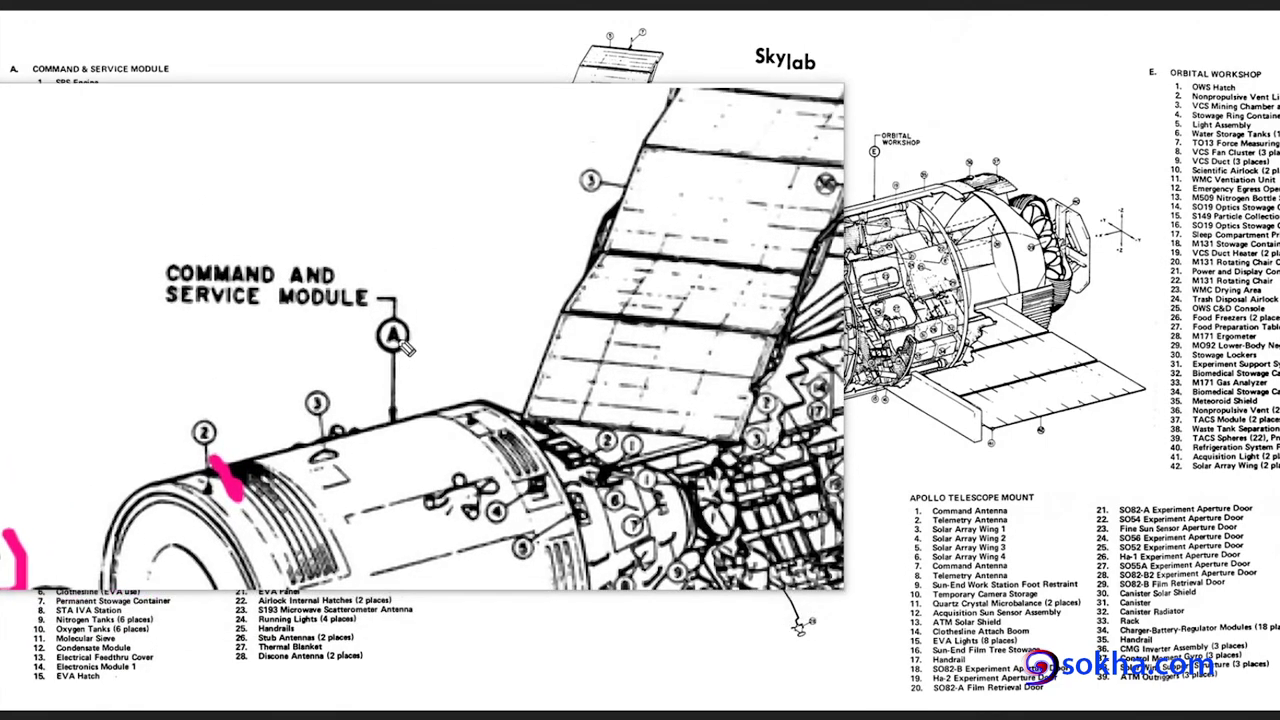
{"action": "left_click_drag", "start_coordinate": [340, 305], "coordinate": [445, 305]}
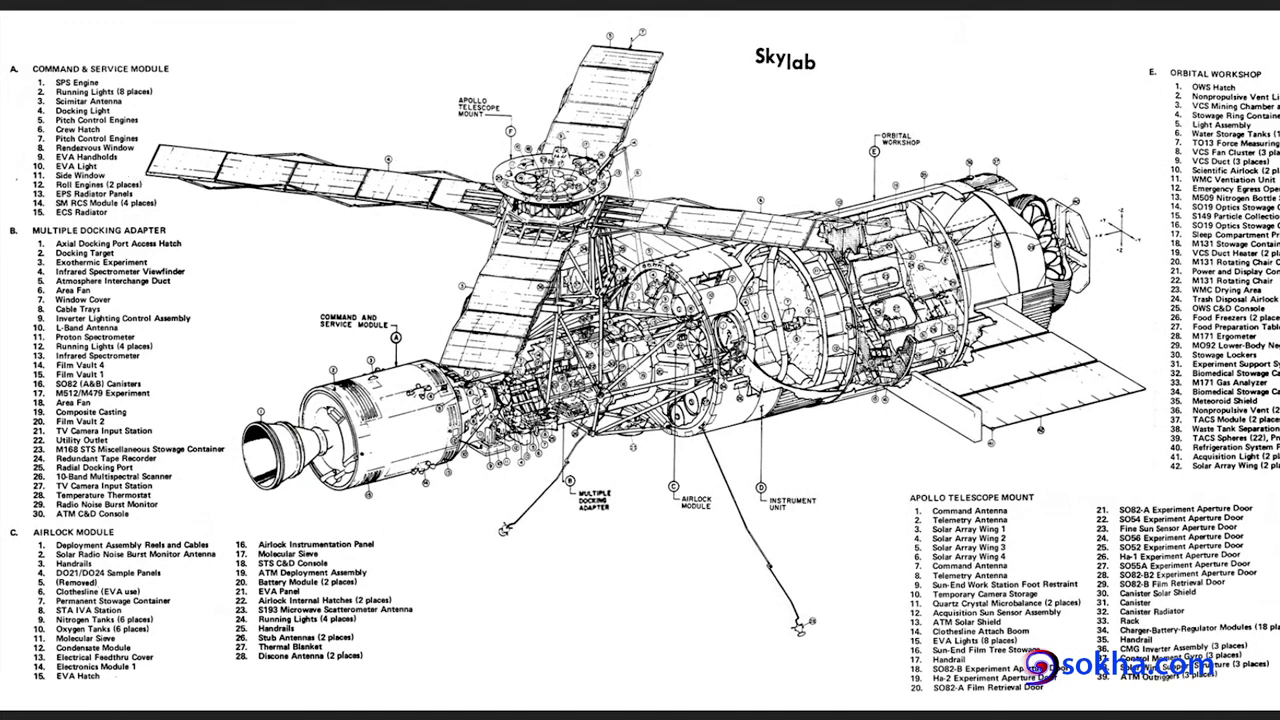
{"action": "left_click_drag", "start_coordinate": [266, 401], "coordinate": [350, 381]}
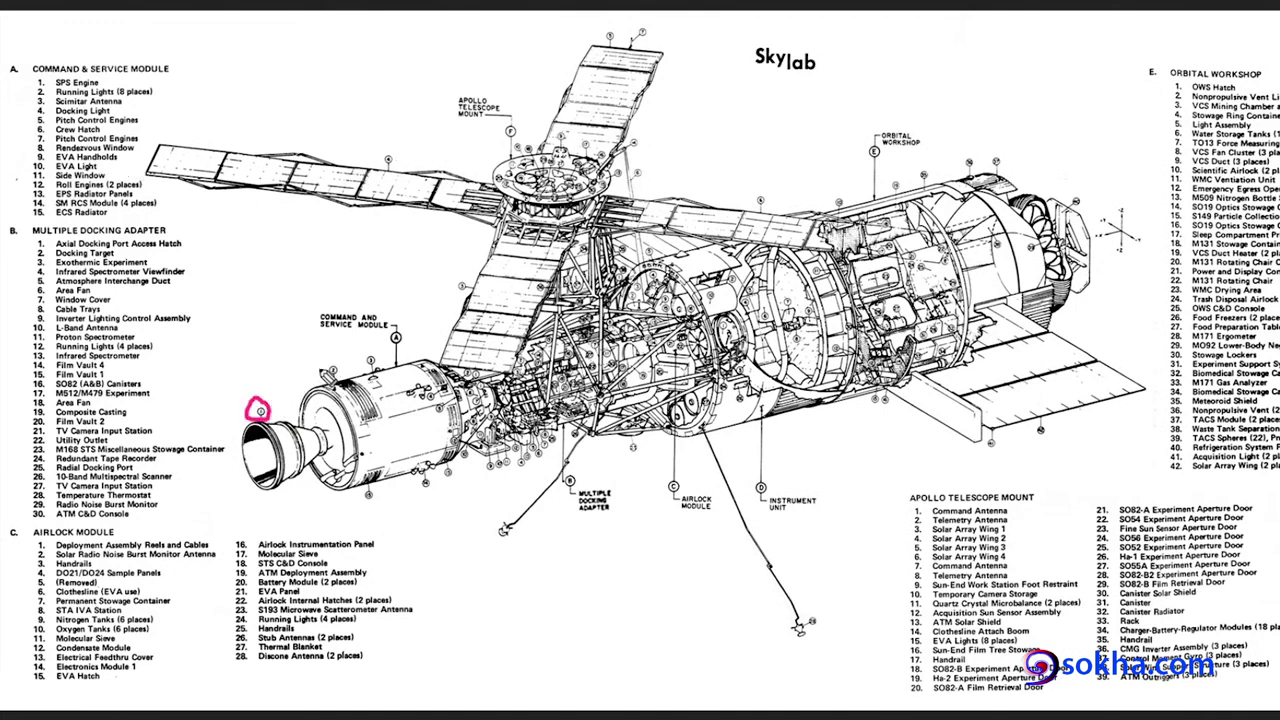
{"action": "mouse_move", "coordinate": [138, 82]}
{"action": "left_mouse_down"}
{"action": "mouse_move", "coordinate": [166, 88]}
{"action": "mouse_move", "coordinate": [152, 207]}
{"action": "left_mouse_up"}
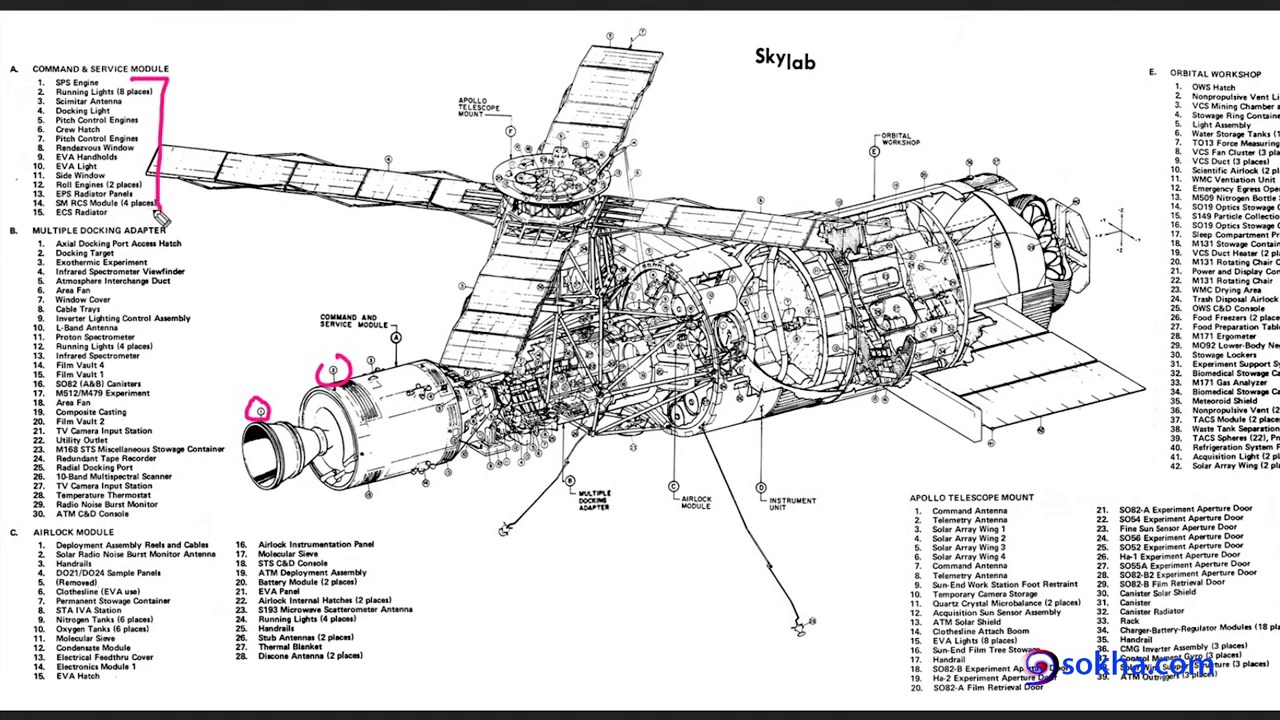
{"action": "mouse_move", "coordinate": [30, 76]}
{"action": "left_mouse_down"}
{"action": "mouse_move", "coordinate": [6, 180]}
{"action": "mouse_move", "coordinate": [28, 214]}
{"action": "left_mouse_up"}
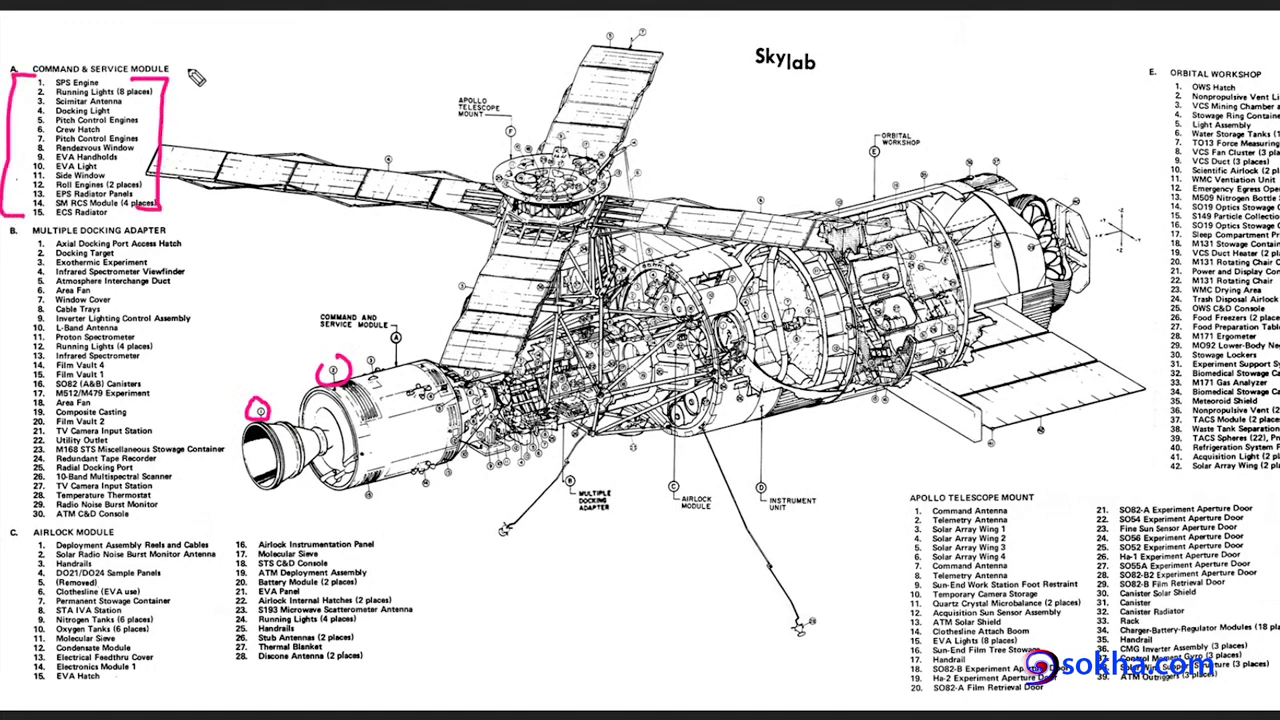
{"action": "mouse_move", "coordinate": [22, 60]}
{"action": "left_mouse_down"}
{"action": "mouse_move", "coordinate": [44, 80]}
{"action": "mouse_move", "coordinate": [19, 50]}
{"action": "left_mouse_up"}
{"action": "mouse_move", "coordinate": [420, 322]}
{"action": "left_mouse_down"}
{"action": "mouse_move", "coordinate": [400, 332]}
{"action": "mouse_move", "coordinate": [406, 318]}
{"action": "left_mouse_up"}
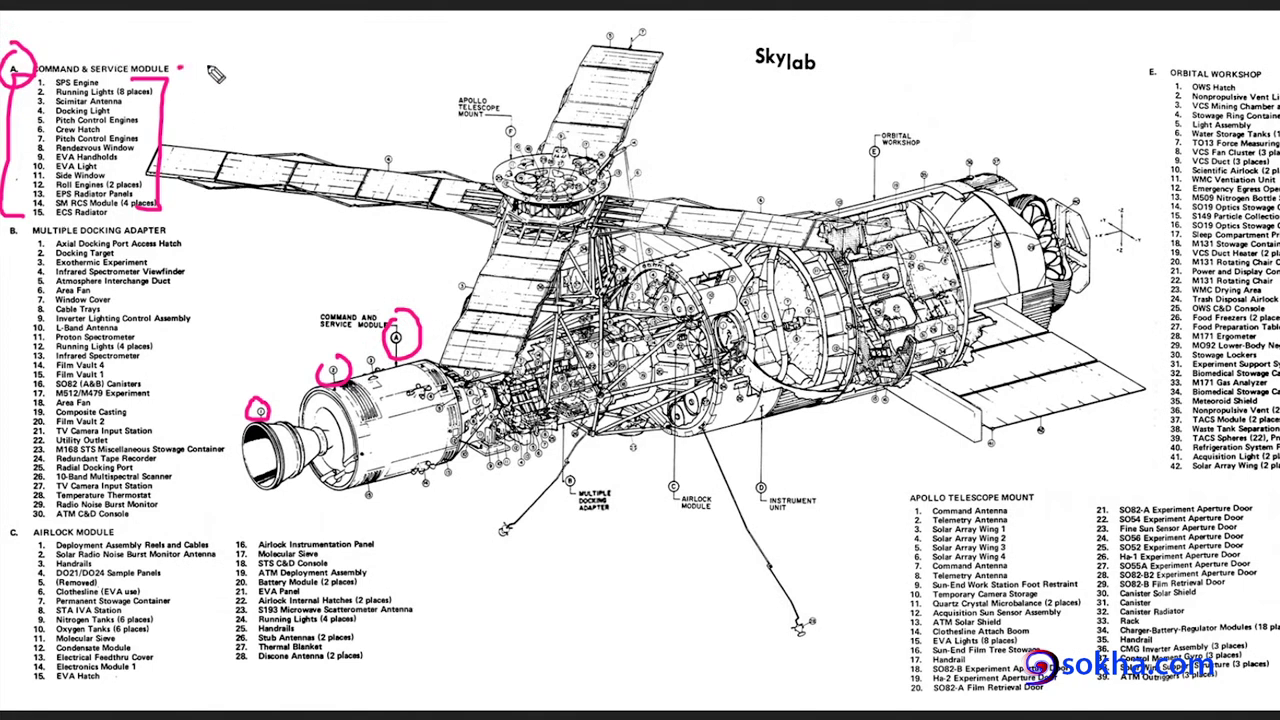
{"action": "mouse_move", "coordinate": [178, 70]}
{"action": "left_mouse_down"}
{"action": "mouse_move", "coordinate": [258, 62]}
{"action": "mouse_move", "coordinate": [200, 53]}
{"action": "left_mouse_up"}
{"action": "left_click_drag", "start_coordinate": [178, 68], "coordinate": [212, 77]}
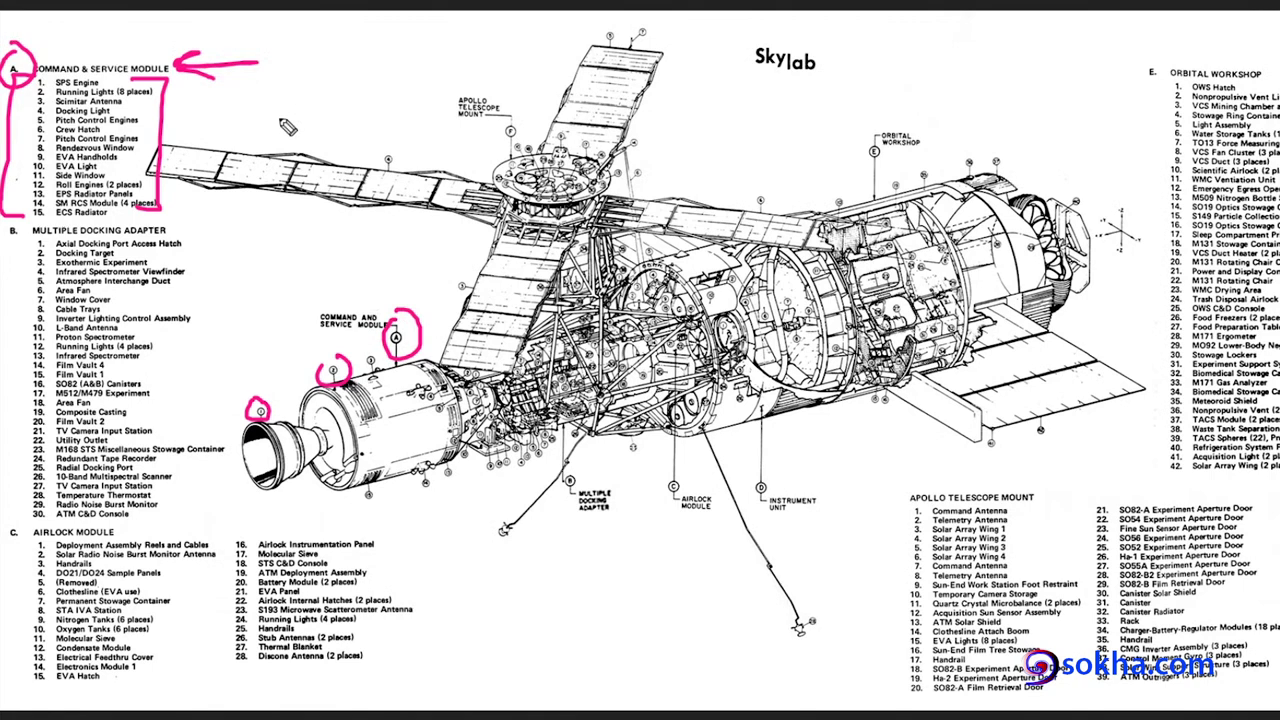
{"action": "left_click_drag", "start_coordinate": [26, 222], "coordinate": [14, 224]}
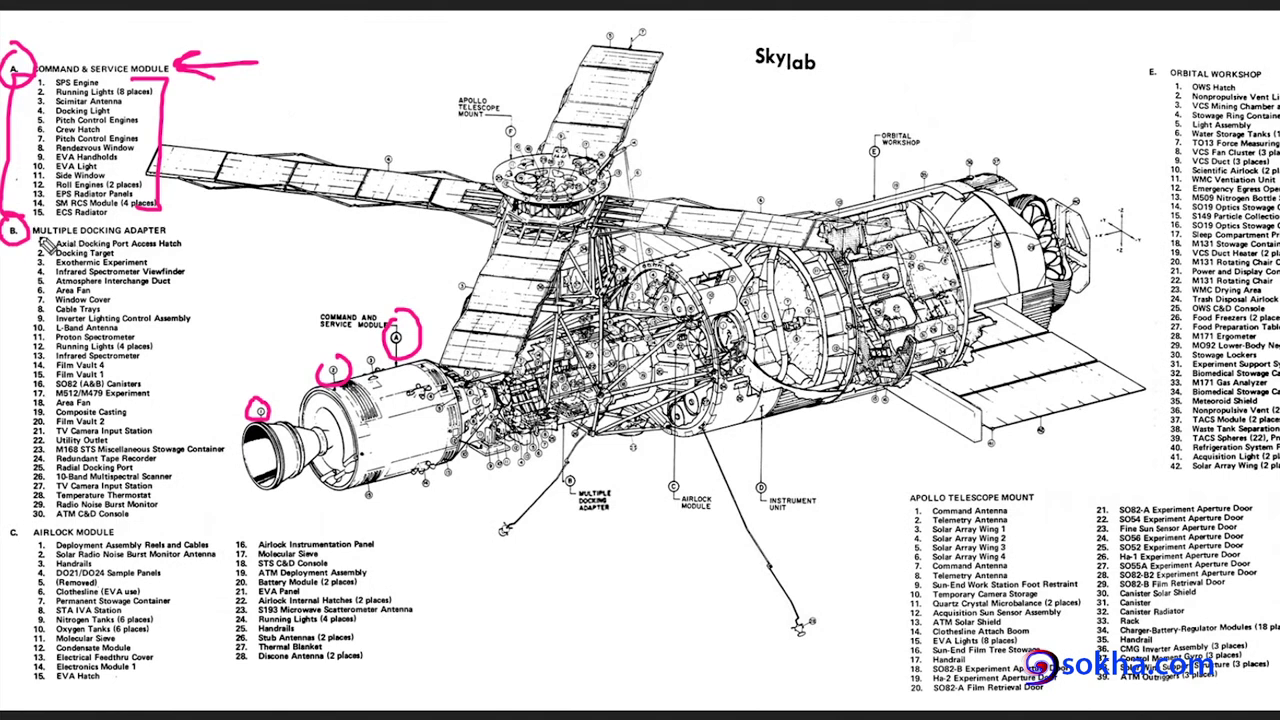
{"action": "left_click_drag", "start_coordinate": [36, 240], "coordinate": [182, 241]}
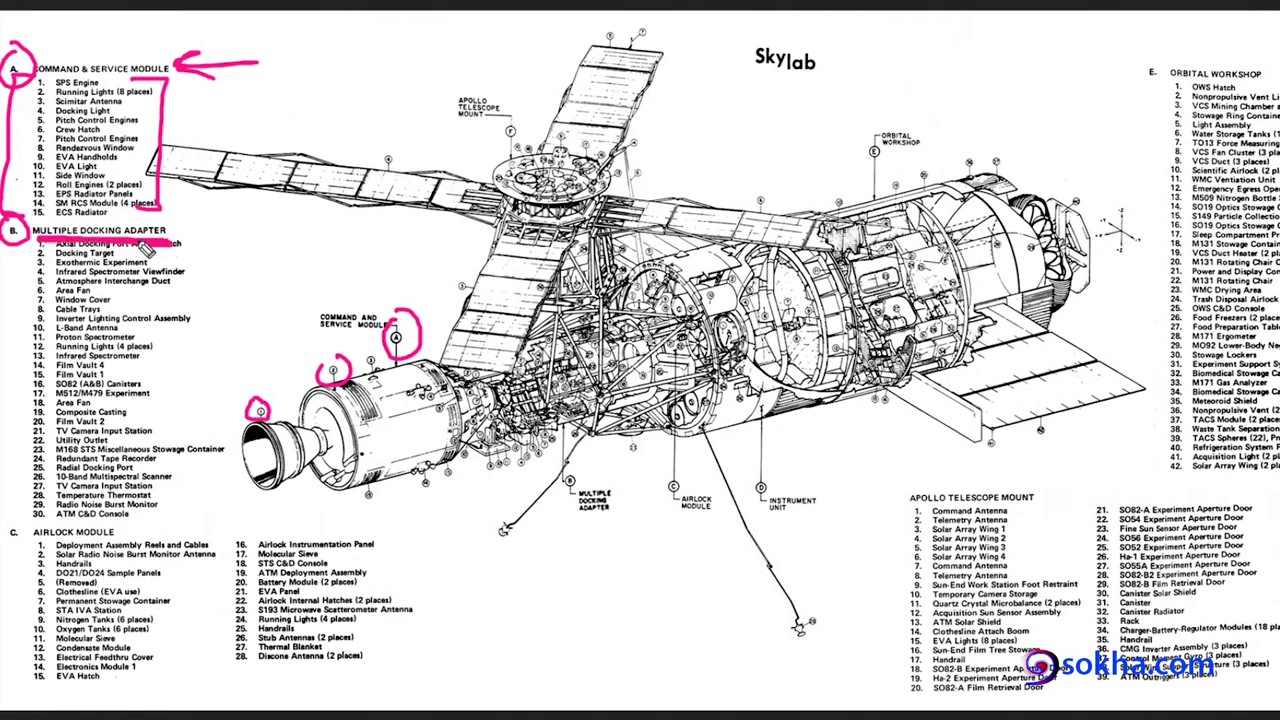
{"action": "left_click_drag", "start_coordinate": [30, 248], "coordinate": [20, 665]}
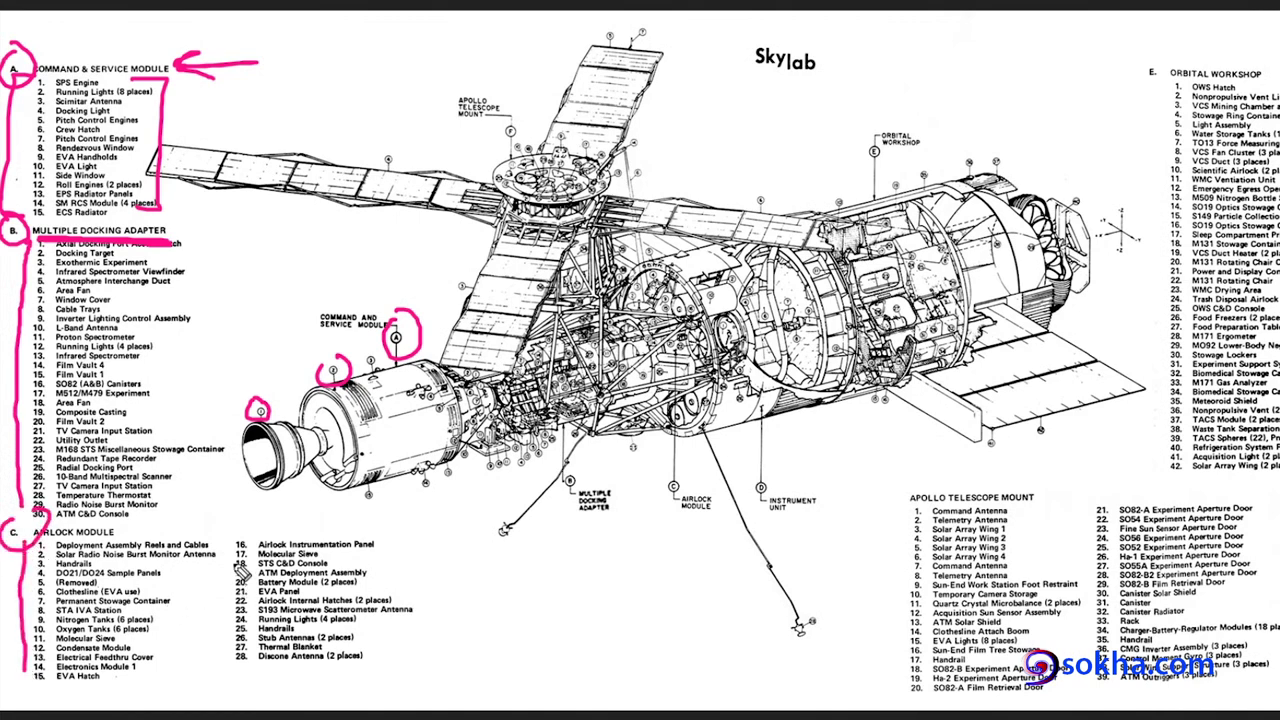
{"action": "left_click_drag", "start_coordinate": [232, 536], "coordinate": [216, 656]}
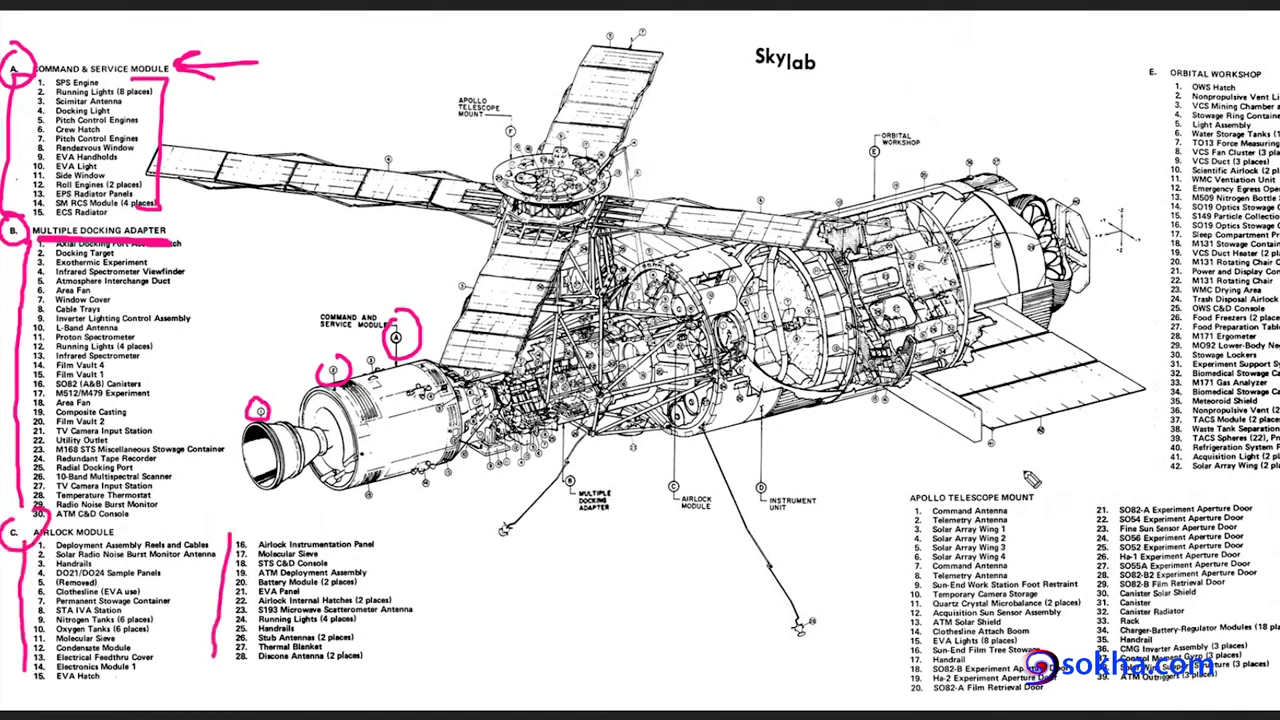
{"action": "mouse_move", "coordinate": [1150, 55]}
{"action": "left_mouse_down"}
{"action": "mouse_move", "coordinate": [1148, 82]}
{"action": "mouse_move", "coordinate": [1162, 88]}
{"action": "mouse_move", "coordinate": [1134, 450]}
{"action": "left_mouse_up"}
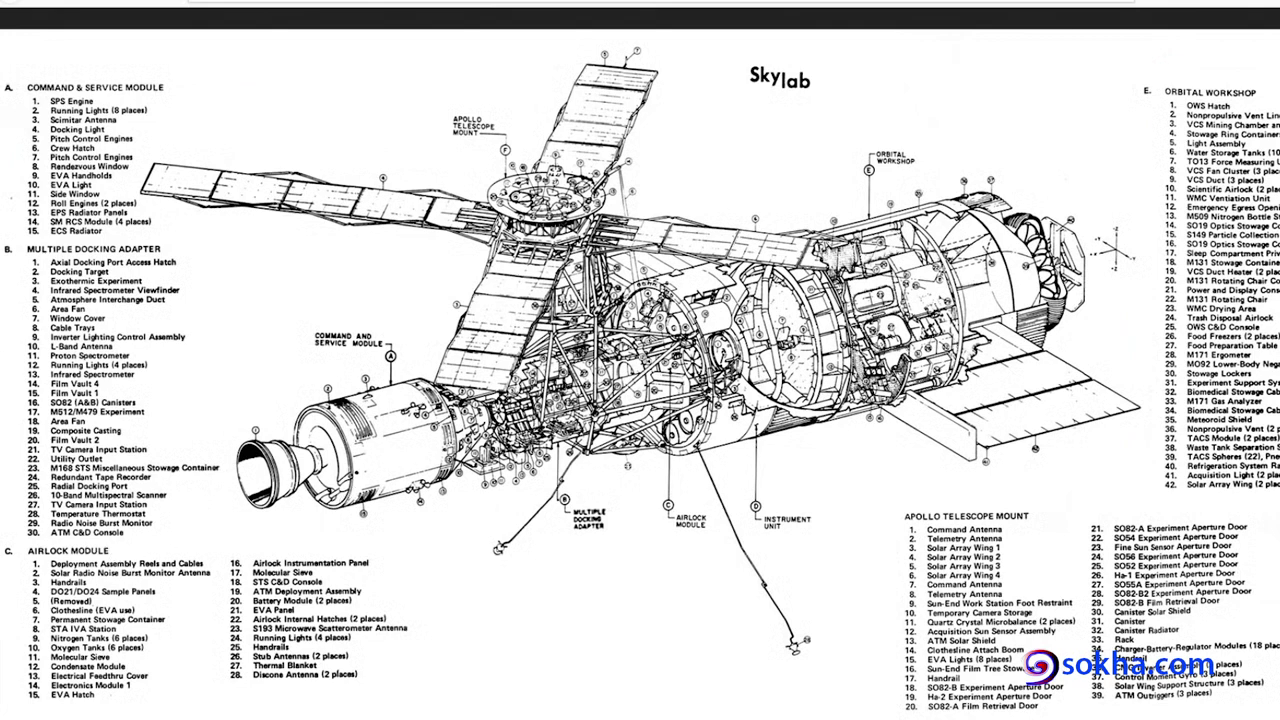
- Pen-mark the docking adapter and command module parts list, then circle the Command & Service Module heading
{"action": "mouse_move", "coordinate": [598, 365]}
{"action": "left_mouse_down"}
{"action": "mouse_move", "coordinate": [525, 480]}
{"action": "mouse_move", "coordinate": [560, 345]}
{"action": "left_mouse_up"}
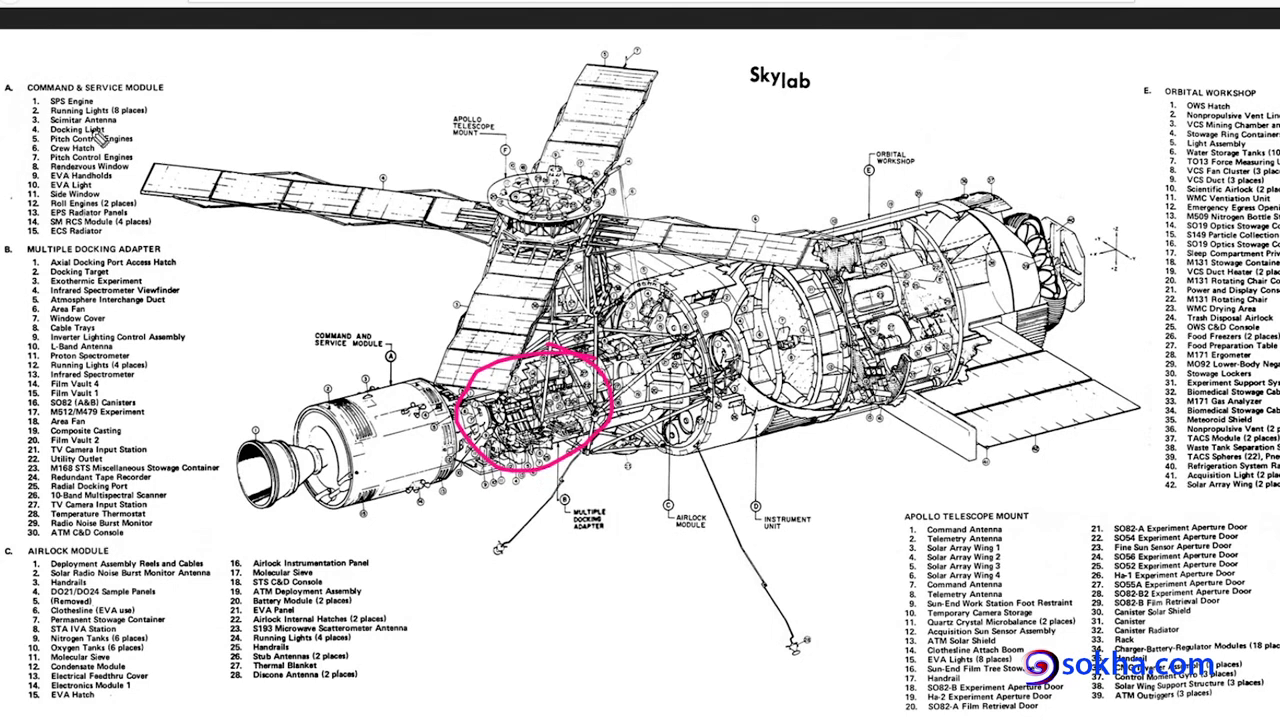
{"action": "mouse_move", "coordinate": [95, 98]}
{"action": "left_mouse_down"}
{"action": "mouse_move", "coordinate": [78, 228]}
{"action": "mouse_move", "coordinate": [92, 110]}
{"action": "mouse_move", "coordinate": [100, 205]}
{"action": "left_mouse_up"}
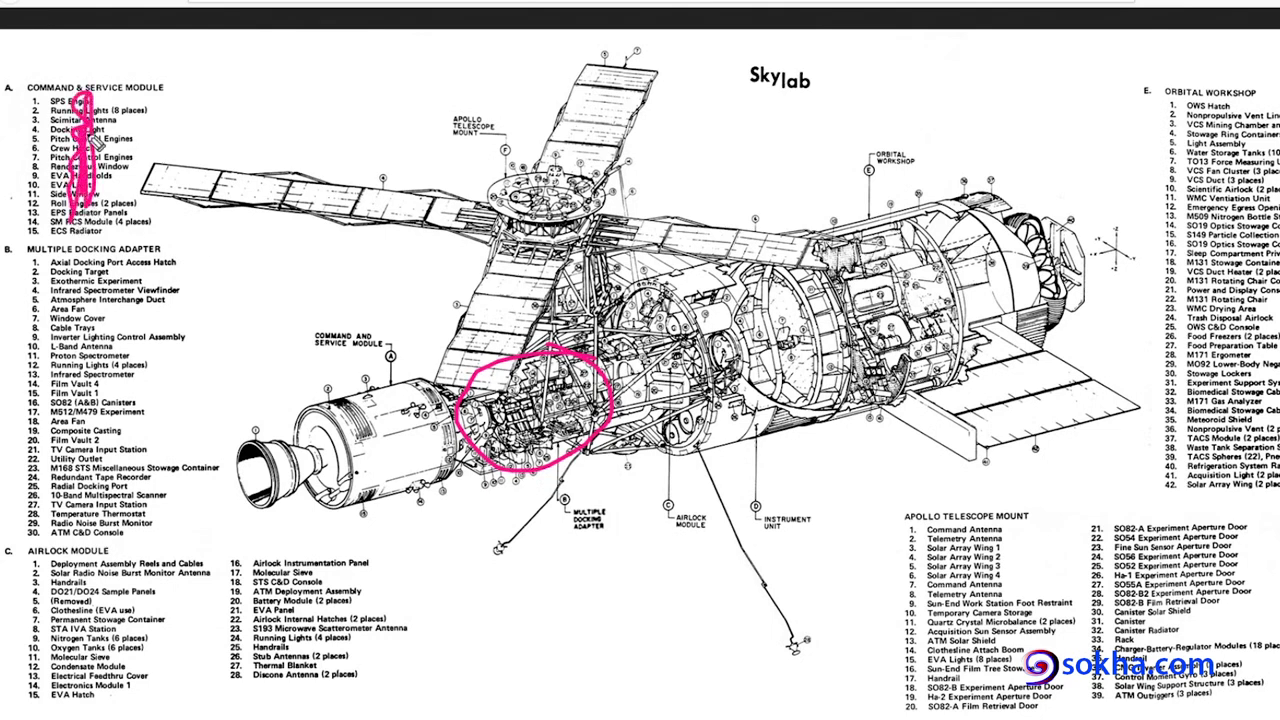
{"action": "left_click_drag", "start_coordinate": [95, 130], "coordinate": [98, 200]}
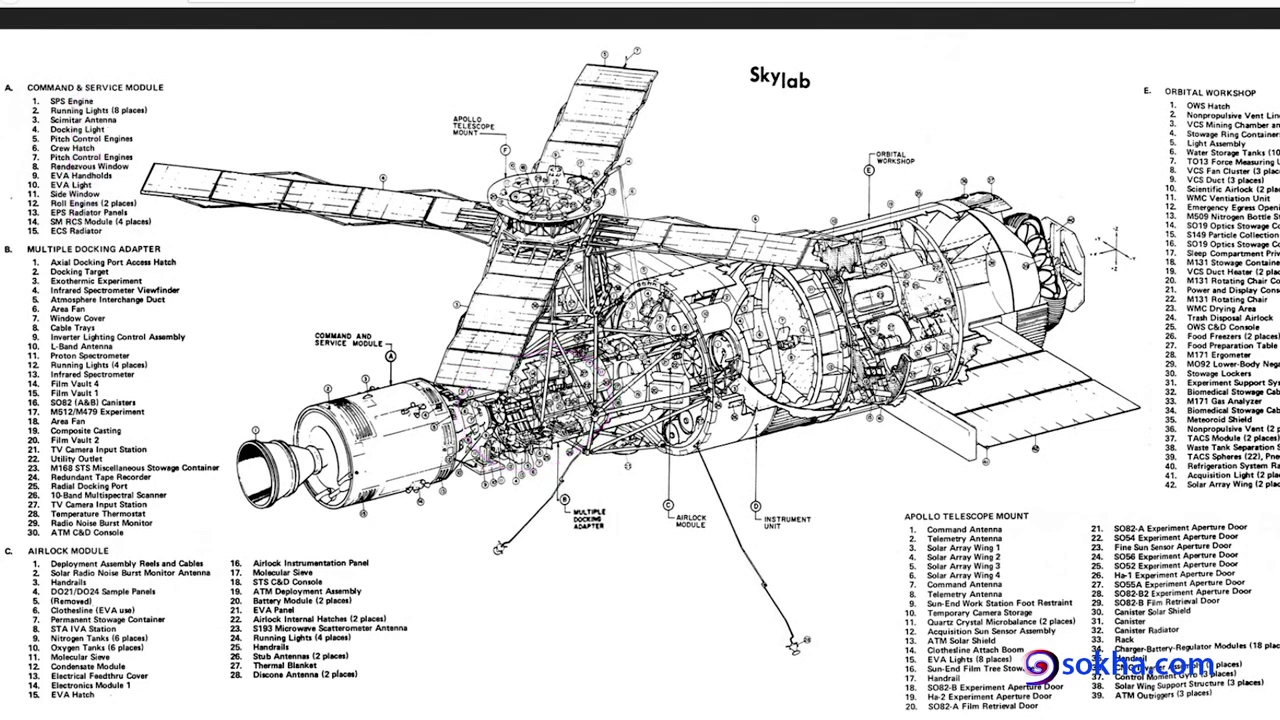
{"action": "mouse_move", "coordinate": [40, 100]}
{"action": "left_mouse_down"}
{"action": "mouse_move", "coordinate": [165, 62]}
{"action": "mouse_move", "coordinate": [5, 88]}
{"action": "mouse_move", "coordinate": [12, 102]}
{"action": "left_mouse_up"}
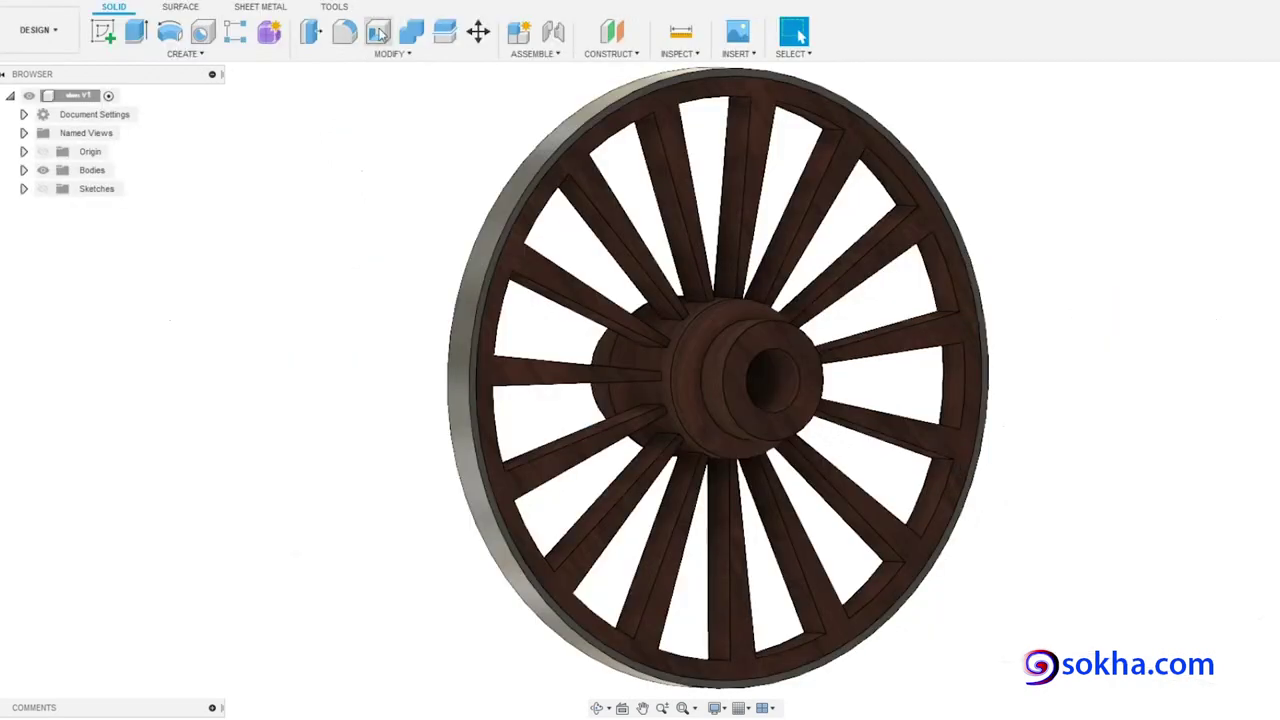
- Zoom in on the wheel hub and pen-mark a spoke, the hub's curved edge and its axle ring
{"action": "scroll", "coordinate": [534, 591], "scroll_direction": "up", "scroll_amount": 2}
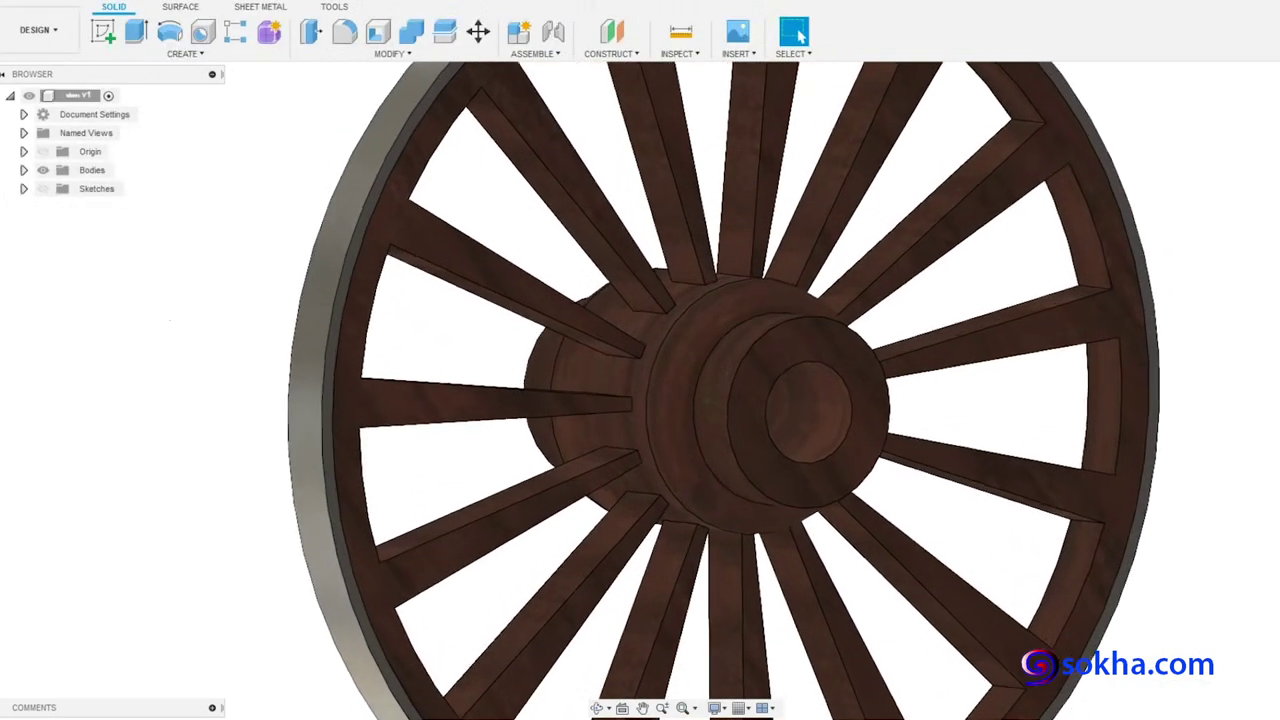
{"action": "scroll", "coordinate": [534, 591], "scroll_direction": "up", "scroll_amount": 2}
{"action": "scroll", "coordinate": [534, 591], "scroll_direction": "up", "scroll_amount": 1}
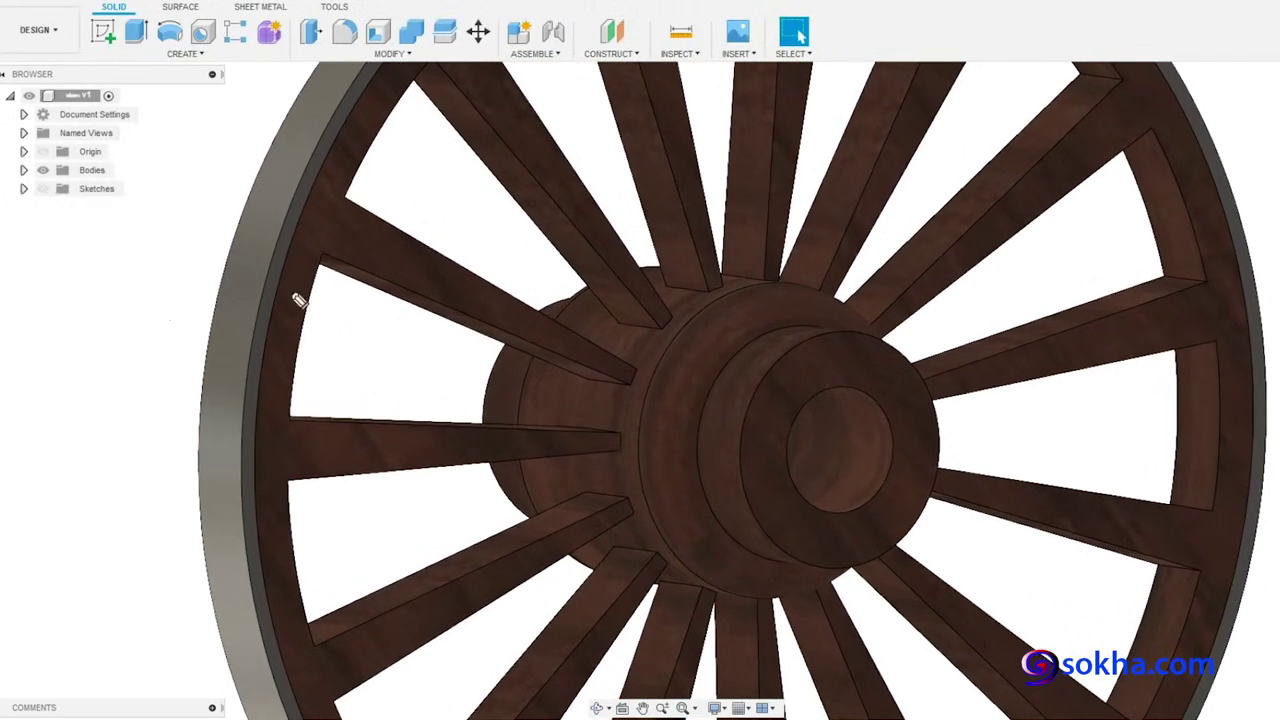
{"action": "left_click_drag", "start_coordinate": [341, 240], "coordinate": [619, 377]}
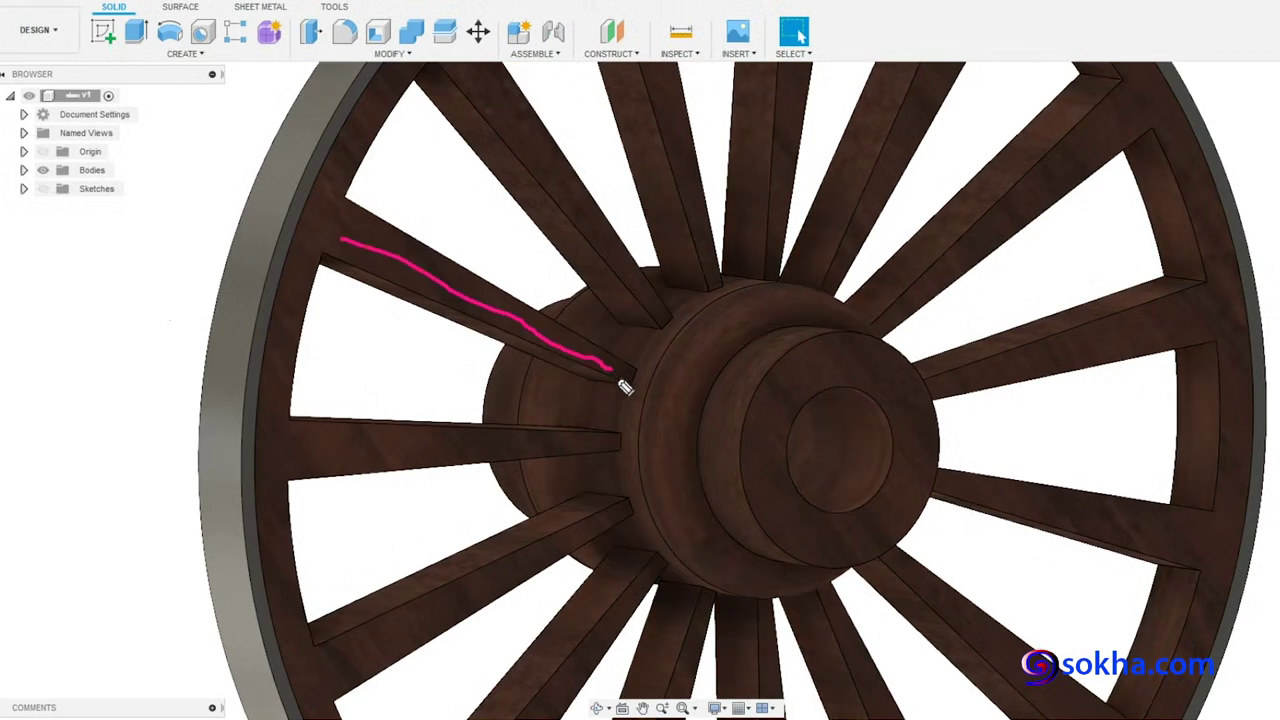
{"action": "mouse_move", "coordinate": [760, 302]}
{"action": "left_mouse_down"}
{"action": "mouse_move", "coordinate": [690, 345]}
{"action": "mouse_move", "coordinate": [780, 542]}
{"action": "left_mouse_up"}
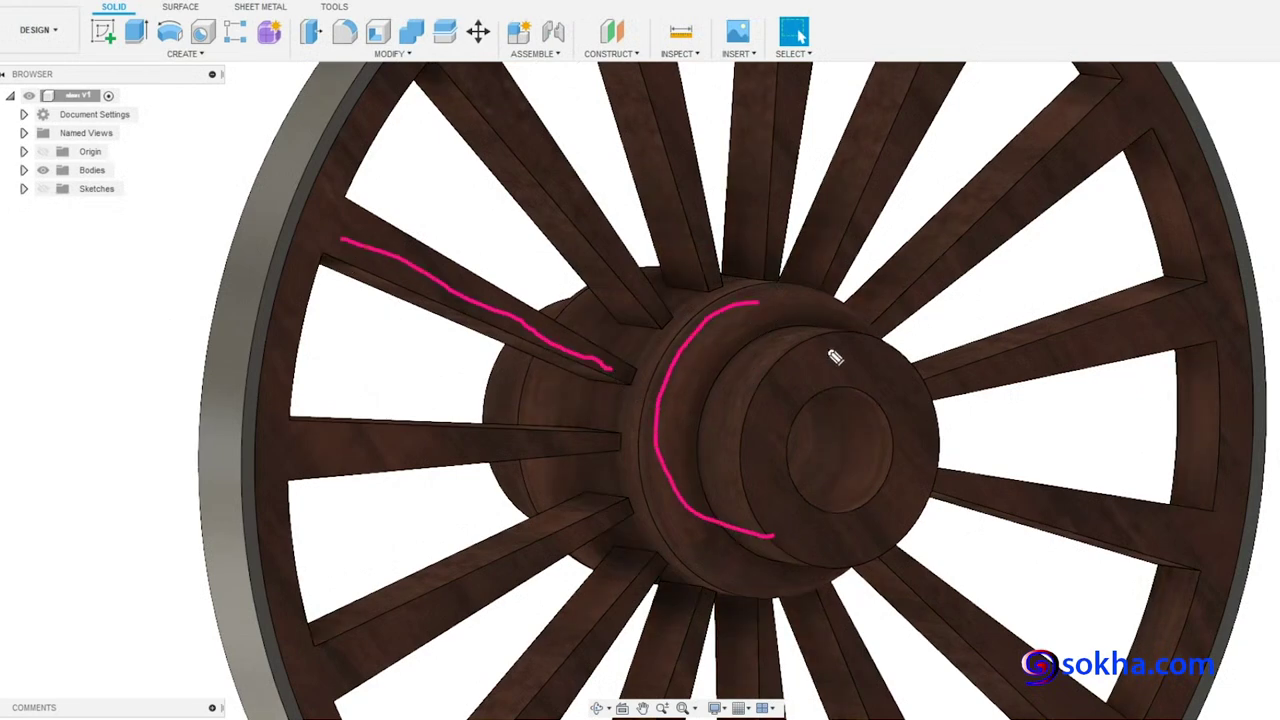
{"action": "mouse_move", "coordinate": [815, 341]}
{"action": "left_mouse_down"}
{"action": "mouse_move", "coordinate": [846, 500]}
{"action": "mouse_move", "coordinate": [862, 385]}
{"action": "left_mouse_up"}
{"action": "mouse_move", "coordinate": [511, 390]}
{"action": "left_mouse_down"}
{"action": "mouse_move", "coordinate": [594, 408]}
{"action": "mouse_move", "coordinate": [491, 371]}
{"action": "mouse_move", "coordinate": [683, 437]}
{"action": "left_mouse_up"}
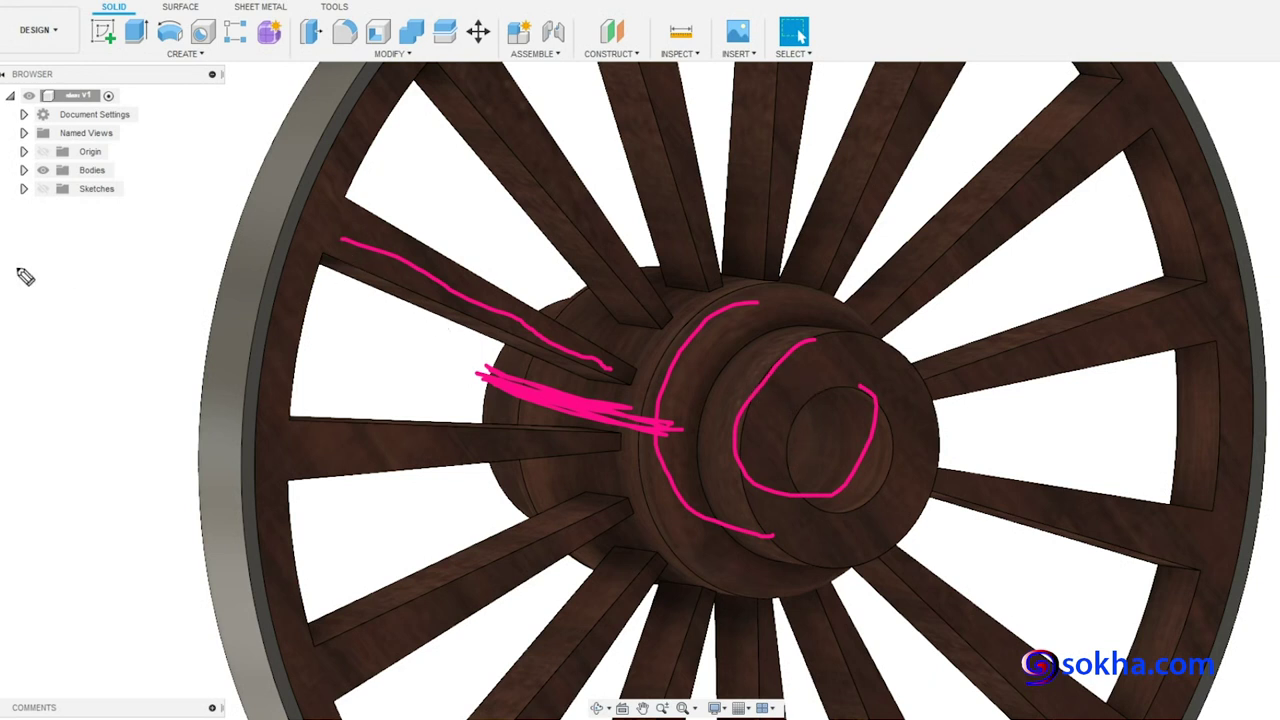
- Mark the upper-left spoke and the rim, then clear all pen marks from the wheel
{"action": "mouse_move", "coordinate": [350, 240]}
{"action": "left_mouse_down"}
{"action": "mouse_move", "coordinate": [537, 349]}
{"action": "mouse_move", "coordinate": [420, 286]}
{"action": "mouse_move", "coordinate": [349, 274]}
{"action": "mouse_move", "coordinate": [134, 352]}
{"action": "mouse_move", "coordinate": [162, 360]}
{"action": "left_mouse_up"}
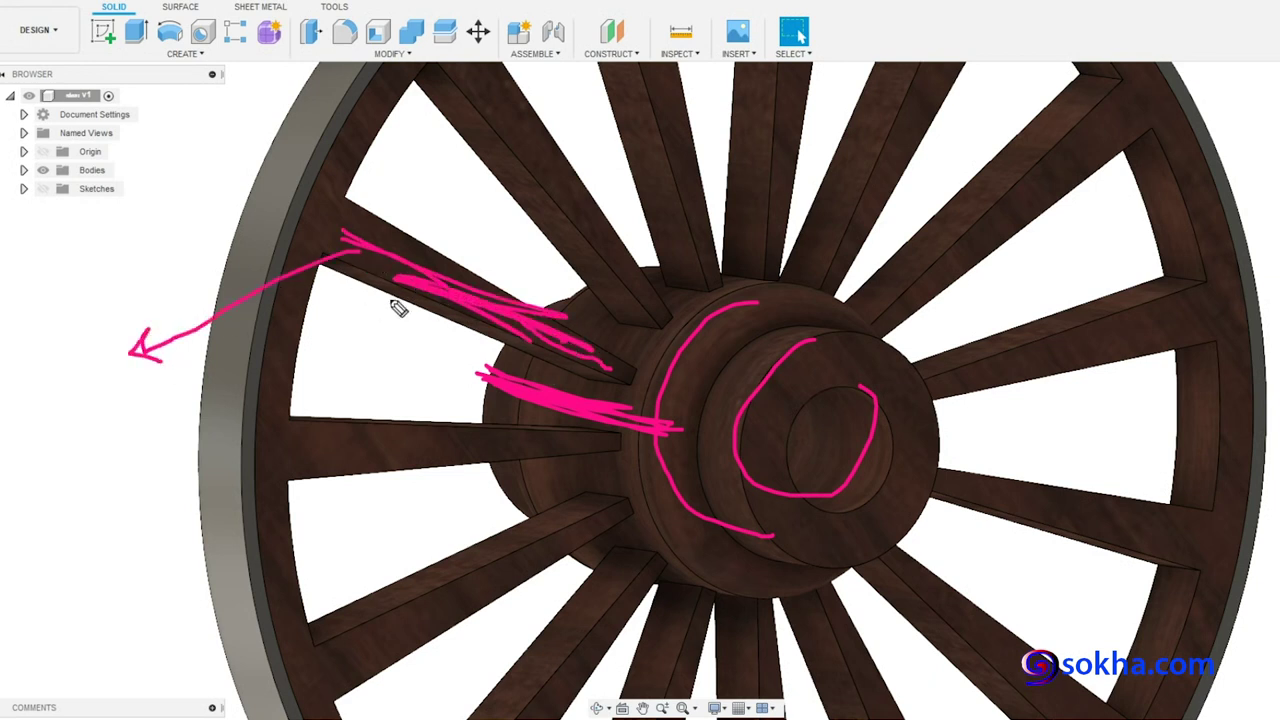
{"action": "mouse_move", "coordinate": [305, 140]}
{"action": "left_mouse_down"}
{"action": "mouse_move", "coordinate": [252, 262]}
{"action": "mouse_move", "coordinate": [300, 163]}
{"action": "left_mouse_up"}
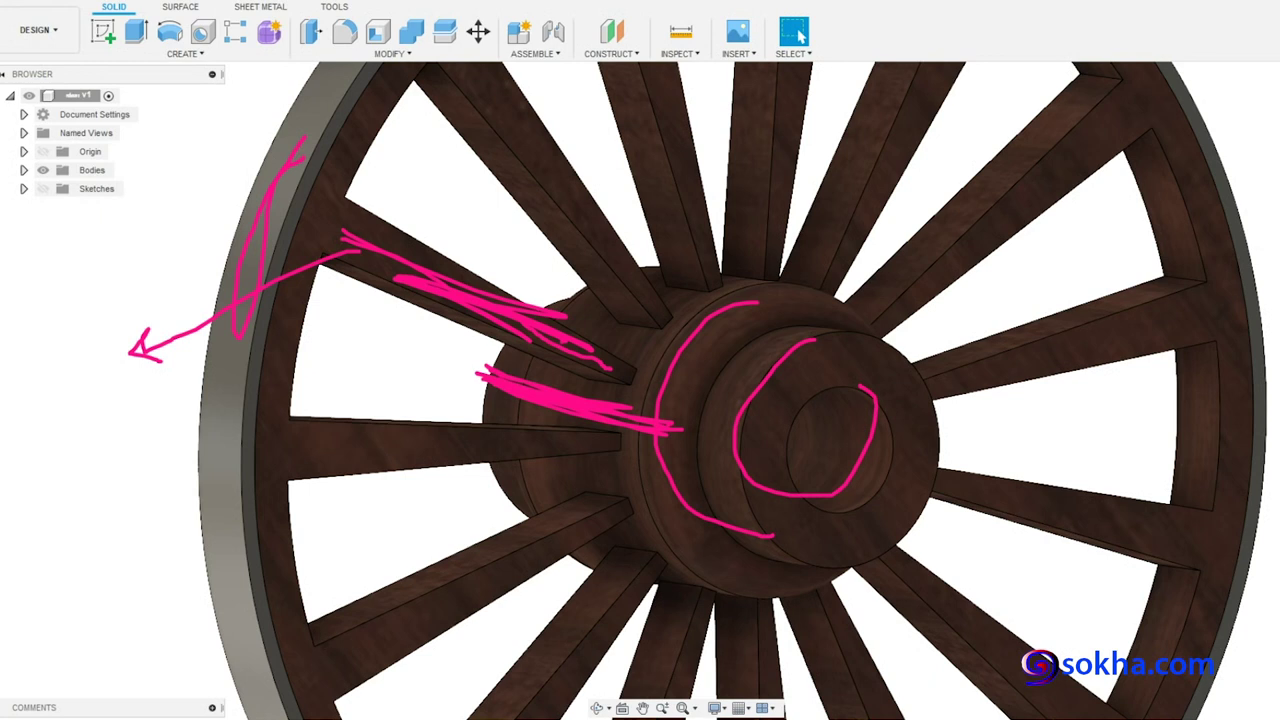
{"action": "key", "text": "Escape"}
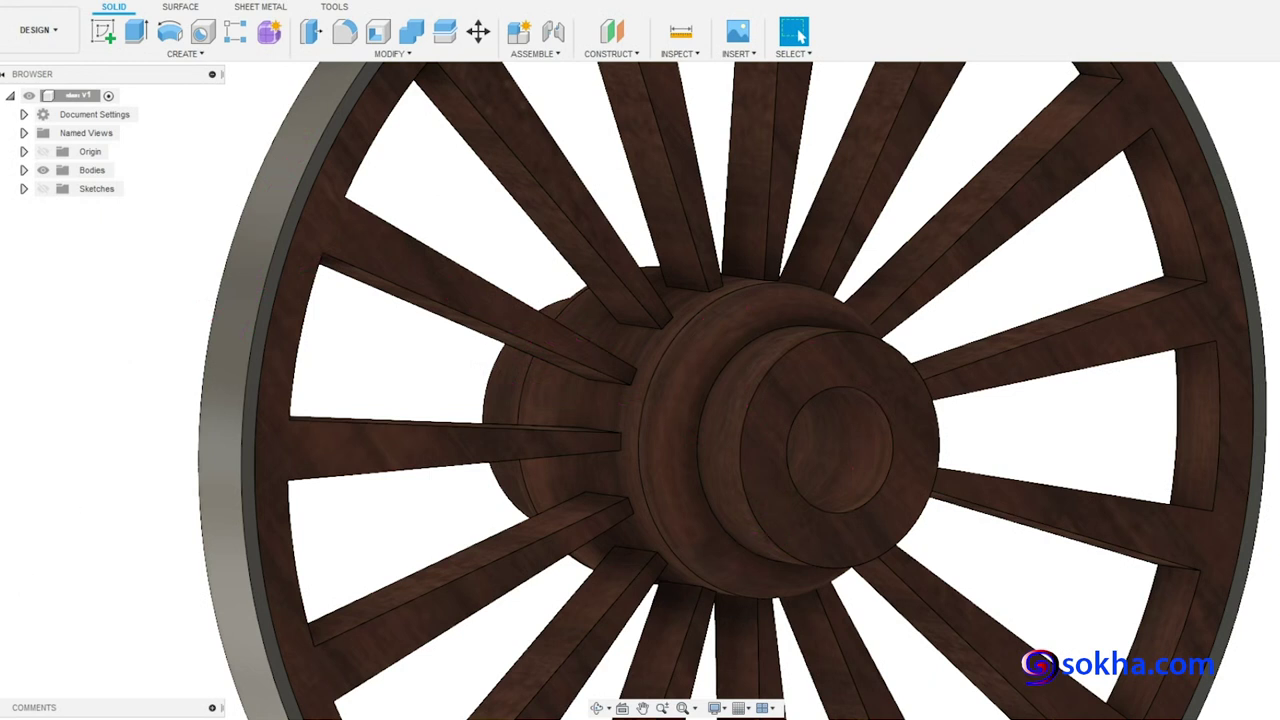
- Draw a pointer line and profile sketch beside the left spoke, then erase the marks
{"action": "left_click_drag", "start_coordinate": [371, 452], "coordinate": [124, 514]}
{"action": "mouse_move", "coordinate": [94, 471]}
{"action": "left_mouse_down"}
{"action": "mouse_move", "coordinate": [132, 490]}
{"action": "mouse_move", "coordinate": [94, 463]}
{"action": "mouse_move", "coordinate": [140, 433]}
{"action": "left_mouse_up"}
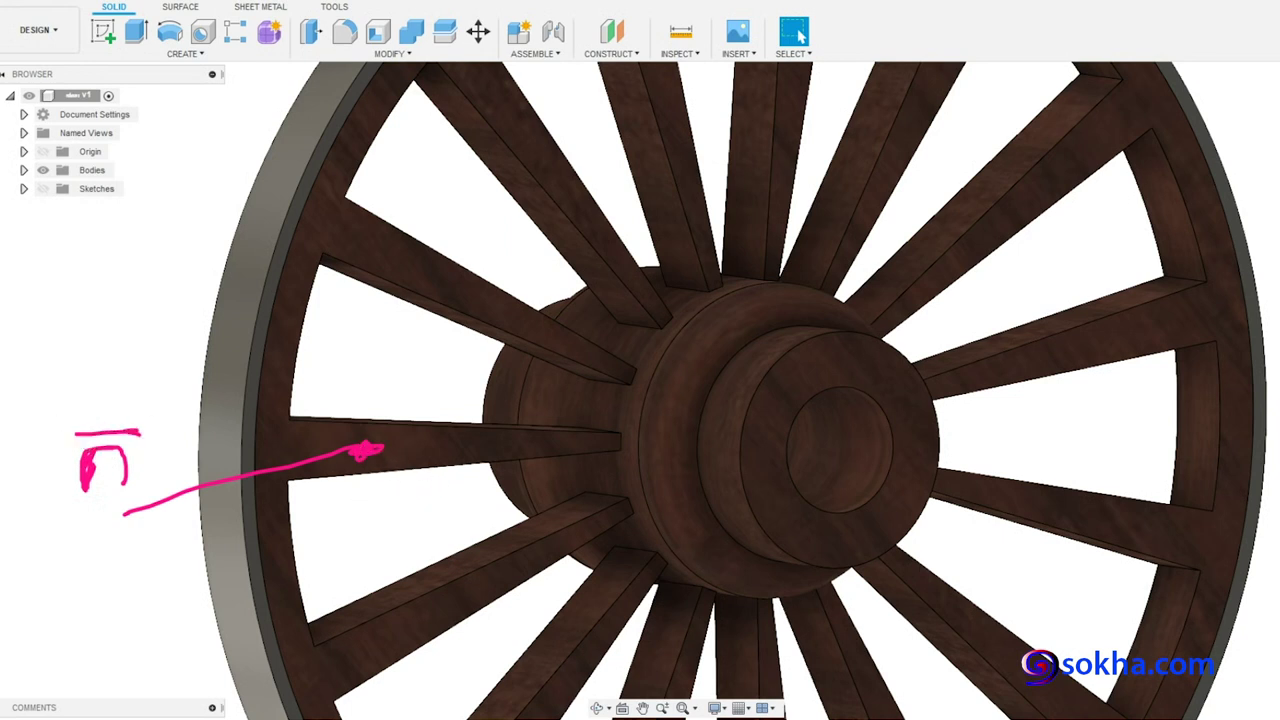
{"action": "key", "text": "Escape"}
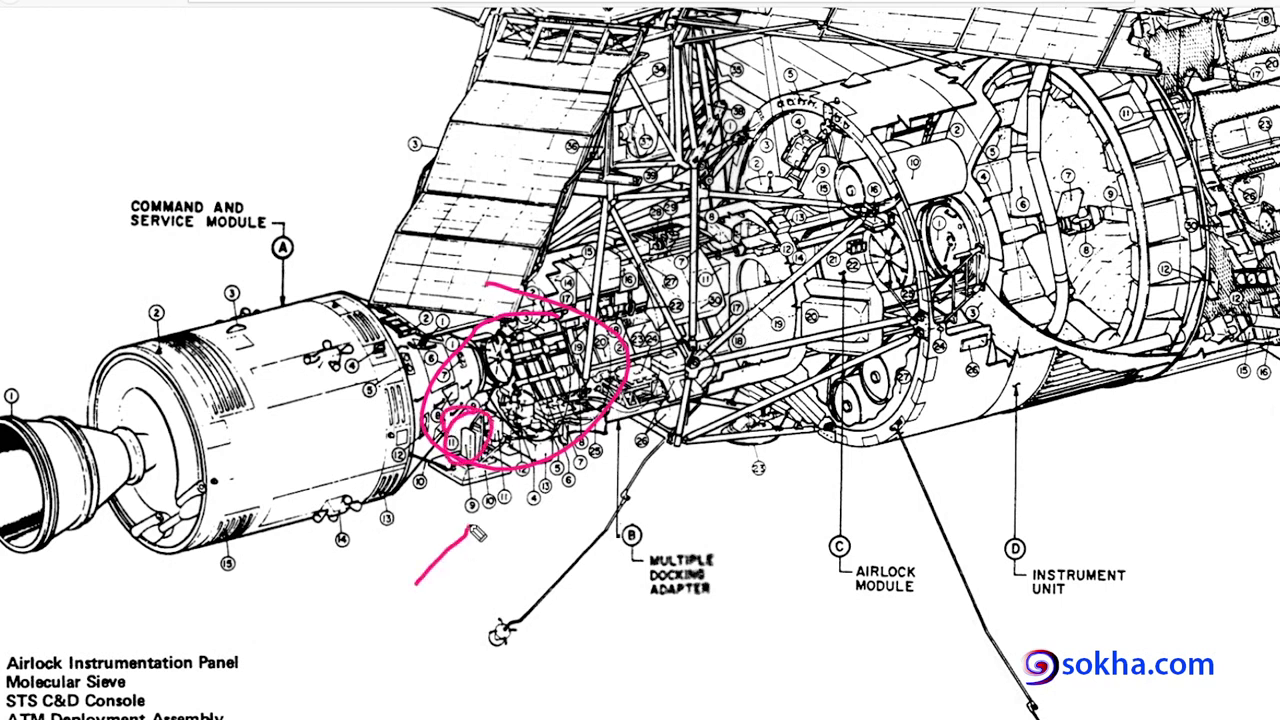
- Draw an upward-pointing arrow below the circled part 11
{"action": "left_click_drag", "start_coordinate": [458, 524], "coordinate": [476, 522]}
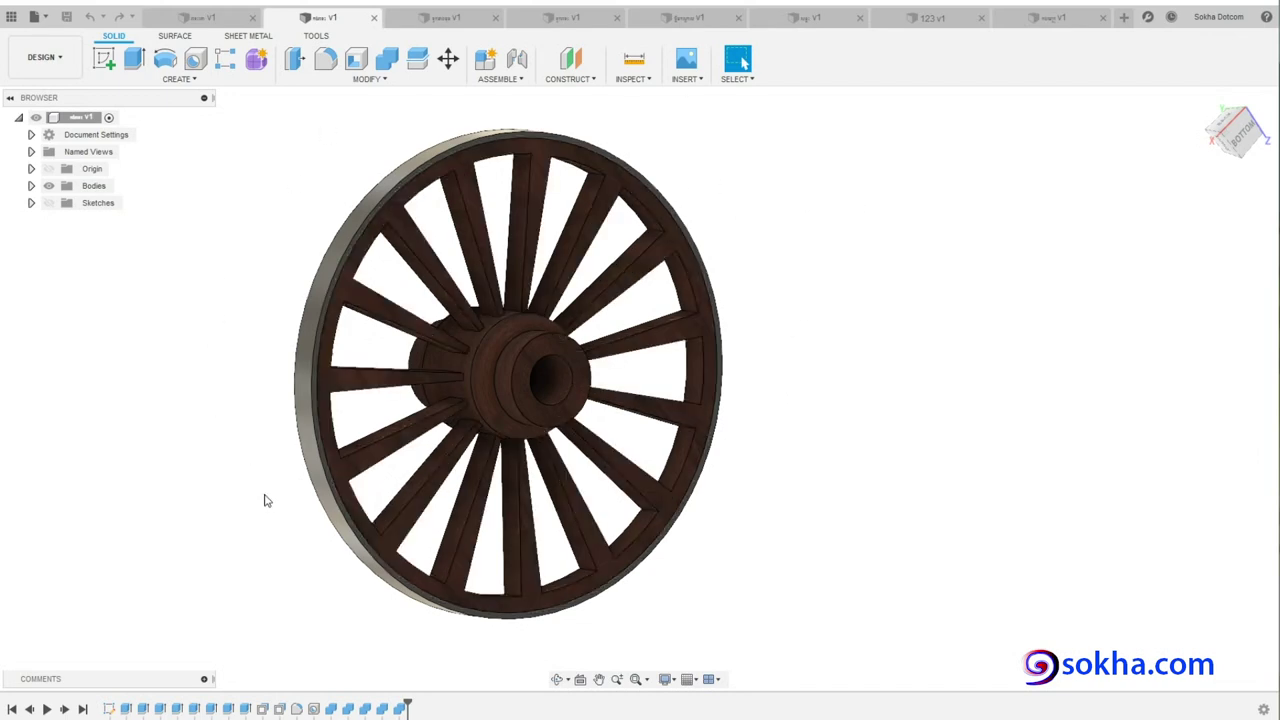
- Switch between the cart assembly and wheel documents, ending on the full cart assembly
{"action": "left_click", "coordinate": [208, 17]}
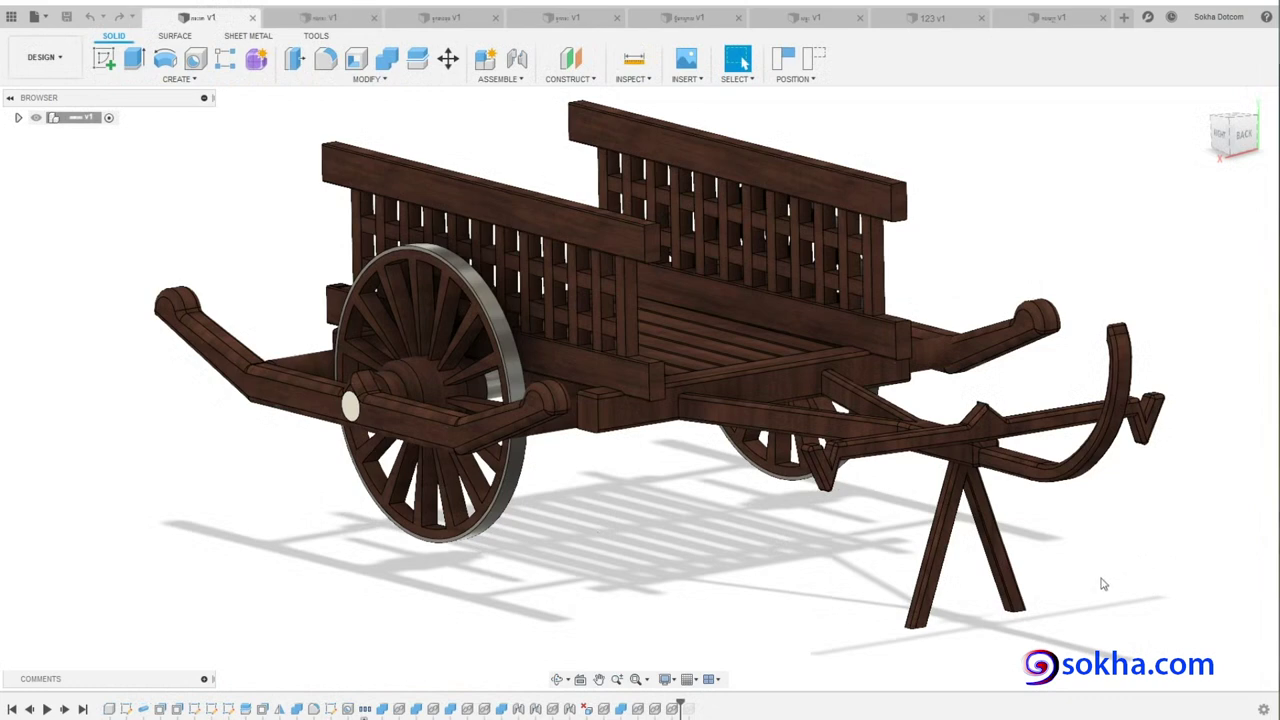
{"action": "left_click", "coordinate": [328, 20]}
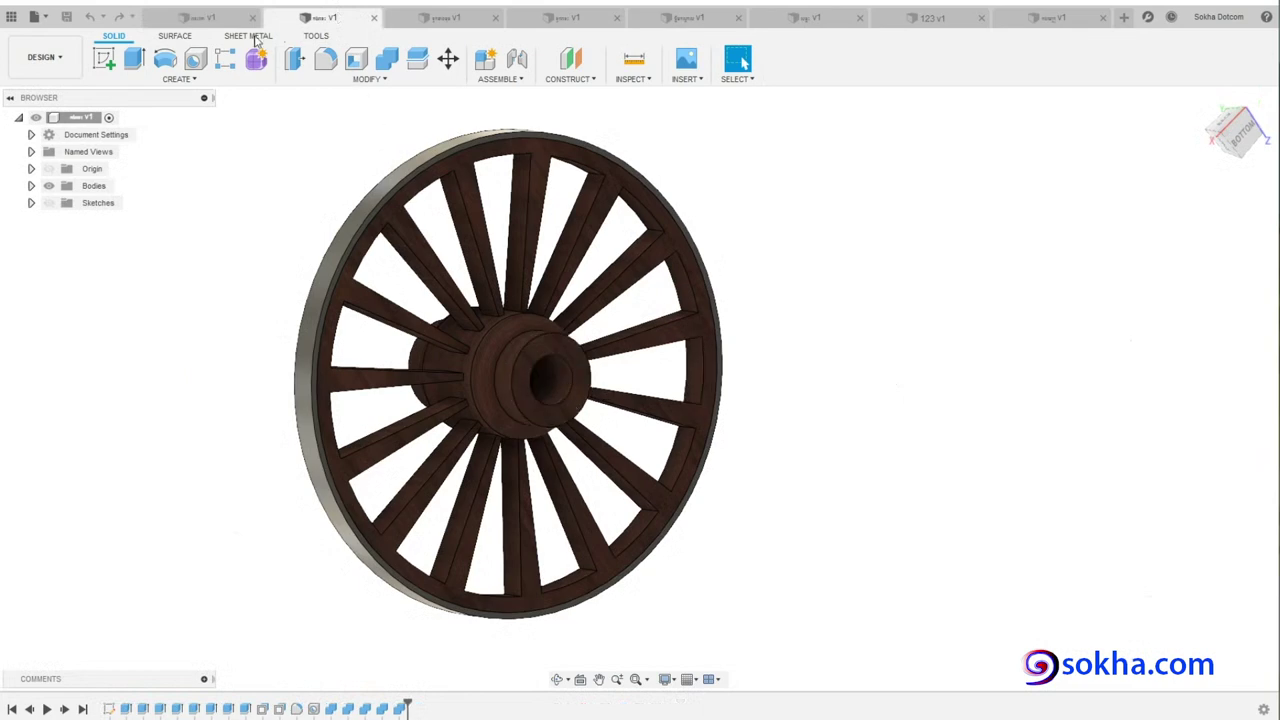
{"action": "left_click", "coordinate": [211, 21]}
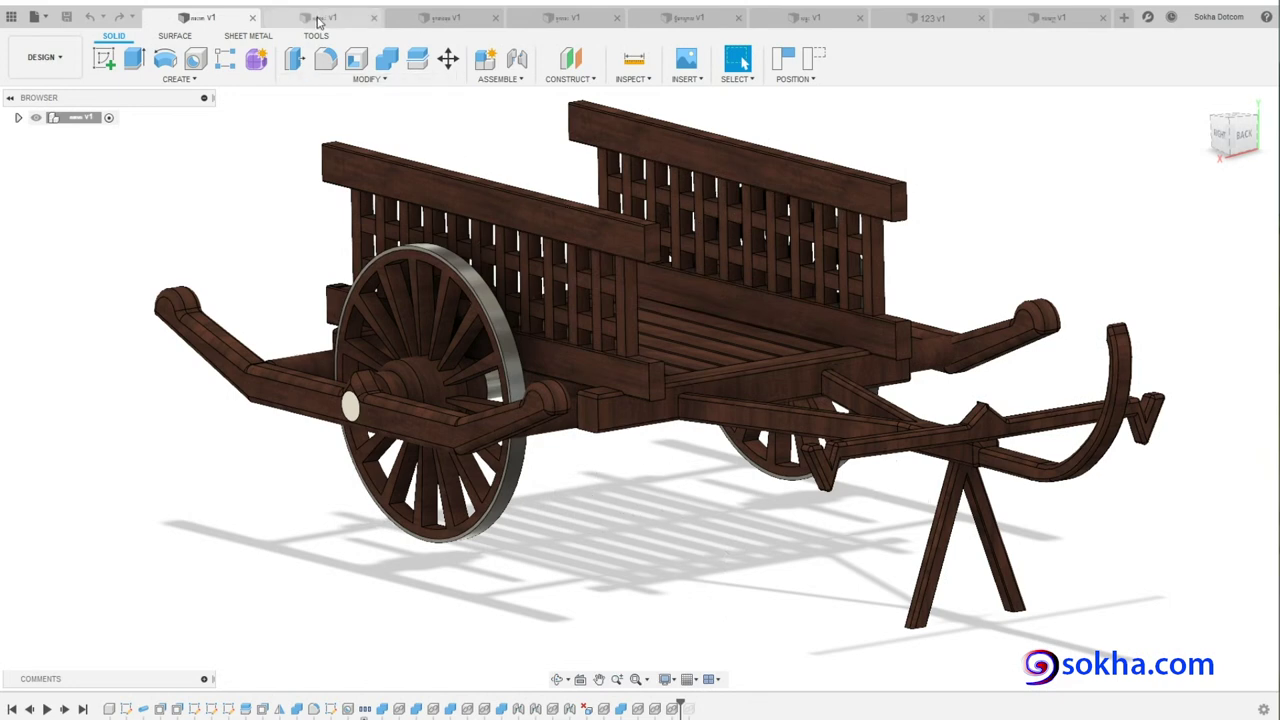
- Cycle through the document tabs back to the cart assembly and zoom in on its yoke
{"action": "left_click", "coordinate": [318, 20]}
{"action": "left_click", "coordinate": [422, 20]}
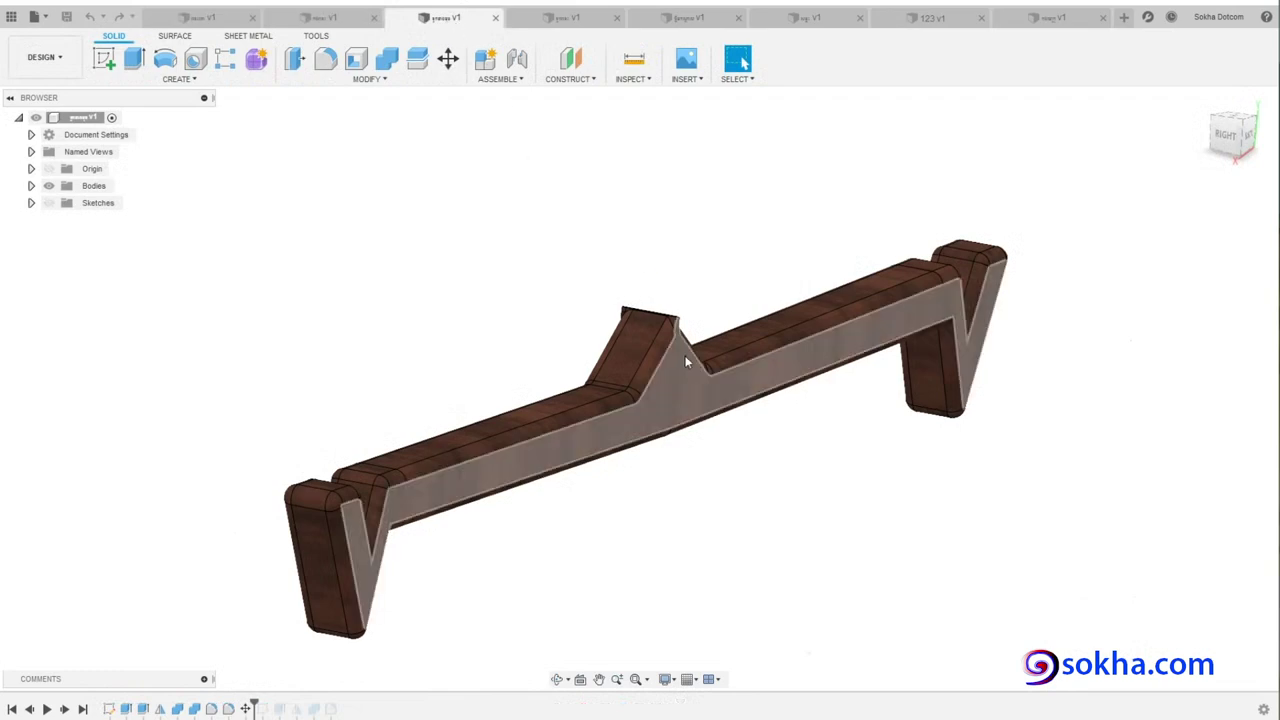
{"action": "left_click", "coordinate": [245, 18]}
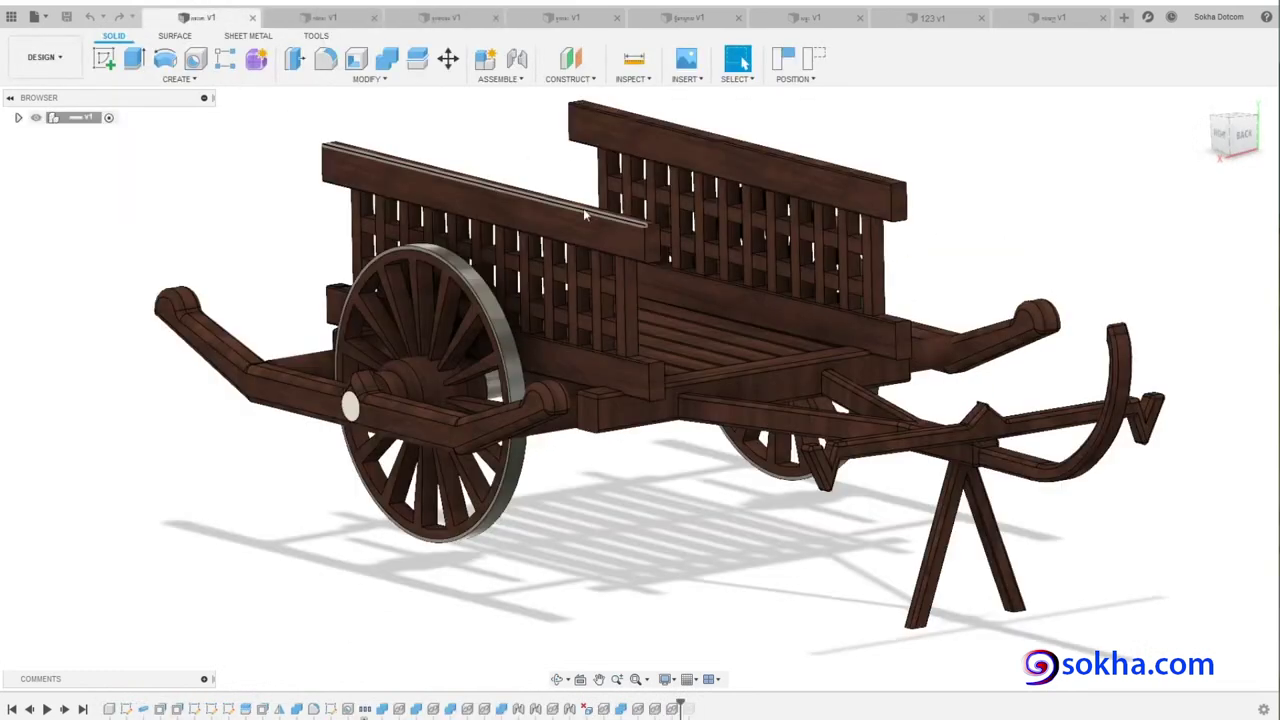
{"action": "mouse_move", "coordinate": [971, 543]}
{"action": "middle_mouse_down", "text": "shift"}
{"action": "mouse_move", "coordinate": [994, 551]}
{"action": "mouse_move", "coordinate": [281, 337]}
{"action": "middle_mouse_up", "text": "shift"}
{"action": "scroll", "coordinate": [994, 551], "scroll_direction": "up", "scroll_amount": 3}
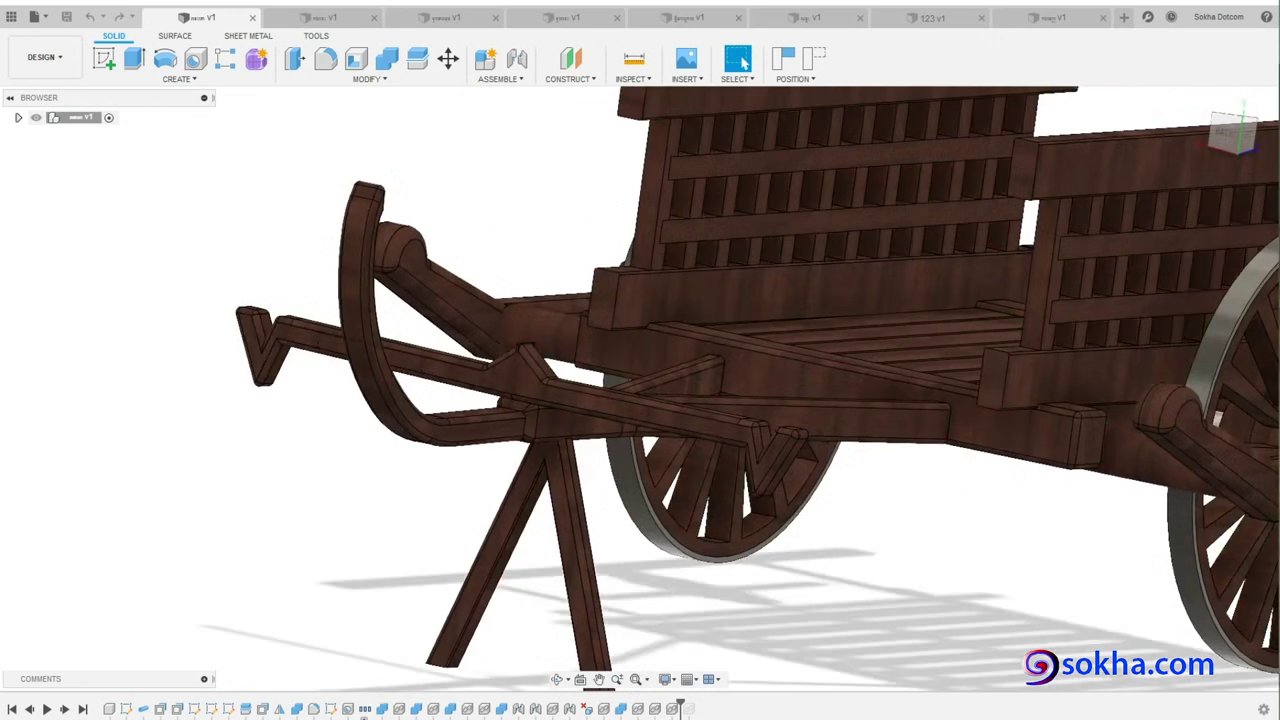
- Mark the yoke shaft and rear railing, clear them, then view the yoke part from the back
{"action": "left_click_drag", "start_coordinate": [248, 318], "coordinate": [790, 438]}
{"action": "mouse_move", "coordinate": [808, 131]}
{"action": "left_mouse_down"}
{"action": "mouse_move", "coordinate": [963, 237]}
{"action": "mouse_move", "coordinate": [1078, 285]}
{"action": "left_mouse_up"}
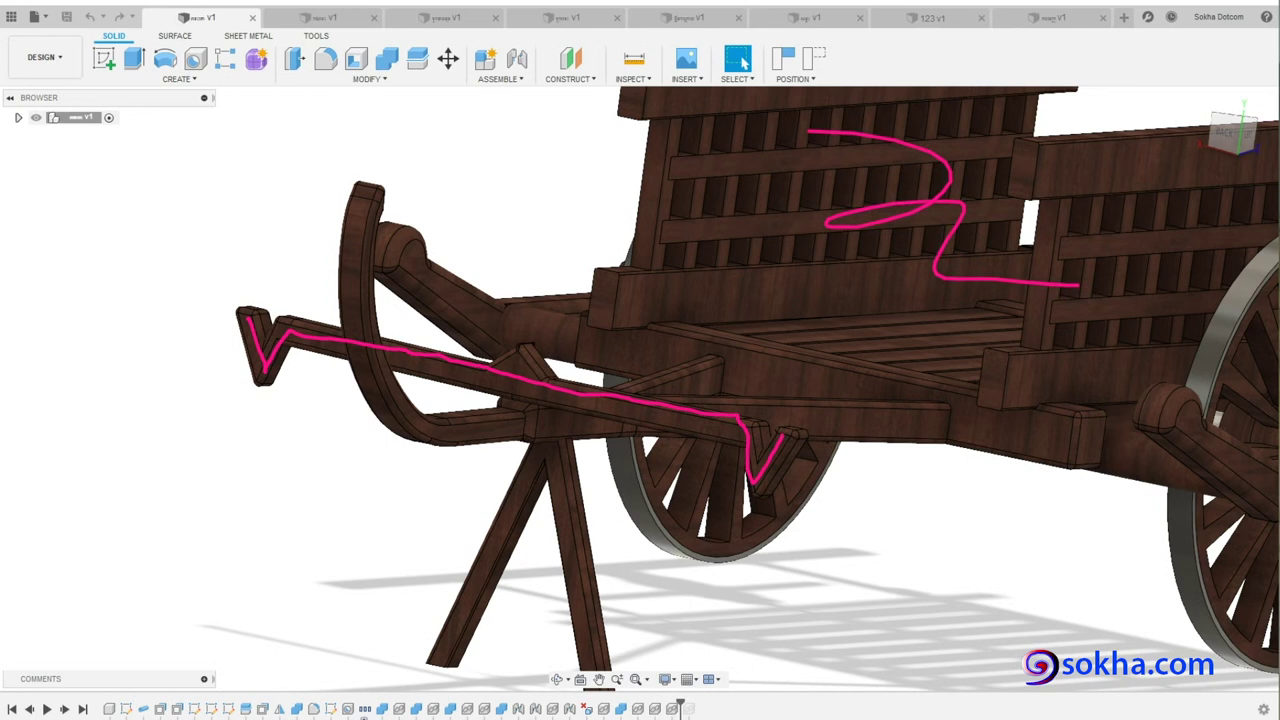
{"action": "key", "text": "Escape"}
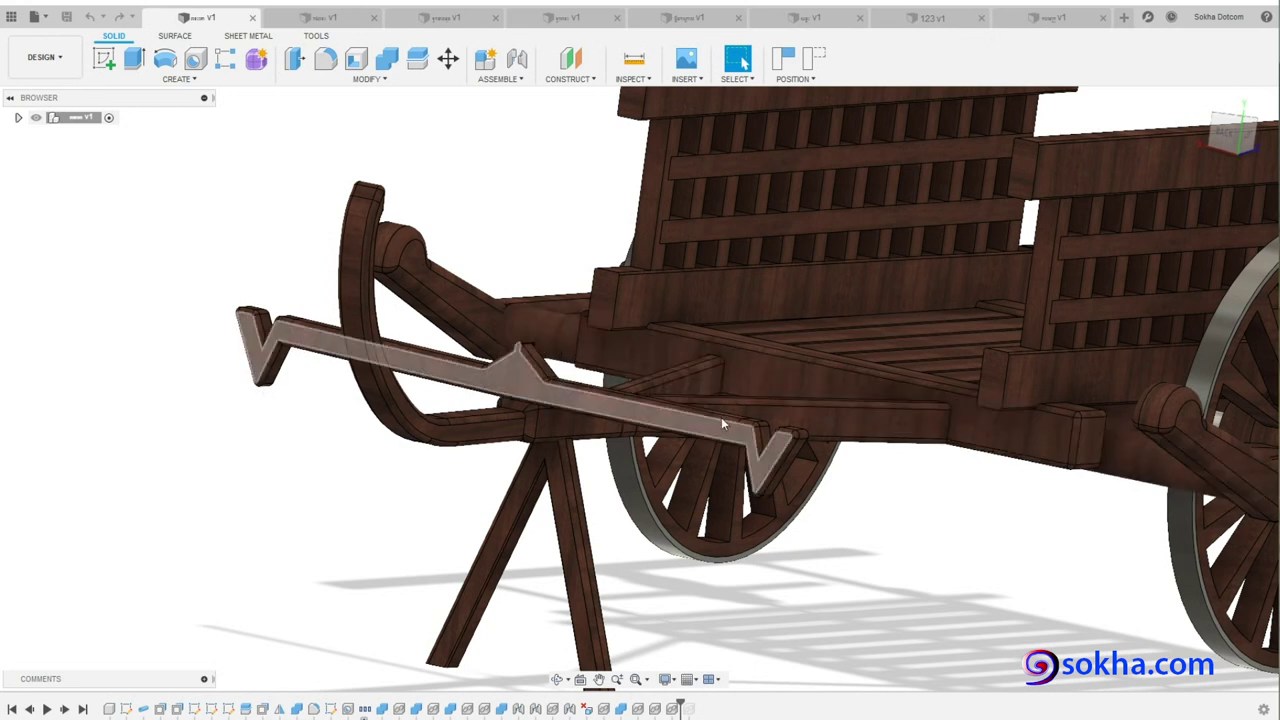
{"action": "left_click", "coordinate": [445, 15]}
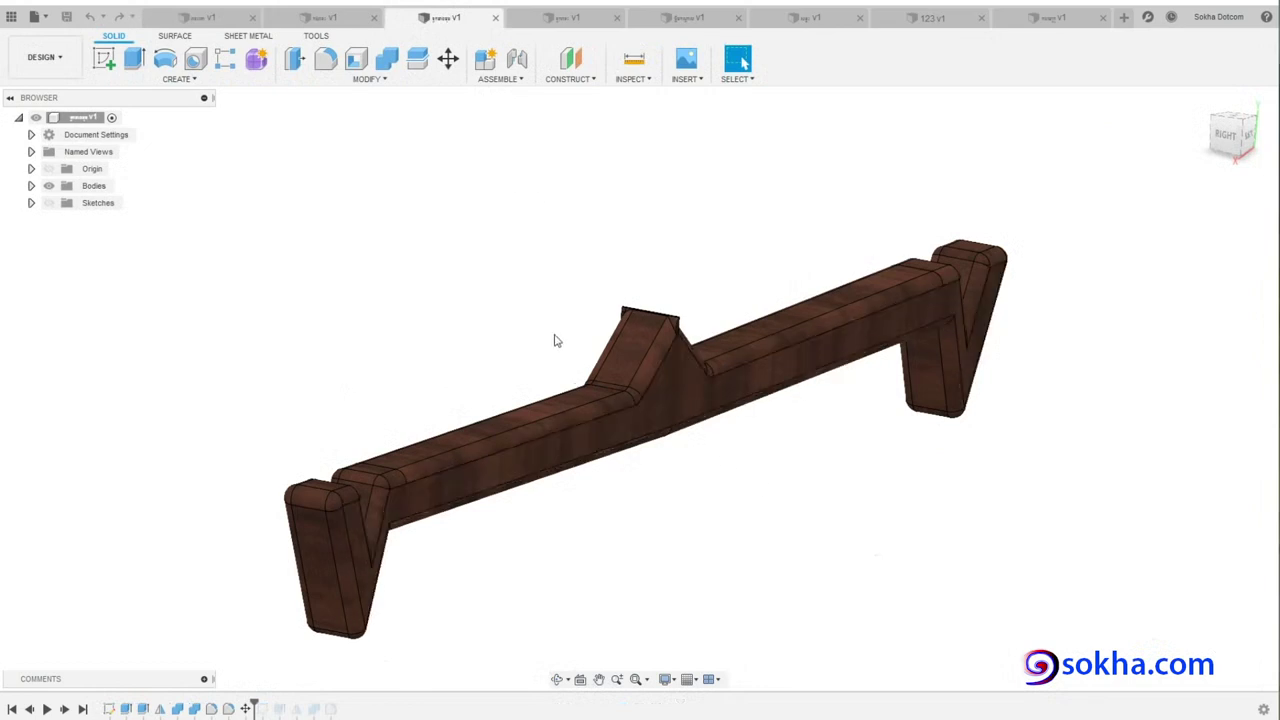
{"action": "mouse_move", "coordinate": [587, 336]}
{"action": "middle_mouse_down", "text": "shift"}
{"action": "mouse_move", "coordinate": [665, 550]}
{"action": "mouse_move", "coordinate": [629, 494]}
{"action": "mouse_move", "coordinate": [560, 480]}
{"action": "mouse_move", "coordinate": [681, 262]}
{"action": "middle_mouse_up", "text": "shift"}
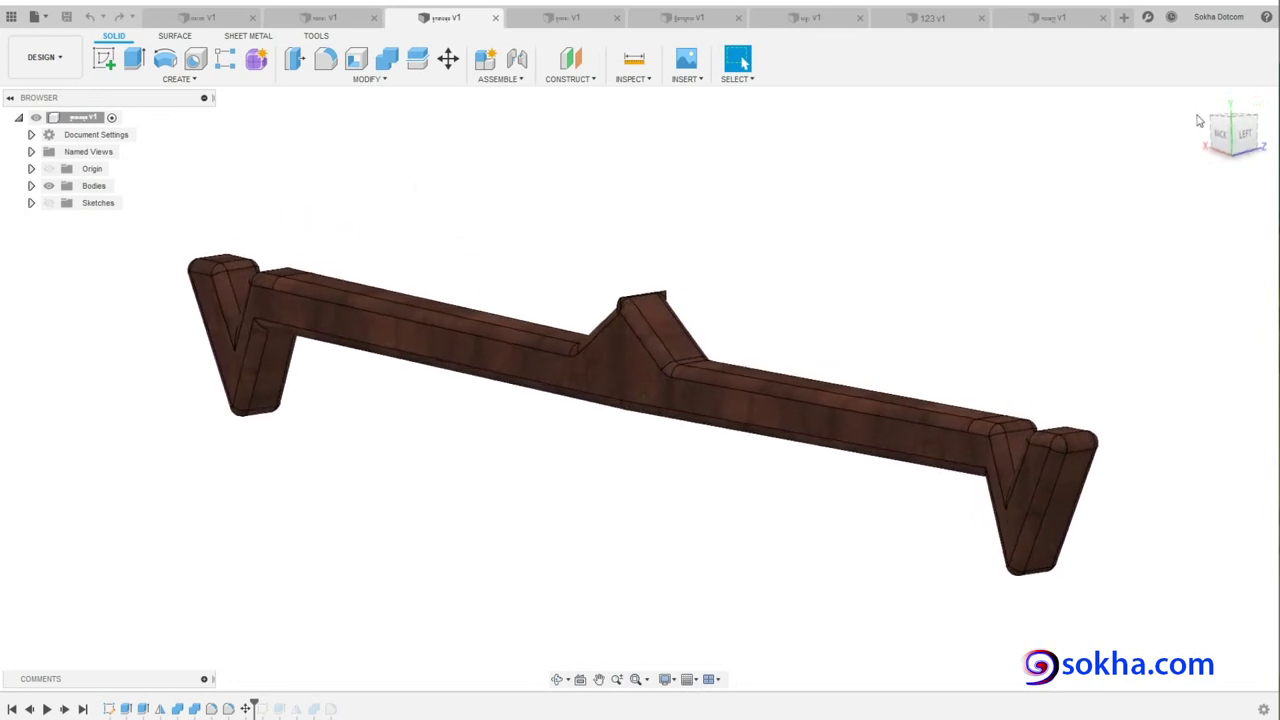
{"action": "left_click", "coordinate": [1265, 17]}
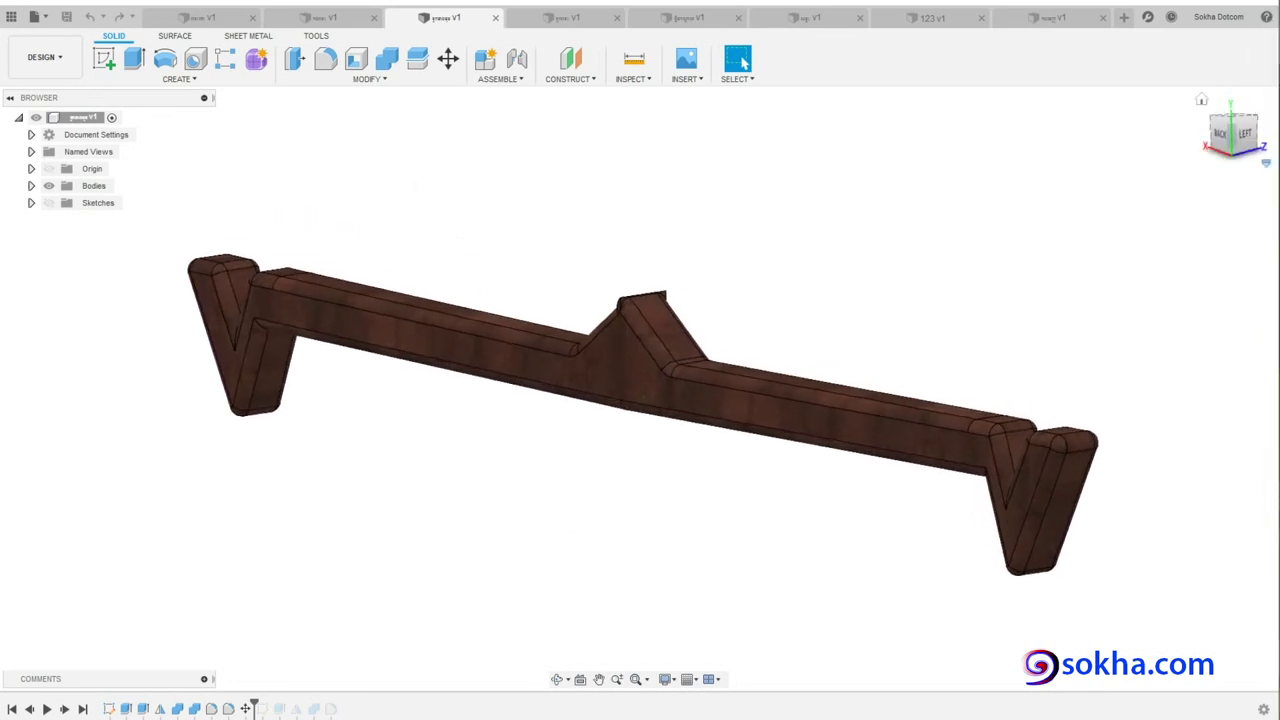
{"action": "left_click", "coordinate": [1195, 265]}
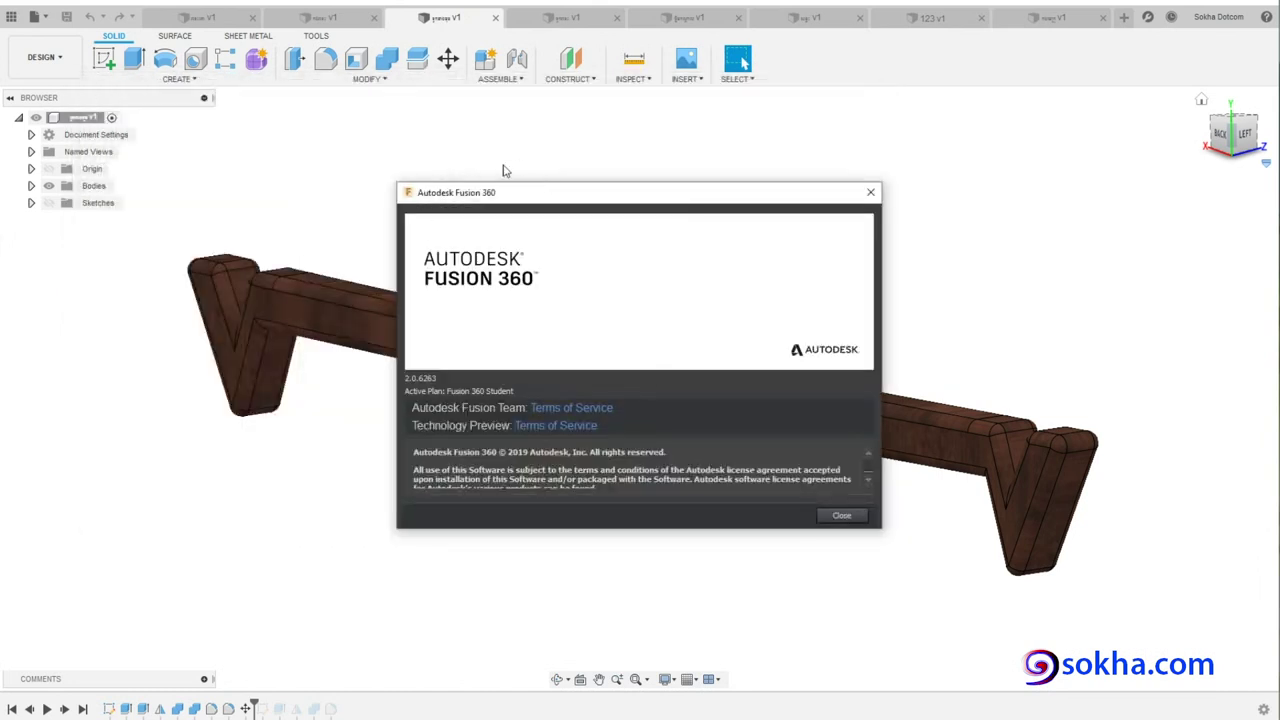
{"action": "left_click", "coordinate": [842, 516]}
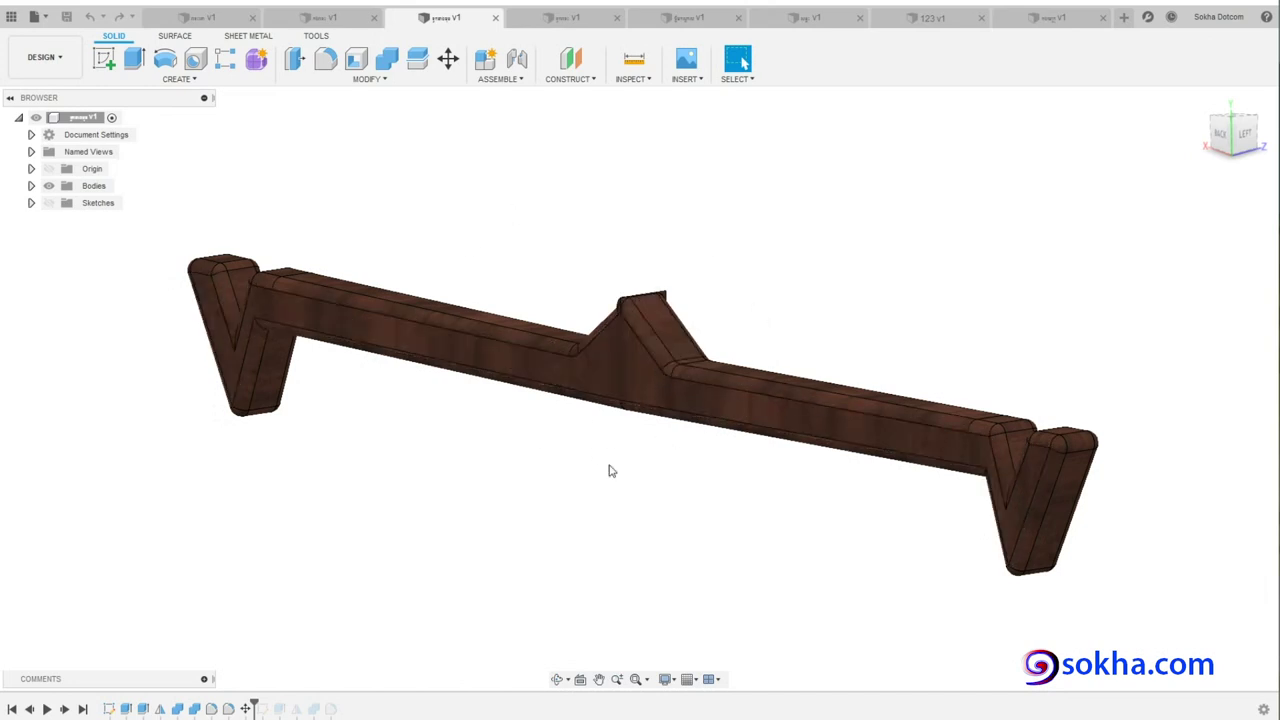
- Start a new drawing from the yoke design through the File menu
{"action": "left_click", "coordinate": [46, 17]}
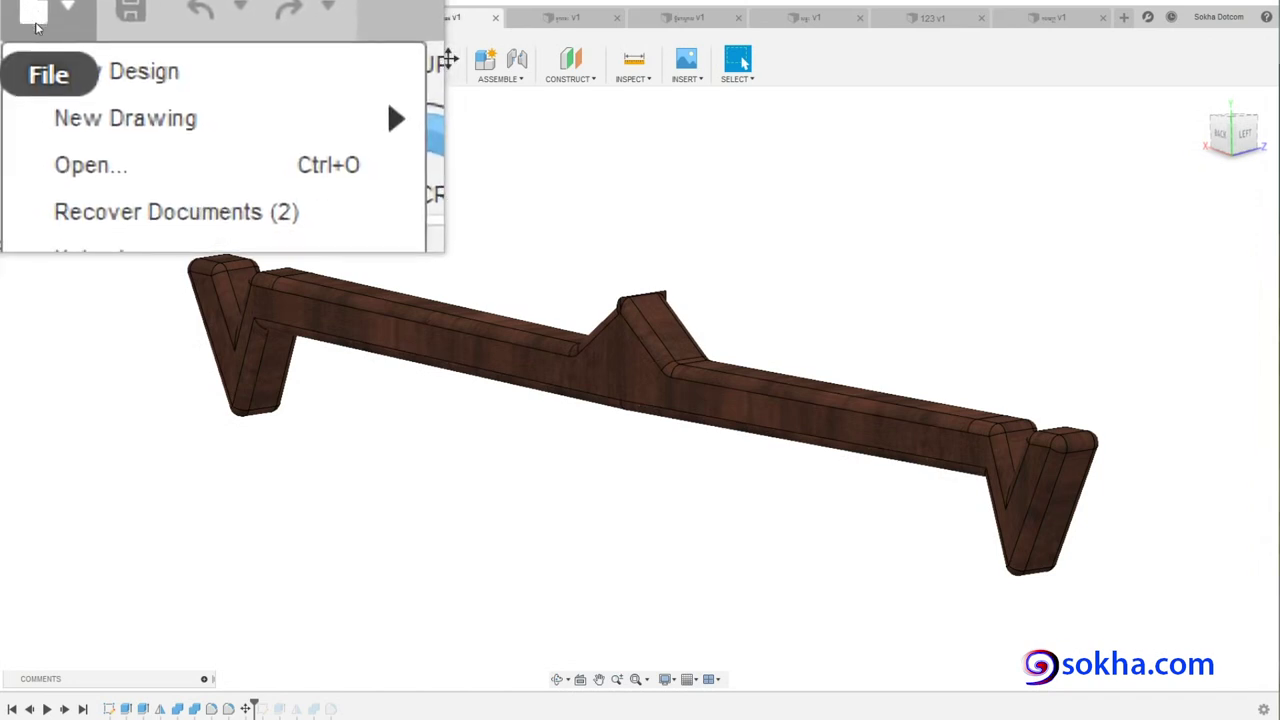
{"action": "mouse_move", "coordinate": [50, 48]}
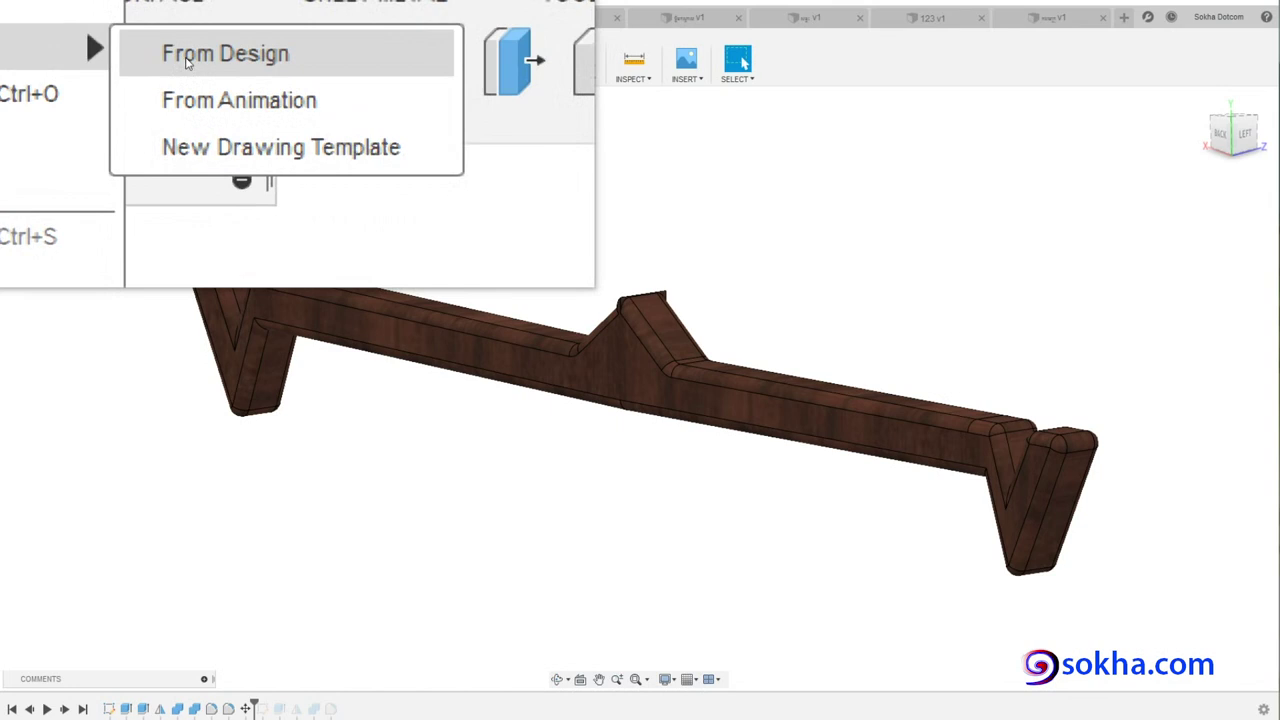
{"action": "left_click", "coordinate": [186, 62]}
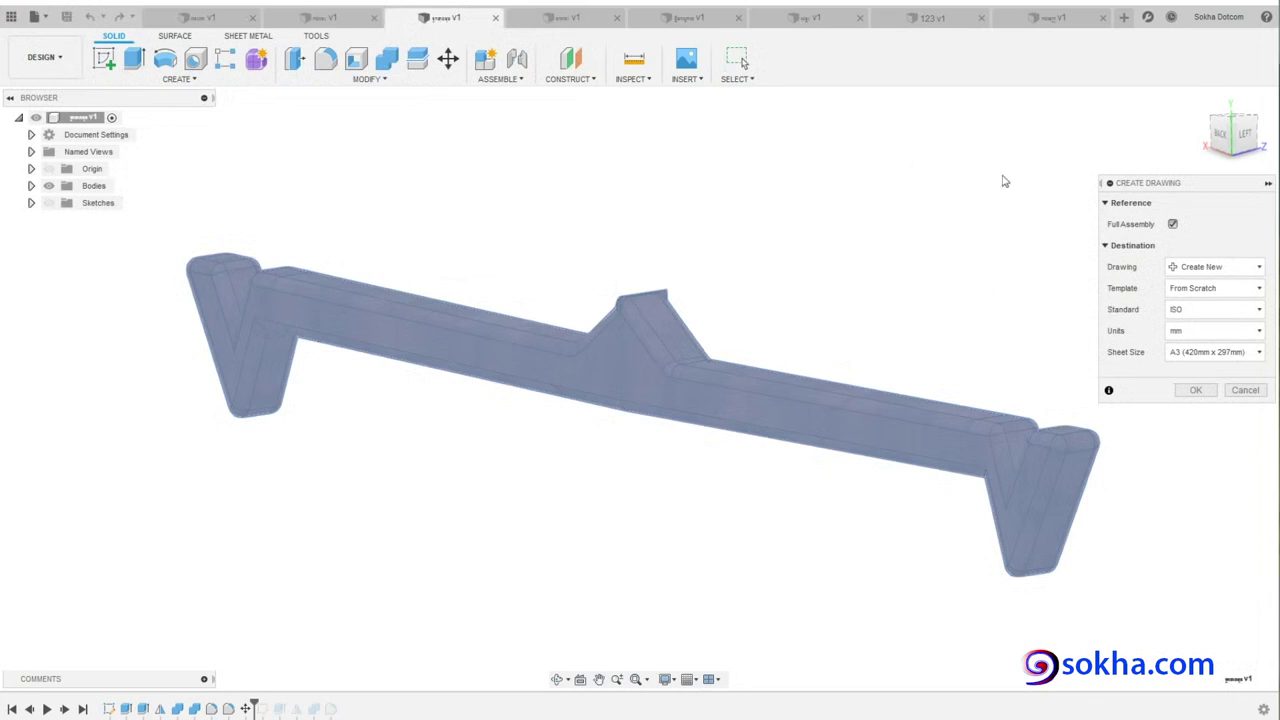
- Center the Create Drawing panel on the canvas and inspect its Standard dropdown
{"action": "mouse_move", "coordinate": [1202, 189]}
{"action": "left_mouse_down"}
{"action": "mouse_move", "coordinate": [810, 180]}
{"action": "mouse_move", "coordinate": [582, 210]}
{"action": "left_mouse_up"}
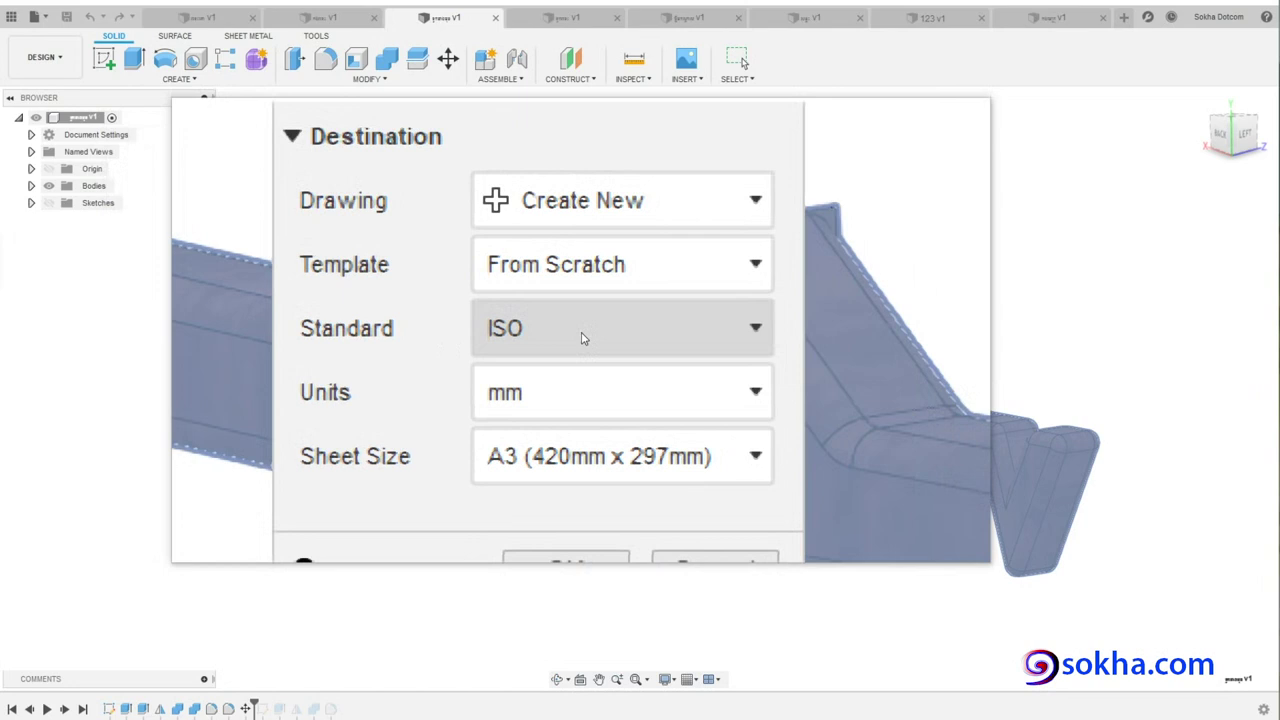
{"action": "left_click", "coordinate": [584, 338]}
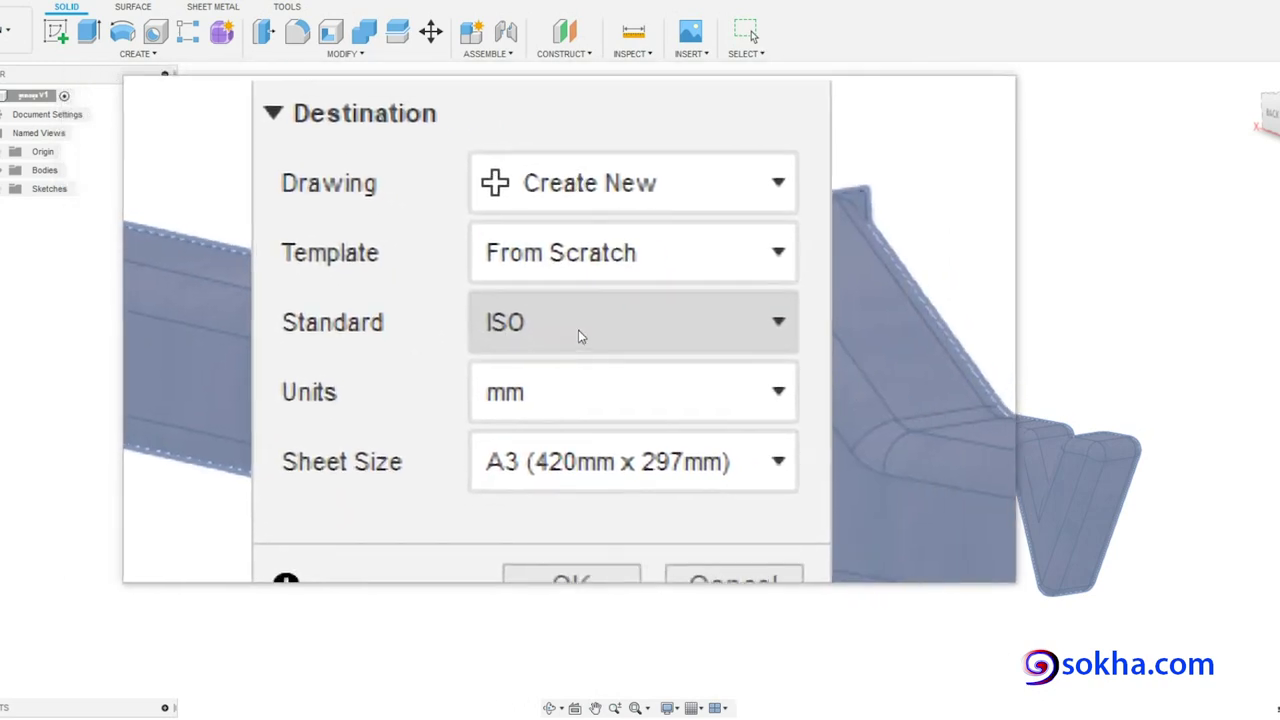
- Change the drawing standard to ASME and keep mm as the units
{"action": "left_click", "coordinate": [590, 337]}
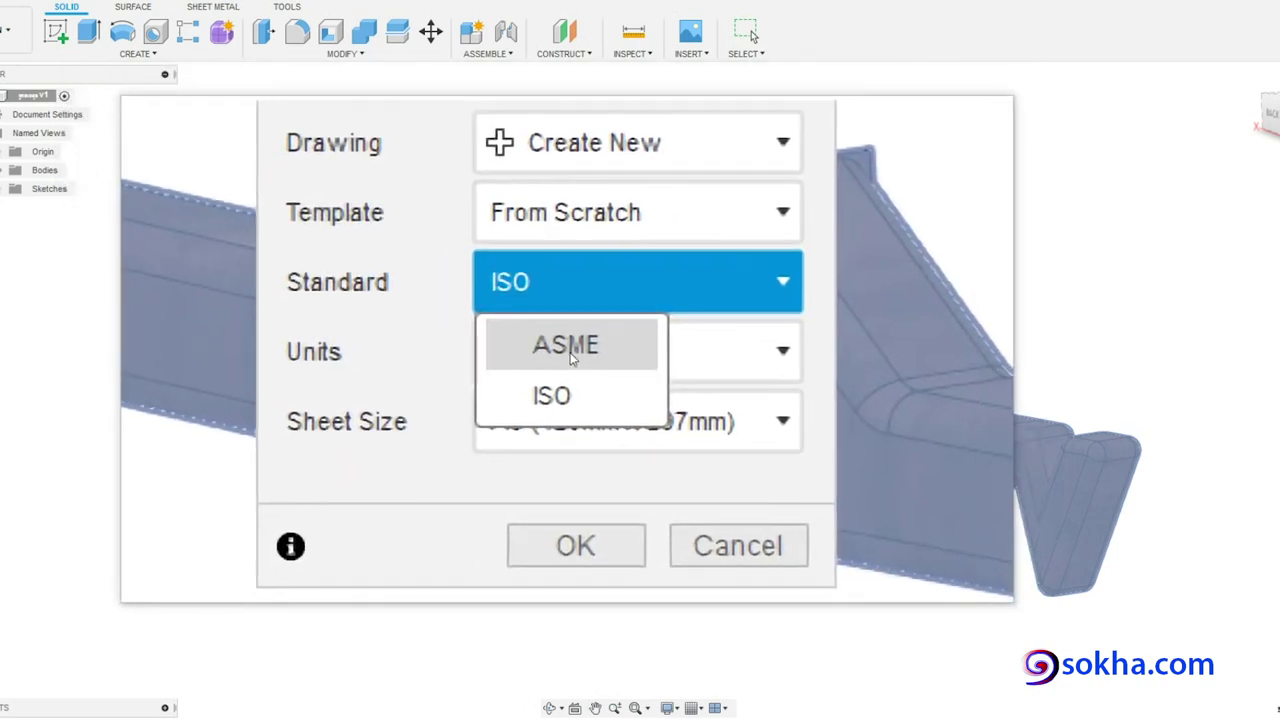
{"action": "left_click", "coordinate": [570, 352]}
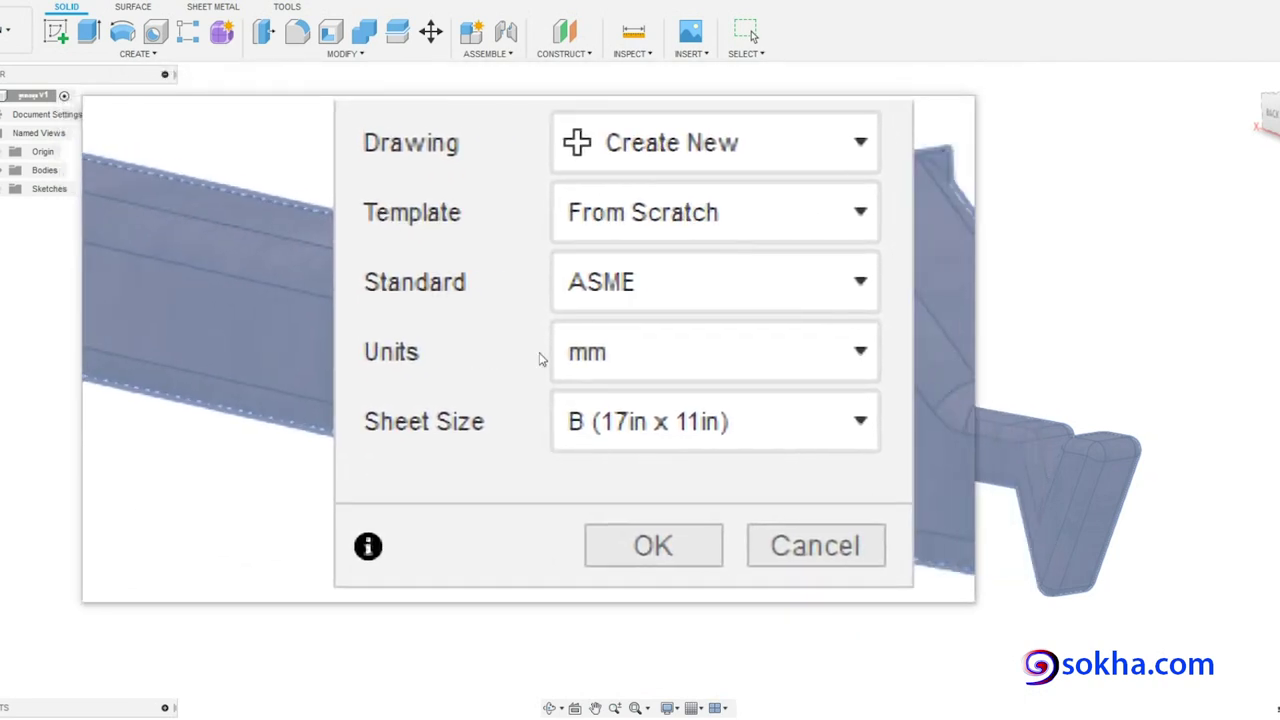
{"action": "left_click", "coordinate": [572, 357]}
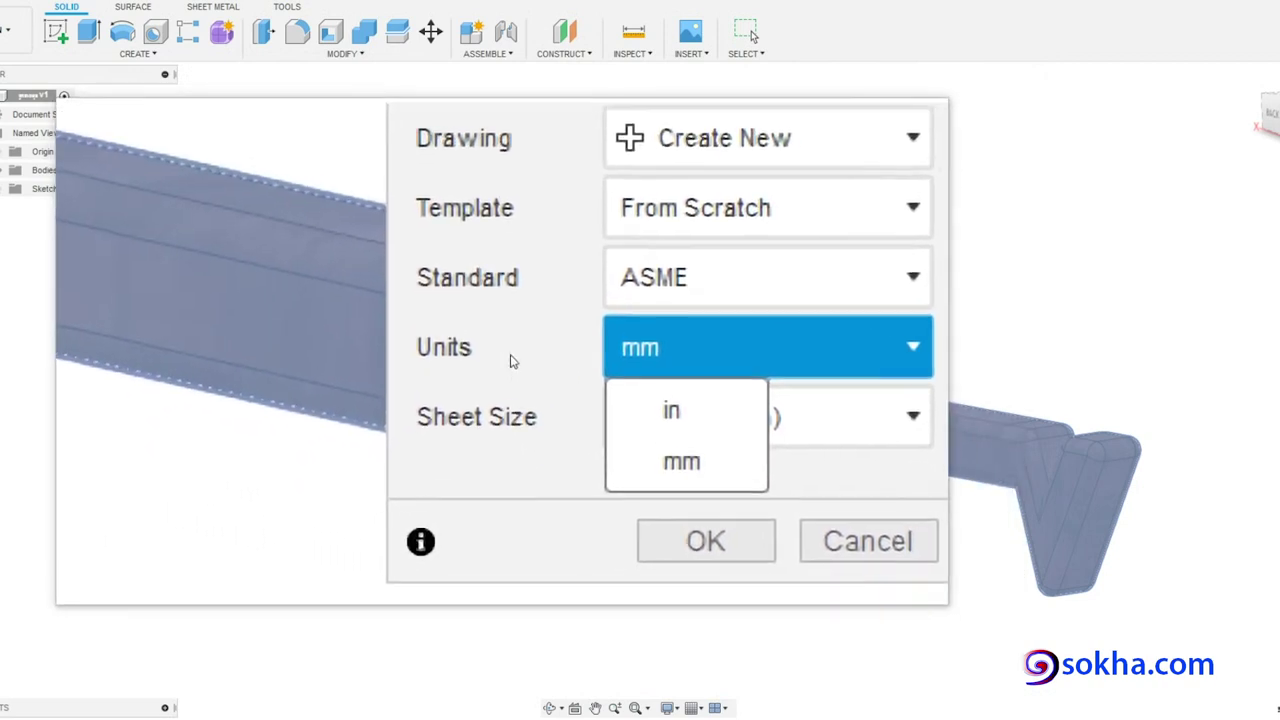
{"action": "left_click", "coordinate": [520, 356]}
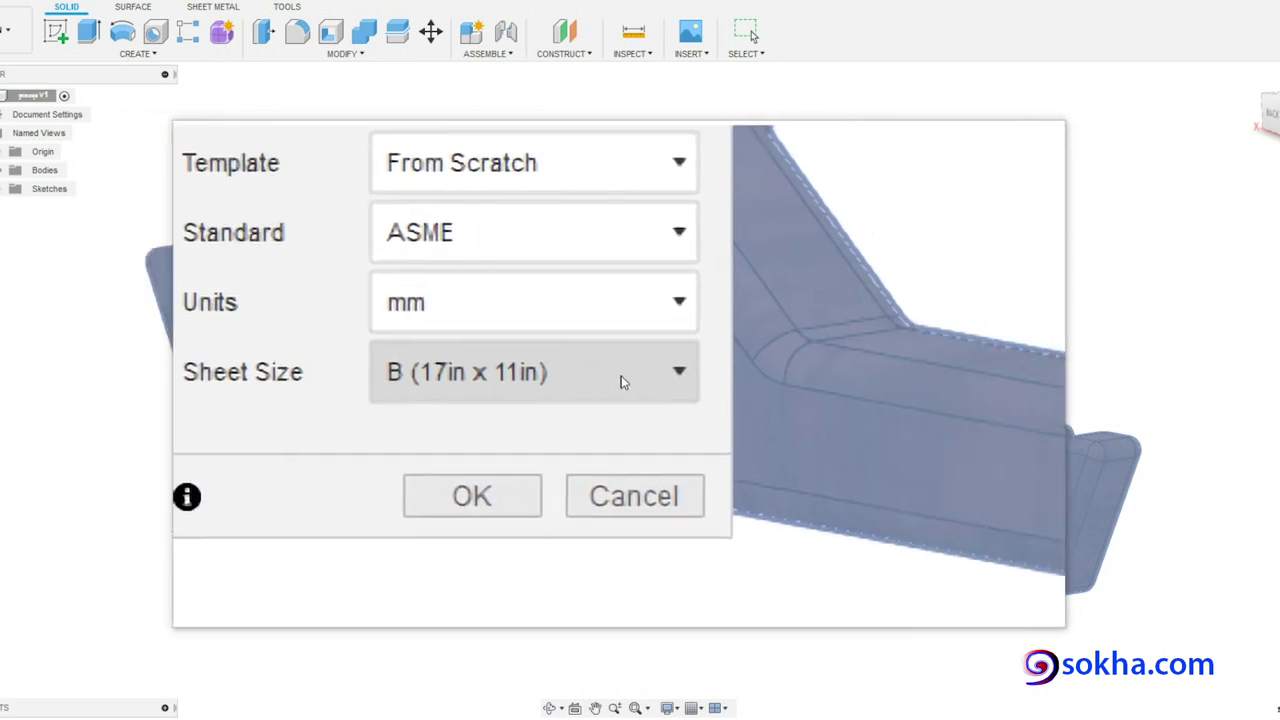
- Keep the B (17in x 11in) sheet size and confirm to create the drawing
{"action": "left_click", "coordinate": [609, 378]}
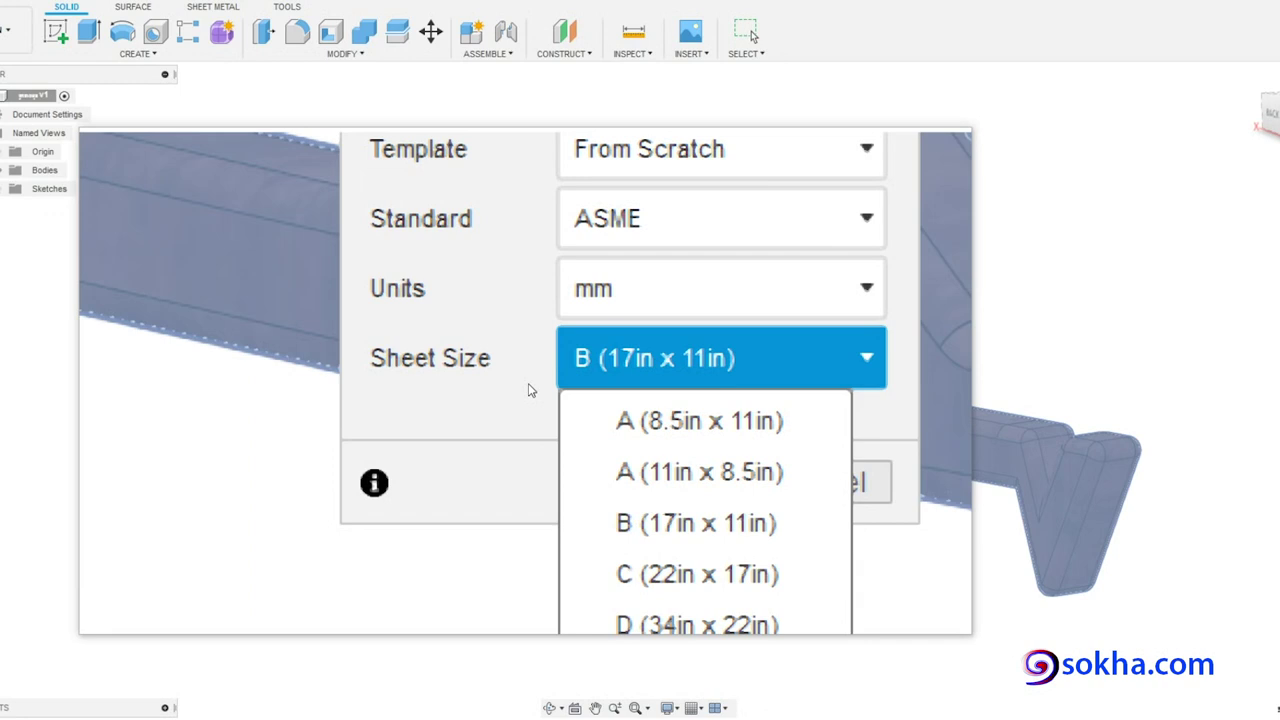
{"action": "left_click", "coordinate": [530, 390]}
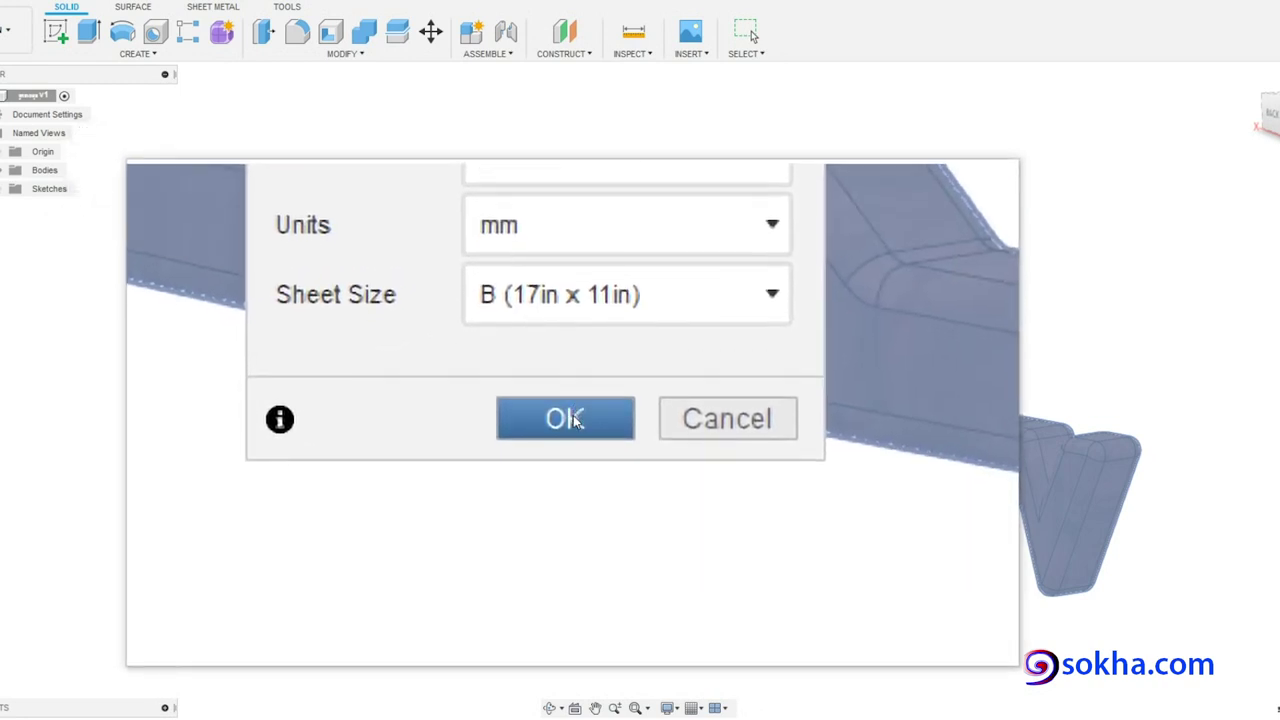
{"action": "left_click", "coordinate": [574, 417]}
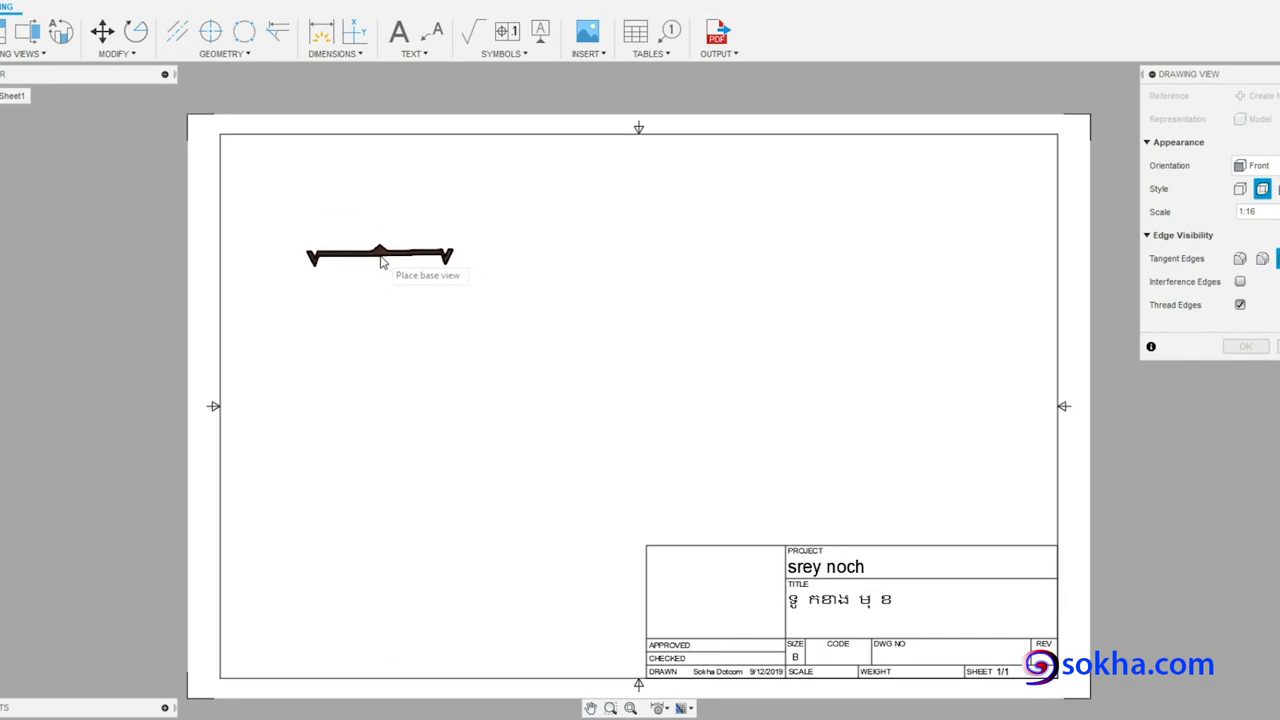
- Drop the yoke's front base view at the upper-left area of the drawing sheet
{"action": "left_click", "coordinate": [381, 262]}
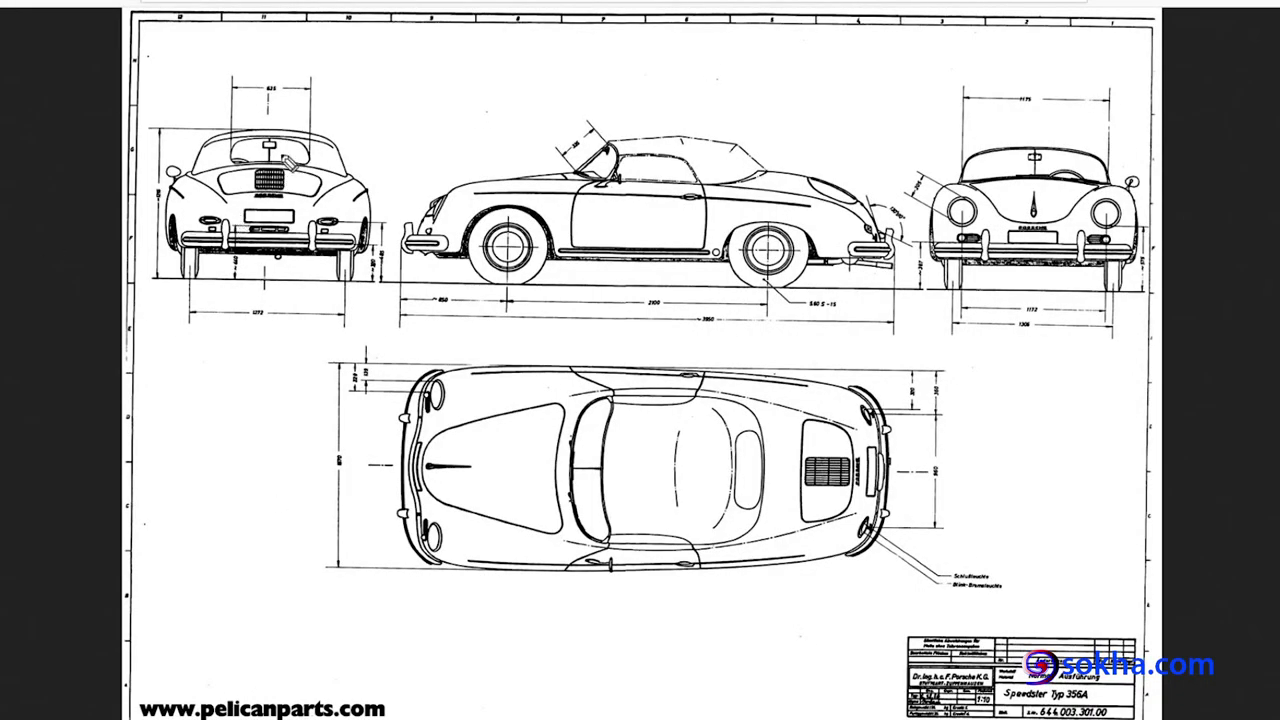
{"action": "left_click_drag", "start_coordinate": [290, 116], "coordinate": [262, 128]}
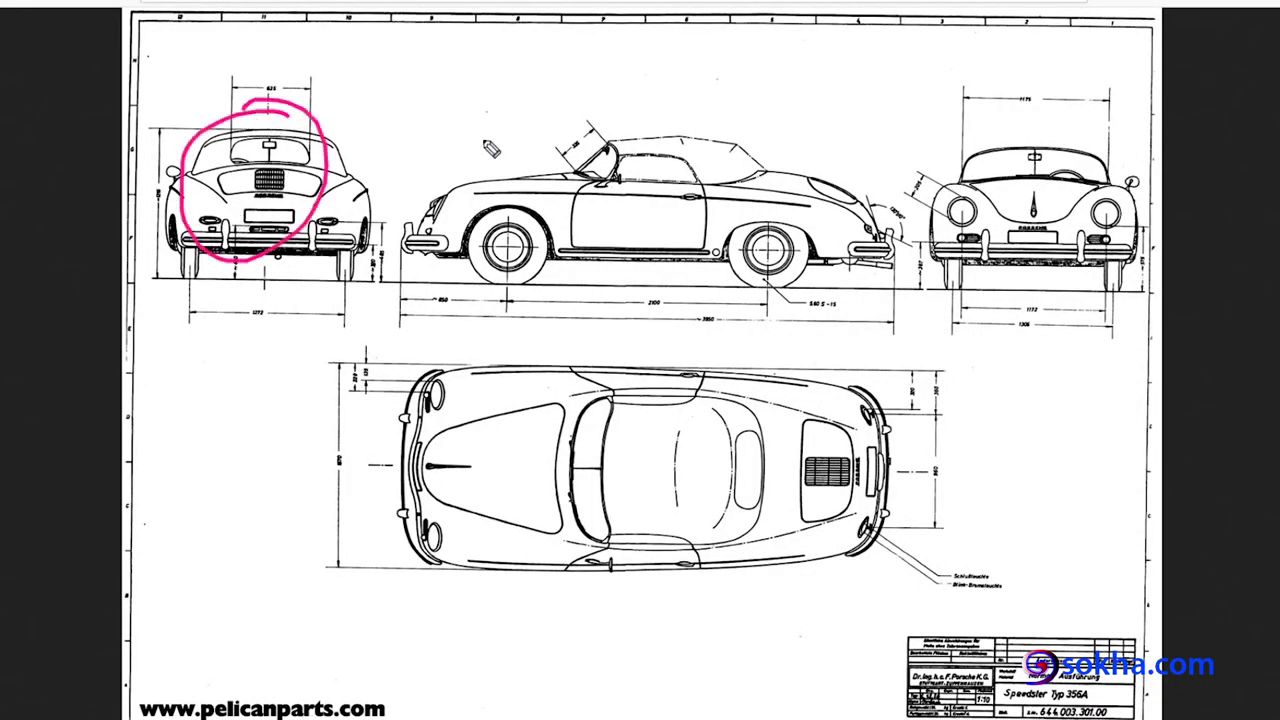
{"action": "left_click_drag", "start_coordinate": [742, 152], "coordinate": [692, 158]}
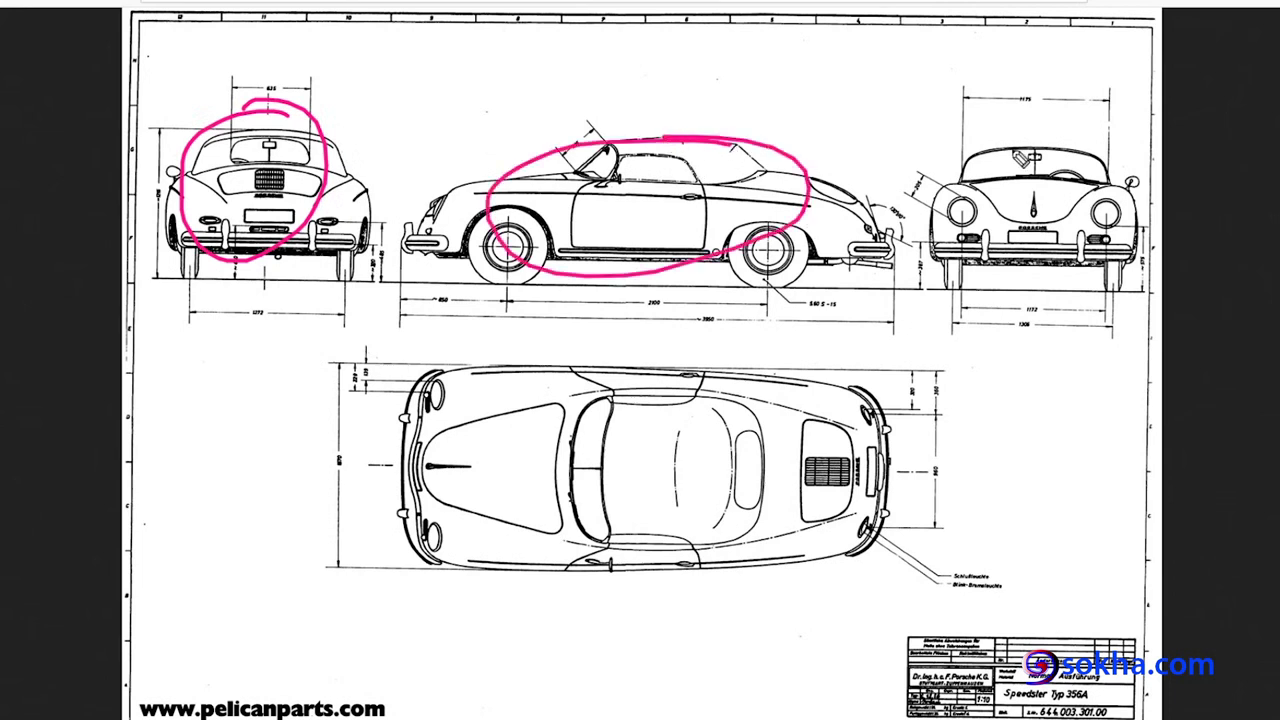
{"action": "left_click_drag", "start_coordinate": [1078, 166], "coordinate": [1070, 132]}
{"action": "left_click_drag", "start_coordinate": [732, 396], "coordinate": [657, 392]}
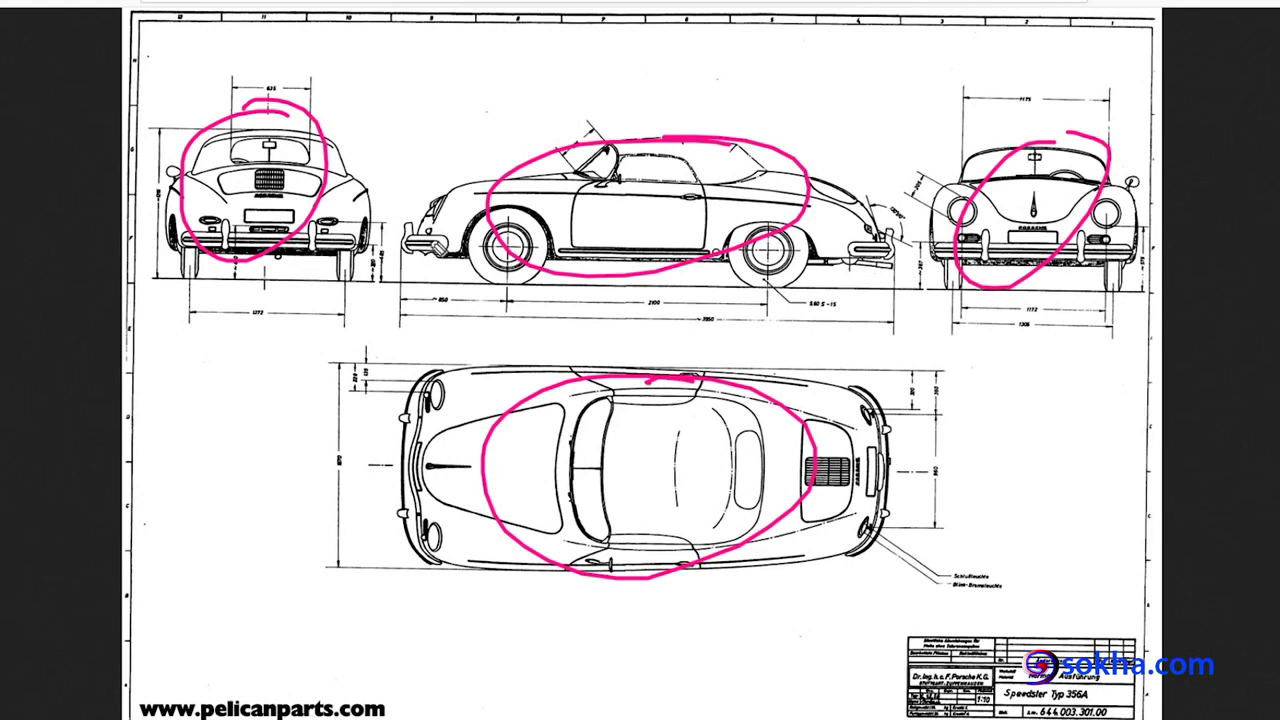
{"action": "left_click_drag", "start_coordinate": [272, 193], "coordinate": [432, 108]}
{"action": "left_click_drag", "start_coordinate": [628, 186], "coordinate": [792, 127]}
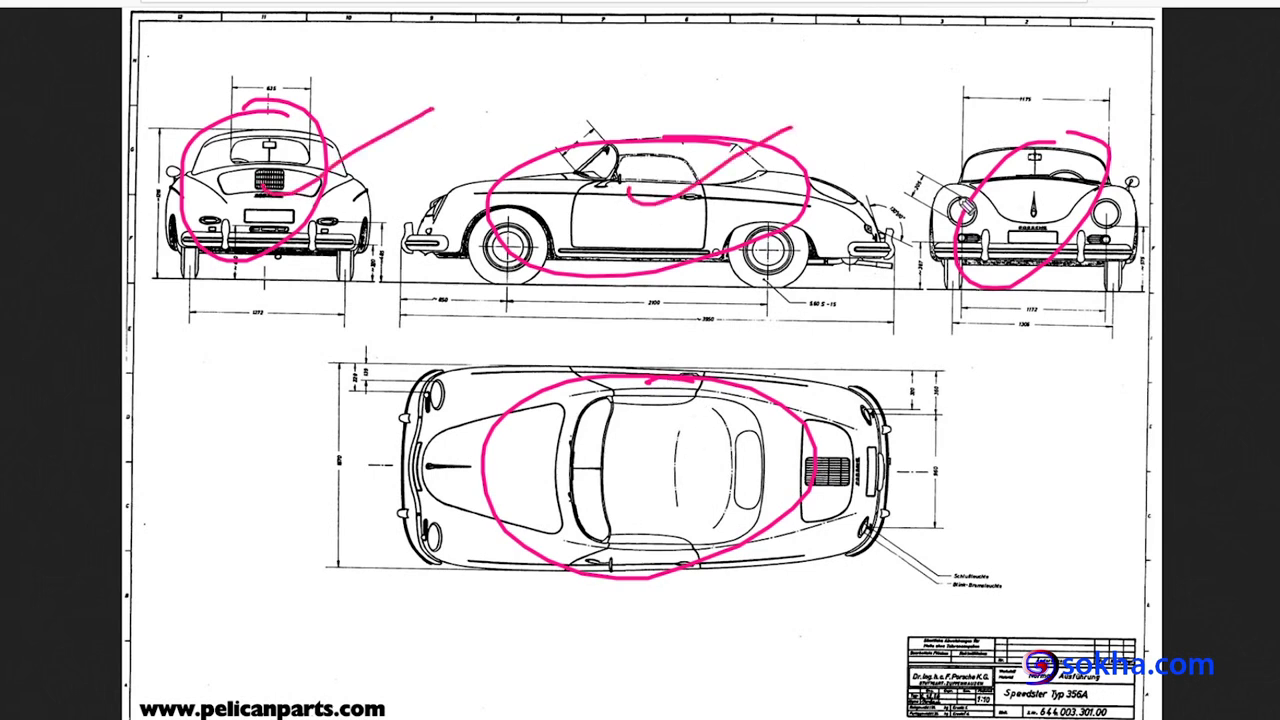
{"action": "left_click_drag", "start_coordinate": [962, 210], "coordinate": [1065, 172]}
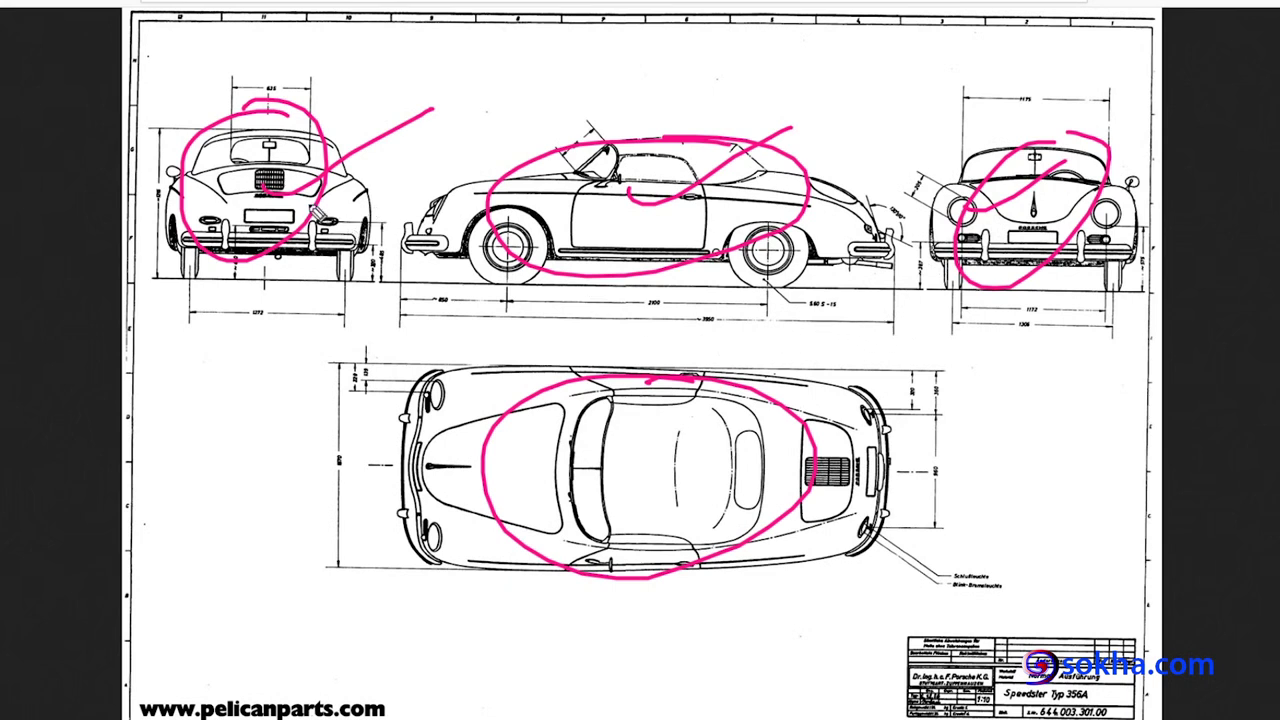
{"action": "mouse_move", "coordinate": [258, 158]}
{"action": "left_mouse_down"}
{"action": "mouse_move", "coordinate": [310, 192]}
{"action": "mouse_move", "coordinate": [375, 115]}
{"action": "left_mouse_up"}
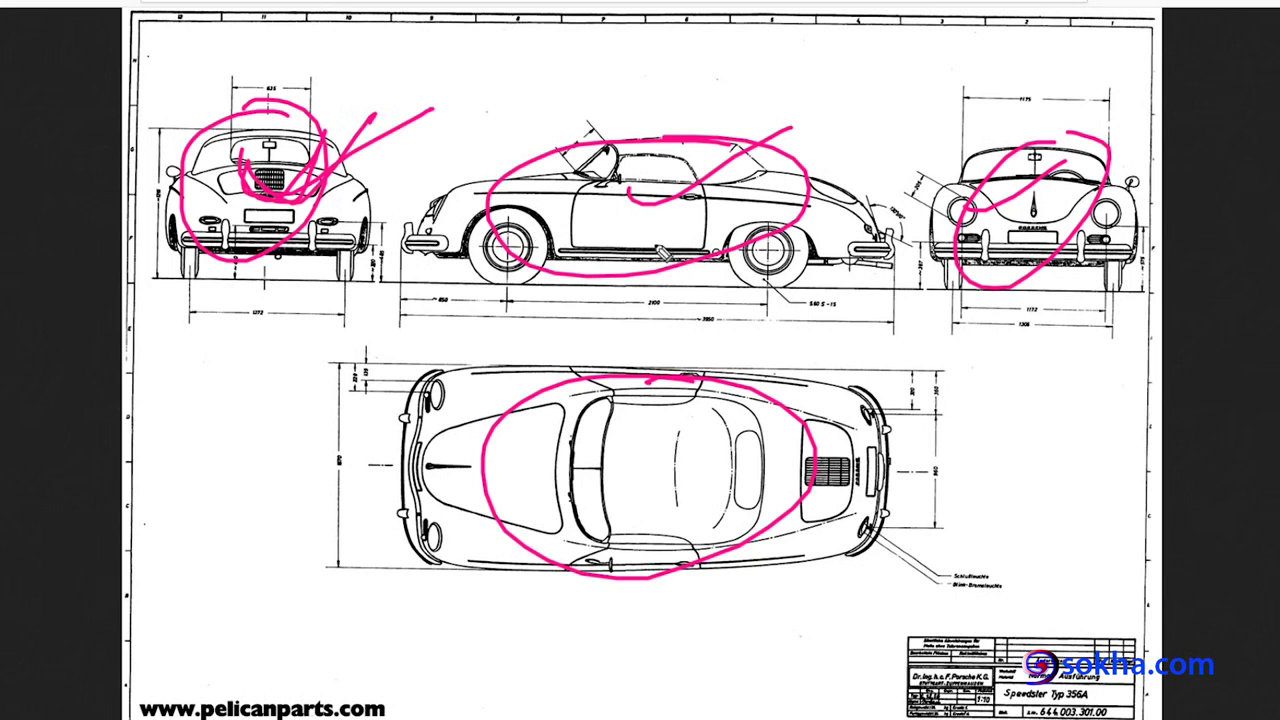
{"action": "mouse_move", "coordinate": [340, 135]}
{"action": "left_mouse_down"}
{"action": "mouse_move", "coordinate": [258, 195]}
{"action": "mouse_move", "coordinate": [355, 208]}
{"action": "left_mouse_up"}
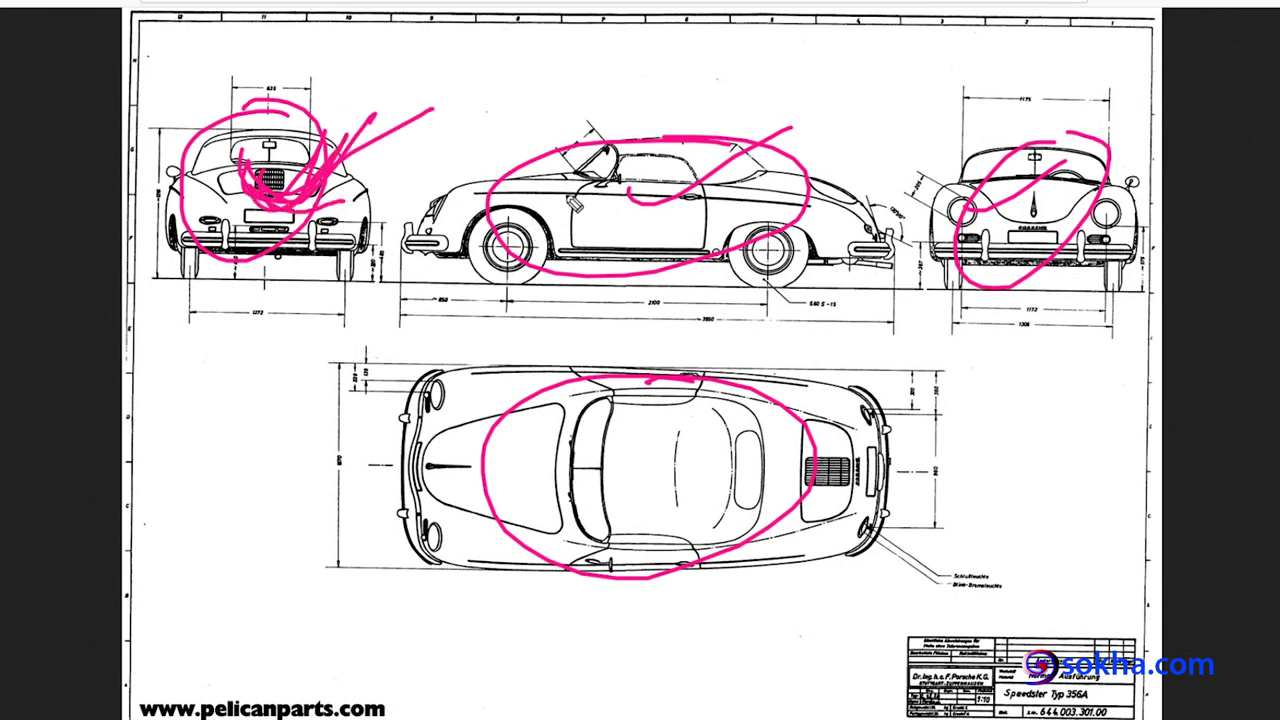
{"action": "left_click_drag", "start_coordinate": [555, 193], "coordinate": [736, 159]}
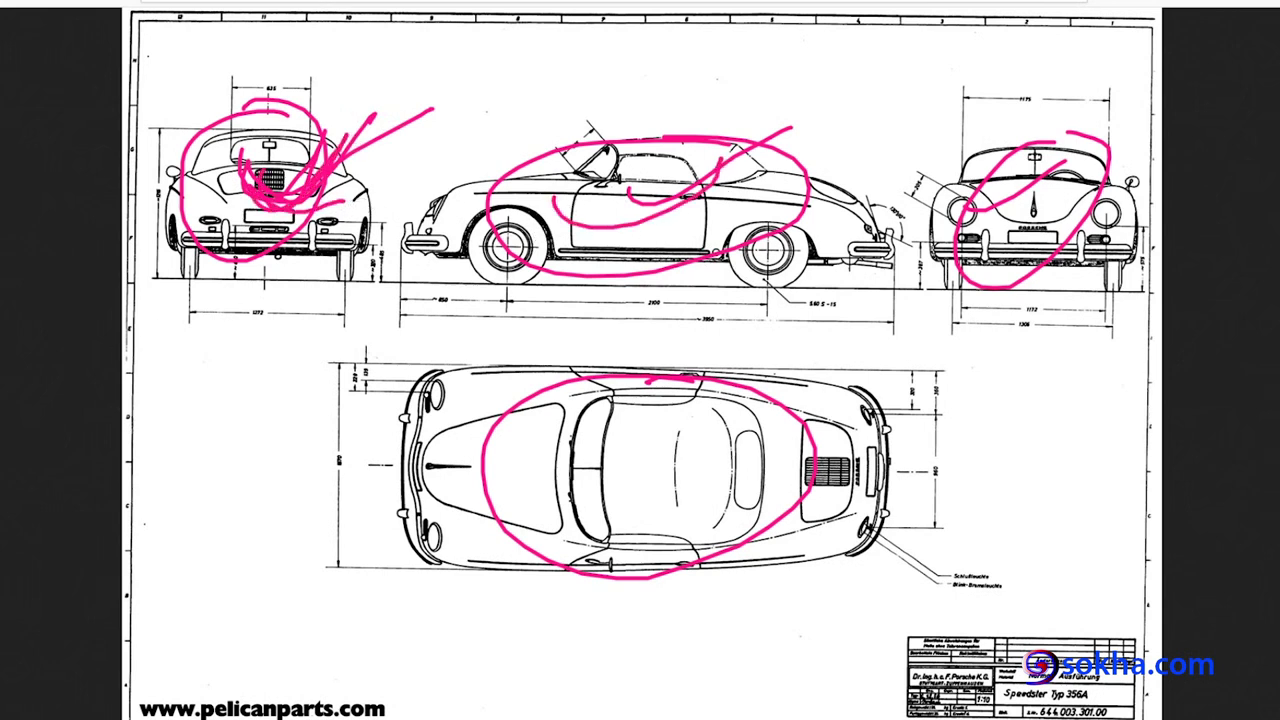
{"action": "key", "text": "e"}
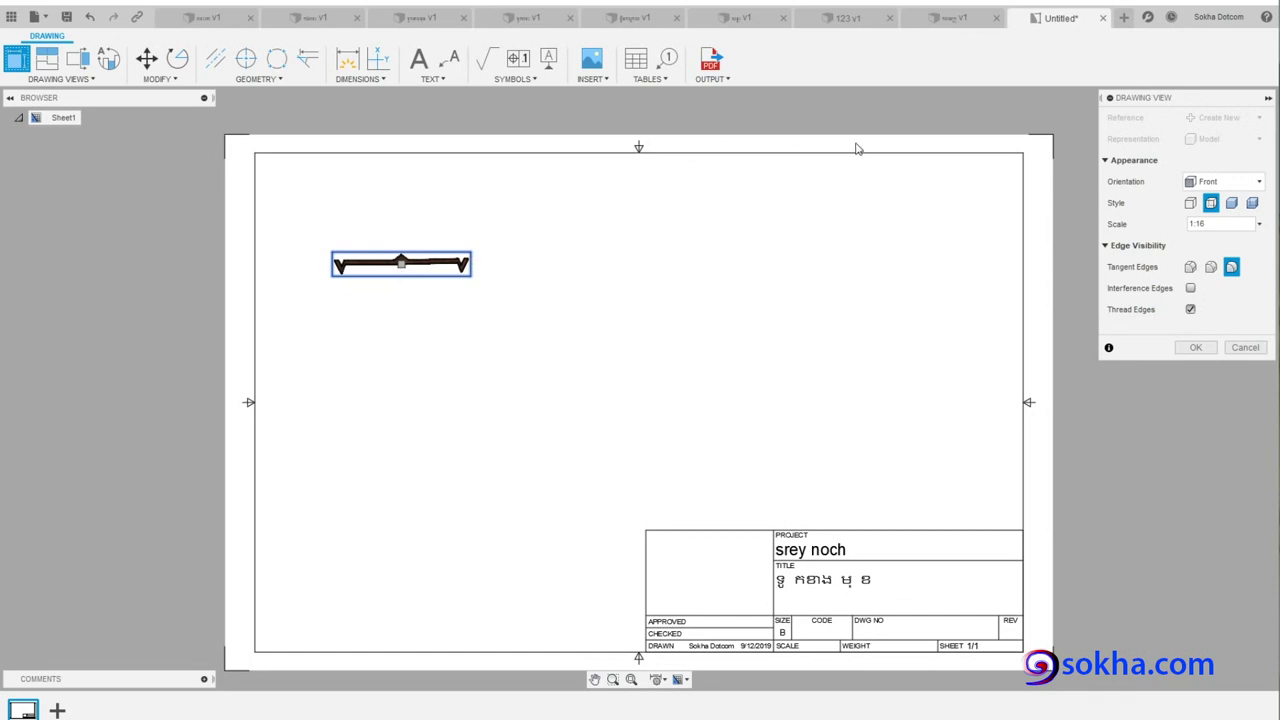
- Set the front view's scale to 1:8, after trying 1:4 and 1:5, and confirm it
{"action": "left_click_drag", "start_coordinate": [1185, 97], "coordinate": [779, 212]}
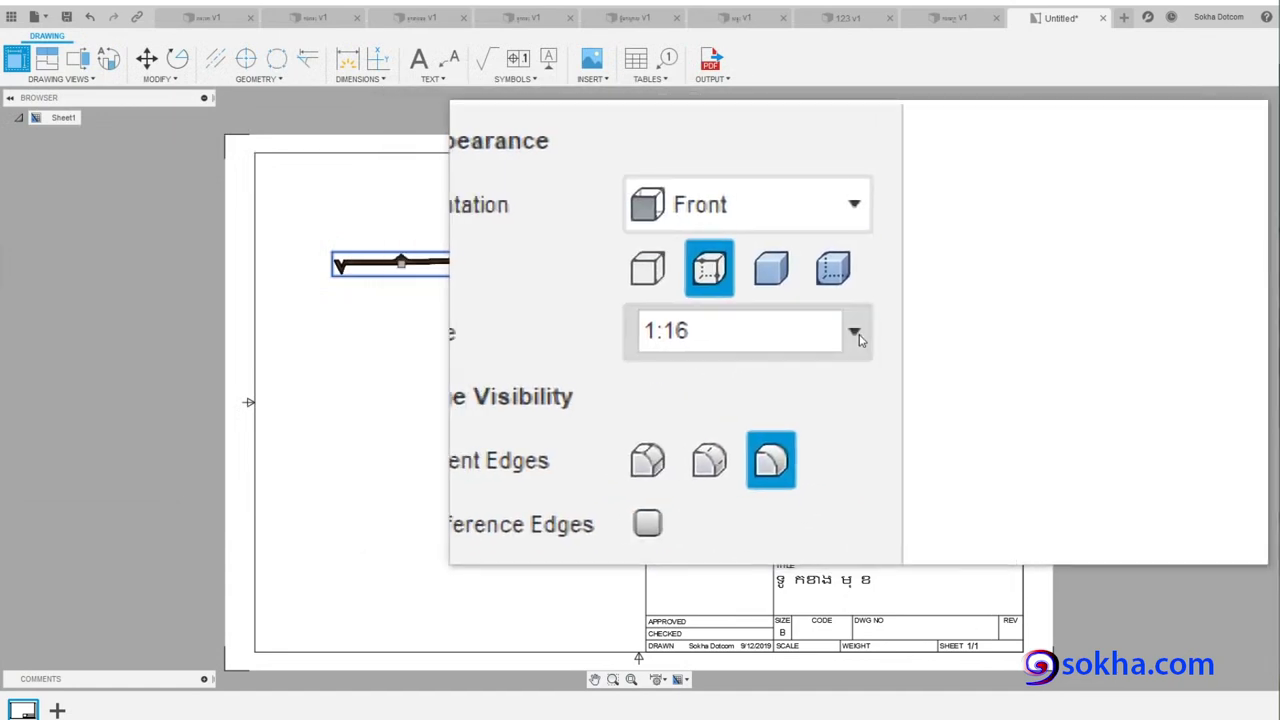
{"action": "left_click", "coordinate": [858, 340]}
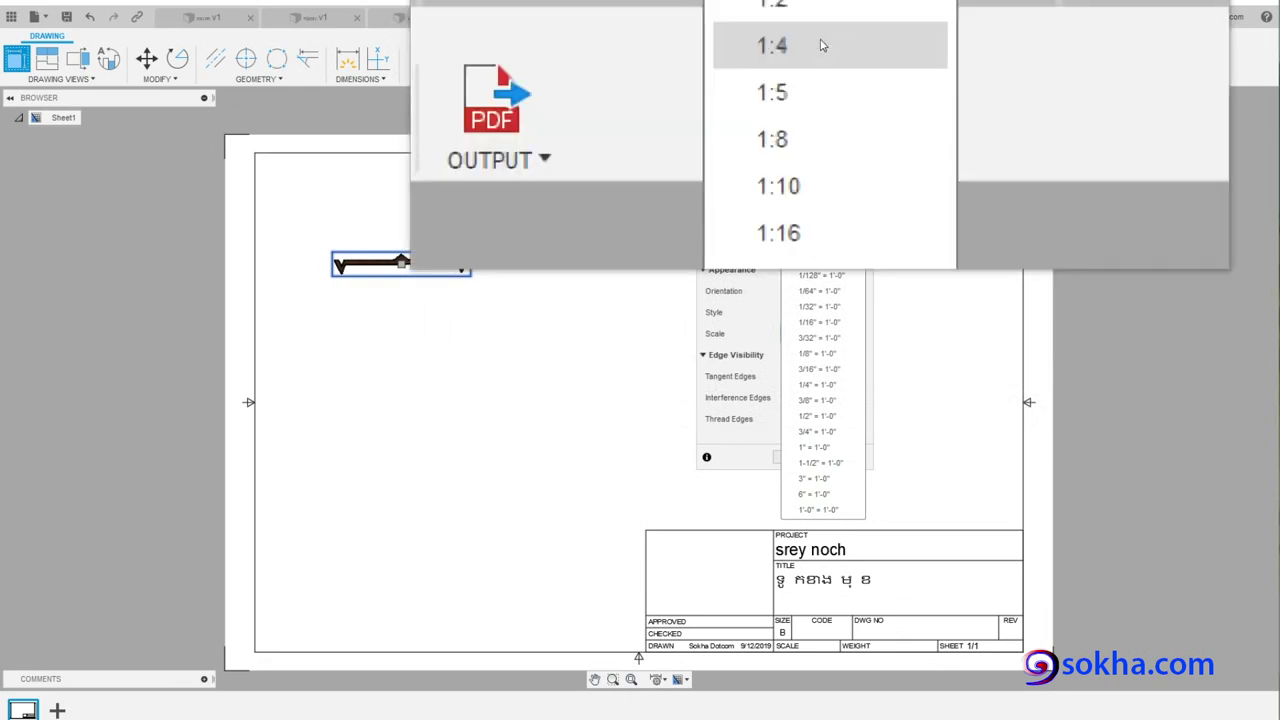
{"action": "left_click", "coordinate": [822, 45]}
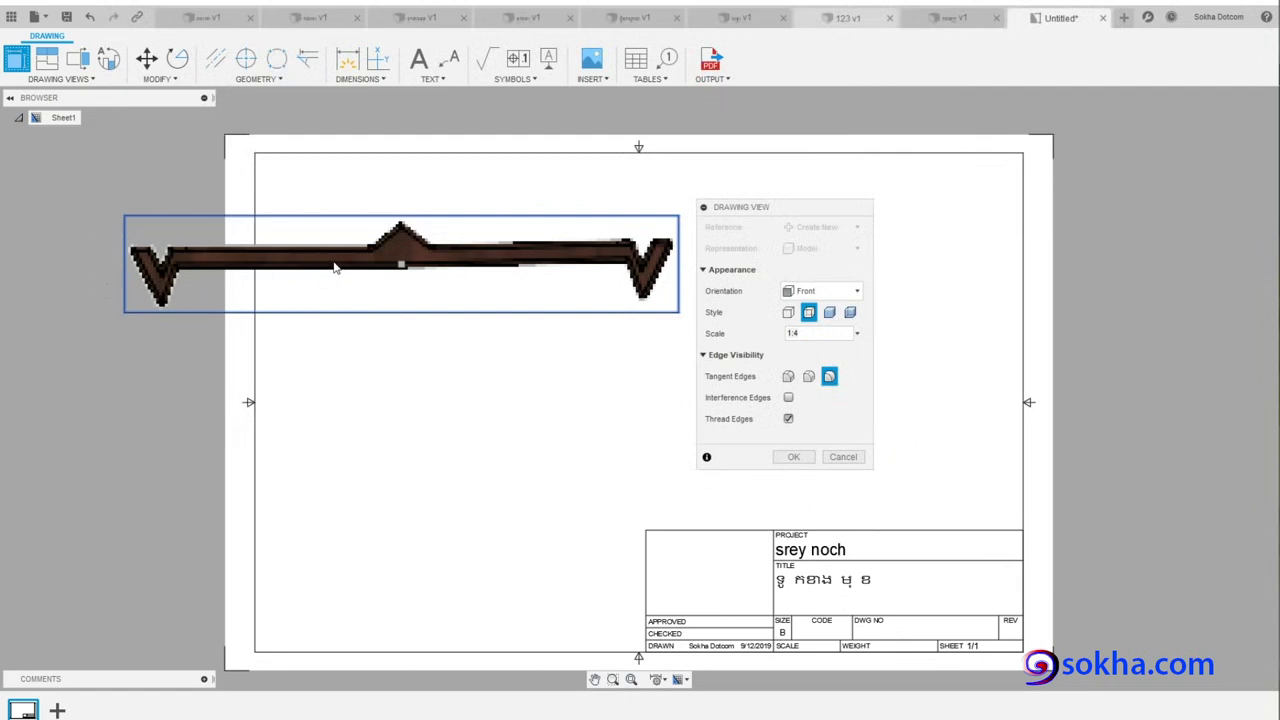
{"action": "left_click", "coordinate": [856, 333]}
{"action": "left_click", "coordinate": [806, 57]}
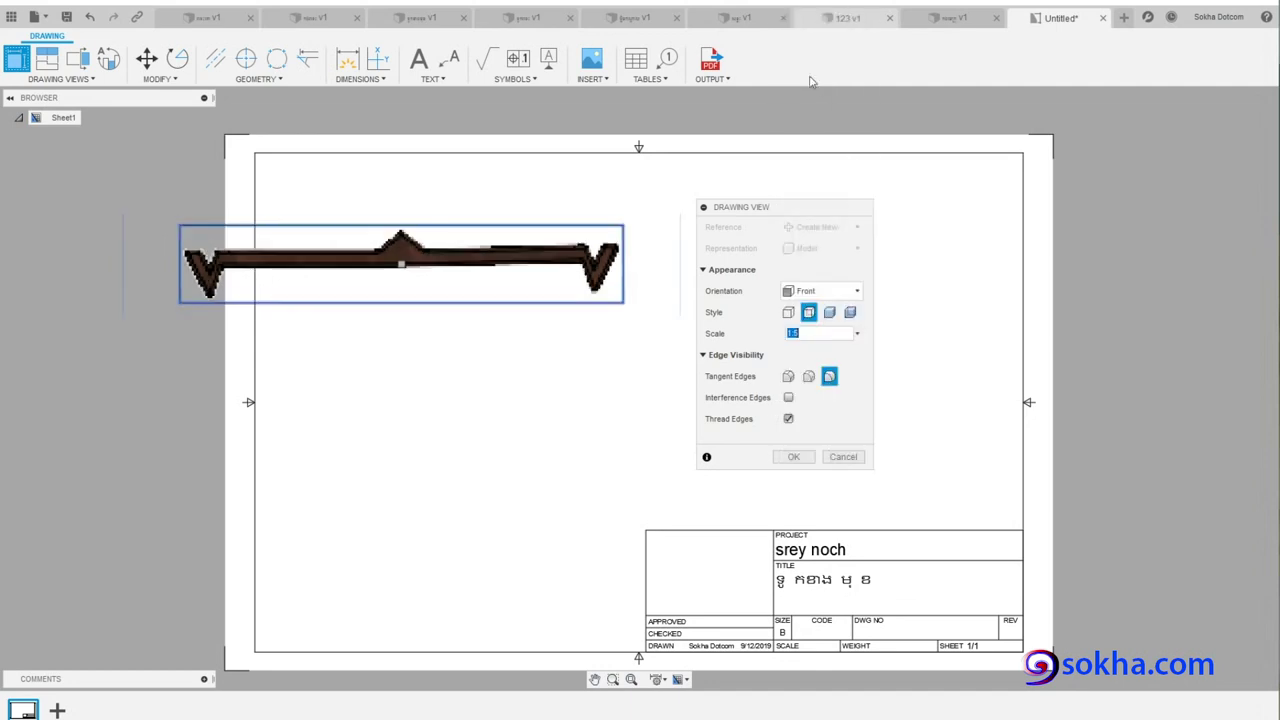
{"action": "left_click", "coordinate": [857, 334]}
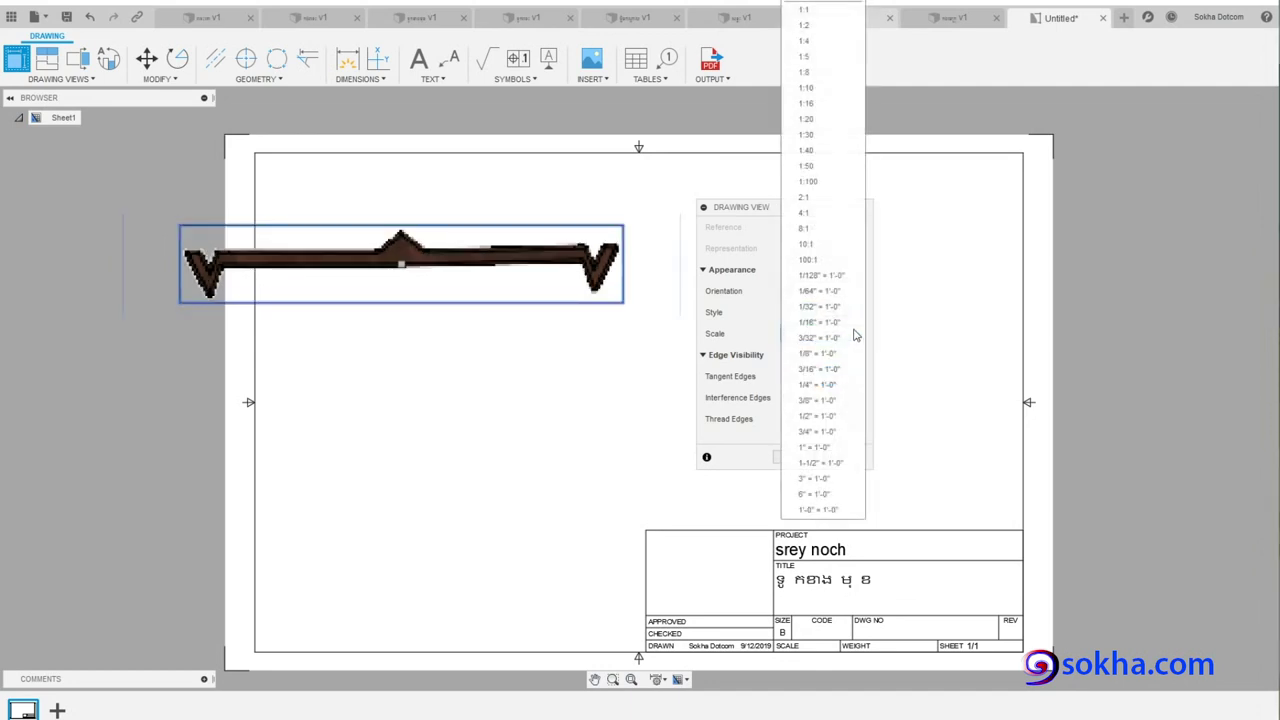
{"action": "left_click", "coordinate": [822, 73]}
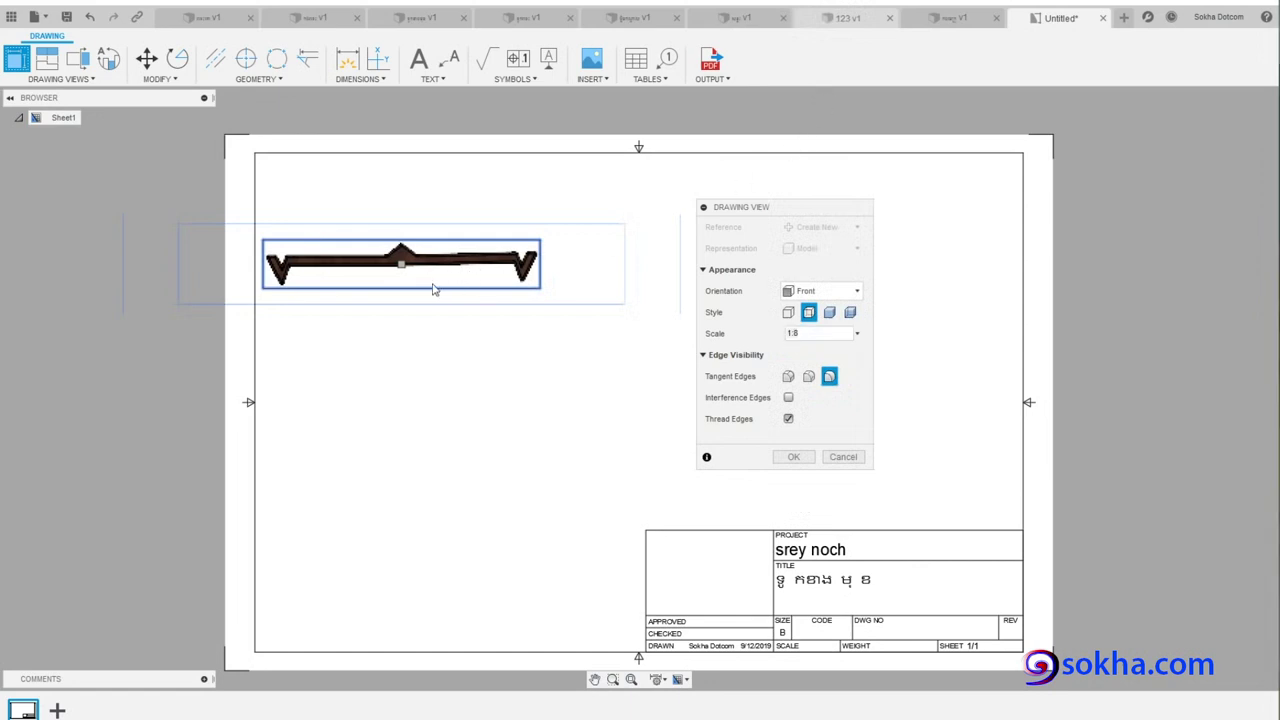
{"action": "left_click", "coordinate": [796, 457]}
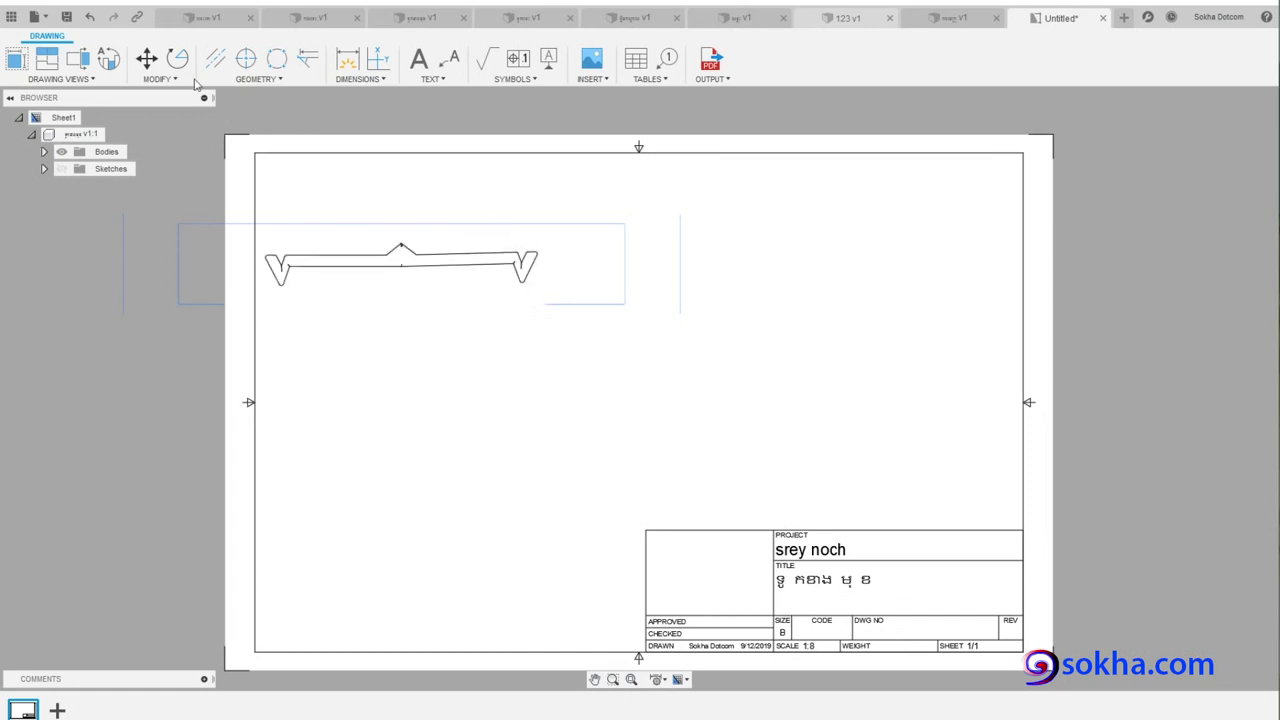
{"action": "left_click", "coordinate": [316, 18]}
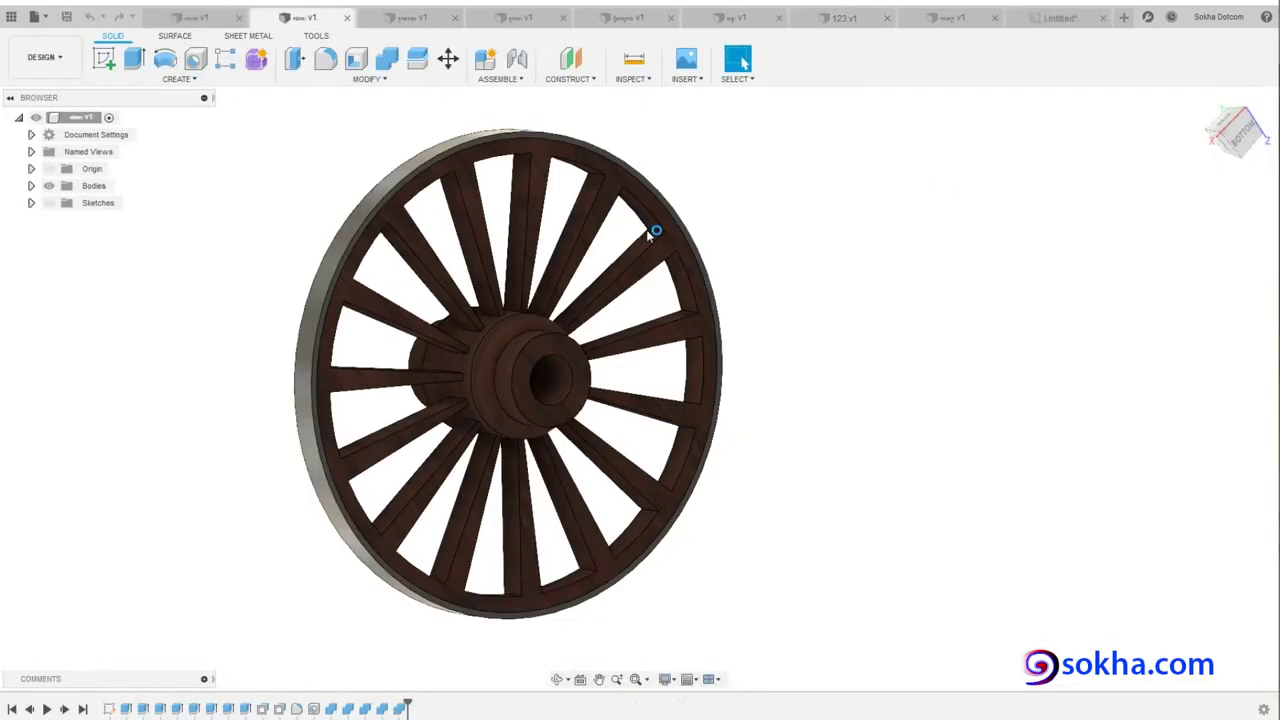
{"action": "left_click", "coordinate": [418, 22]}
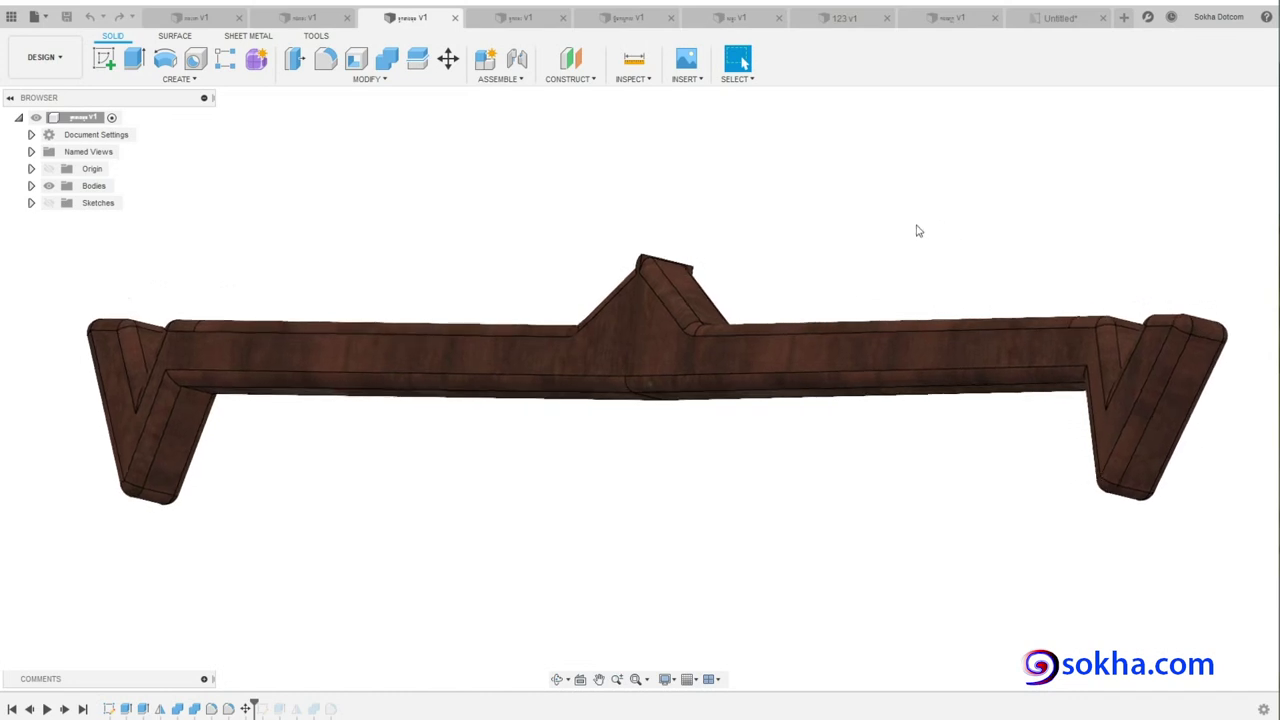
{"action": "left_click", "coordinate": [1064, 19]}
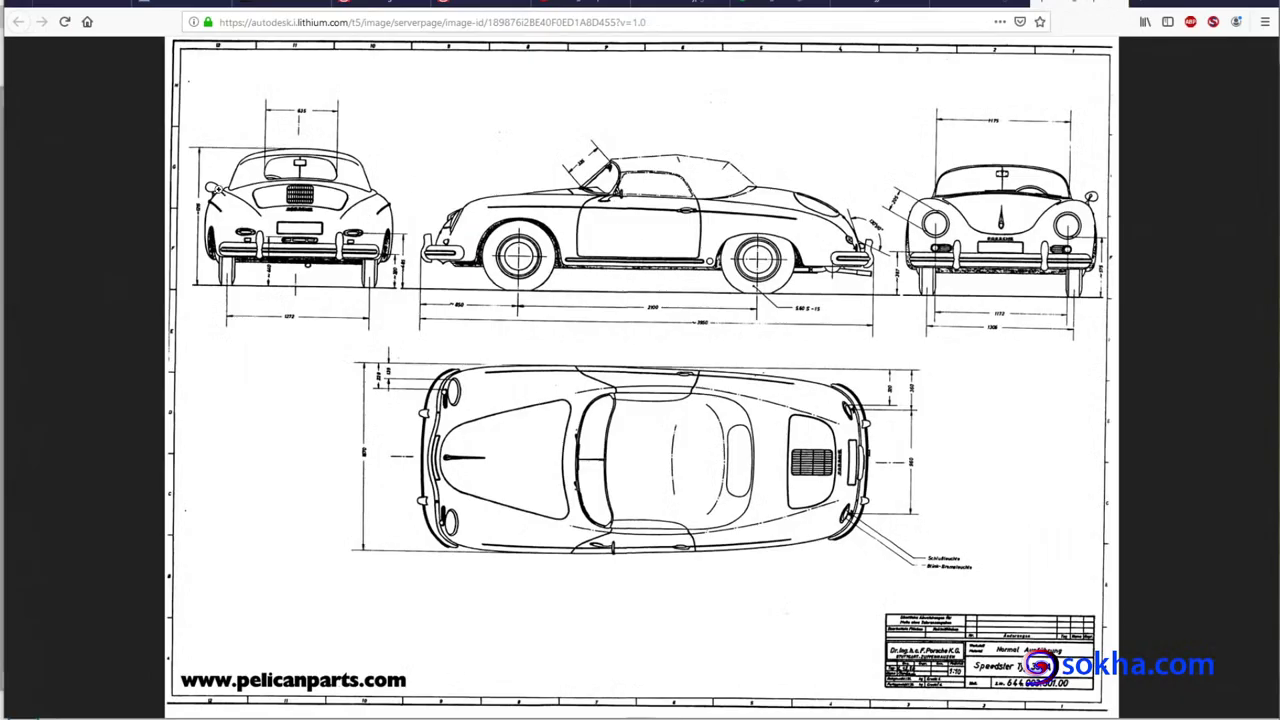
- Loop the car blueprint's front and side views with the pen, then erase the marks
{"action": "left_click_drag", "start_coordinate": [1078, 186], "coordinate": [1036, 192]}
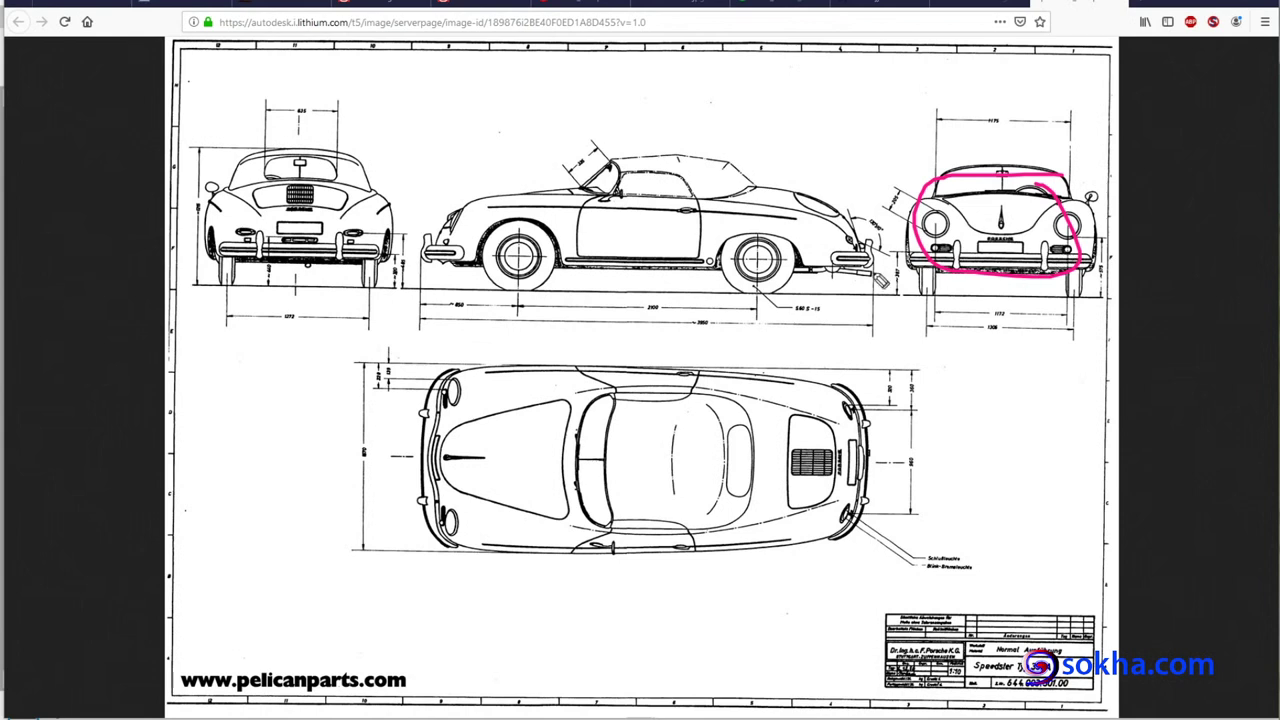
{"action": "mouse_move", "coordinate": [782, 196]}
{"action": "left_mouse_down"}
{"action": "mouse_move", "coordinate": [503, 244]}
{"action": "mouse_move", "coordinate": [760, 192]}
{"action": "left_mouse_up"}
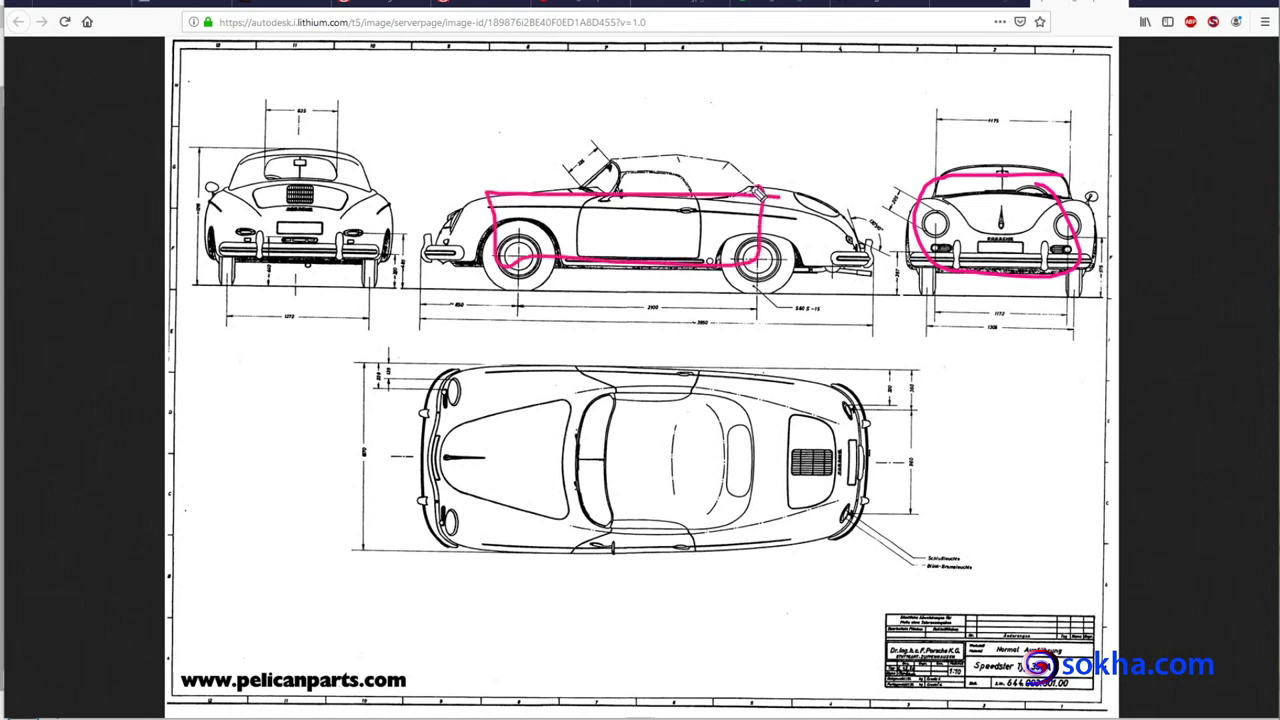
{"action": "key", "text": "Escape"}
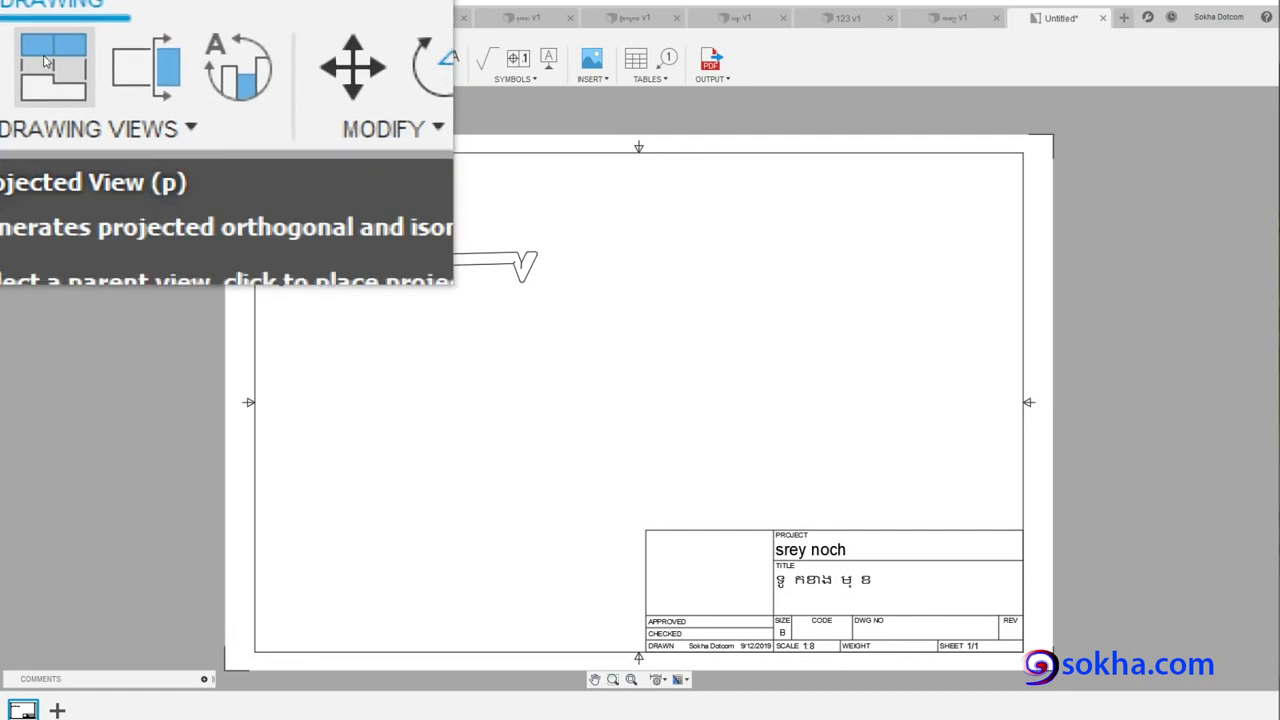
- Project a top view of the yoke beneath the front view, then bring up the yoke model
{"action": "left_click", "coordinate": [47, 61]}
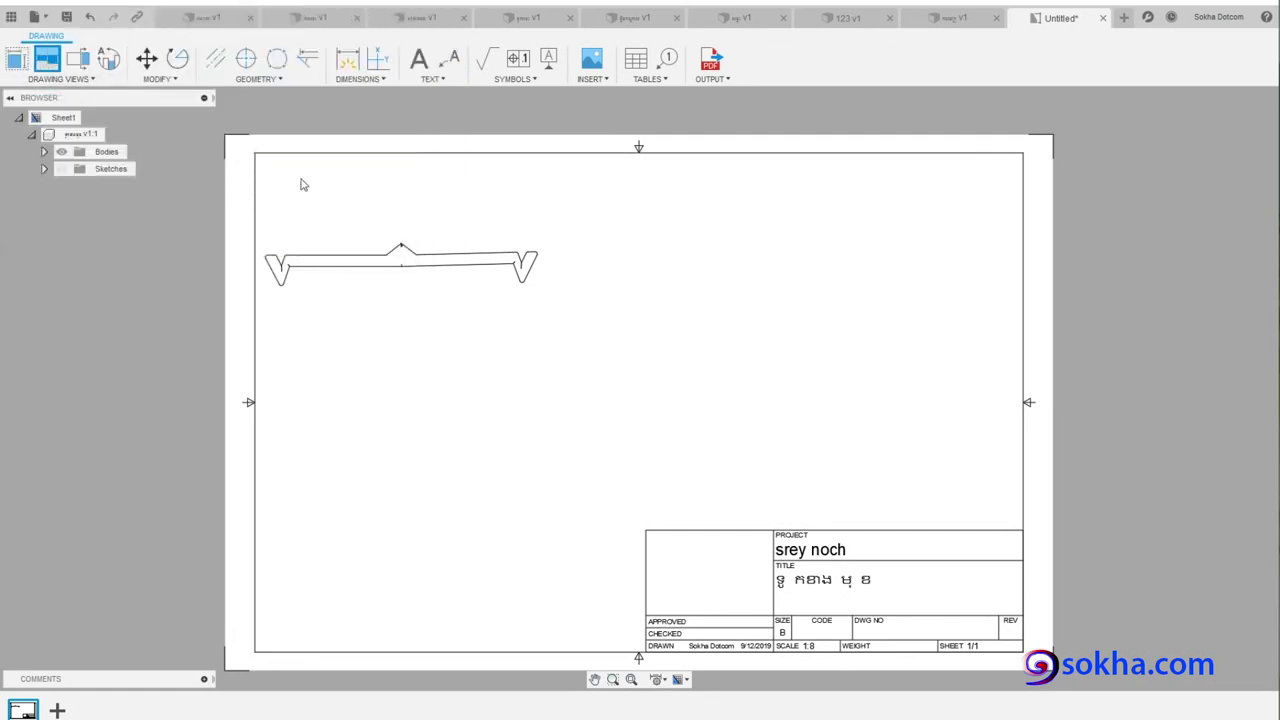
{"action": "left_click", "coordinate": [412, 264]}
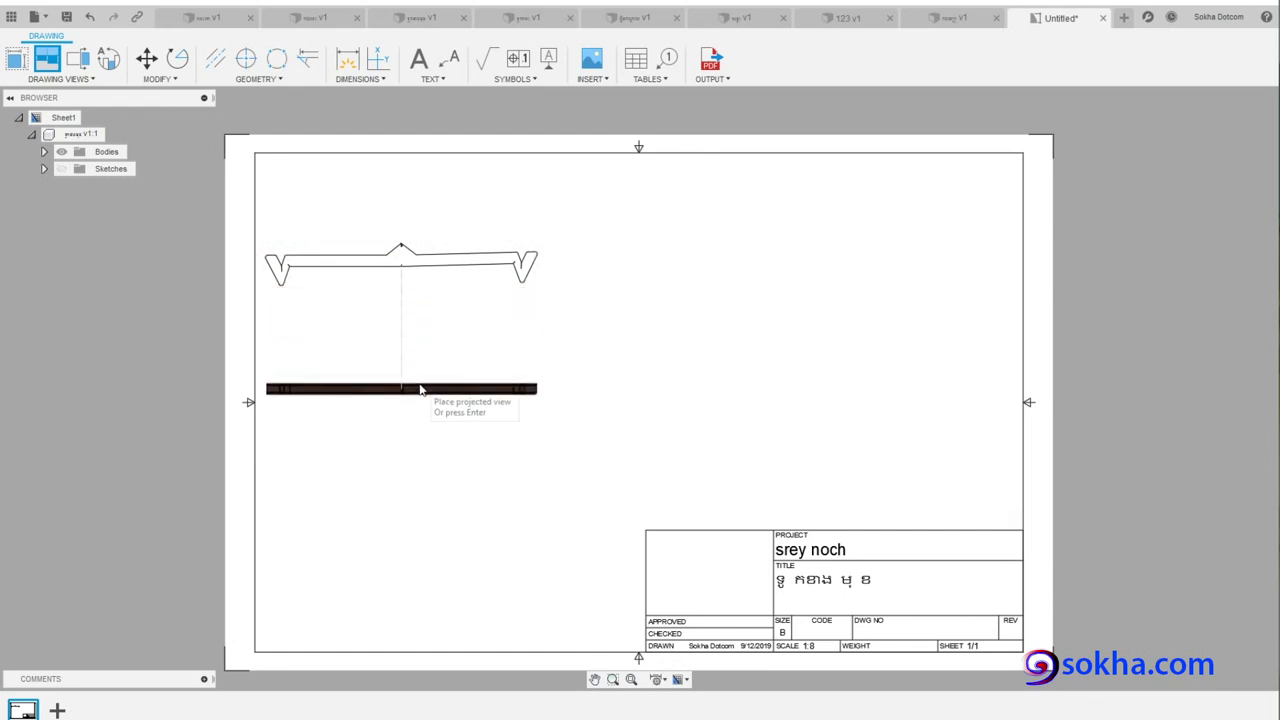
{"action": "left_click", "coordinate": [411, 458]}
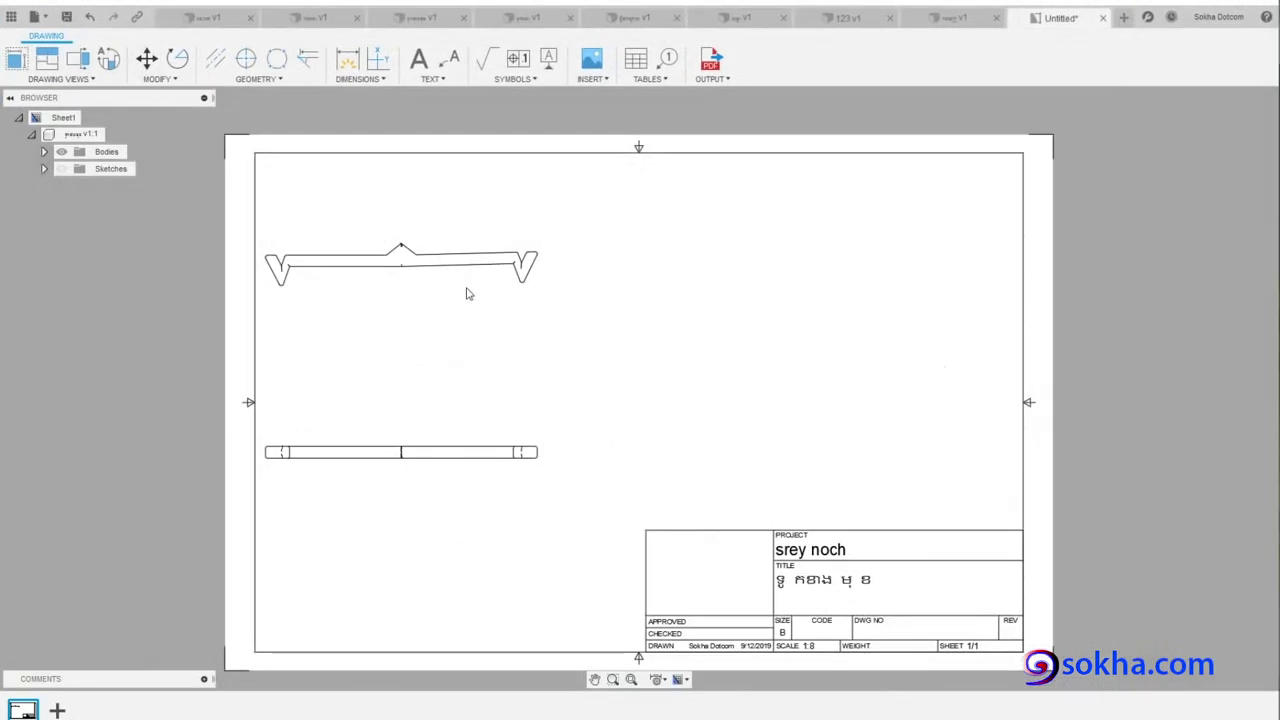
{"action": "left_click", "coordinate": [410, 17]}
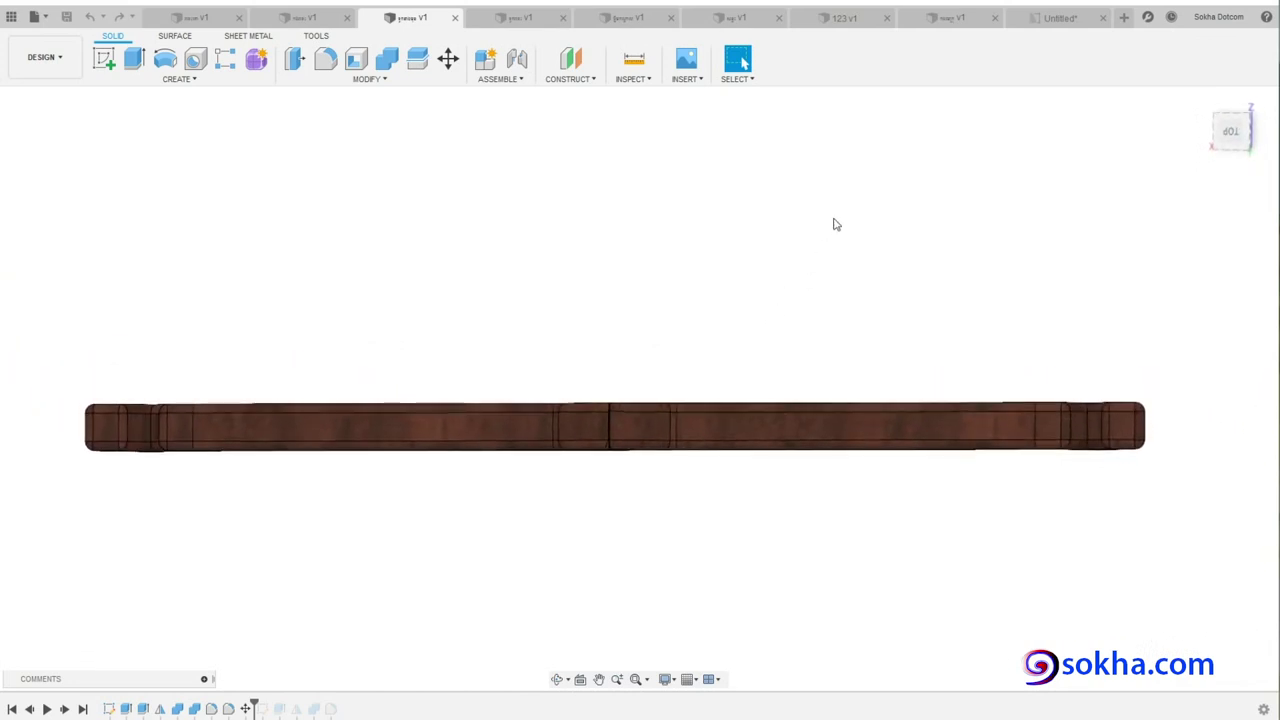
- Compare the yoke model from its left end, front and top, then return to the drawing
{"action": "left_click", "coordinate": [1058, 17]}
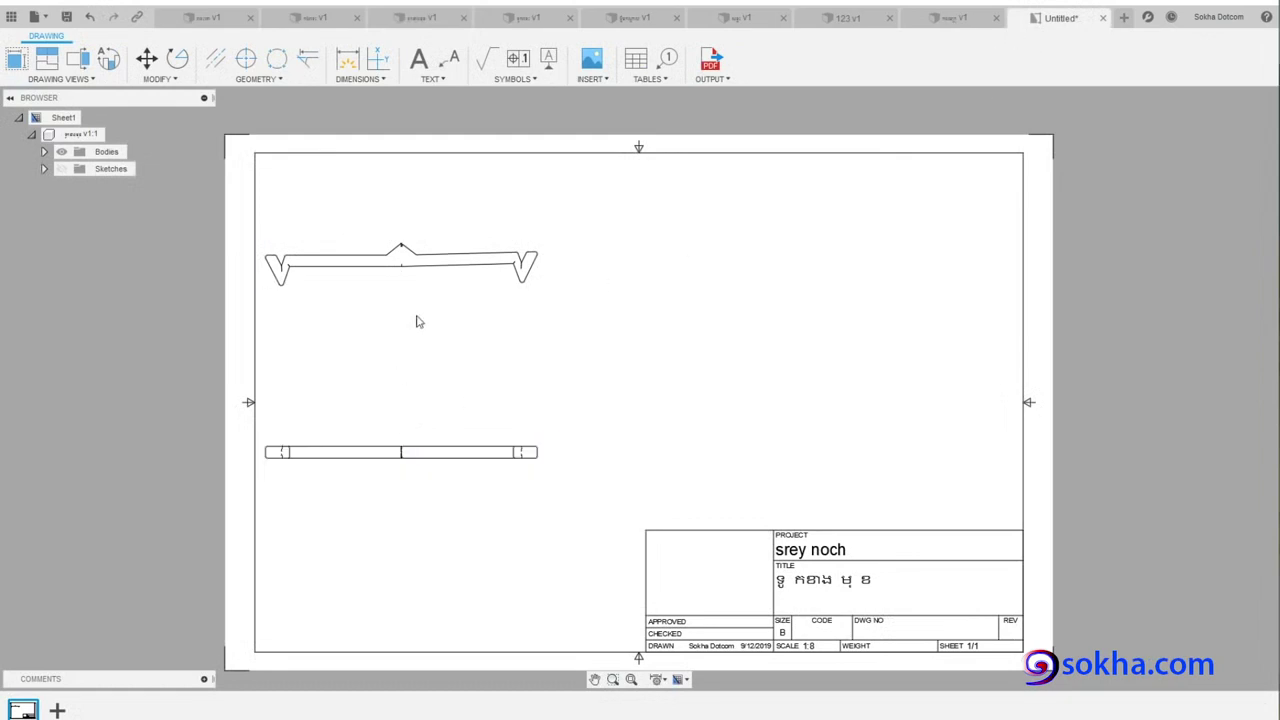
{"action": "left_click", "coordinate": [420, 18]}
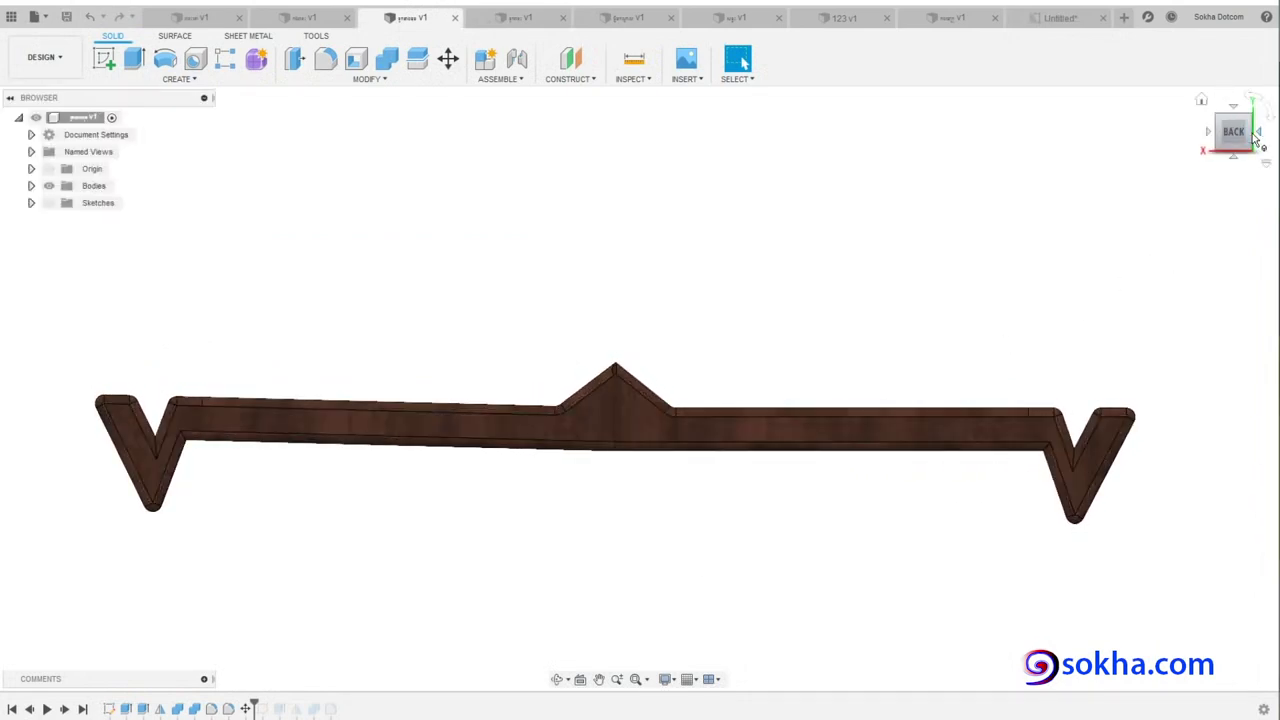
{"action": "left_click", "coordinate": [1262, 135]}
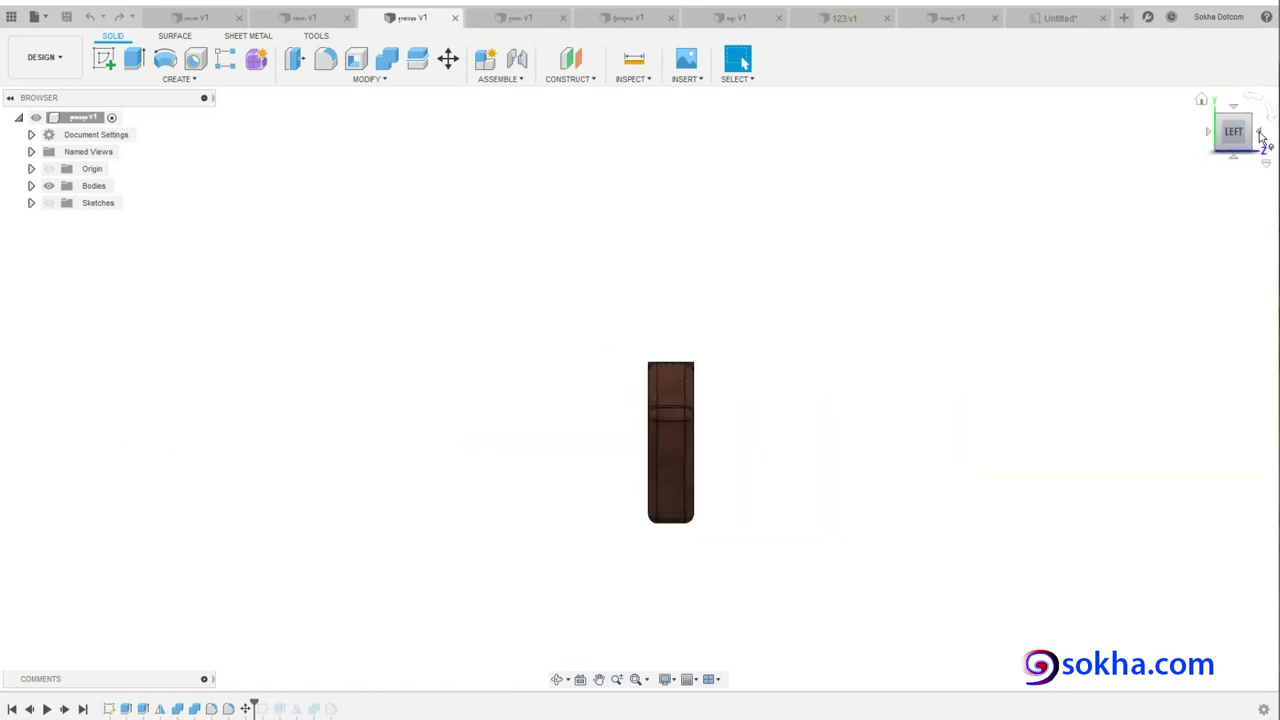
{"action": "left_click", "coordinate": [1262, 135]}
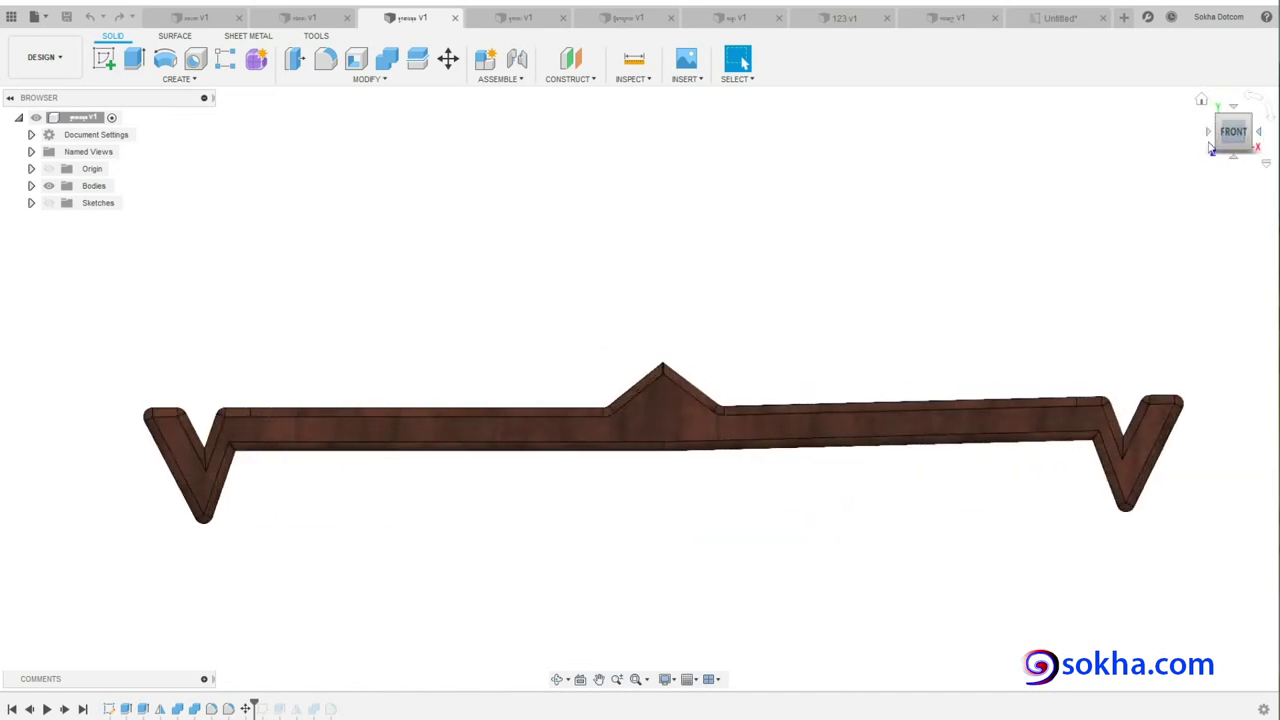
{"action": "middle_click_drag", "start_coordinate": [763, 449], "coordinate": [705, 585], "text": "shift"}
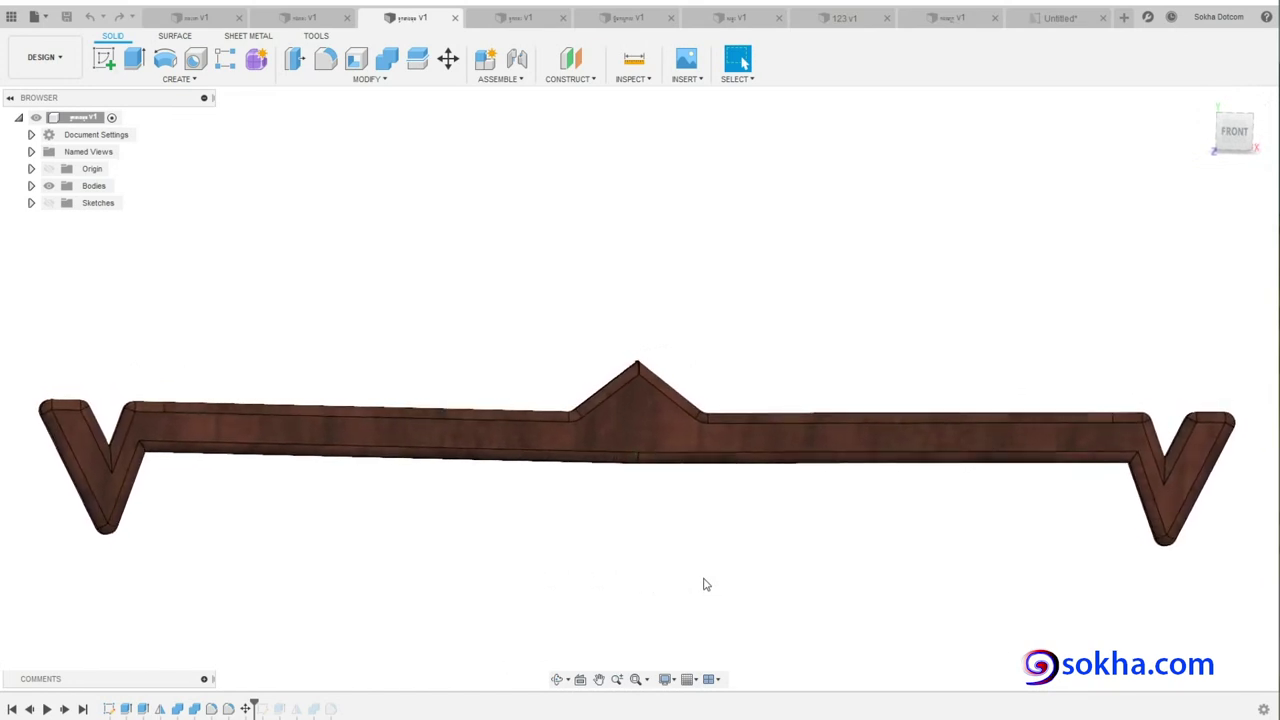
{"action": "left_click", "coordinate": [1234, 134]}
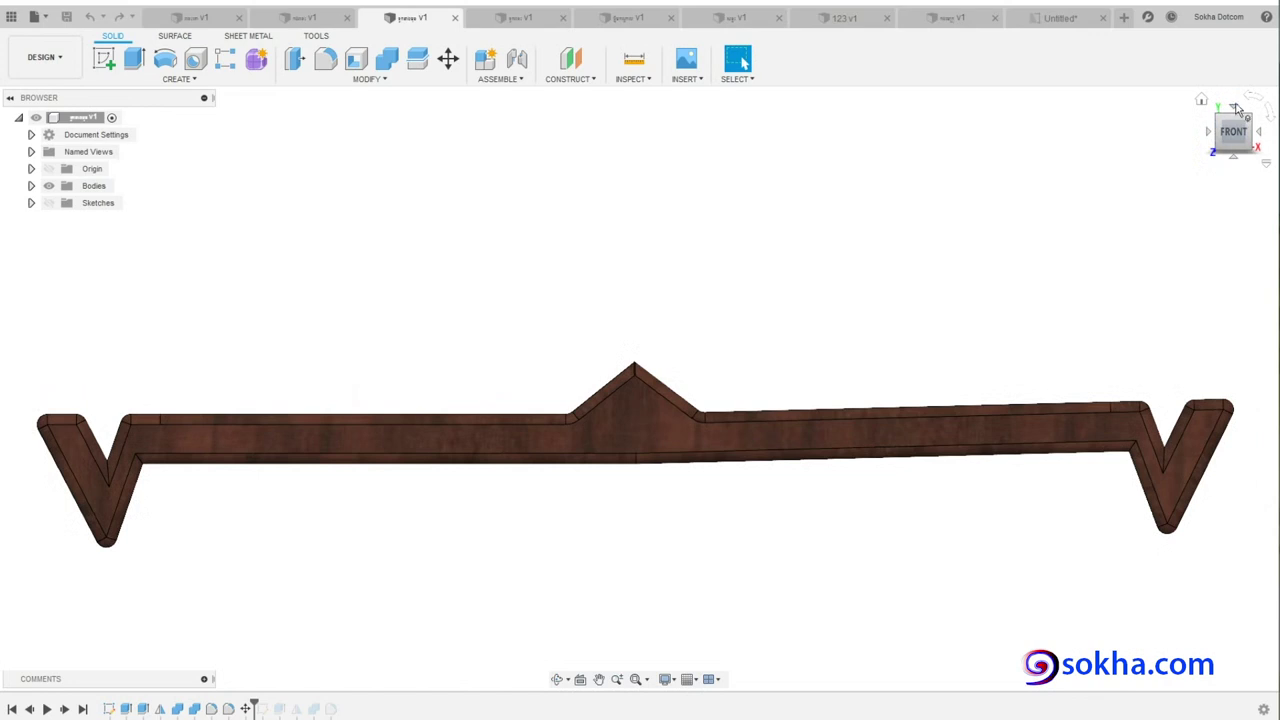
{"action": "left_click", "coordinate": [1236, 111]}
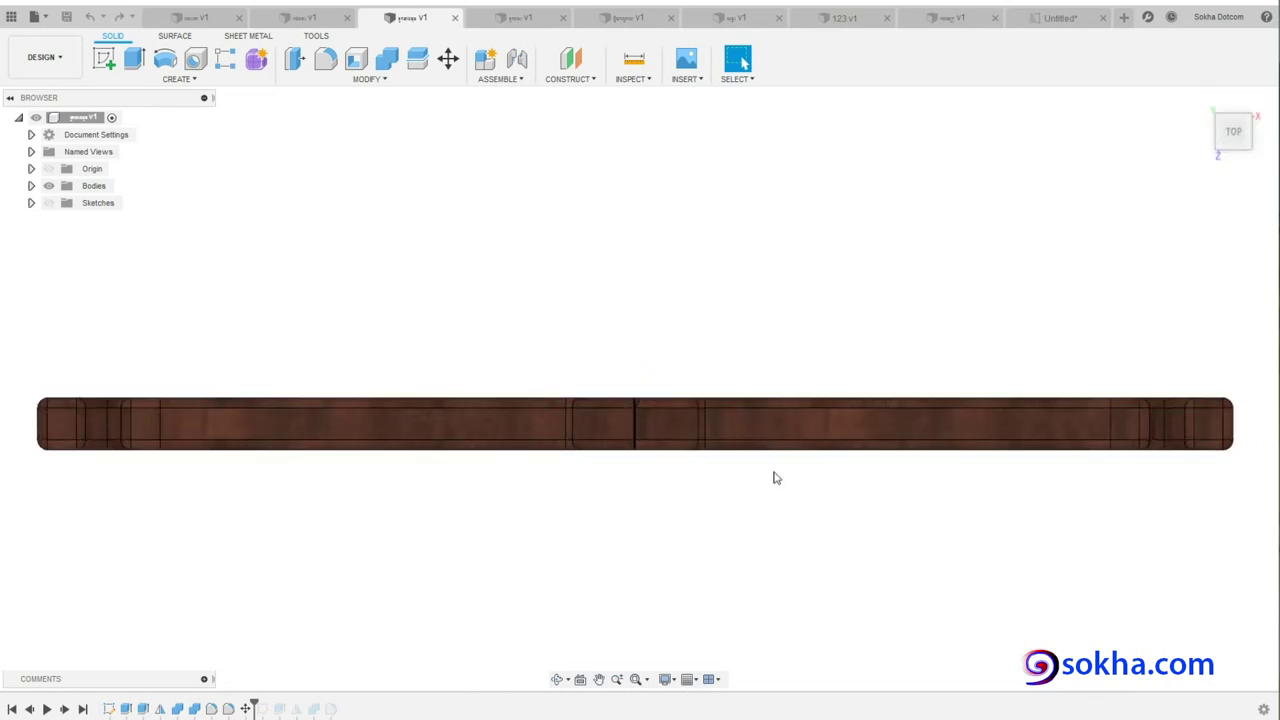
{"action": "left_click", "coordinate": [1062, 18]}
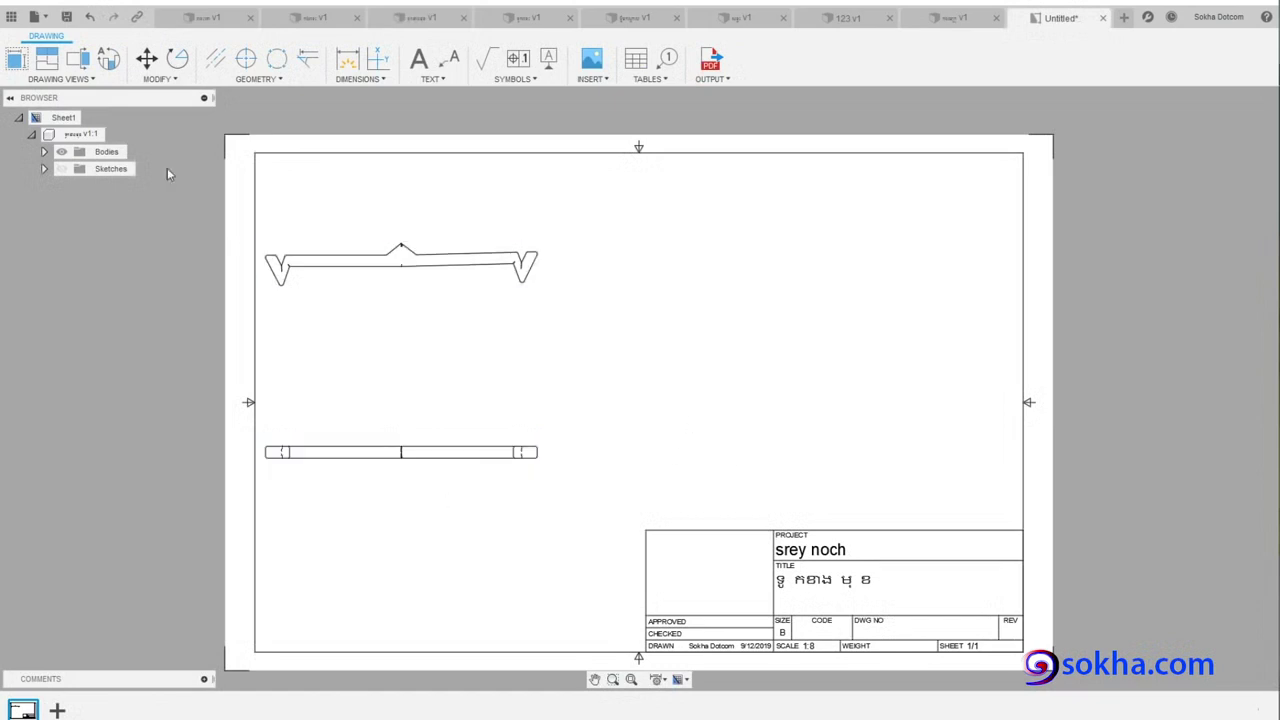
- Project a side view to the right of the front view, then reopen the yoke model
{"action": "left_click", "coordinate": [47, 58]}
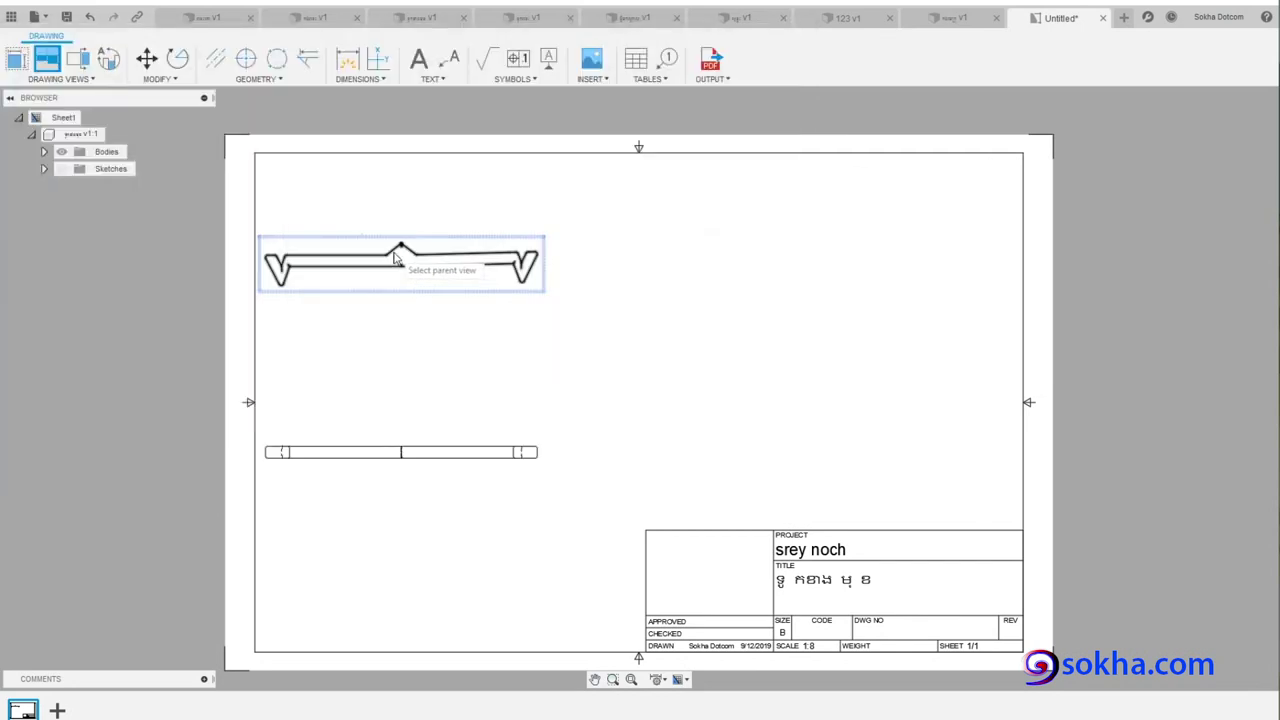
{"action": "left_click", "coordinate": [398, 256]}
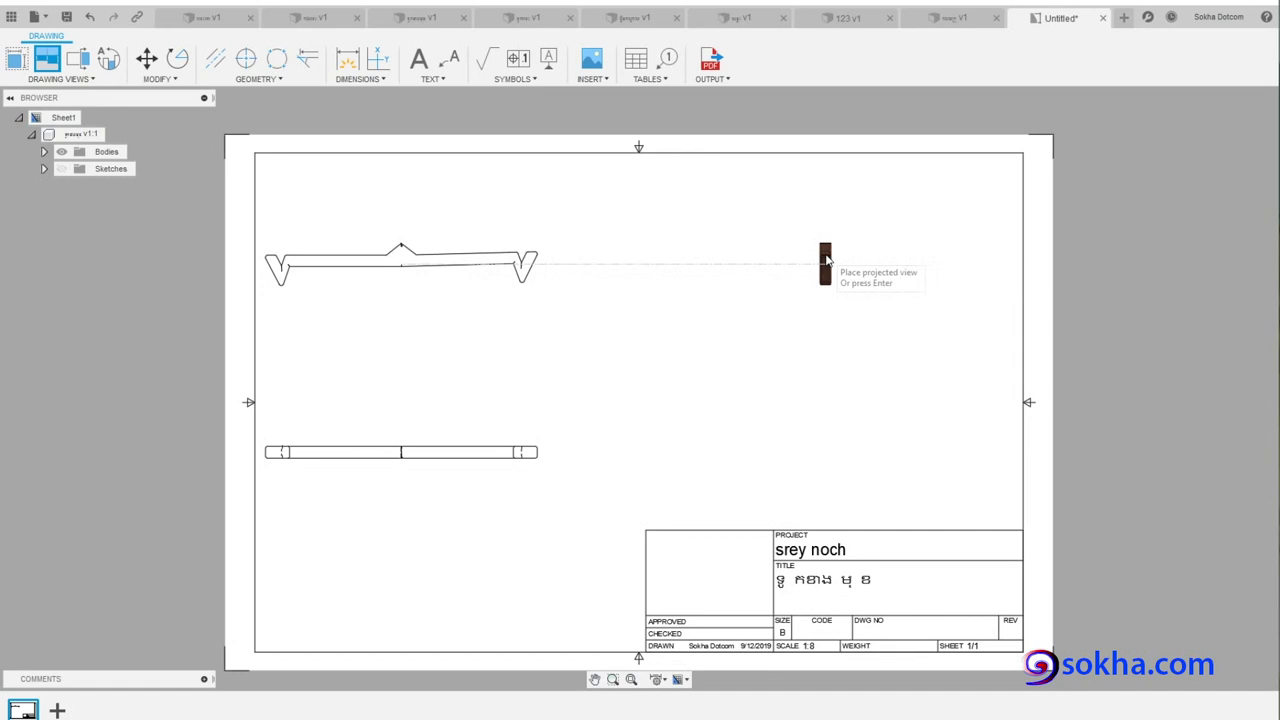
{"action": "key", "text": "Return"}
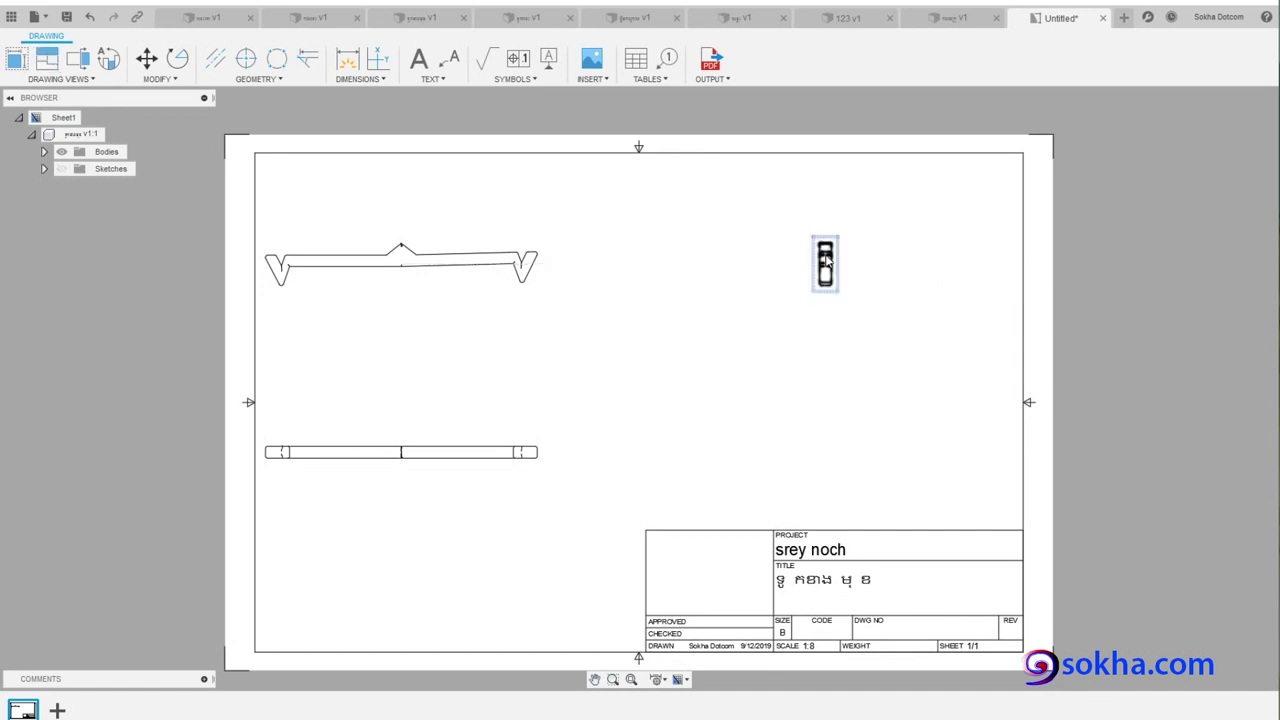
{"action": "left_click", "coordinate": [841, 212]}
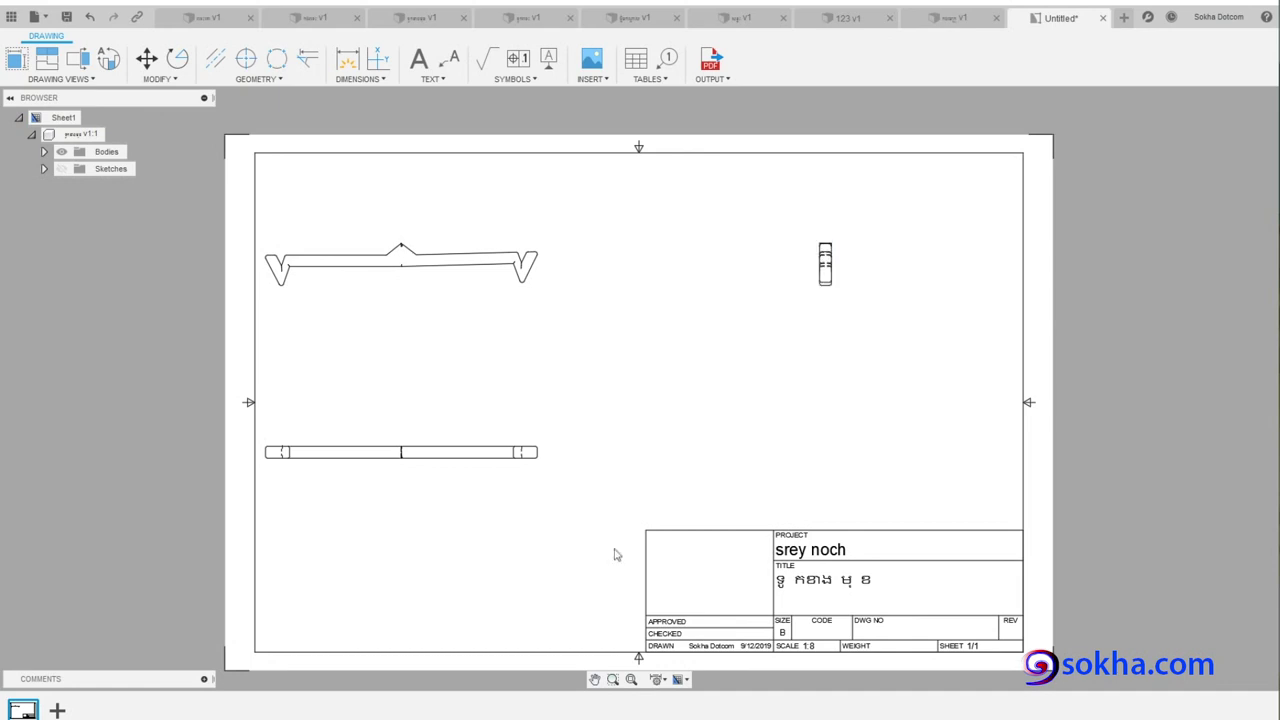
{"action": "left_click", "coordinate": [425, 18]}
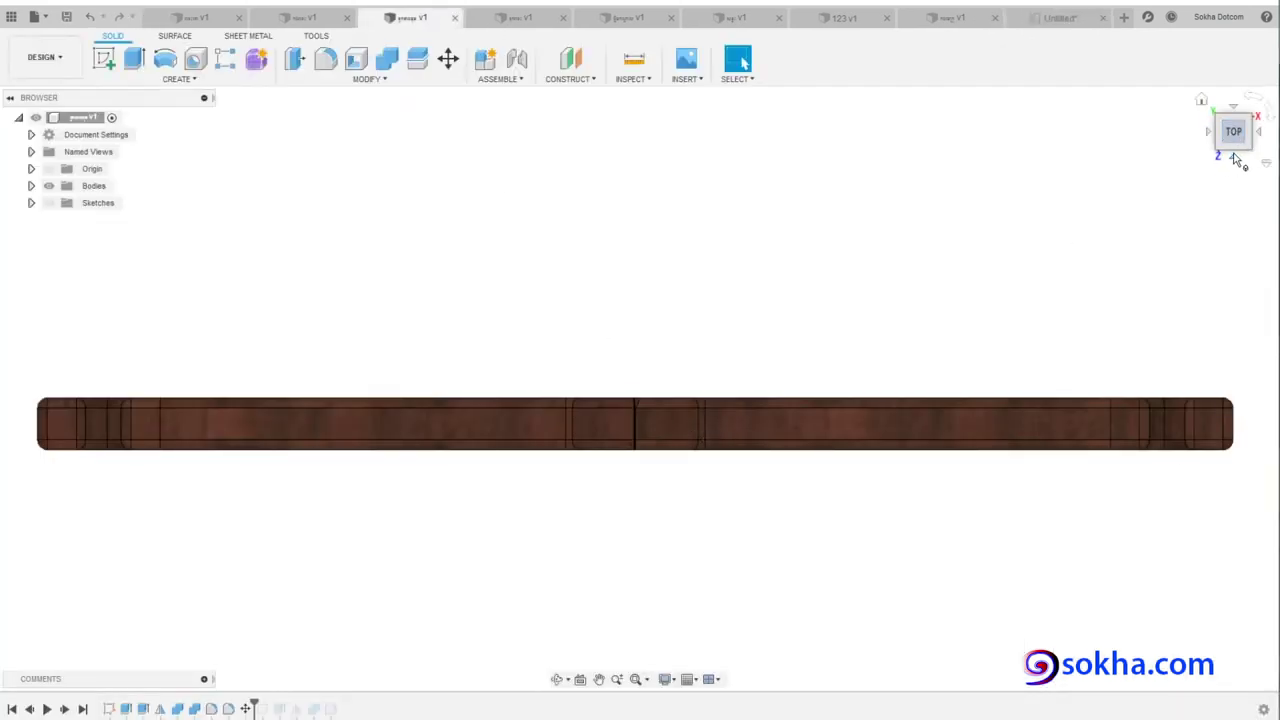
- View the yoke from its right end, front and top, glance at the drawing, then return
{"action": "left_click", "coordinate": [1232, 158]}
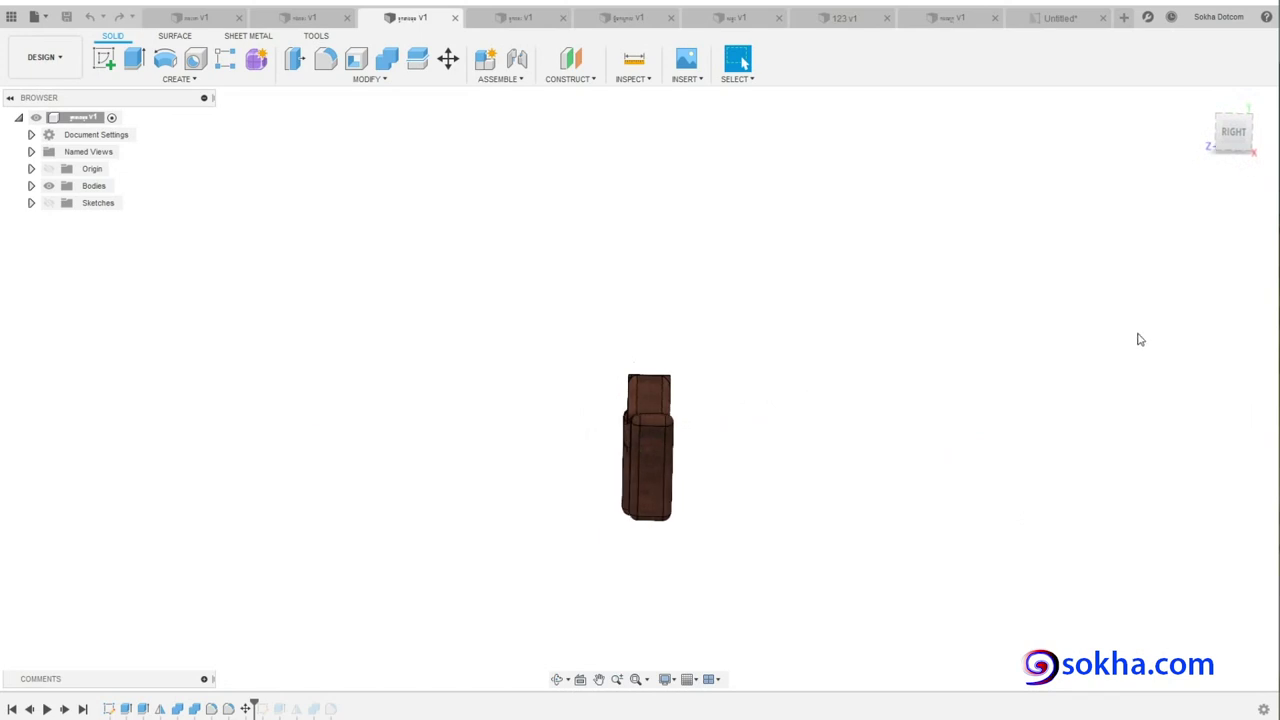
{"action": "left_click", "coordinate": [1233, 133]}
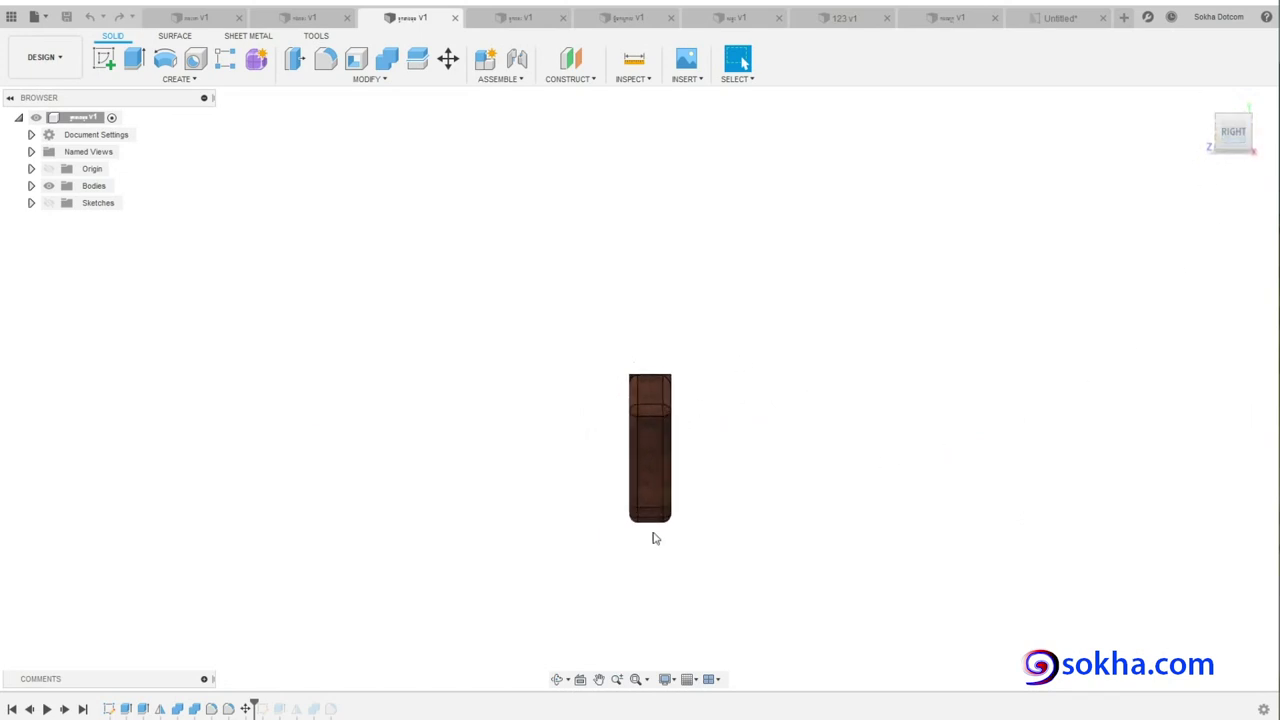
{"action": "key", "text": "F6"}
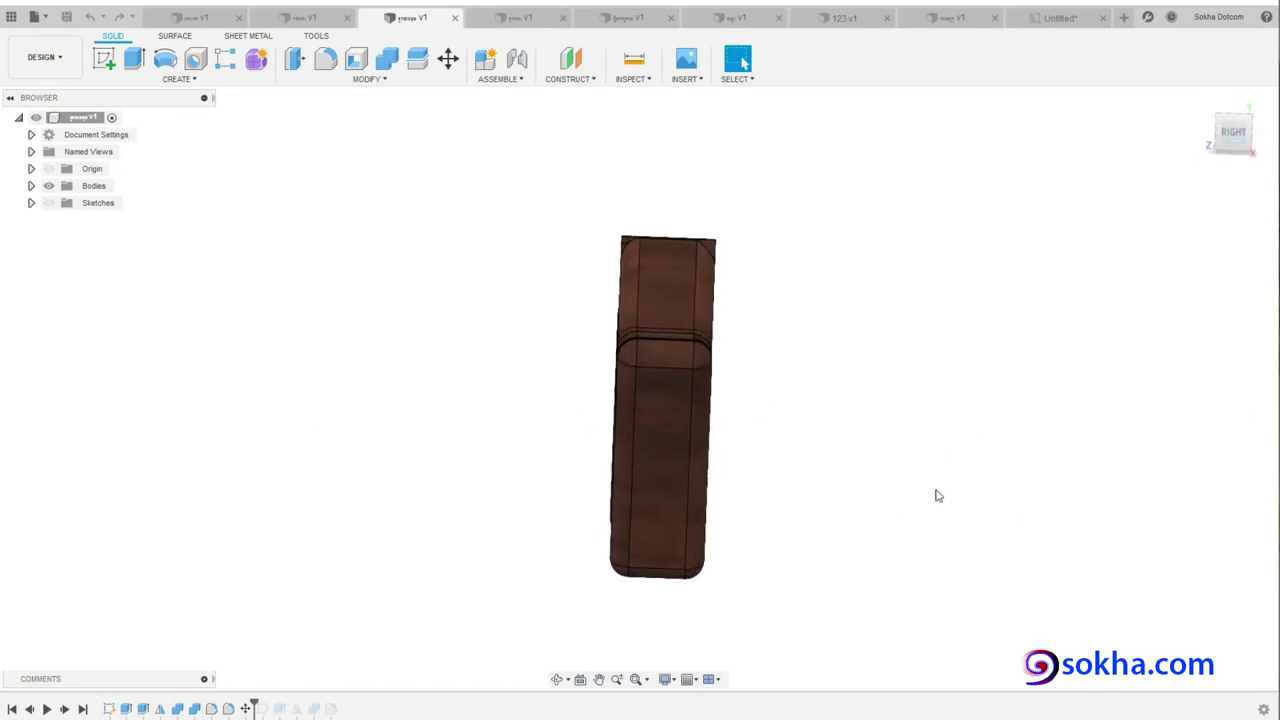
{"action": "left_click", "coordinate": [1233, 133]}
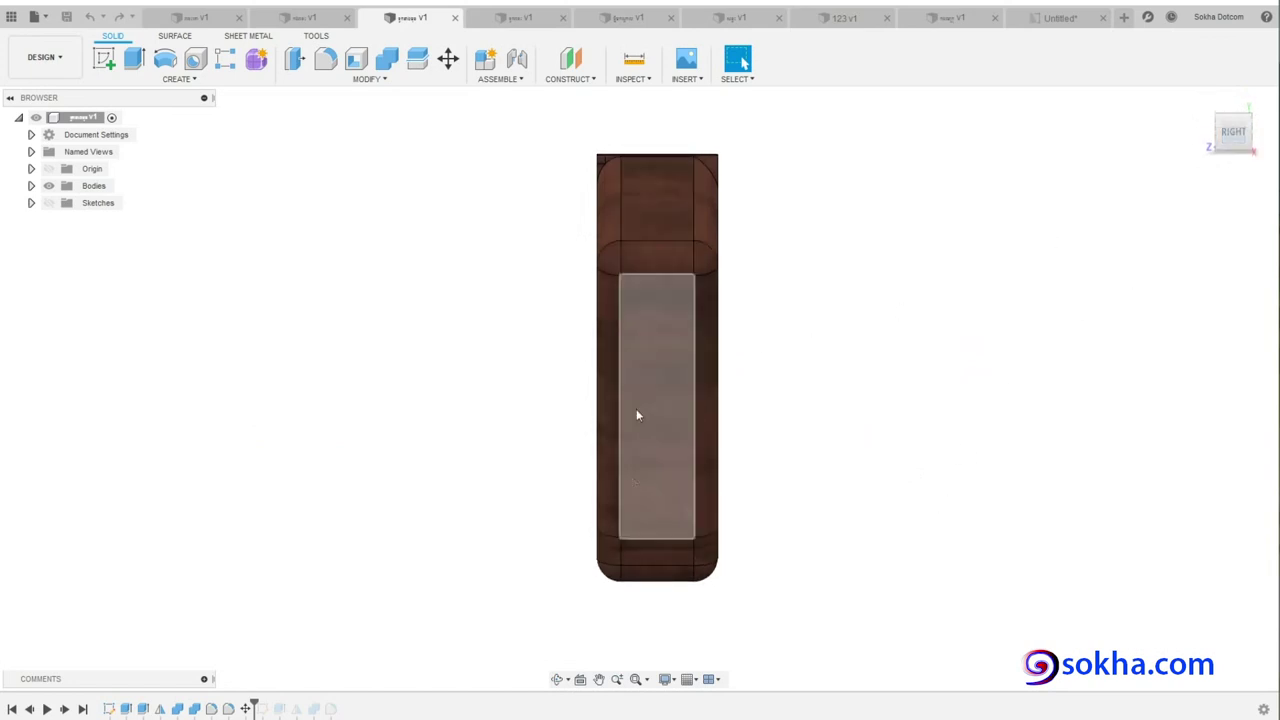
{"action": "mouse_move", "coordinate": [1232, 133]}
{"action": "left_click", "coordinate": [1209, 133]}
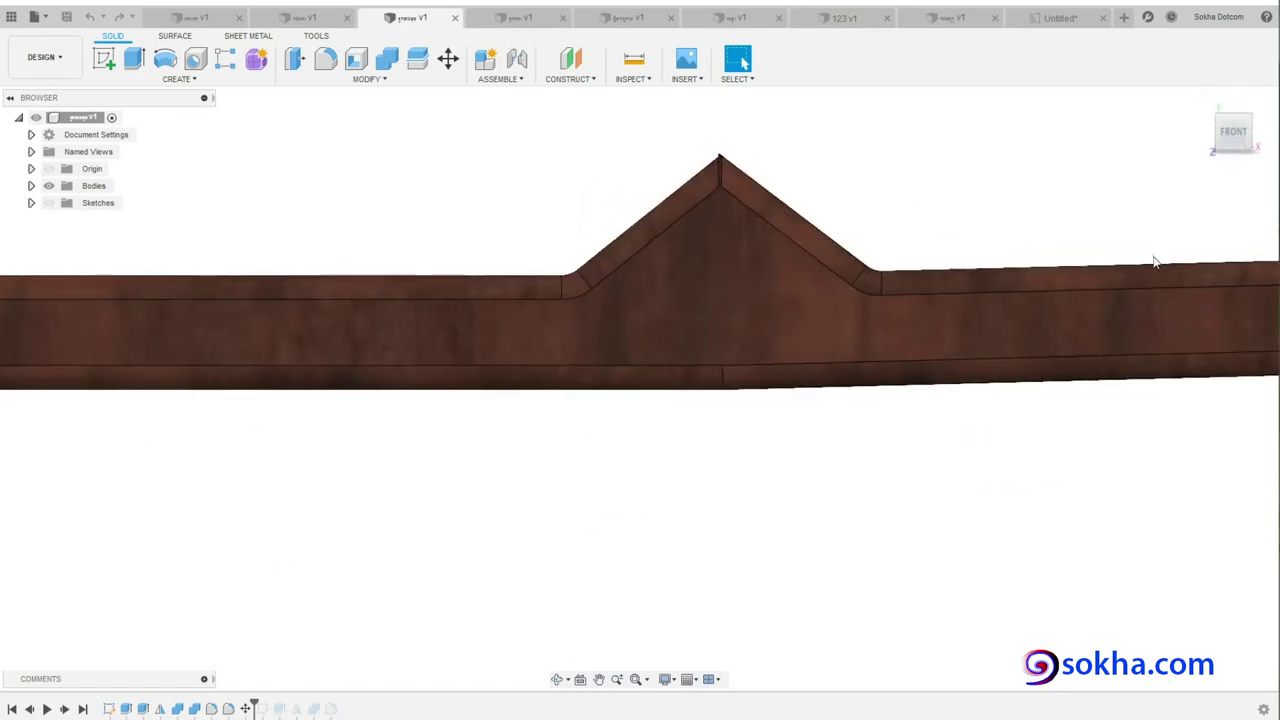
{"action": "scroll", "coordinate": [672, 571], "scroll_direction": "down", "scroll_amount": 4}
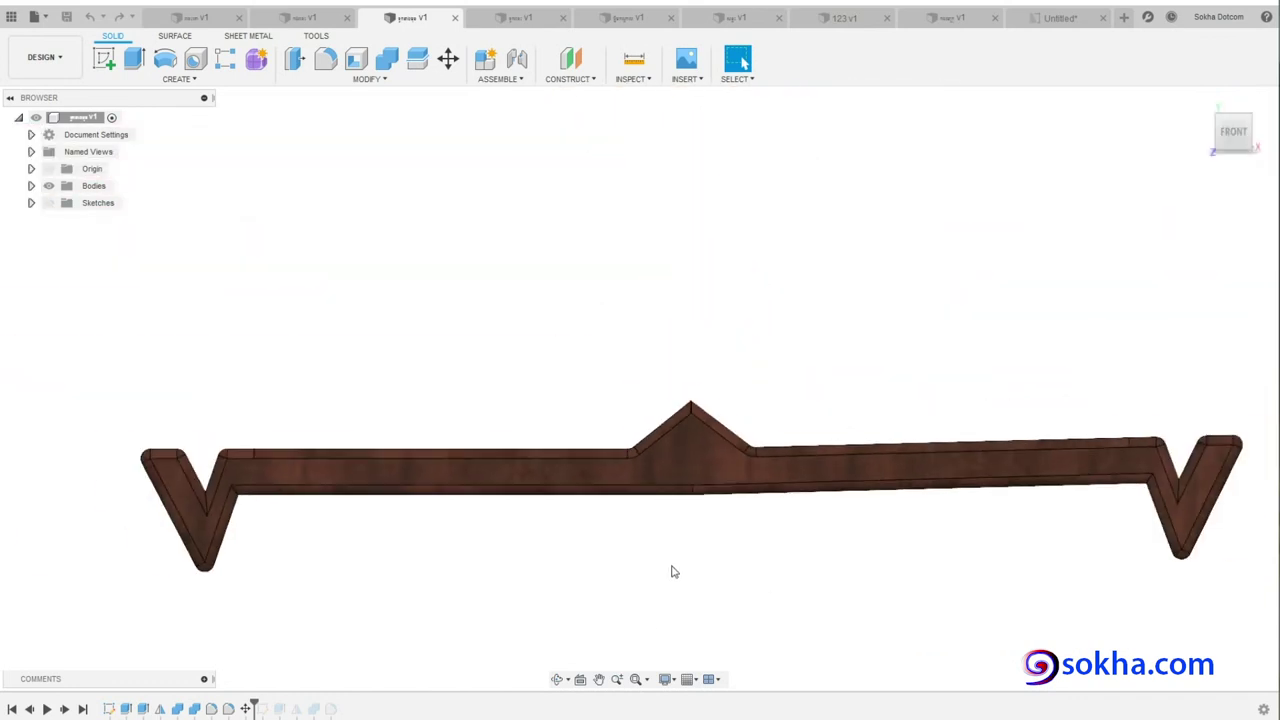
{"action": "left_click", "coordinate": [1234, 110]}
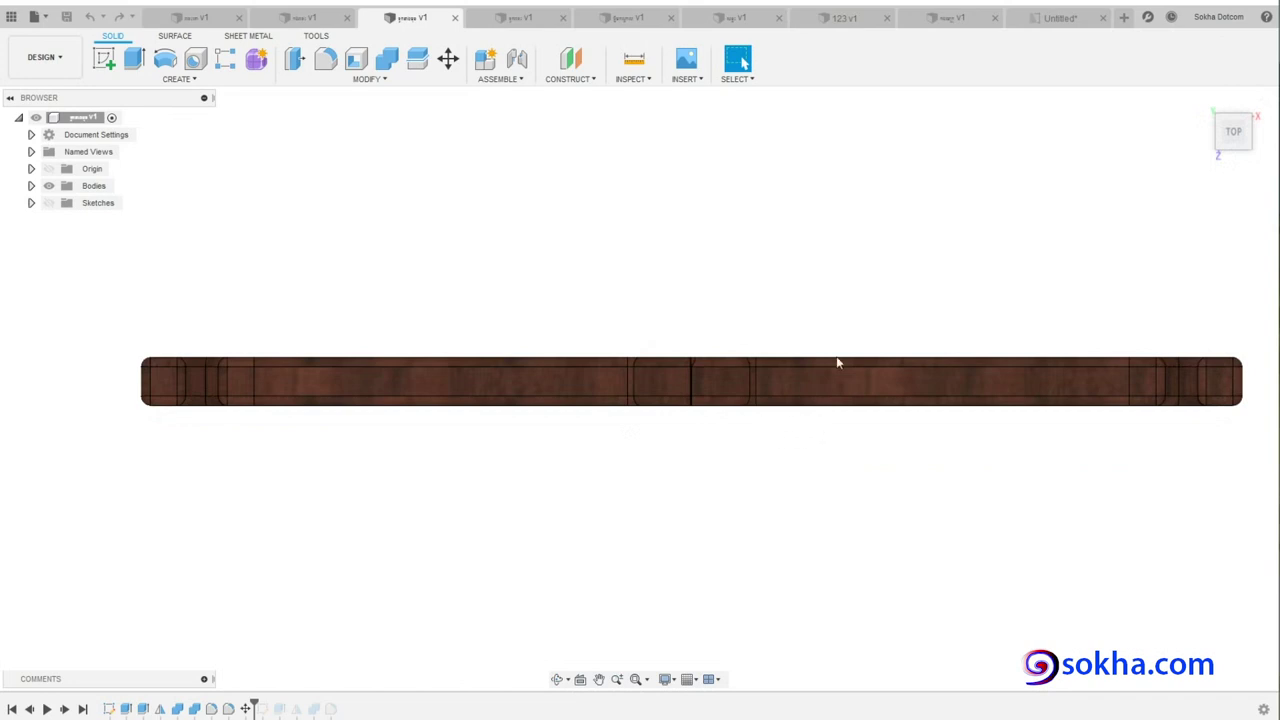
{"action": "left_click", "coordinate": [1060, 17]}
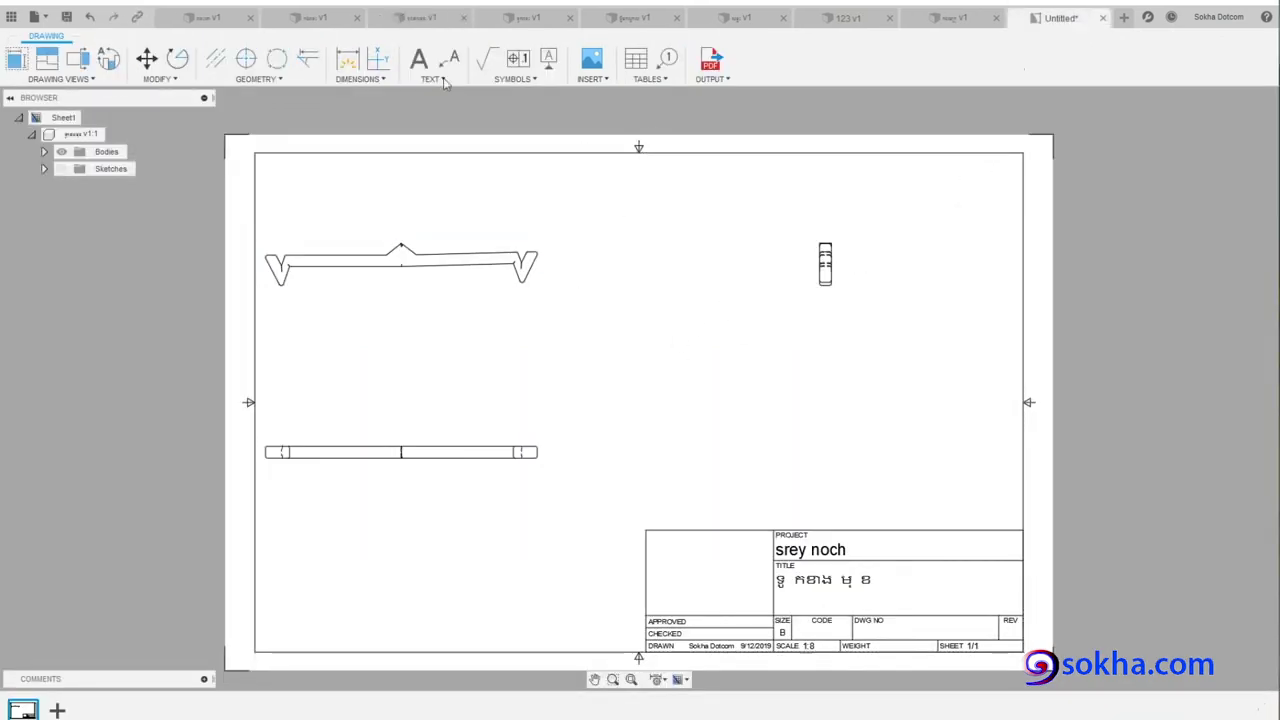
{"action": "left_click", "coordinate": [434, 17]}
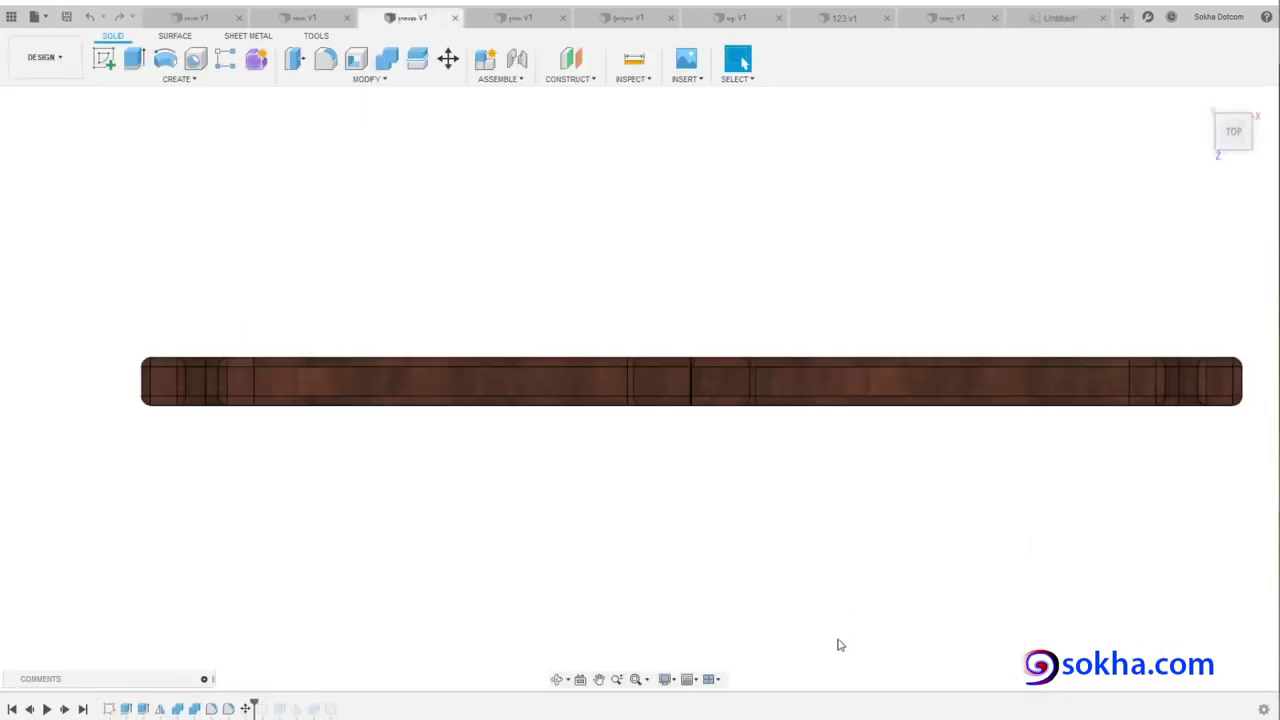
- Write 'isometric = 3D' on a new Notepad line, fixing stray characters, then return to the drawing
{"action": "left_click", "coordinate": [686, 431]}
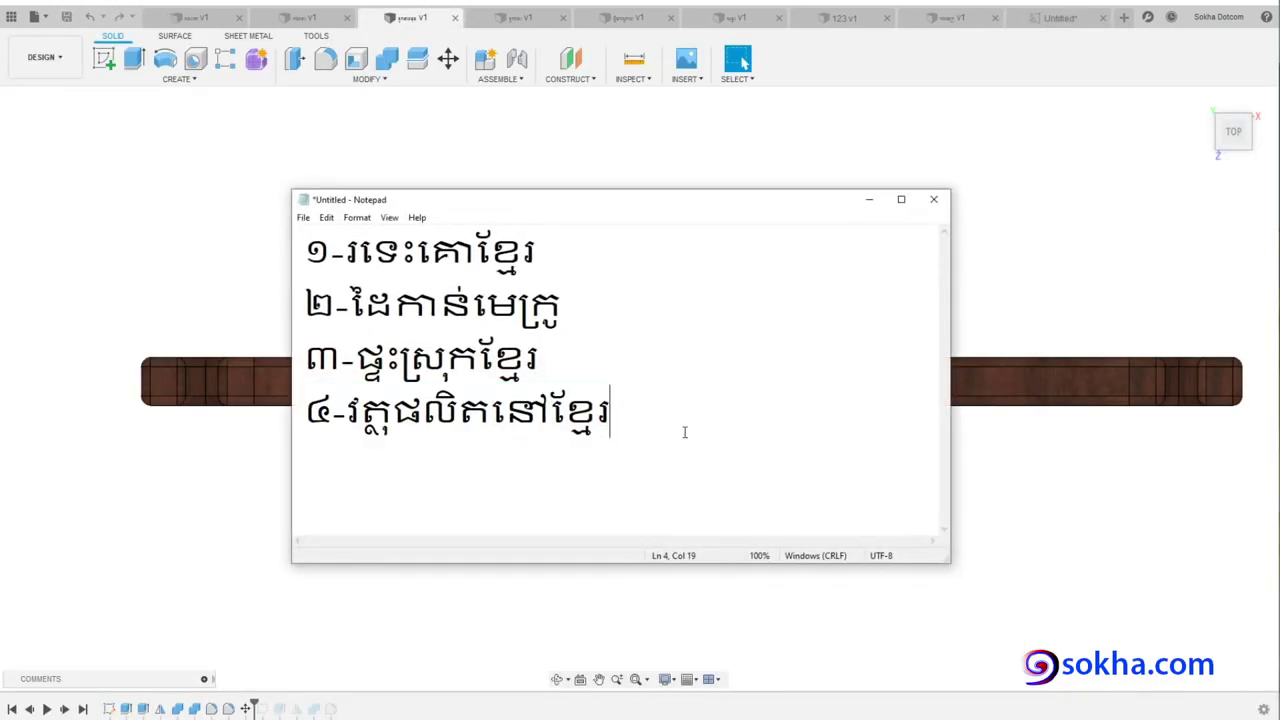
{"action": "key", "text": "Return"}
{"action": "type", "text": "ិ"}
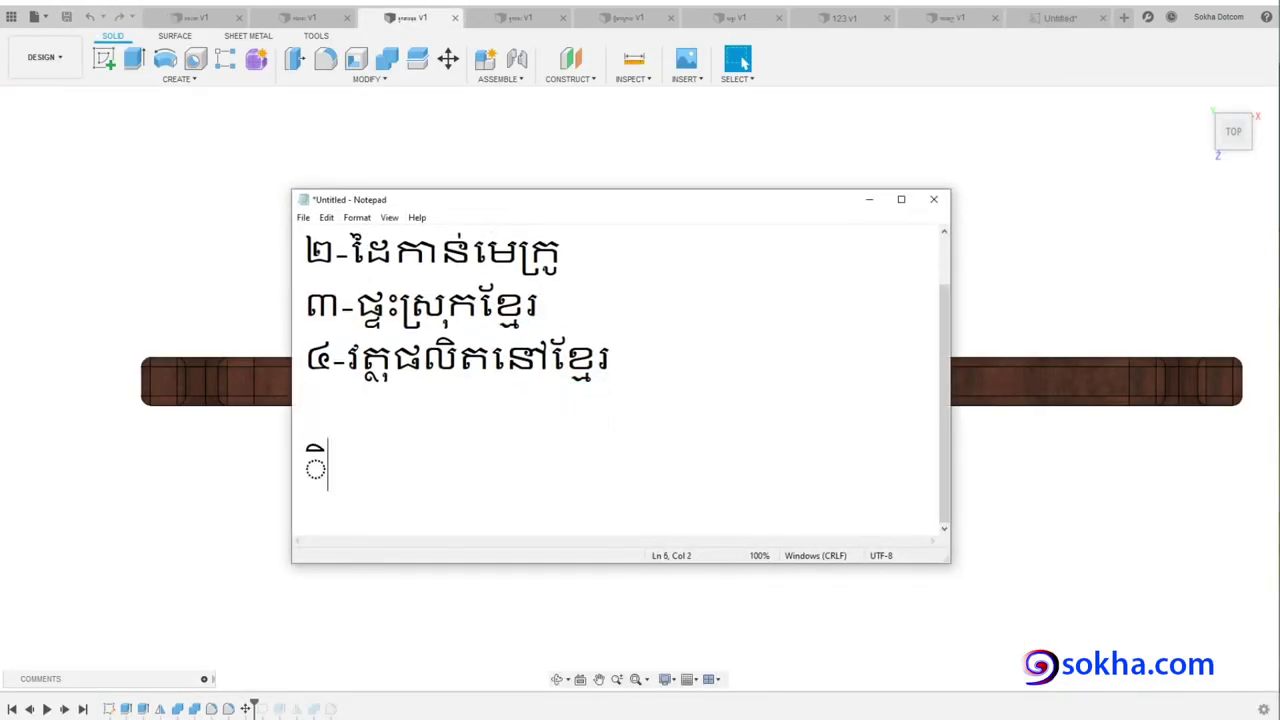
{"action": "key", "text": "BackSpace"}
{"action": "type", "text": "IS"}
{"action": "key", "text": "BackSpace"}
{"action": "key", "text": "BackSpace"}
{"action": "type", "text": "isomet"}
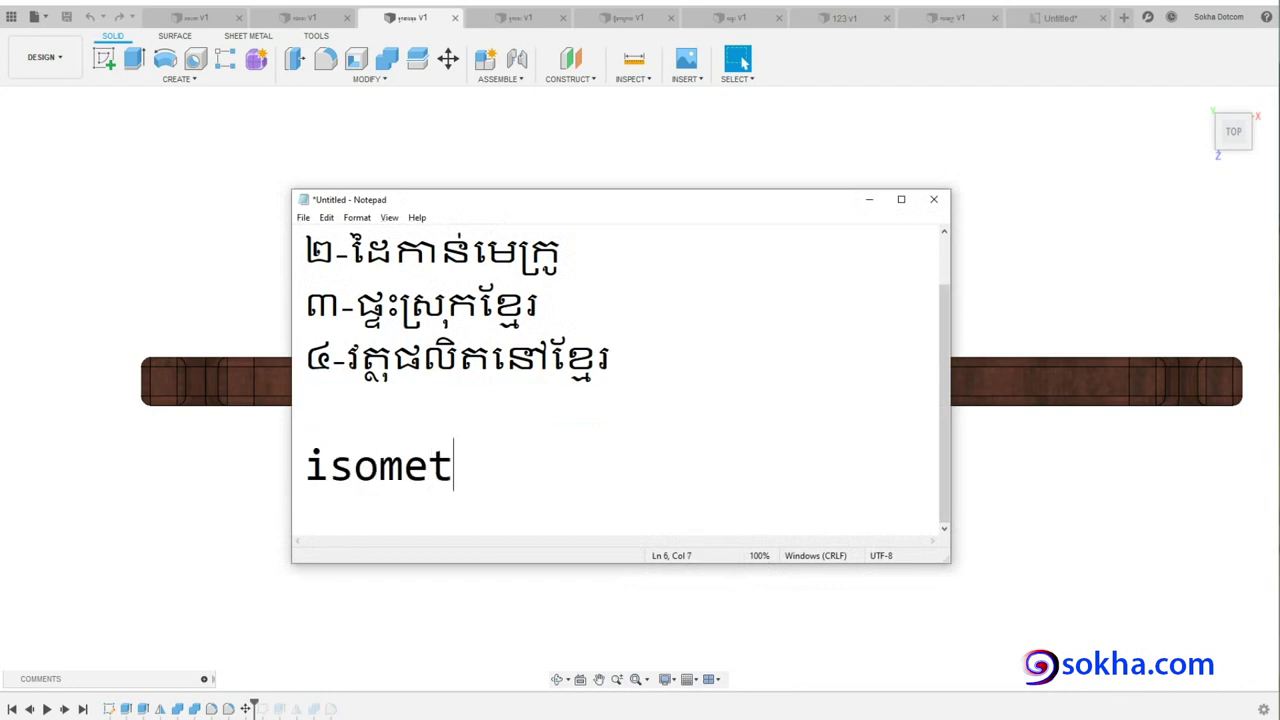
{"action": "type", "text": "ric"}
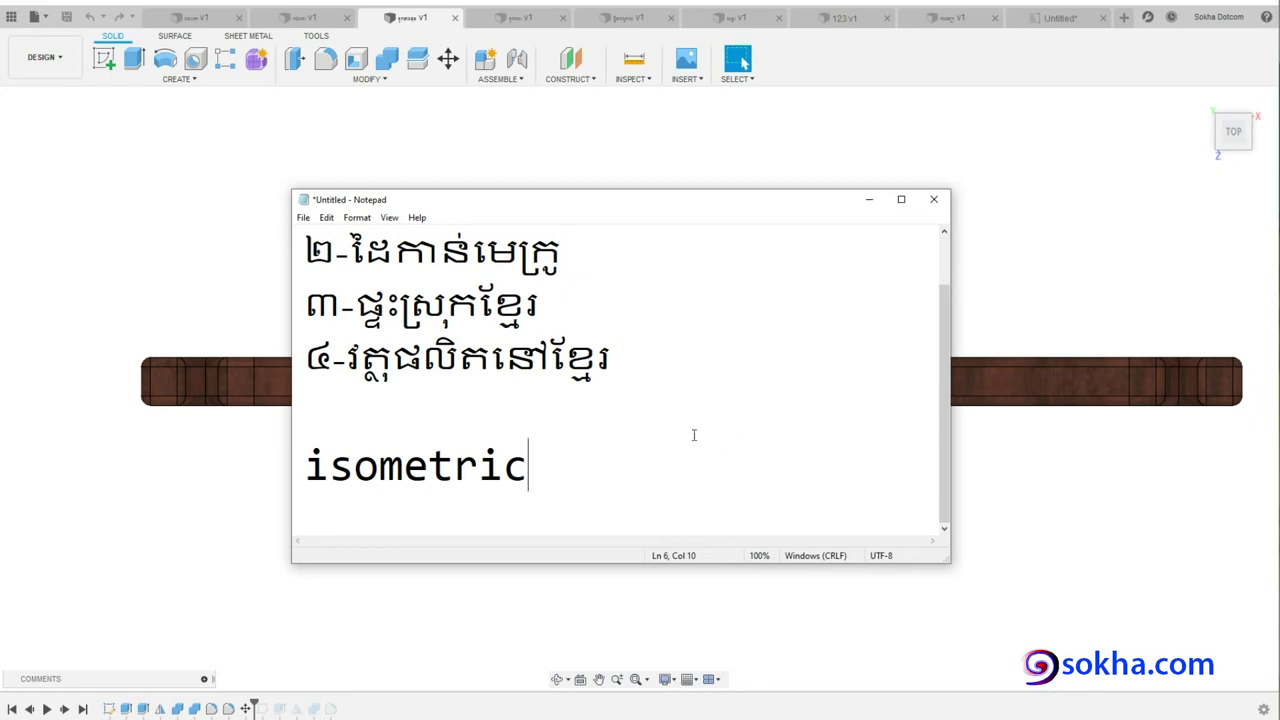
{"action": "type", "text": " = 3D"}
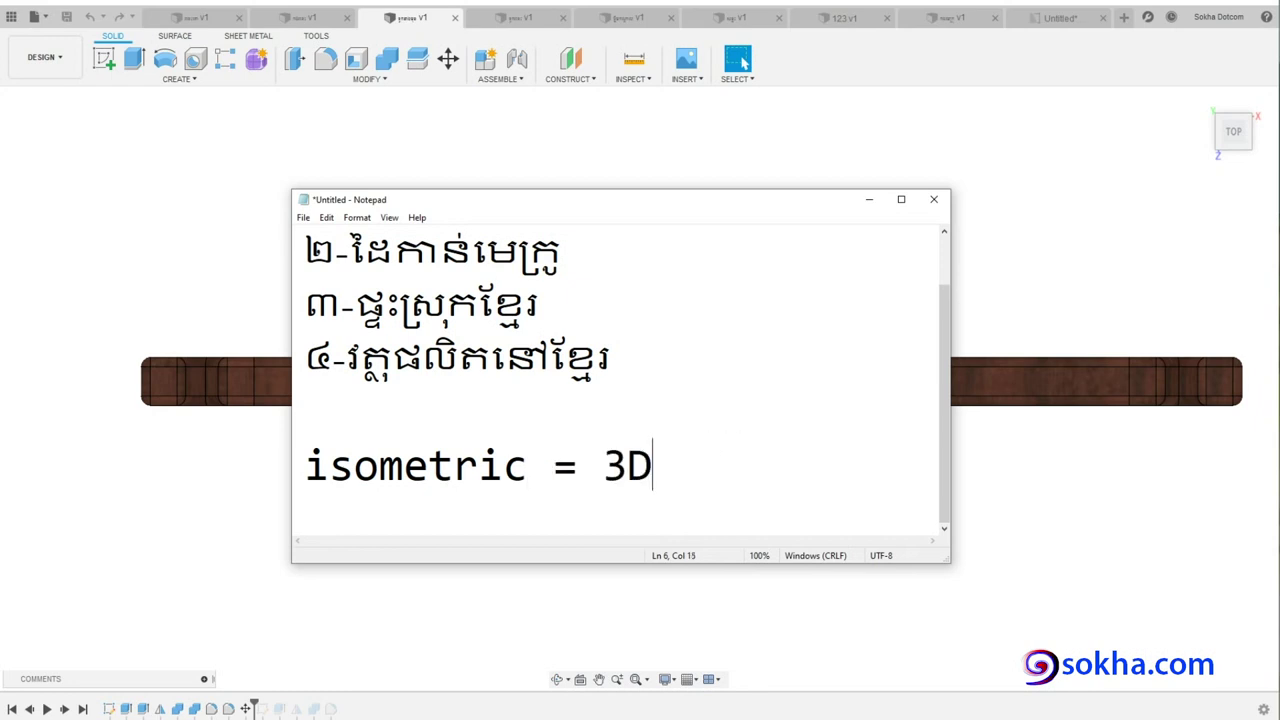
{"action": "left_click", "coordinate": [1060, 17]}
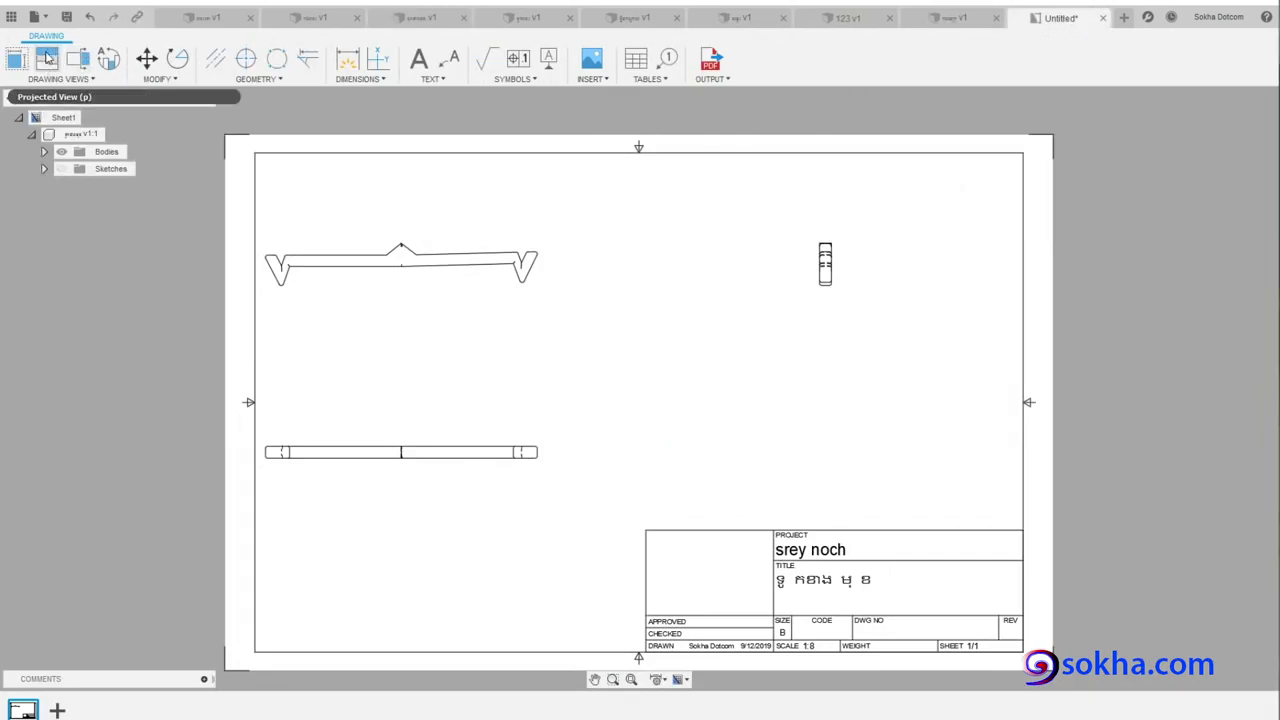
- Project an isometric view from the front view at the sheet's centre-right, below the side view
{"action": "left_click", "coordinate": [46, 61]}
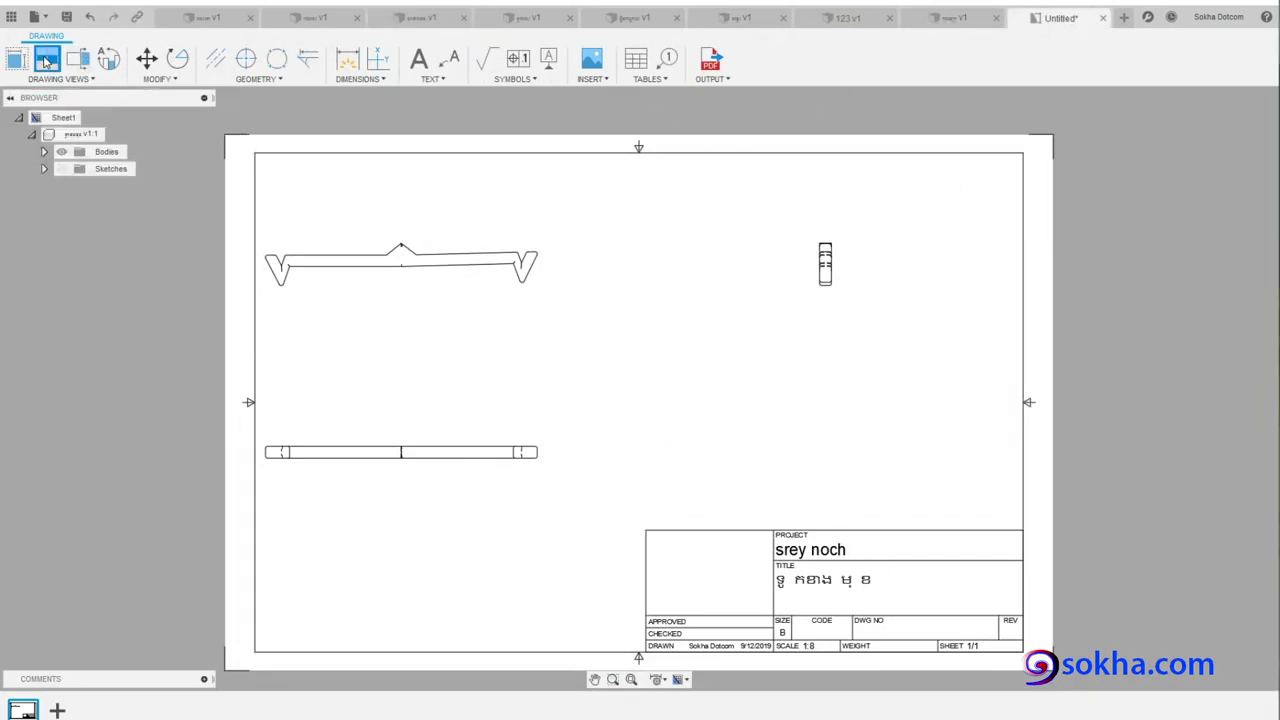
{"action": "left_click", "coordinate": [402, 262]}
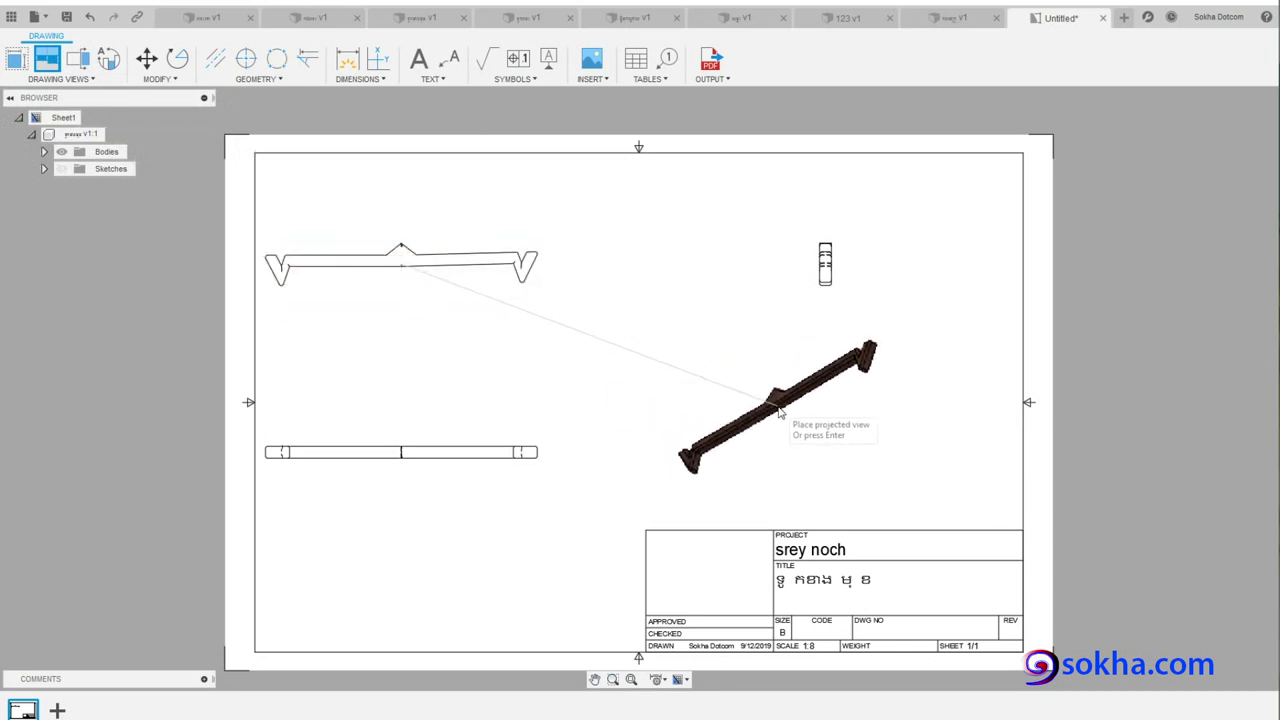
{"action": "left_click", "coordinate": [778, 410]}
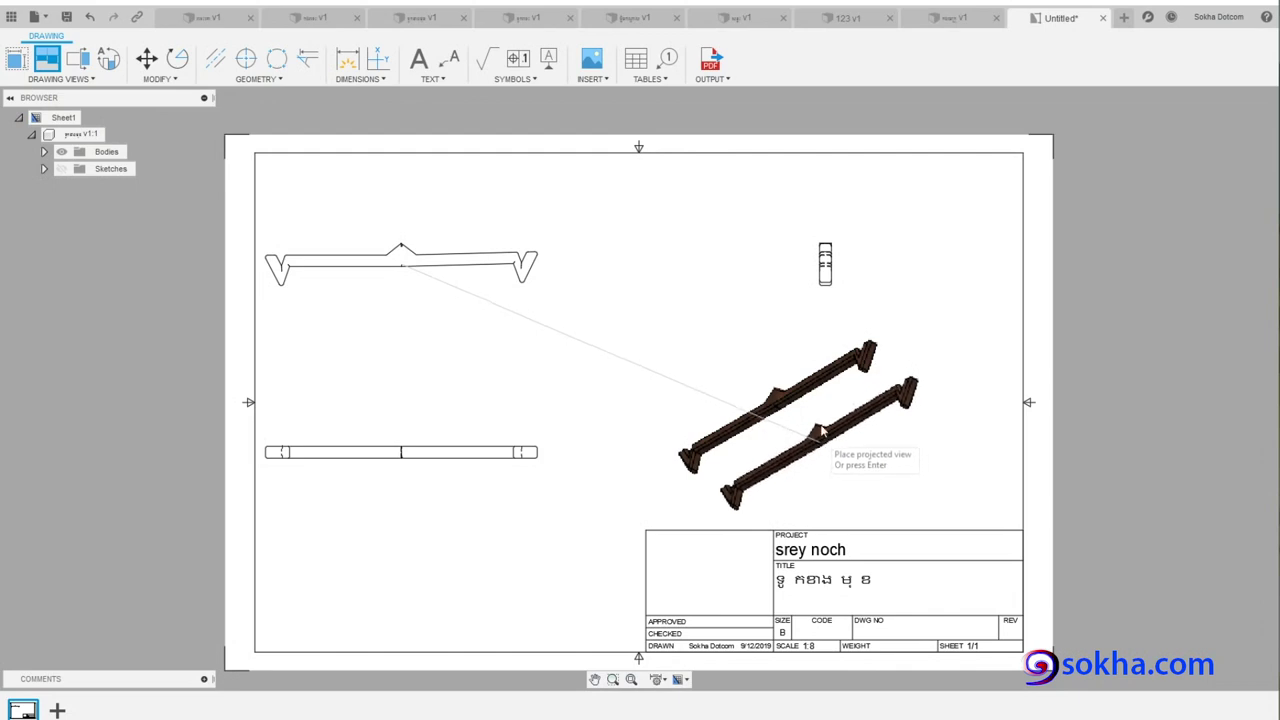
{"action": "key", "text": "Return"}
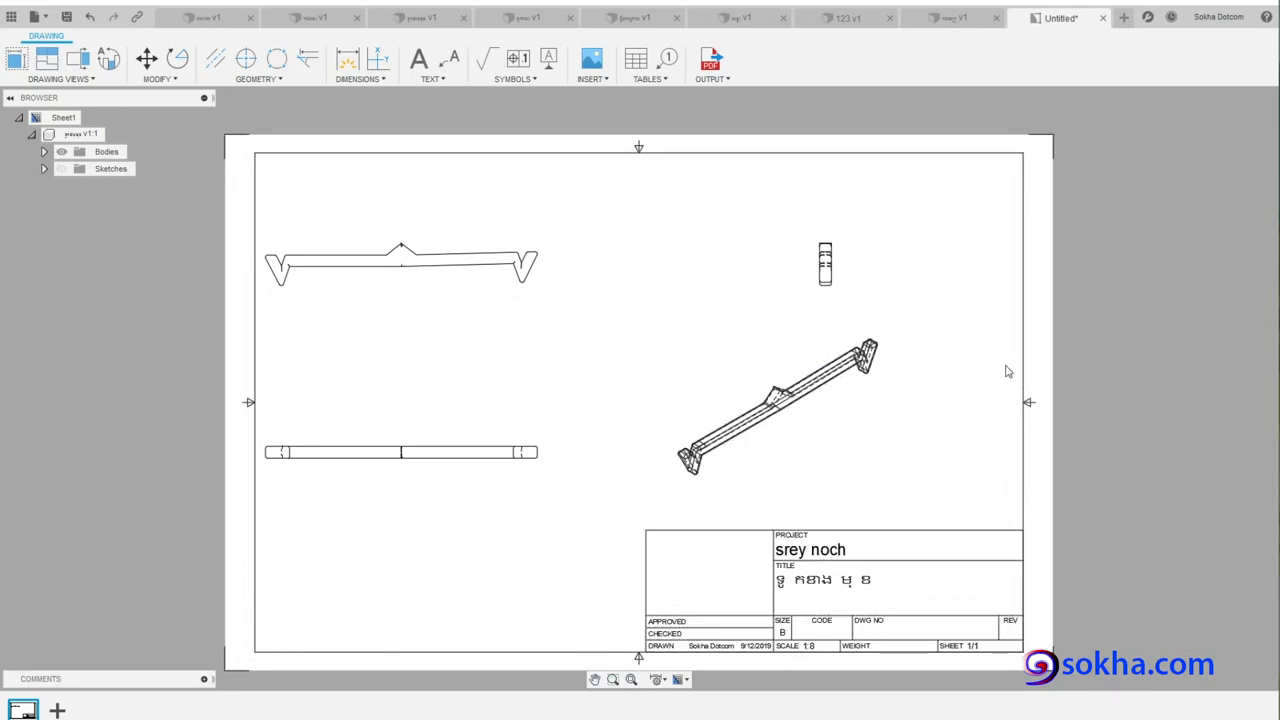
{"action": "scroll", "coordinate": [848, 437], "scroll_direction": "down", "scroll_amount": 1}
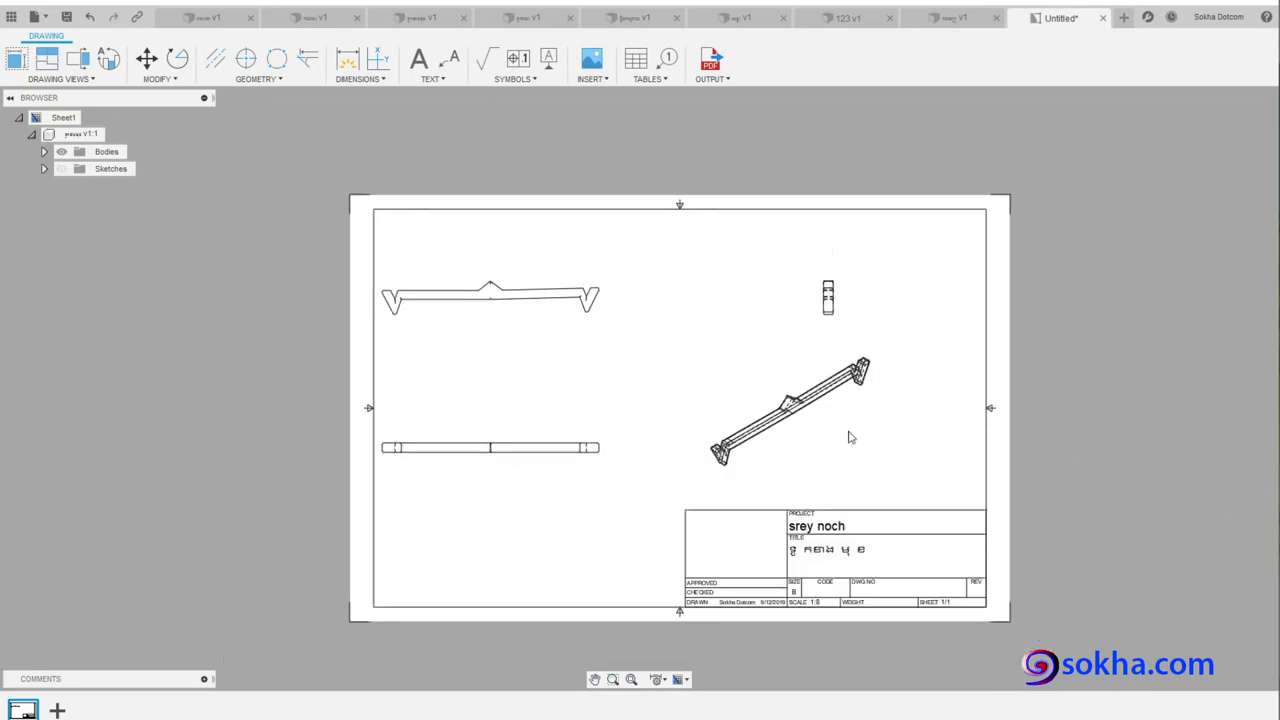
{"action": "scroll", "coordinate": [848, 437], "scroll_direction": "up", "scroll_amount": 2}
{"action": "scroll", "coordinate": [848, 437], "scroll_direction": "up", "scroll_amount": 3}
{"action": "scroll", "coordinate": [848, 437], "scroll_direction": "up", "scroll_amount": 1}
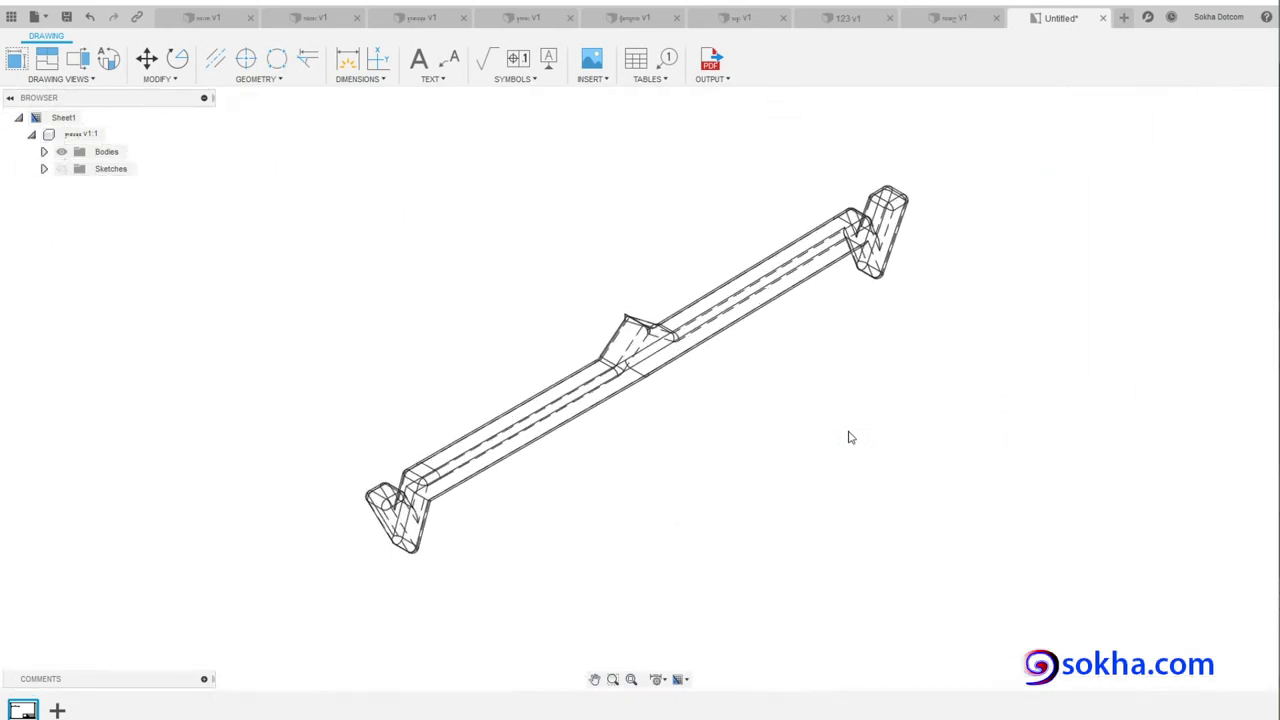
{"action": "scroll", "coordinate": [848, 437], "scroll_direction": "up", "scroll_amount": 1}
{"action": "scroll", "coordinate": [848, 437], "scroll_direction": "up", "scroll_amount": 1}
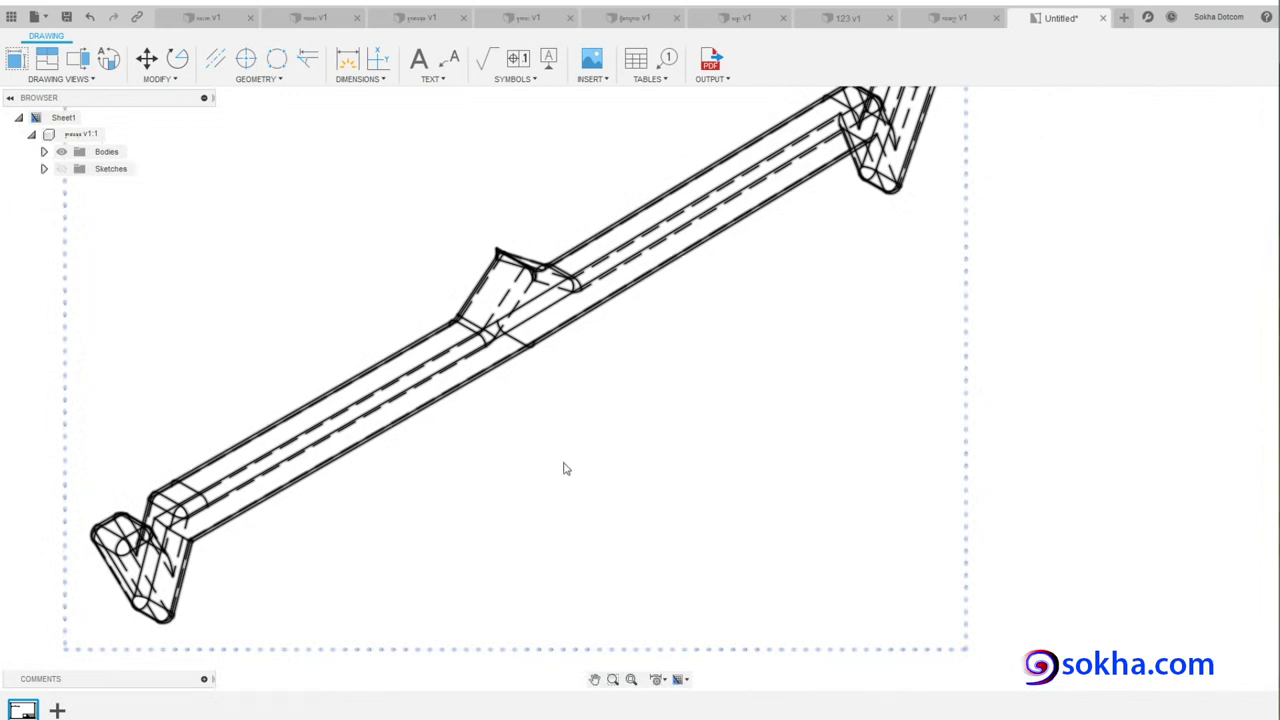
{"action": "scroll", "coordinate": [643, 516], "scroll_direction": "down", "scroll_amount": 2}
{"action": "scroll", "coordinate": [643, 516], "scroll_direction": "down", "scroll_amount": 2}
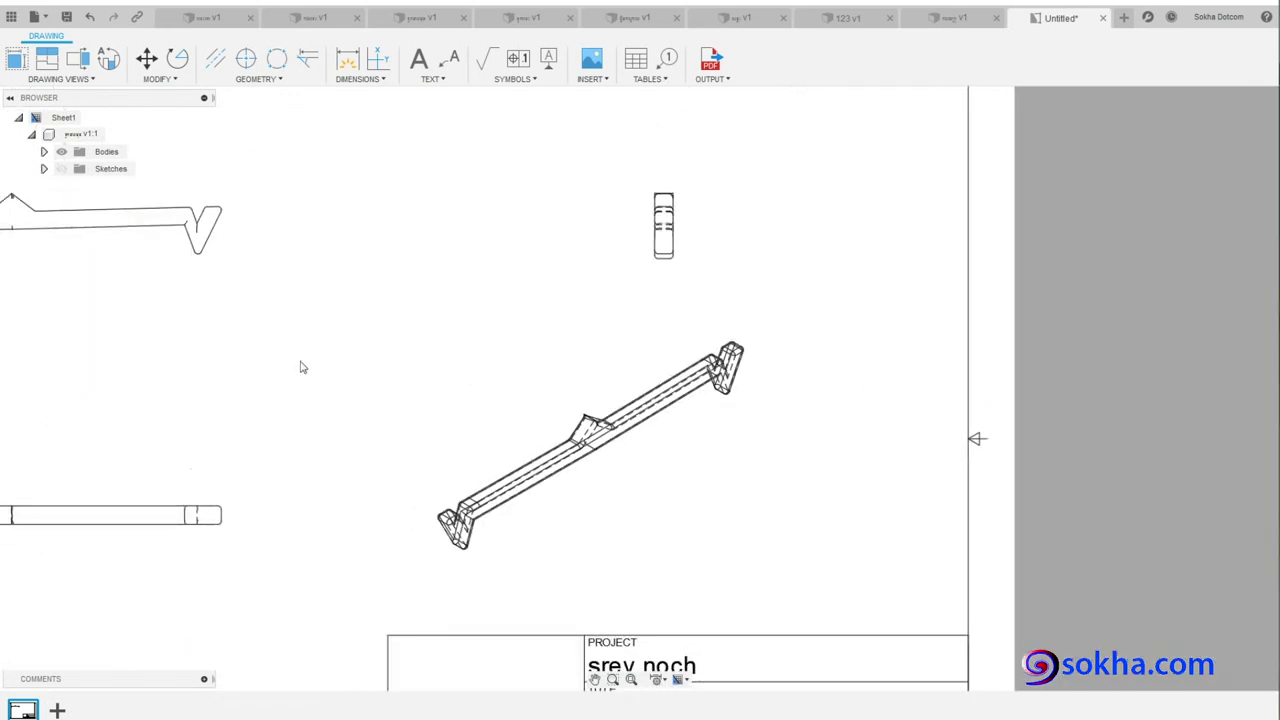
{"action": "mouse_move", "coordinate": [300, 363]}
{"action": "middle_mouse_down"}
{"action": "mouse_move", "coordinate": [418, 330]}
{"action": "mouse_move", "coordinate": [620, 408]}
{"action": "middle_mouse_up"}
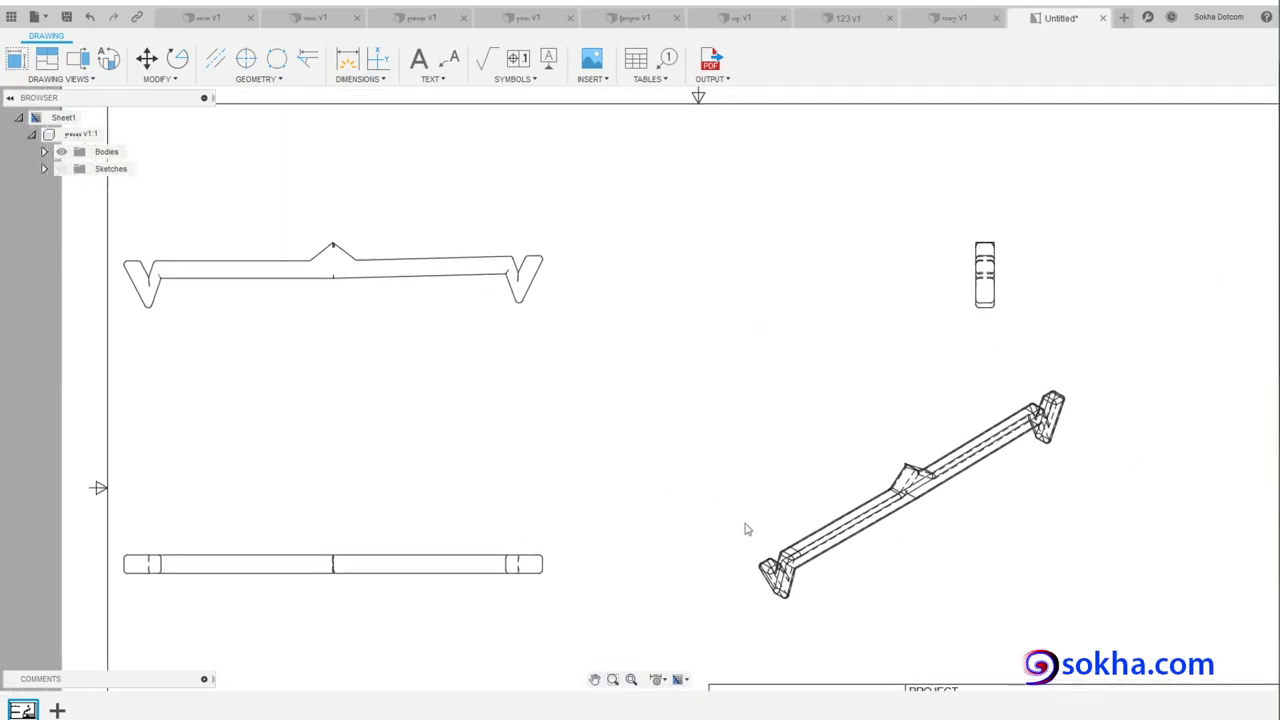
{"action": "scroll", "coordinate": [681, 410], "scroll_direction": "up", "scroll_amount": 2}
{"action": "scroll", "coordinate": [681, 410], "scroll_direction": "down", "scroll_amount": 3}
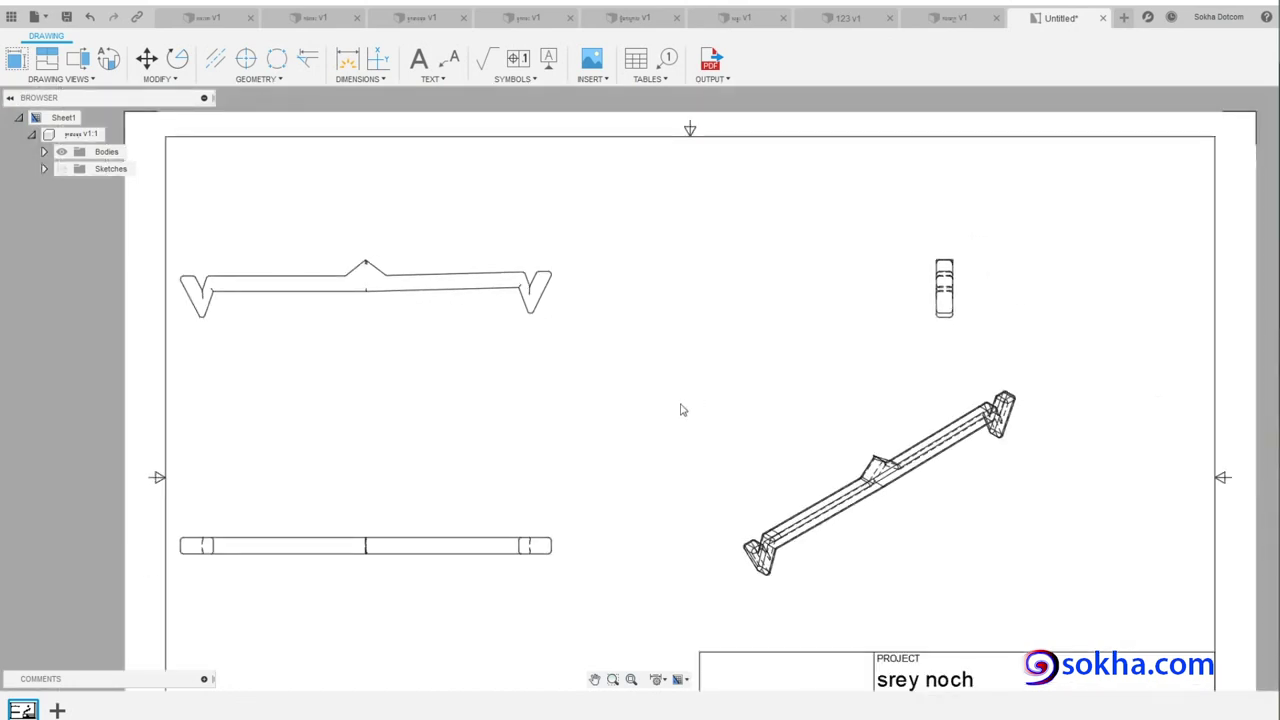
{"action": "scroll", "coordinate": [681, 410], "scroll_direction": "down", "scroll_amount": 2}
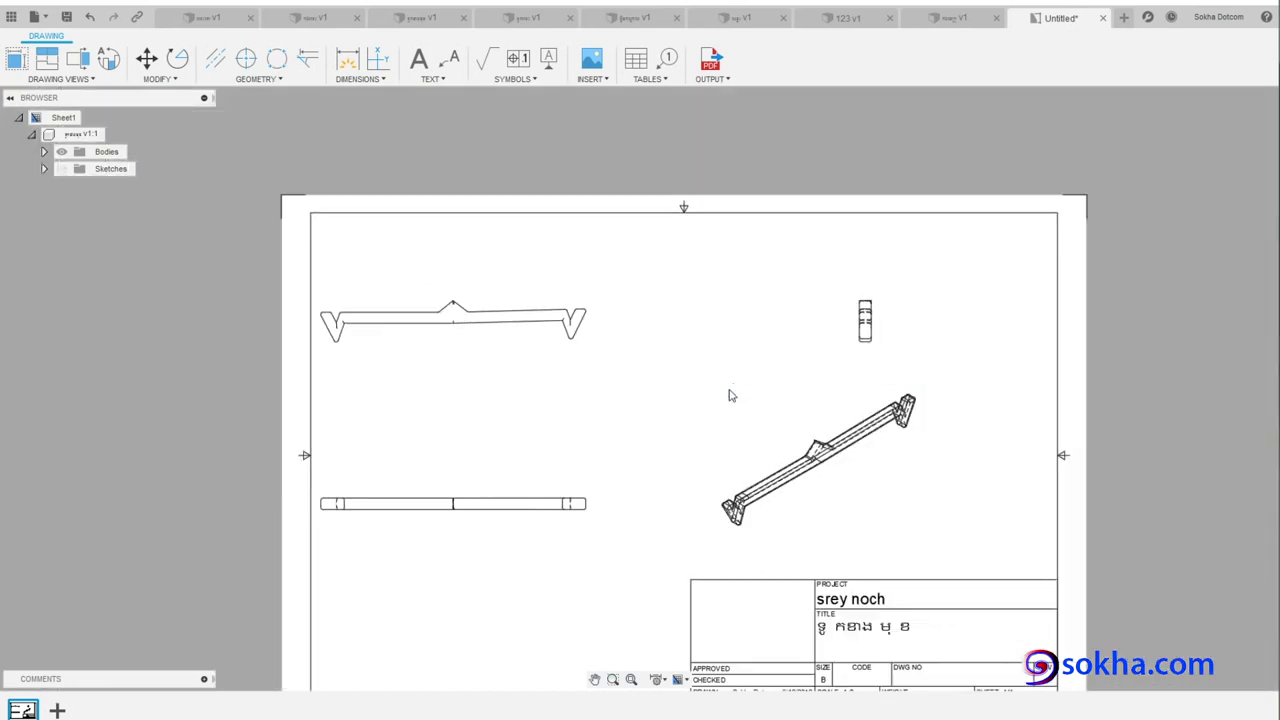
{"action": "key", "text": "F6"}
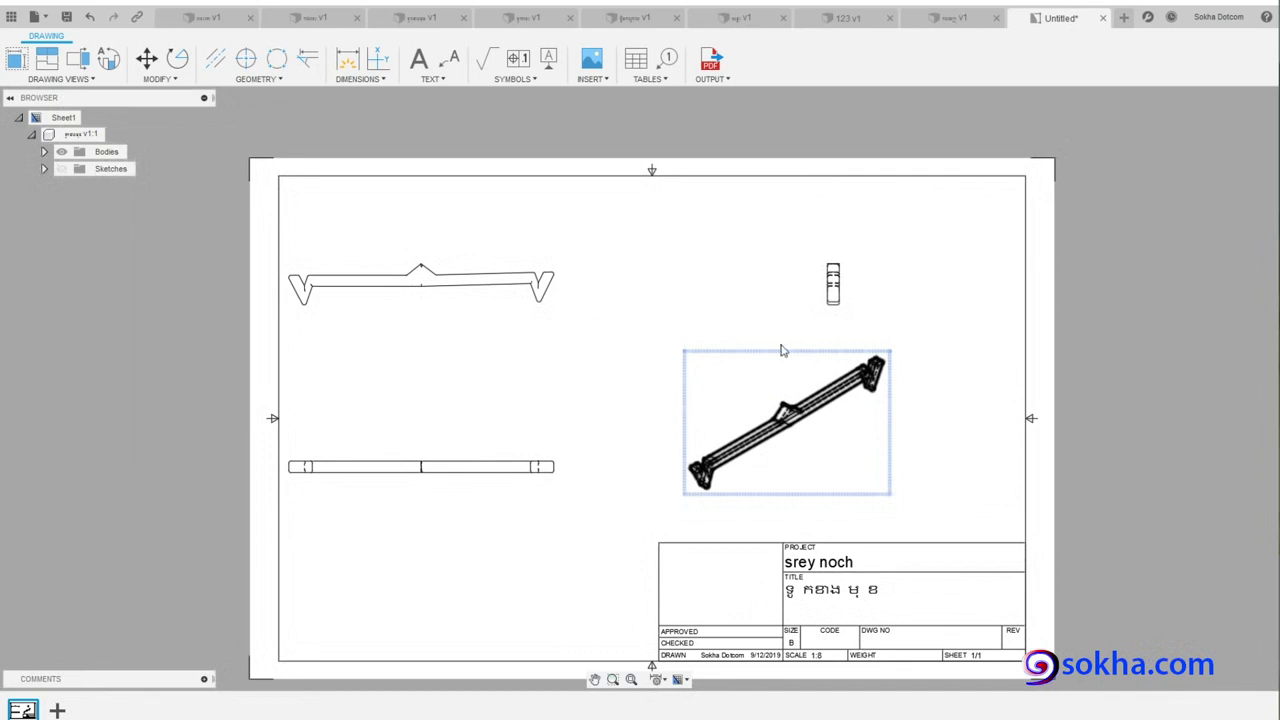
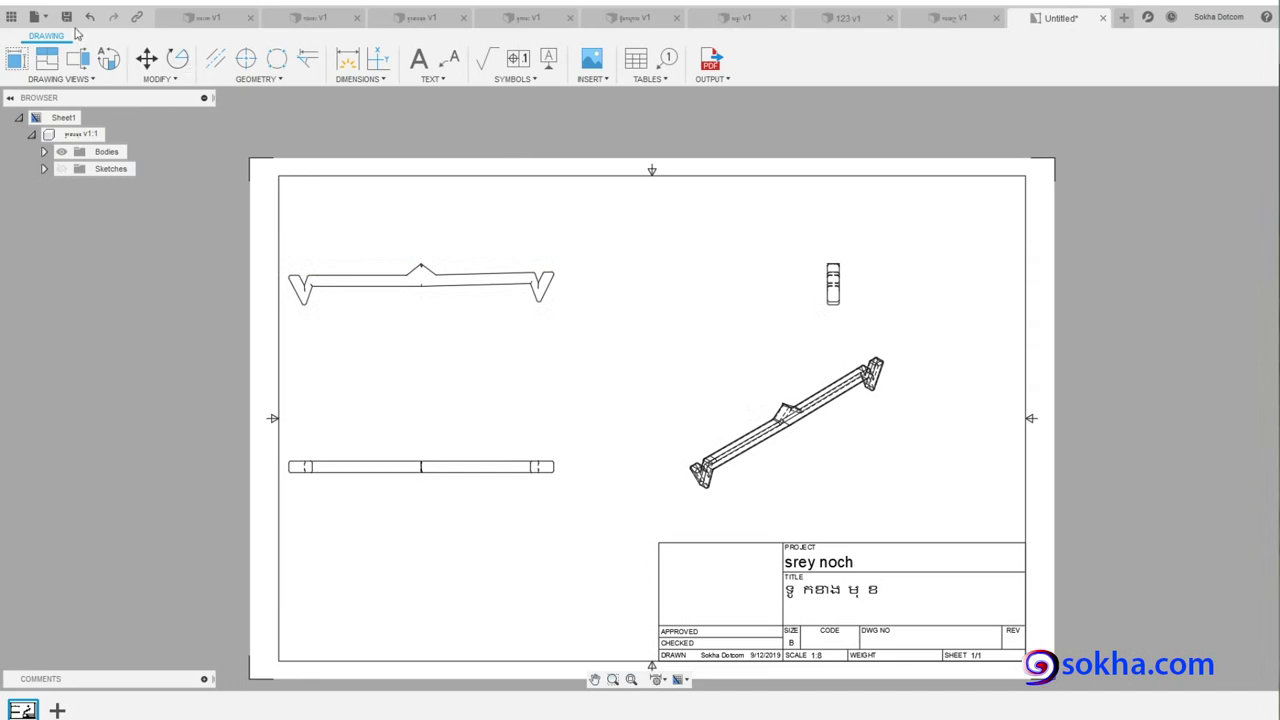
- Save the drawing under the name cow_cart_tut
{"action": "left_click", "coordinate": [36, 17]}
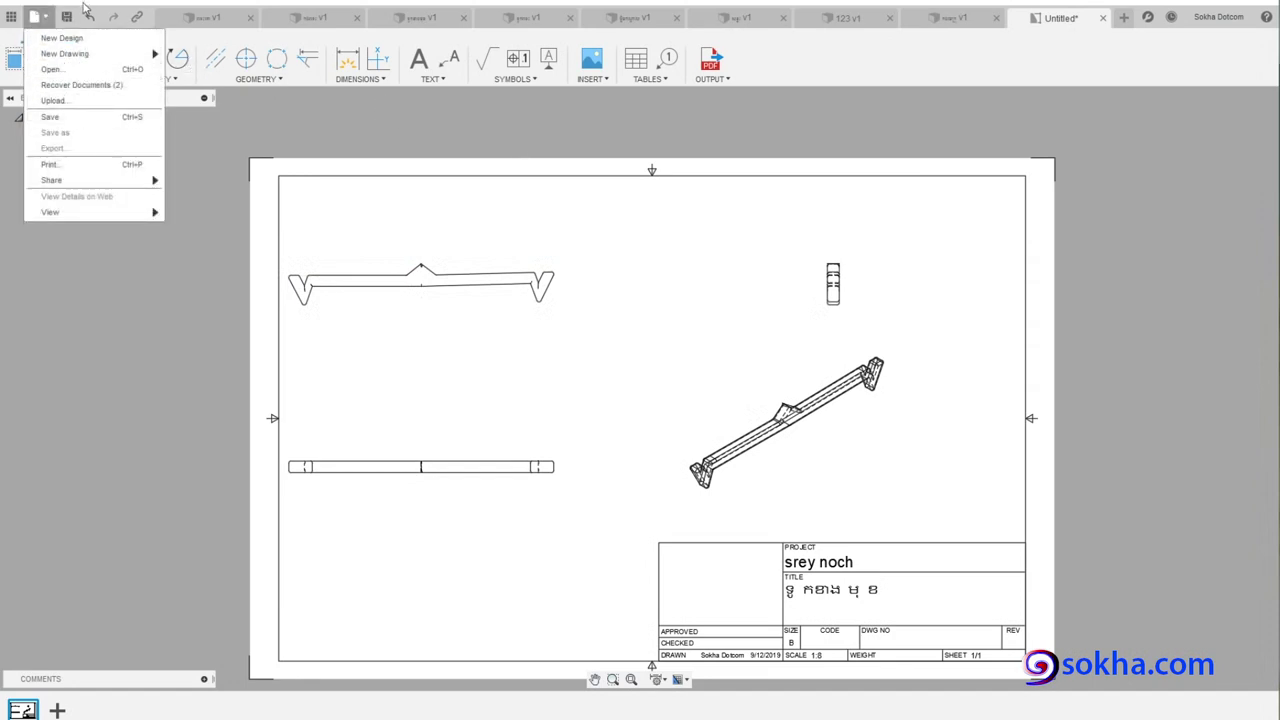
{"action": "left_click", "coordinate": [67, 19]}
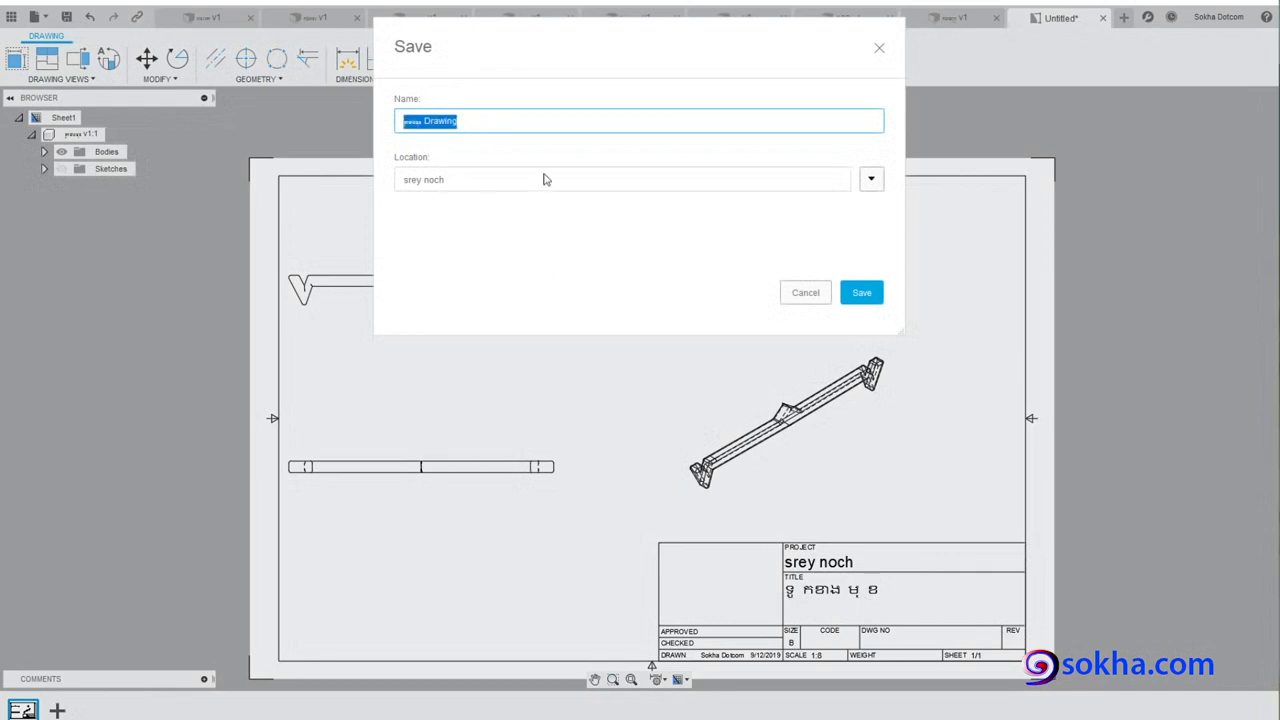
{"action": "type", "text": "ទ"}
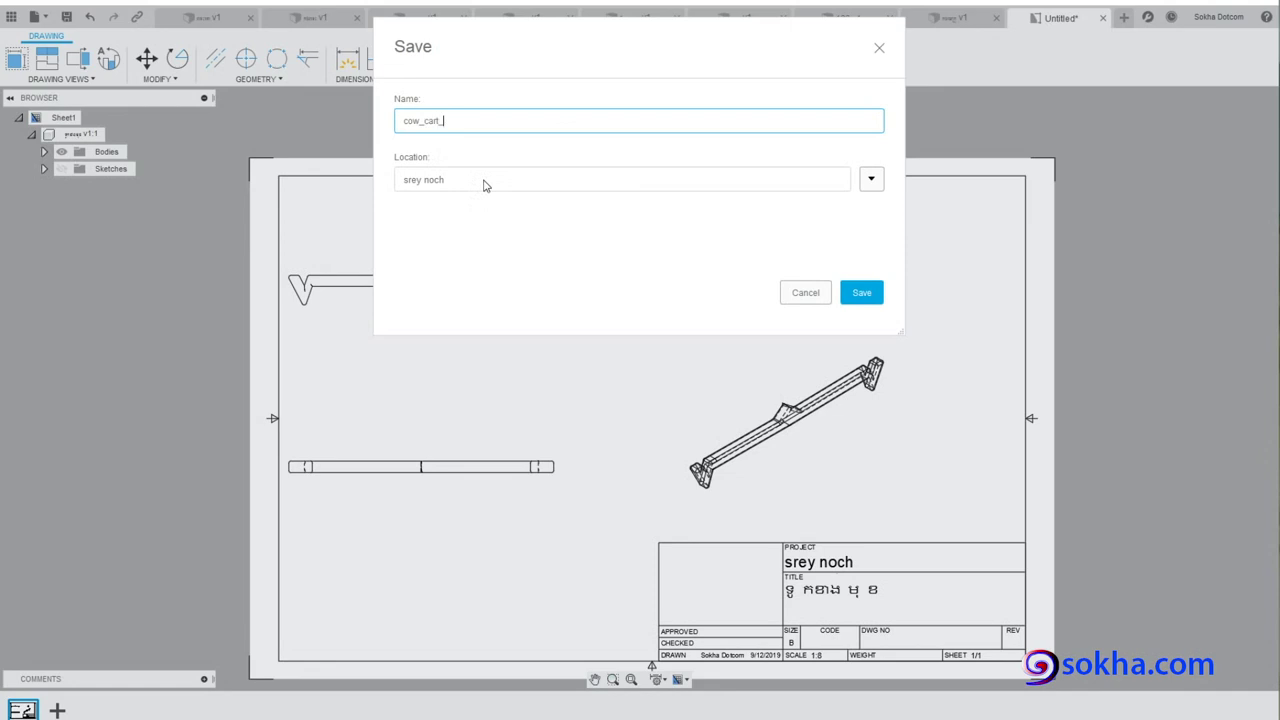
{"action": "left_click", "coordinate": [858, 293]}
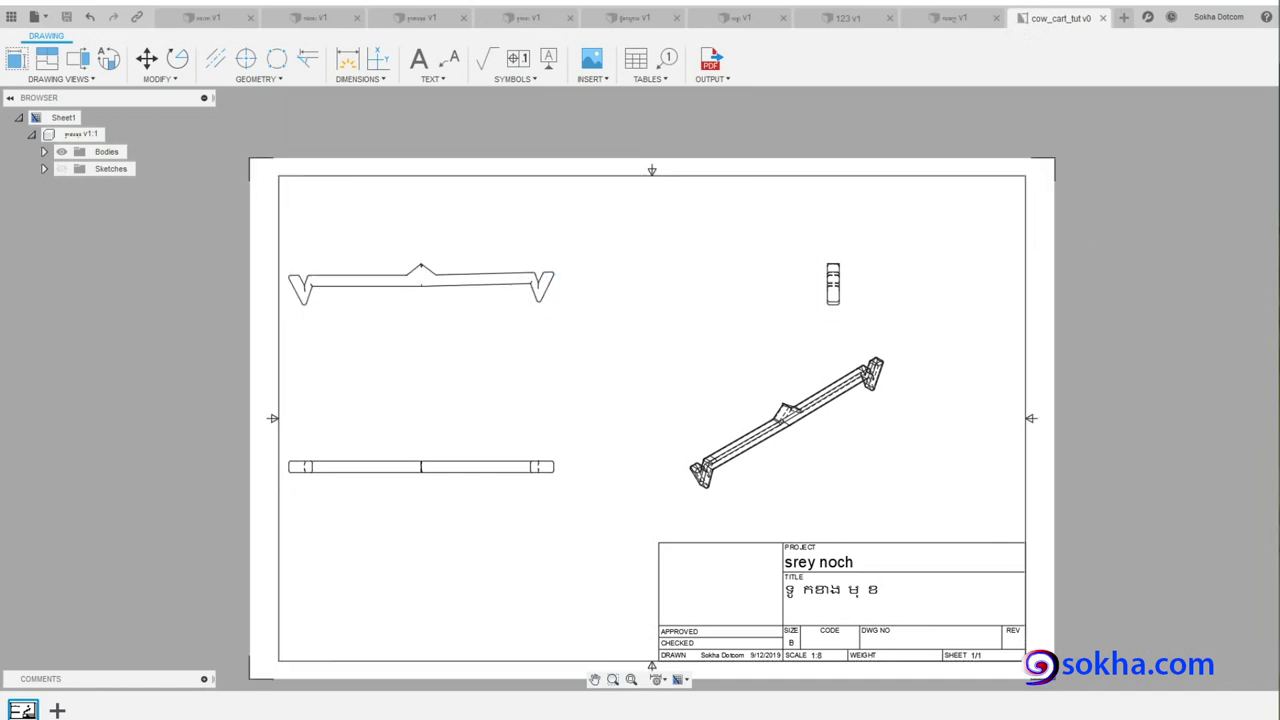
- Highlight Sheet1 and the saved document name, then zoom and pan toward the beam views
{"action": "mouse_move", "coordinate": [90, 114]}
{"action": "left_mouse_down"}
{"action": "mouse_move", "coordinate": [172, 114]}
{"action": "mouse_move", "coordinate": [92, 113]}
{"action": "left_mouse_up"}
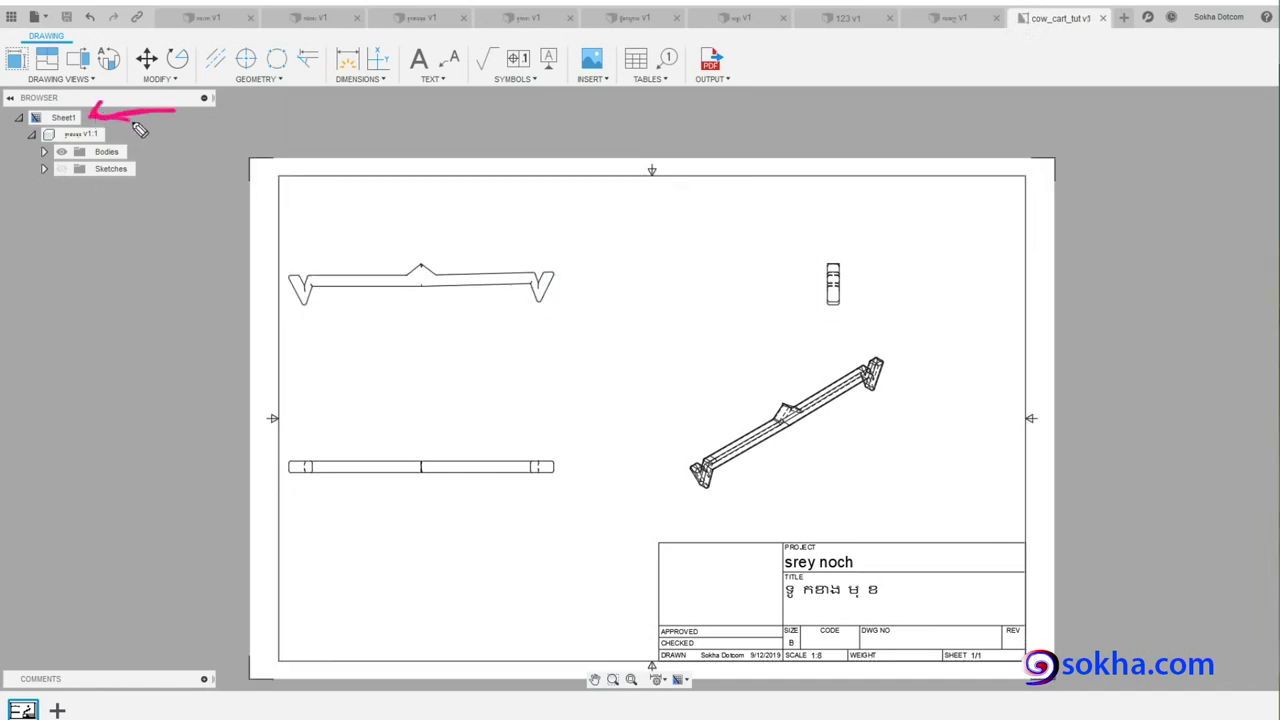
{"action": "mouse_move", "coordinate": [1086, 6]}
{"action": "left_mouse_down"}
{"action": "mouse_move", "coordinate": [1122, 26]}
{"action": "mouse_move", "coordinate": [1112, 4]}
{"action": "left_mouse_up"}
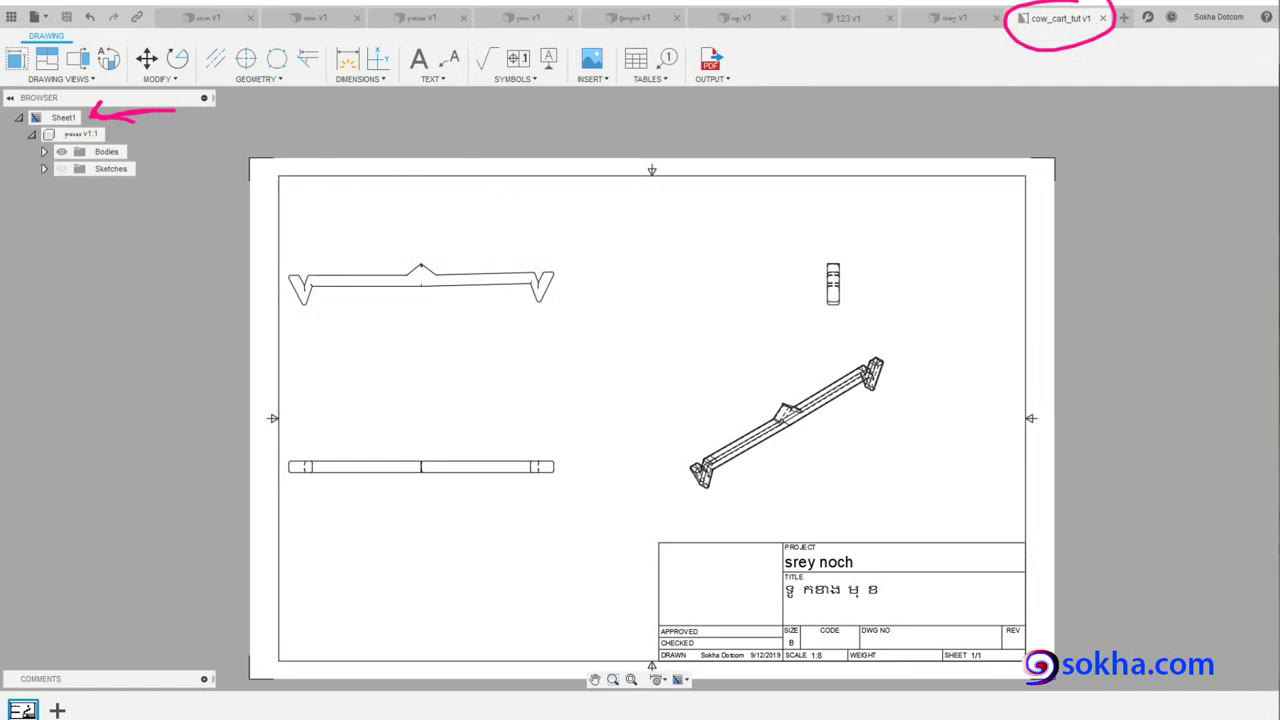
{"action": "key", "text": "Escape"}
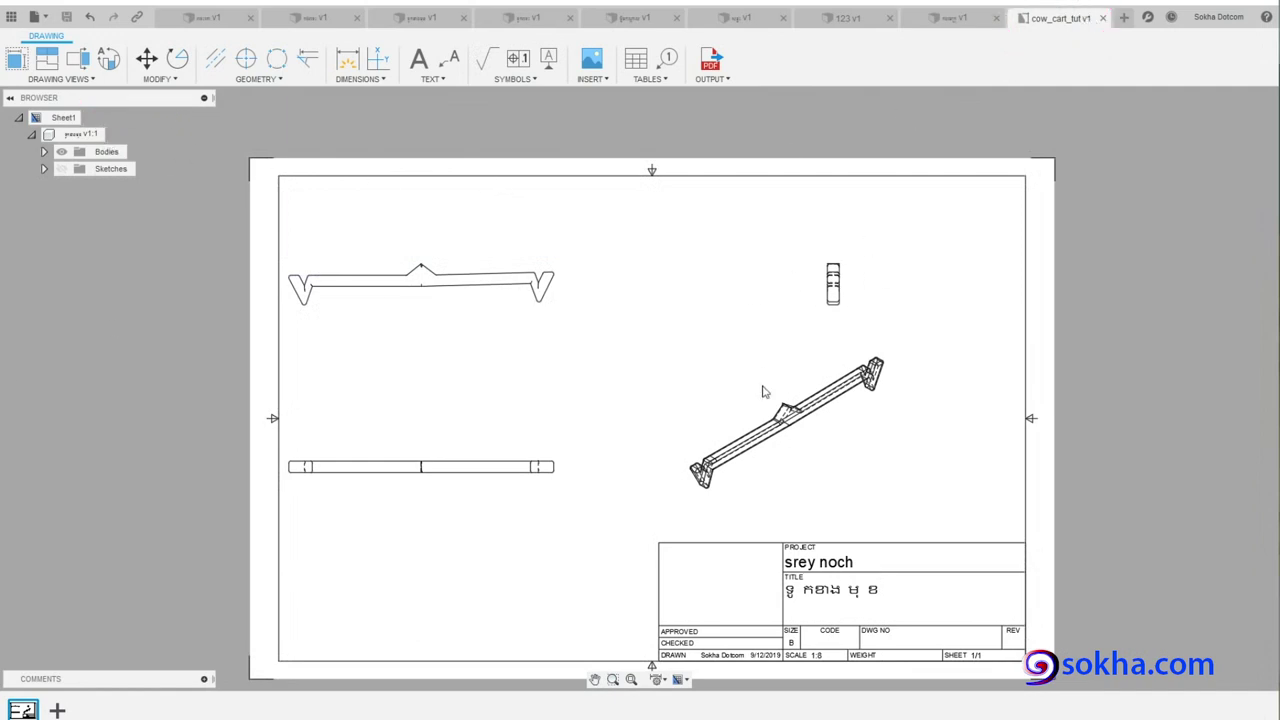
{"action": "scroll", "coordinate": [830, 471], "scroll_direction": "up", "scroll_amount": 2}
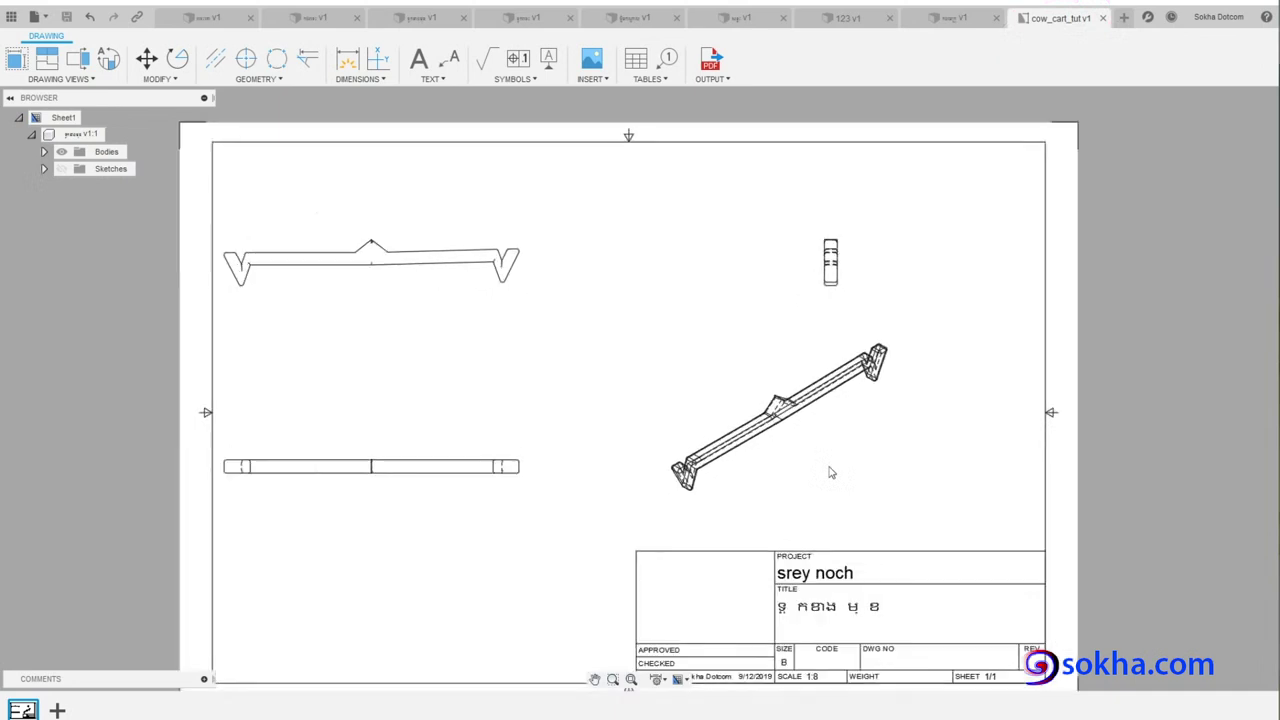
{"action": "scroll", "coordinate": [830, 471], "scroll_direction": "up", "scroll_amount": 3}
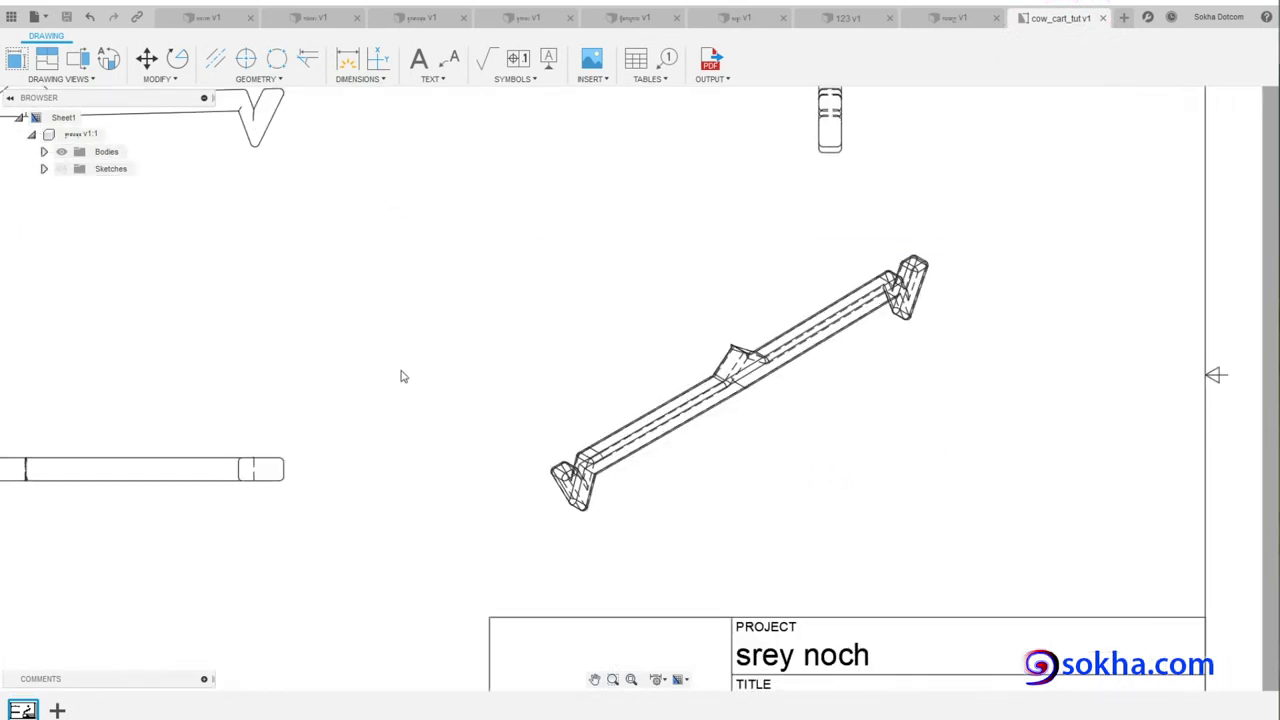
{"action": "middle_click_drag", "start_coordinate": [305, 224], "coordinate": [730, 340]}
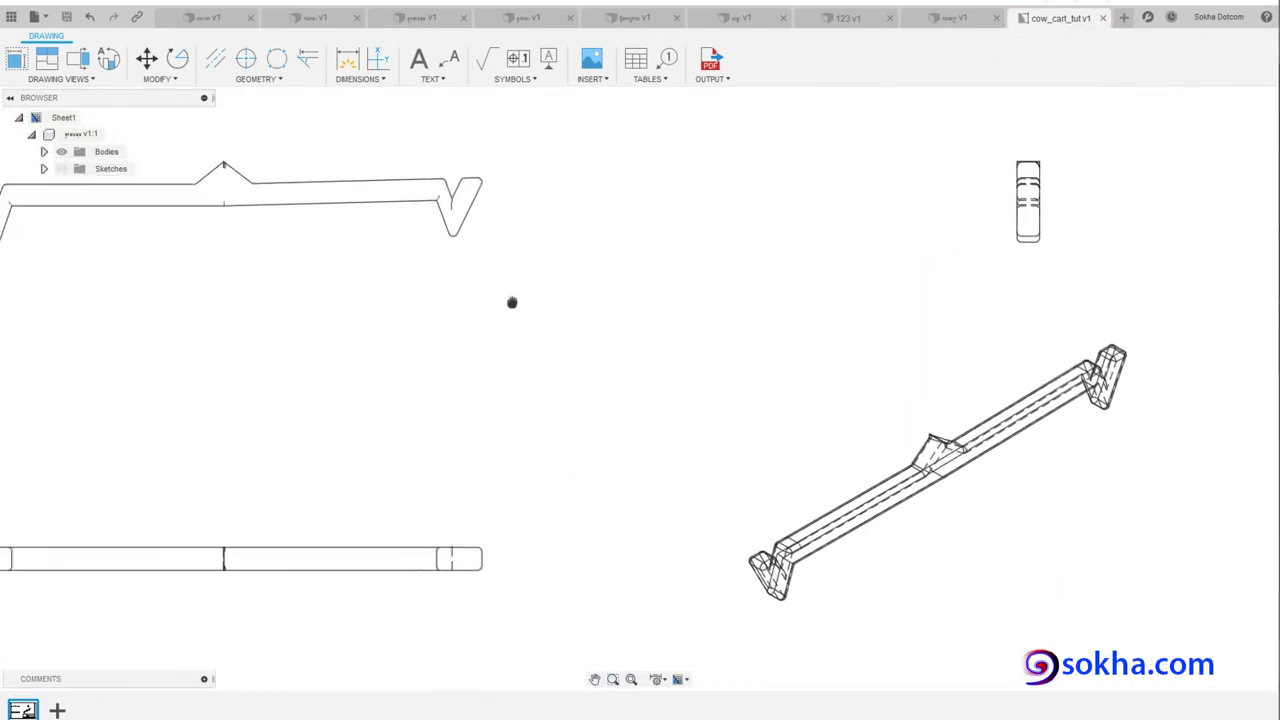
- Add 'dimension' on a new line below 'isometric = 3D' in Notepad, then minimize Notepad
{"action": "key", "text": "alt+Tab"}
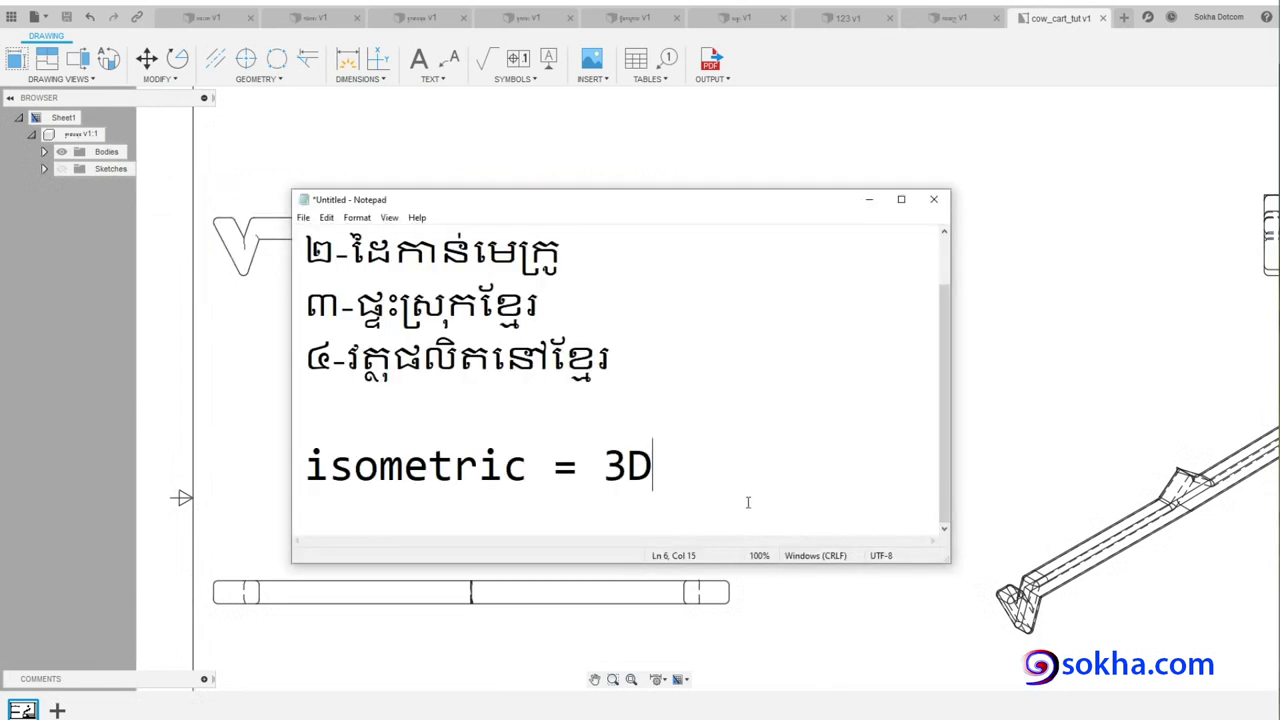
{"action": "key", "text": "Return"}
{"action": "key", "text": "Return"}
{"action": "type", "text": "dimen"}
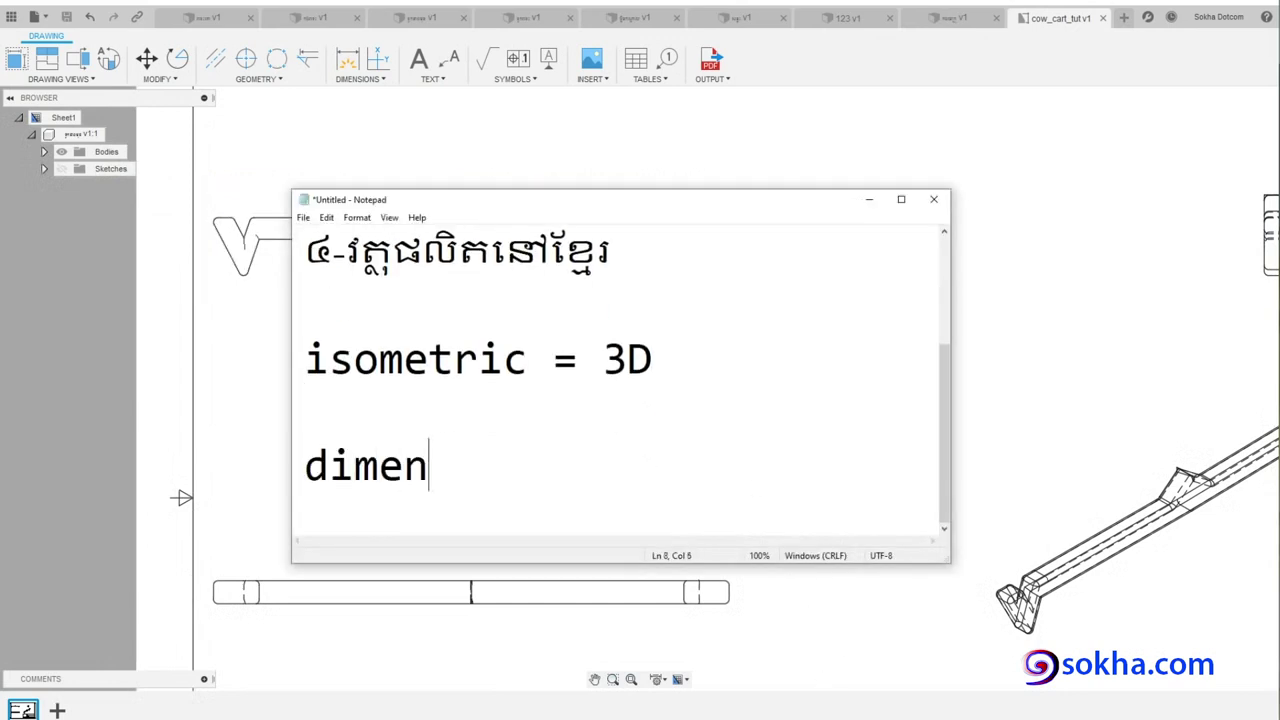
{"action": "type", "text": "sion"}
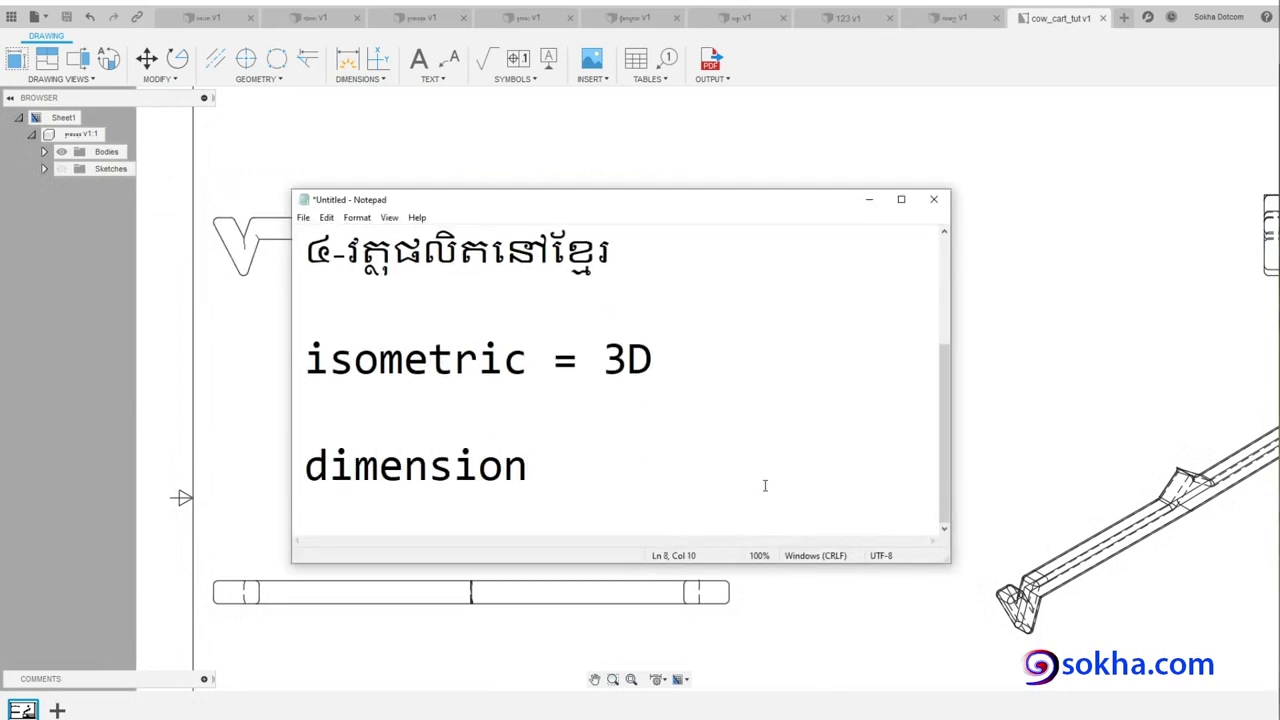
{"action": "left_click_drag", "start_coordinate": [608, 479], "coordinate": [274, 459]}
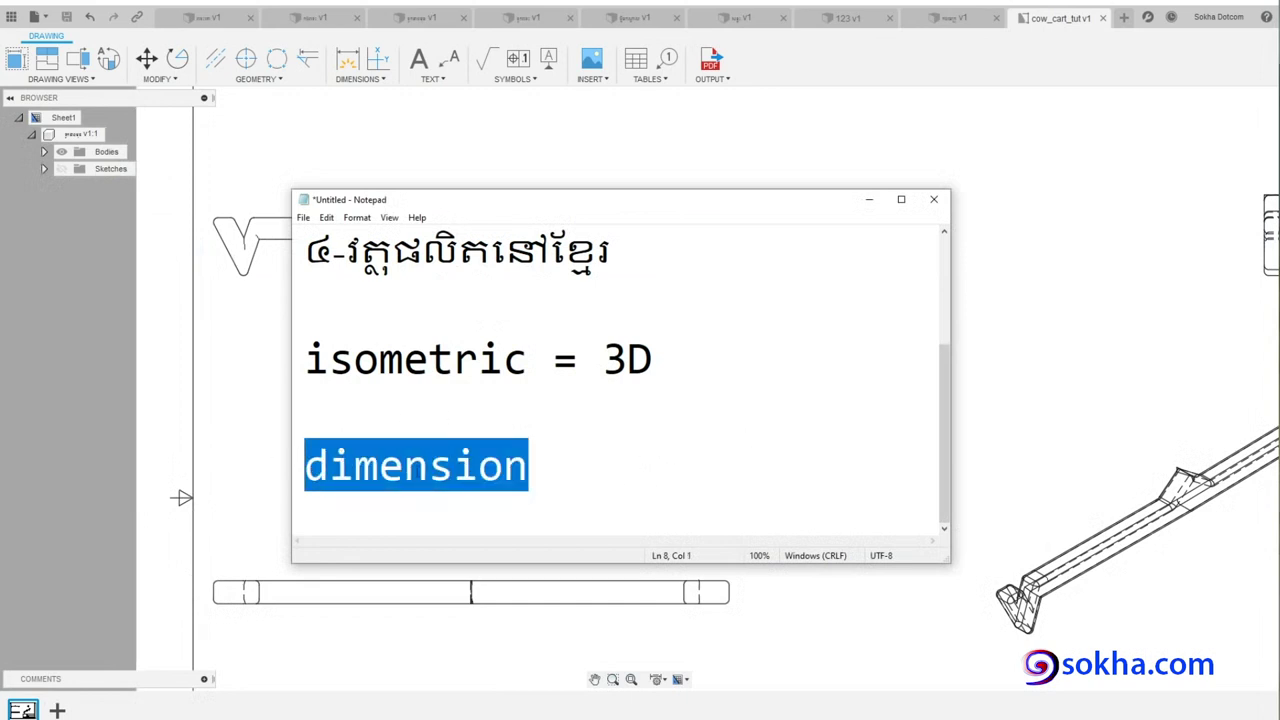
{"action": "left_click", "coordinate": [869, 199]}
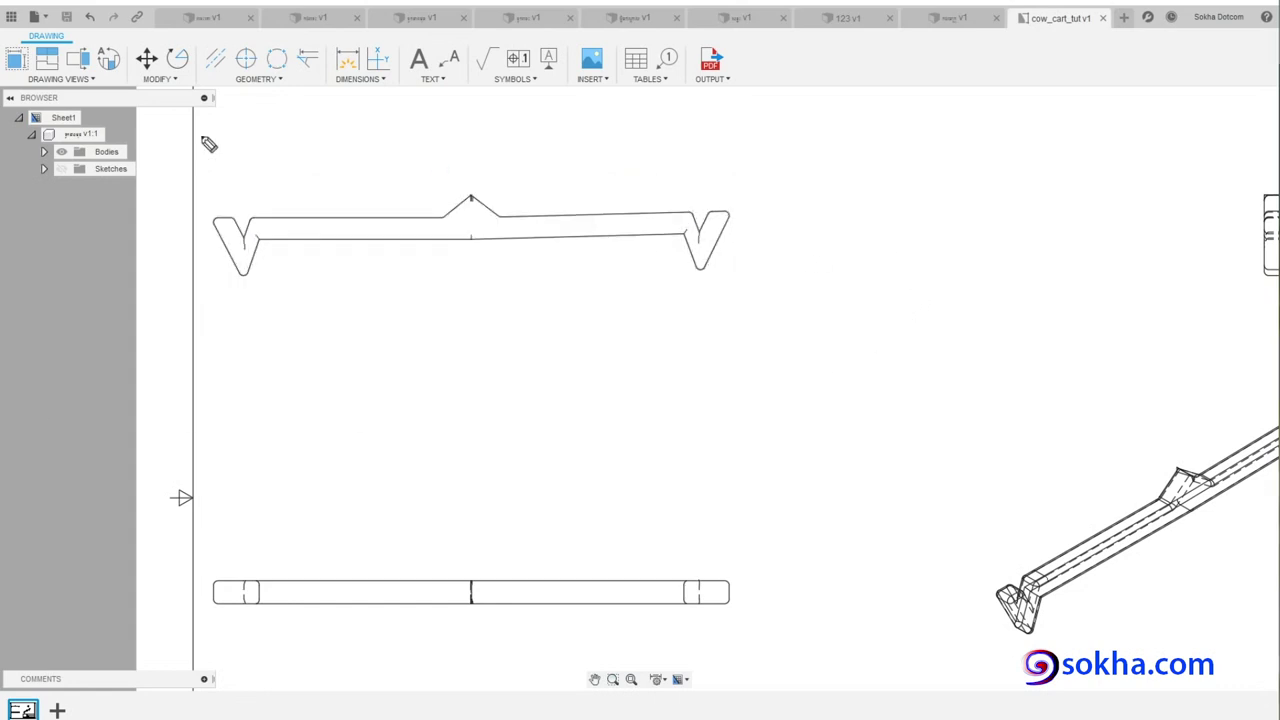
- Dimension the beam's overall length between its top ends as 1113.21, placed above the beam
{"action": "mouse_move", "coordinate": [358, 27]}
{"action": "left_mouse_down"}
{"action": "mouse_move", "coordinate": [400, 60]}
{"action": "mouse_move", "coordinate": [350, 26]}
{"action": "left_mouse_up"}
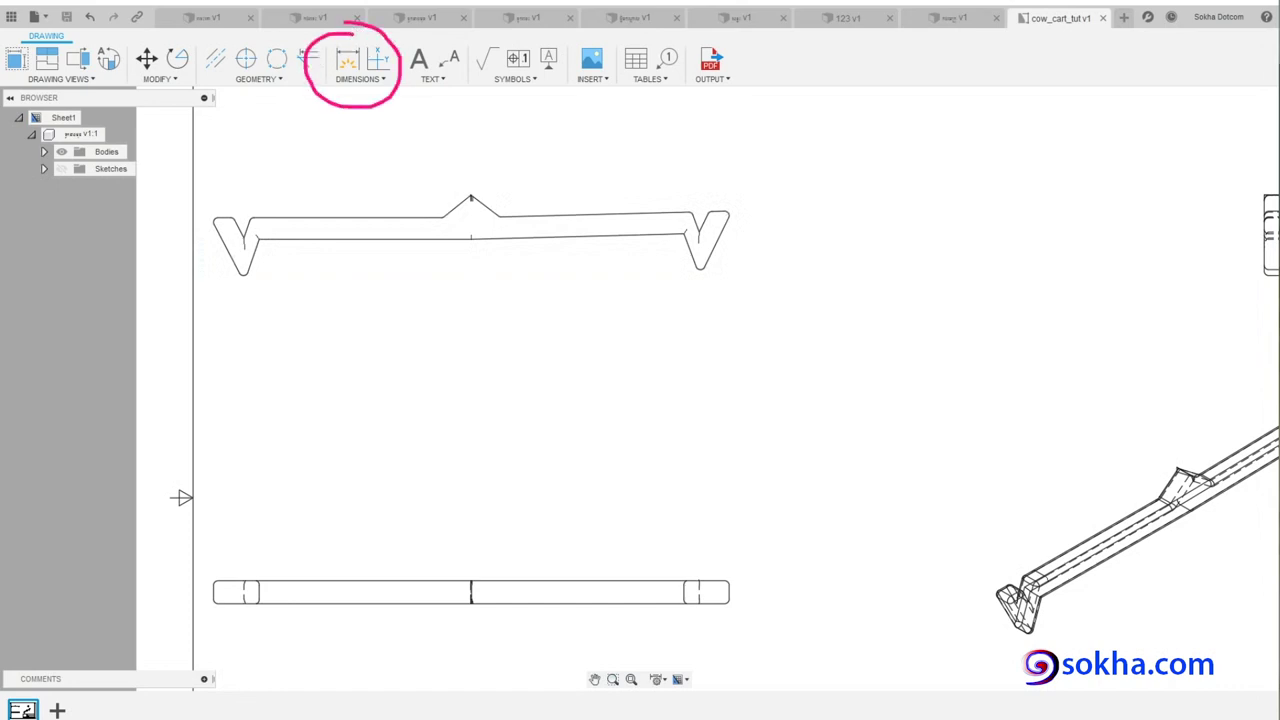
{"action": "left_click", "coordinate": [357, 79]}
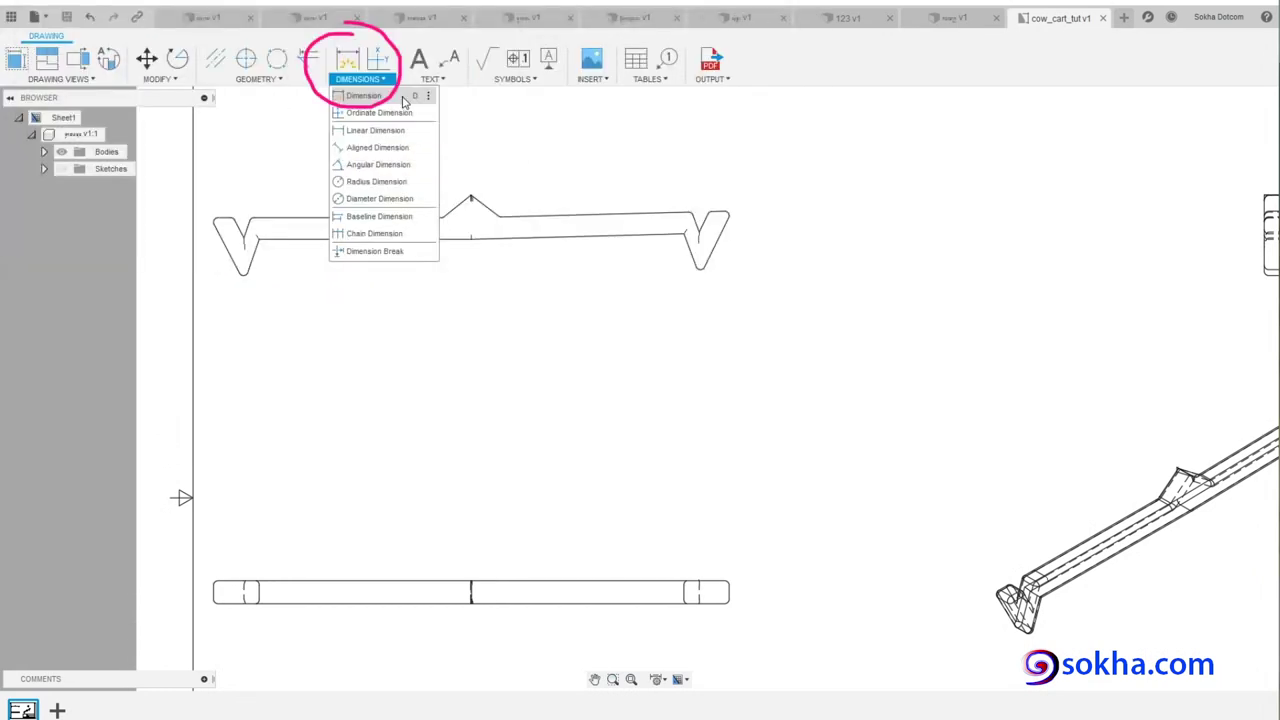
{"action": "left_click", "coordinate": [405, 100]}
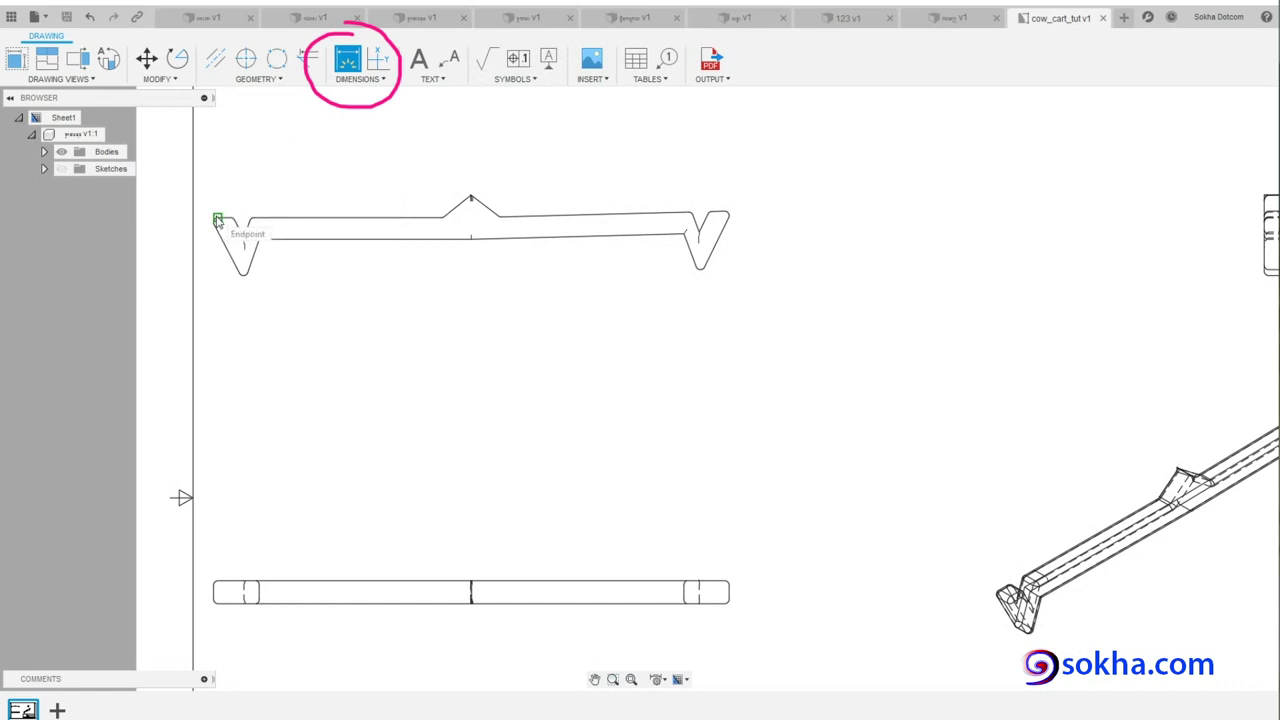
{"action": "left_click", "coordinate": [218, 221]}
{"action": "scroll", "coordinate": [218, 221], "scroll_direction": "up", "scroll_amount": 1}
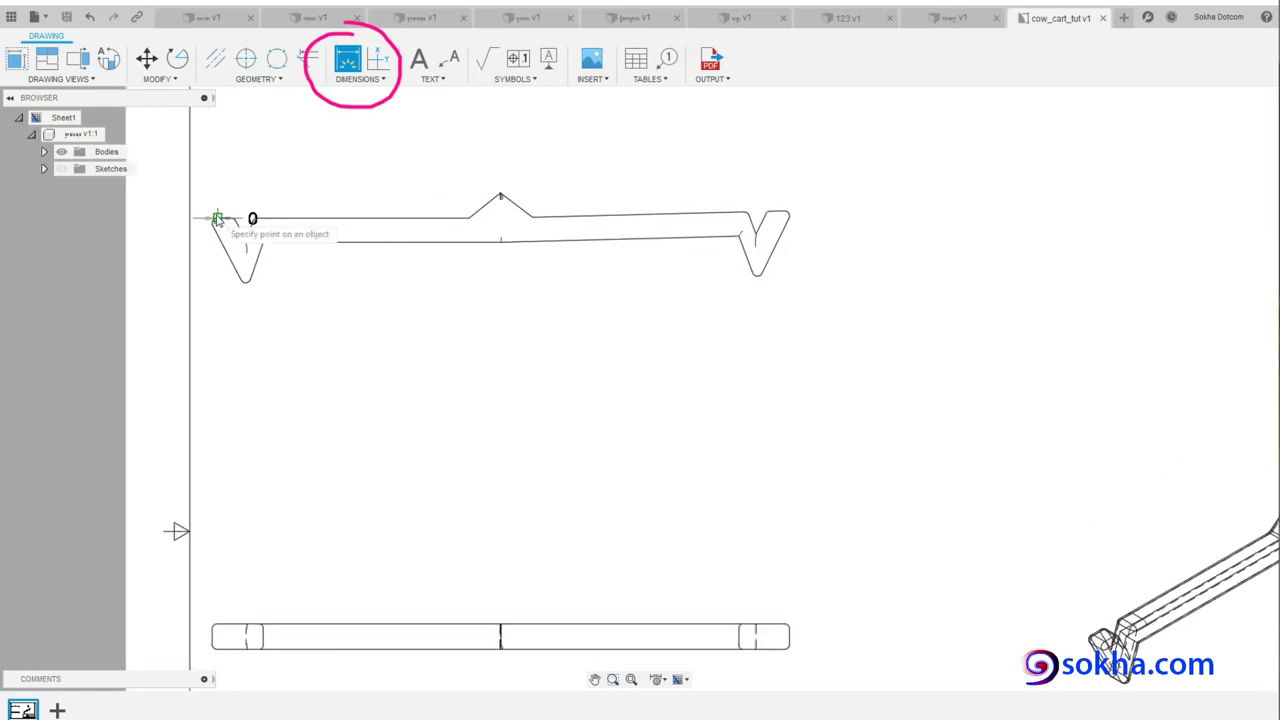
{"action": "left_click", "coordinate": [785, 213]}
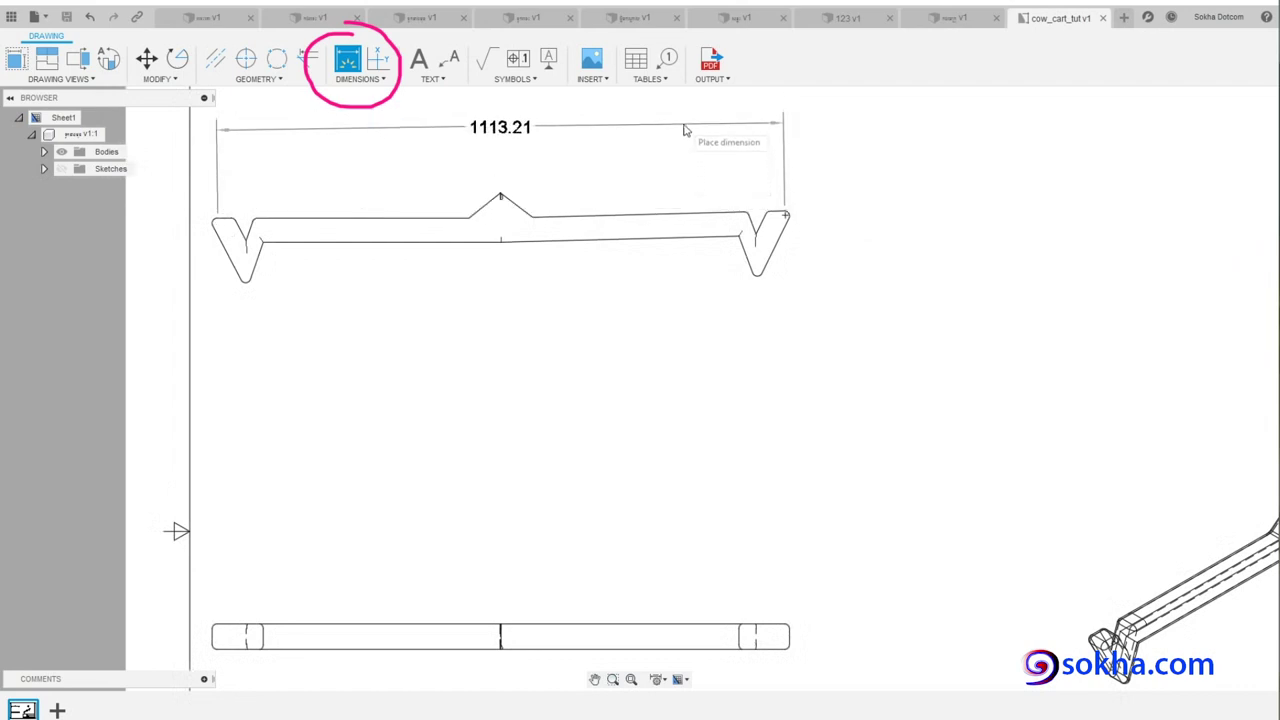
{"action": "left_click", "coordinate": [685, 129]}
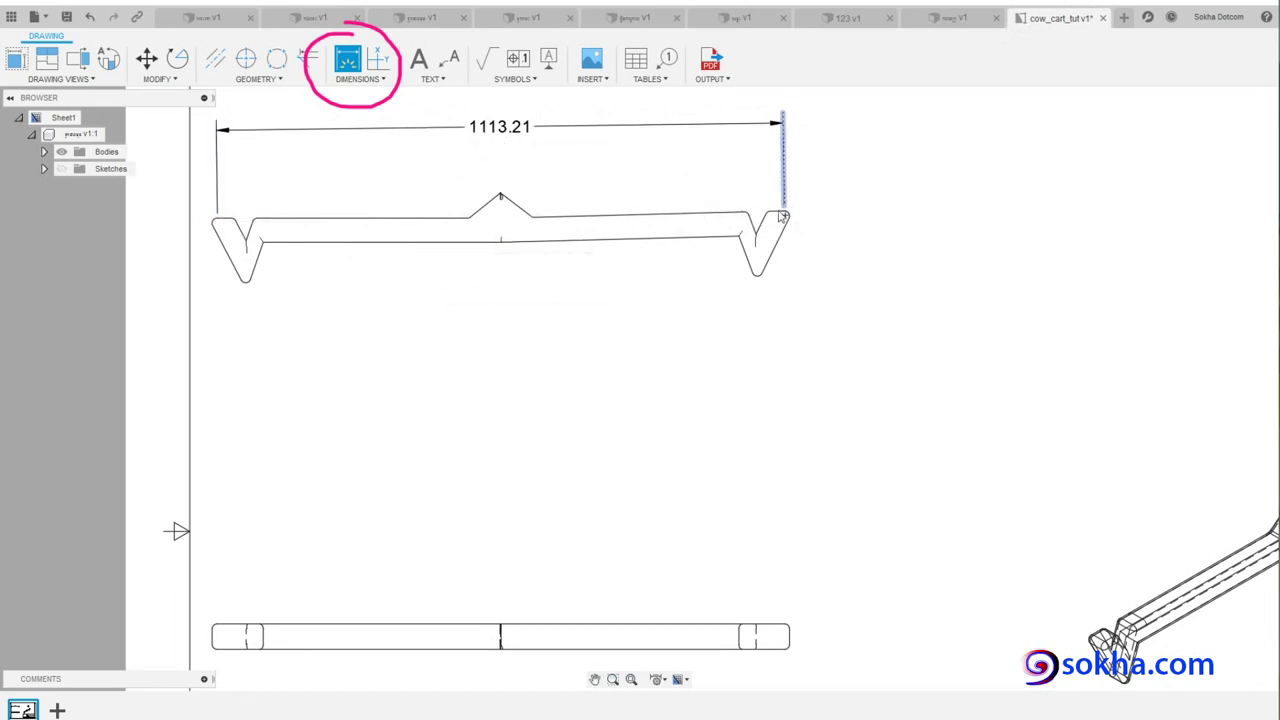
- Dimension the left end to the centre peak as 555.39
{"action": "left_click", "coordinate": [500, 195]}
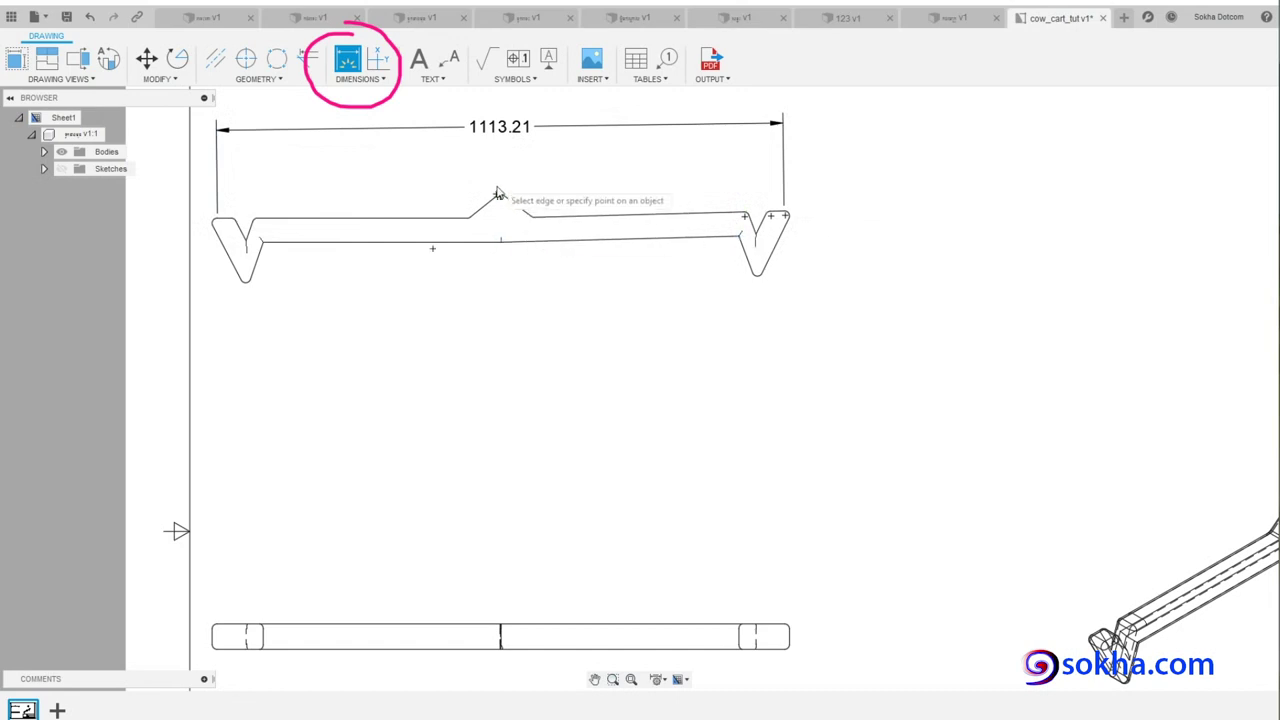
{"action": "left_click", "coordinate": [215, 226]}
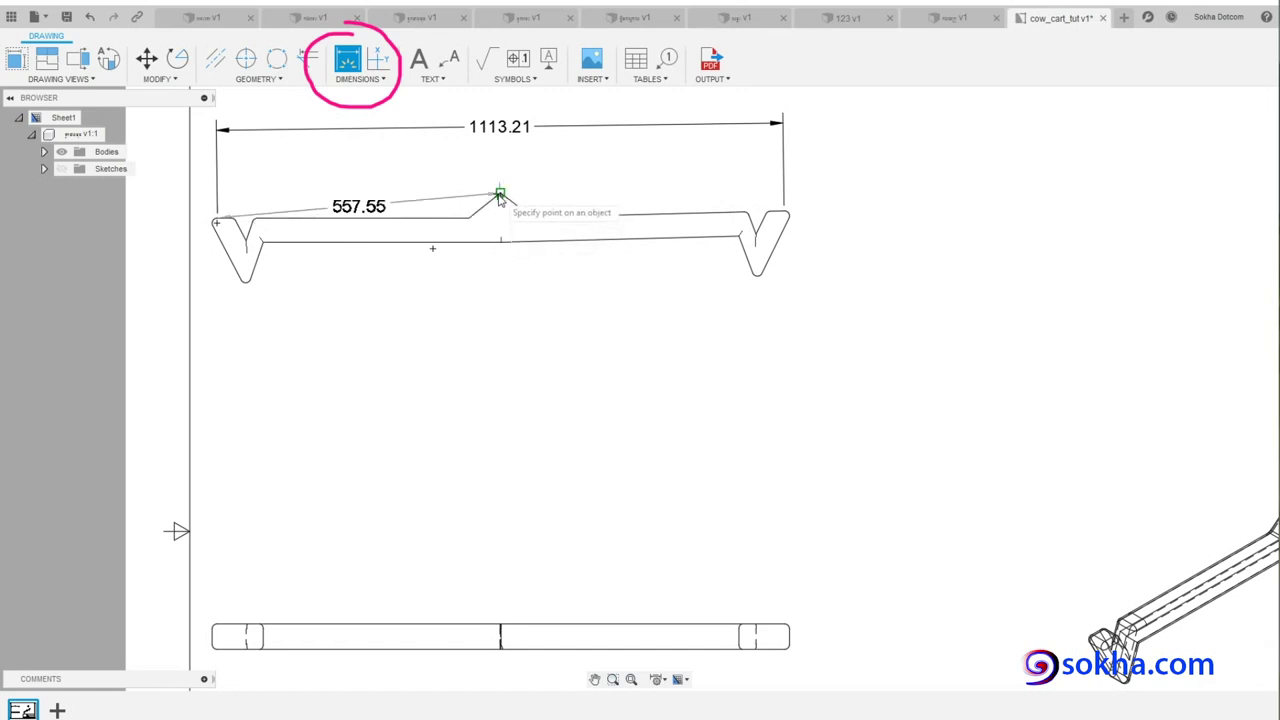
{"action": "left_click", "coordinate": [500, 193]}
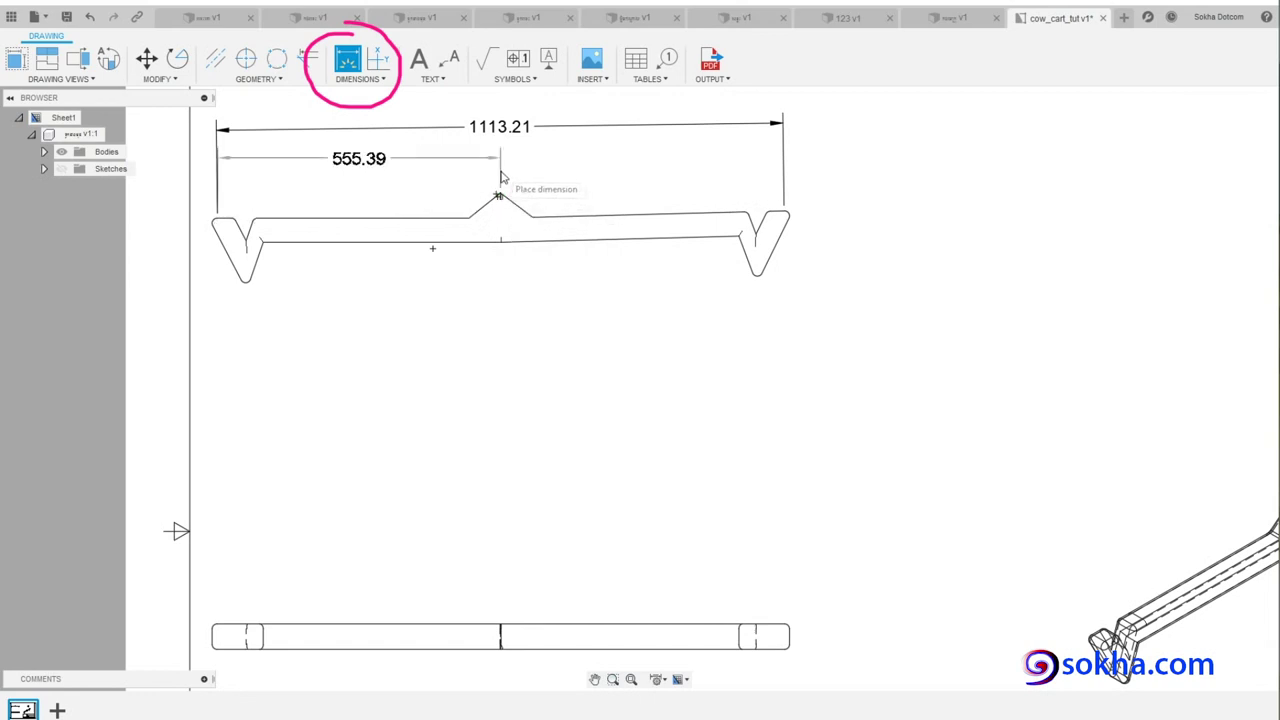
{"action": "left_click", "coordinate": [502, 177]}
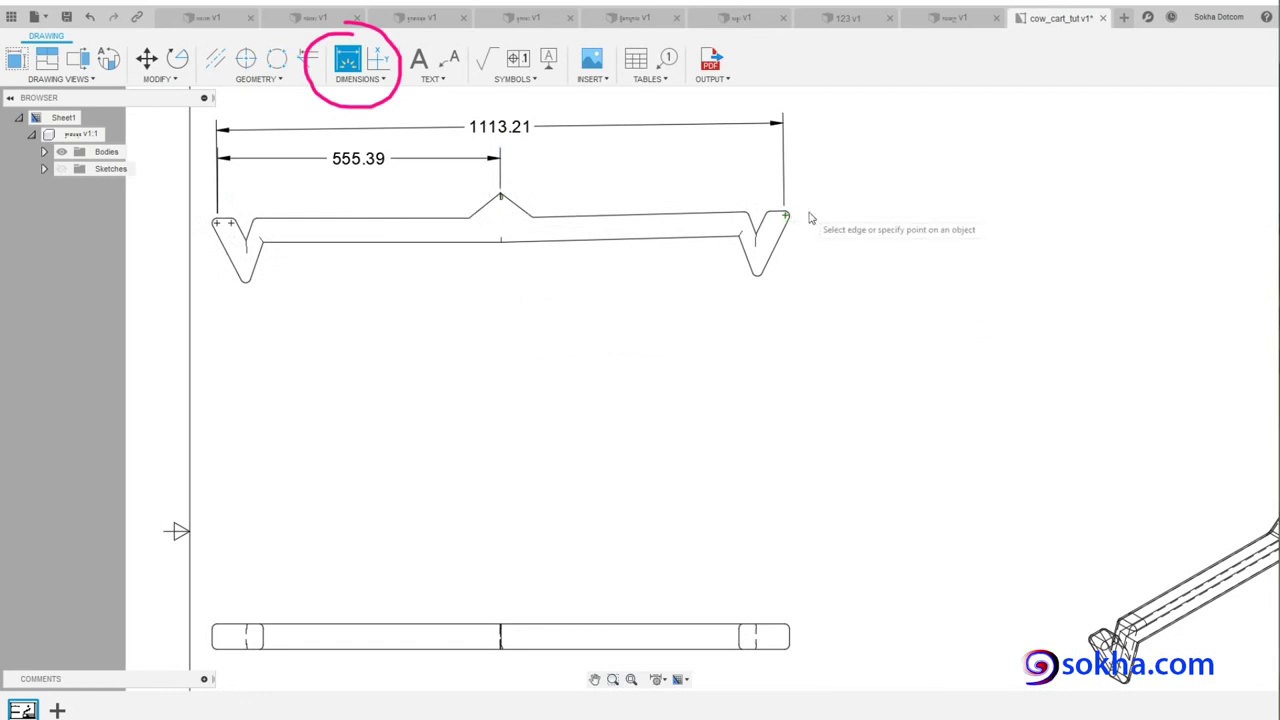
- Place an R10 radius dimension on the right notch's upper corner
{"action": "scroll", "coordinate": [823, 226], "scroll_direction": "down", "scroll_amount": 2}
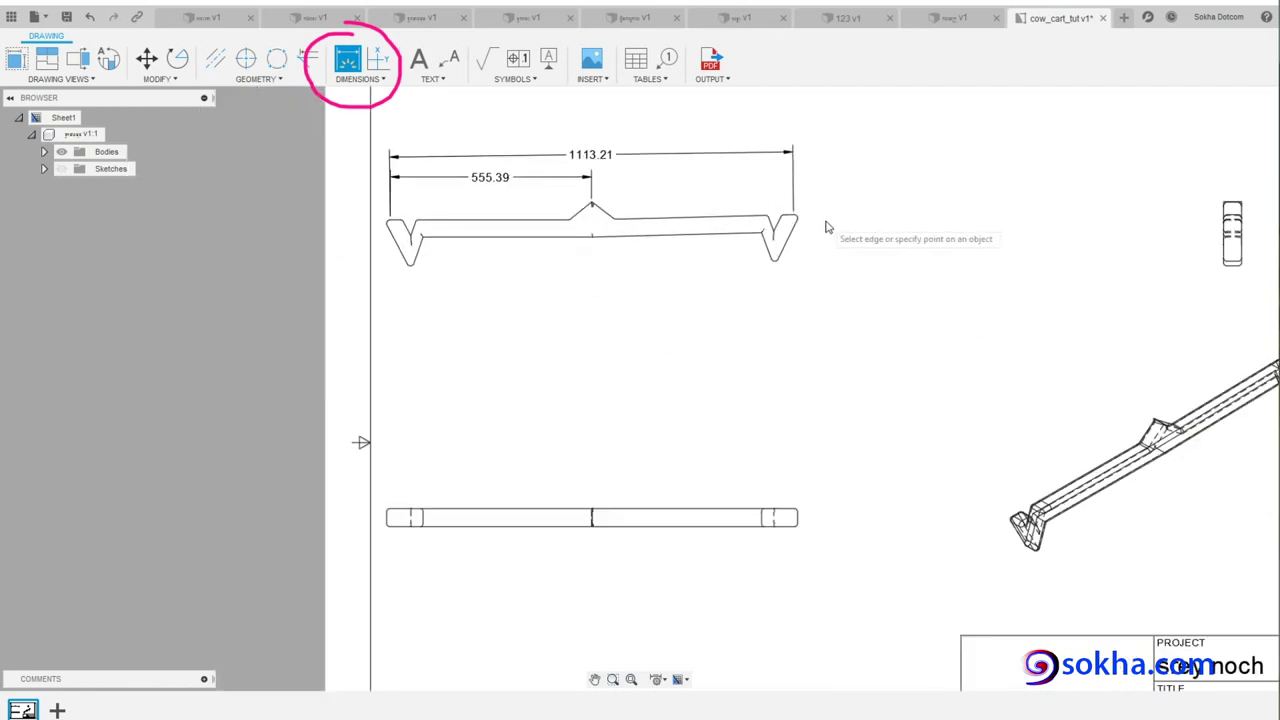
{"action": "scroll", "coordinate": [826, 227], "scroll_direction": "up", "scroll_amount": 5}
{"action": "scroll", "coordinate": [826, 227], "scroll_direction": "up", "scroll_amount": 3}
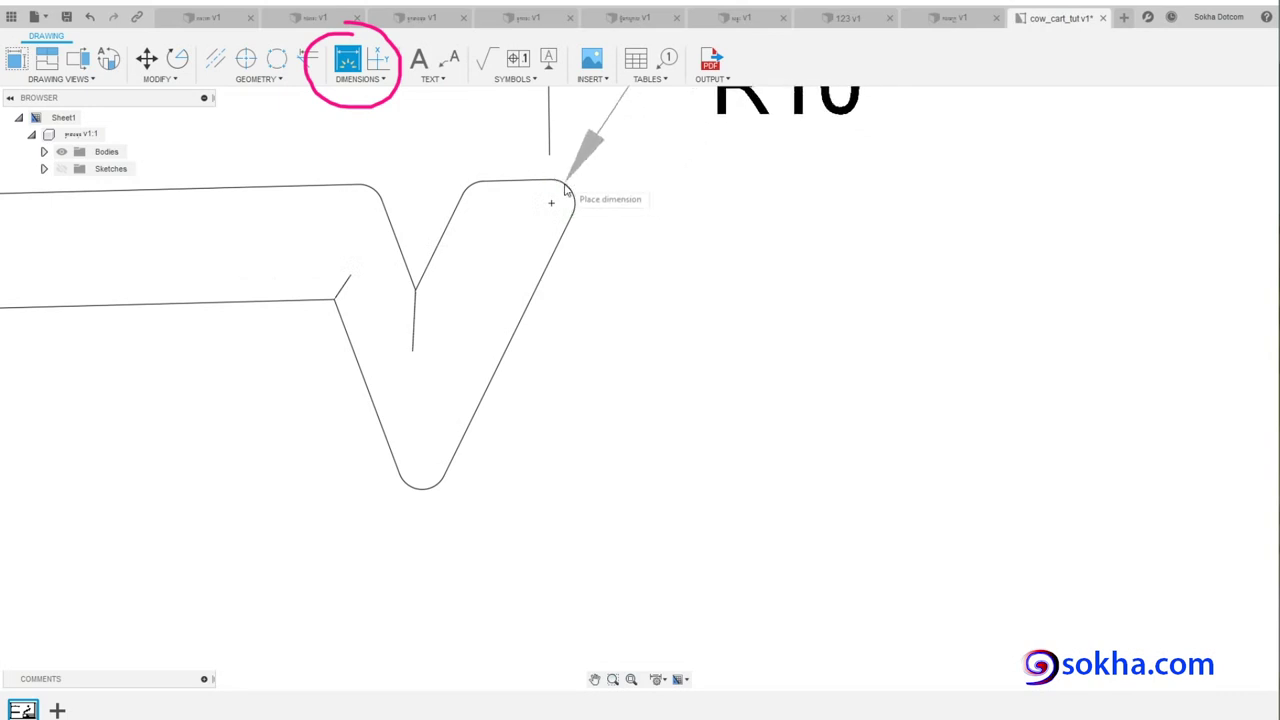
{"action": "left_click", "coordinate": [610, 150]}
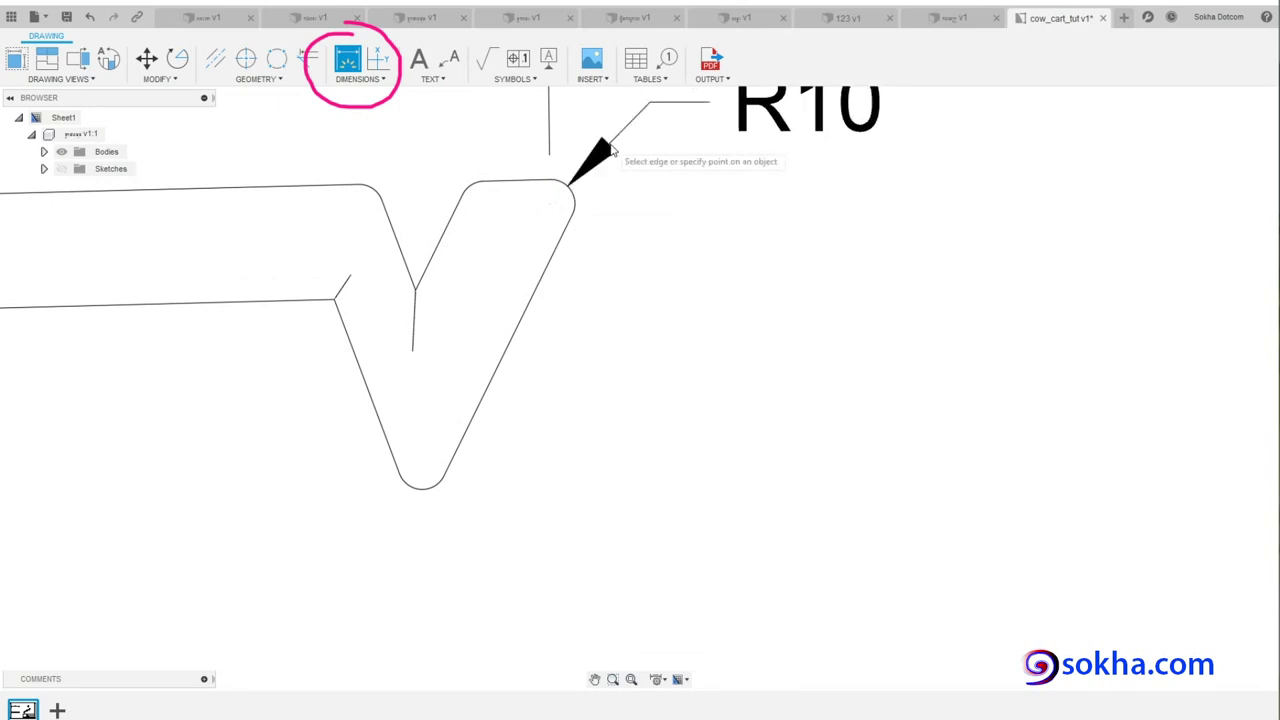
{"action": "scroll", "coordinate": [625, 217], "scroll_direction": "down", "scroll_amount": 1}
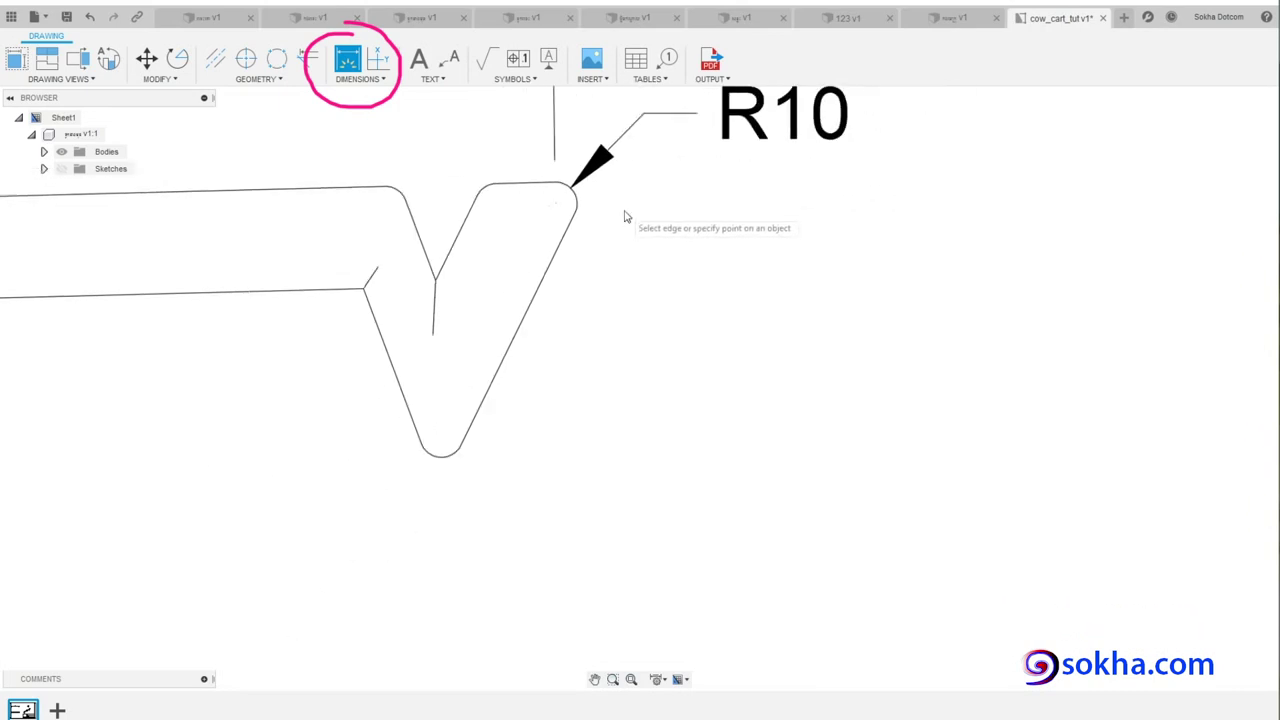
{"action": "scroll", "coordinate": [625, 217], "scroll_direction": "down", "scroll_amount": 2}
{"action": "scroll", "coordinate": [625, 217], "scroll_direction": "down", "scroll_amount": 2}
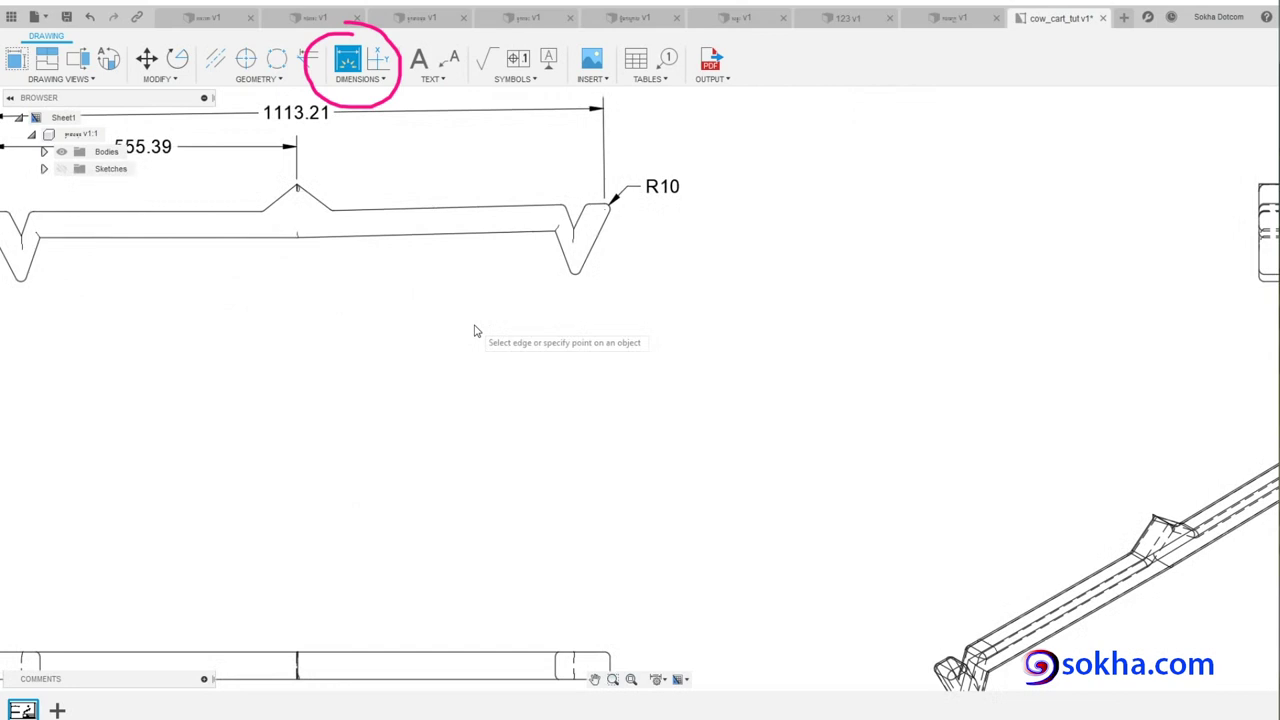
- Add an R10 radius dimension to the notch's bottom arc, placed to its left, and finish
{"action": "left_click", "coordinate": [575, 268]}
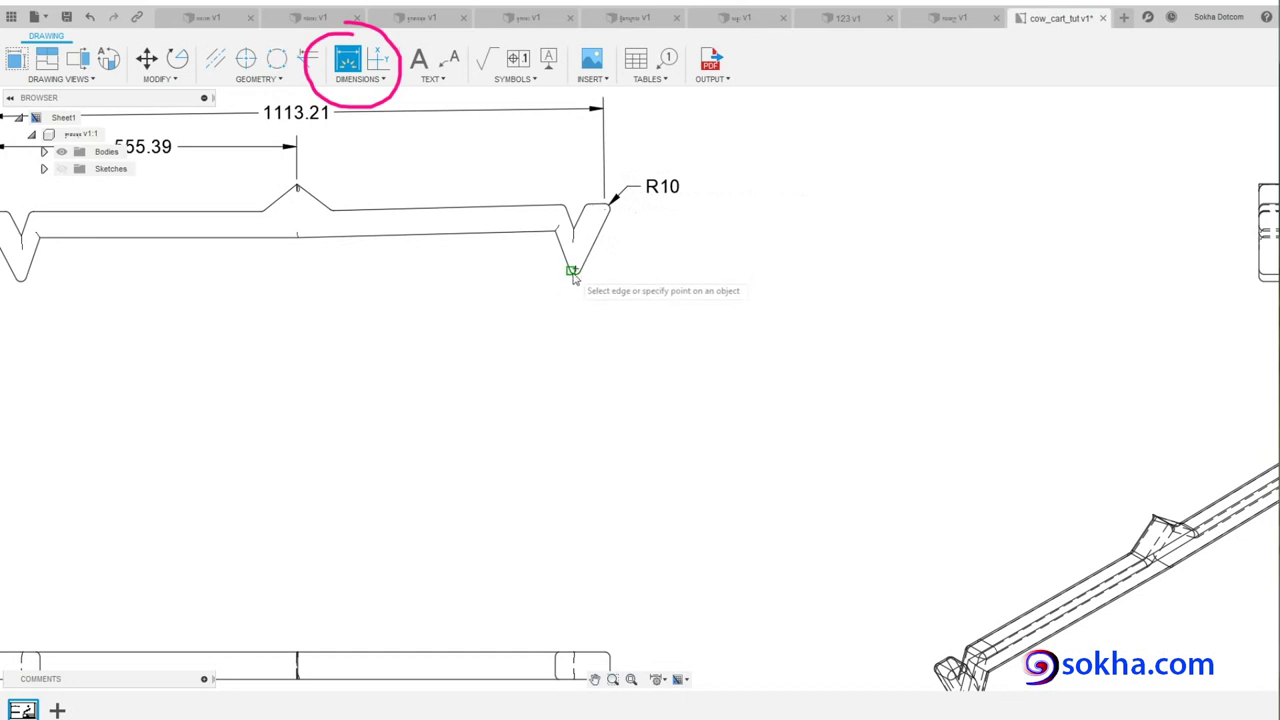
{"action": "scroll", "coordinate": [578, 282], "scroll_direction": "down", "scroll_amount": 3}
{"action": "scroll", "coordinate": [586, 288], "scroll_direction": "up", "scroll_amount": 5}
{"action": "scroll", "coordinate": [586, 290], "scroll_direction": "up", "scroll_amount": 2}
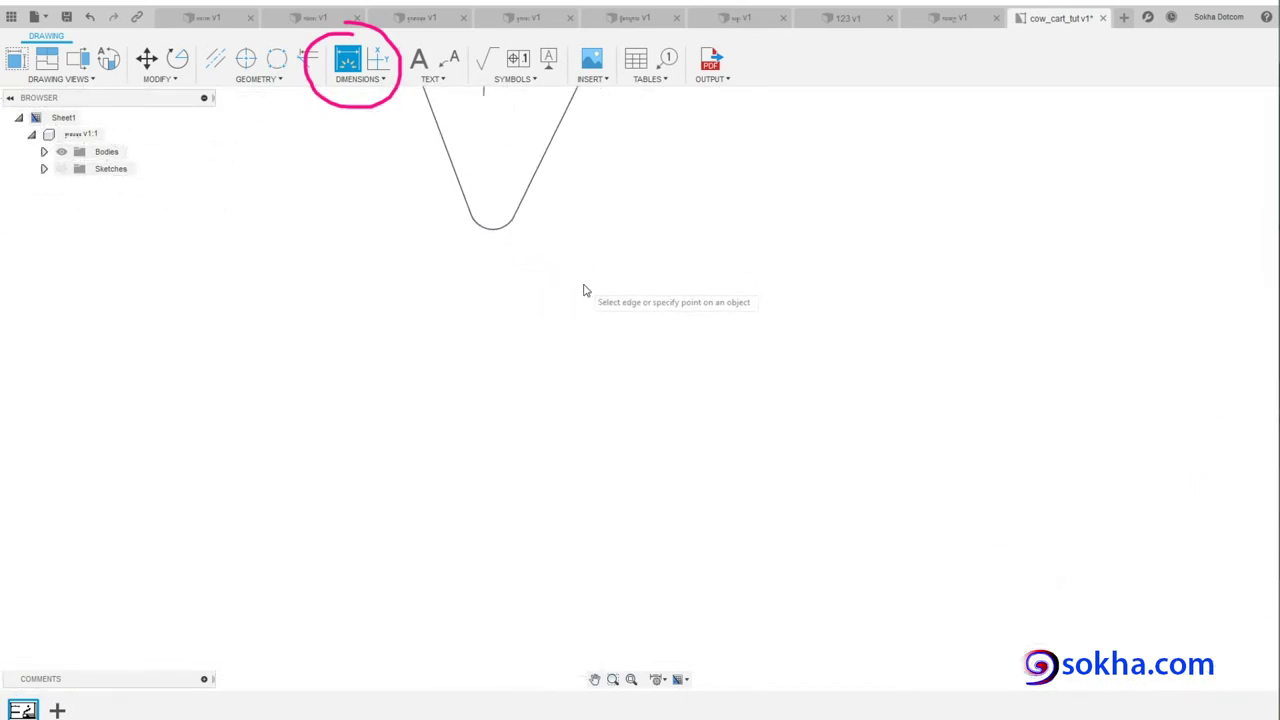
{"action": "left_click", "coordinate": [476, 228]}
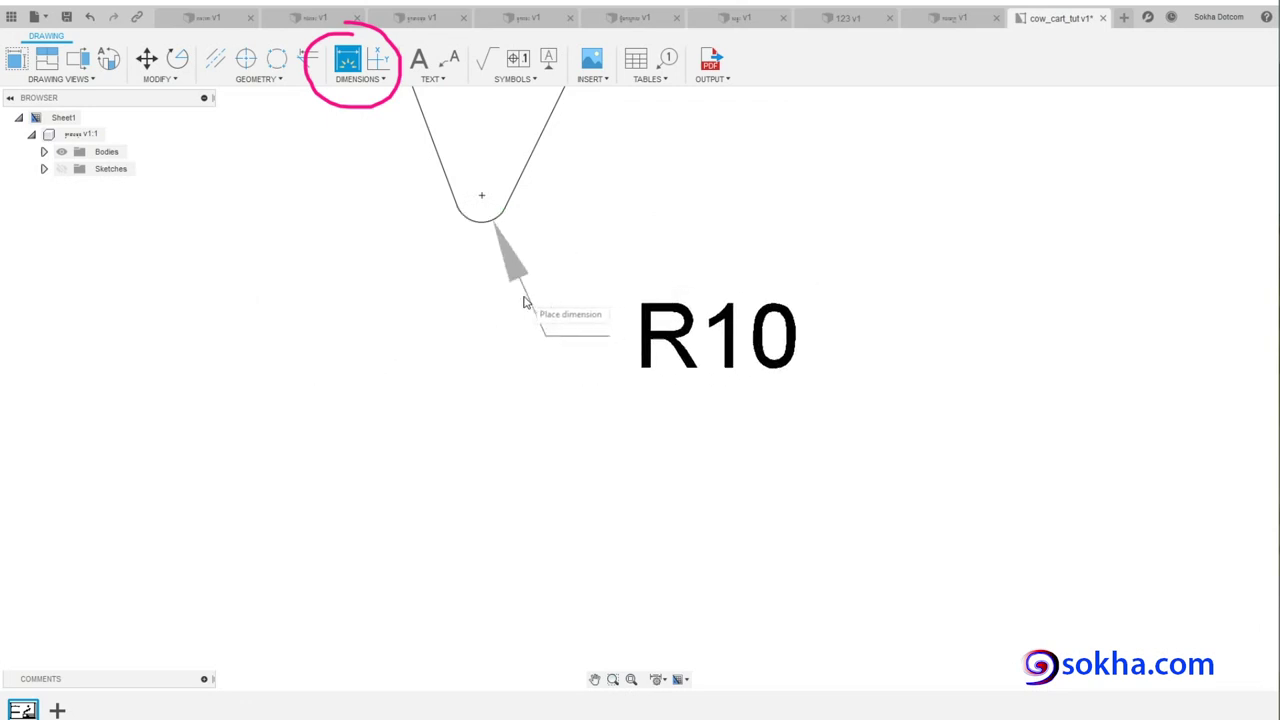
{"action": "left_click", "coordinate": [485, 316]}
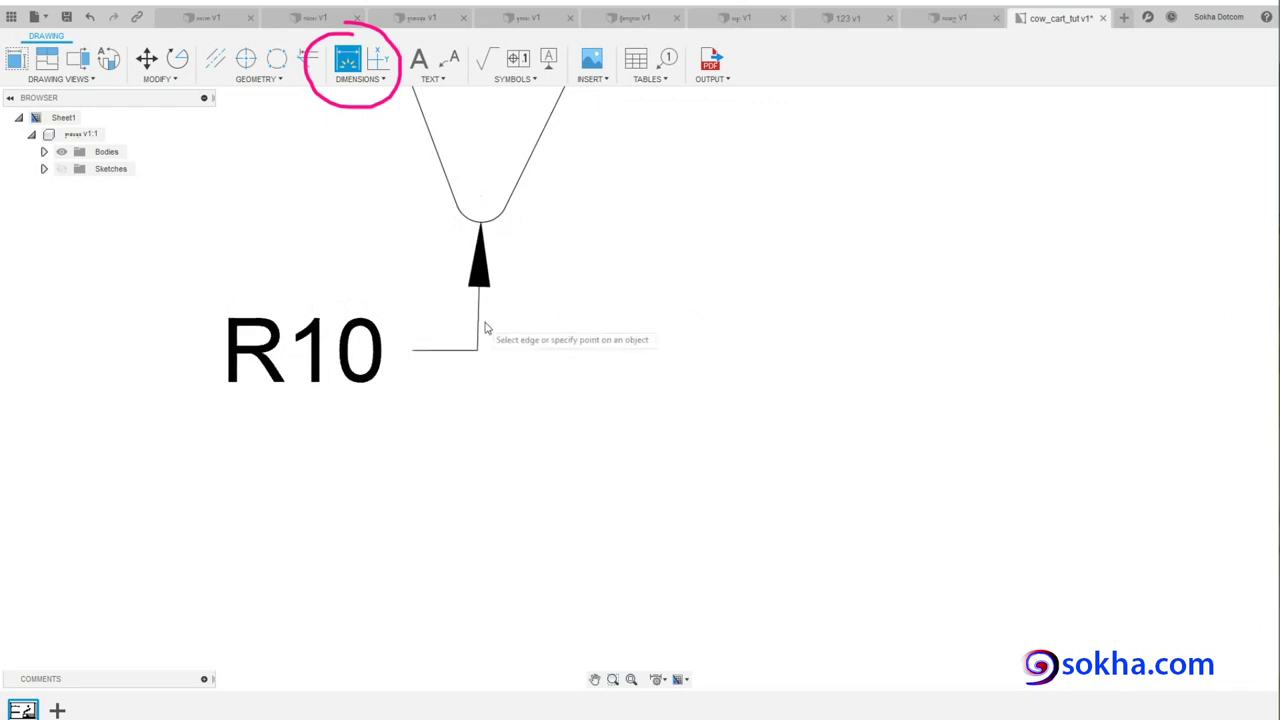
{"action": "scroll", "coordinate": [505, 284], "scroll_direction": "down", "scroll_amount": 1}
{"action": "scroll", "coordinate": [505, 284], "scroll_direction": "down", "scroll_amount": 2}
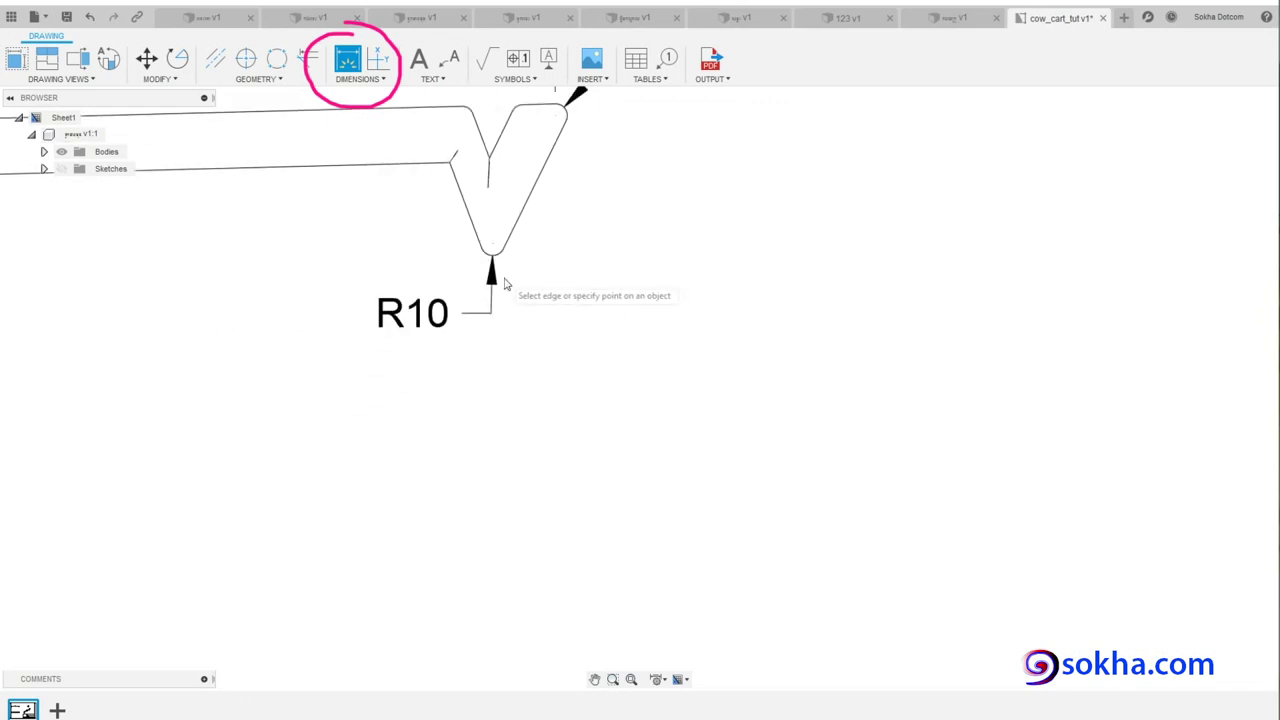
{"action": "scroll", "coordinate": [505, 284], "scroll_direction": "down", "scroll_amount": 2}
{"action": "scroll", "coordinate": [505, 284], "scroll_direction": "down", "scroll_amount": 1}
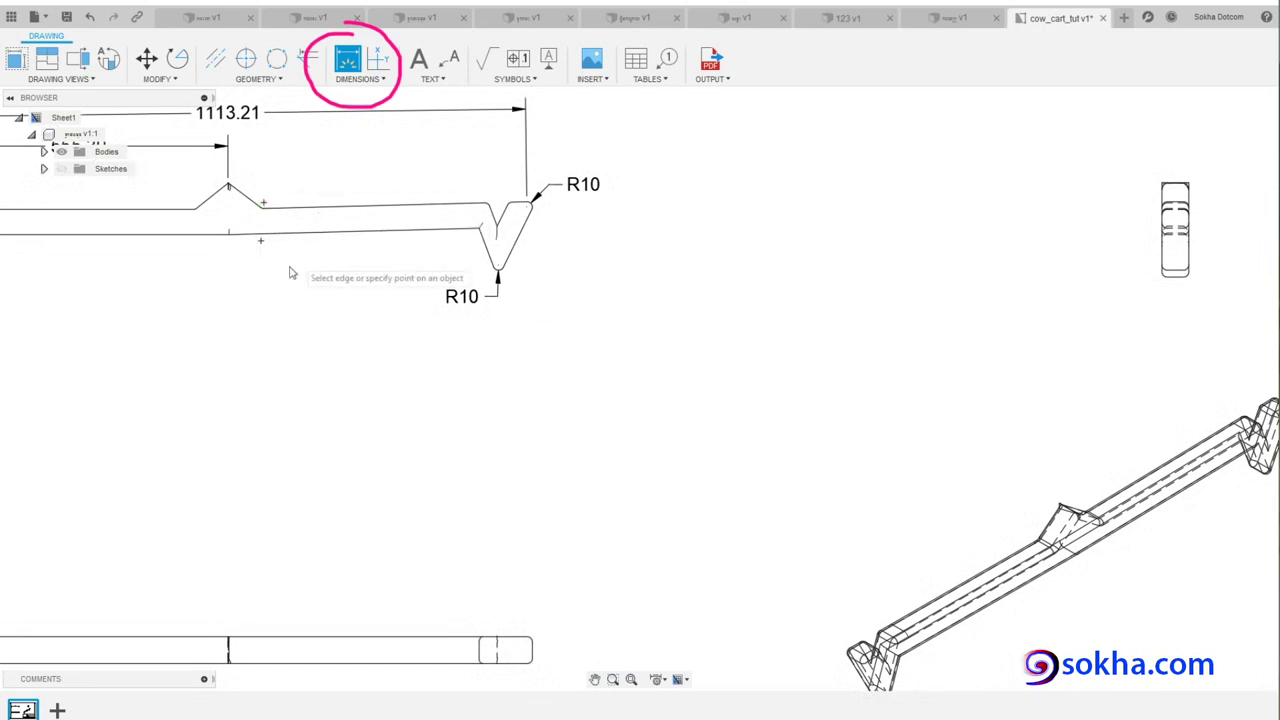
{"action": "left_click", "coordinate": [248, 234]}
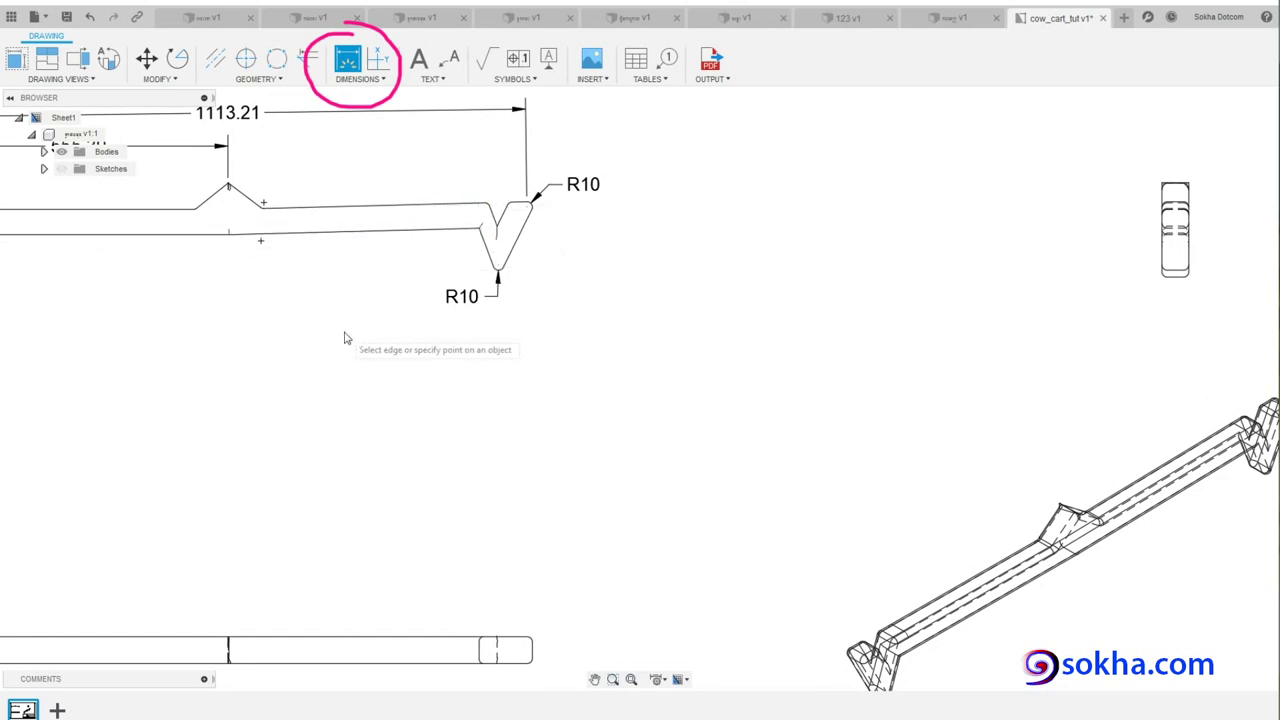
{"action": "key", "text": "Escape"}
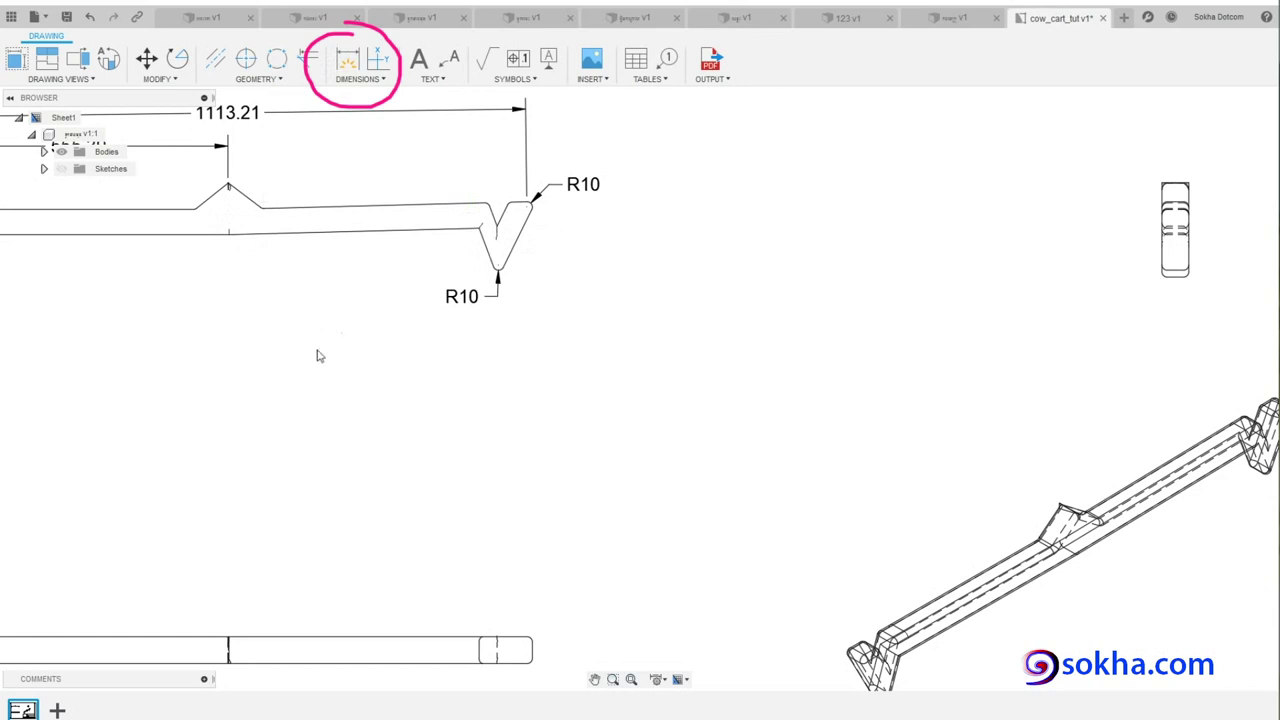
- Dimension the peak's sloped right edge, apex to lower end, as 76.49 beside the edge
{"action": "mouse_move", "coordinate": [337, 345]}
{"action": "middle_mouse_down"}
{"action": "mouse_move", "coordinate": [600, 435]}
{"action": "mouse_move", "coordinate": [516, 545]}
{"action": "mouse_move", "coordinate": [514, 486]}
{"action": "middle_mouse_up"}
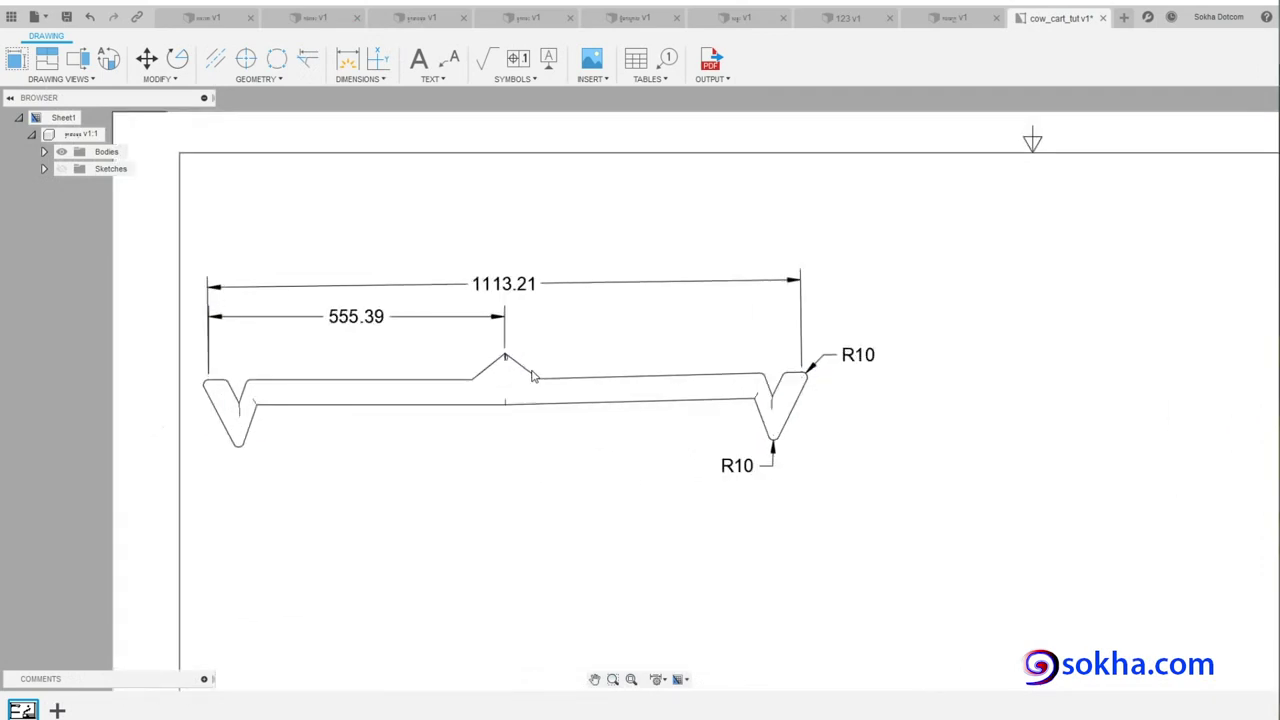
{"action": "scroll", "coordinate": [542, 377], "scroll_direction": "up", "scroll_amount": 5}
{"action": "scroll", "coordinate": [535, 377], "scroll_direction": "up", "scroll_amount": 3}
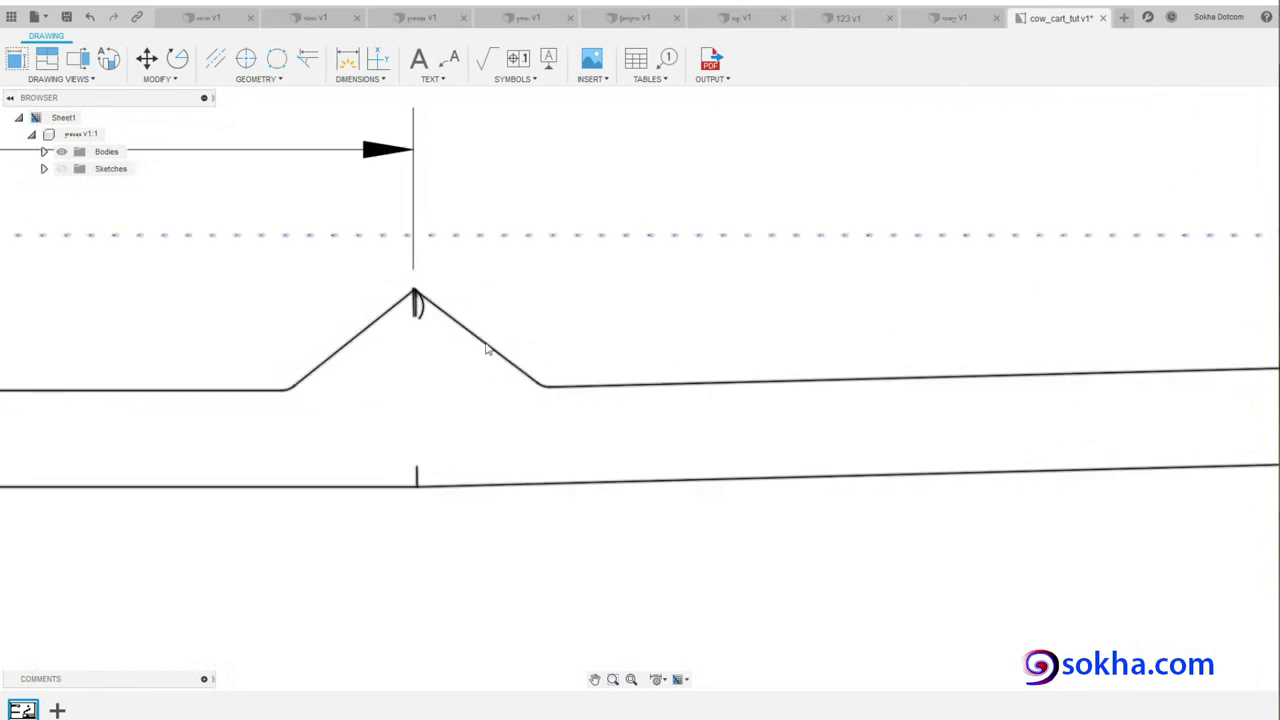
{"action": "left_click", "coordinate": [345, 62]}
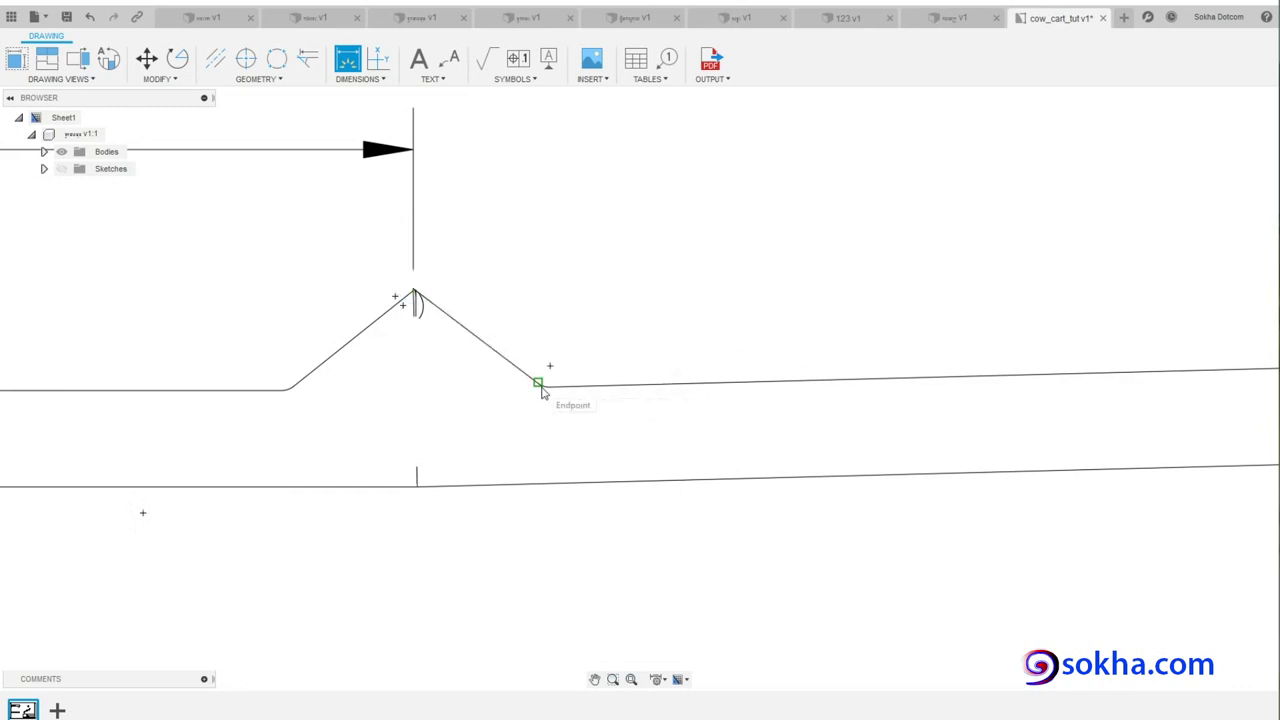
{"action": "left_click", "coordinate": [414, 292]}
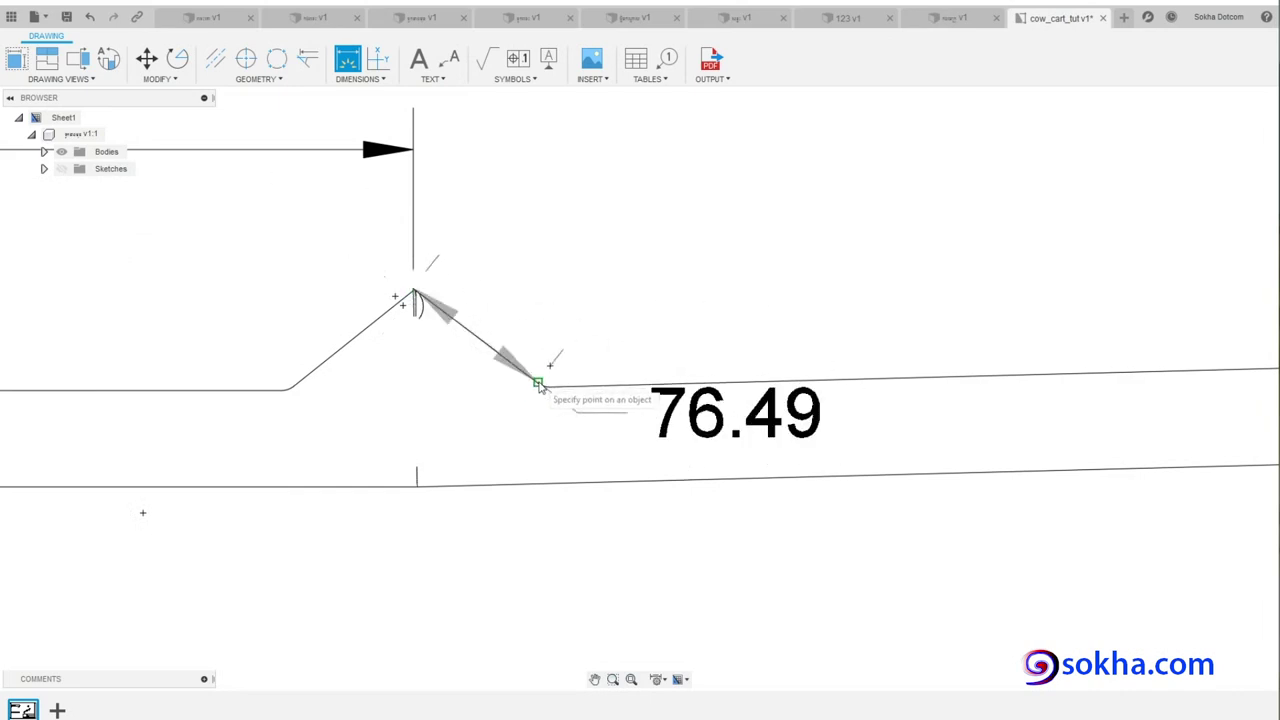
{"action": "left_click", "coordinate": [539, 384]}
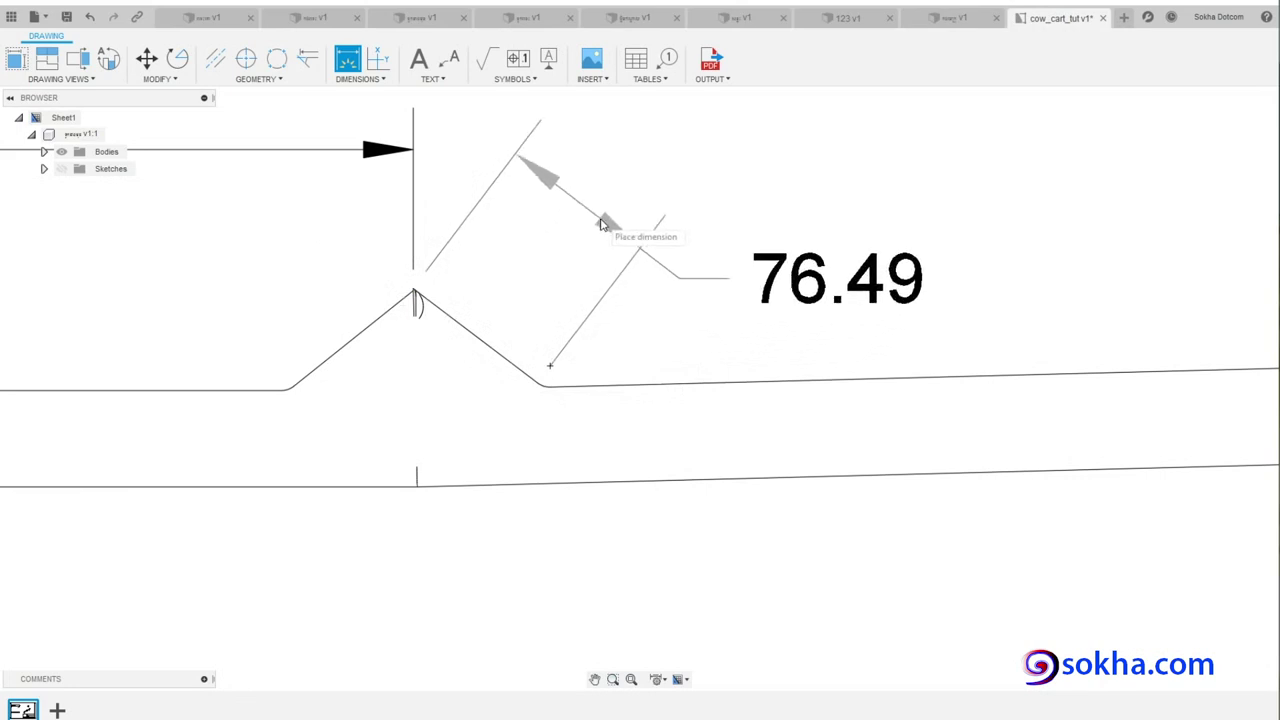
{"action": "left_click", "coordinate": [601, 224]}
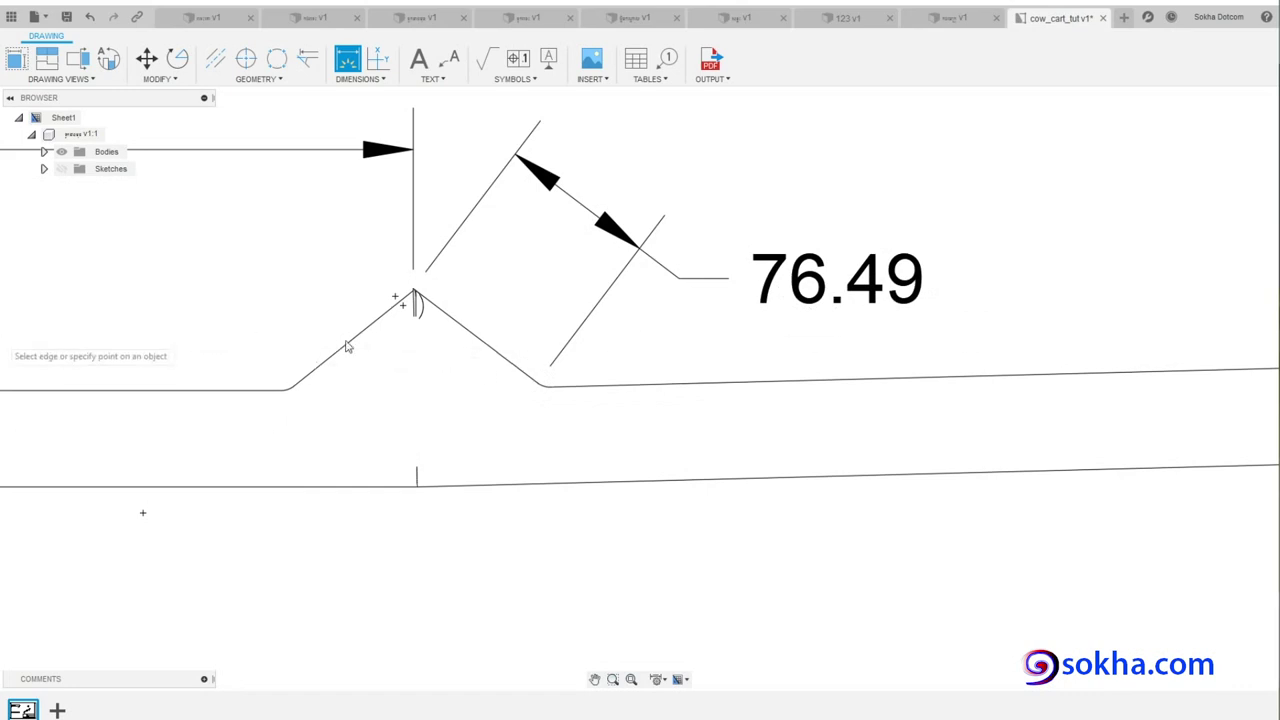
{"action": "scroll", "coordinate": [347, 346], "scroll_direction": "down", "scroll_amount": 3}
{"action": "scroll", "coordinate": [347, 346], "scroll_direction": "down", "scroll_amount": 1}
{"action": "scroll", "coordinate": [347, 346], "scroll_direction": "down", "scroll_amount": 3}
{"action": "key", "text": "Escape"}
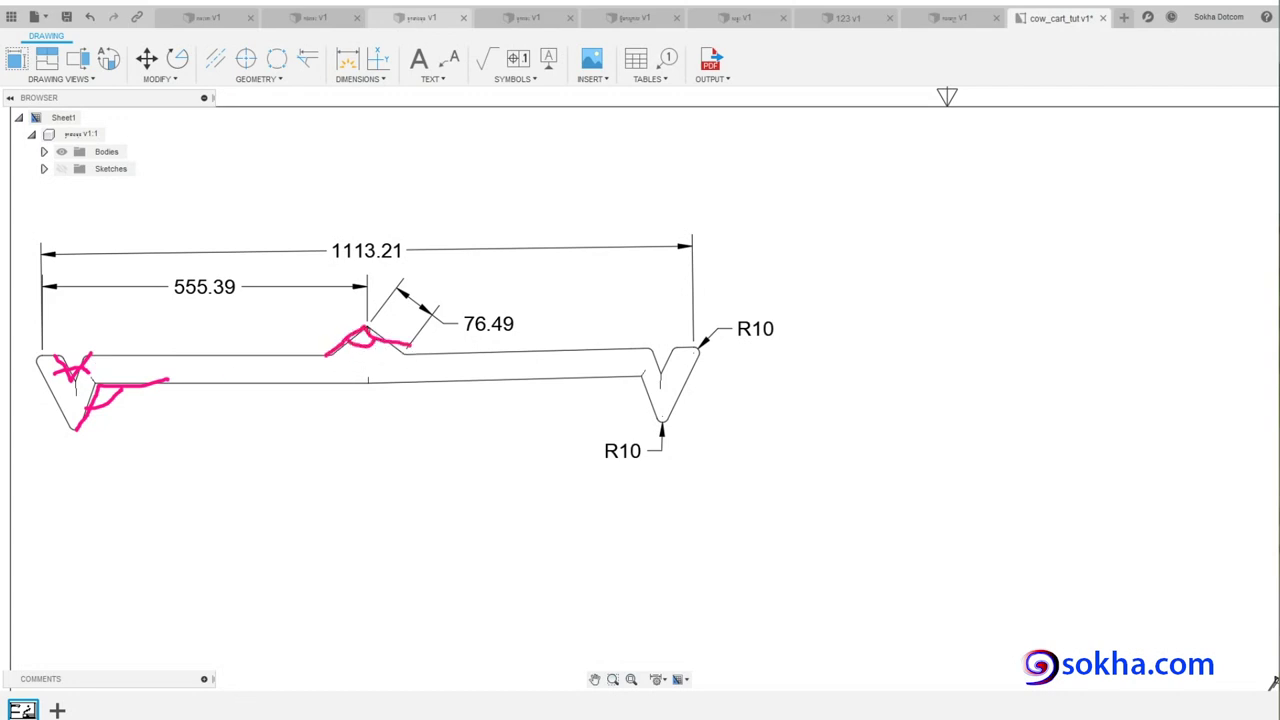
{"action": "key", "text": "Escape"}
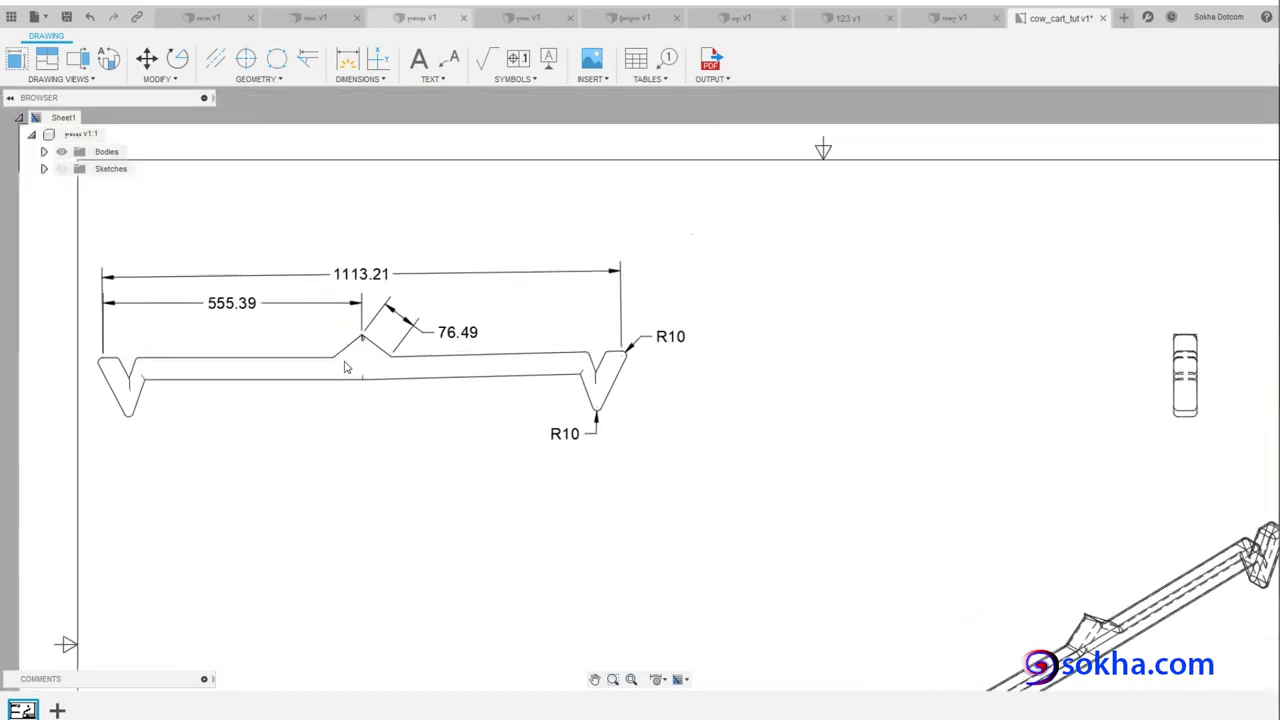
{"action": "scroll", "coordinate": [346, 366], "scroll_direction": "up", "scroll_amount": 5}
{"action": "scroll", "coordinate": [346, 366], "scroll_direction": "up", "scroll_amount": 2}
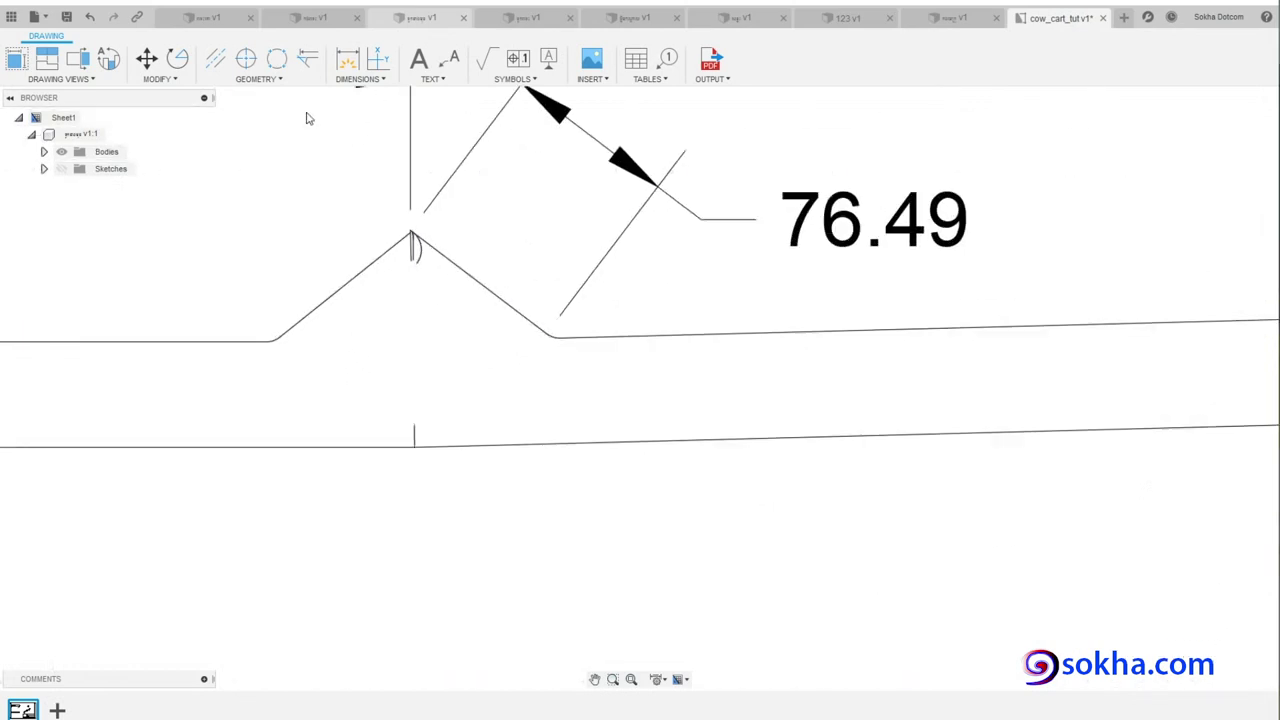
- Place a 104.11° angular dimension between the peak's left and right sloped edges
{"action": "left_click", "coordinate": [376, 84]}
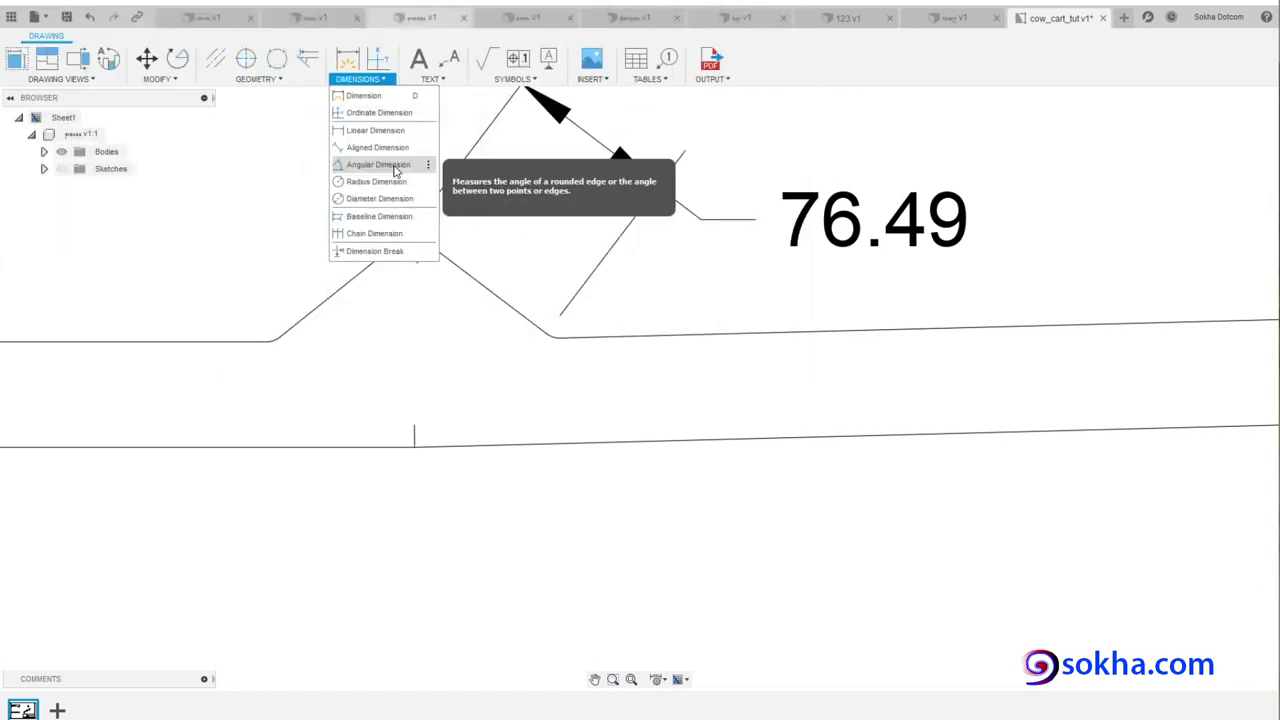
{"action": "left_click", "coordinate": [390, 165]}
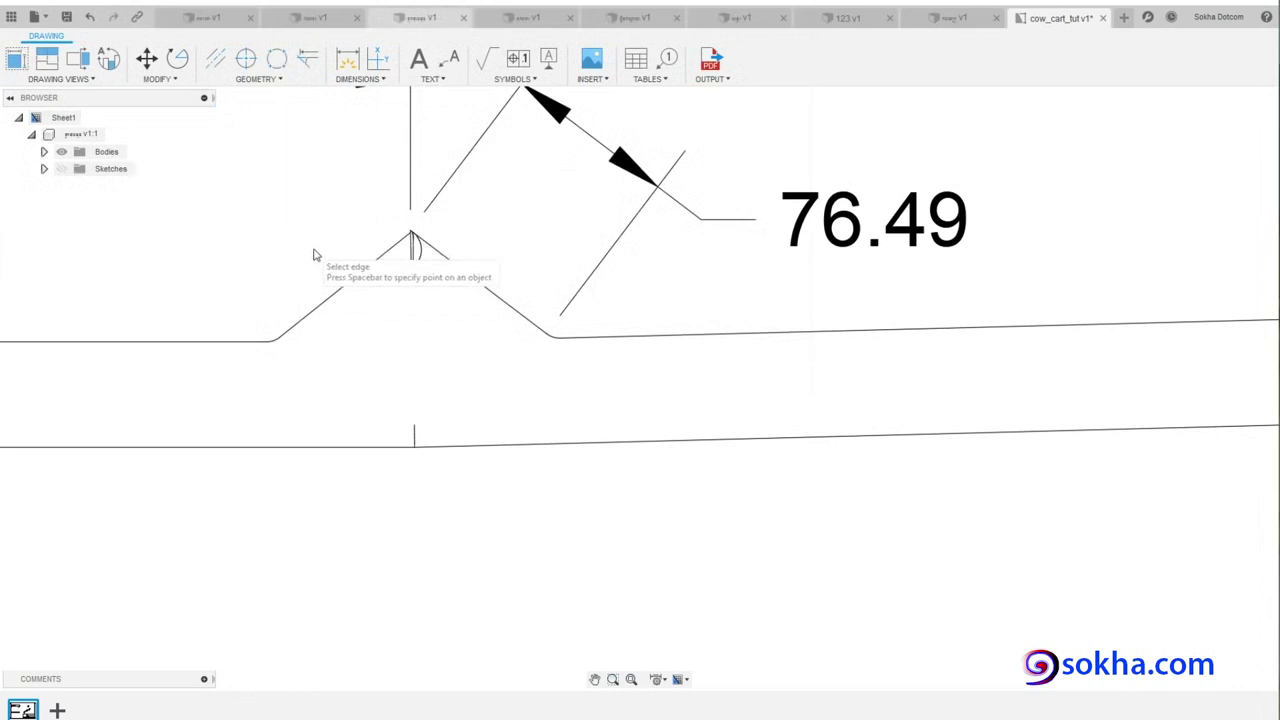
{"action": "left_click", "coordinate": [339, 295]}
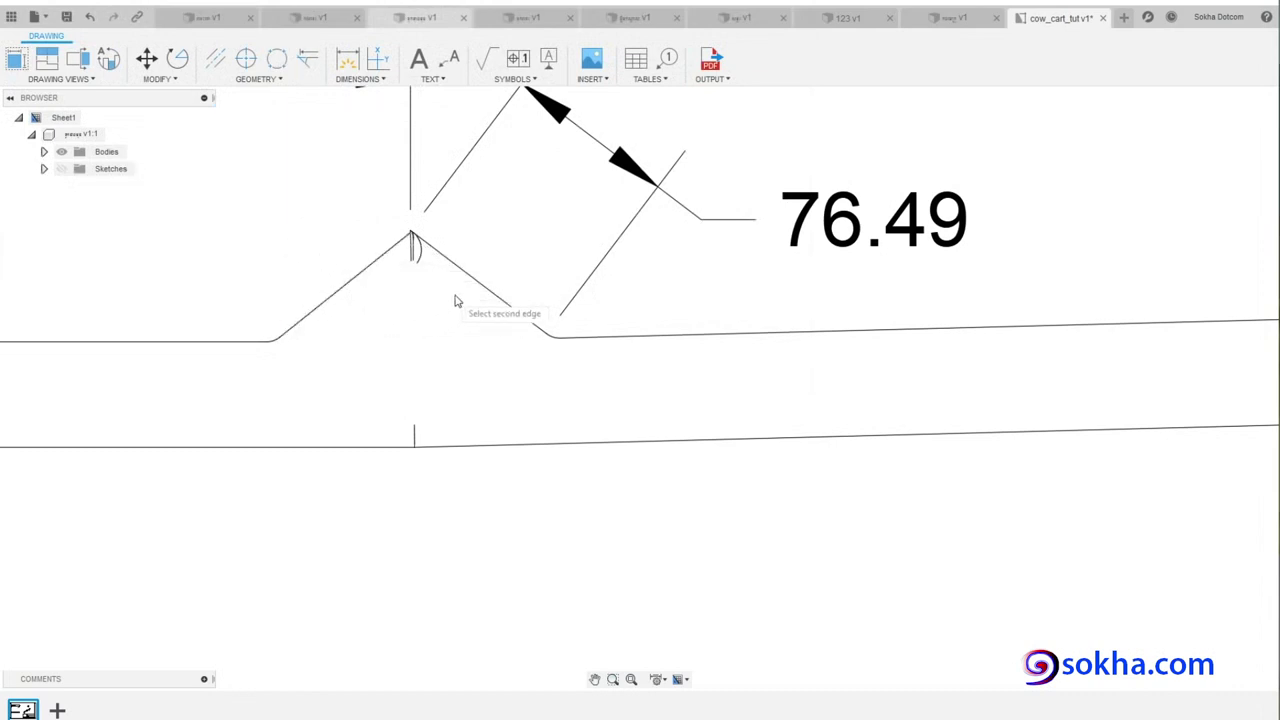
{"action": "left_click", "coordinate": [496, 301]}
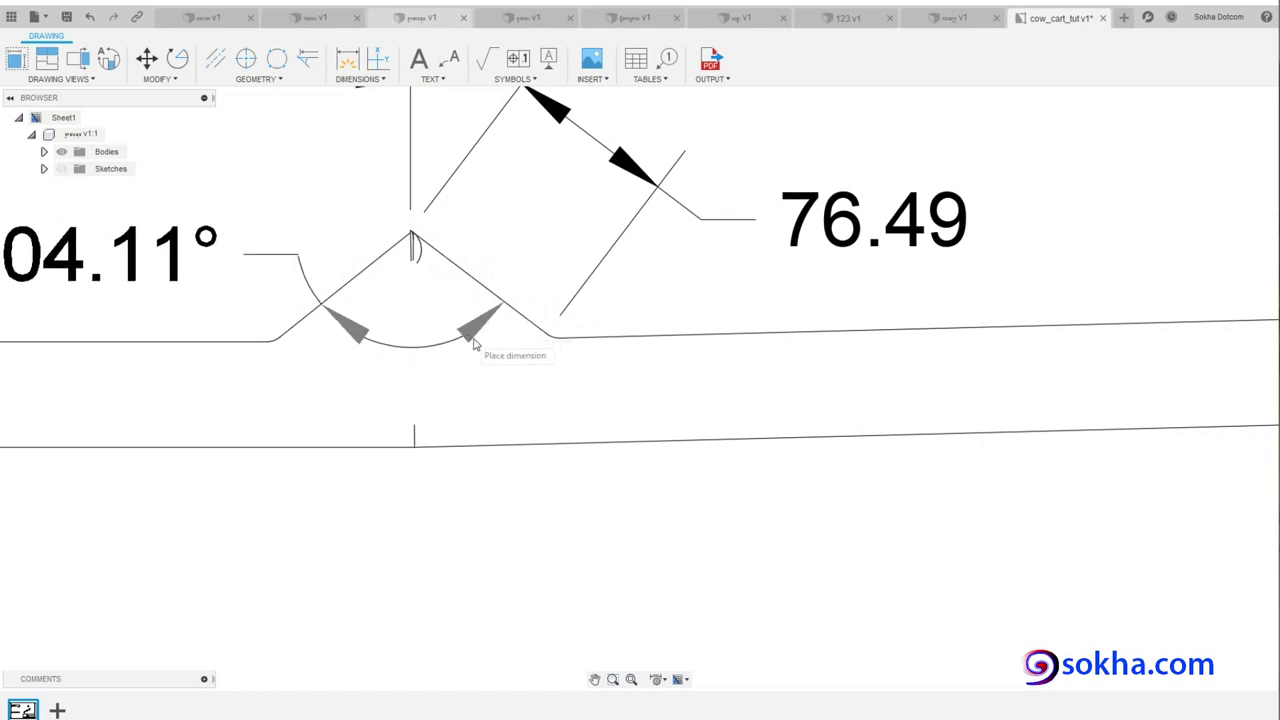
{"action": "scroll", "coordinate": [477, 330], "scroll_direction": "up", "scroll_amount": 1}
{"action": "scroll", "coordinate": [477, 330], "scroll_direction": "down", "scroll_amount": 2}
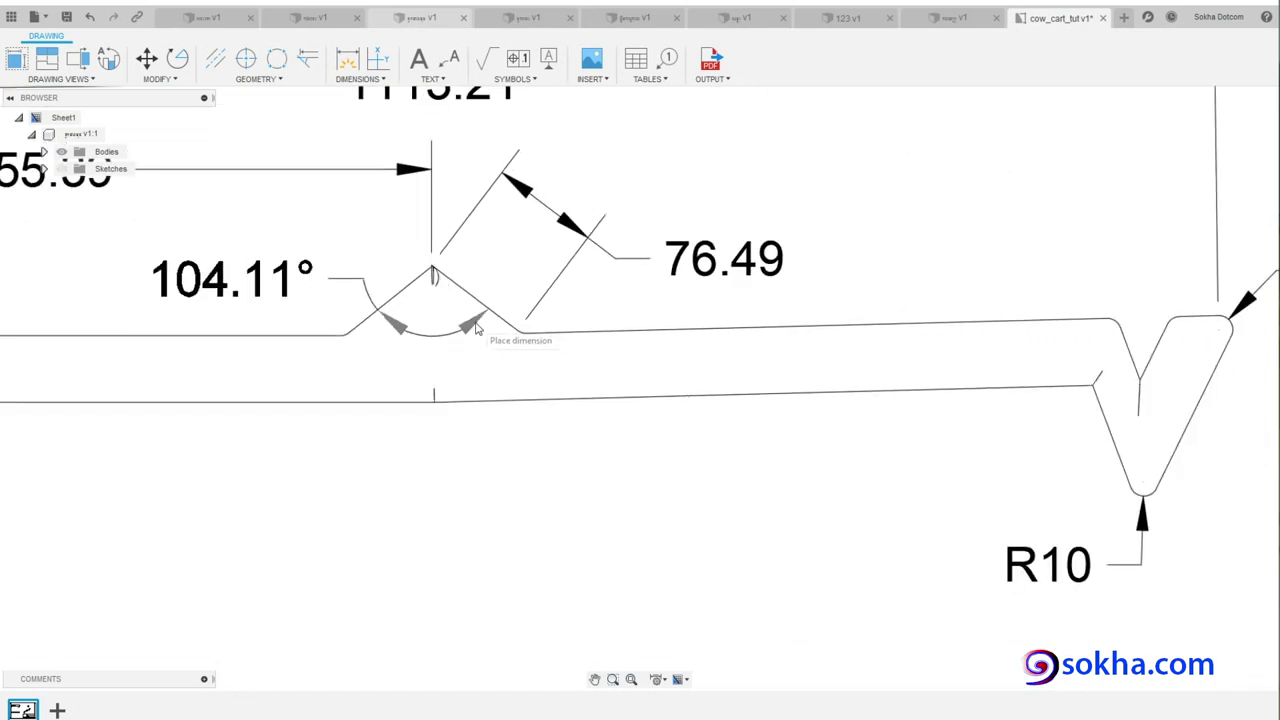
{"action": "left_click", "coordinate": [477, 330]}
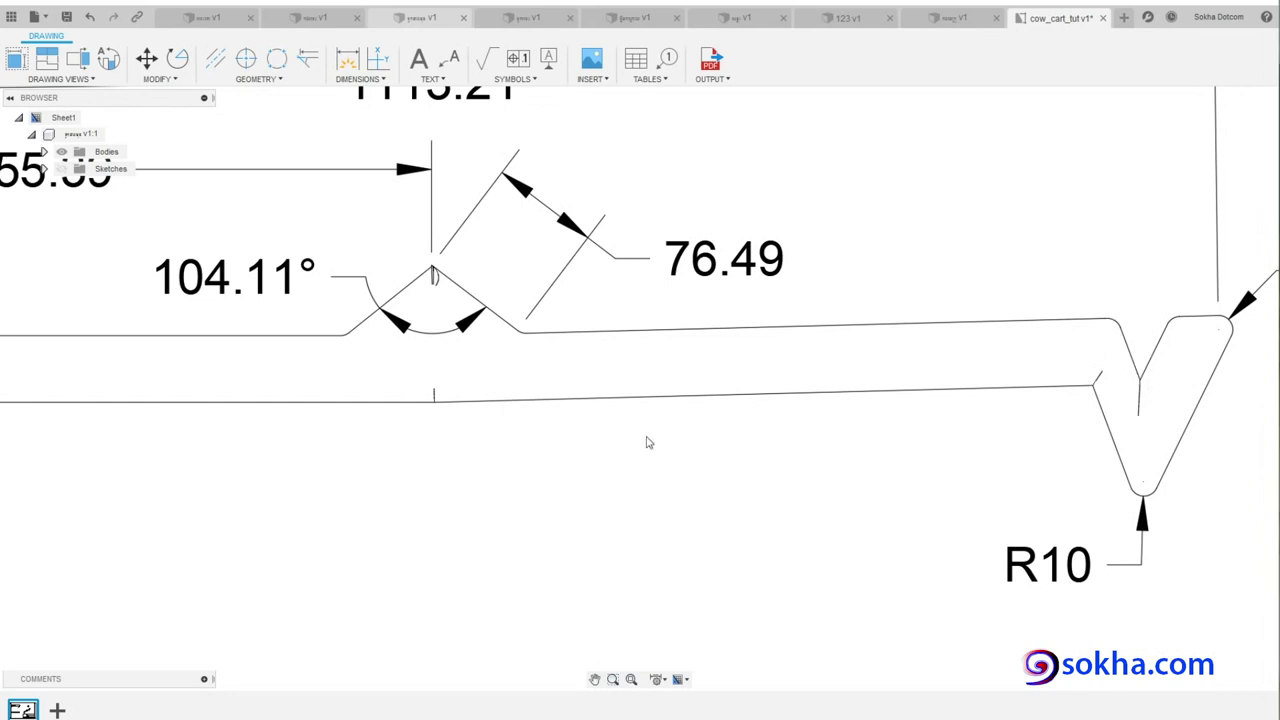
{"action": "scroll", "coordinate": [648, 443], "scroll_direction": "down", "scroll_amount": 3}
{"action": "scroll", "coordinate": [651, 443], "scroll_direction": "down", "scroll_amount": 3}
{"action": "scroll", "coordinate": [655, 440], "scroll_direction": "down", "scroll_amount": 1}
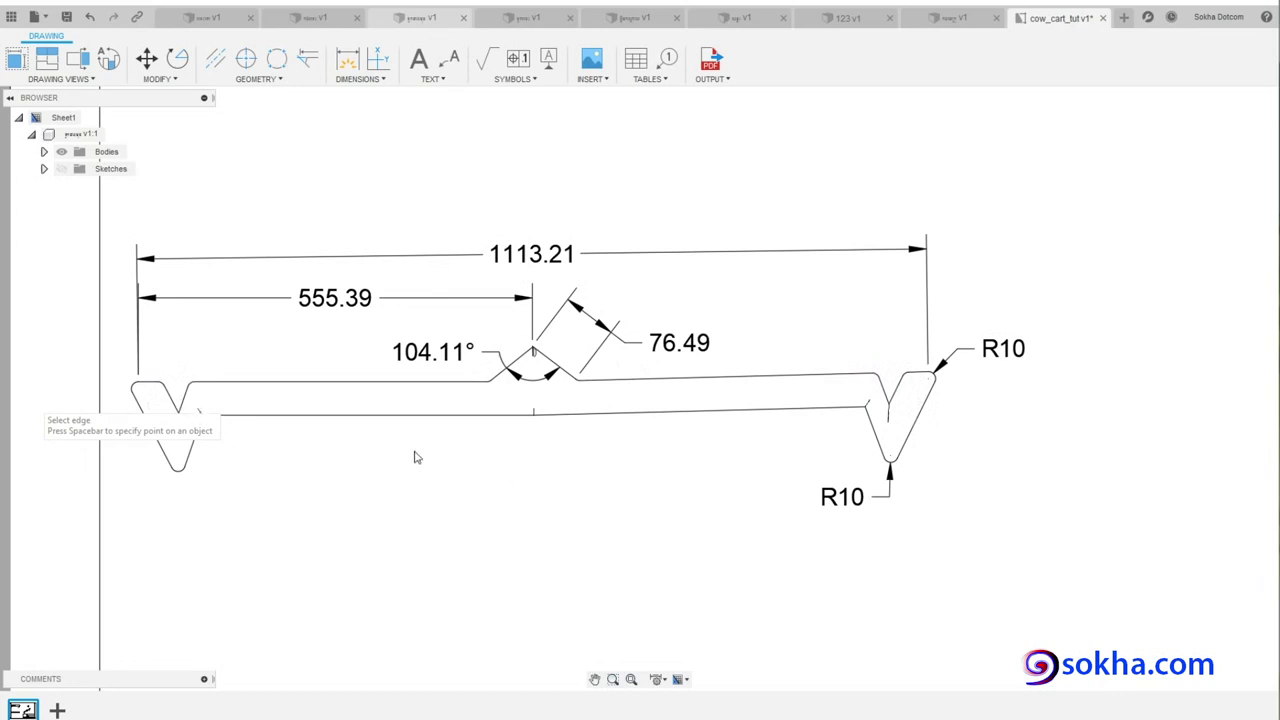
{"action": "scroll", "coordinate": [153, 401], "scroll_direction": "down", "scroll_amount": 1}
{"action": "scroll", "coordinate": [152, 398], "scroll_direction": "up", "scroll_amount": 3}
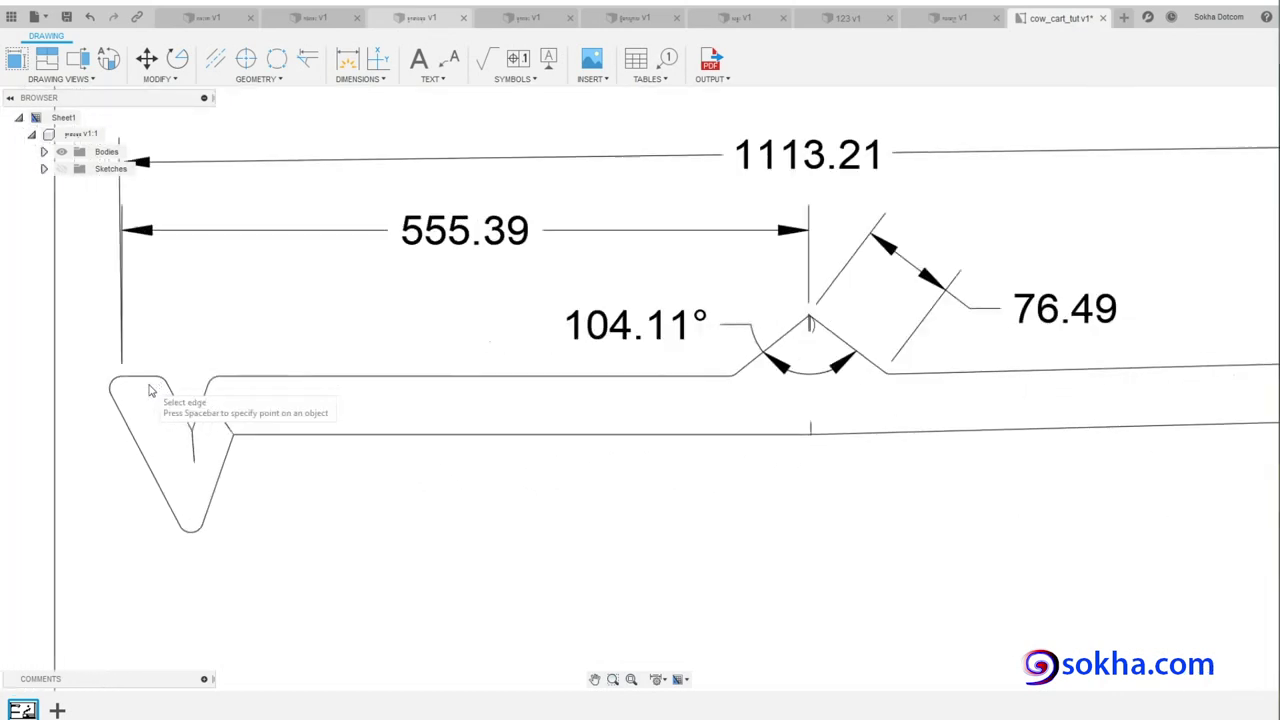
{"action": "scroll", "coordinate": [150, 393], "scroll_direction": "up", "scroll_amount": 3}
{"action": "scroll", "coordinate": [150, 391], "scroll_direction": "up", "scroll_amount": 1}
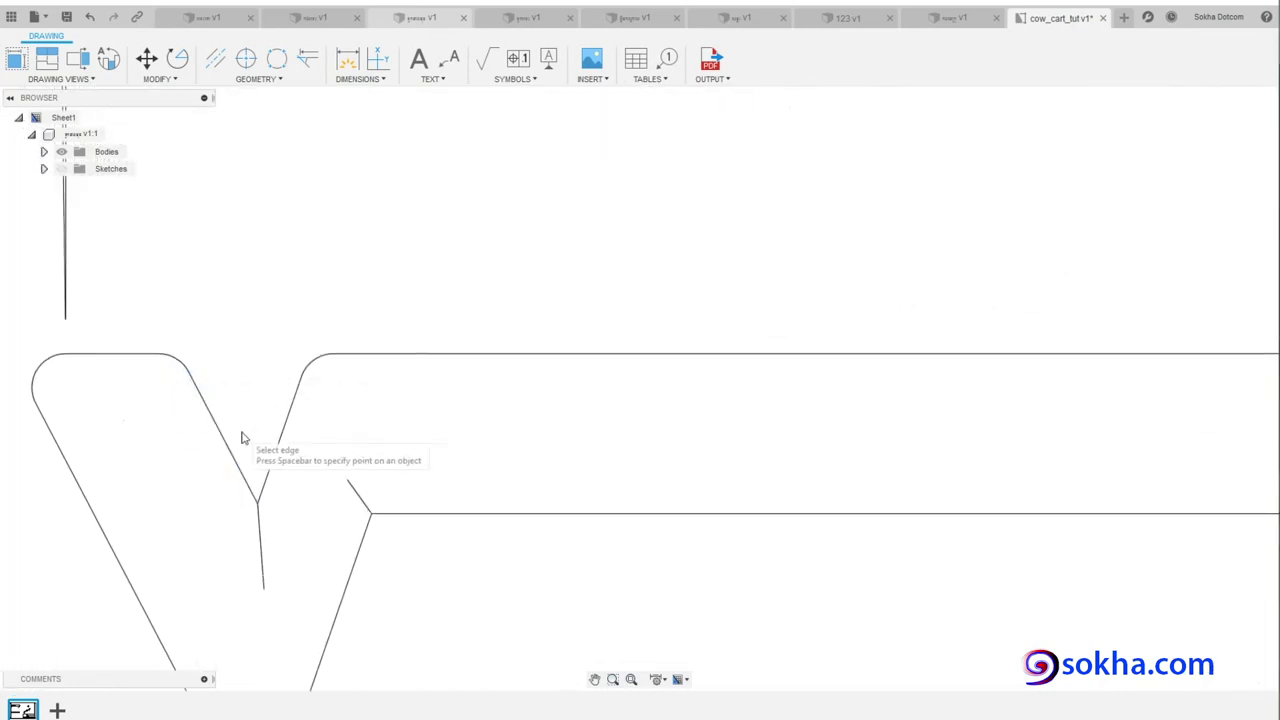
{"action": "left_click", "coordinate": [372, 80]}
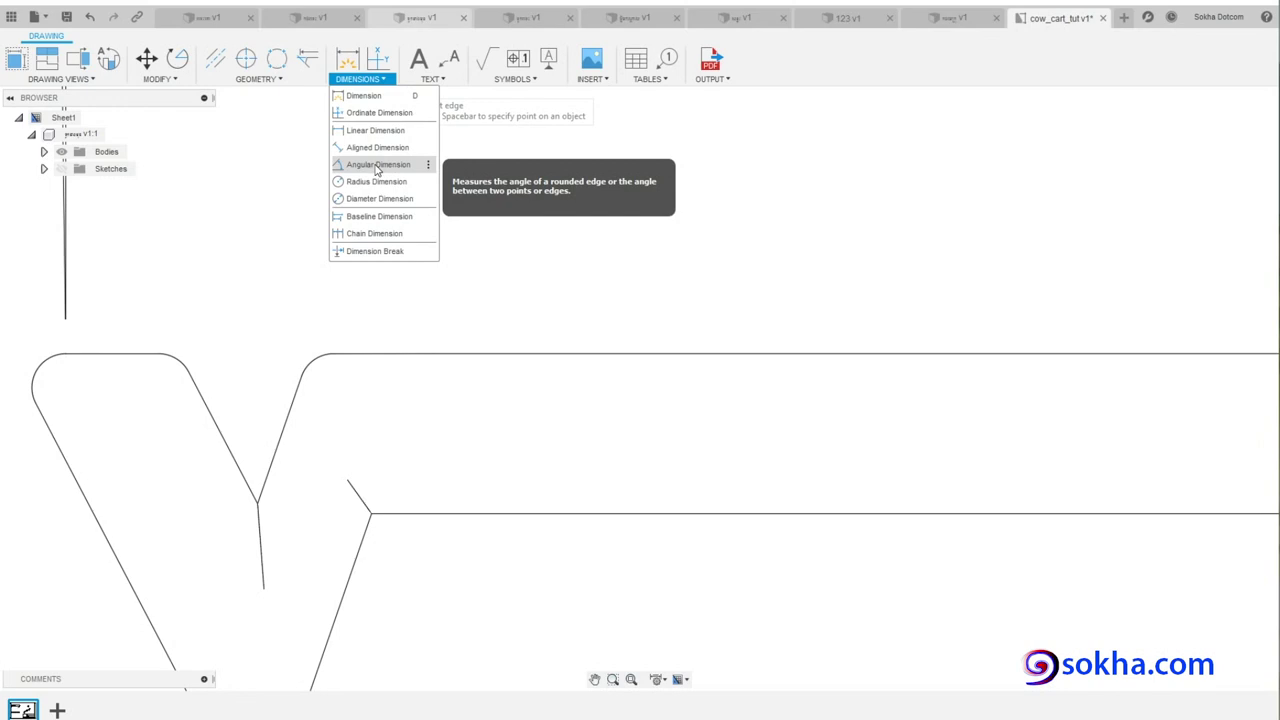
{"action": "left_click", "coordinate": [377, 165]}
{"action": "left_click", "coordinate": [216, 424]}
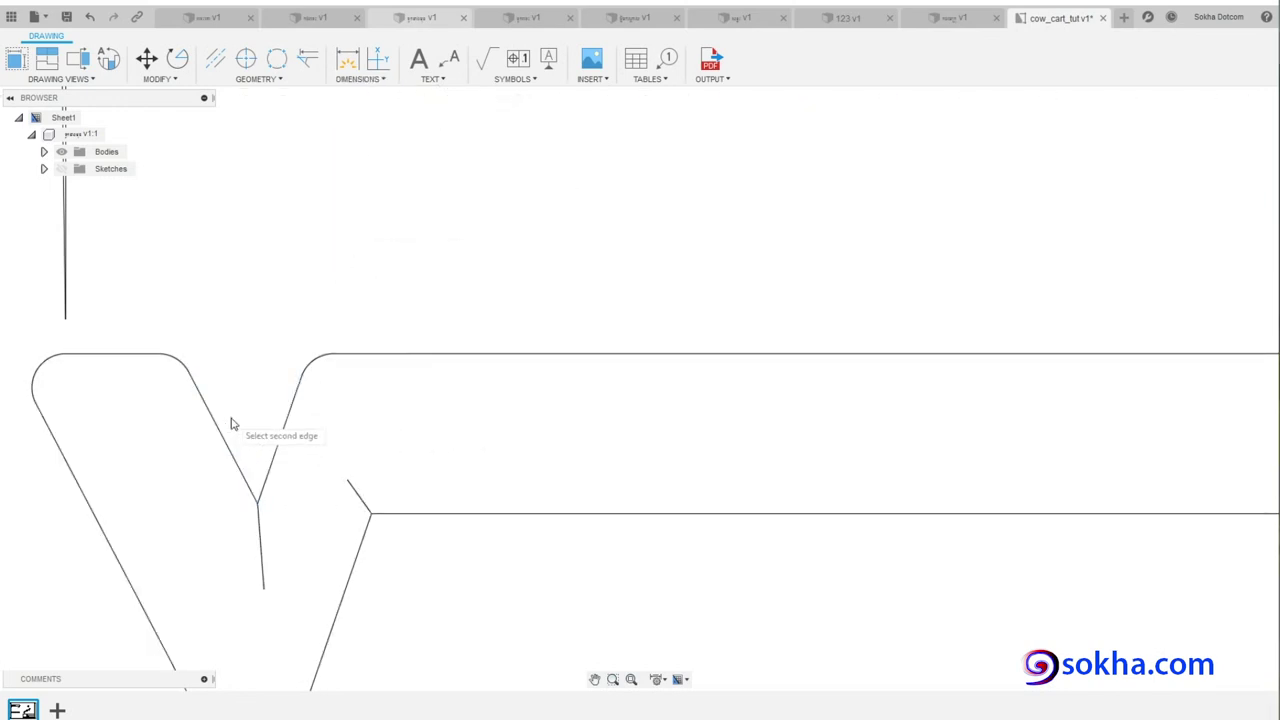
{"action": "left_click", "coordinate": [282, 434]}
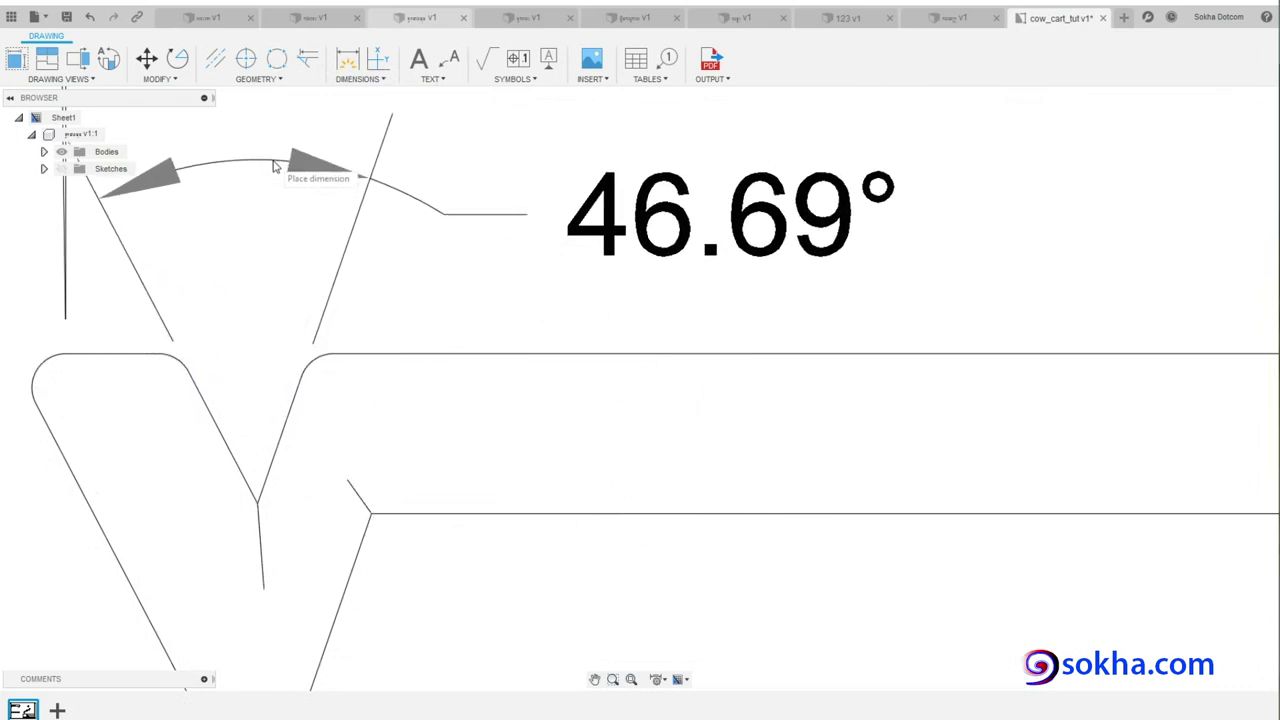
{"action": "left_click", "coordinate": [275, 166]}
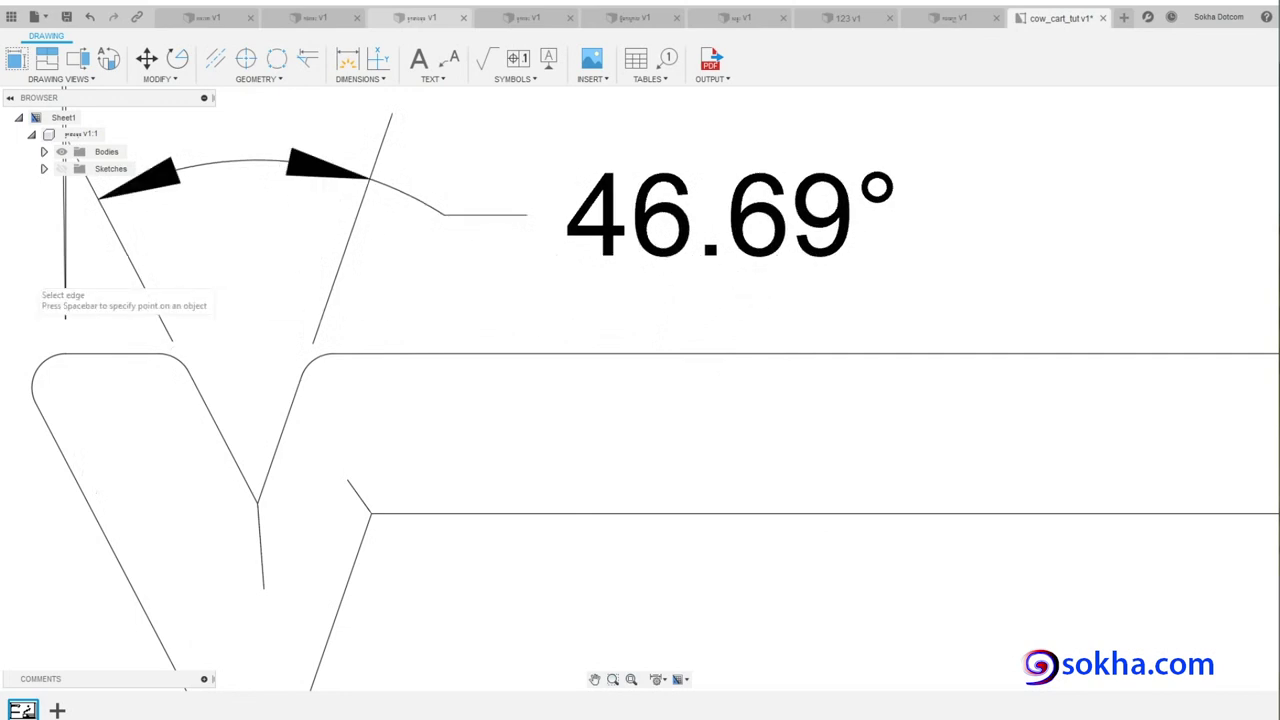
{"action": "left_click_drag", "start_coordinate": [314, 362], "coordinate": [257, 485]}
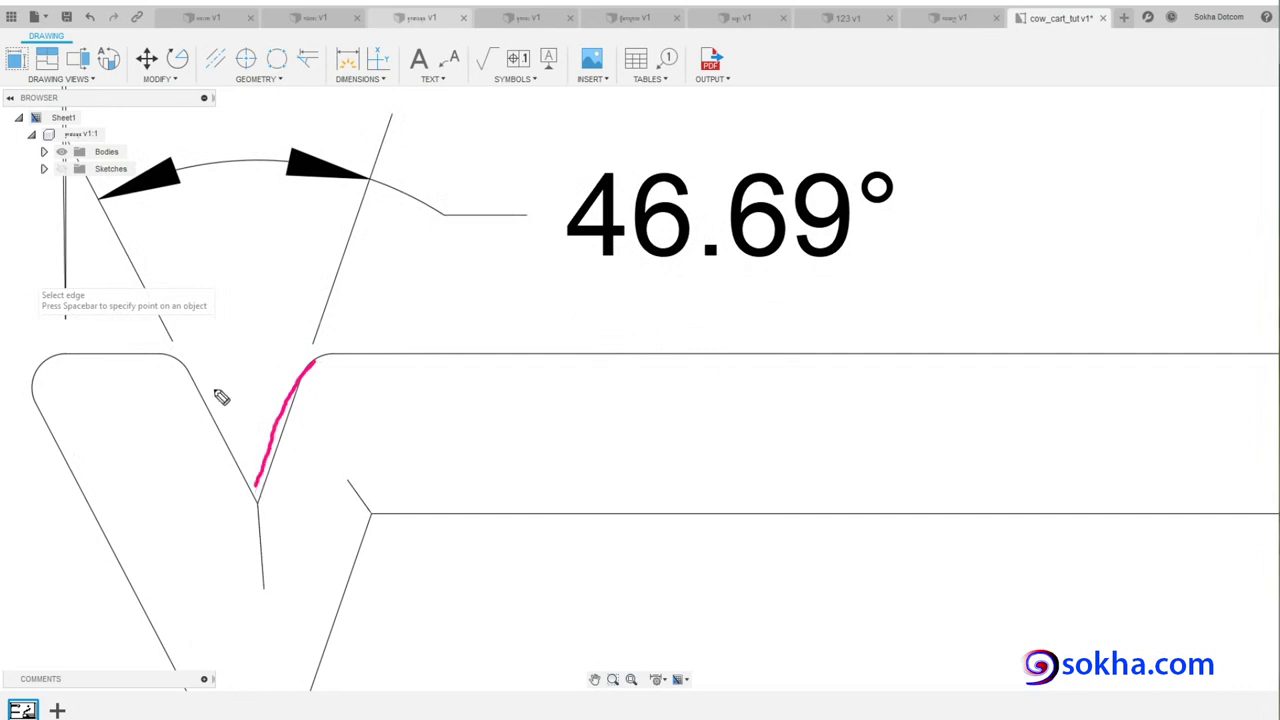
{"action": "left_click_drag", "start_coordinate": [181, 360], "coordinate": [257, 488]}
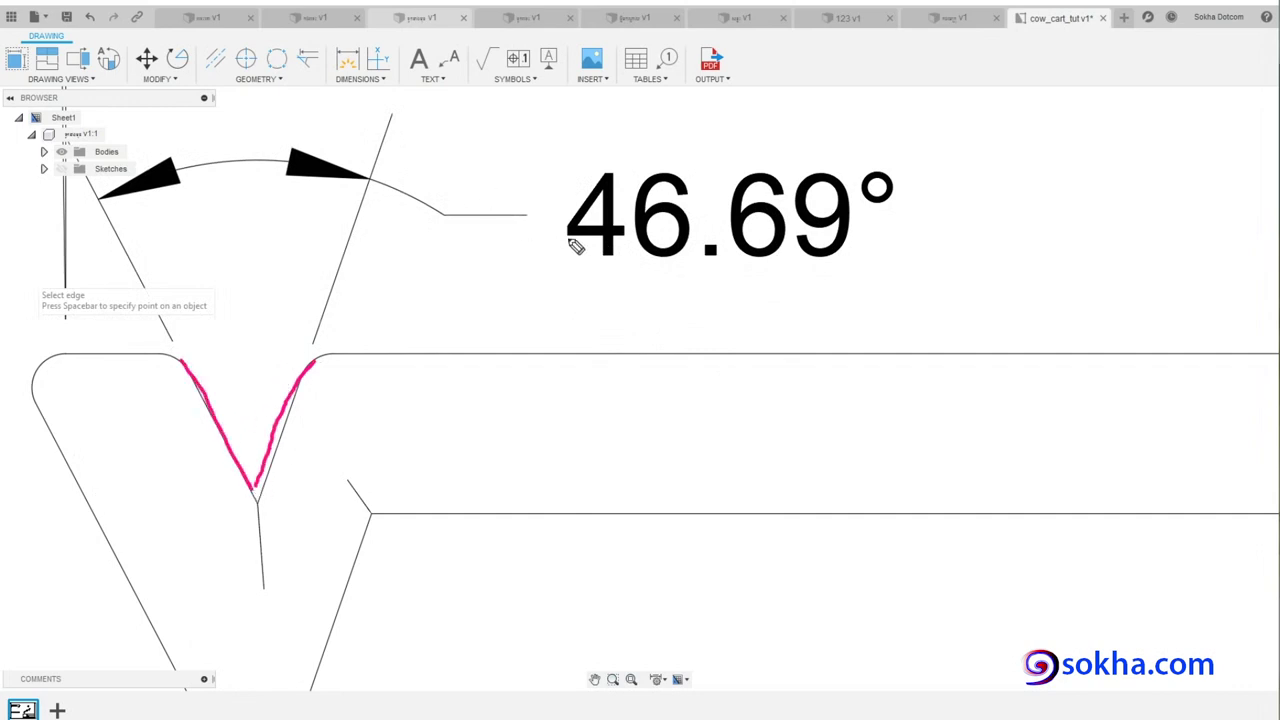
{"action": "mouse_move", "coordinate": [585, 272]}
{"action": "left_mouse_down"}
{"action": "mouse_move", "coordinate": [876, 279]}
{"action": "mouse_move", "coordinate": [580, 272]}
{"action": "left_mouse_up"}
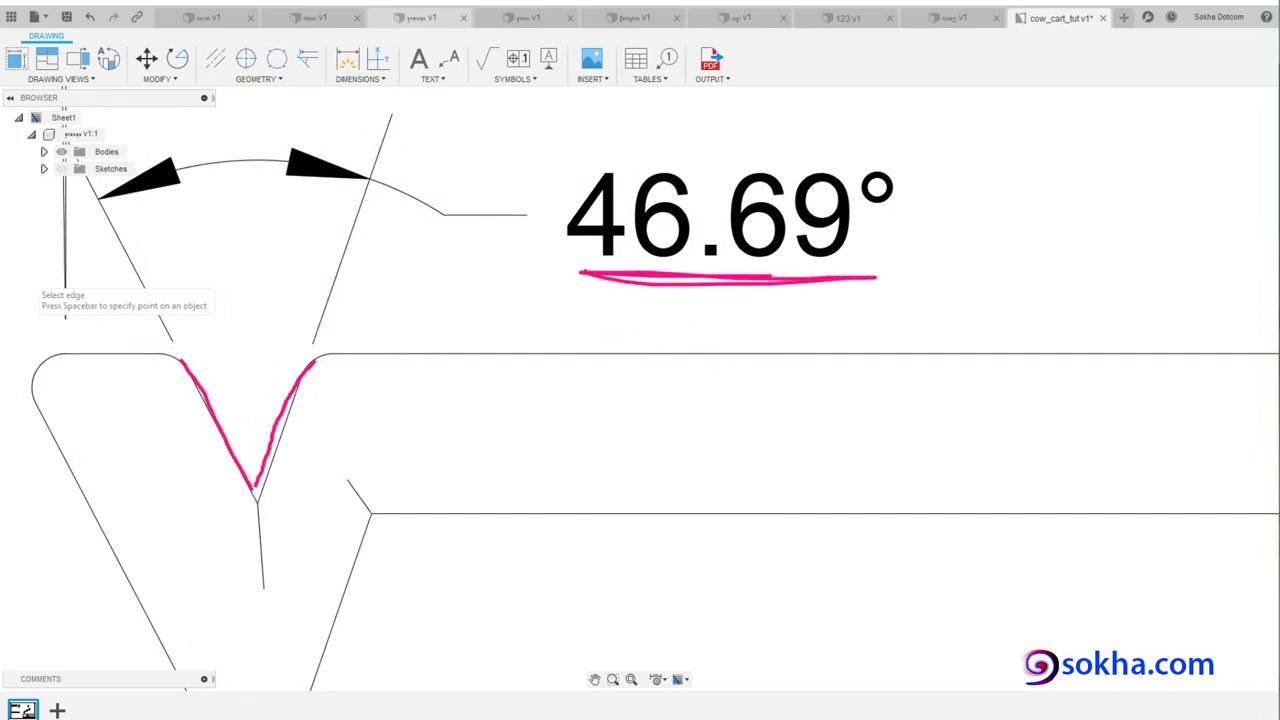
{"action": "key", "text": "Escape"}
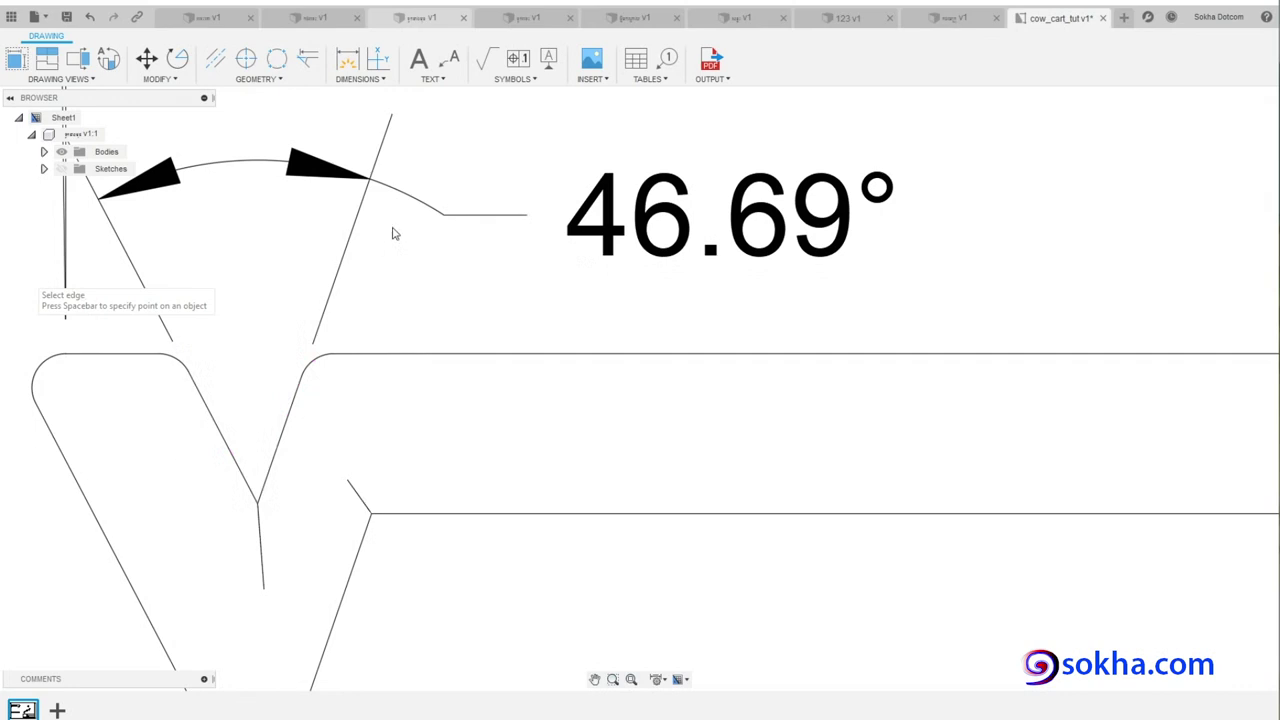
{"action": "scroll", "coordinate": [393, 233], "scroll_direction": "down", "scroll_amount": 4}
{"action": "scroll", "coordinate": [393, 233], "scroll_direction": "down", "scroll_amount": 1}
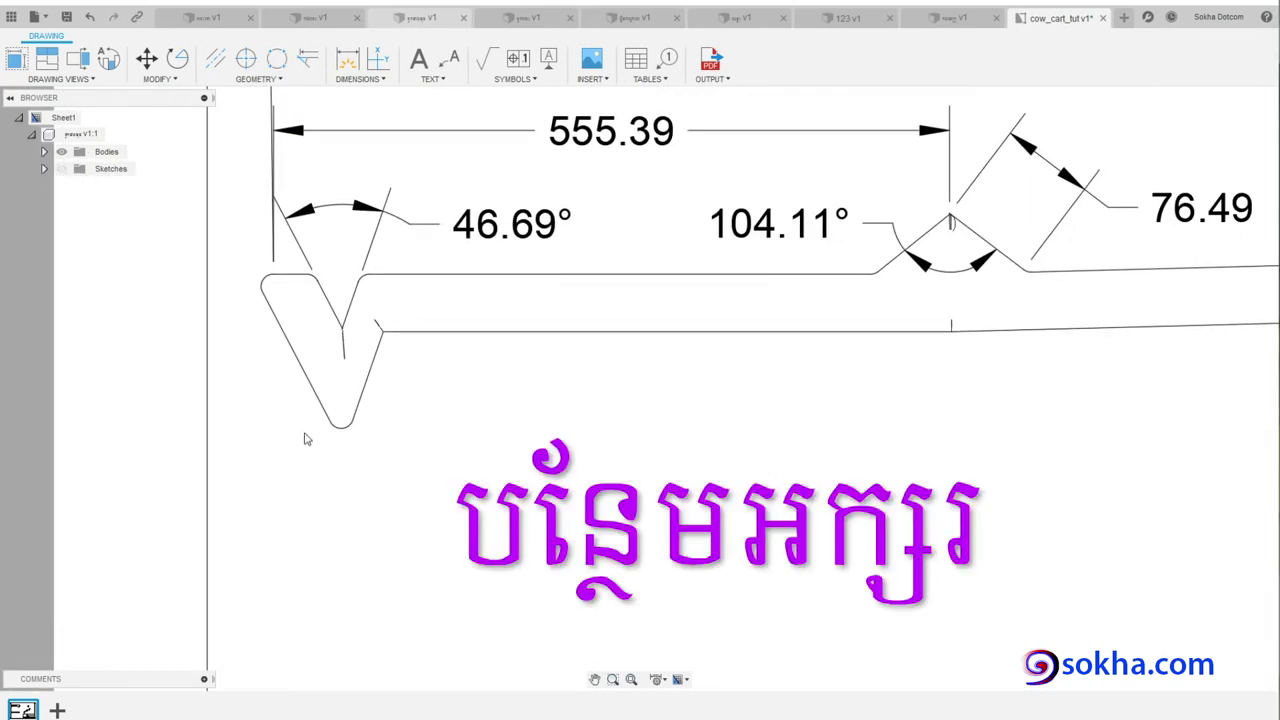
{"action": "middle_click_drag", "start_coordinate": [352, 158], "coordinate": [352, 290]}
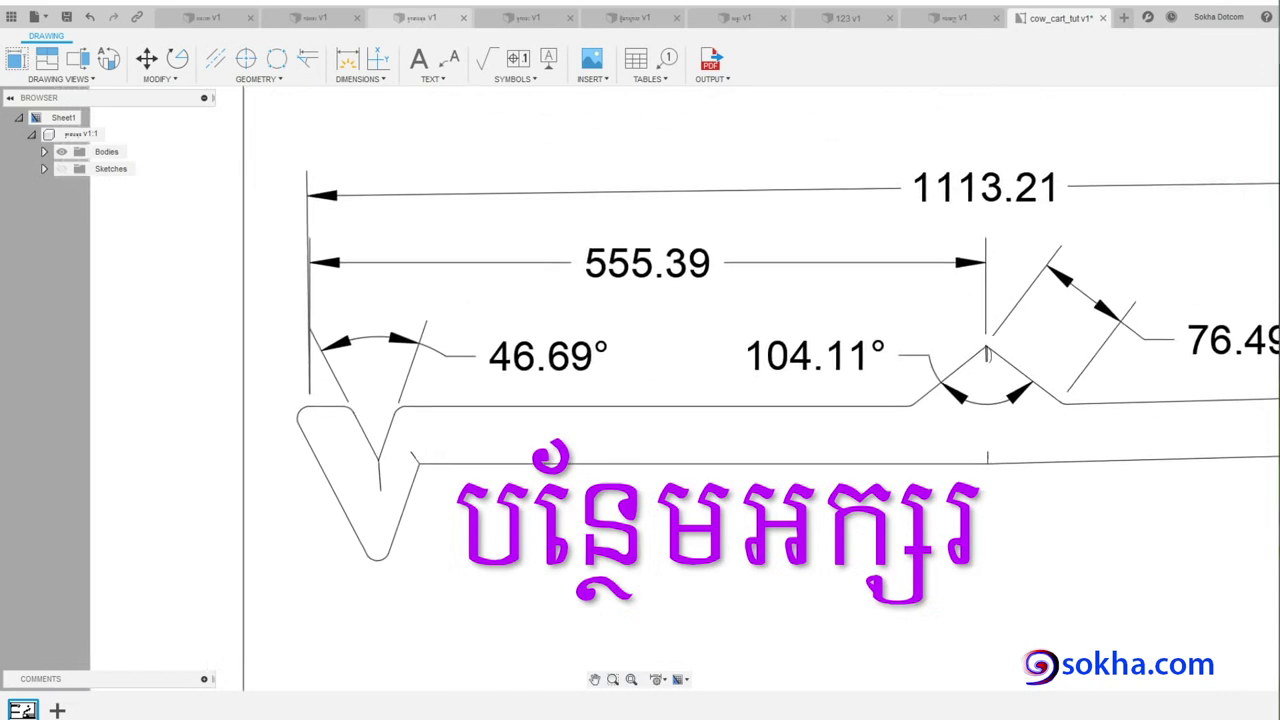
{"action": "scroll", "coordinate": [312, 268], "scroll_direction": "down", "scroll_amount": 2}
{"action": "scroll", "coordinate": [312, 268], "scroll_direction": "up", "scroll_amount": 5}
{"action": "scroll", "coordinate": [312, 268], "scroll_direction": "up", "scroll_amount": 2}
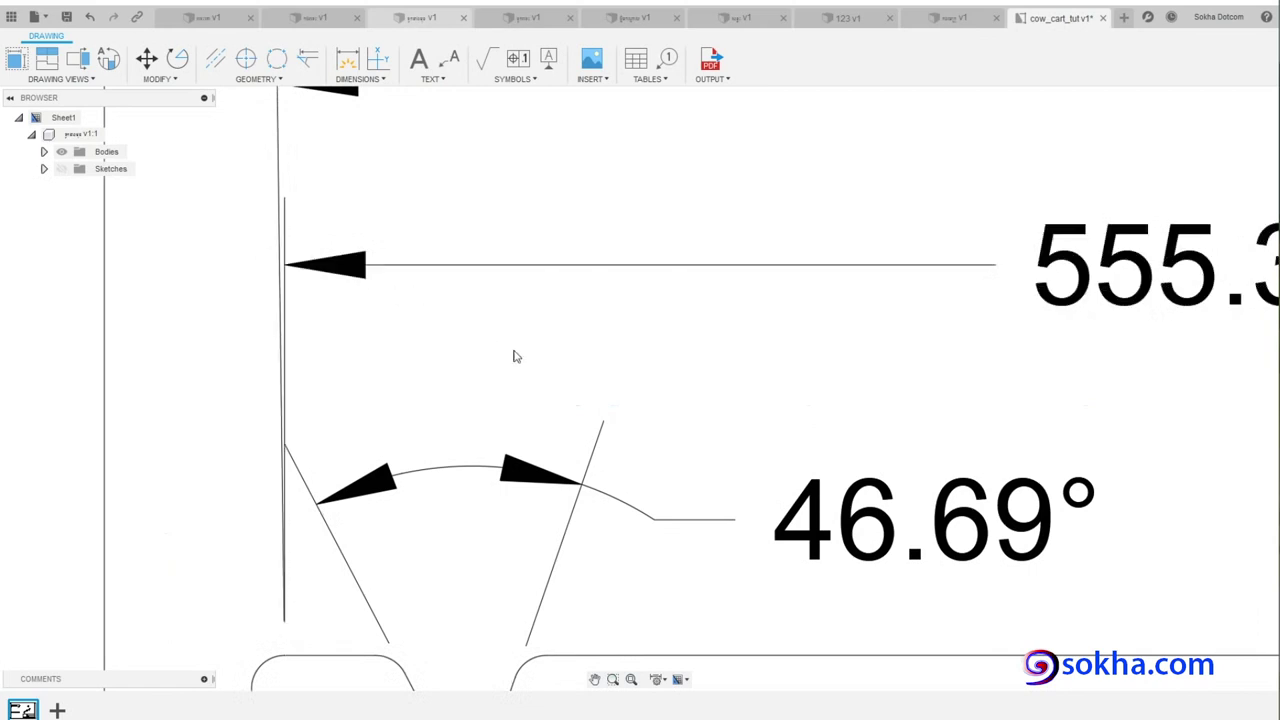
{"action": "scroll", "coordinate": [513, 356], "scroll_direction": "down", "scroll_amount": 2}
{"action": "scroll", "coordinate": [513, 358], "scroll_direction": "down", "scroll_amount": 2}
{"action": "scroll", "coordinate": [512, 362], "scroll_direction": "down", "scroll_amount": 2}
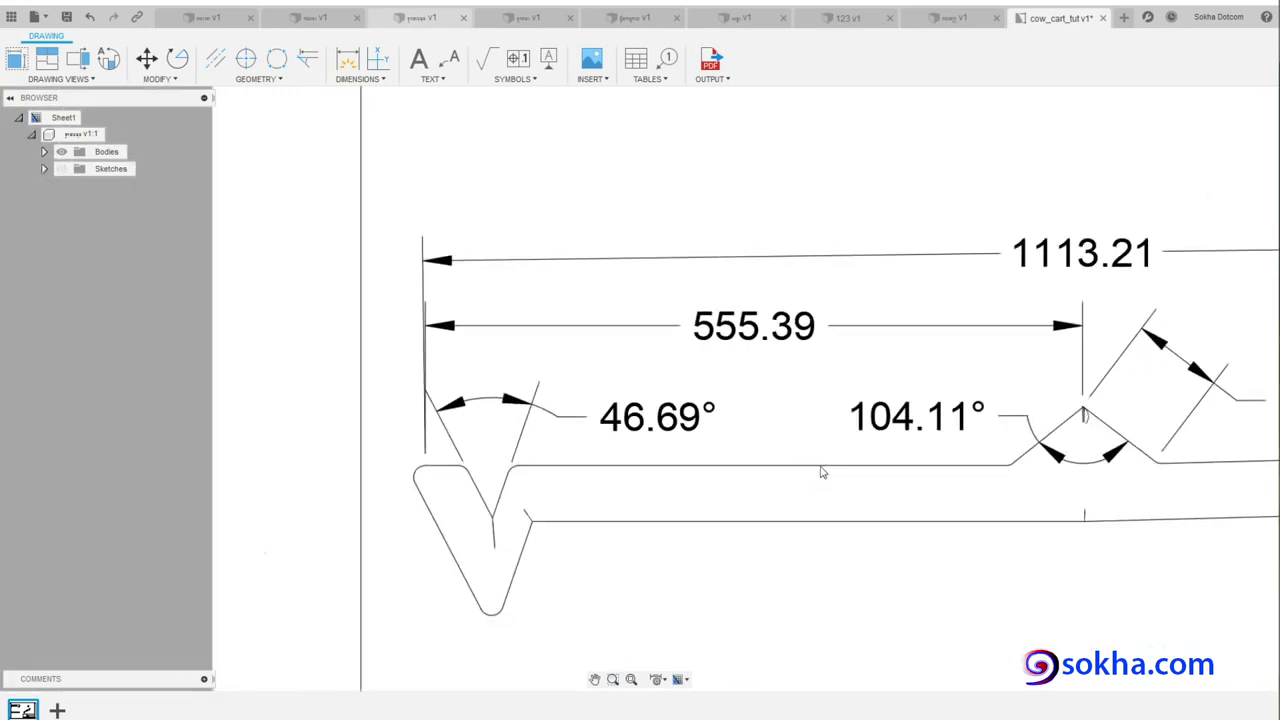
{"action": "scroll", "coordinate": [822, 472], "scroll_direction": "down", "scroll_amount": 3}
{"action": "middle_click_drag", "start_coordinate": [903, 563], "coordinate": [671, 506]}
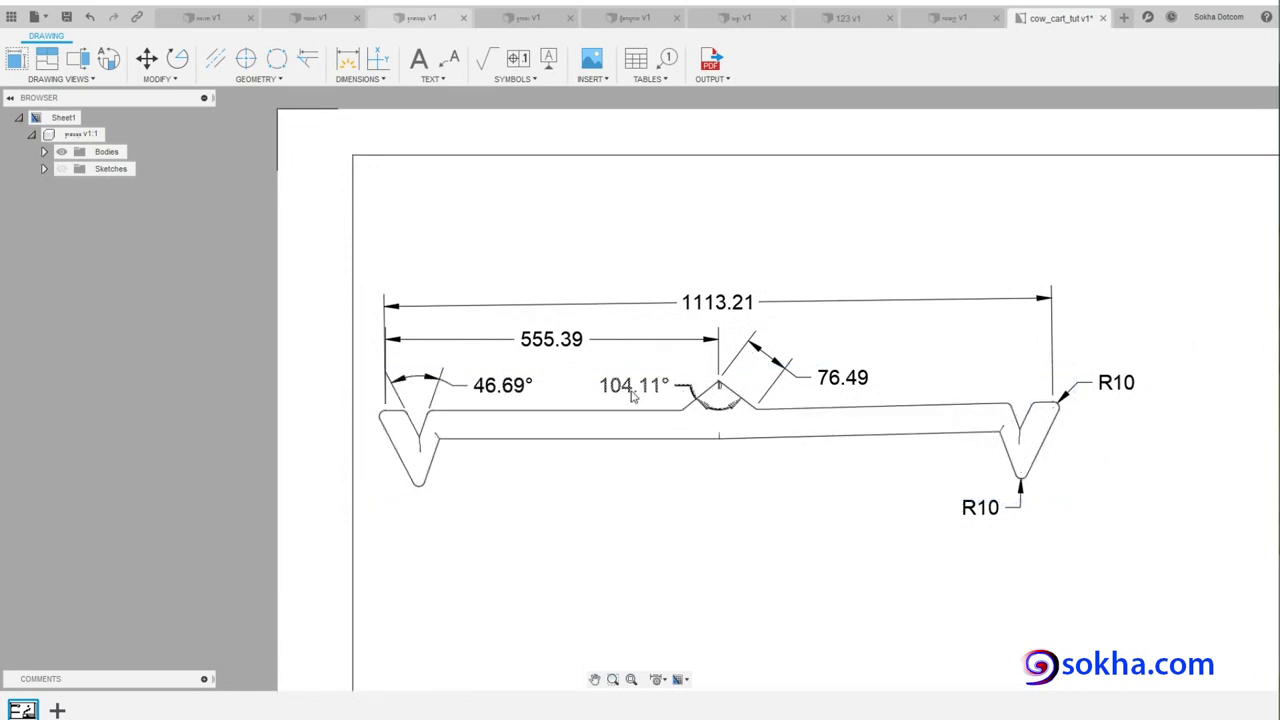
{"action": "left_click", "coordinate": [516, 390]}
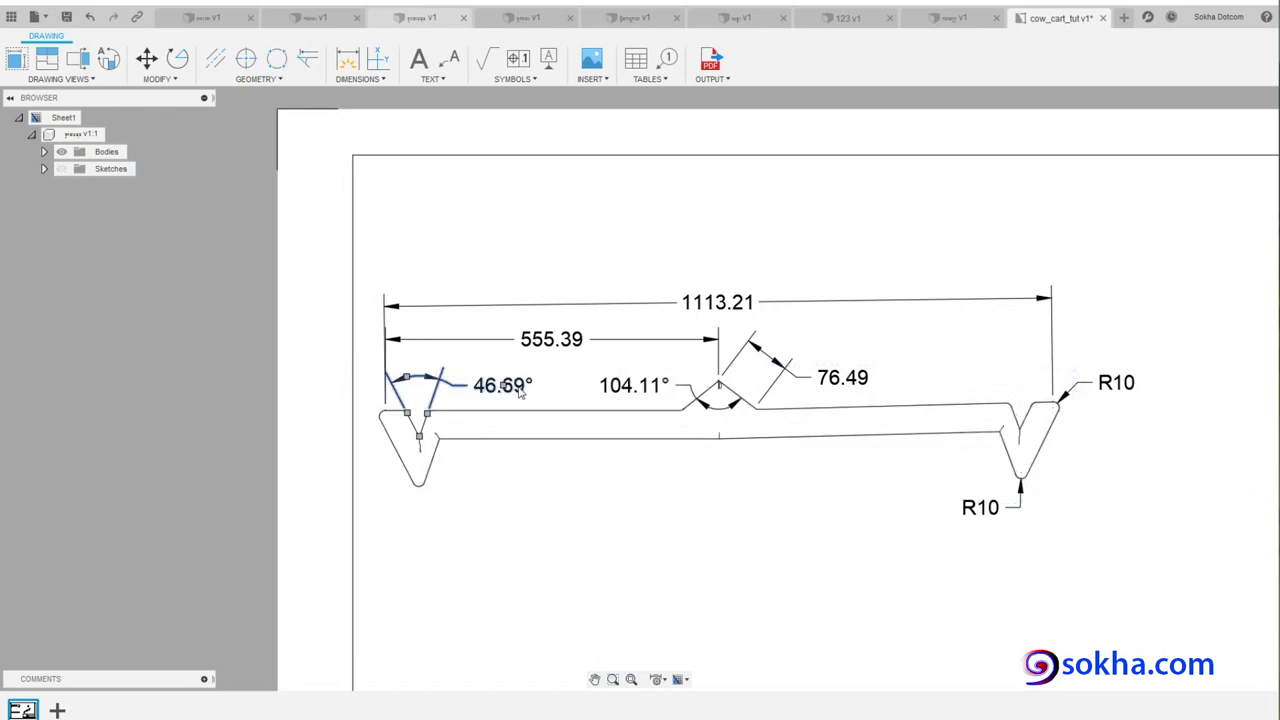
{"action": "scroll", "coordinate": [537, 395], "scroll_direction": "up", "scroll_amount": 2}
{"action": "scroll", "coordinate": [537, 396], "scroll_direction": "up", "scroll_amount": 2}
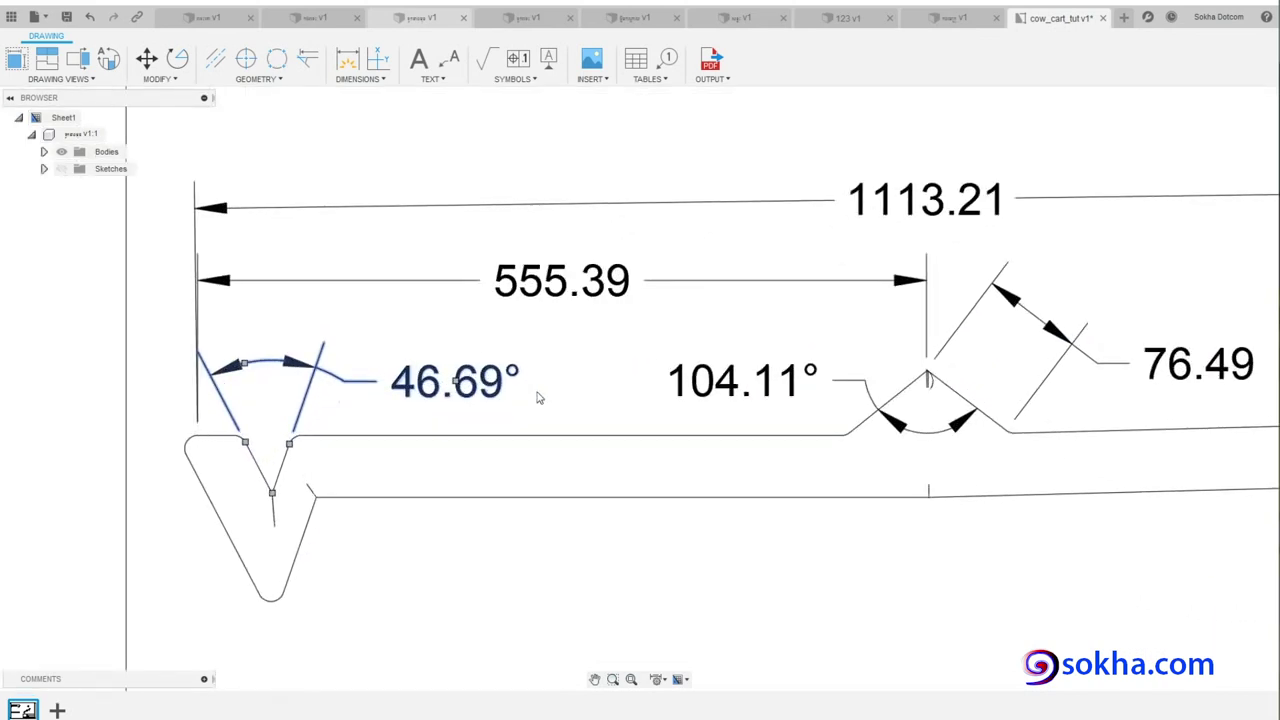
{"action": "scroll", "coordinate": [538, 400], "scroll_direction": "up", "scroll_amount": 2}
- Place an 'x2' text note beside the 46.69° notch angle dimension
{"action": "right_click", "coordinate": [463, 376]}
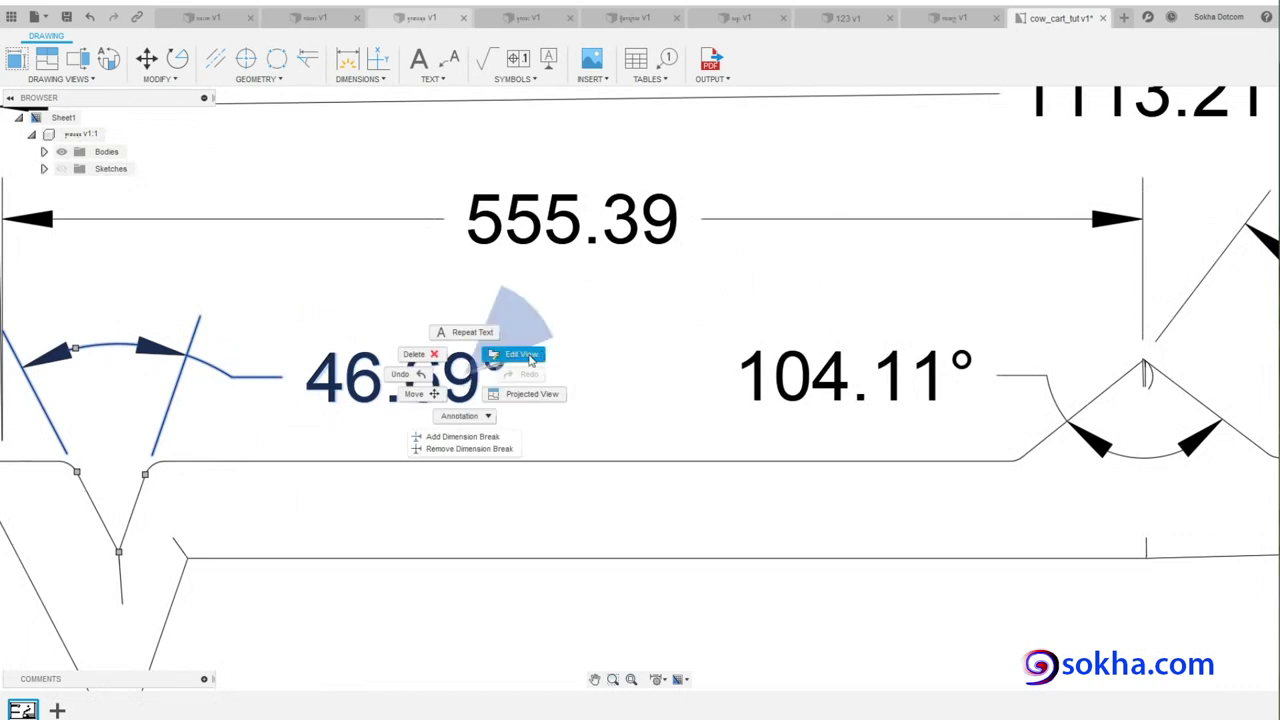
{"action": "left_click", "coordinate": [465, 418]}
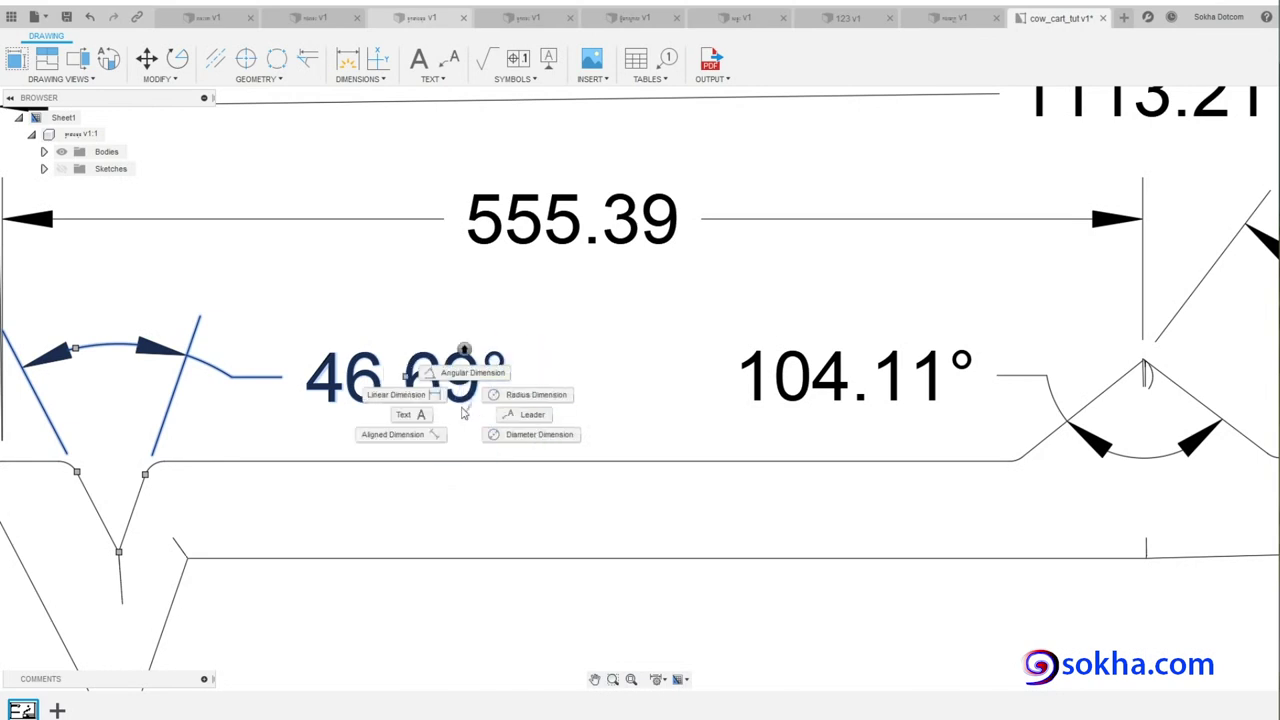
{"action": "left_click", "coordinate": [409, 416]}
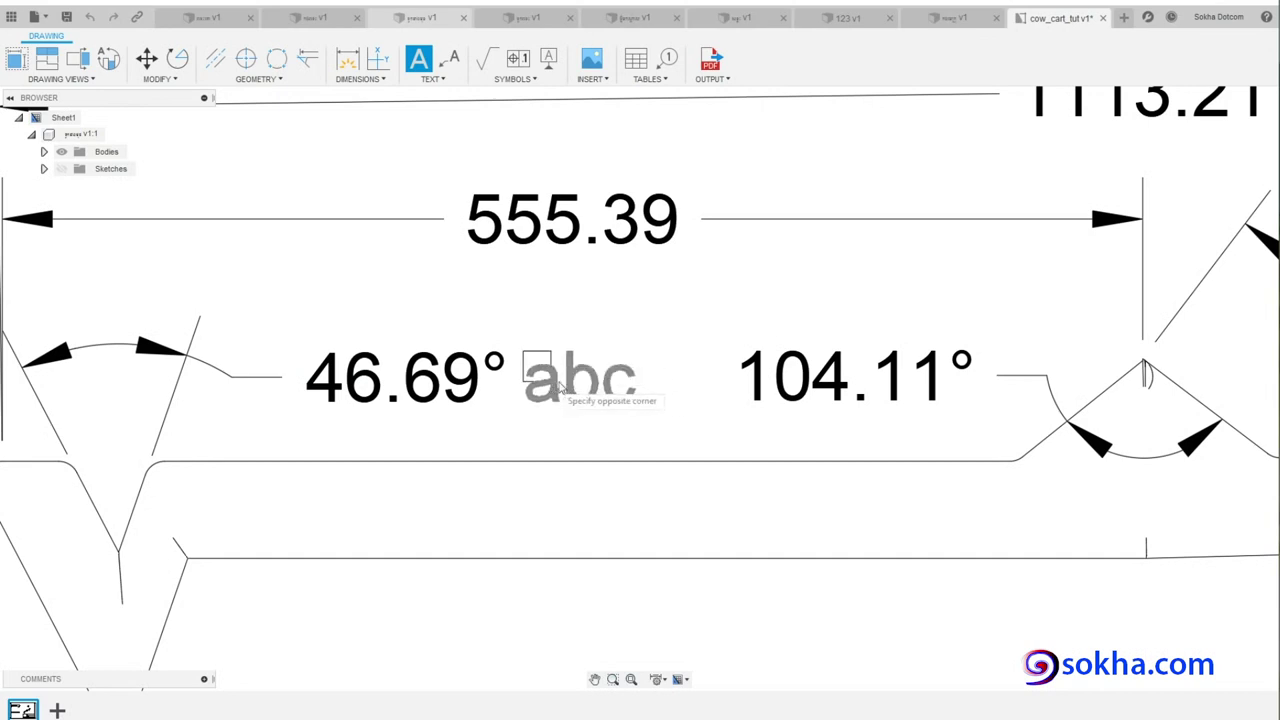
{"action": "left_click", "coordinate": [523, 354]}
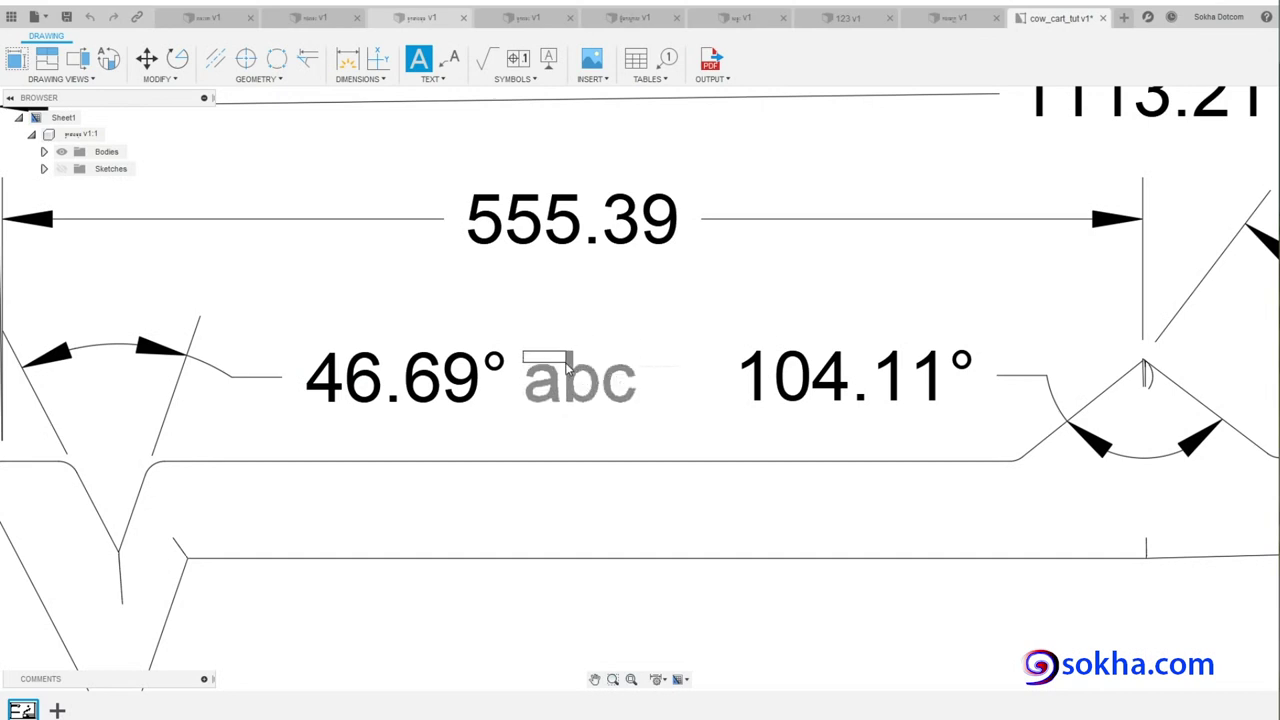
{"action": "left_click", "coordinate": [550, 384]}
{"action": "type", "text": "X"}
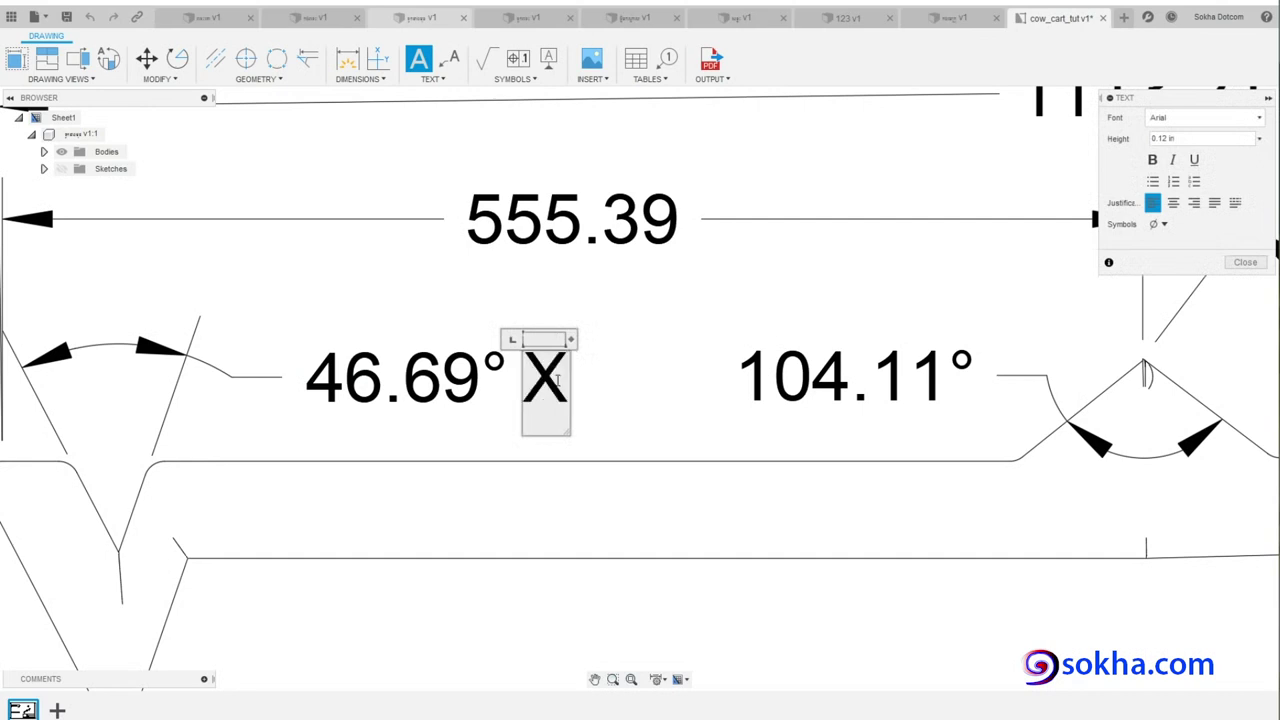
{"action": "key", "text": "BackSpace"}
{"action": "type", "text": "x2"}
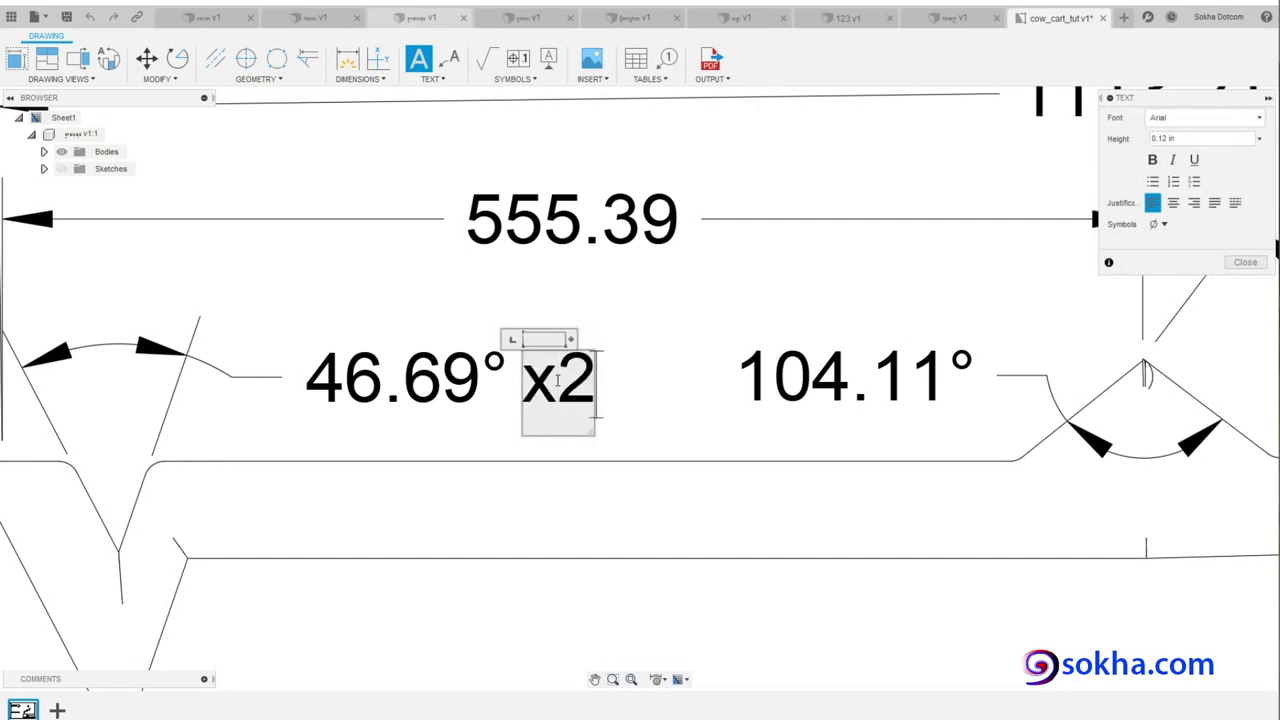
{"action": "key", "text": "Return"}
{"action": "key", "text": "BackSpace"}
{"action": "left_click", "coordinate": [452, 290]}
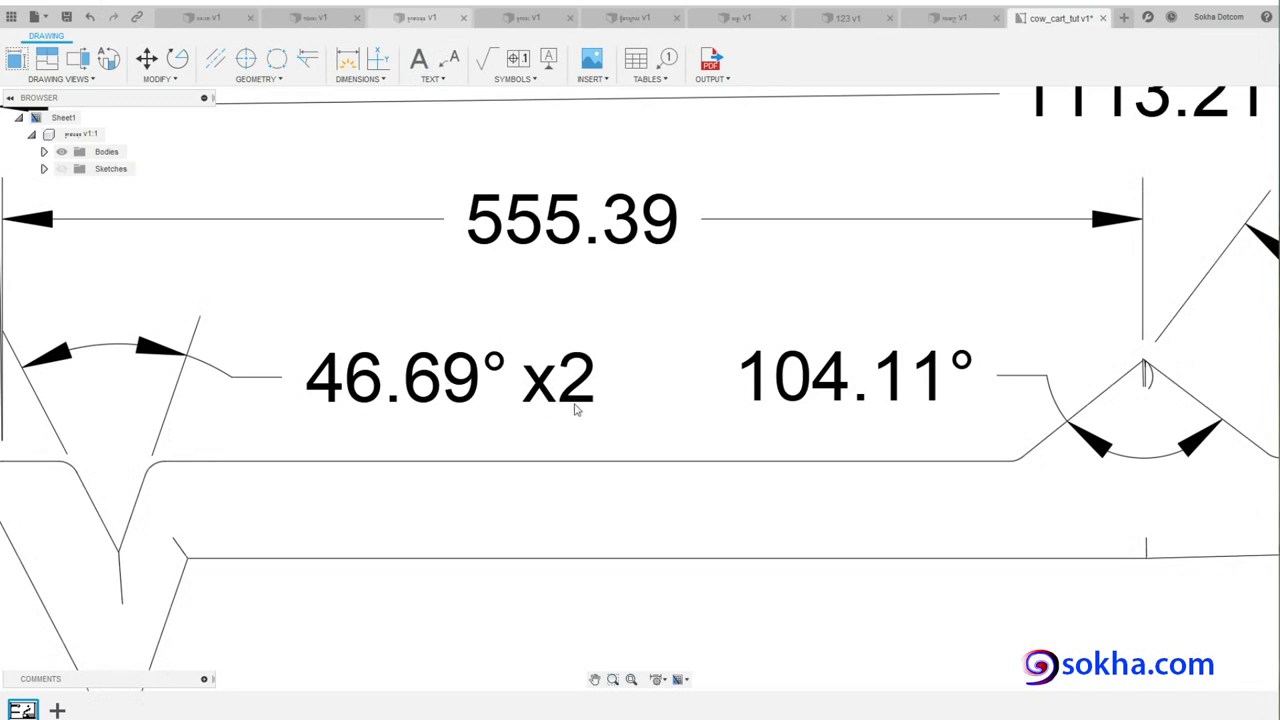
{"action": "scroll", "coordinate": [648, 378], "scroll_direction": "up", "scroll_amount": 1}
{"action": "scroll", "coordinate": [650, 380], "scroll_direction": "down", "scroll_amount": 2}
{"action": "scroll", "coordinate": [650, 380], "scroll_direction": "down", "scroll_amount": 2}
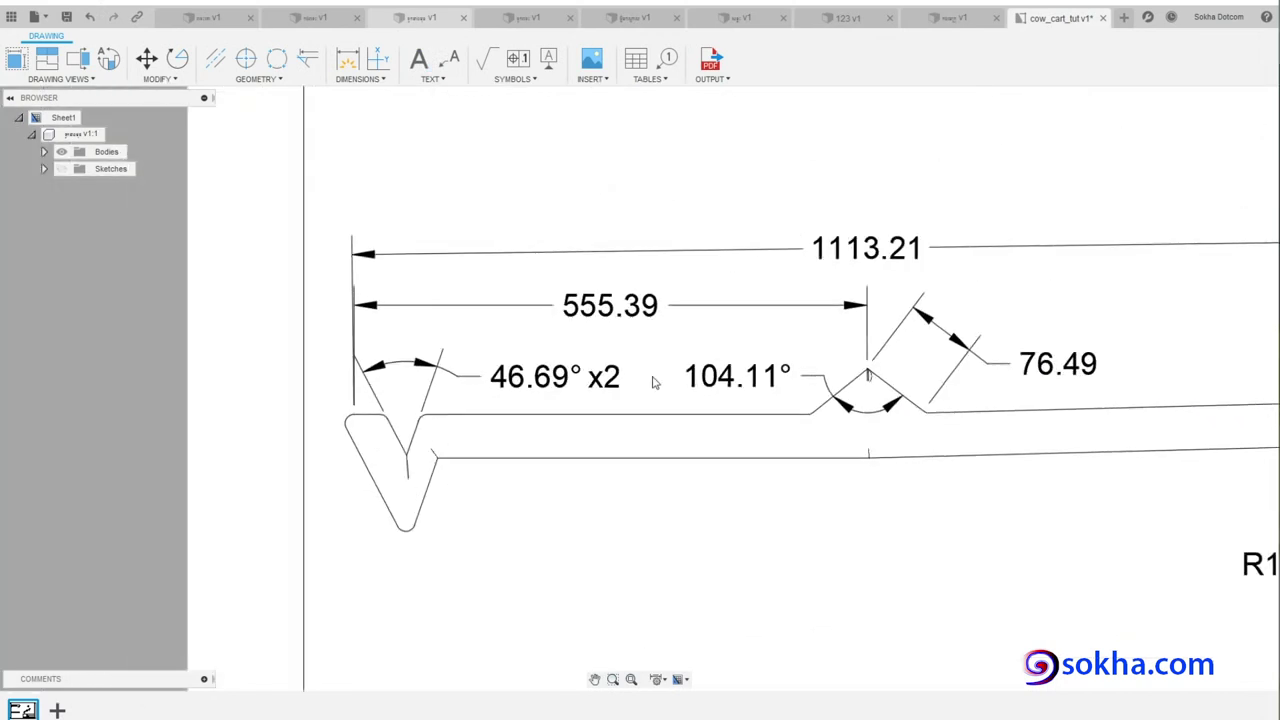
{"action": "scroll", "coordinate": [652, 382], "scroll_direction": "down", "scroll_amount": 2}
{"action": "middle_click_drag", "start_coordinate": [651, 376], "coordinate": [440, 368]}
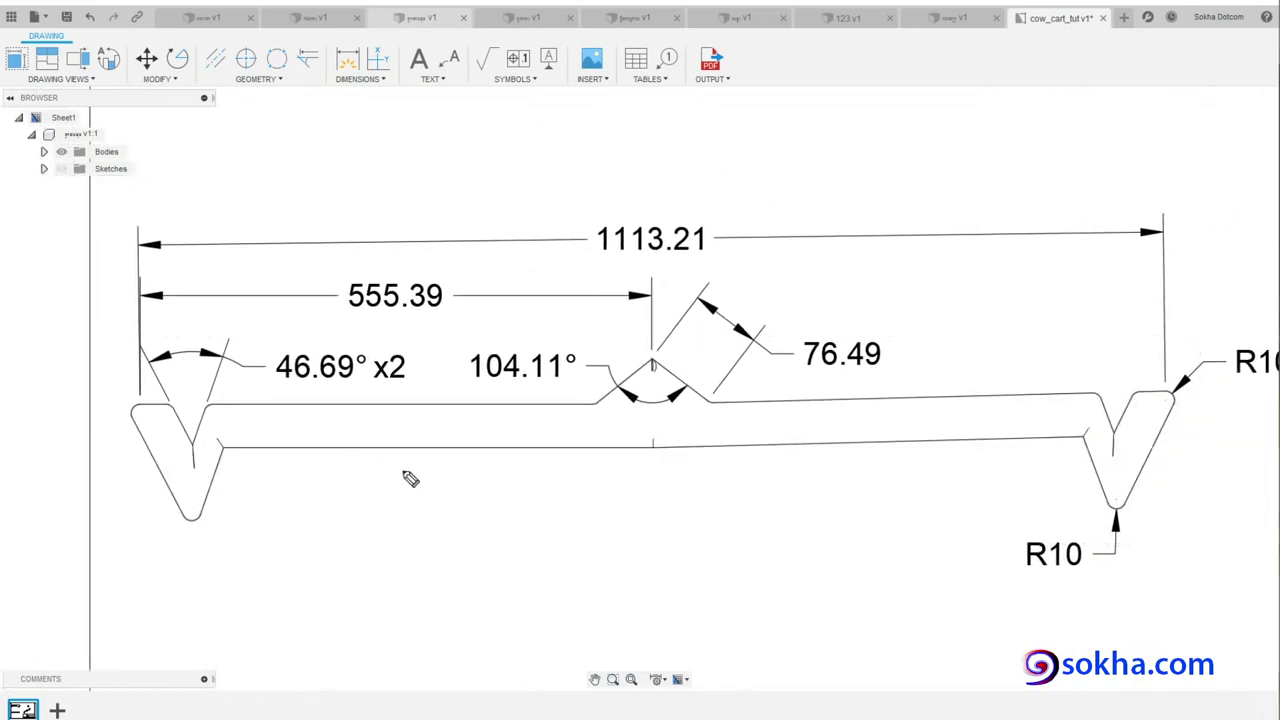
{"action": "left_click_drag", "start_coordinate": [165, 402], "coordinate": [211, 410]}
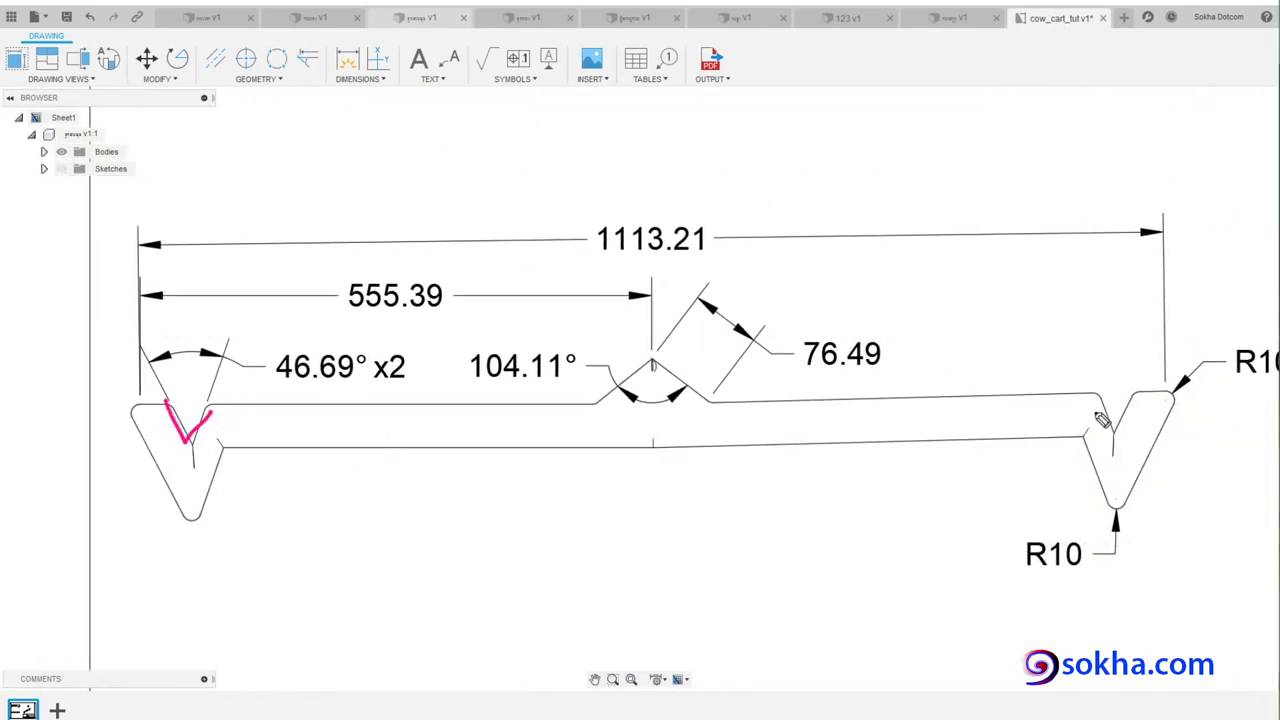
{"action": "left_click_drag", "start_coordinate": [1083, 396], "coordinate": [1137, 400]}
{"action": "left_click_drag", "start_coordinate": [160, 406], "coordinate": [207, 428]}
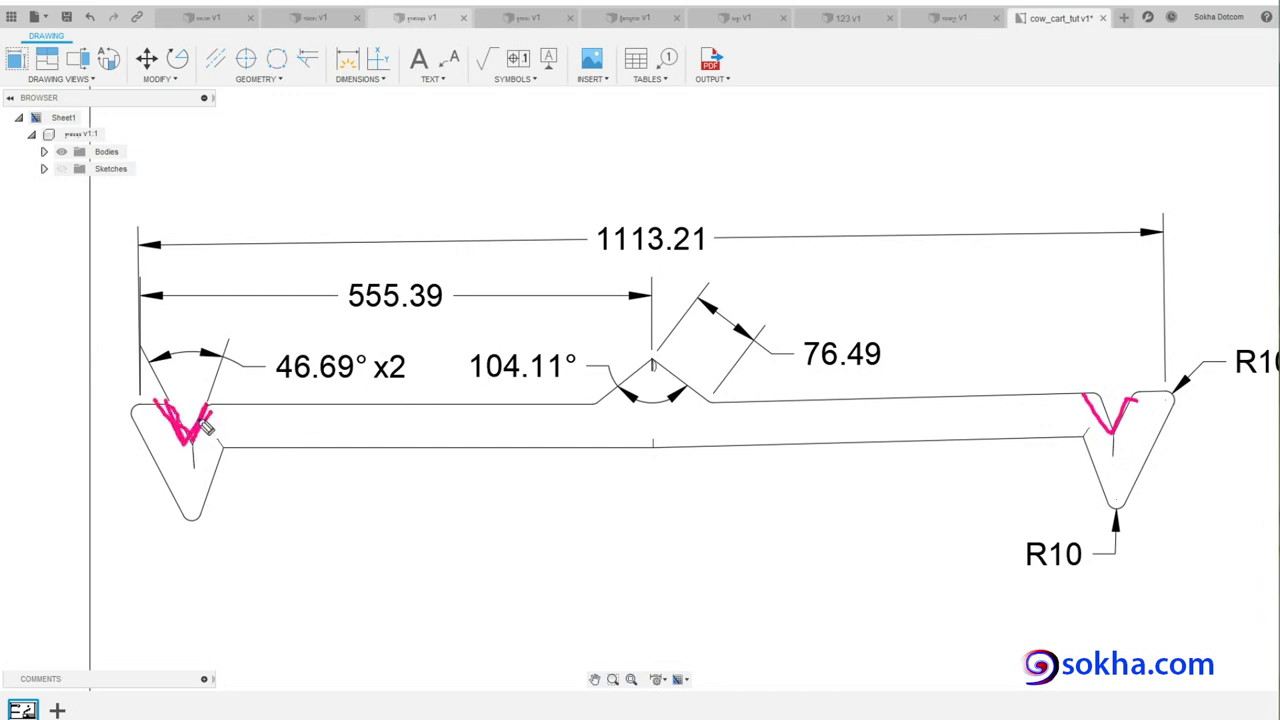
{"action": "left_click_drag", "start_coordinate": [1097, 404], "coordinate": [1142, 399]}
{"action": "key", "text": "Escape"}
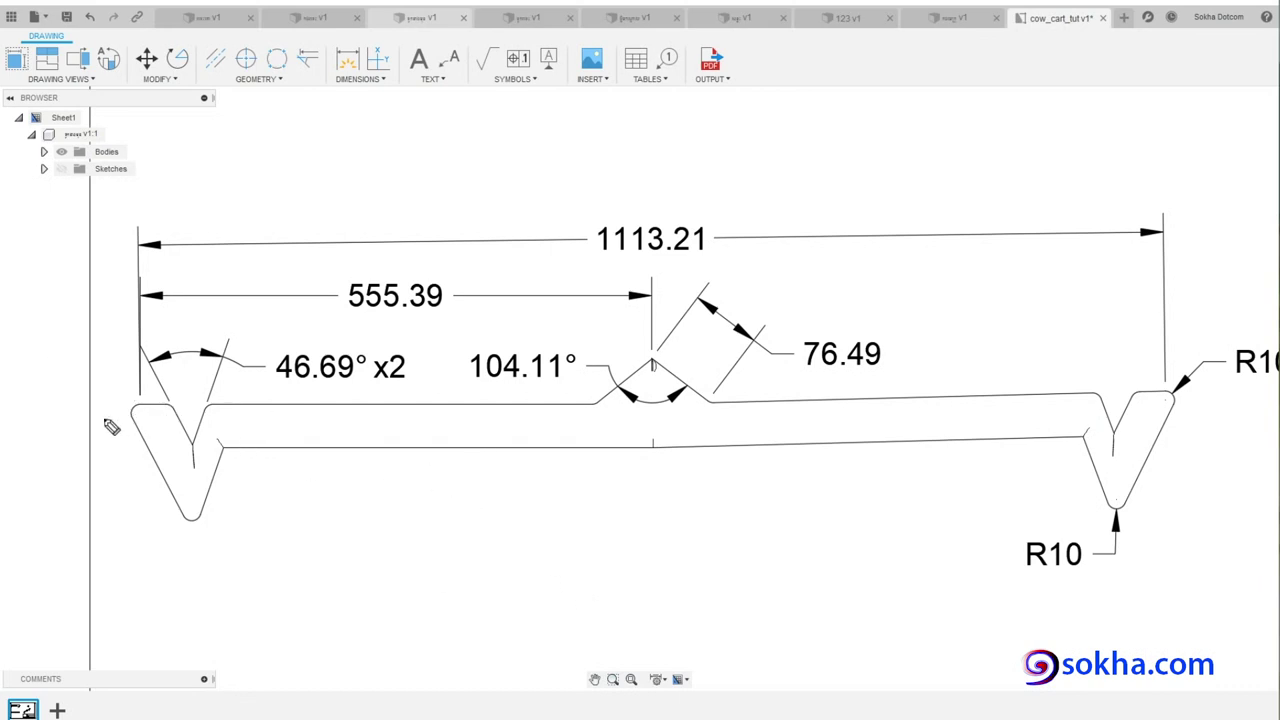
{"action": "left_click_drag", "start_coordinate": [122, 402], "coordinate": [91, 402]}
{"action": "left_click_drag", "start_coordinate": [112, 524], "coordinate": [170, 533]}
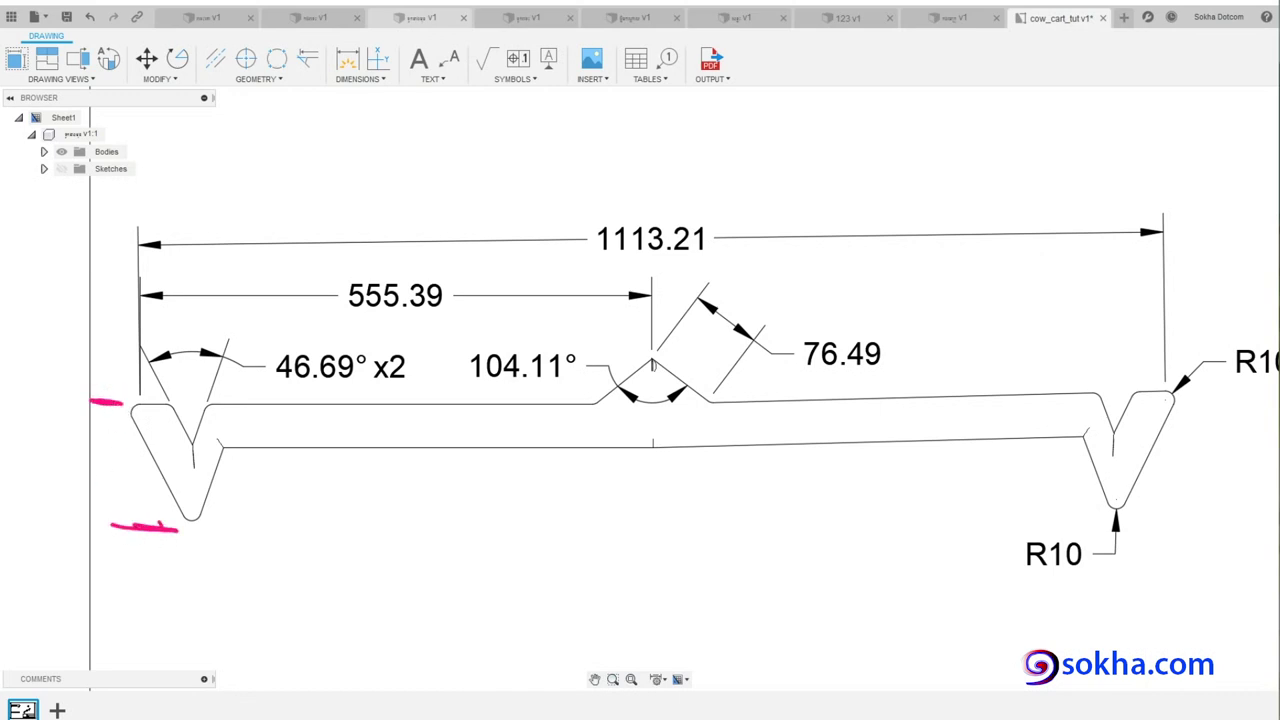
{"action": "key", "text": "Escape"}
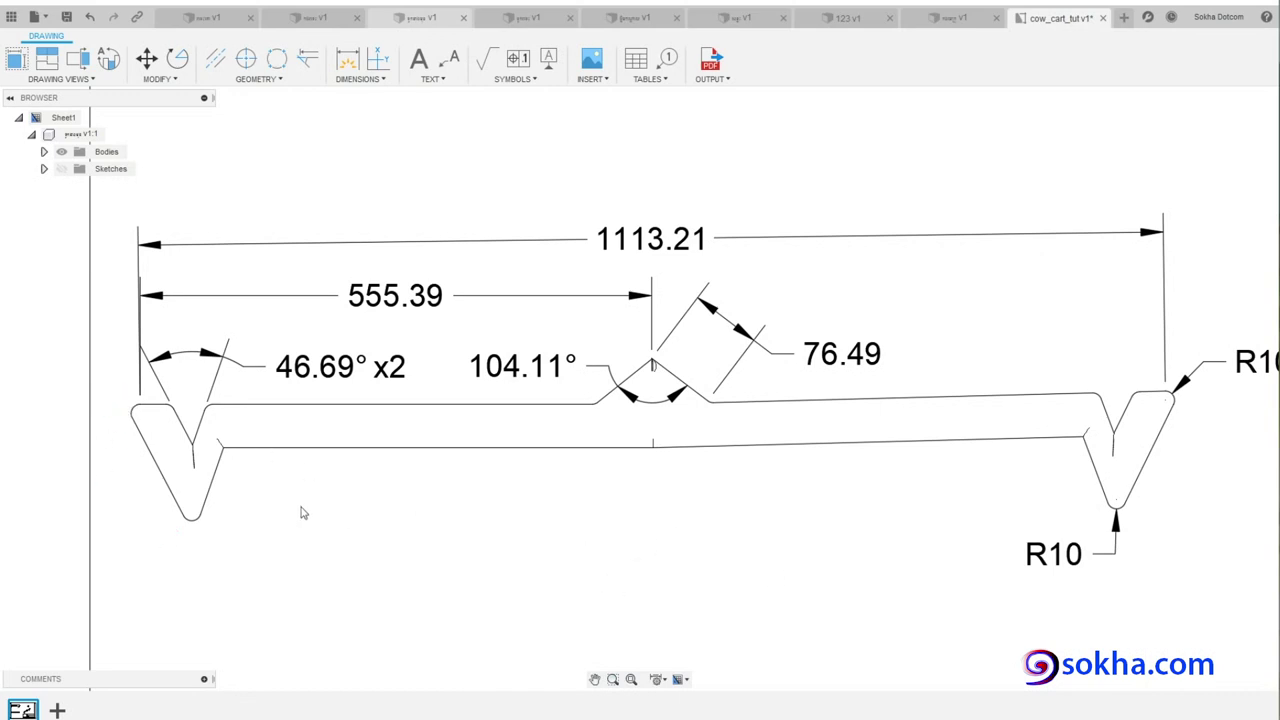
{"action": "scroll", "coordinate": [668, 558], "scroll_direction": "down", "scroll_amount": 2}
{"action": "scroll", "coordinate": [700, 526], "scroll_direction": "up", "scroll_amount": 2}
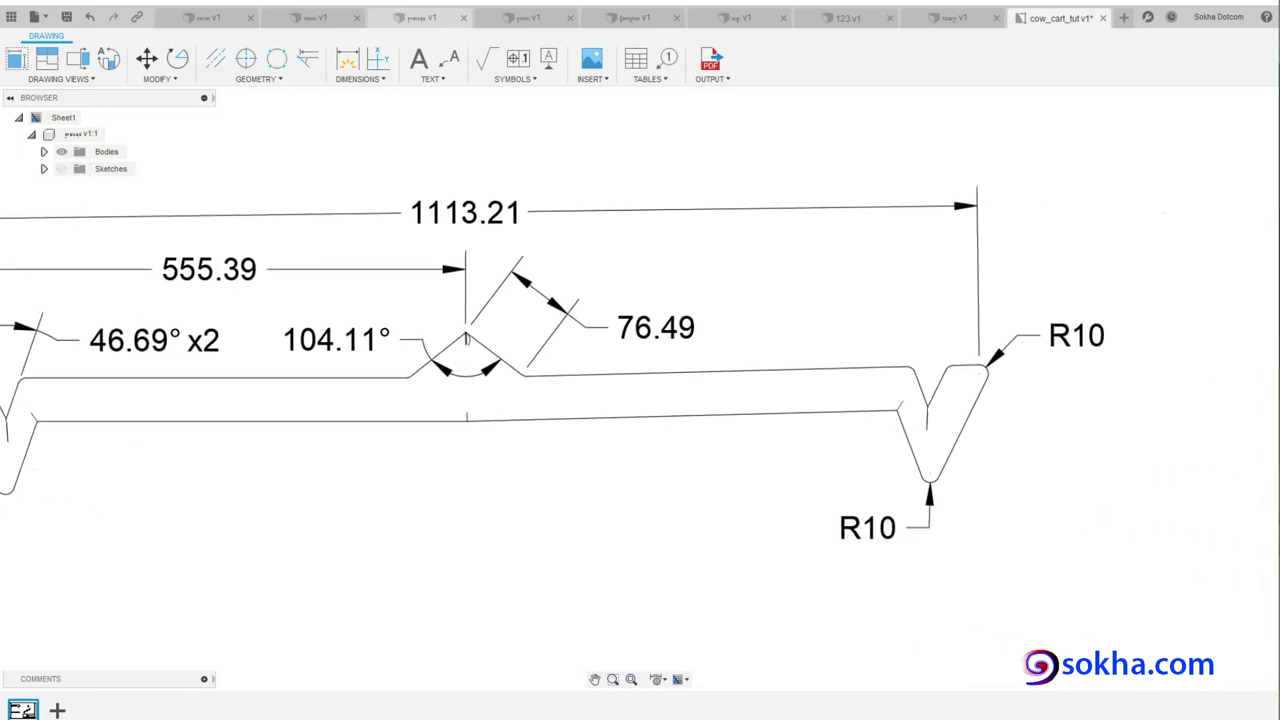
{"action": "middle_click_drag", "start_coordinate": [700, 526], "coordinate": [571, 520]}
{"action": "scroll", "coordinate": [571, 520], "scroll_direction": "down", "scroll_amount": 2}
{"action": "scroll", "coordinate": [571, 520], "scroll_direction": "down", "scroll_amount": 3}
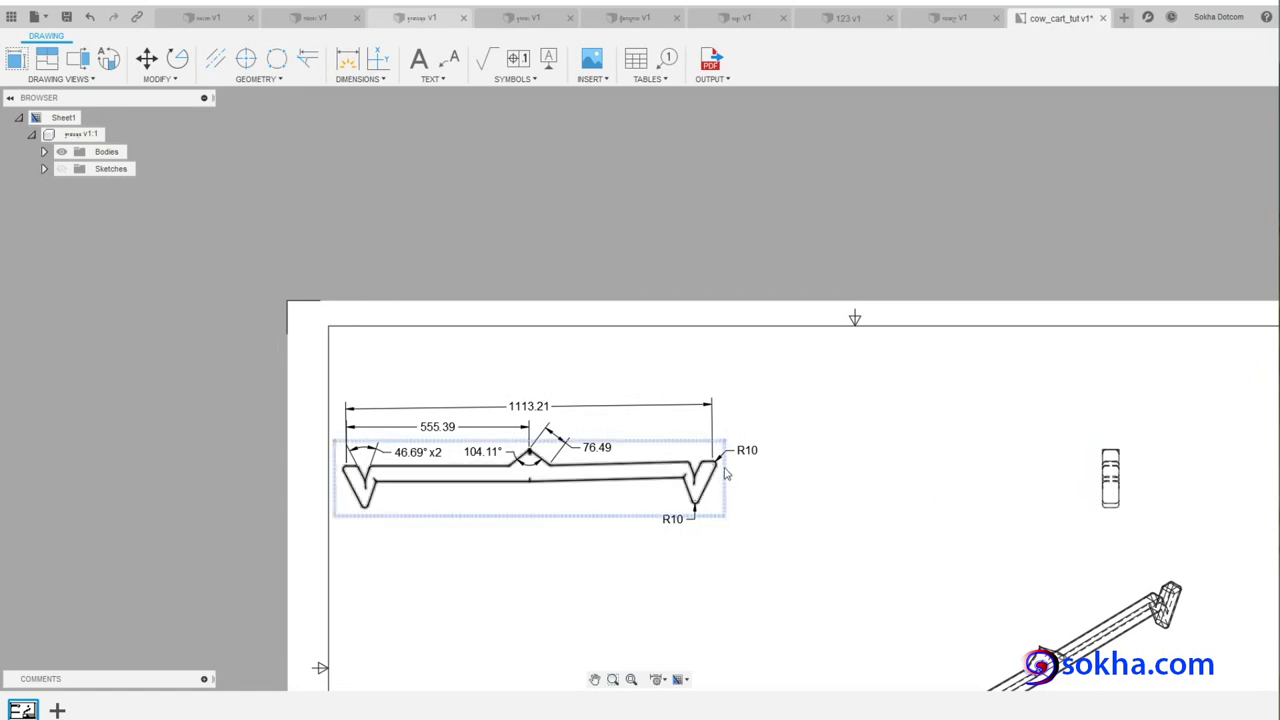
{"action": "scroll", "coordinate": [786, 458], "scroll_direction": "up", "scroll_amount": 2}
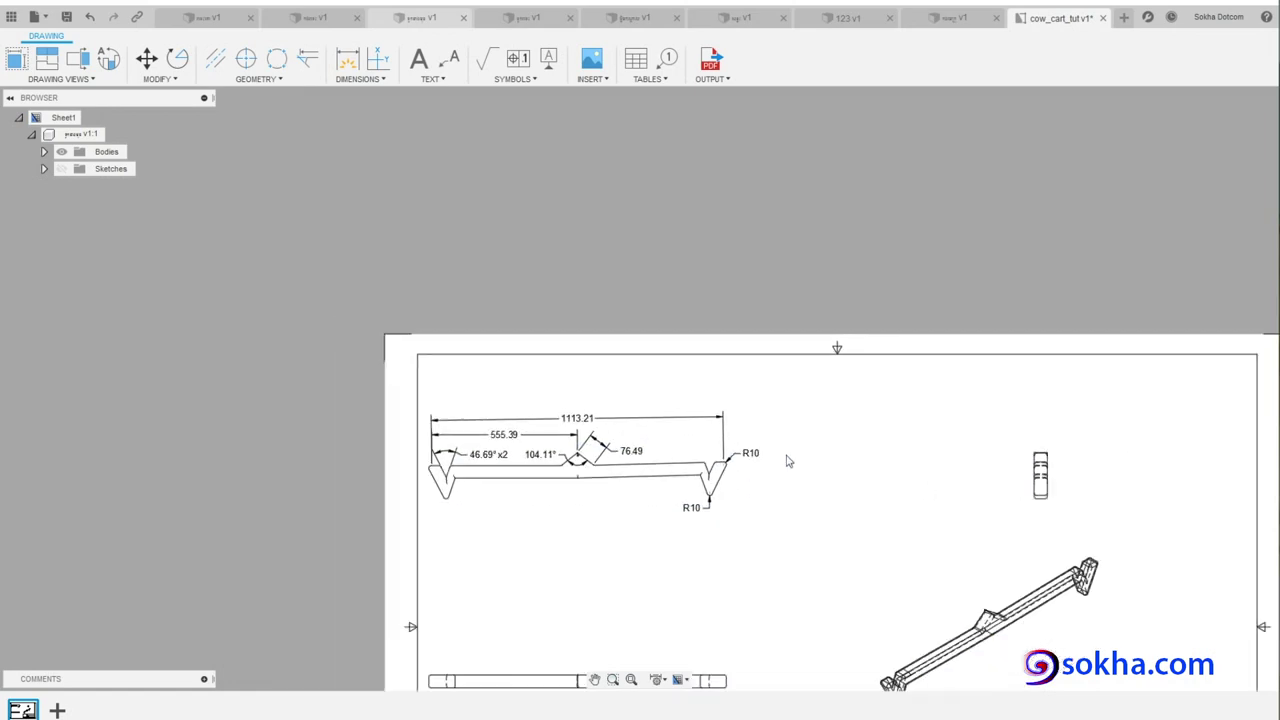
{"action": "scroll", "coordinate": [787, 461], "scroll_direction": "up", "scroll_amount": 5}
{"action": "mouse_move", "coordinate": [511, 542]}
{"action": "middle_mouse_down"}
{"action": "mouse_move", "coordinate": [526, 471]}
{"action": "mouse_move", "coordinate": [557, 452]}
{"action": "middle_mouse_up"}
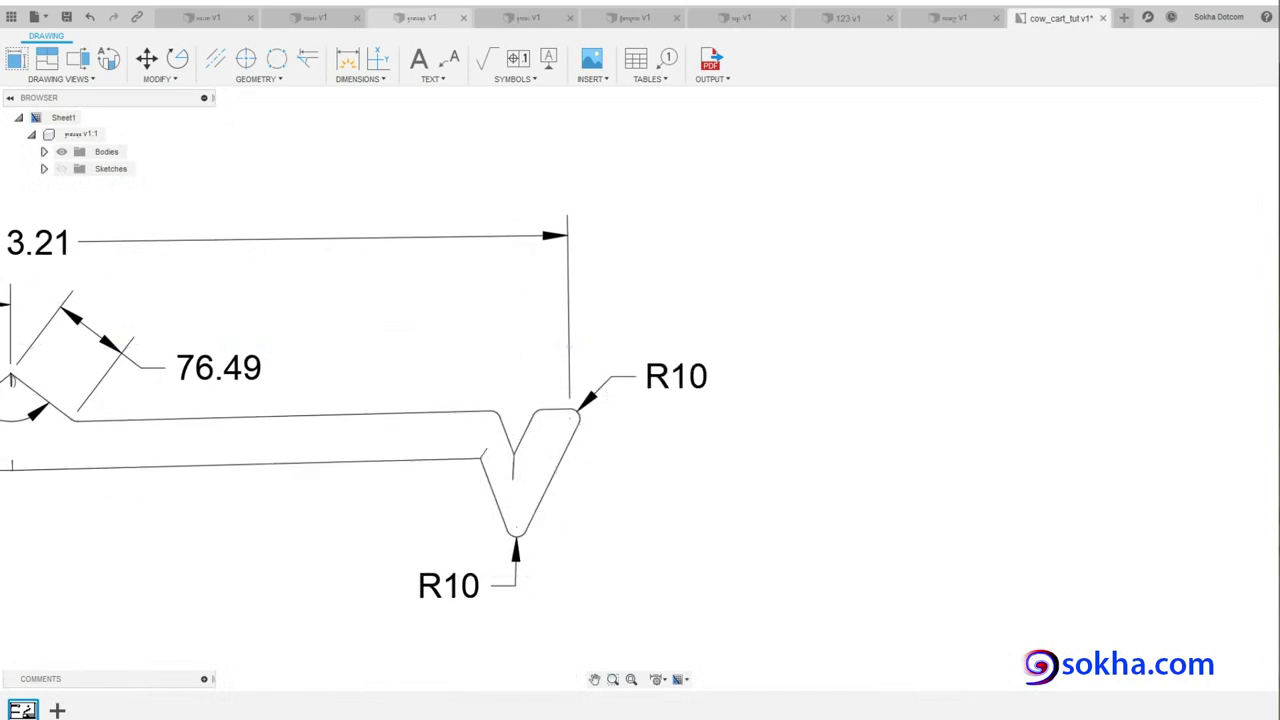
- Try a dimension between the upper and lower R10 fillets, then cancel it
{"action": "left_click", "coordinate": [347, 60]}
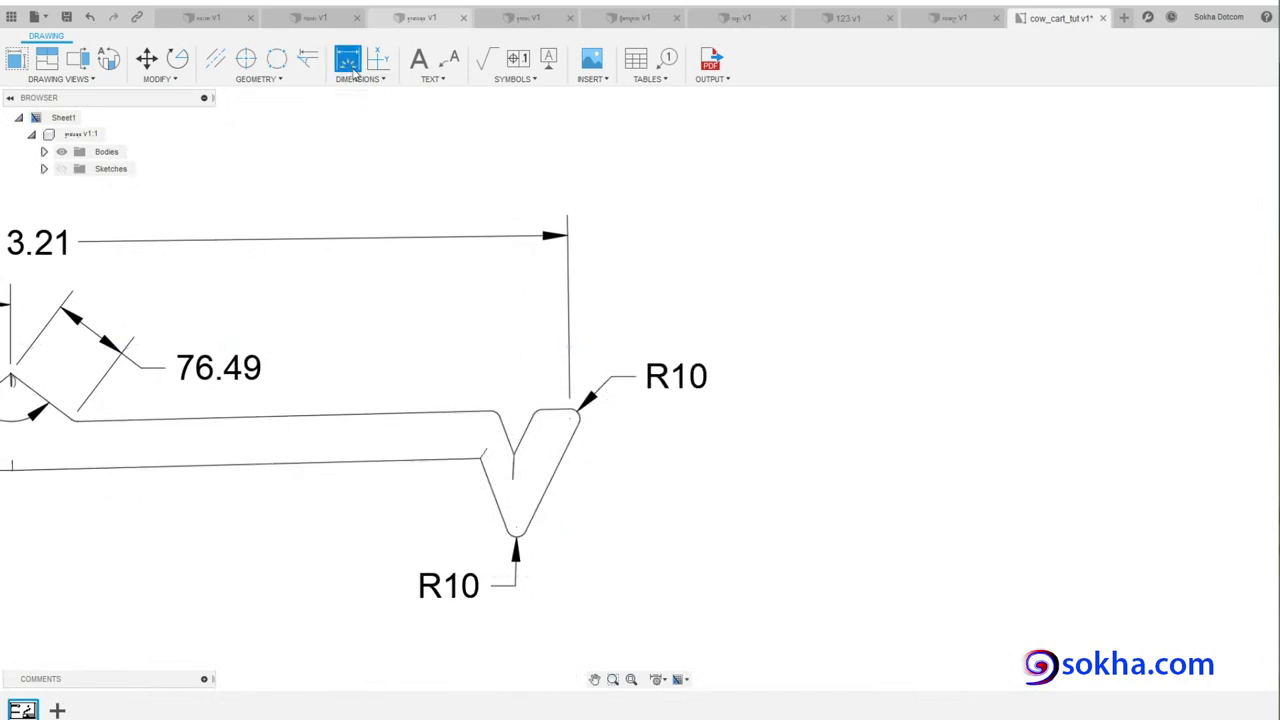
{"action": "left_click", "coordinate": [568, 412]}
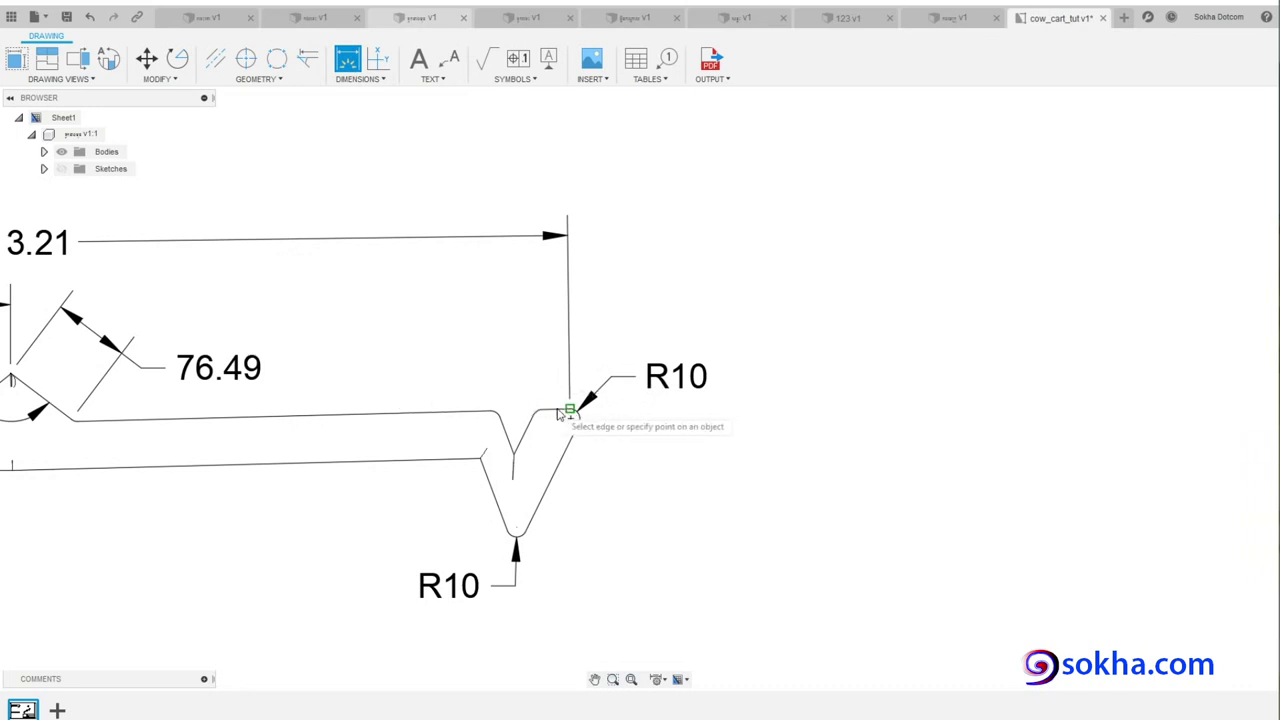
{"action": "left_click", "coordinate": [517, 526]}
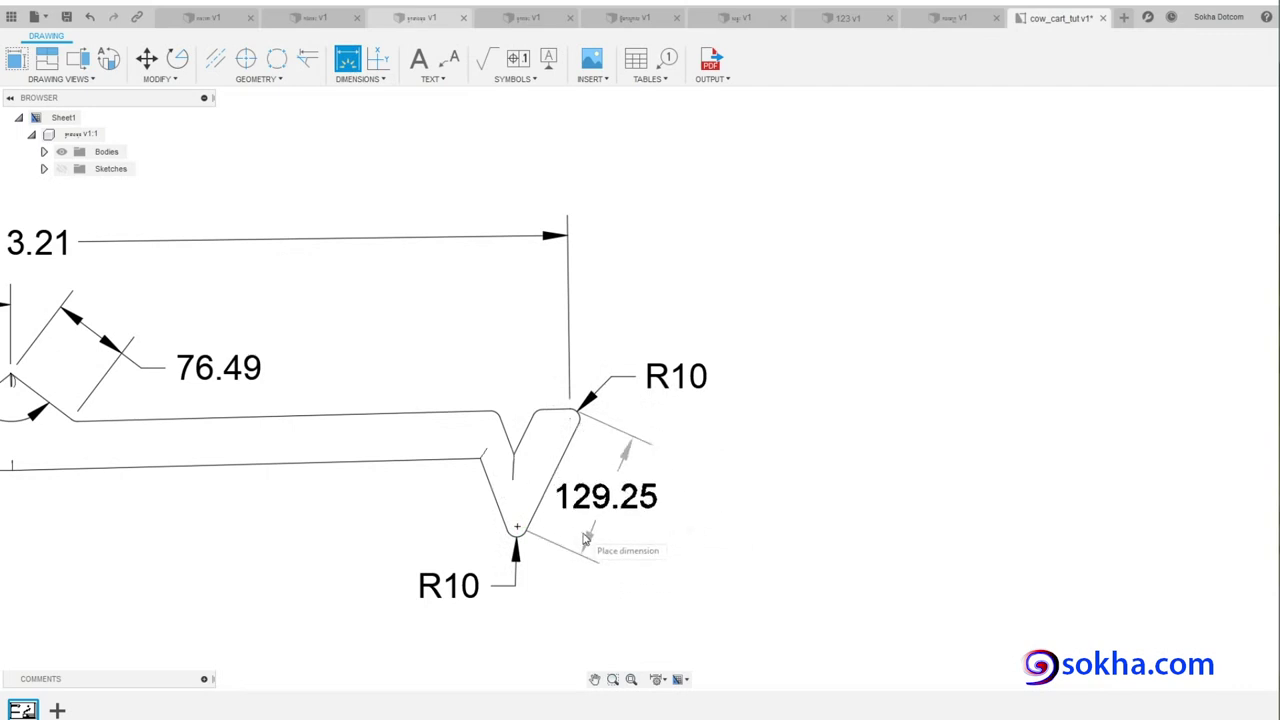
{"action": "key", "text": "Escape"}
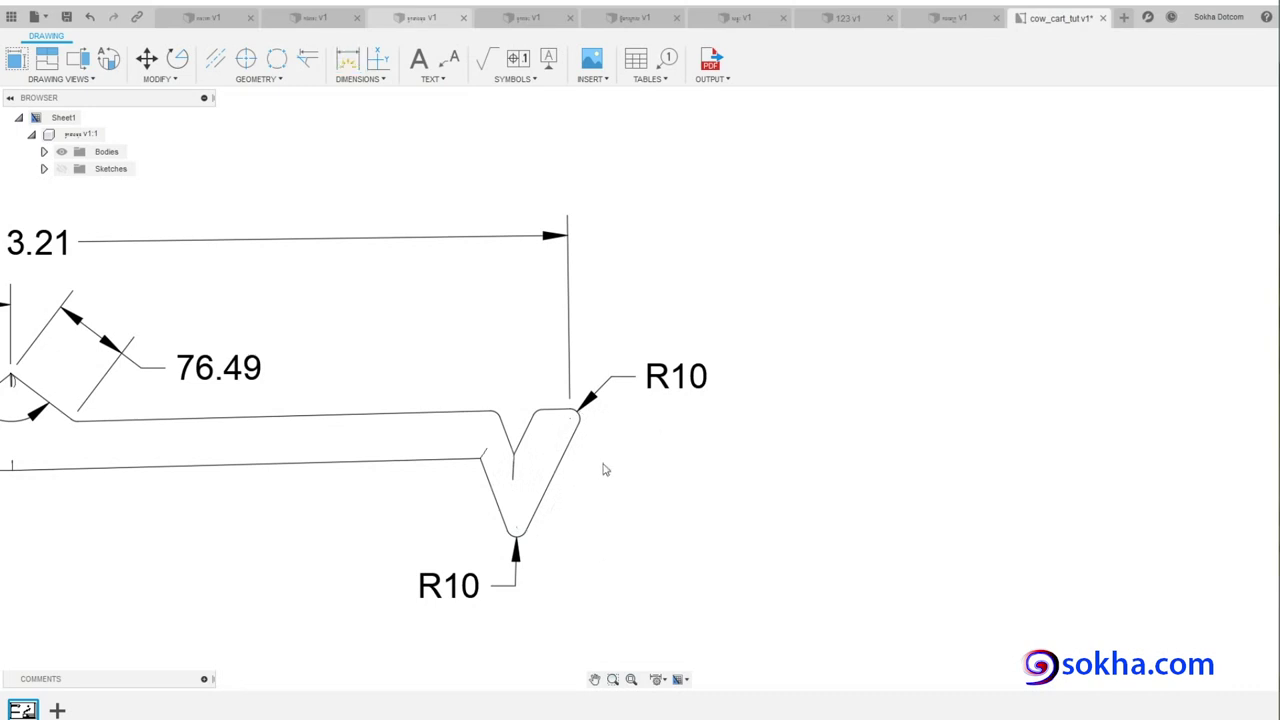
- Dimension the right notch arm from its top corner to the bottom fillet as 129.25
{"action": "left_click", "coordinate": [347, 58]}
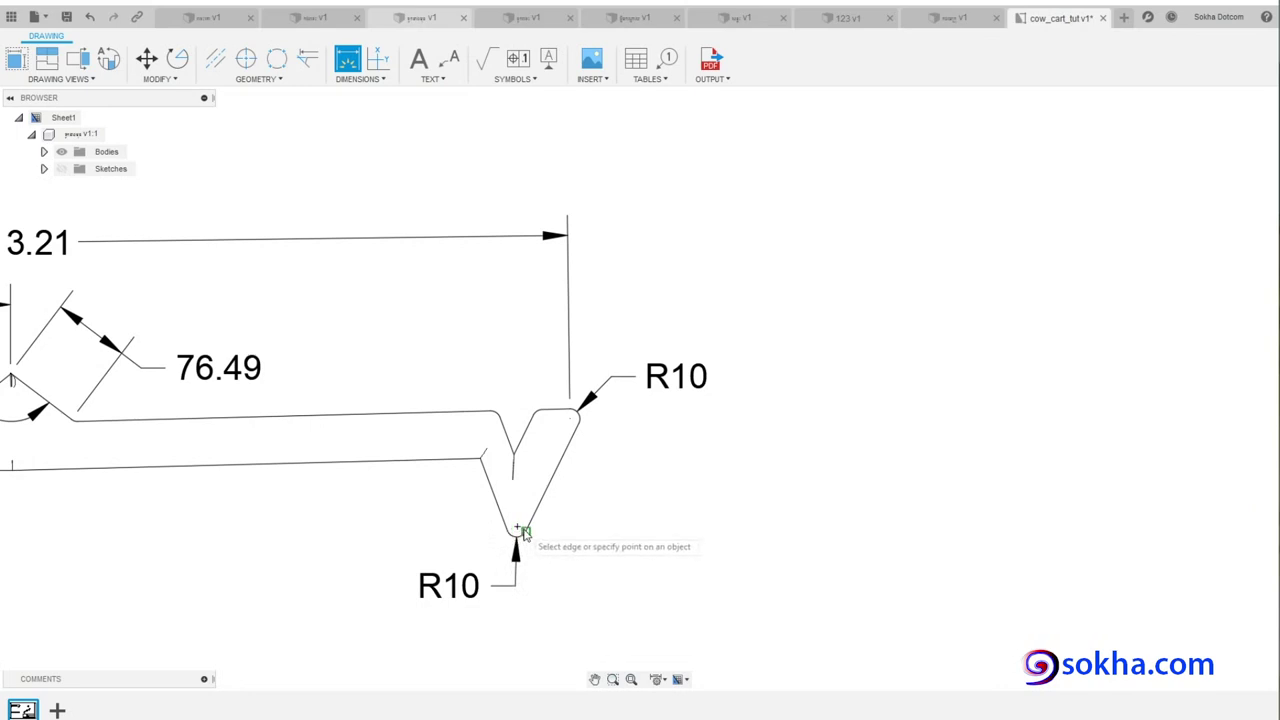
{"action": "scroll", "coordinate": [592, 551], "scroll_direction": "up", "scroll_amount": 2}
{"action": "scroll", "coordinate": [592, 551], "scroll_direction": "up", "scroll_amount": 2}
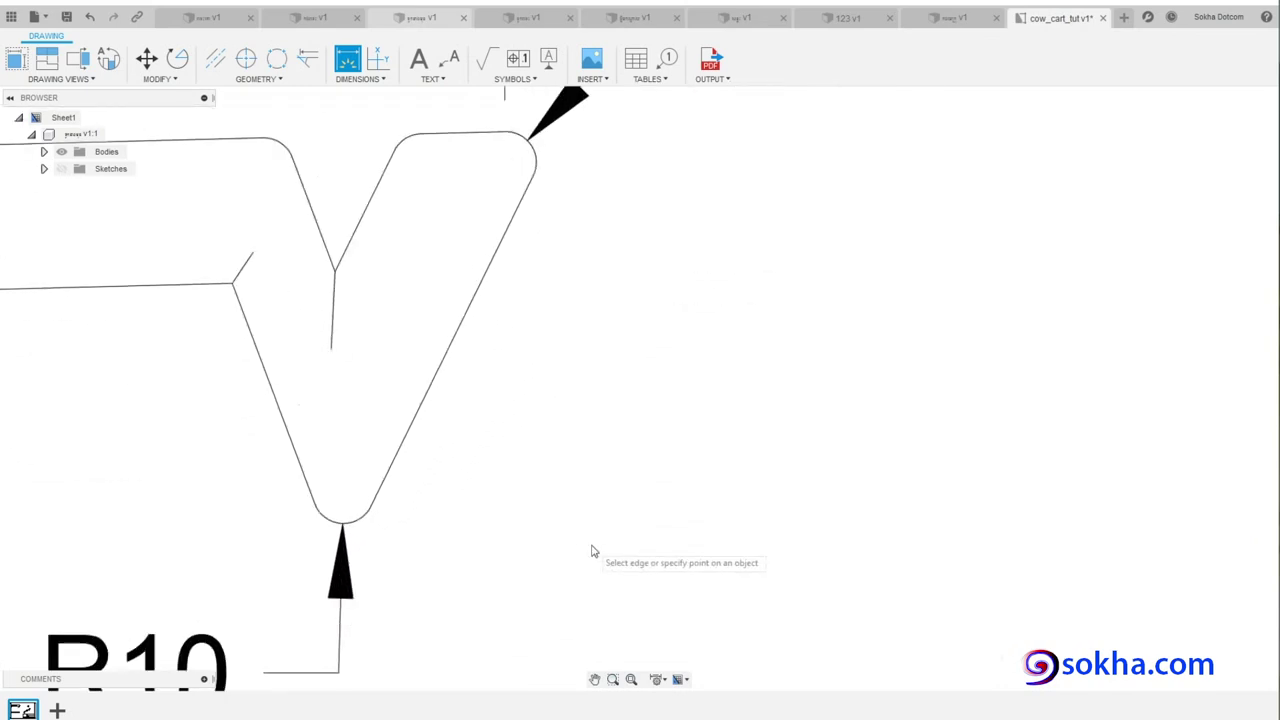
{"action": "scroll", "coordinate": [592, 551], "scroll_direction": "up", "scroll_amount": 2}
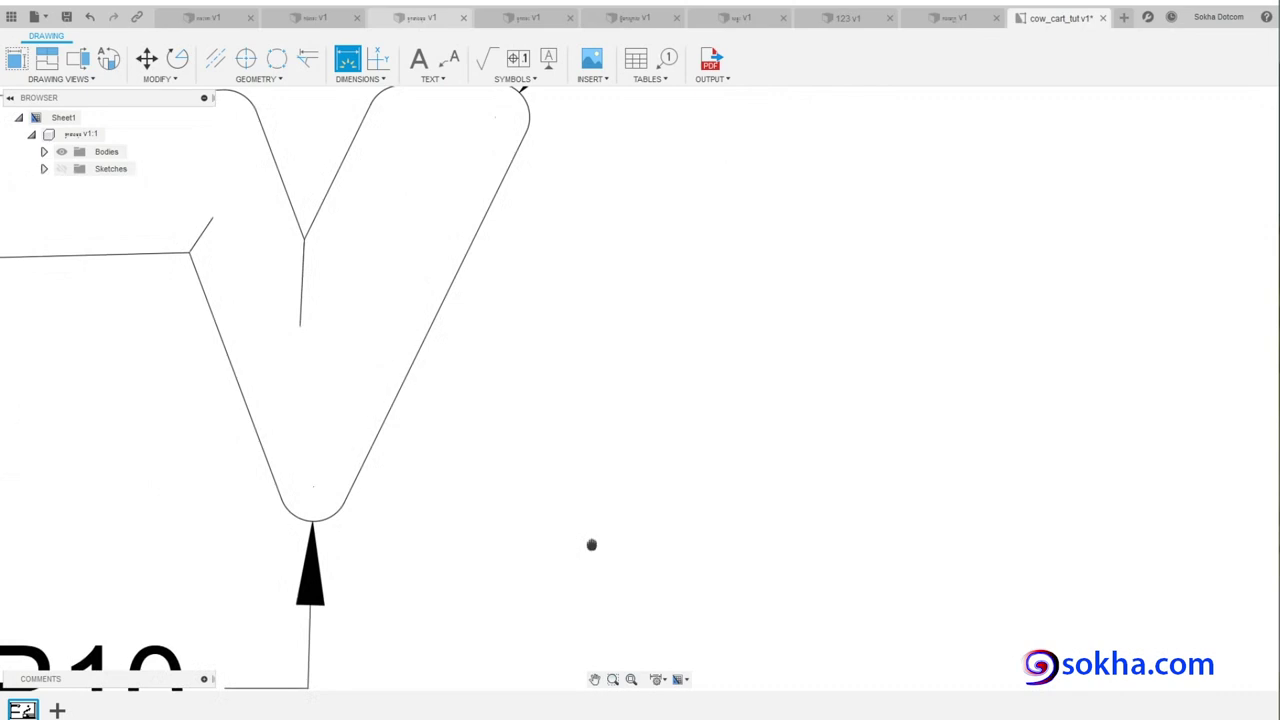
{"action": "middle_click_drag", "start_coordinate": [318, 530], "coordinate": [349, 620]}
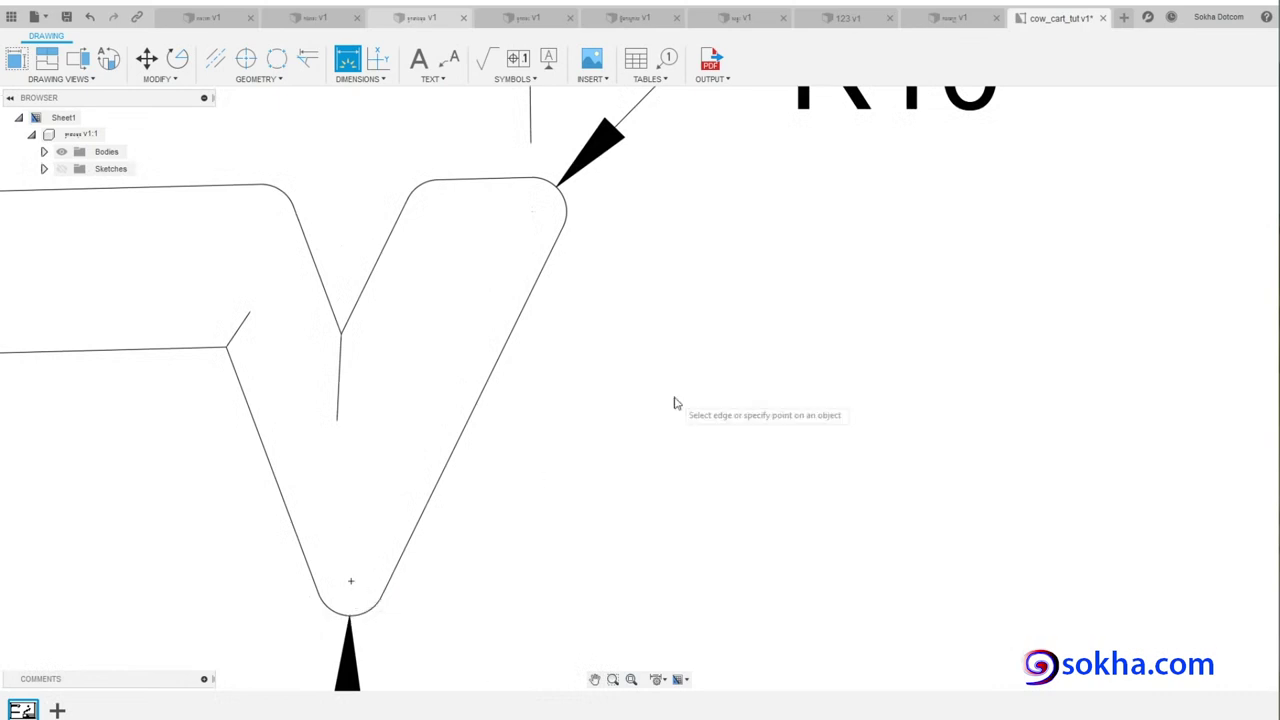
{"action": "left_click", "coordinate": [531, 178]}
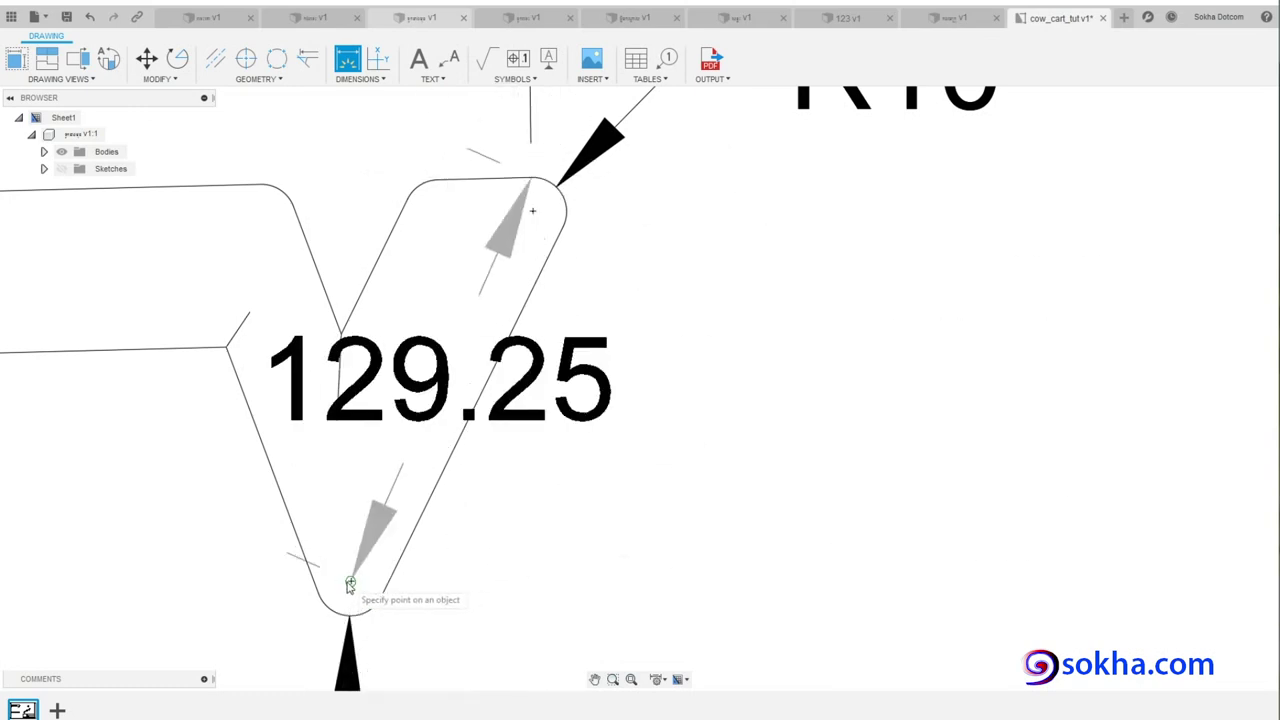
{"action": "left_click", "coordinate": [349, 585]}
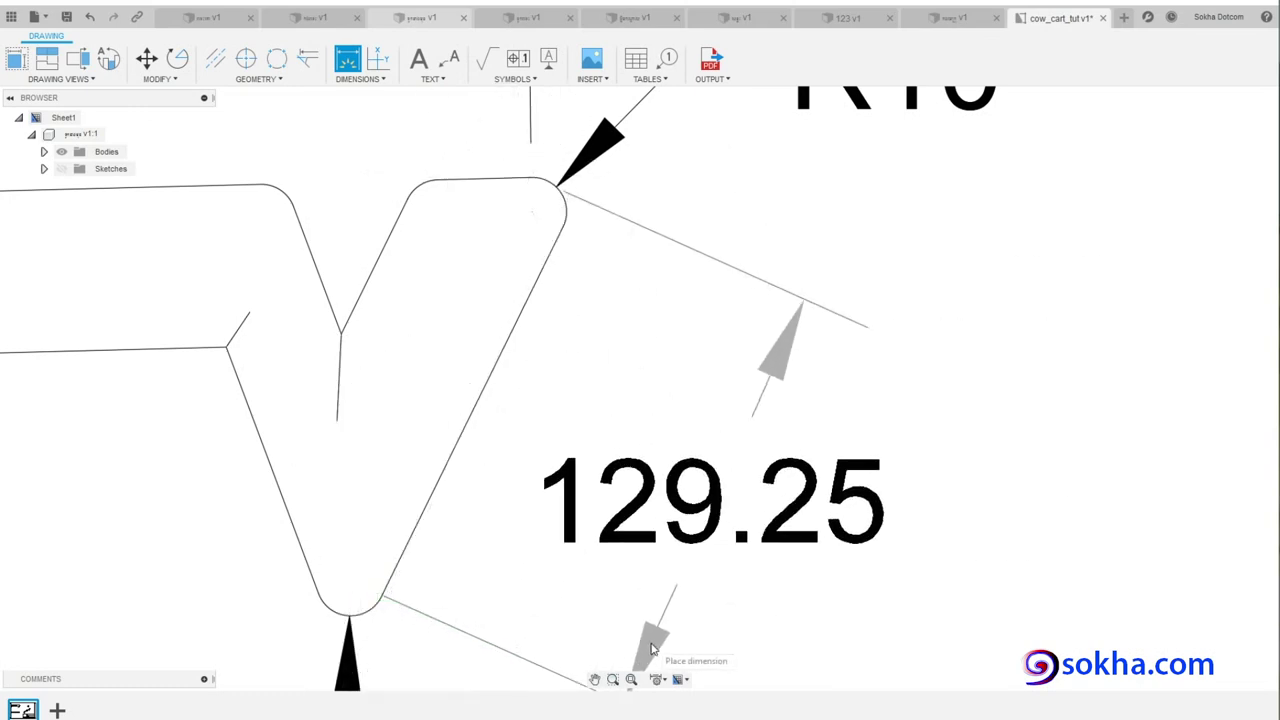
{"action": "left_click", "coordinate": [716, 640]}
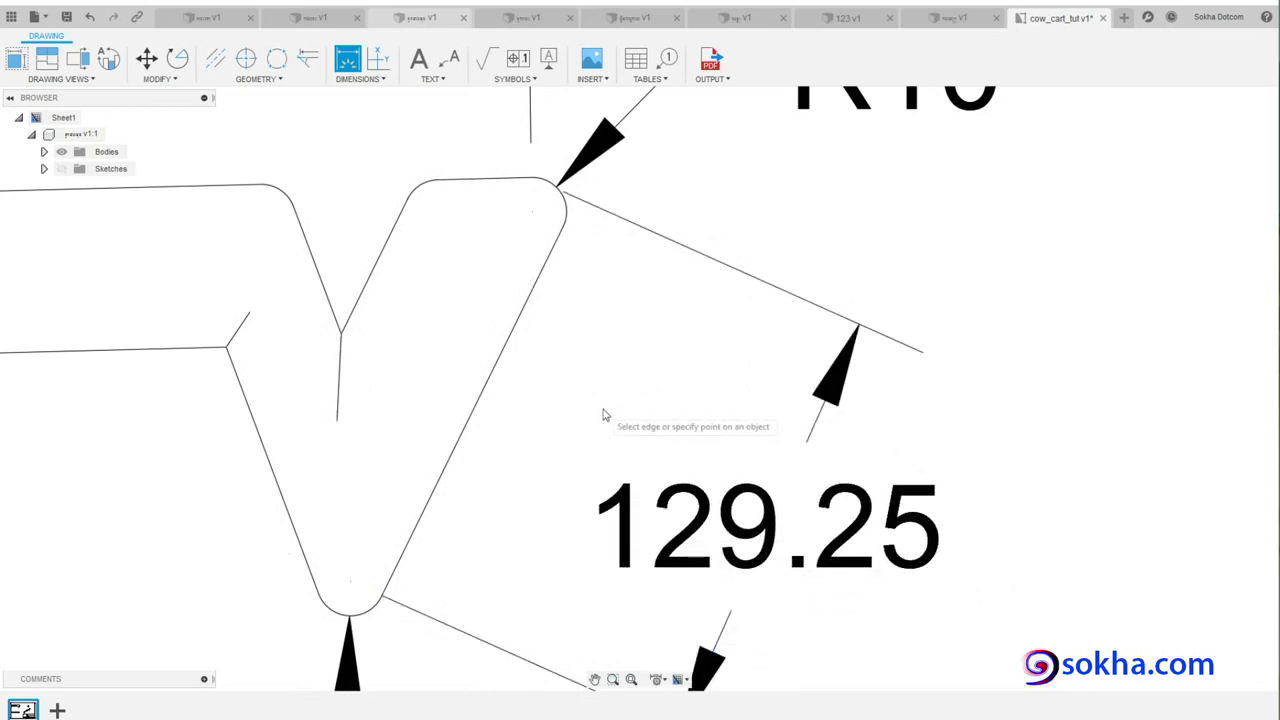
- Fit the whole beam drawing in view
{"action": "scroll", "coordinate": [566, 377], "scroll_direction": "down", "scroll_amount": 2}
{"action": "scroll", "coordinate": [566, 377], "scroll_direction": "down", "scroll_amount": 2}
{"action": "scroll", "coordinate": [566, 377], "scroll_direction": "down", "scroll_amount": 2}
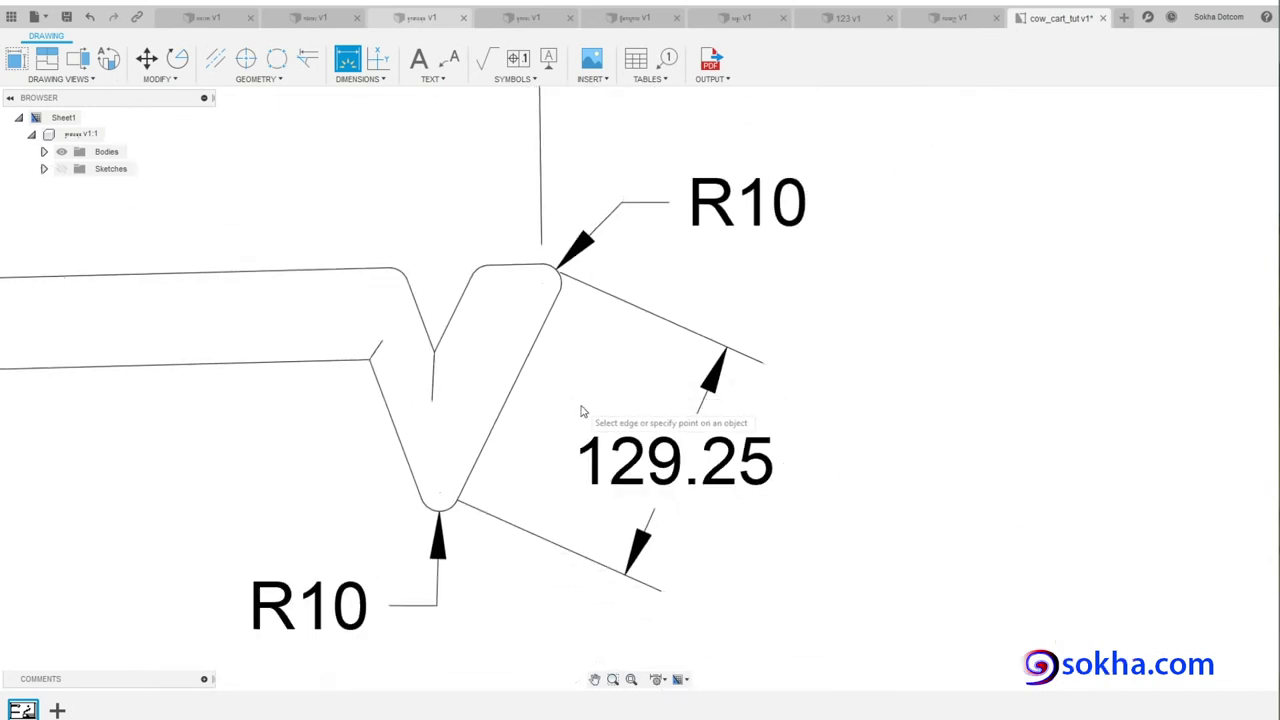
{"action": "key", "text": "F6"}
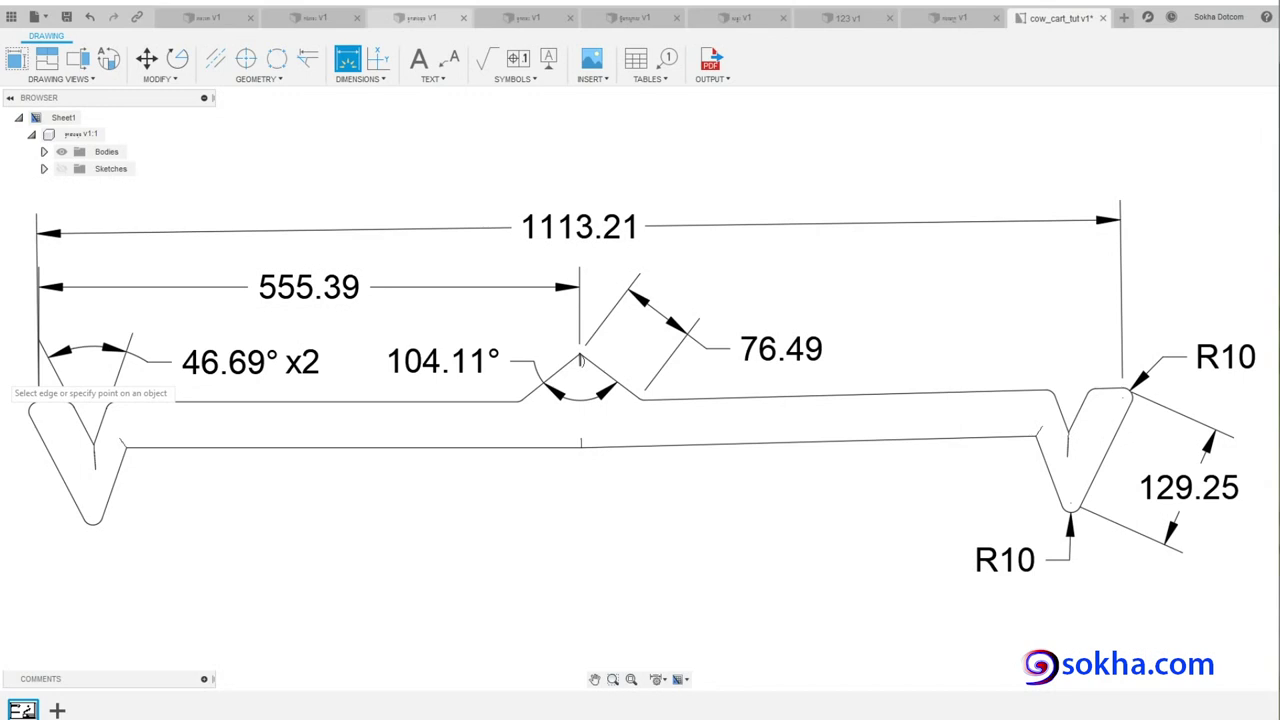
{"action": "left_click_drag", "start_coordinate": [114, 466], "coordinate": [157, 451]}
- Place a 109.05° angle between the left notch edge and the beam's underside, below the beam
{"action": "left_click", "coordinate": [370, 79]}
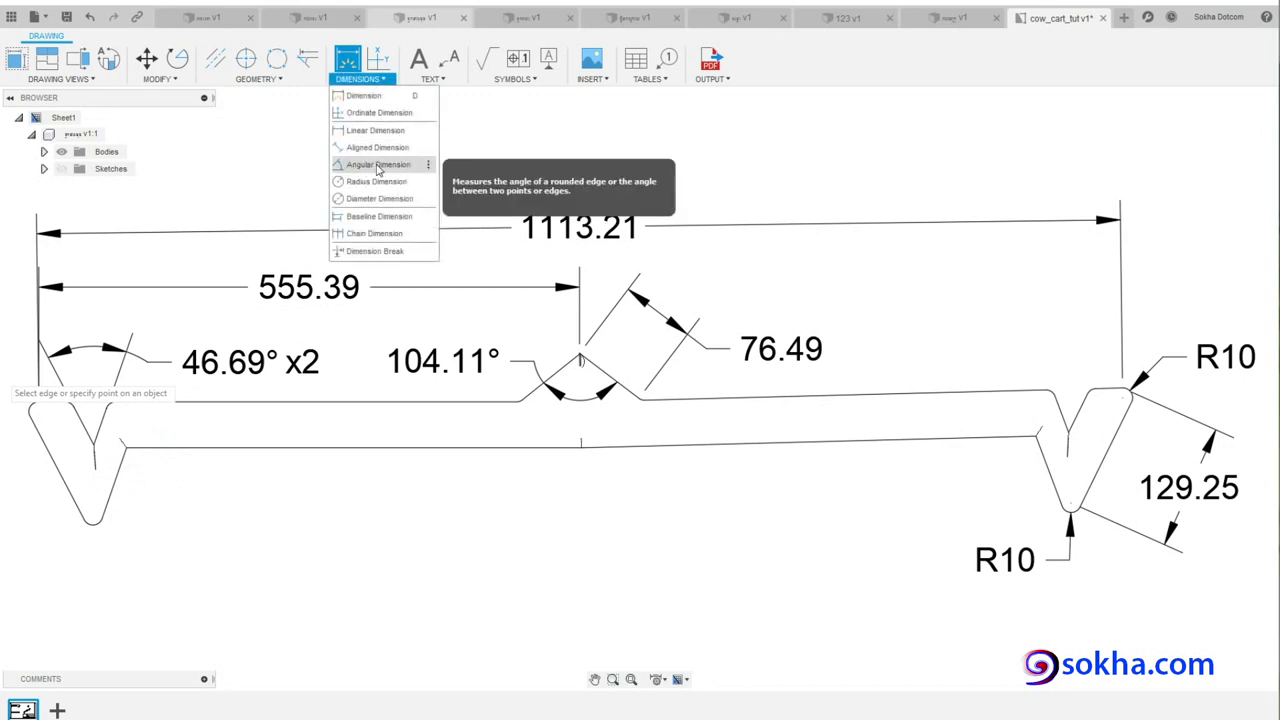
{"action": "left_click", "coordinate": [378, 168]}
{"action": "left_click", "coordinate": [115, 472]}
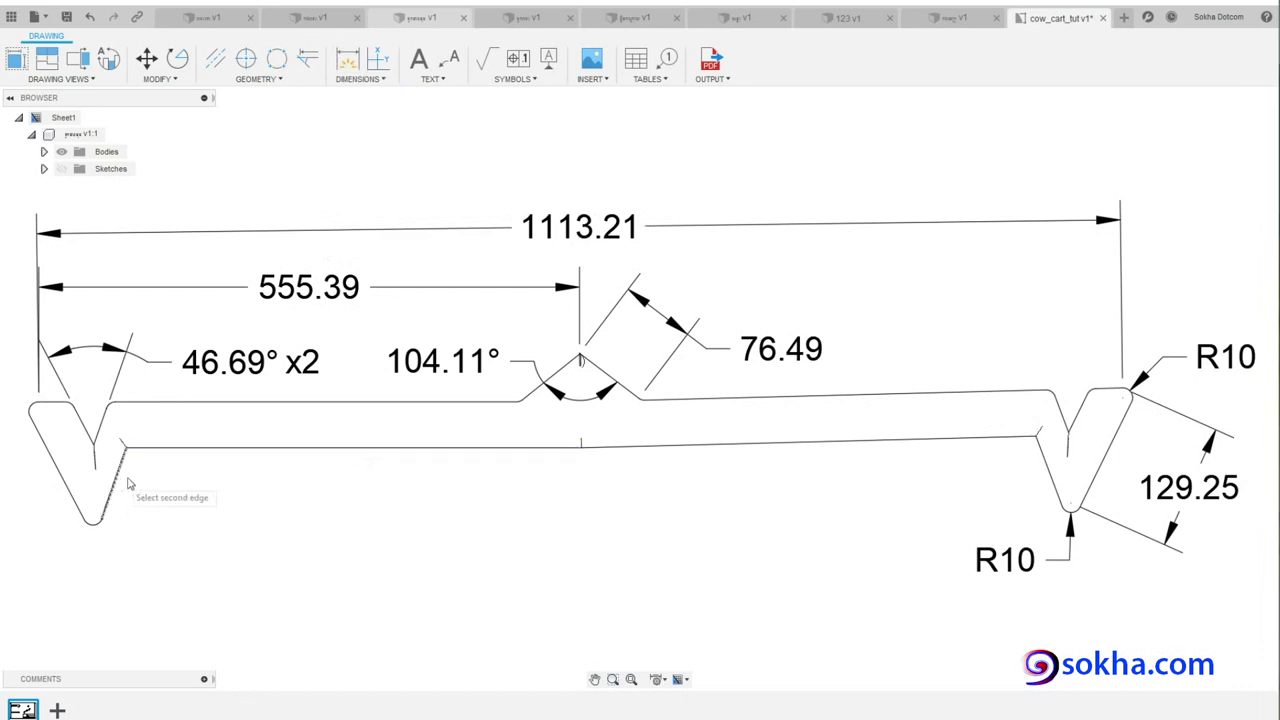
{"action": "left_click", "coordinate": [177, 447]}
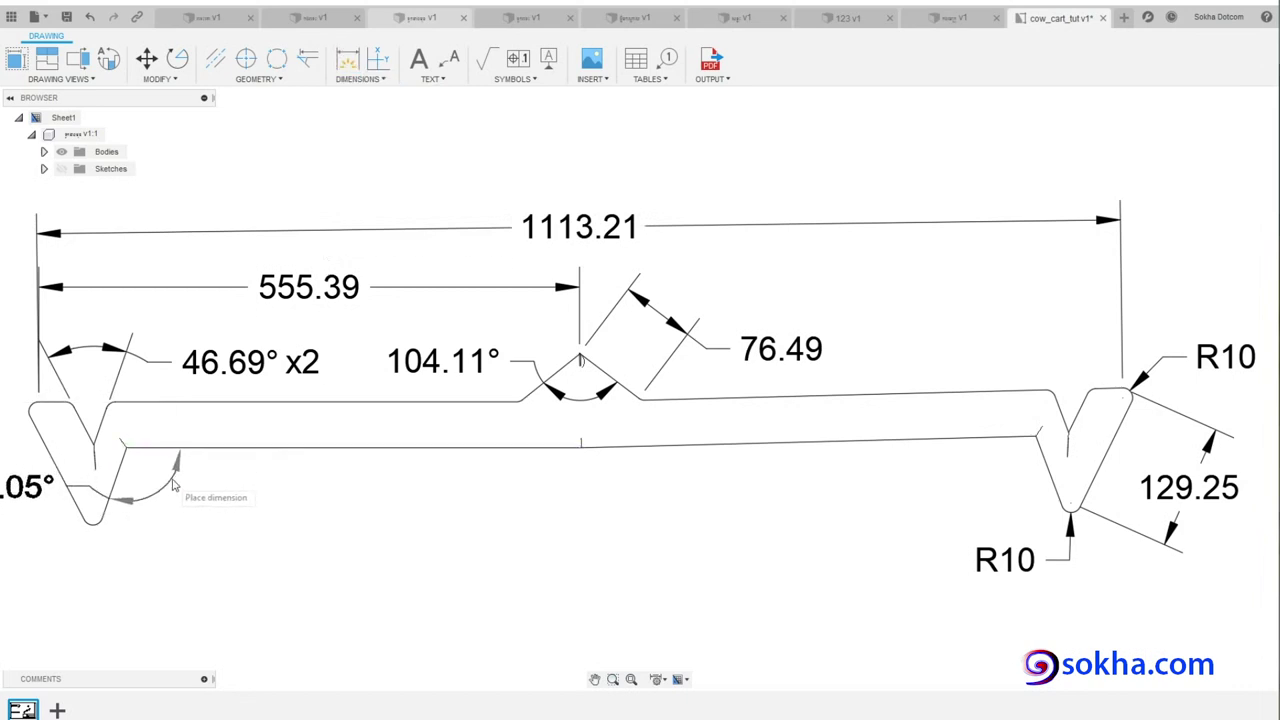
{"action": "left_click", "coordinate": [285, 517]}
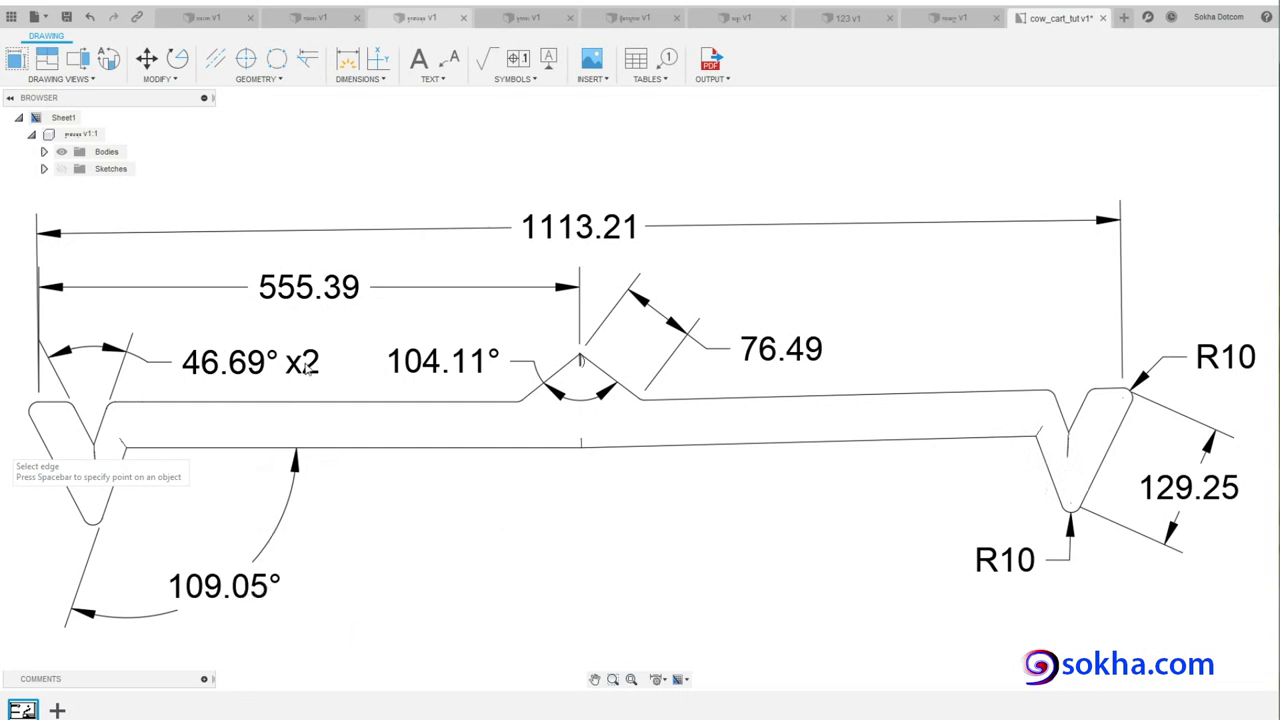
- Place an 'x2' text note right beside the 109.05° angle dimension
{"action": "right_click", "coordinate": [257, 590]}
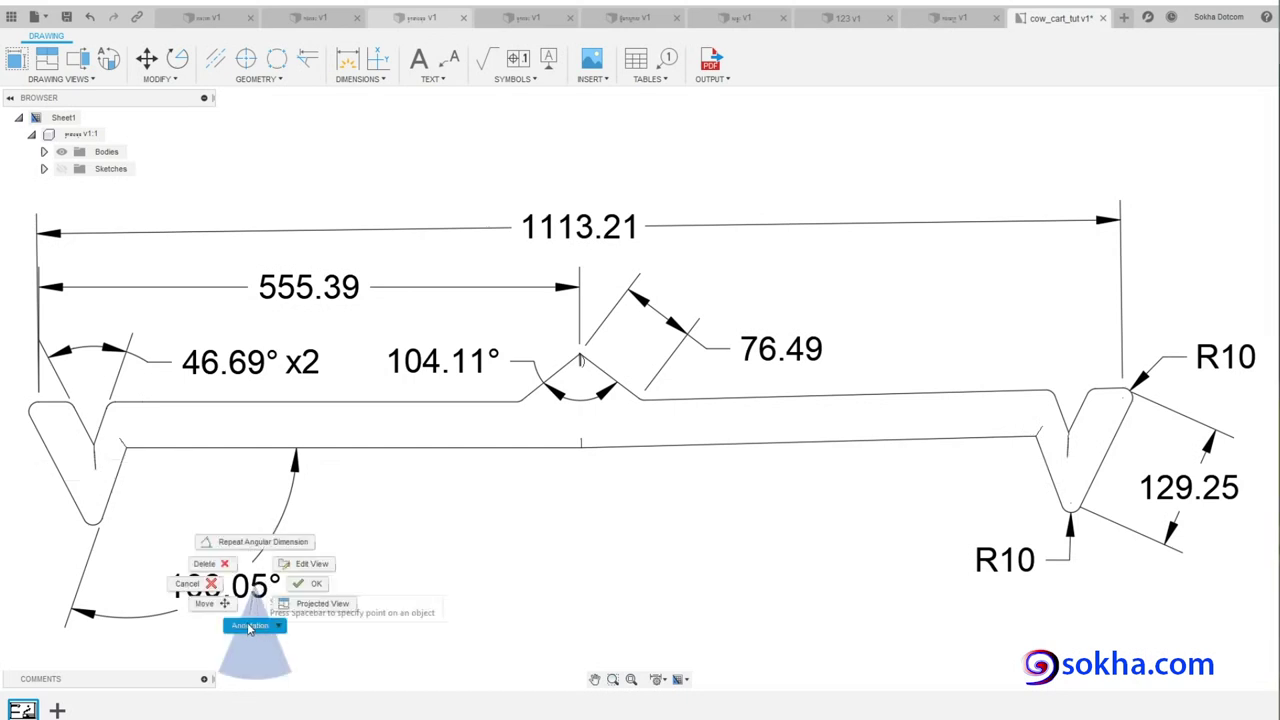
{"action": "left_click", "coordinate": [253, 628]}
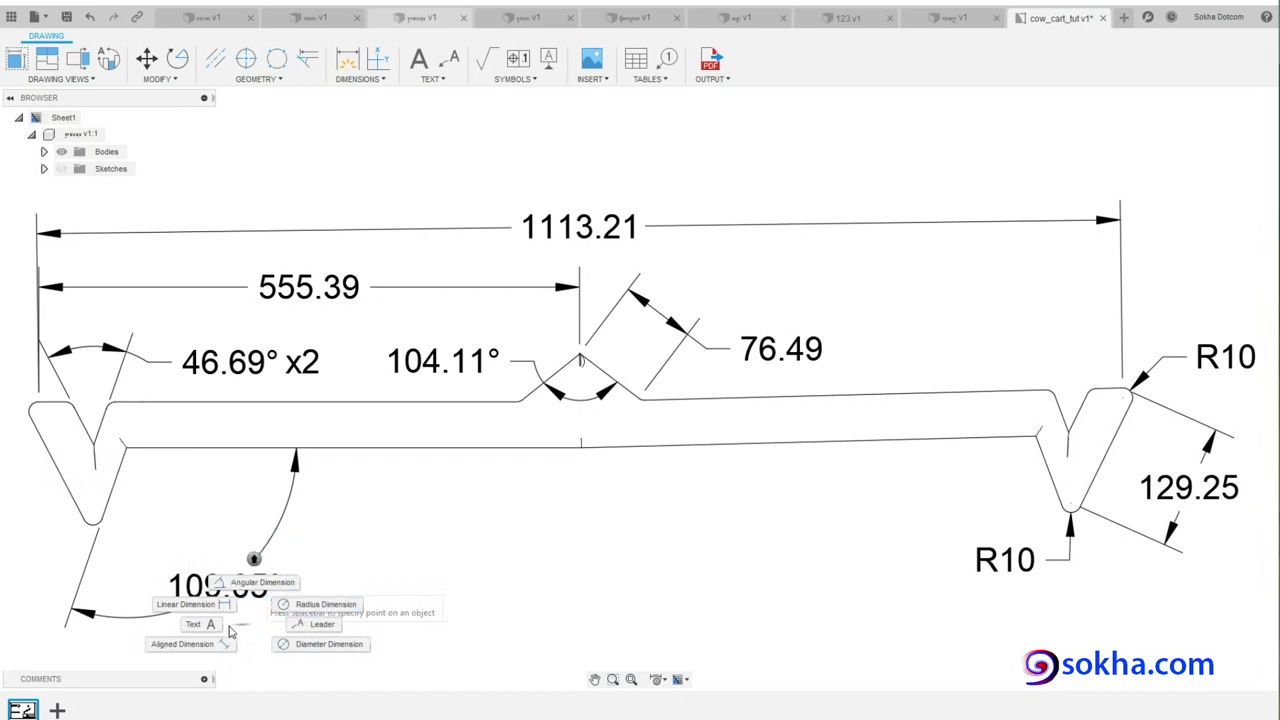
{"action": "left_click", "coordinate": [195, 628]}
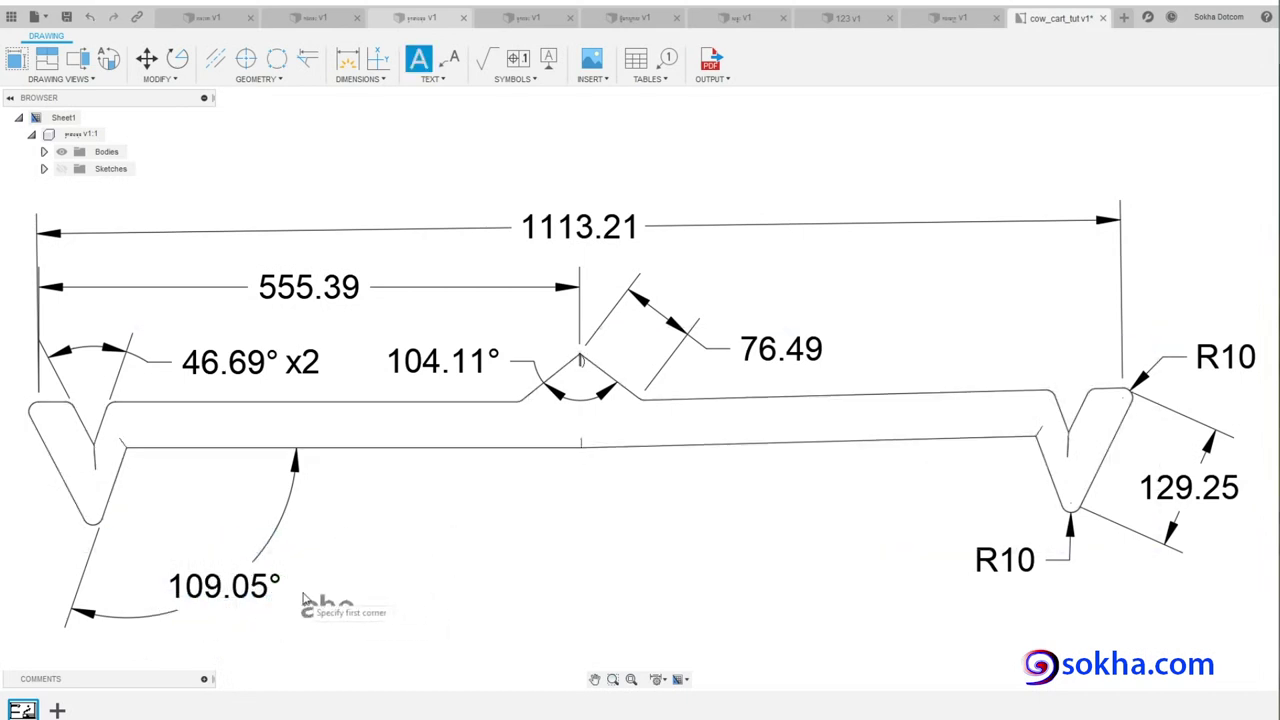
{"action": "left_click", "coordinate": [297, 579]}
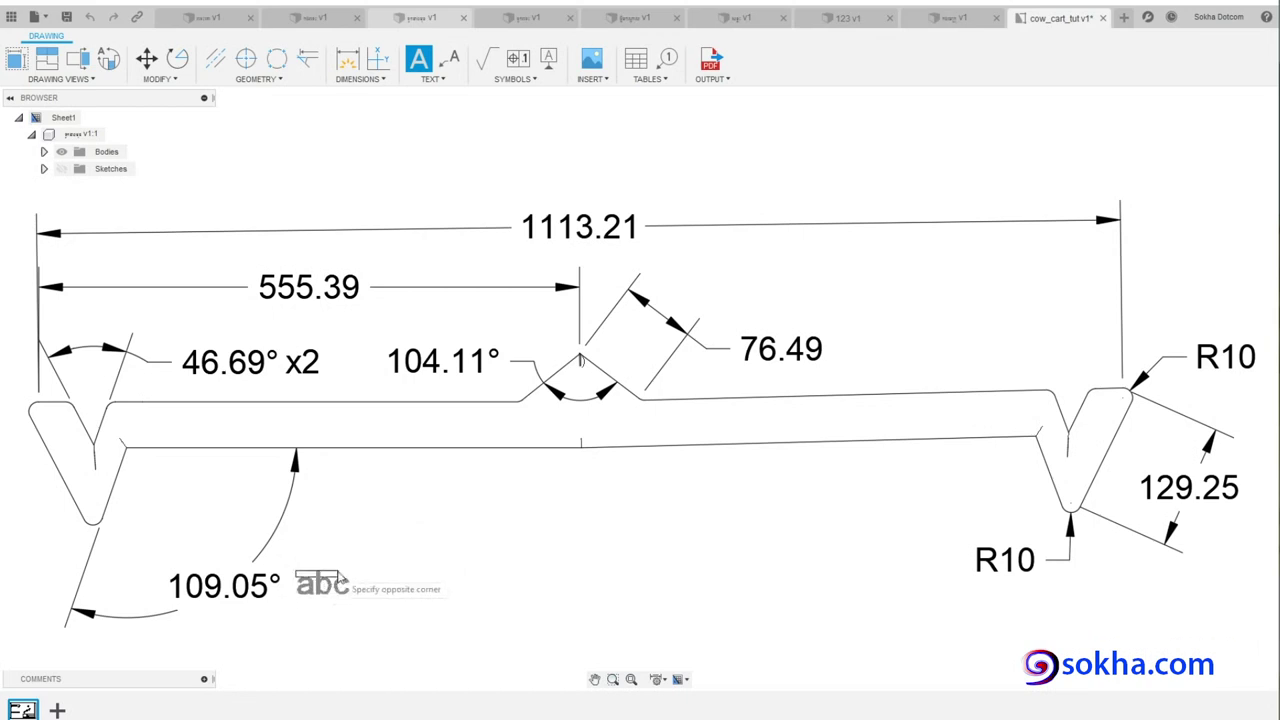
{"action": "left_click", "coordinate": [310, 588]}
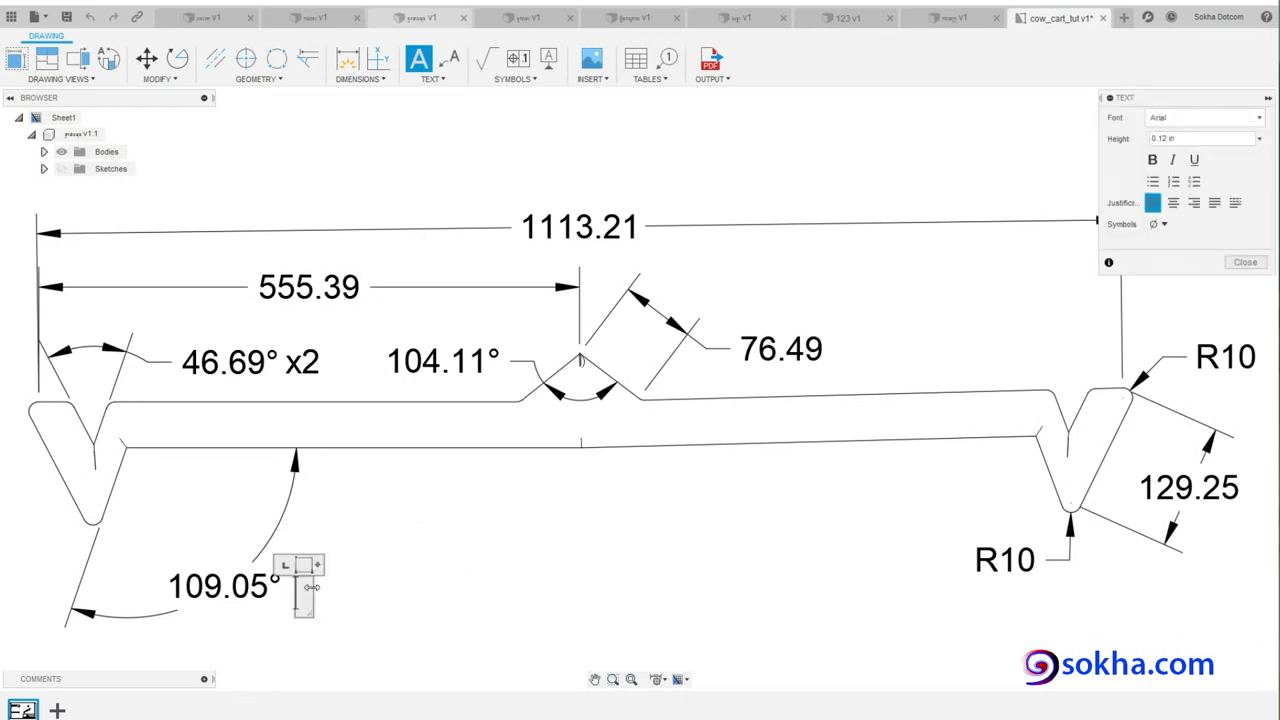
{"action": "type", "text": "x2"}
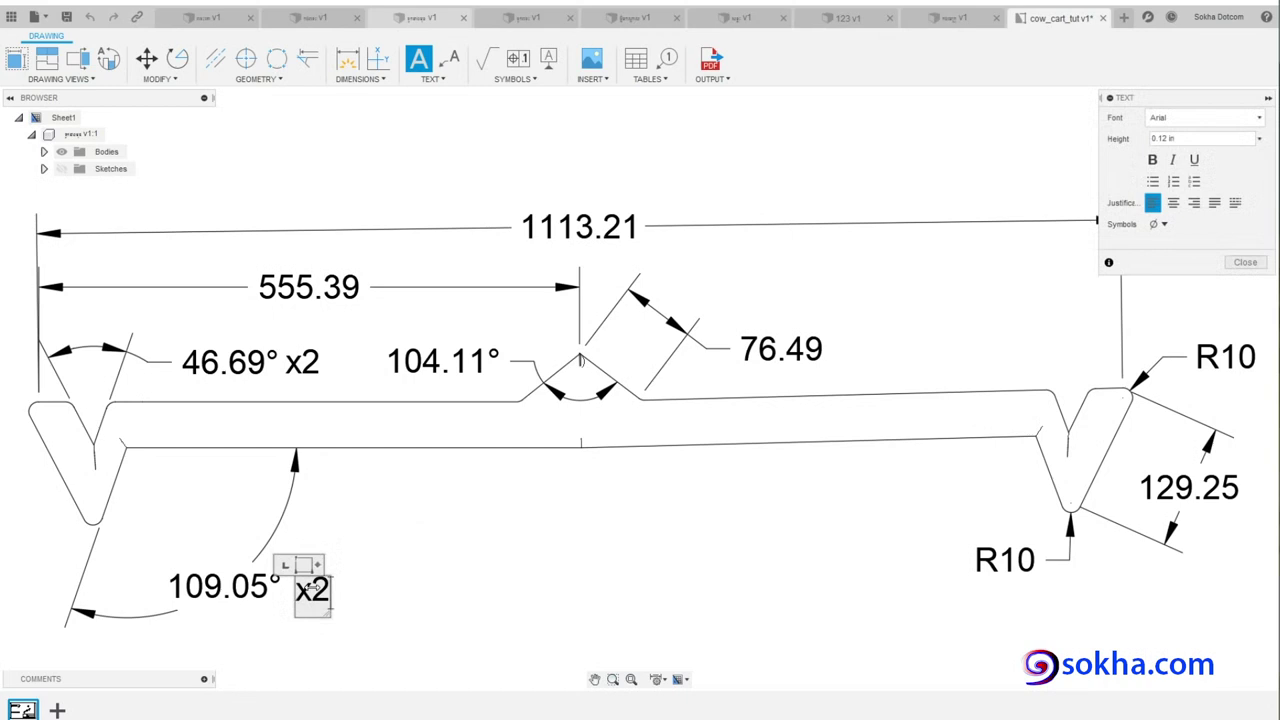
{"action": "left_click", "coordinate": [424, 542]}
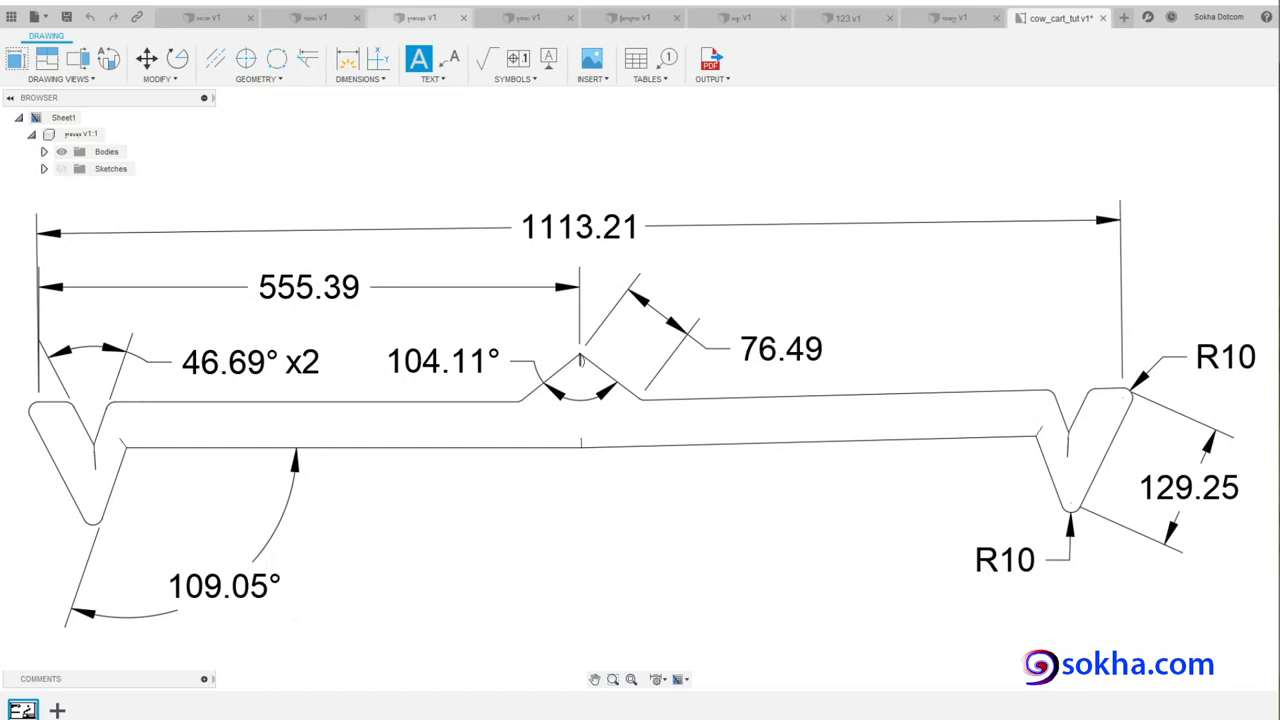
{"action": "key", "text": "Escape"}
{"action": "type", "text": "x2"}
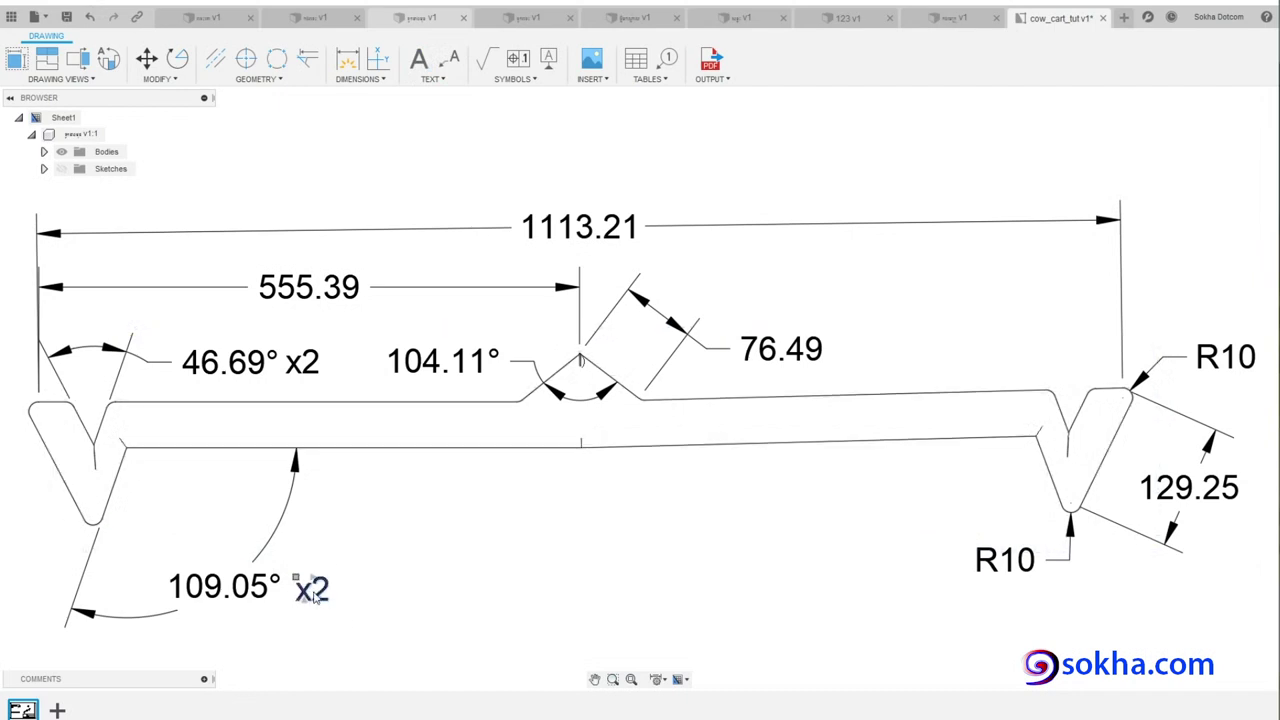
- Move the x2 note to sit right after the 109.05° angle, reading '109.05° x2'
{"action": "scroll", "coordinate": [296, 580], "scroll_direction": "up", "scroll_amount": 2}
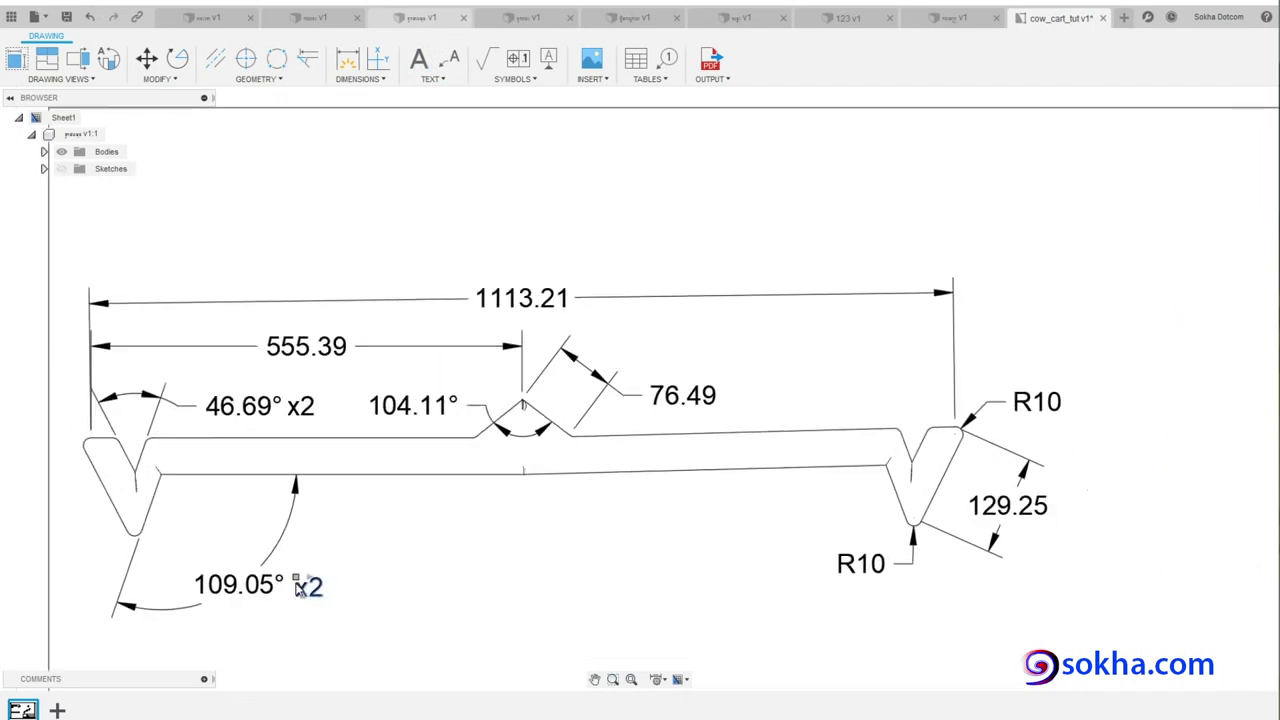
{"action": "scroll", "coordinate": [294, 578], "scroll_direction": "up", "scroll_amount": 3}
{"action": "scroll", "coordinate": [290, 572], "scroll_direction": "up", "scroll_amount": 2}
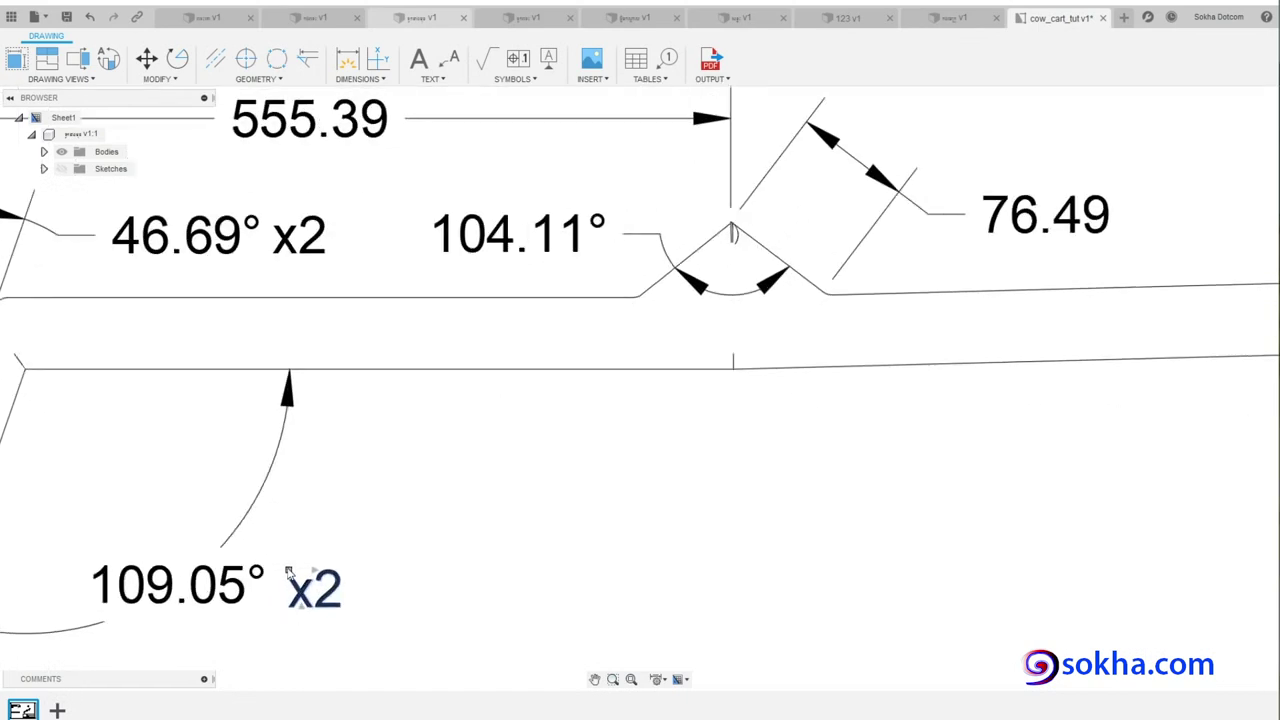
{"action": "left_click", "coordinate": [288, 572]}
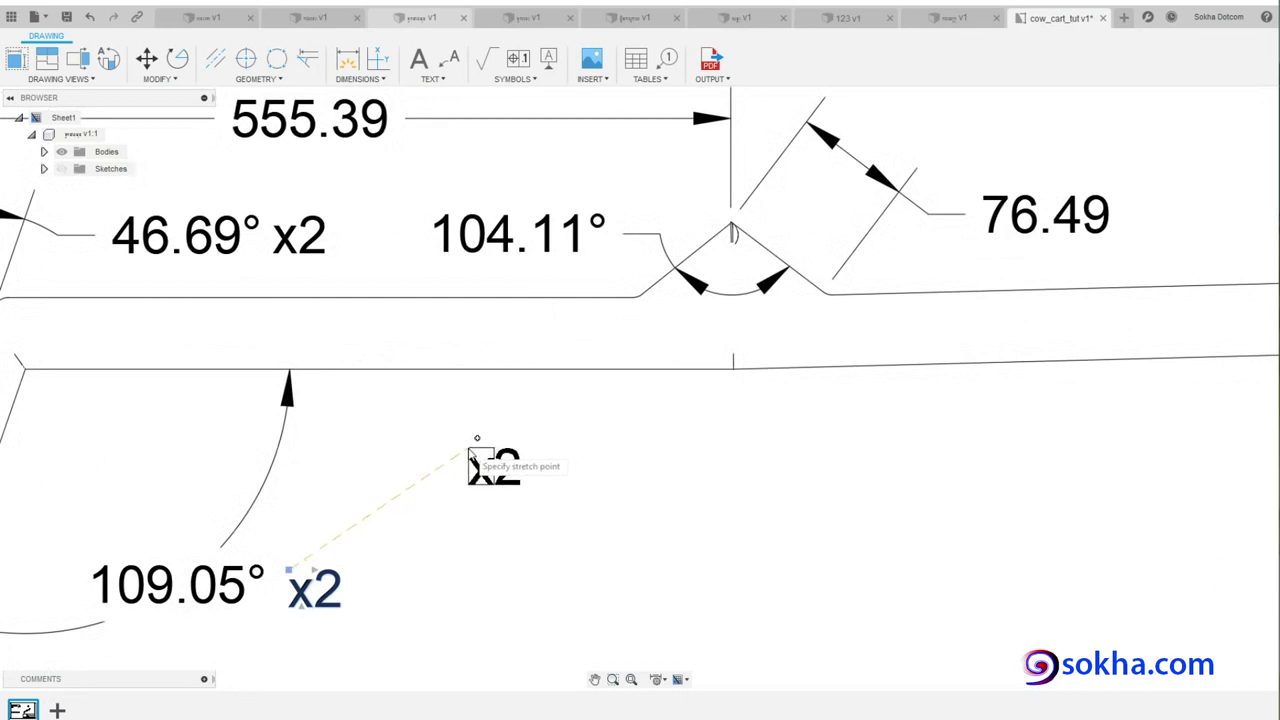
{"action": "left_click", "coordinate": [469, 450]}
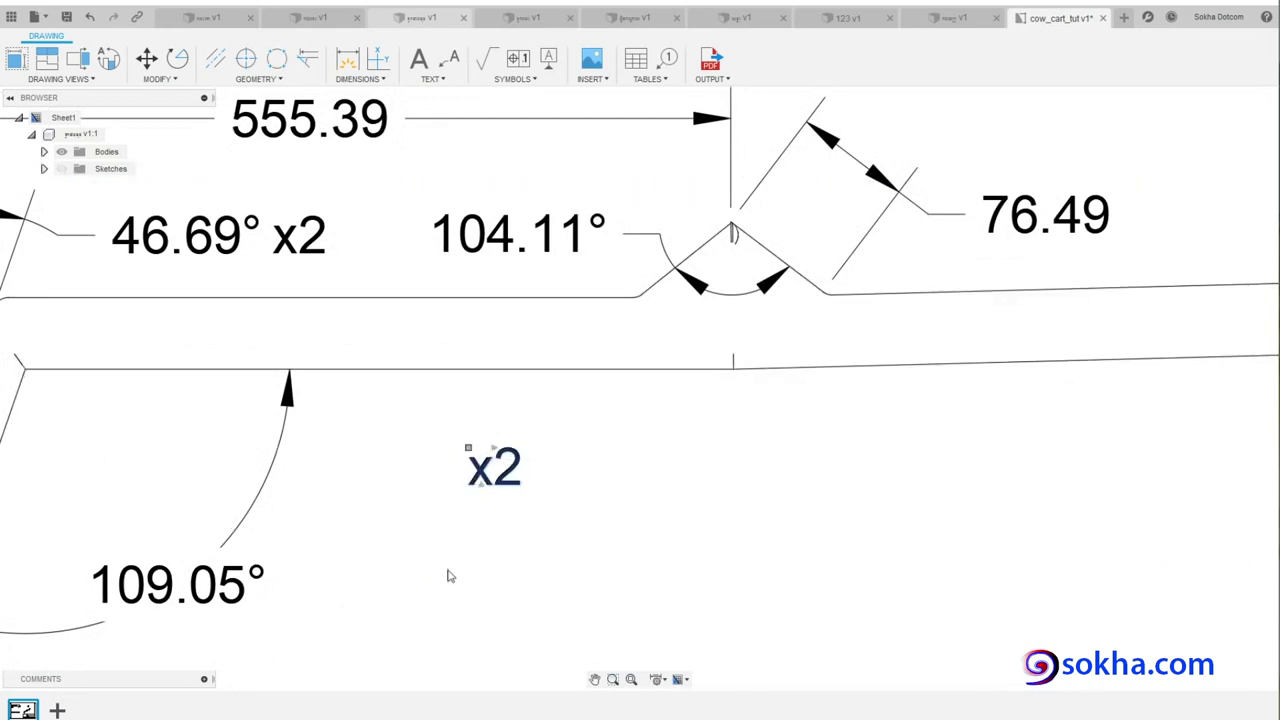
{"action": "left_click", "coordinate": [469, 450]}
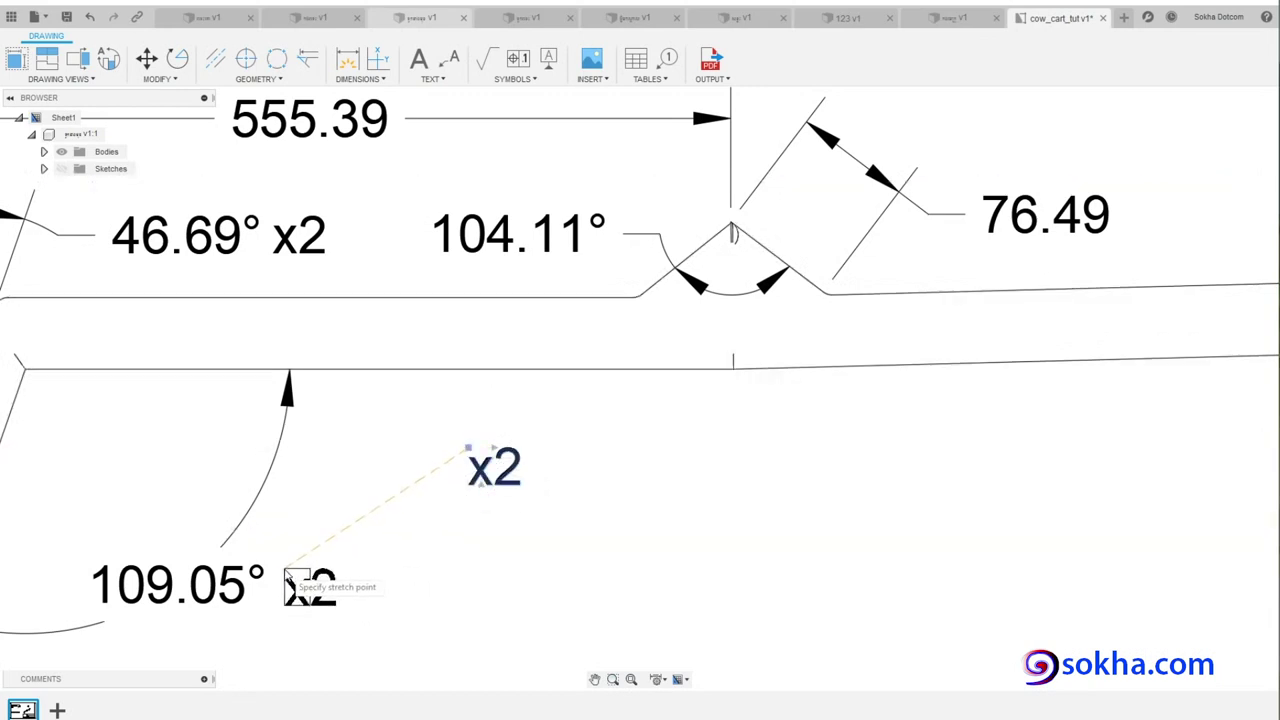
{"action": "left_click", "coordinate": [285, 572]}
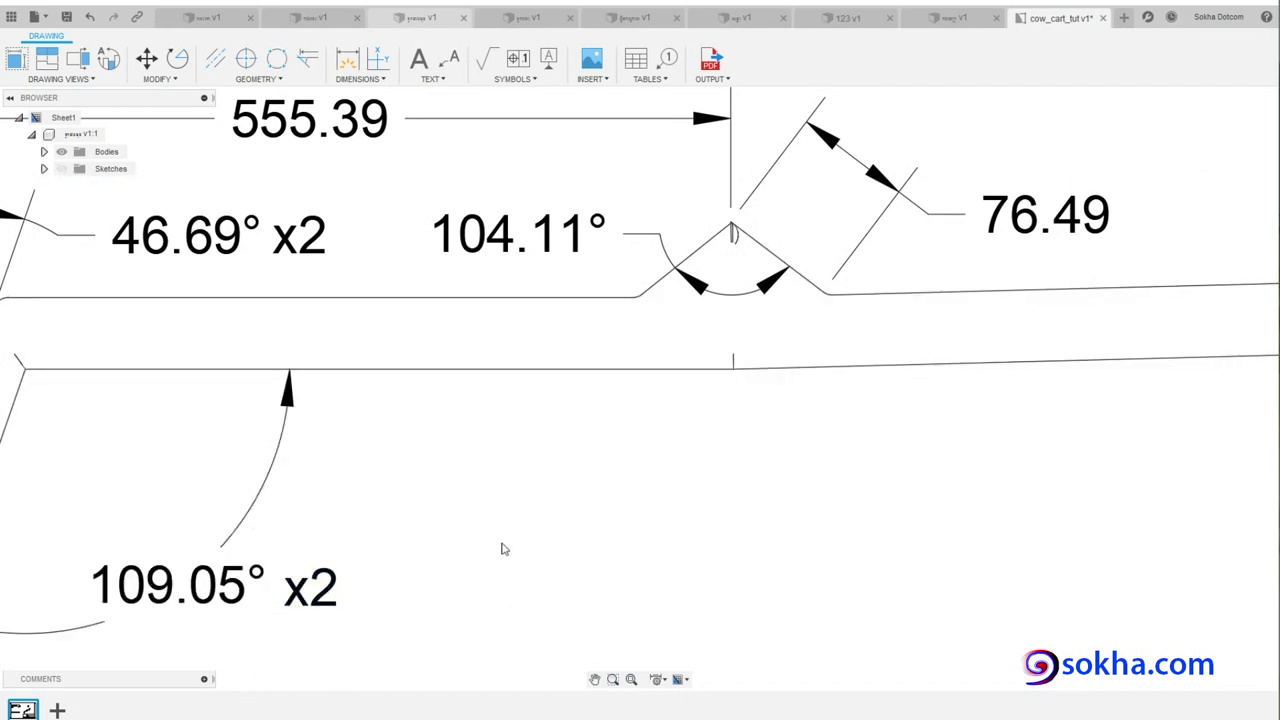
{"action": "scroll", "coordinate": [535, 514], "scroll_direction": "up", "scroll_amount": 1}
{"action": "scroll", "coordinate": [535, 514], "scroll_direction": "down", "scroll_amount": 1}
{"action": "scroll", "coordinate": [535, 514], "scroll_direction": "down", "scroll_amount": 3}
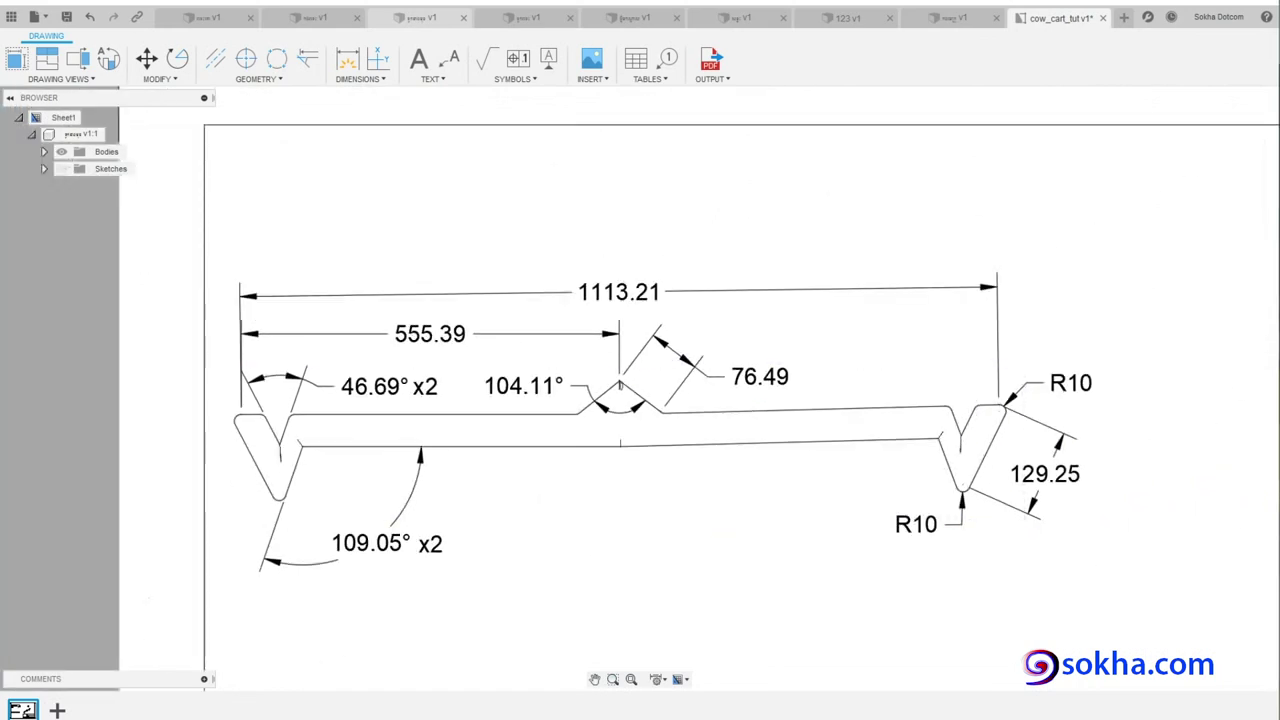
- Delete the upper and lower R10 radius dimensions and the 129.25 dimension
{"action": "left_click", "coordinate": [918, 528]}
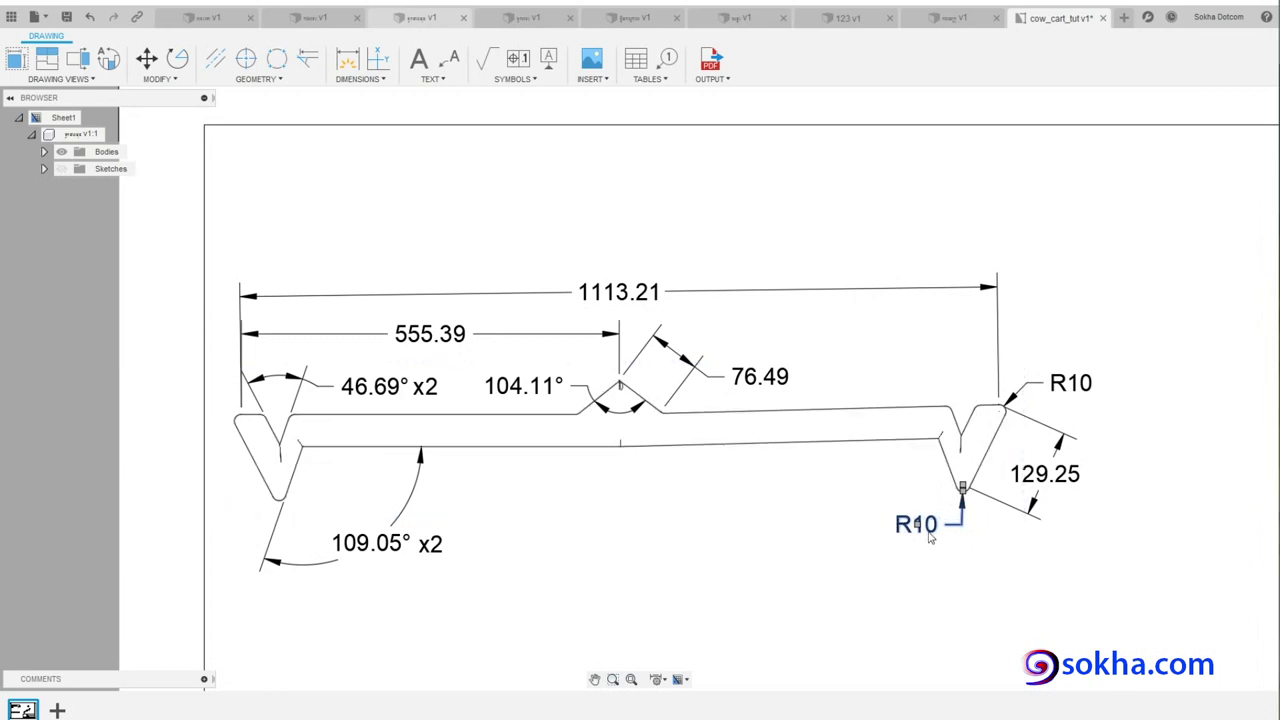
{"action": "key", "text": "Delete"}
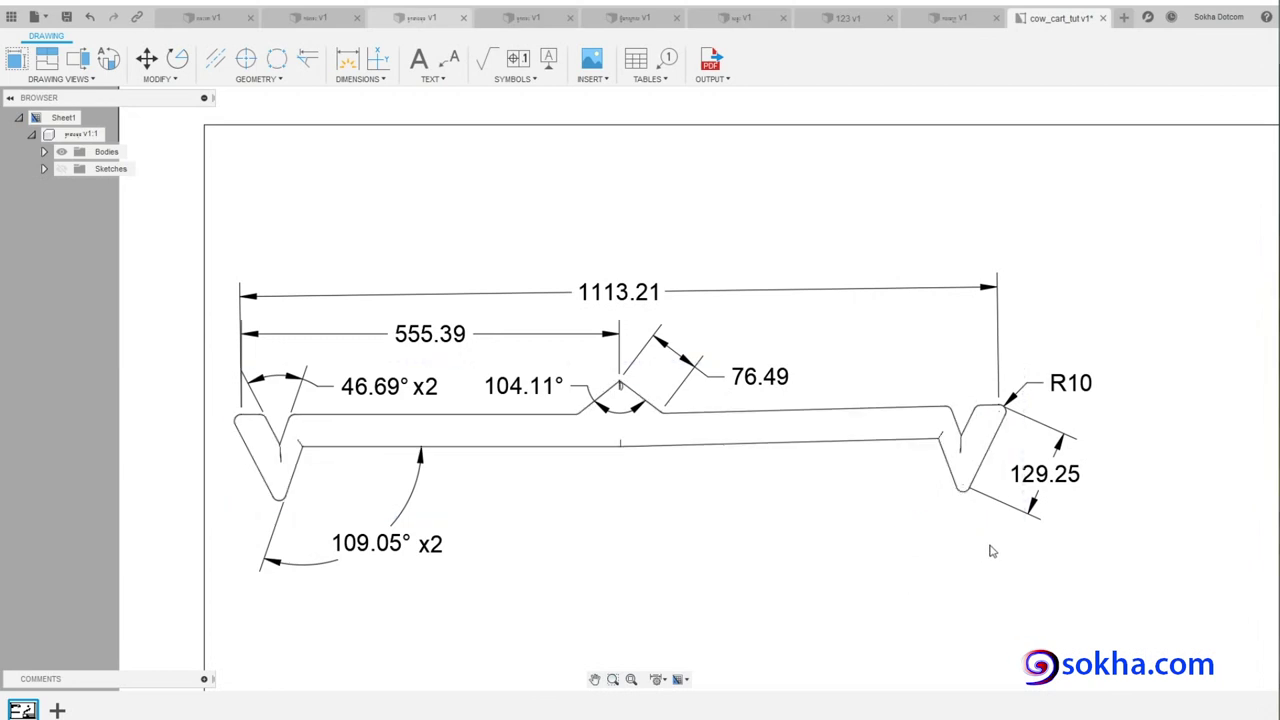
{"action": "left_click", "coordinate": [1015, 513]}
{"action": "key", "text": "Delete"}
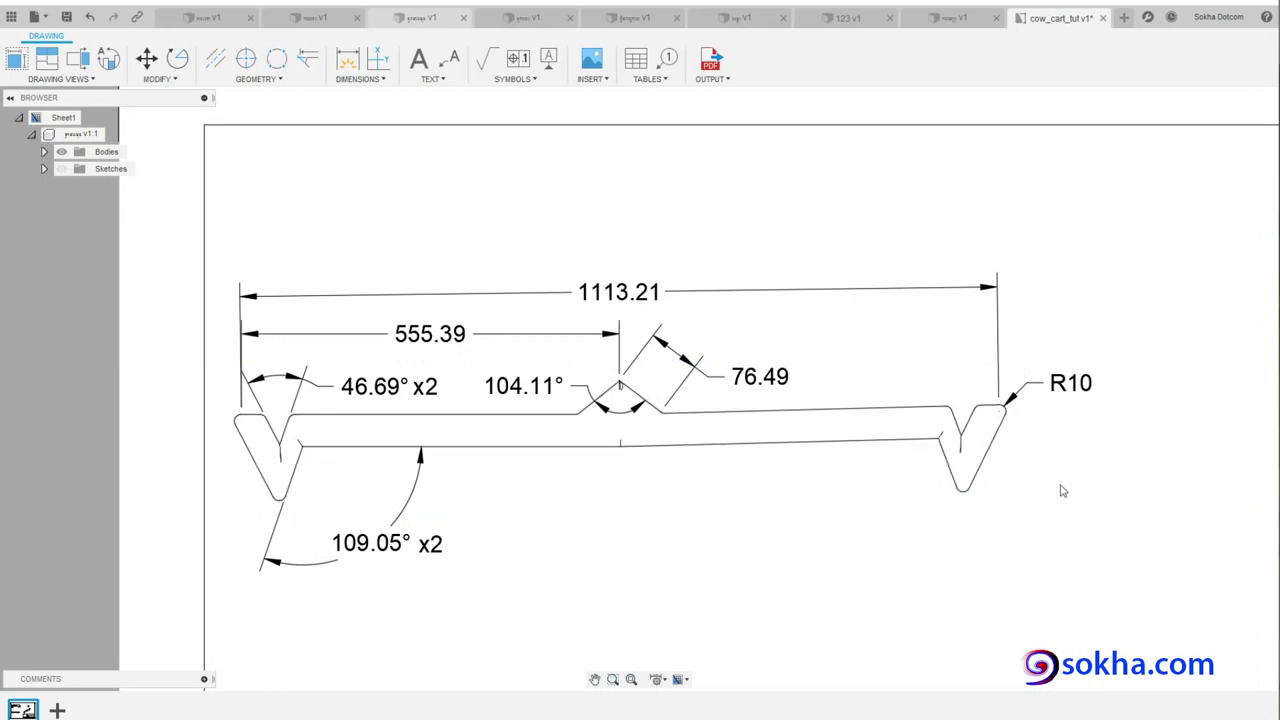
{"action": "left_click", "coordinate": [1075, 390]}
{"action": "key", "text": "Delete"}
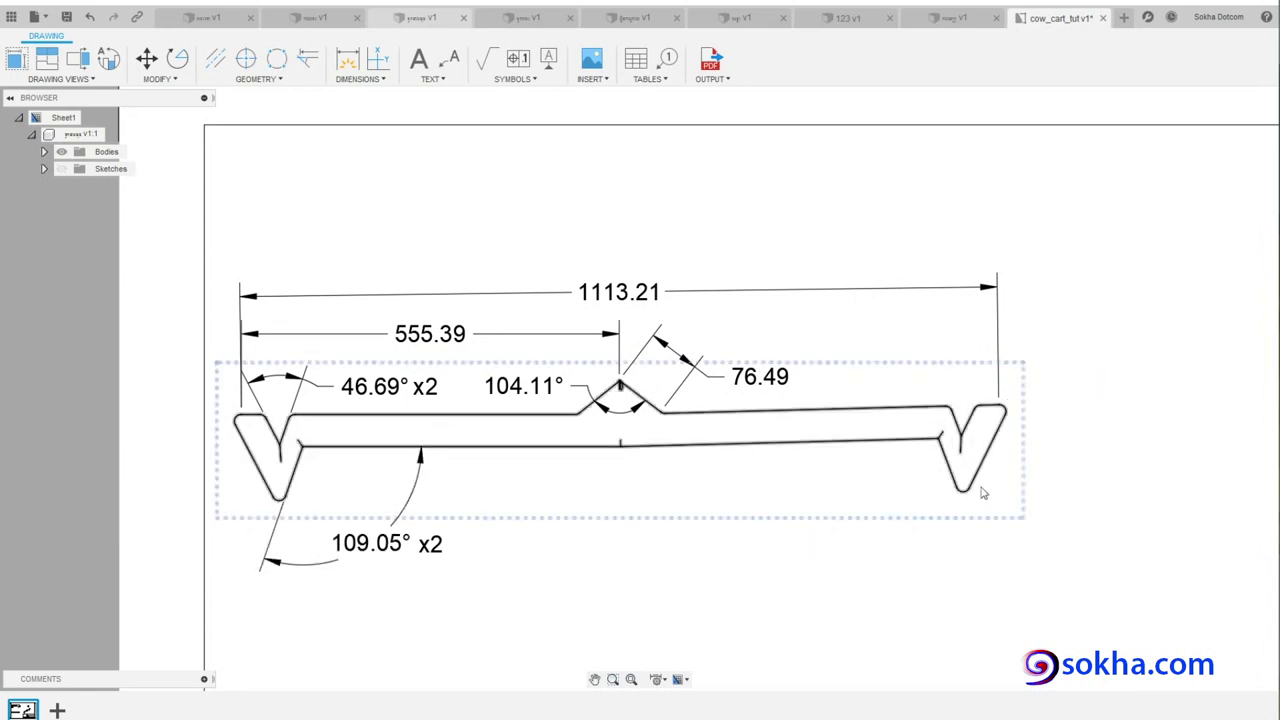
- Add an angle dimension between the right V-notch's two edges, placed as 133.31°
{"action": "scroll", "coordinate": [1000, 492], "scroll_direction": "up", "scroll_amount": 3}
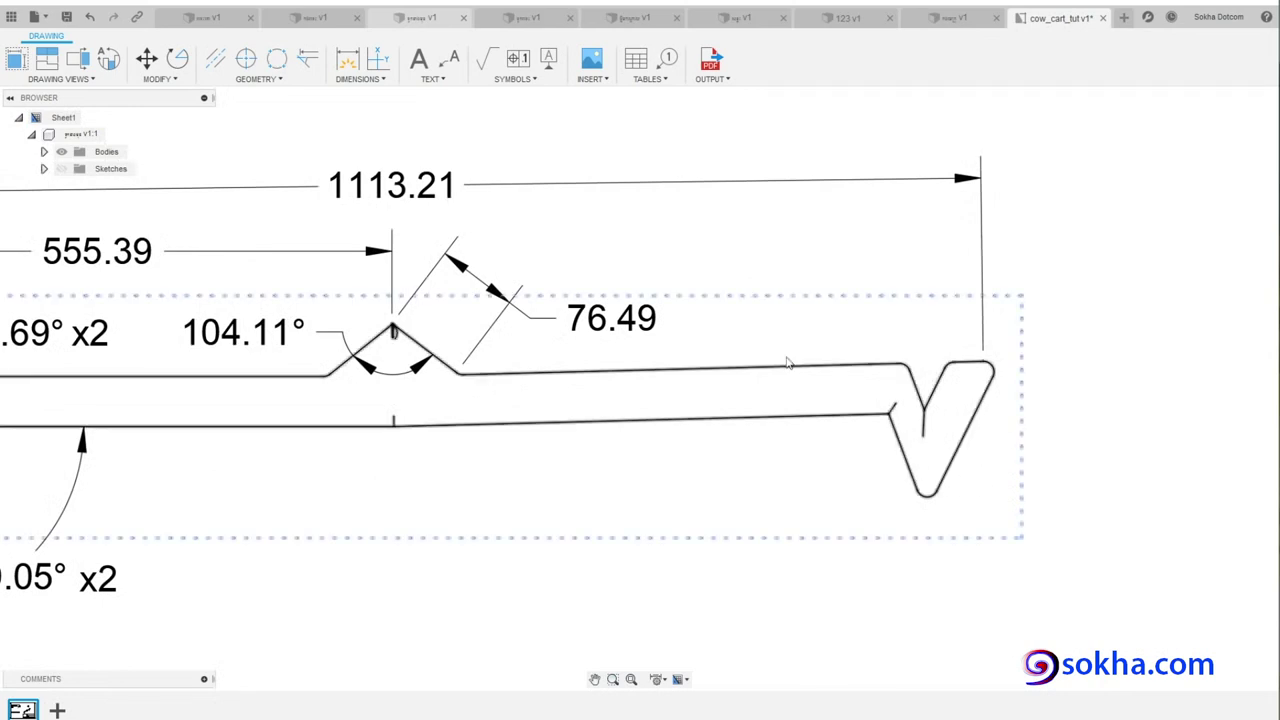
{"action": "left_click", "coordinate": [360, 79]}
{"action": "left_click", "coordinate": [383, 170]}
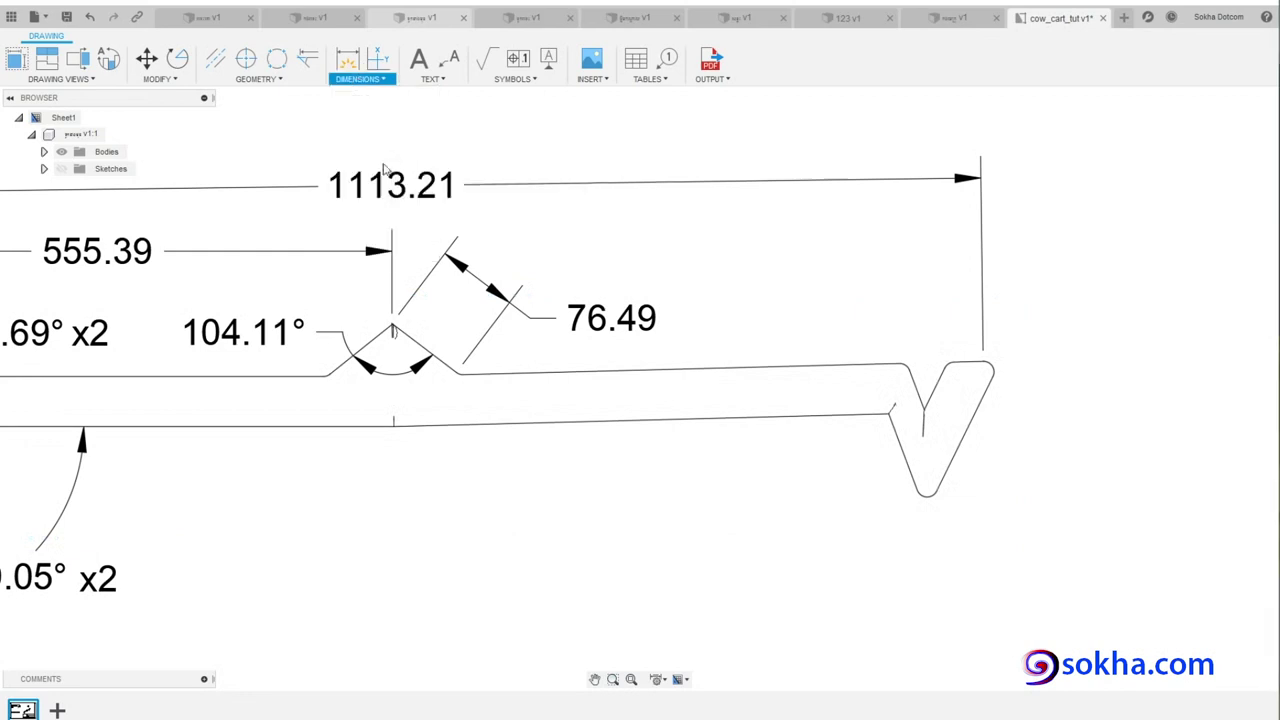
{"action": "left_click", "coordinate": [905, 450]}
{"action": "left_click", "coordinate": [948, 470]}
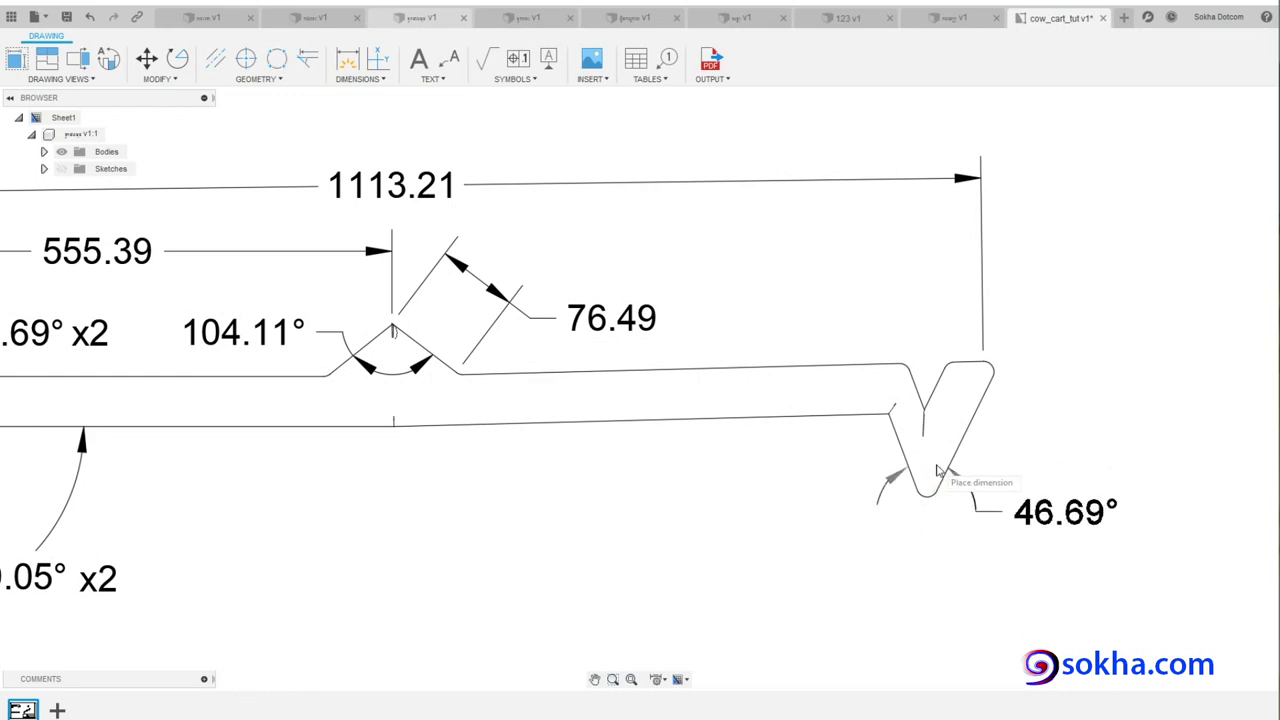
{"action": "left_click", "coordinate": [944, 468]}
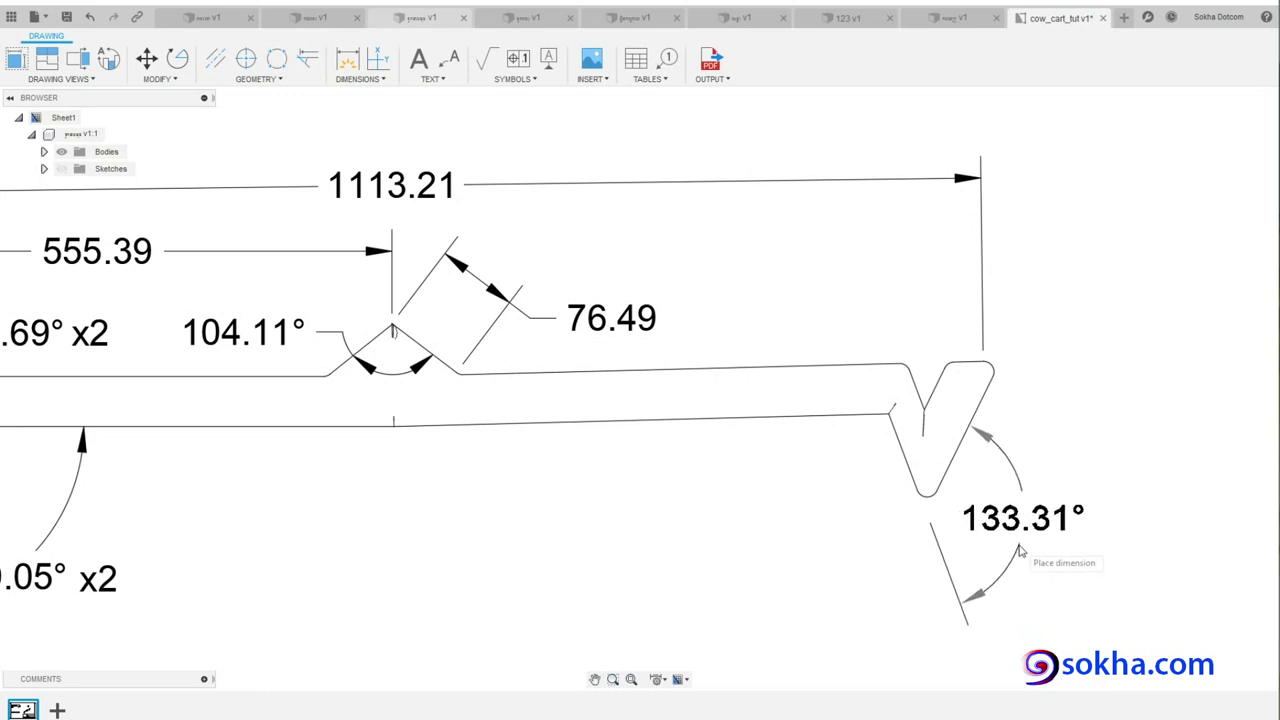
{"action": "left_click", "coordinate": [1020, 550]}
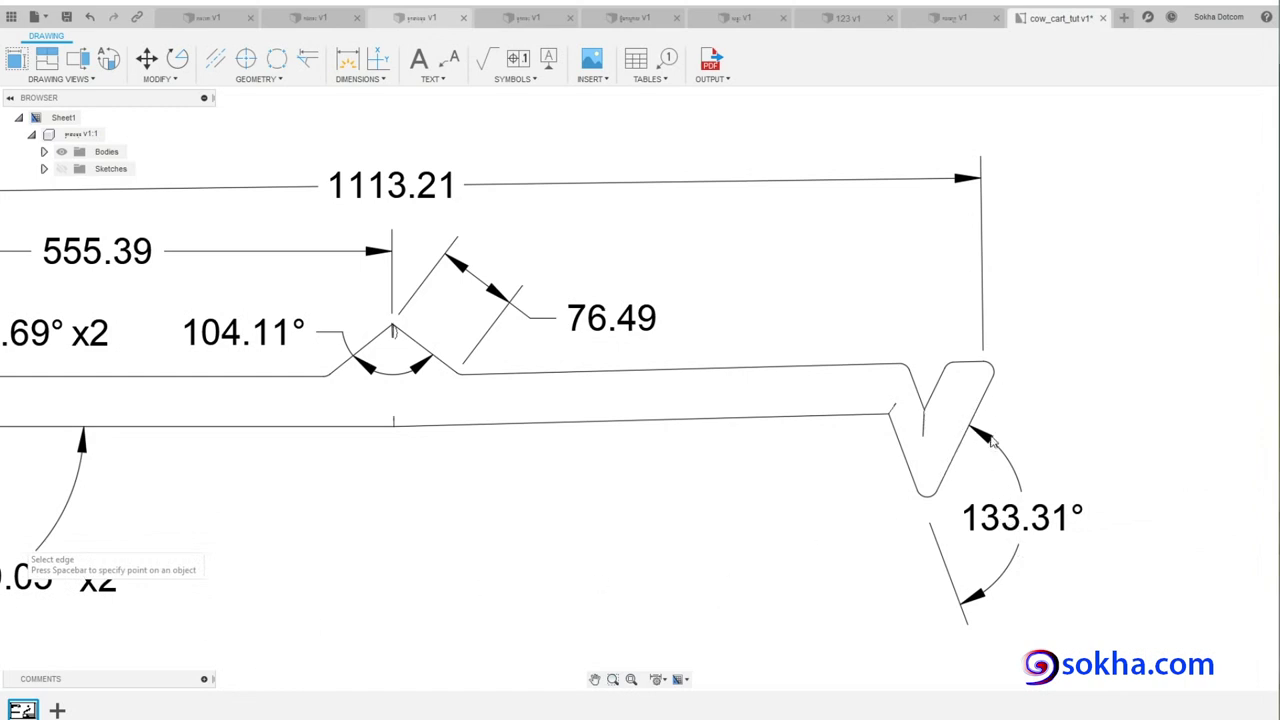
{"action": "scroll", "coordinate": [617, 505], "scroll_direction": "up", "scroll_amount": 2}
{"action": "scroll", "coordinate": [617, 505], "scroll_direction": "down", "scroll_amount": 2}
{"action": "scroll", "coordinate": [617, 505], "scroll_direction": "up", "scroll_amount": 2}
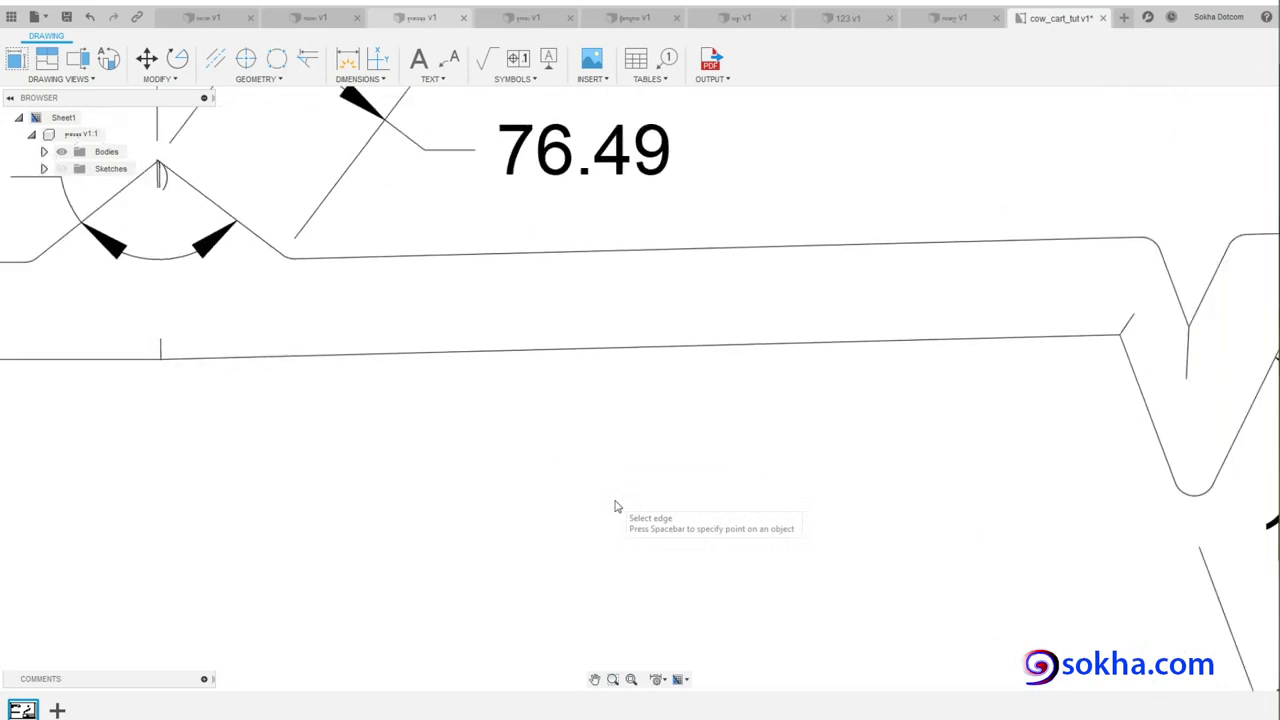
{"action": "scroll", "coordinate": [617, 505], "scroll_direction": "down", "scroll_amount": 2}
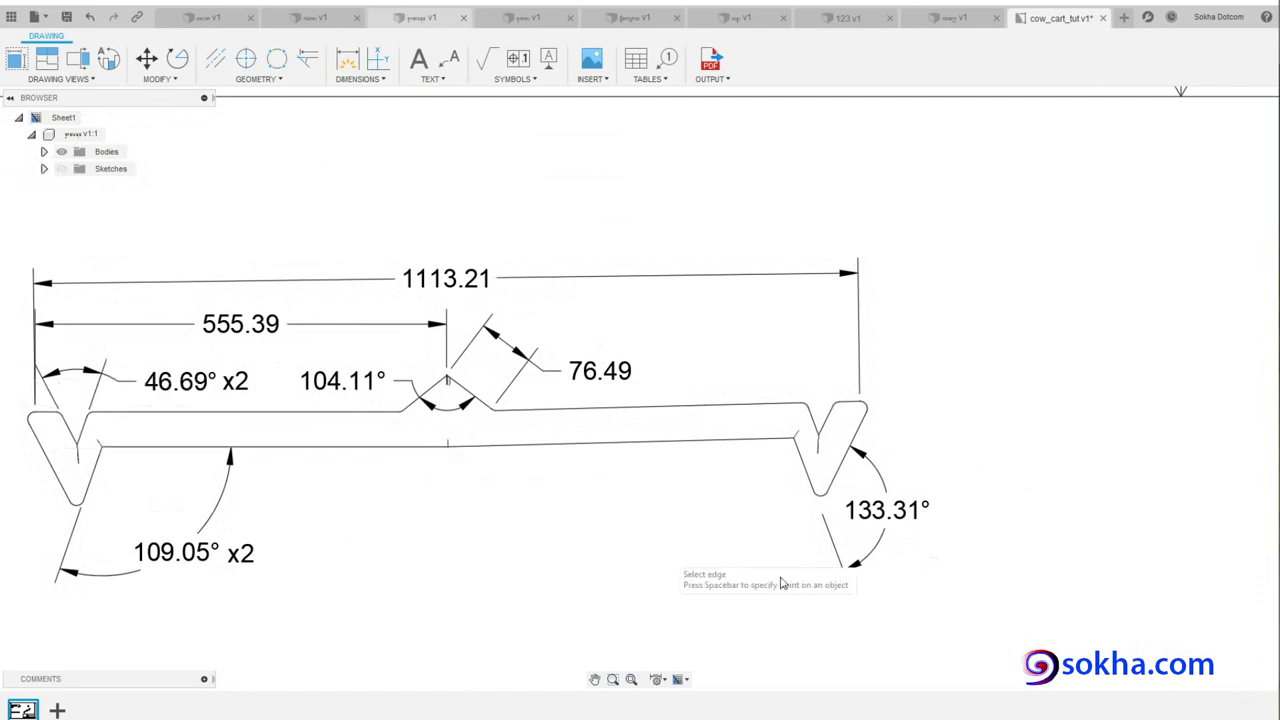
{"action": "scroll", "coordinate": [908, 515], "scroll_direction": "down", "scroll_amount": 2}
{"action": "scroll", "coordinate": [970, 528], "scroll_direction": "up", "scroll_amount": 5}
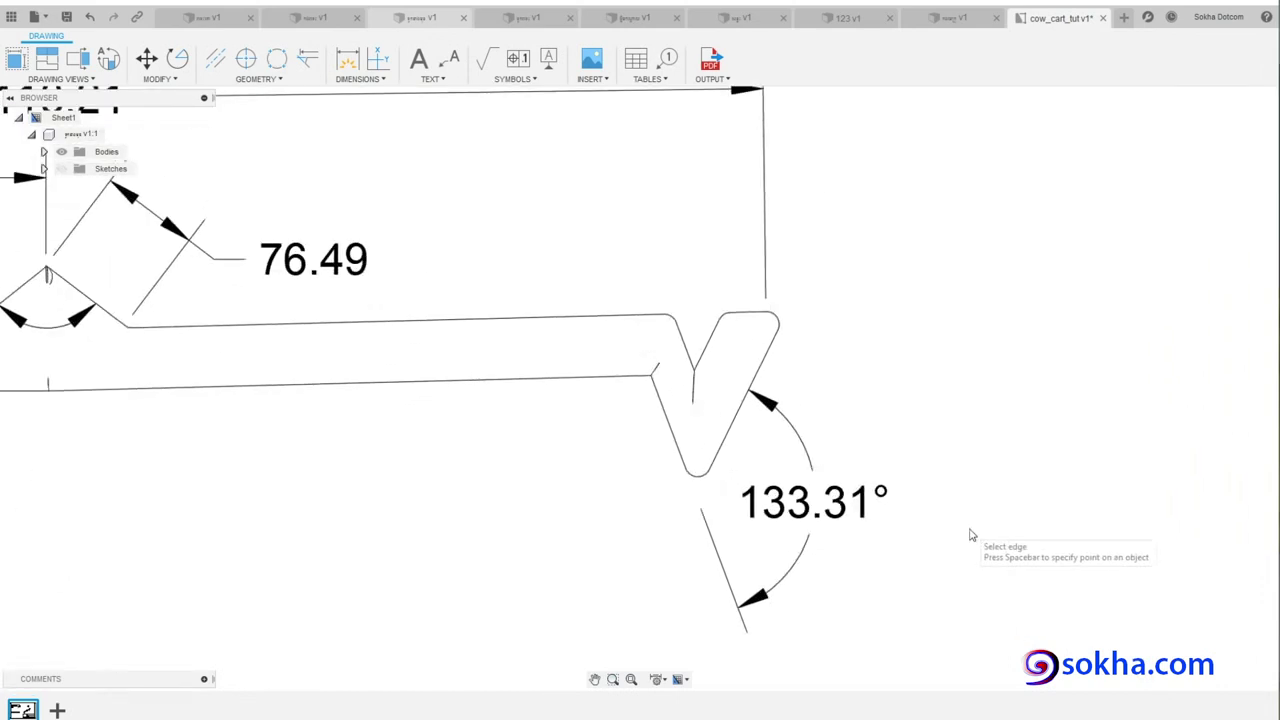
{"action": "scroll", "coordinate": [975, 530], "scroll_direction": "up", "scroll_amount": 1}
- Add an 'x2' text note beside the right notch's 133.31° angle
{"action": "right_click", "coordinate": [758, 500]}
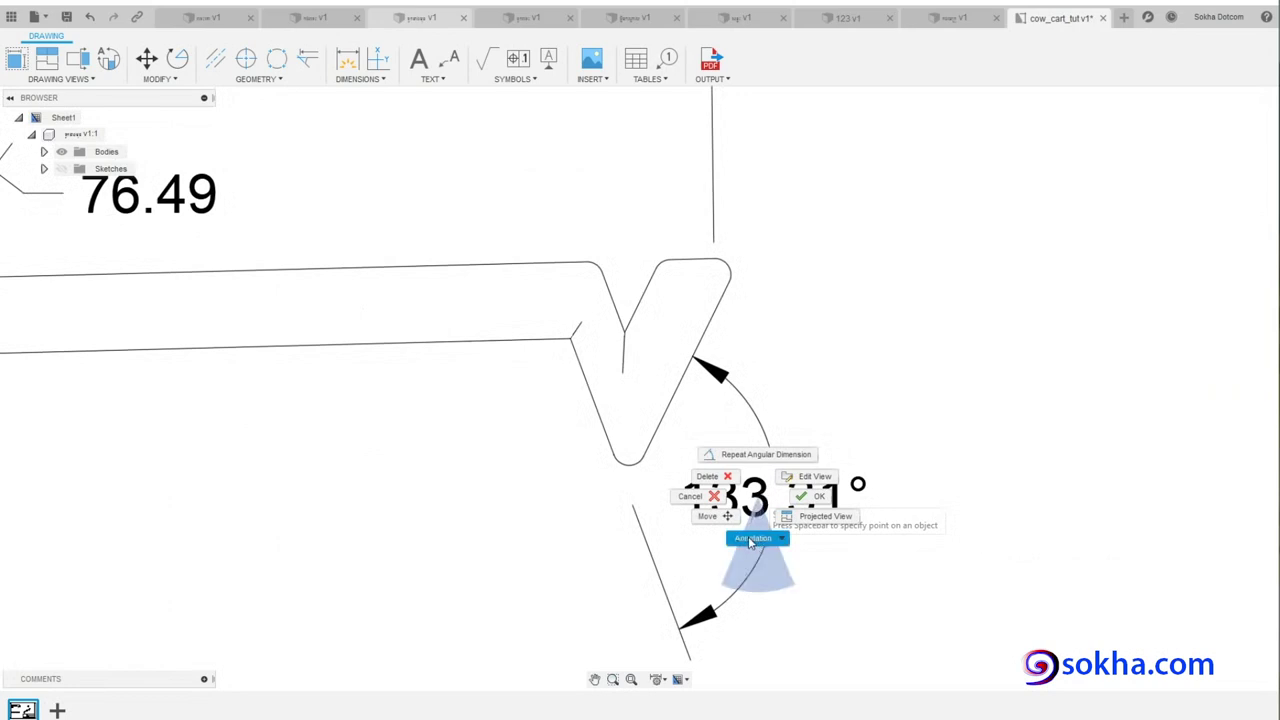
{"action": "left_click", "coordinate": [752, 540]}
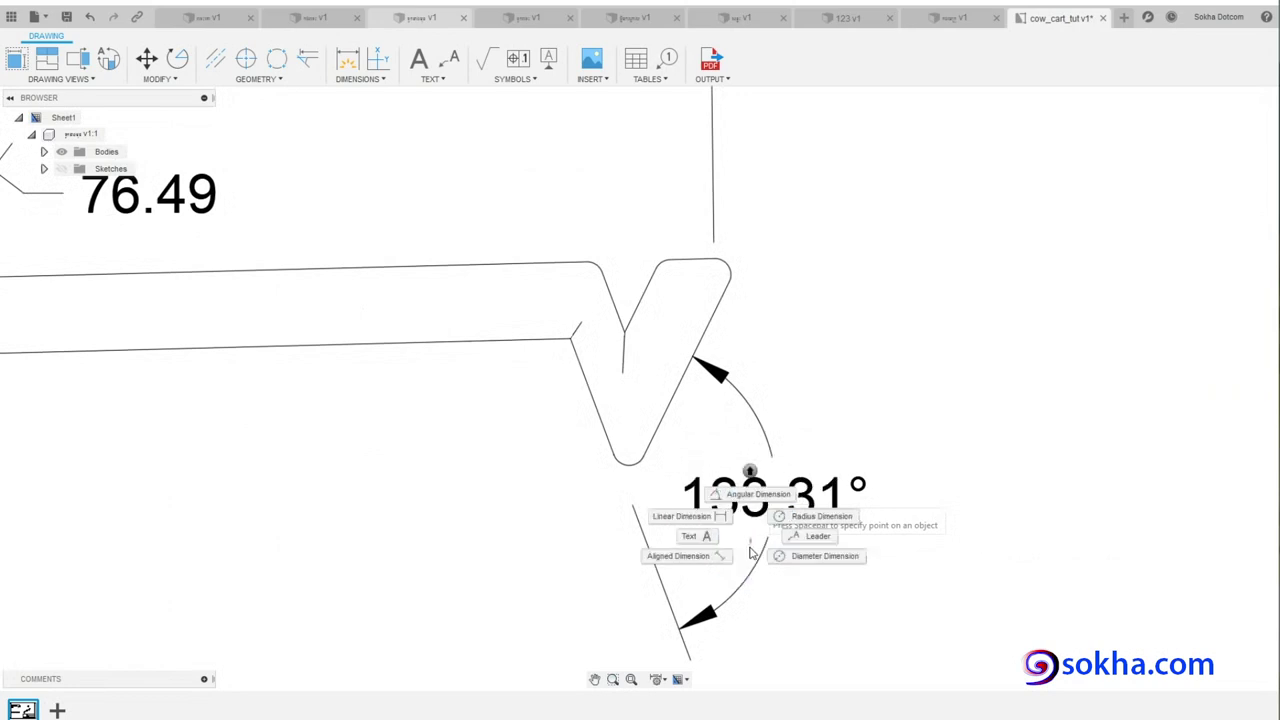
{"action": "left_click", "coordinate": [690, 540]}
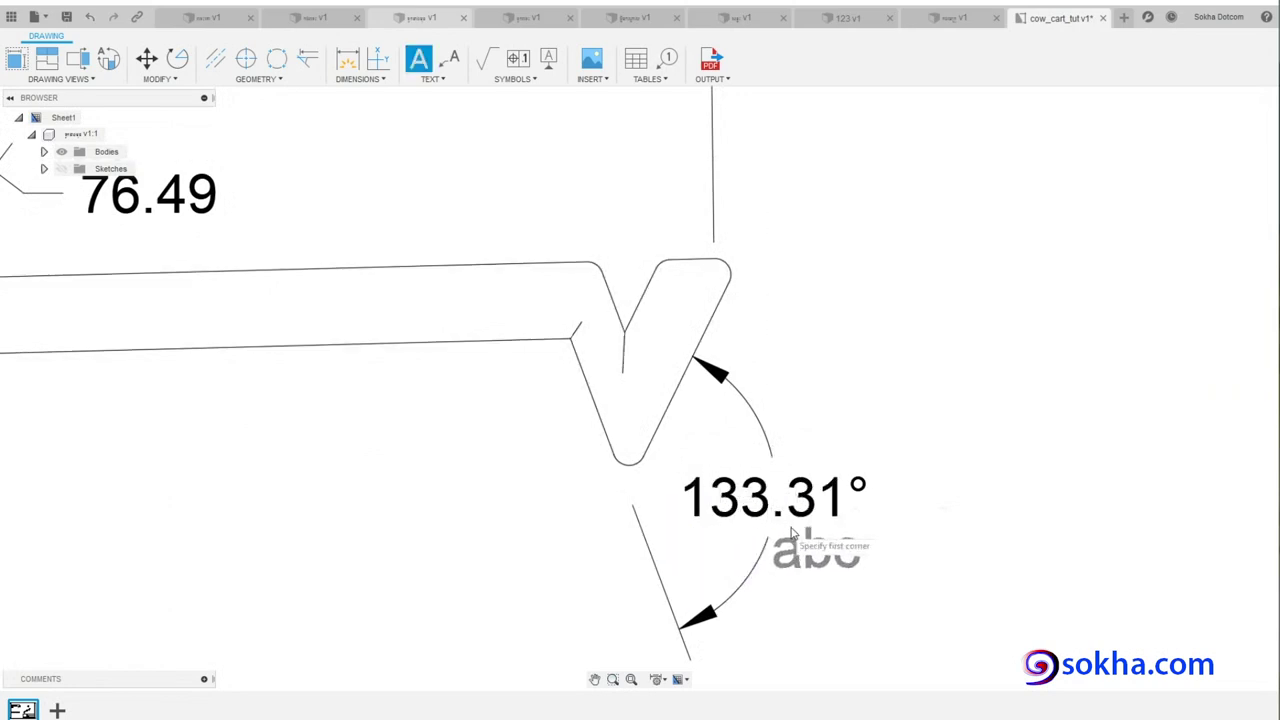
{"action": "left_click", "coordinate": [889, 480]}
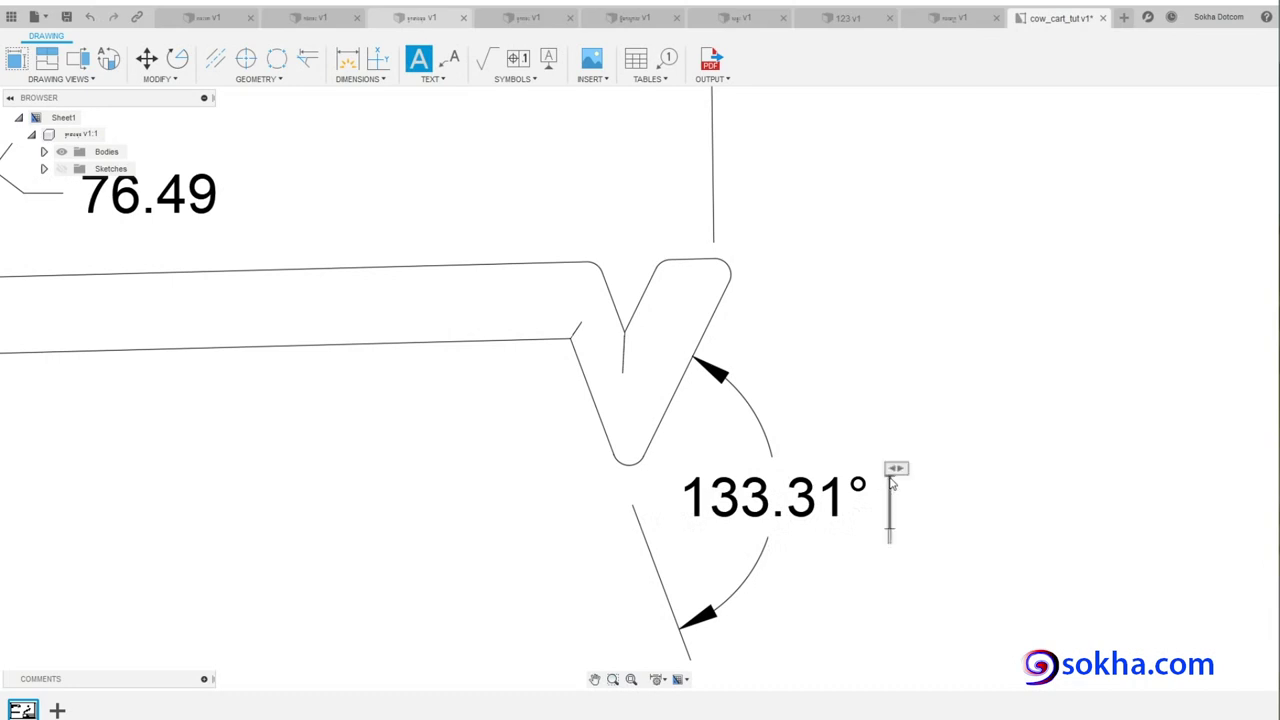
{"action": "type", "text": "x2"}
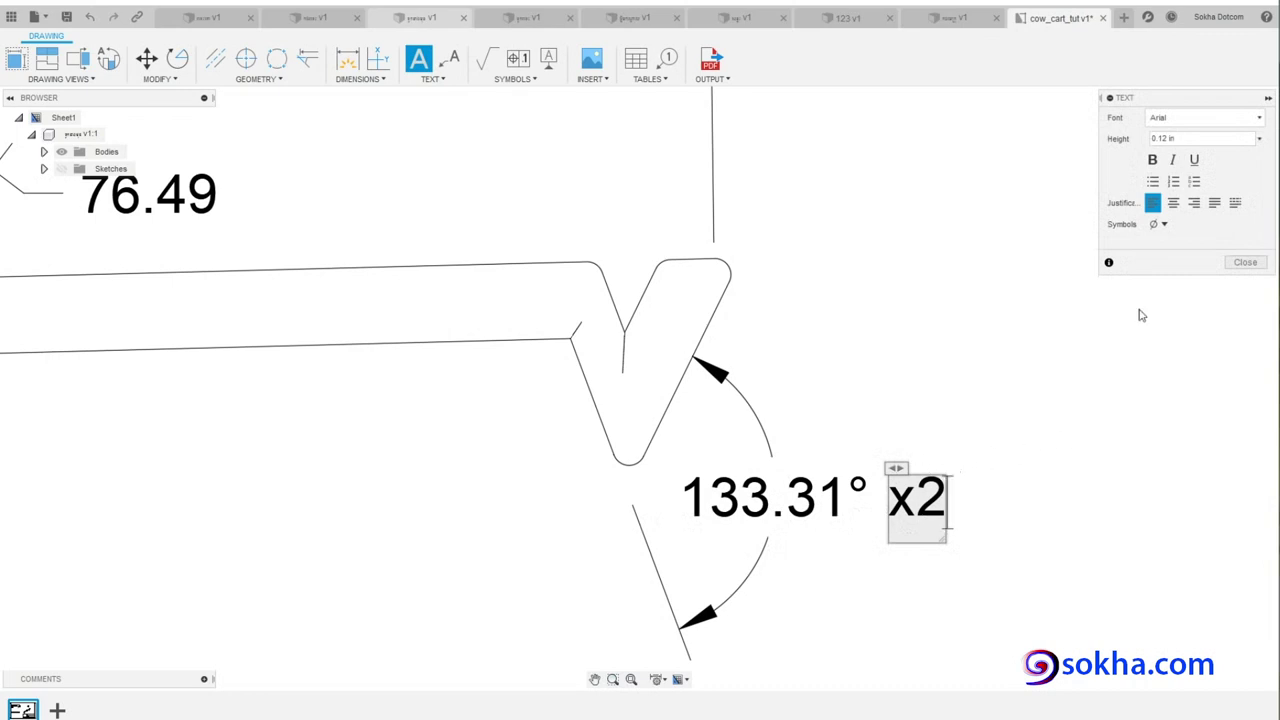
{"action": "left_click_drag", "start_coordinate": [1176, 98], "coordinate": [886, 219]}
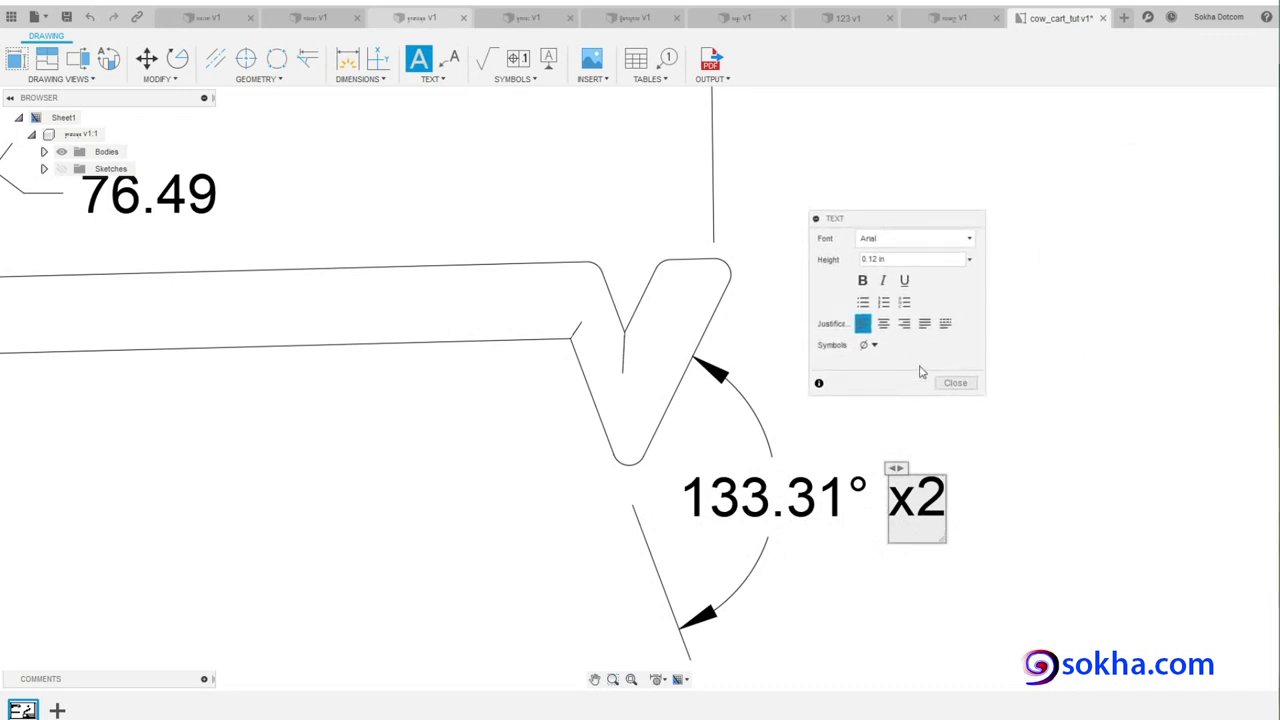
{"action": "left_click", "coordinate": [955, 383]}
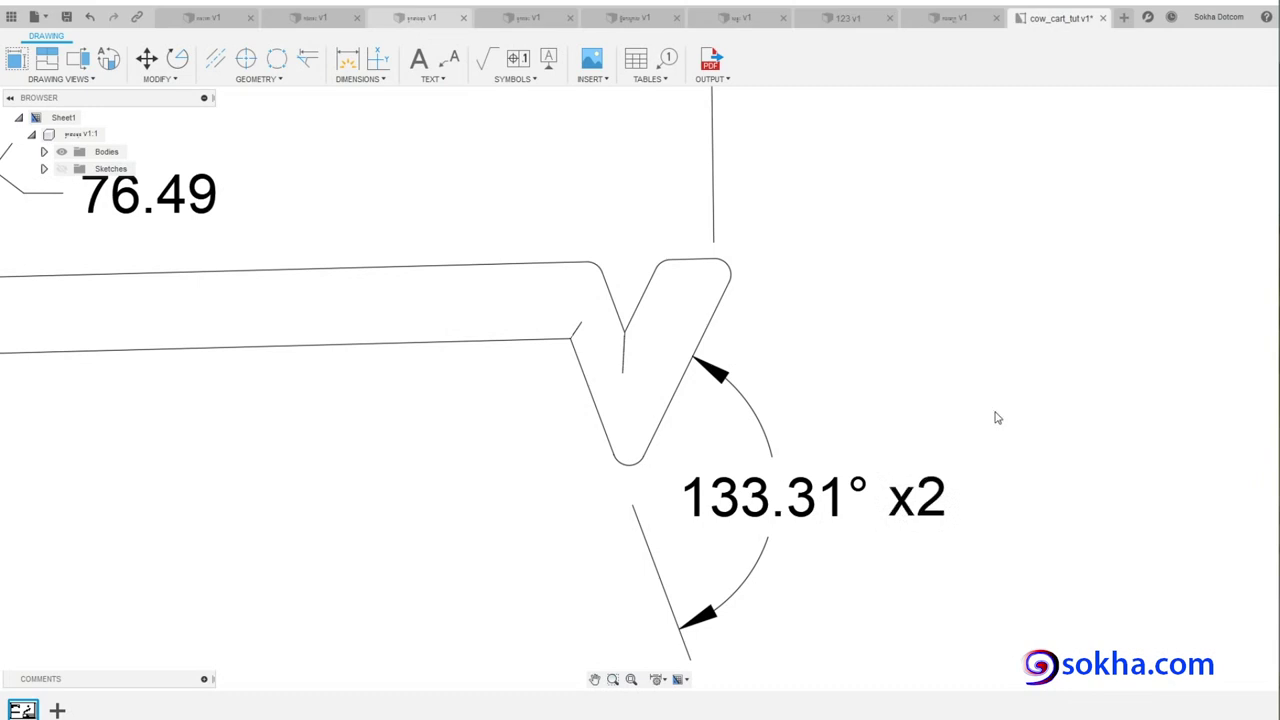
{"action": "scroll", "coordinate": [997, 418], "scroll_direction": "down", "scroll_amount": 1}
- Dimension the beam's top-to-bottom thickness at the right end as 47.26
{"action": "scroll", "coordinate": [997, 418], "scroll_direction": "down", "scroll_amount": 3}
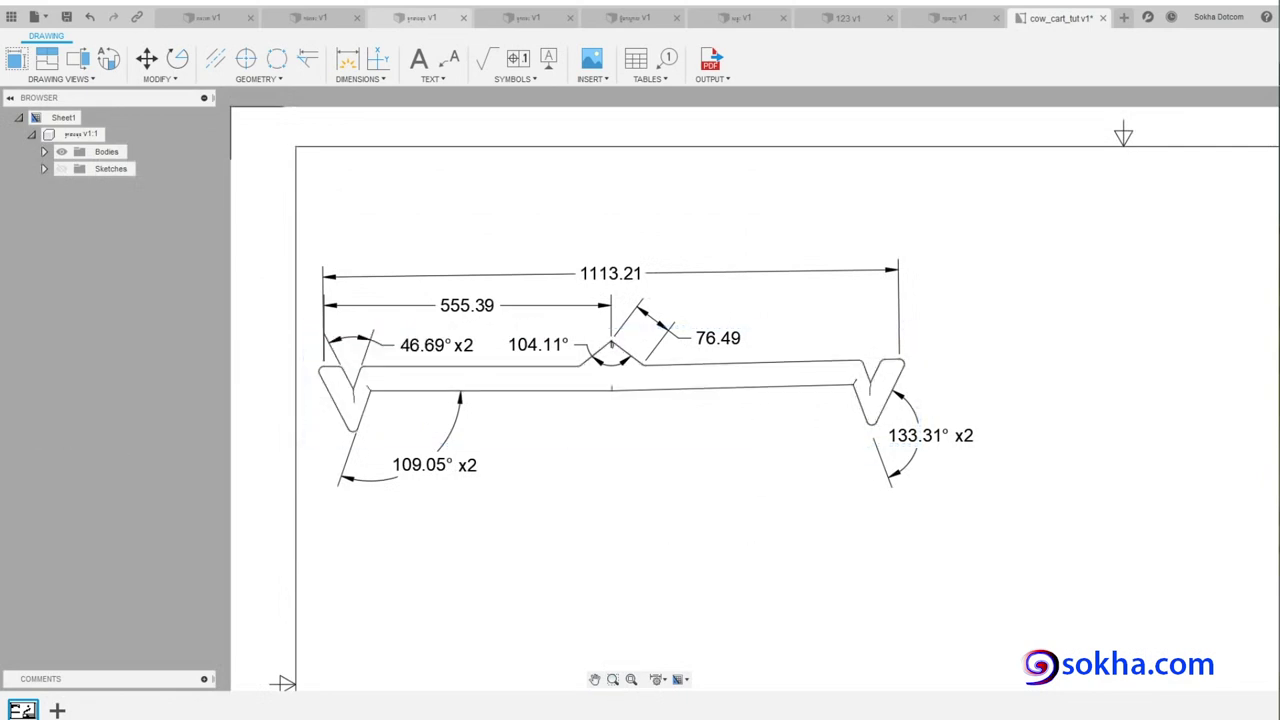
{"action": "left_click_drag", "start_coordinate": [815, 296], "coordinate": [812, 398]}
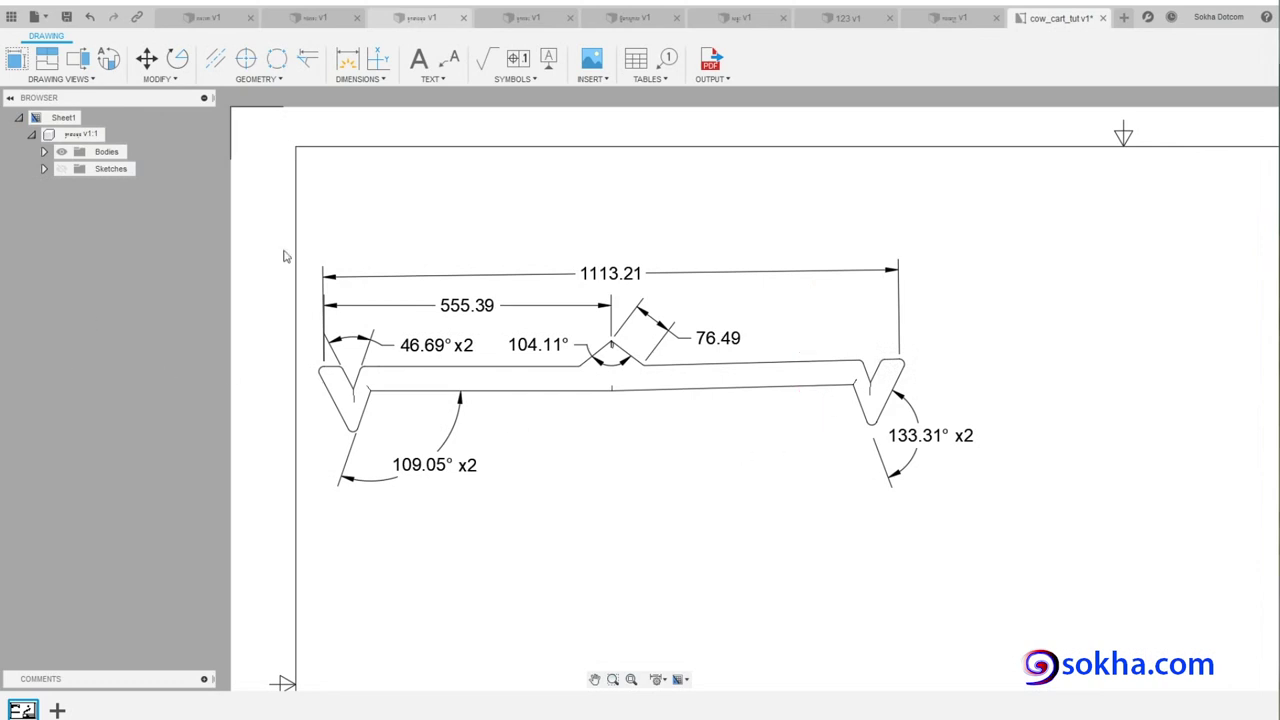
{"action": "left_click", "coordinate": [360, 78]}
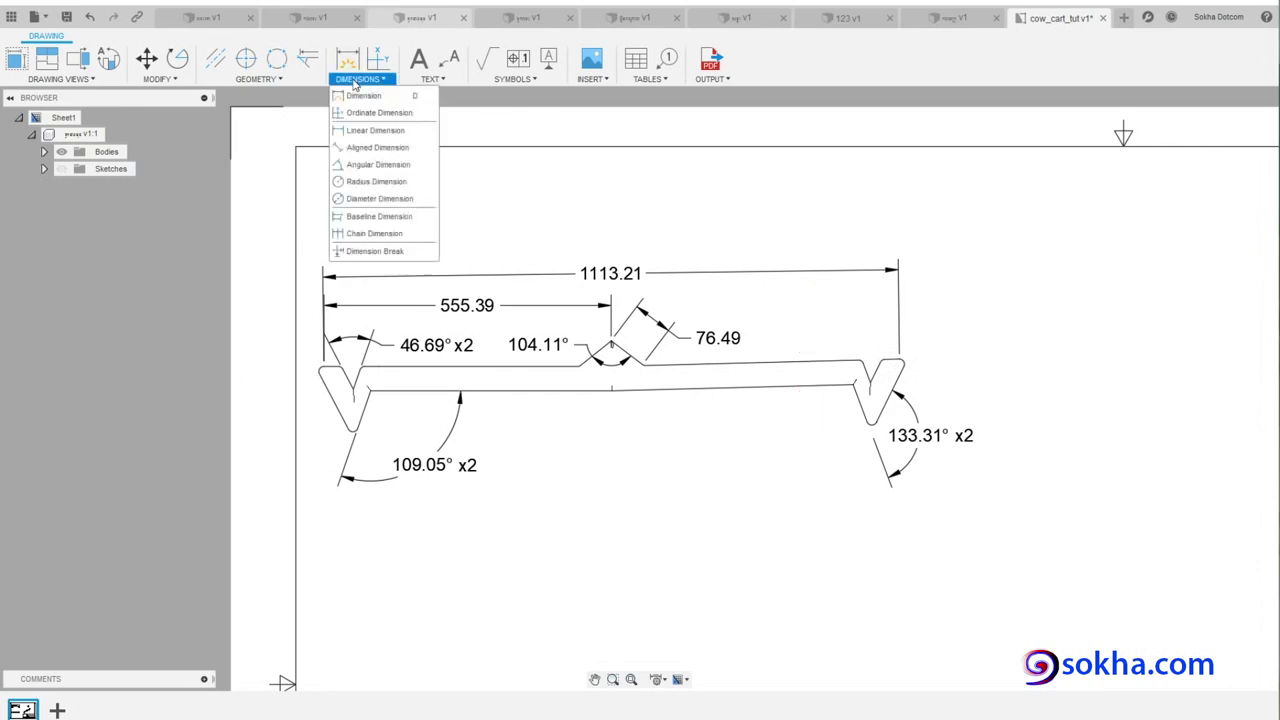
{"action": "left_click", "coordinate": [385, 95]}
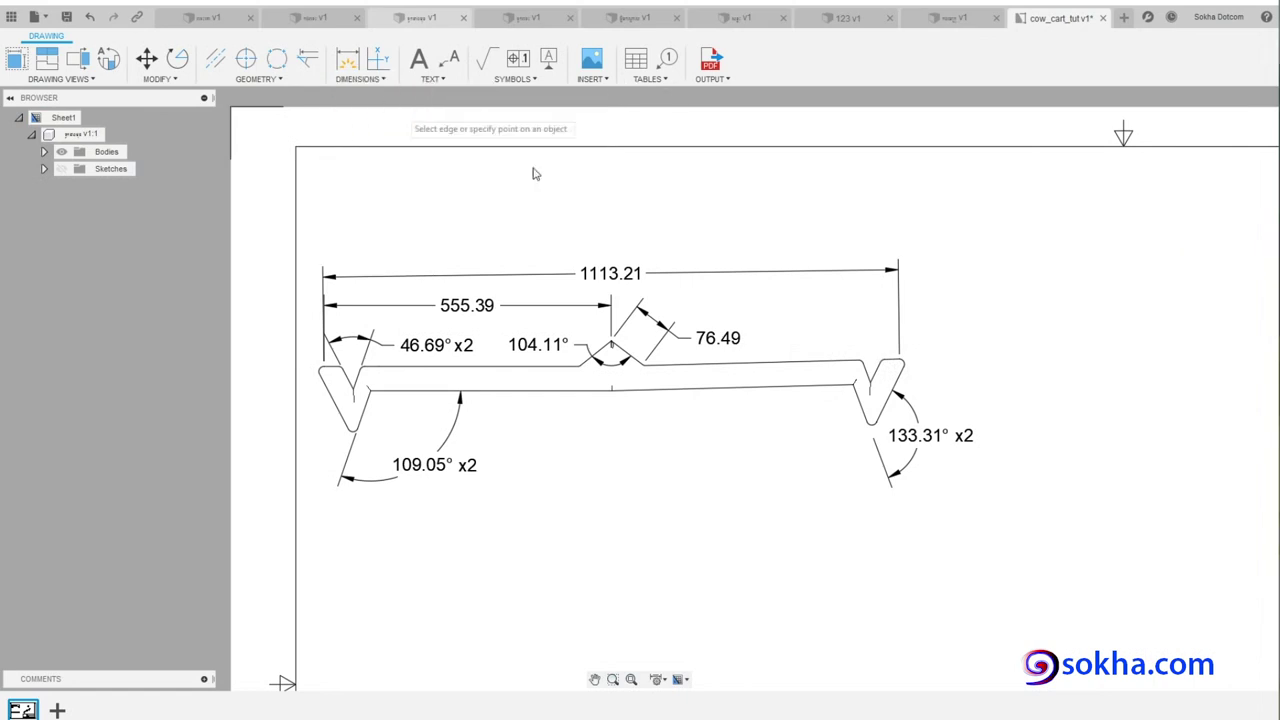
{"action": "left_click", "coordinate": [845, 364]}
{"action": "left_click", "coordinate": [844, 387]}
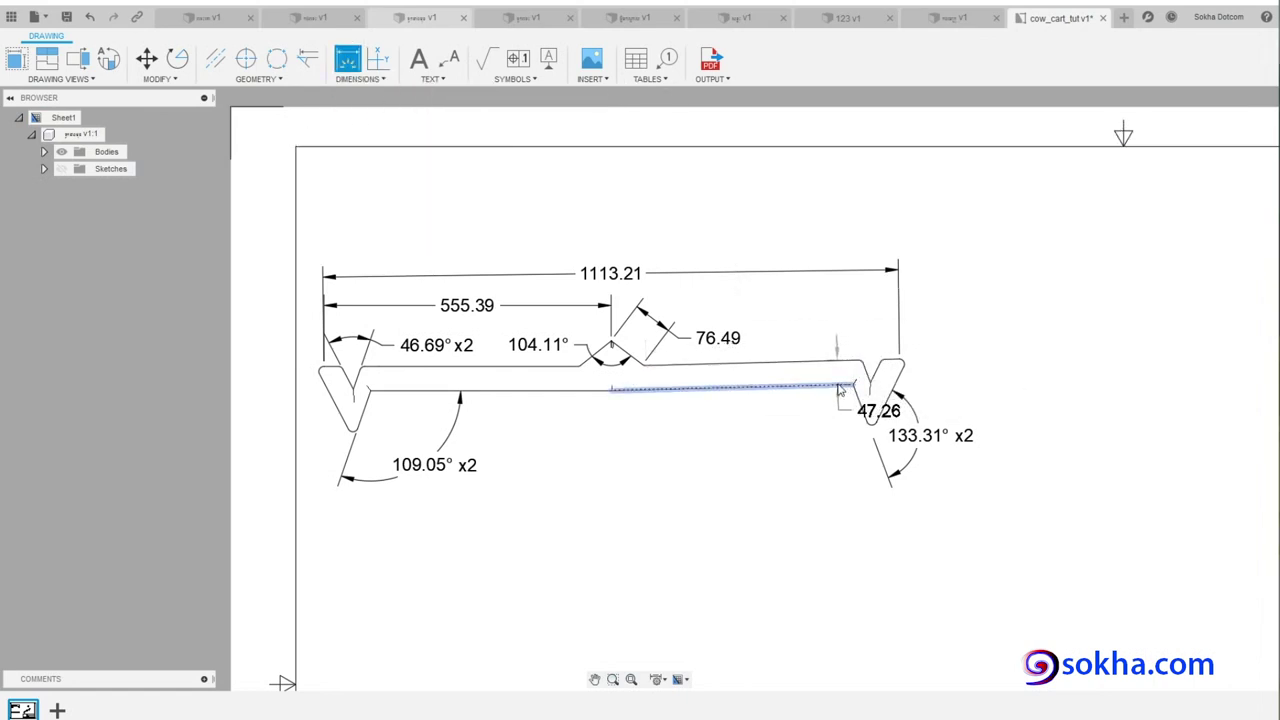
{"action": "left_click", "coordinate": [970, 403]}
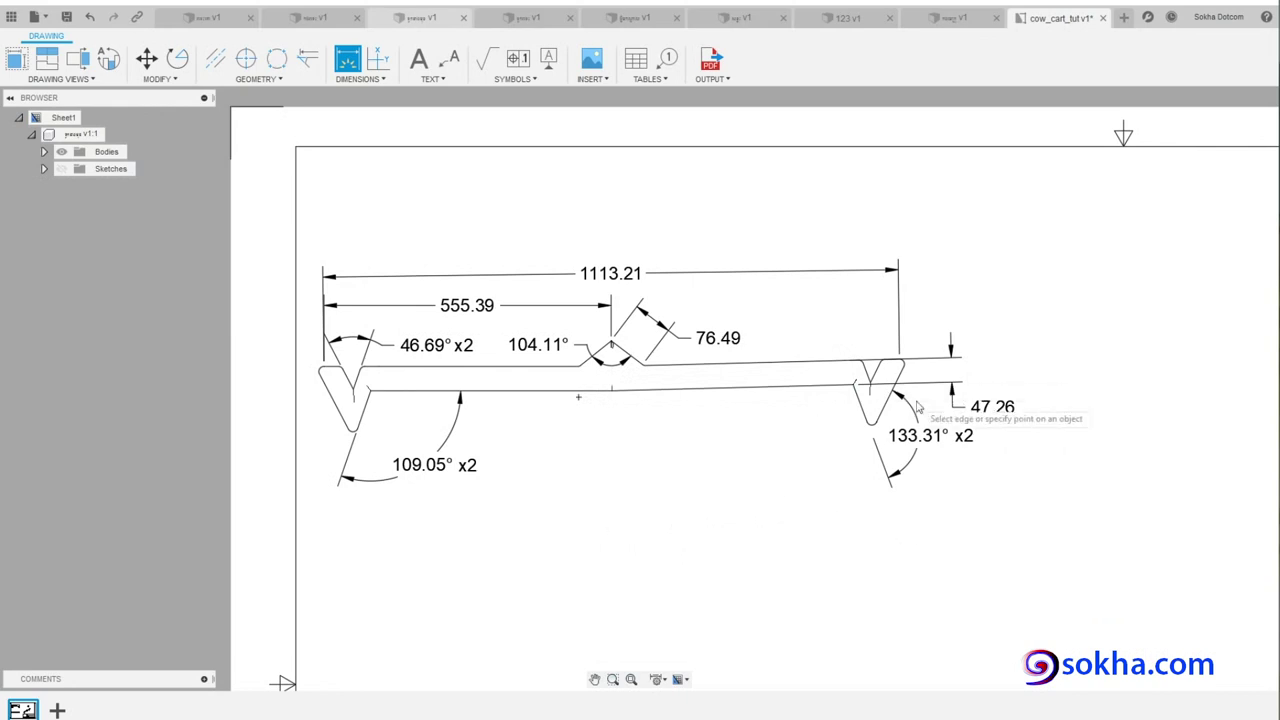
{"action": "scroll", "coordinate": [918, 406], "scroll_direction": "up", "scroll_amount": 3}
{"action": "scroll", "coordinate": [918, 407], "scroll_direction": "up", "scroll_amount": 2}
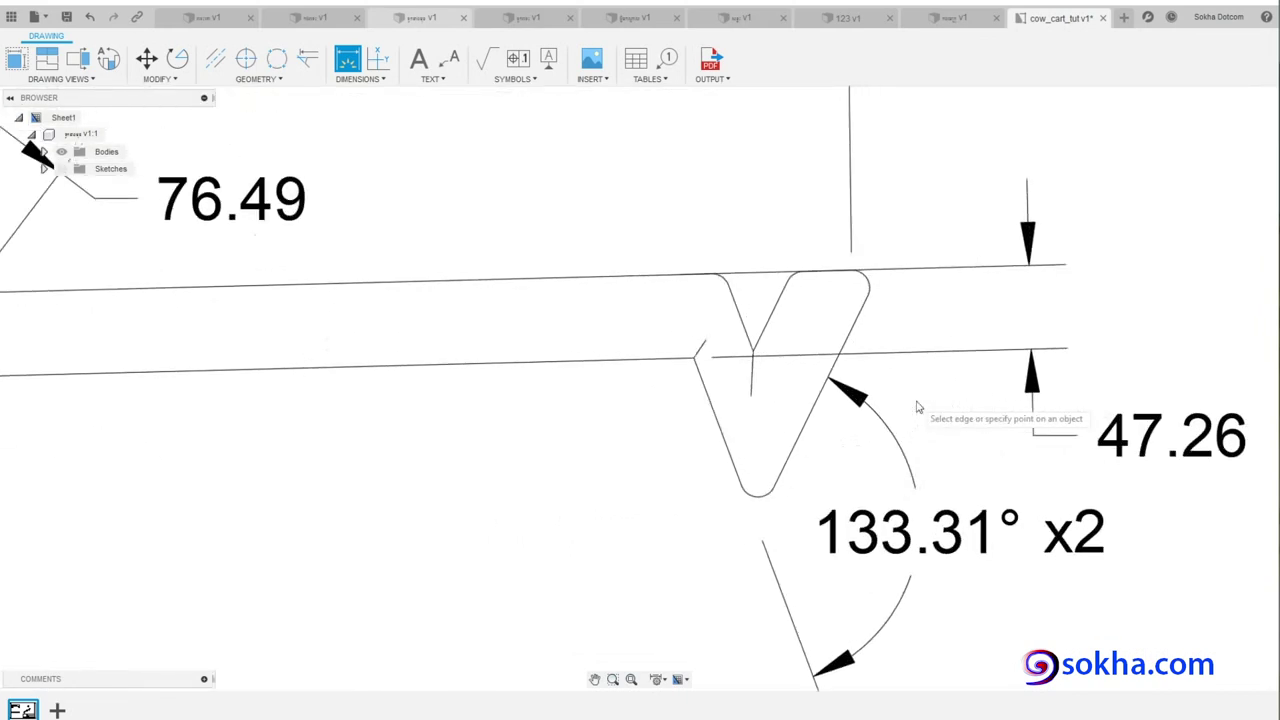
{"action": "left_click", "coordinate": [372, 366]}
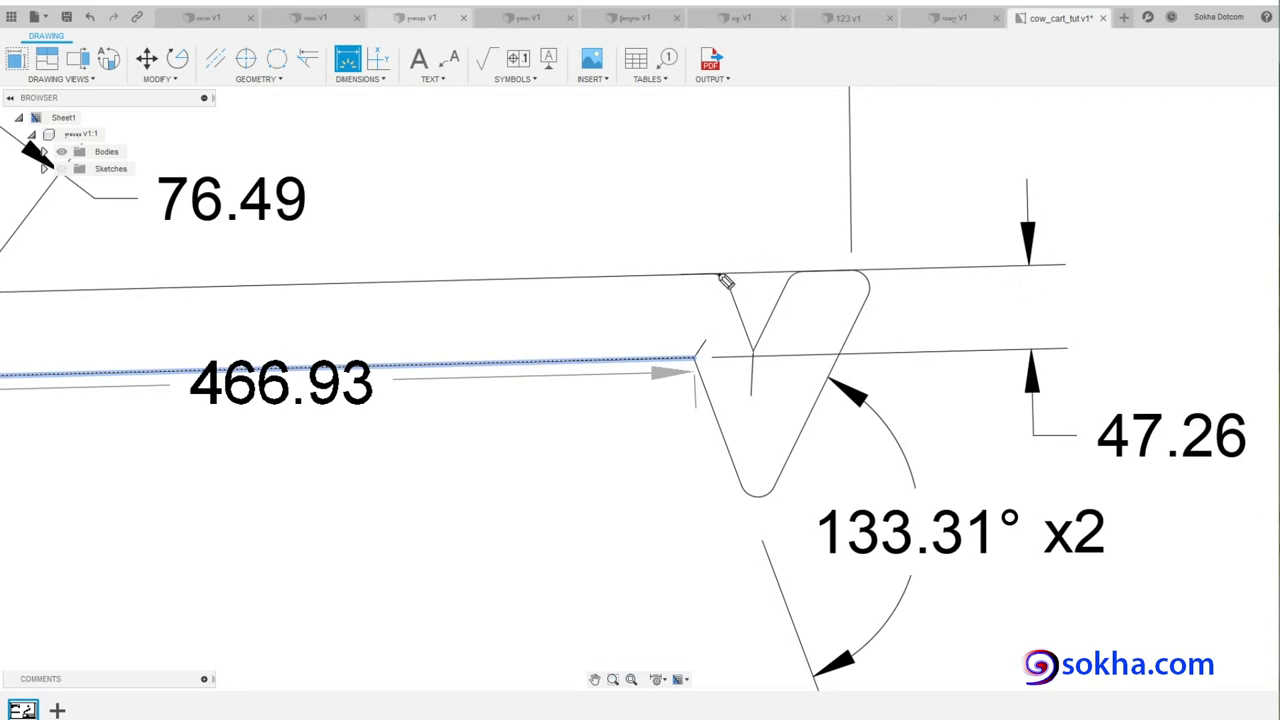
- Cancel the pending 466.93 and .55 dimension previews and delete the 47.26 thickness dimension
{"action": "mouse_move", "coordinate": [731, 279]}
{"action": "left_mouse_down"}
{"action": "mouse_move", "coordinate": [851, 283]}
{"action": "mouse_move", "coordinate": [829, 272]}
{"action": "left_mouse_up"}
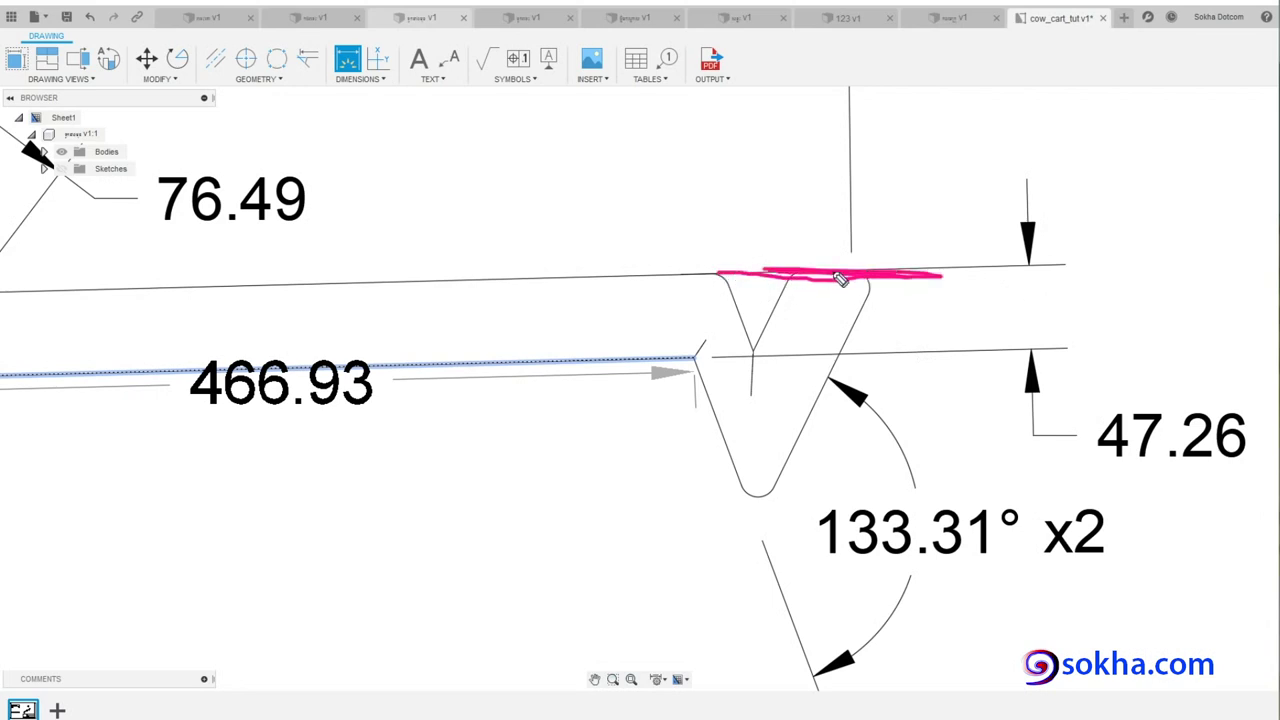
{"action": "mouse_move", "coordinate": [710, 357]}
{"action": "left_mouse_down"}
{"action": "mouse_move", "coordinate": [1012, 357]}
{"action": "mouse_move", "coordinate": [948, 357]}
{"action": "left_mouse_up"}
{"action": "left_click_drag", "start_coordinate": [1182, 384], "coordinate": [1092, 474]}
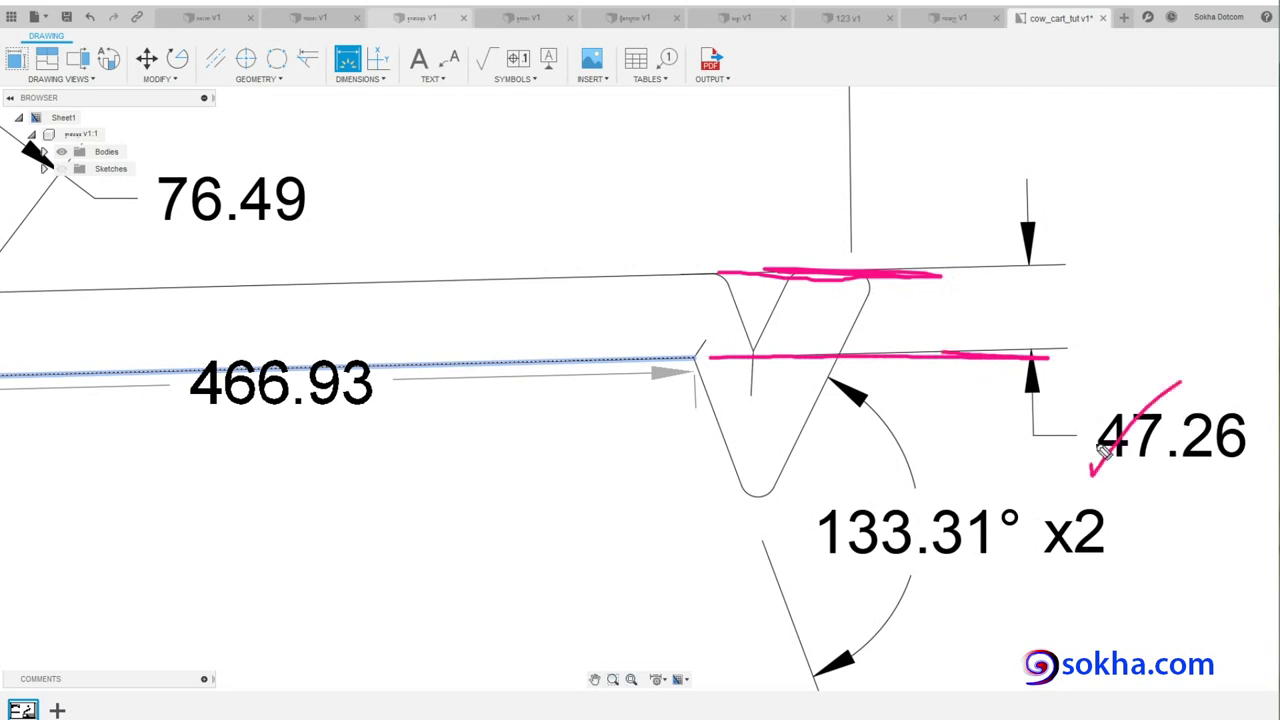
{"action": "left_click_drag", "start_coordinate": [1096, 396], "coordinate": [1158, 456]}
{"action": "key", "text": "Escape"}
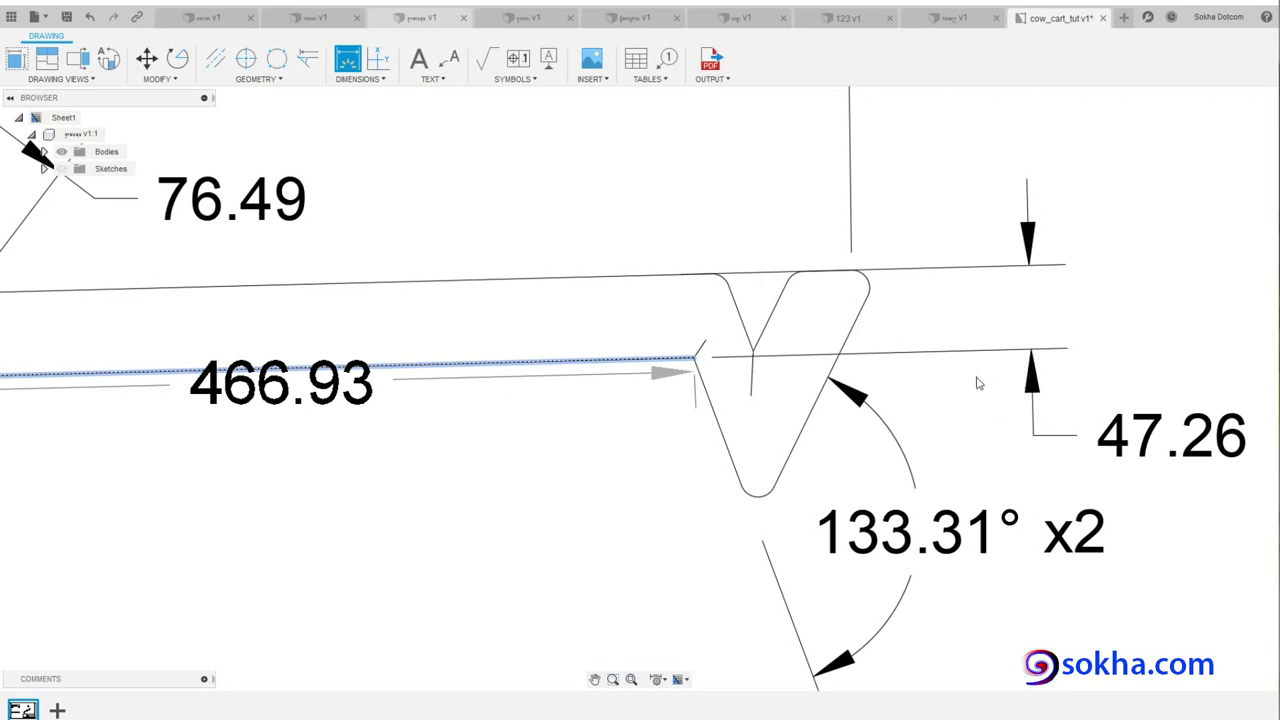
{"action": "key", "text": "Escape"}
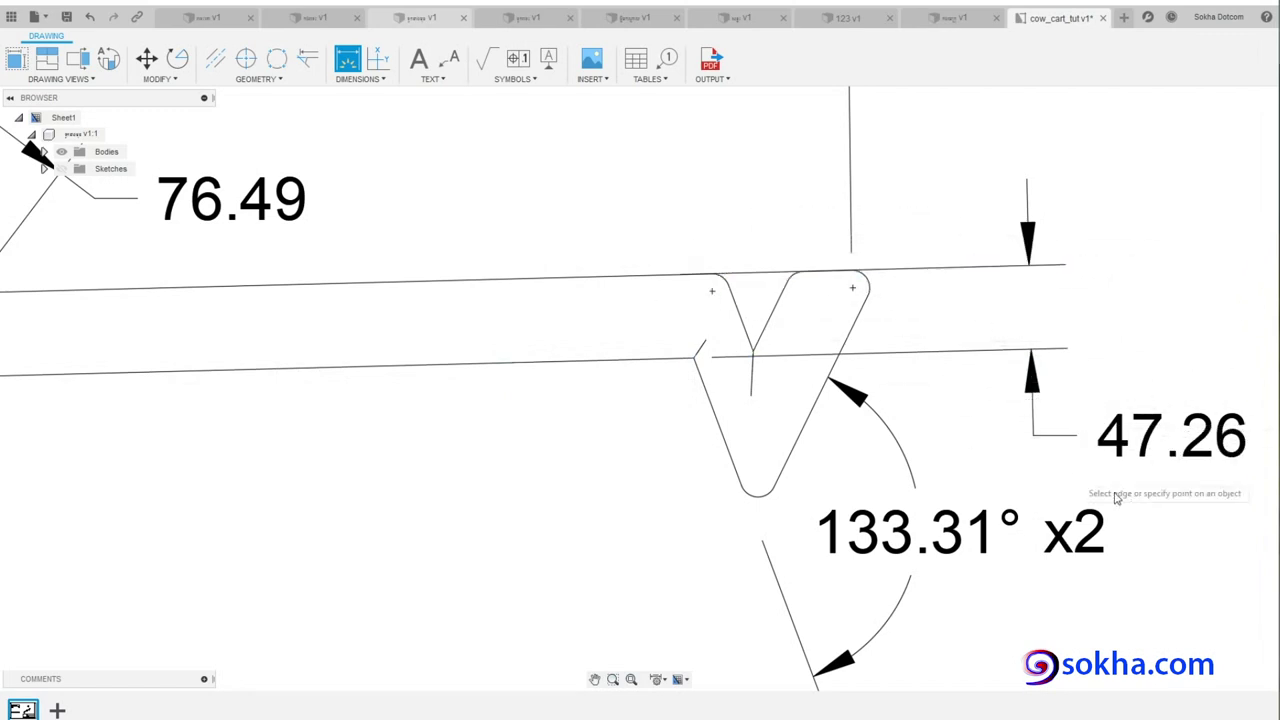
{"action": "left_click", "coordinate": [1138, 443]}
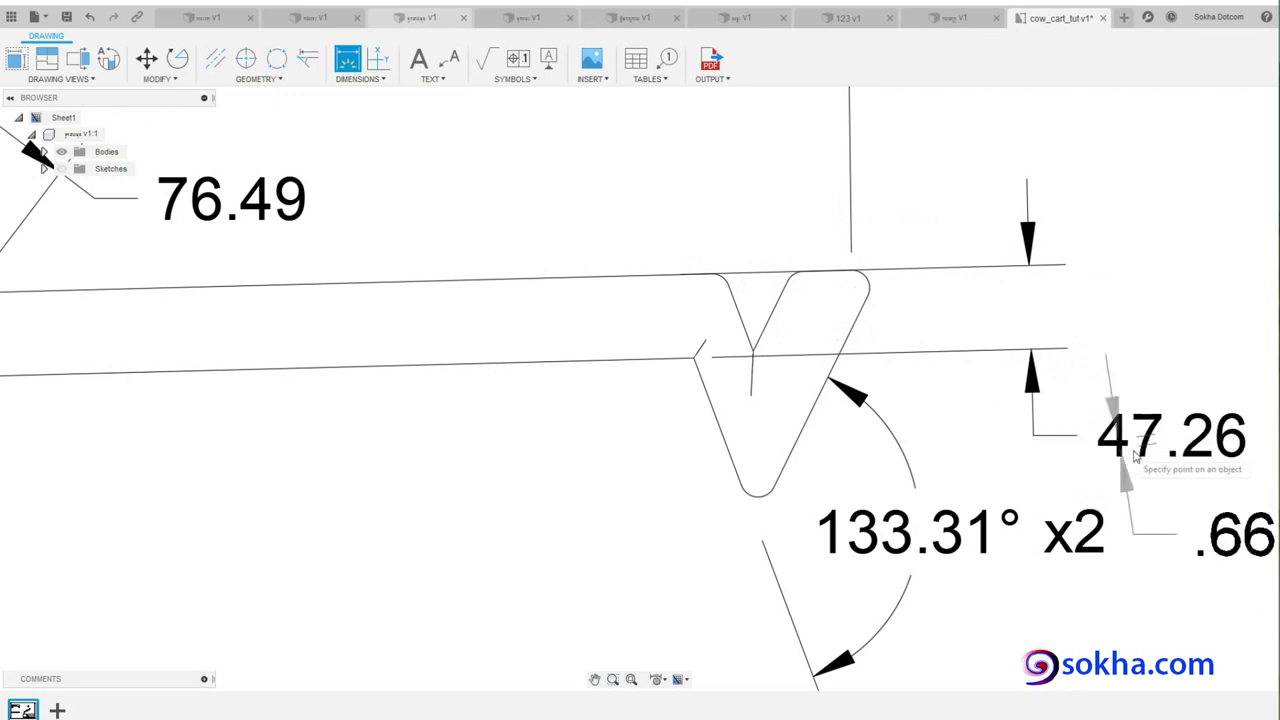
{"action": "key", "text": "Escape"}
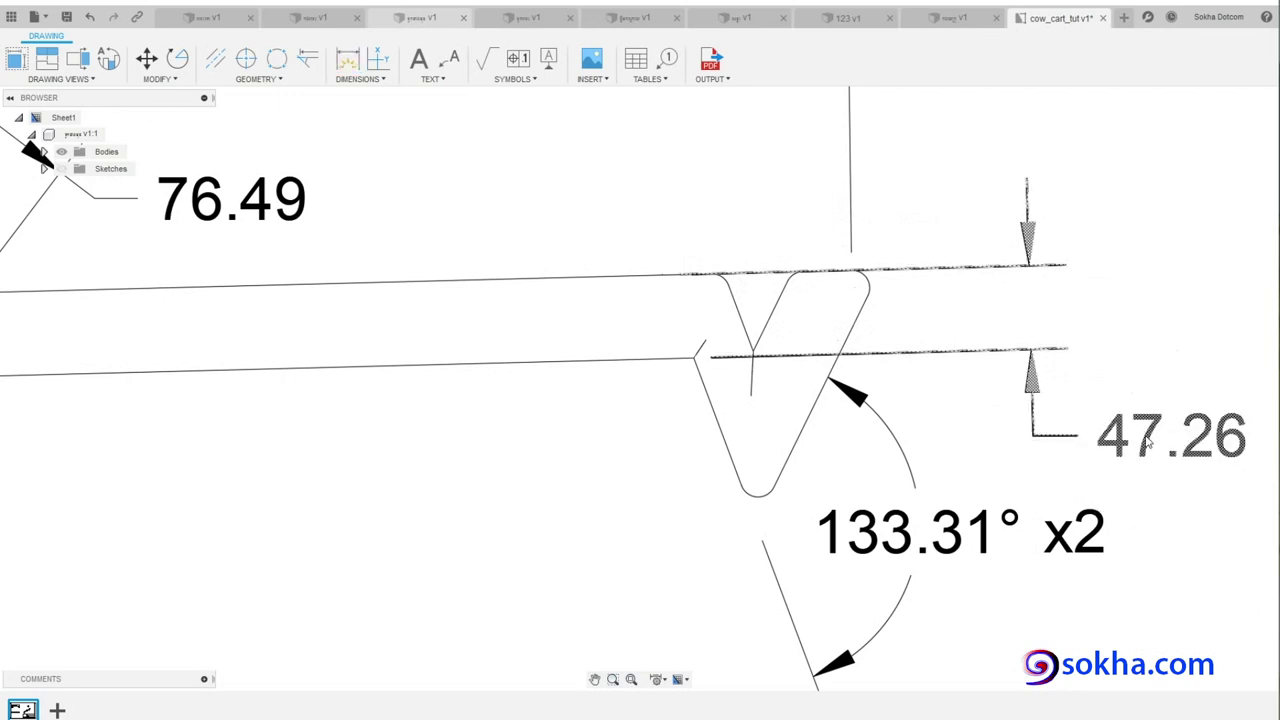
{"action": "left_click", "coordinate": [1148, 443]}
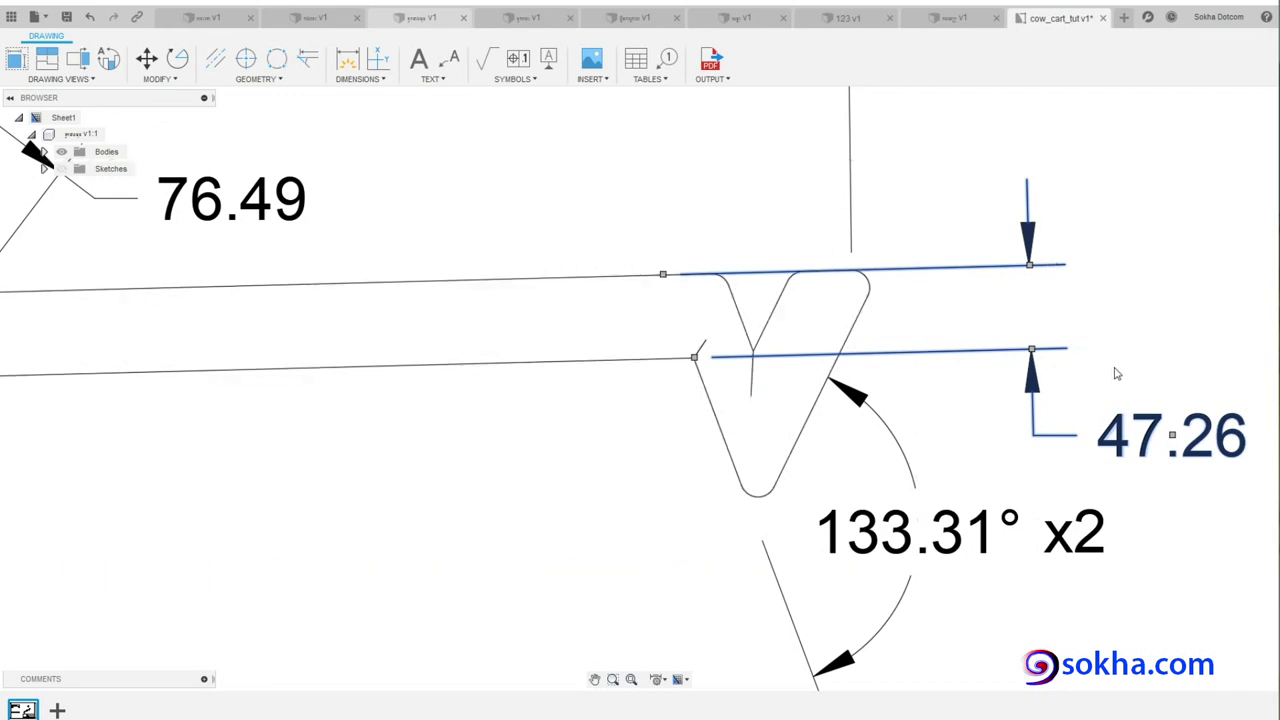
{"action": "key", "text": "Delete"}
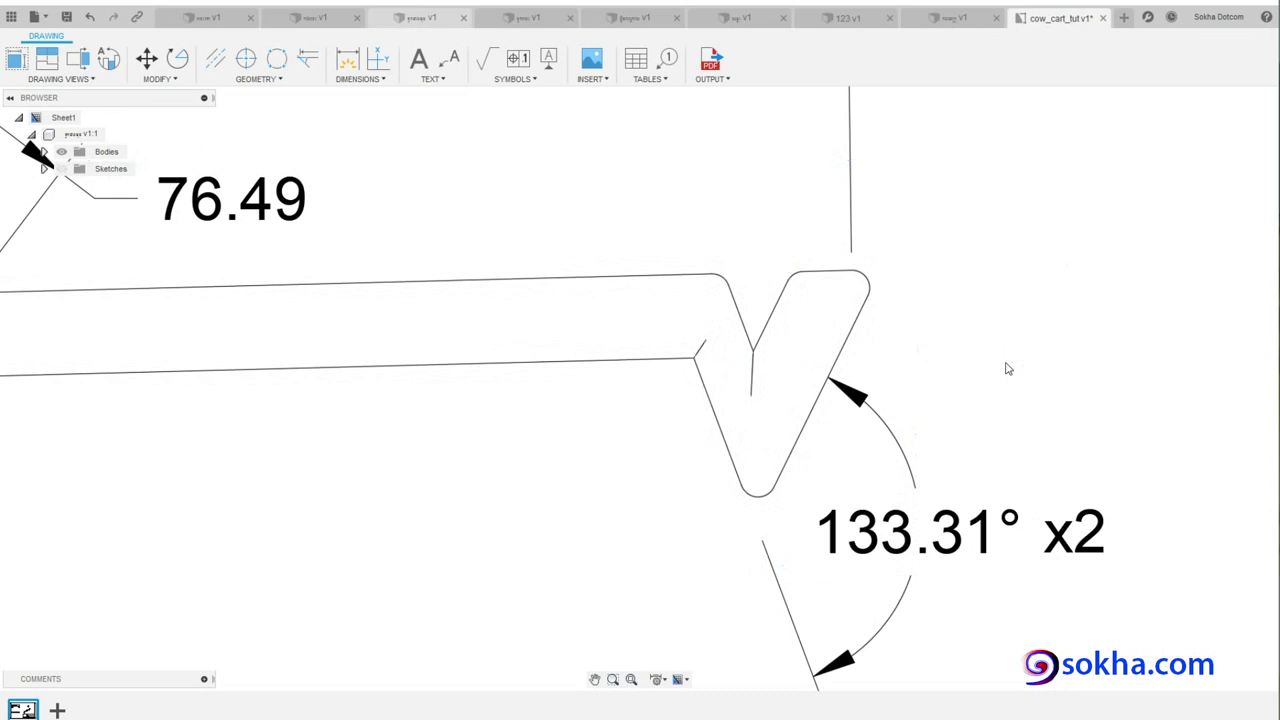
{"action": "scroll", "coordinate": [1003, 367], "scroll_direction": "down", "scroll_amount": 1}
{"action": "scroll", "coordinate": [1003, 367], "scroll_direction": "down", "scroll_amount": 4}
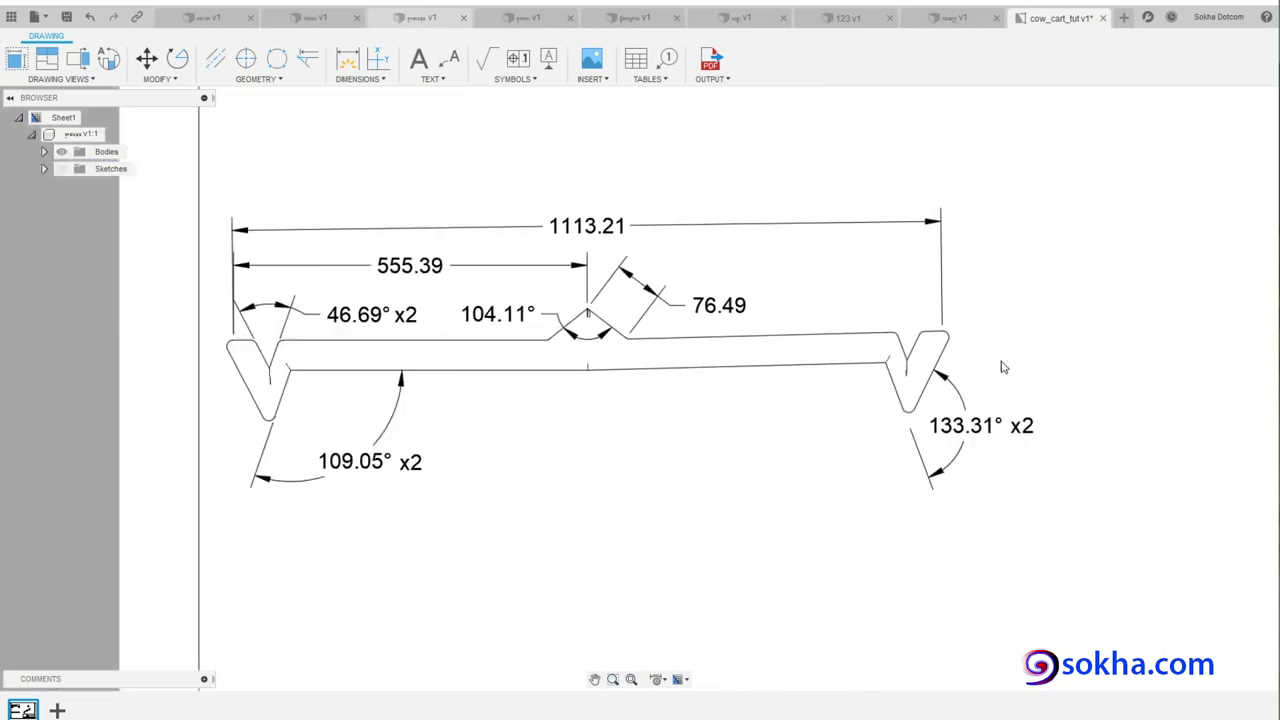
{"action": "scroll", "coordinate": [1003, 367], "scroll_direction": "down", "scroll_amount": 1}
{"action": "scroll", "coordinate": [1003, 367], "scroll_direction": "down", "scroll_amount": 1}
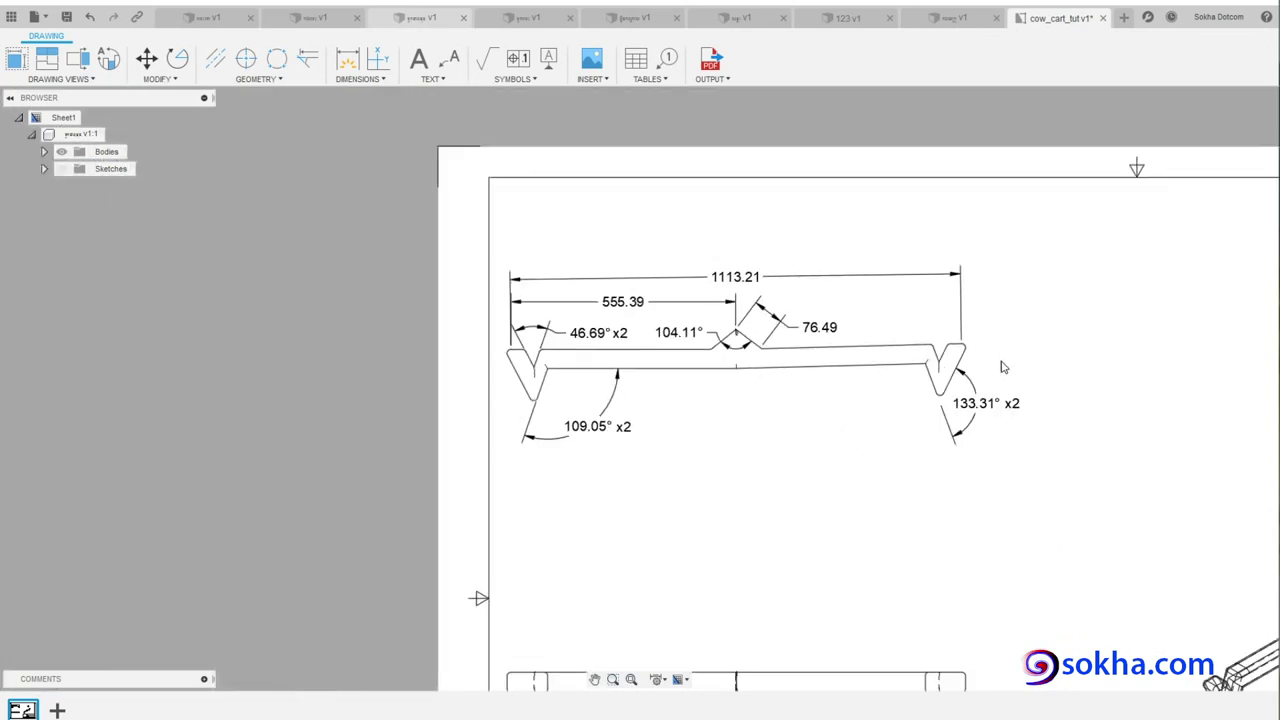
{"action": "mouse_move", "coordinate": [966, 583]}
{"action": "middle_mouse_down"}
{"action": "mouse_move", "coordinate": [971, 491]}
{"action": "mouse_move", "coordinate": [949, 417]}
{"action": "middle_mouse_up"}
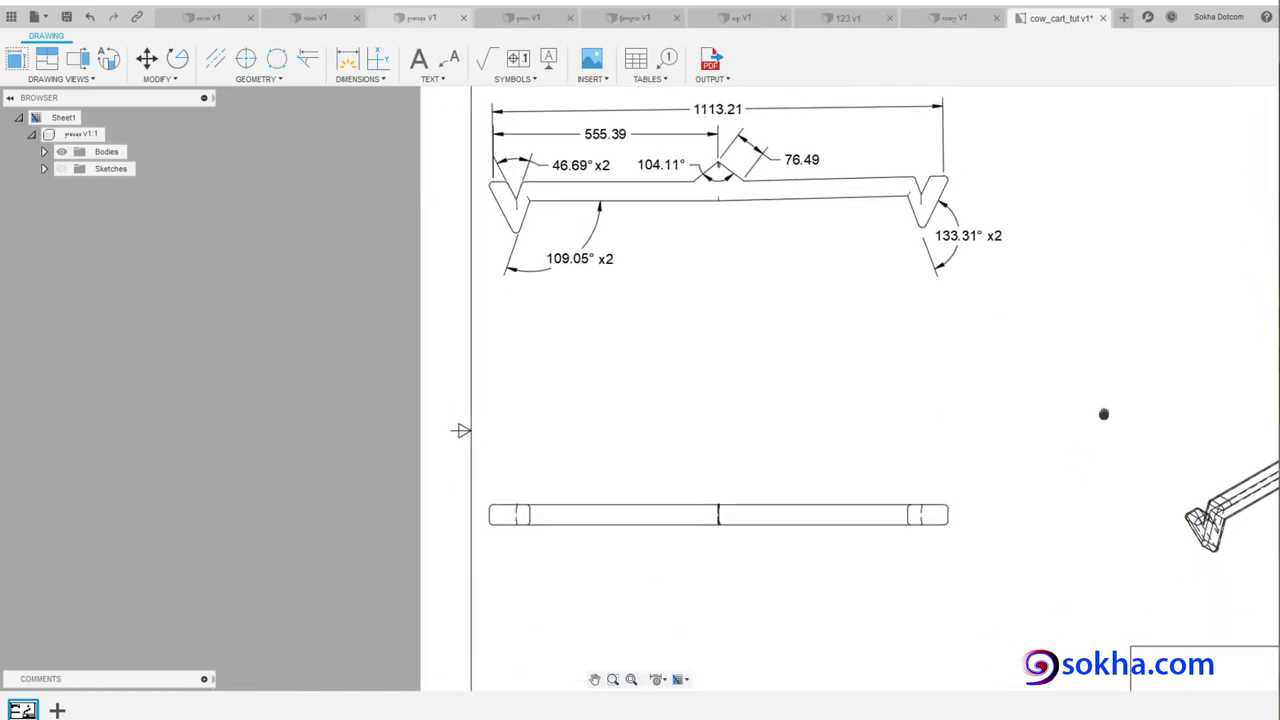
{"action": "mouse_move", "coordinate": [1103, 414]}
{"action": "middle_mouse_down"}
{"action": "mouse_move", "coordinate": [1074, 397]}
{"action": "mouse_move", "coordinate": [991, 449]}
{"action": "middle_mouse_up"}
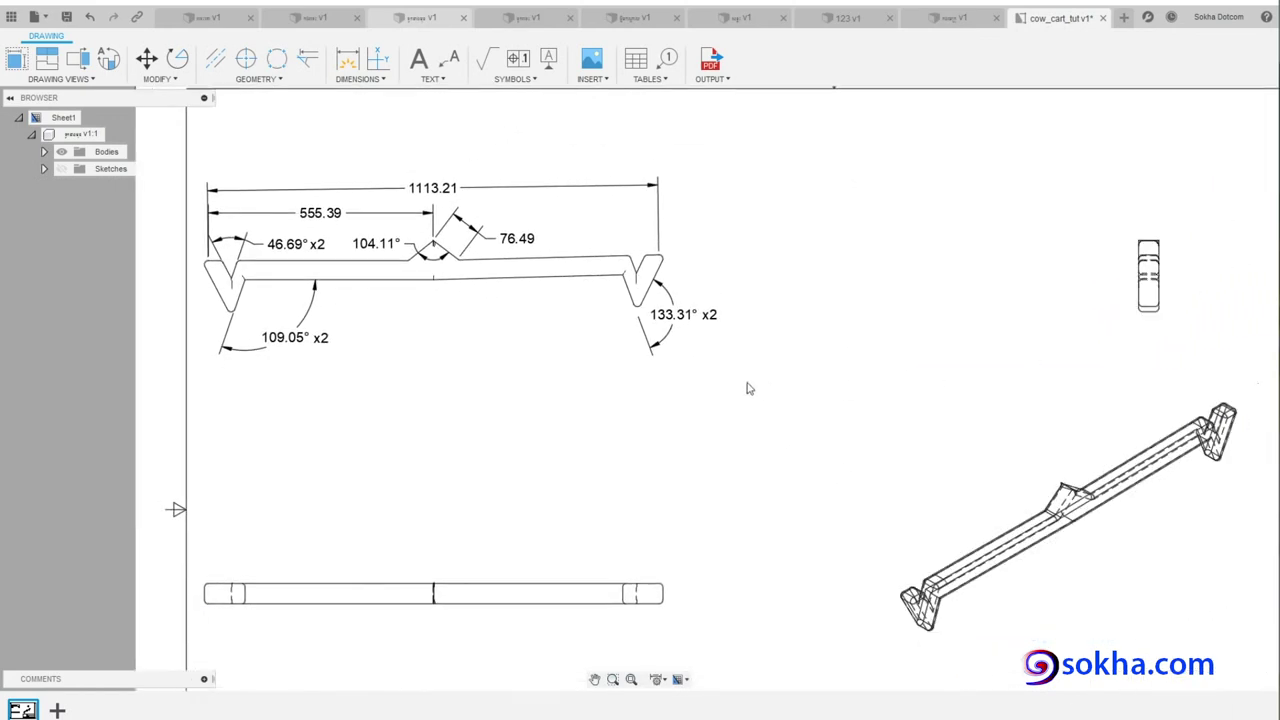
{"action": "middle_click_drag", "start_coordinate": [705, 383], "coordinate": [780, 390]}
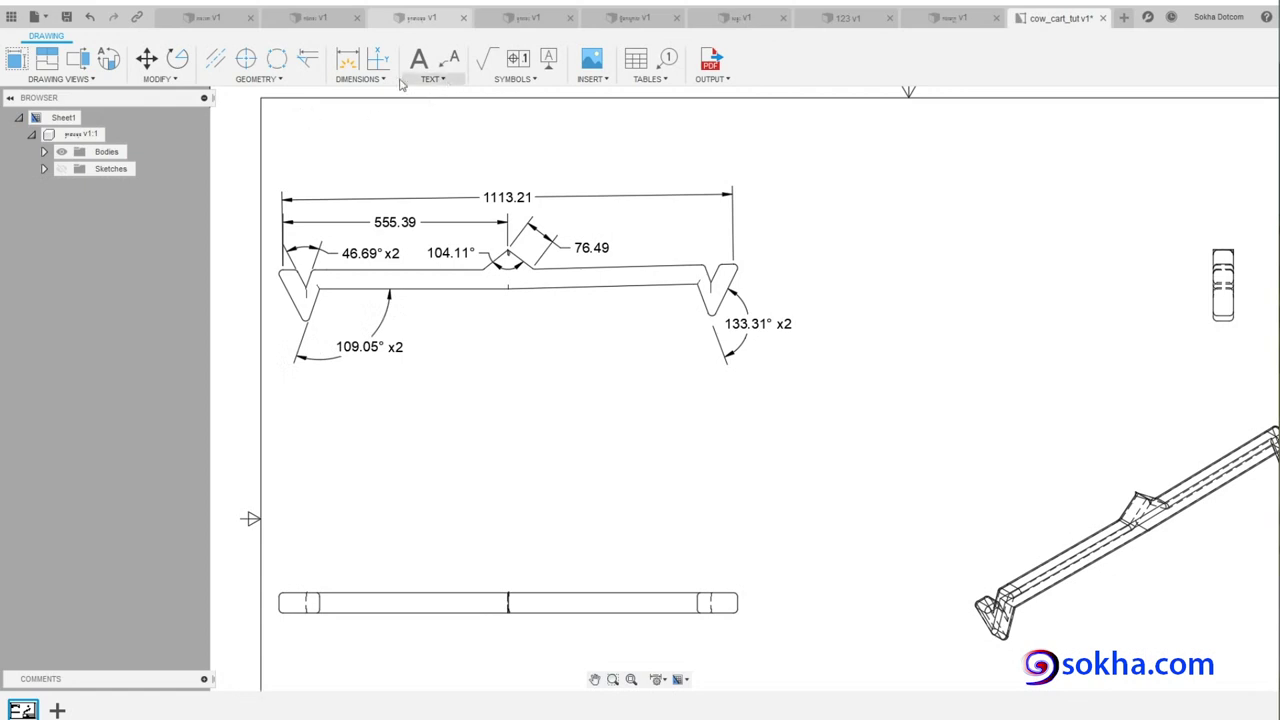
- Place a 47.26 thickness dimension between the beam's top and bottom edges
{"action": "left_click", "coordinate": [360, 79]}
{"action": "left_click", "coordinate": [382, 98]}
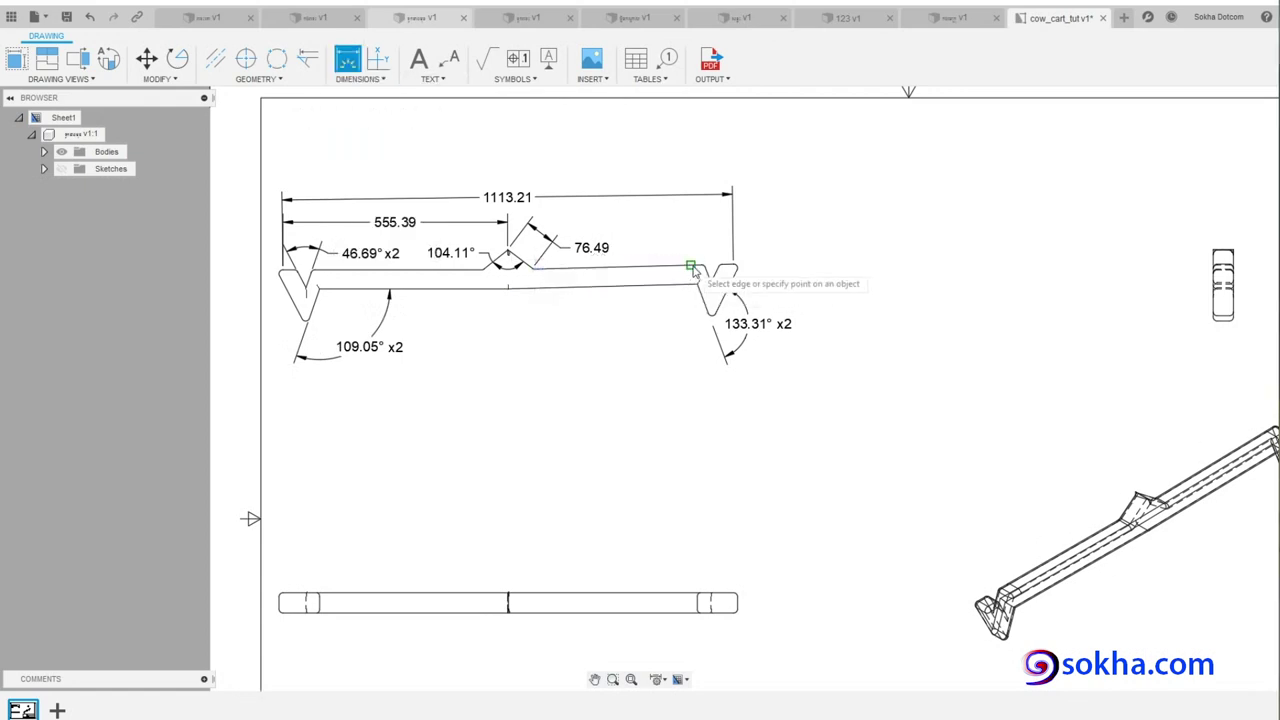
{"action": "left_click", "coordinate": [692, 264]}
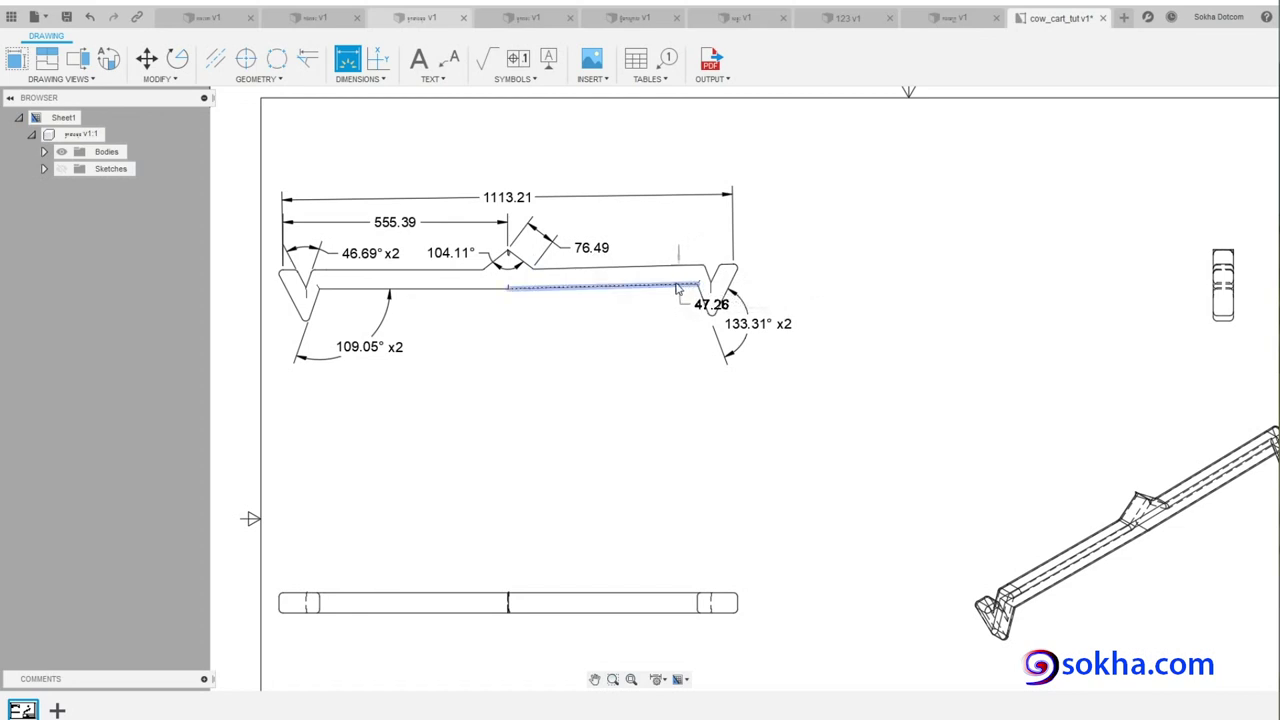
{"action": "left_click", "coordinate": [644, 290]}
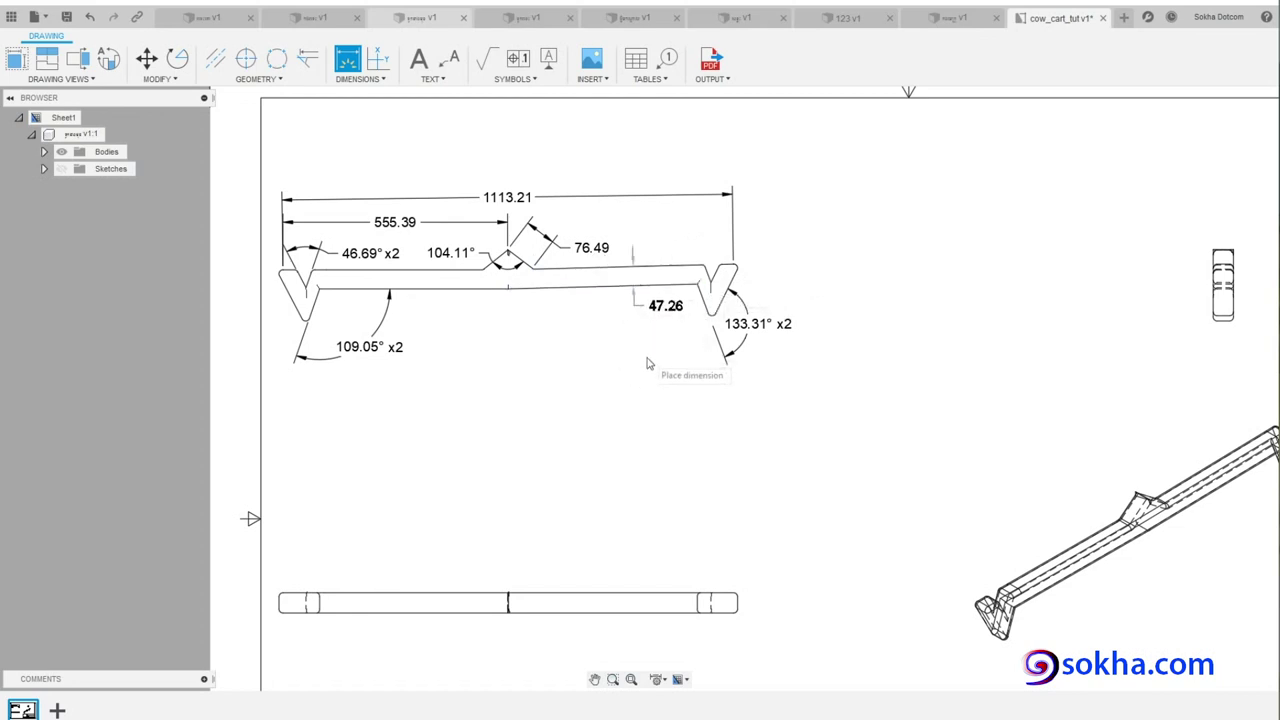
{"action": "left_click", "coordinate": [643, 357]}
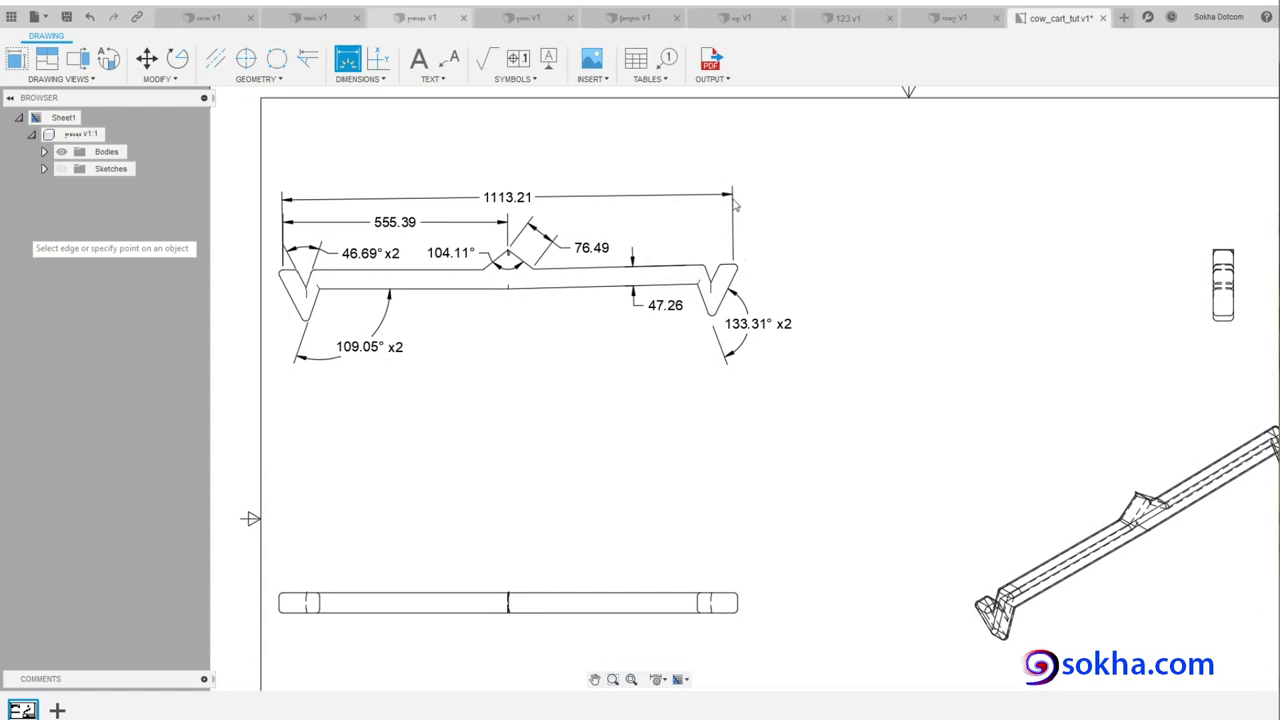
- Exit the Dimension tool and pan back to show the whole dimensioned beam
{"action": "scroll", "coordinate": [733, 230], "scroll_direction": "down", "scroll_amount": 1}
{"action": "scroll", "coordinate": [731, 249], "scroll_direction": "up", "scroll_amount": 5}
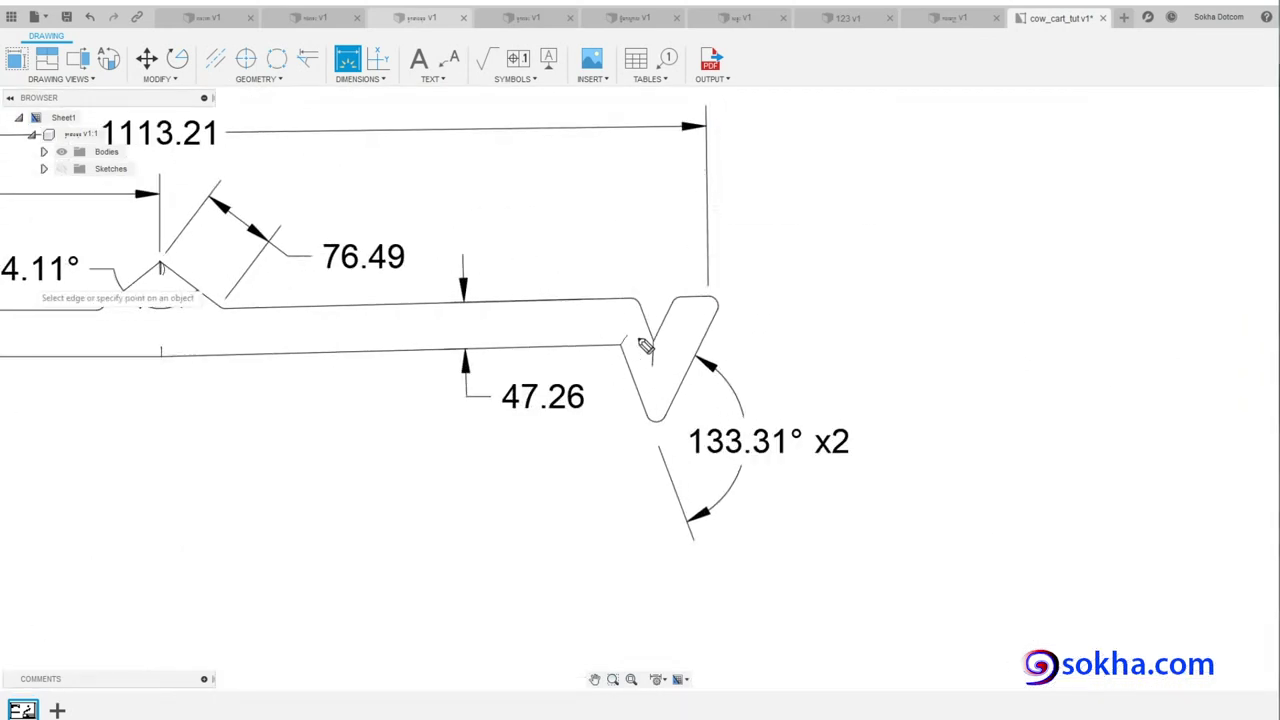
{"action": "left_click_drag", "start_coordinate": [630, 298], "coordinate": [796, 307]}
{"action": "left_click_drag", "start_coordinate": [621, 347], "coordinate": [837, 349]}
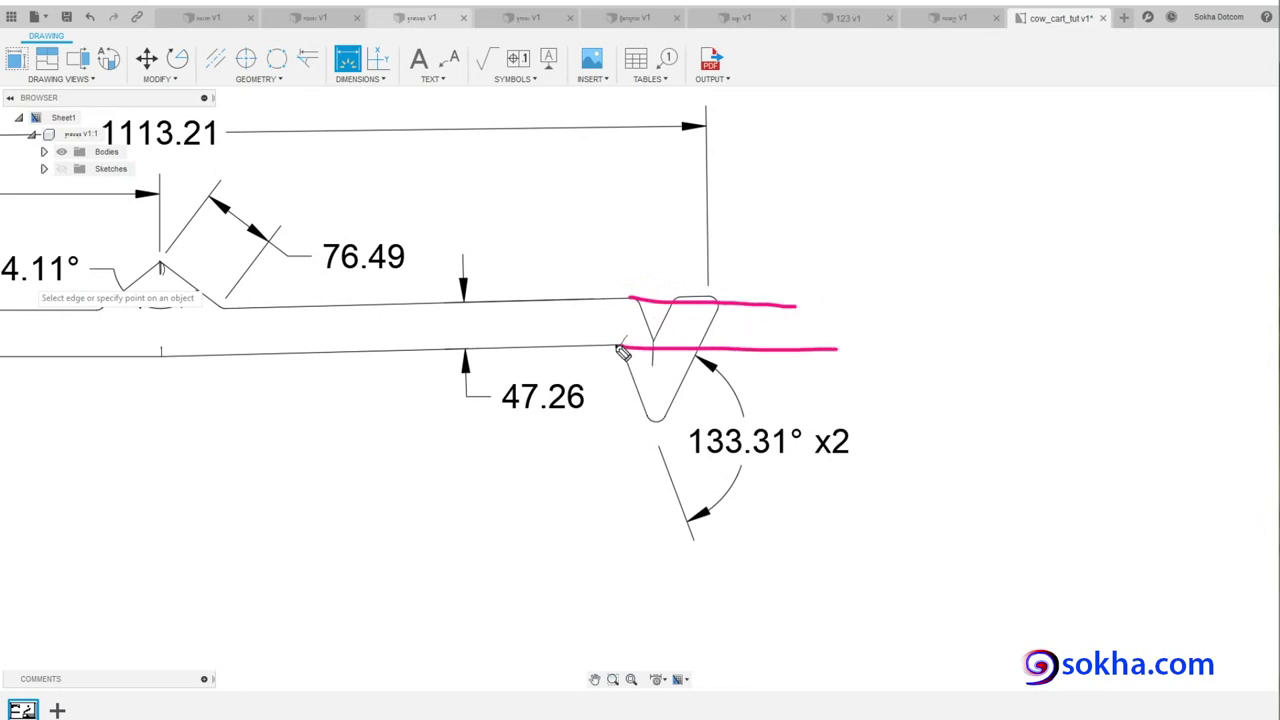
{"action": "left_click_drag", "start_coordinate": [621, 345], "coordinate": [668, 378]}
{"action": "mouse_move", "coordinate": [466, 234]}
{"action": "left_mouse_down"}
{"action": "mouse_move", "coordinate": [588, 448]}
{"action": "mouse_move", "coordinate": [466, 211]}
{"action": "left_mouse_up"}
{"action": "mouse_move", "coordinate": [560, 370]}
{"action": "left_mouse_down"}
{"action": "mouse_move", "coordinate": [492, 405]}
{"action": "mouse_move", "coordinate": [535, 348]}
{"action": "left_mouse_up"}
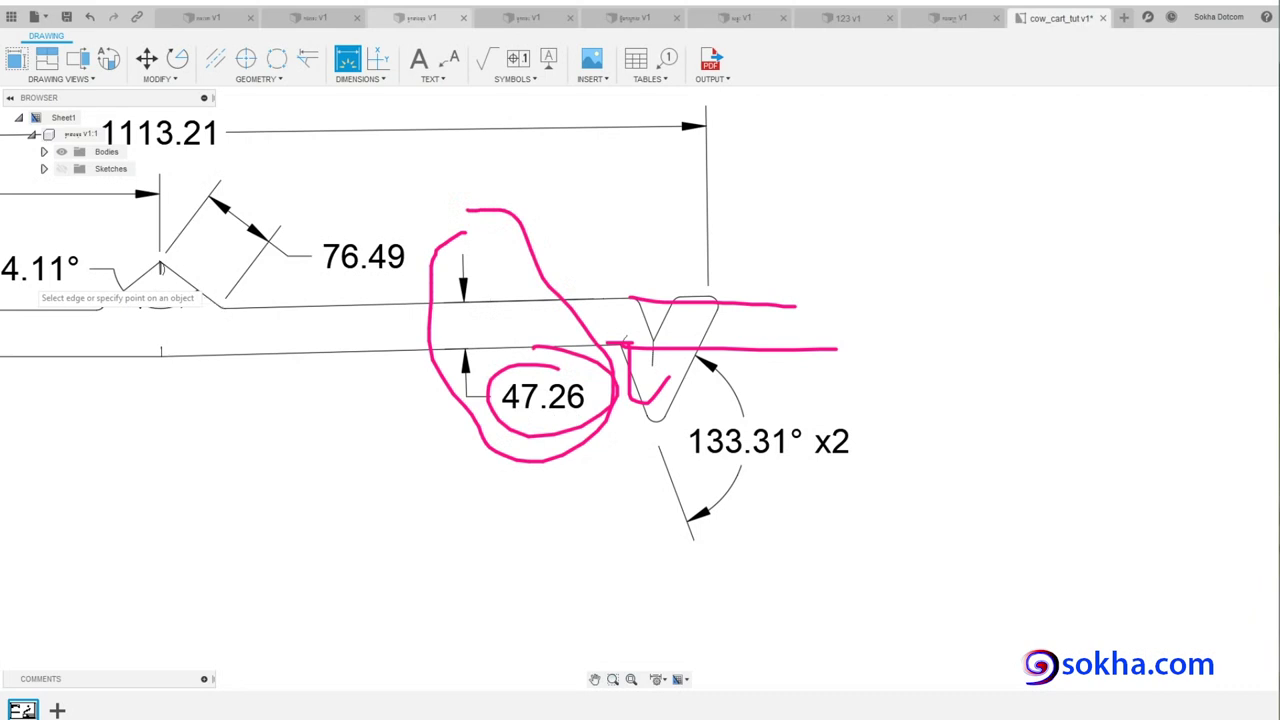
{"action": "key", "text": "Escape"}
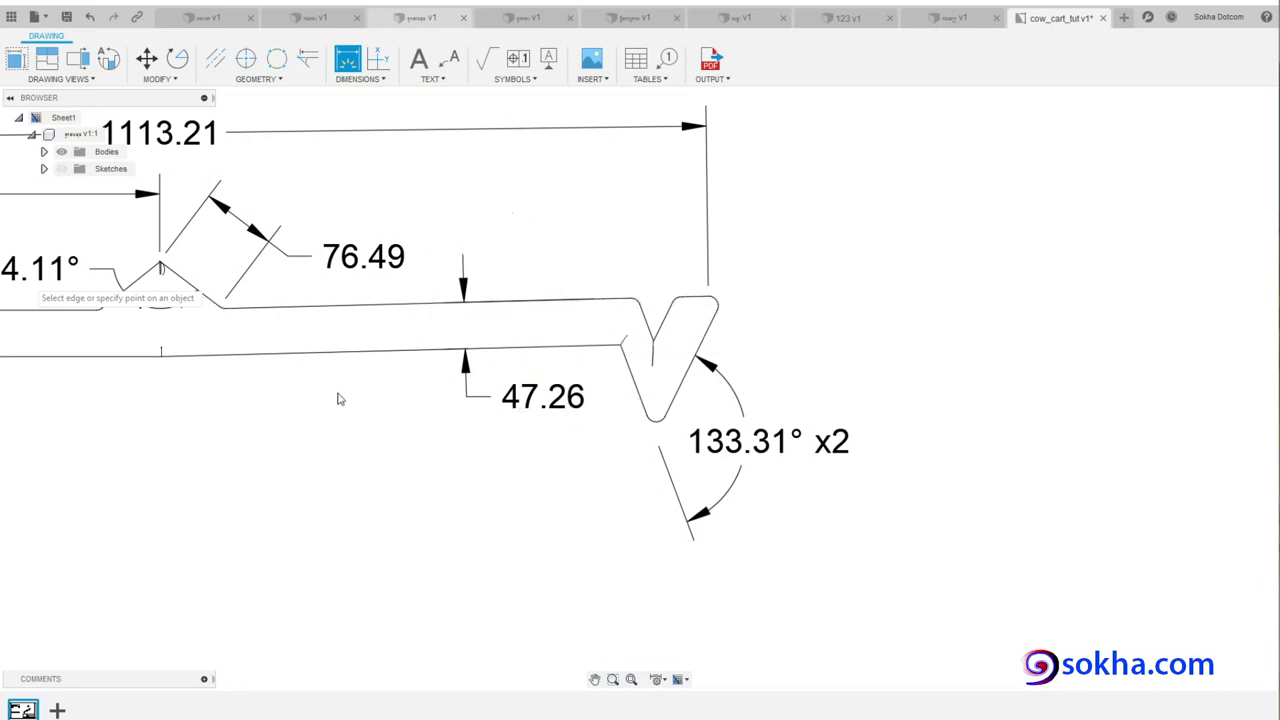
{"action": "scroll", "coordinate": [337, 399], "scroll_direction": "down", "scroll_amount": 2}
{"action": "scroll", "coordinate": [323, 414], "scroll_direction": "down", "scroll_amount": 2}
{"action": "mouse_move", "coordinate": [274, 446]}
{"action": "middle_mouse_down"}
{"action": "mouse_move", "coordinate": [240, 392]}
{"action": "mouse_move", "coordinate": [472, 362]}
{"action": "middle_mouse_up"}
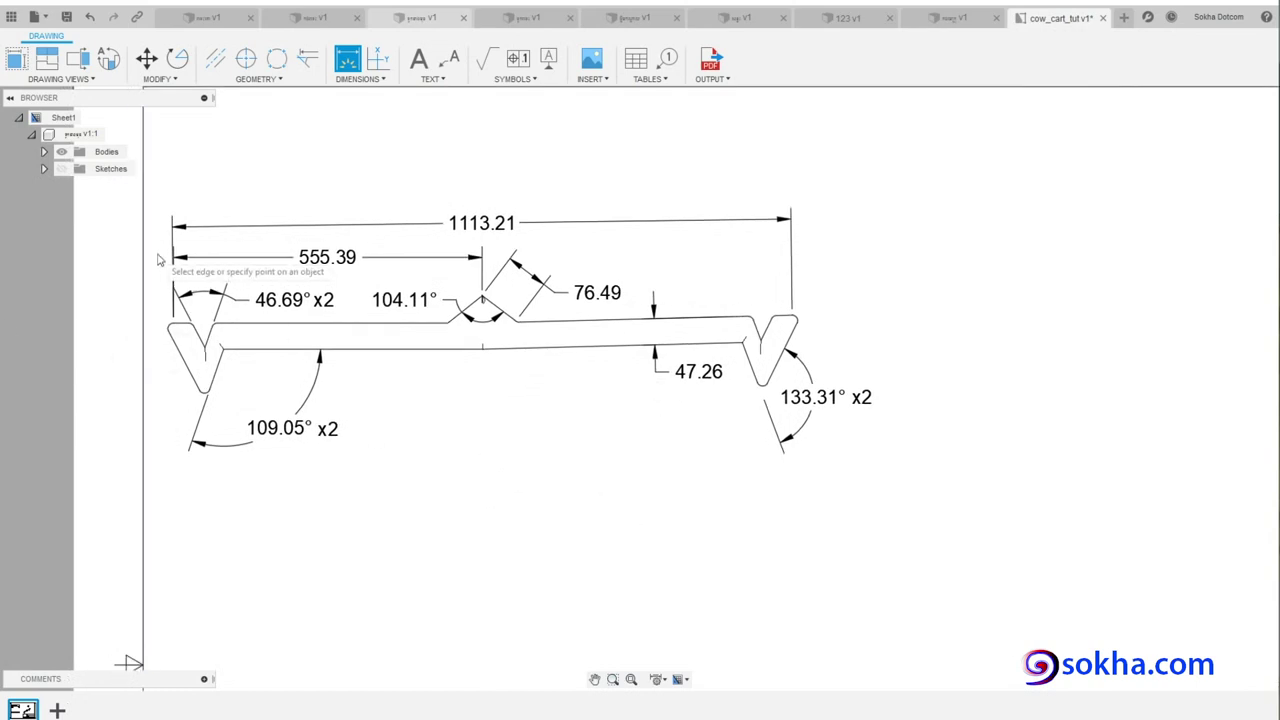
{"action": "scroll", "coordinate": [157, 260], "scroll_direction": "up", "scroll_amount": 5}
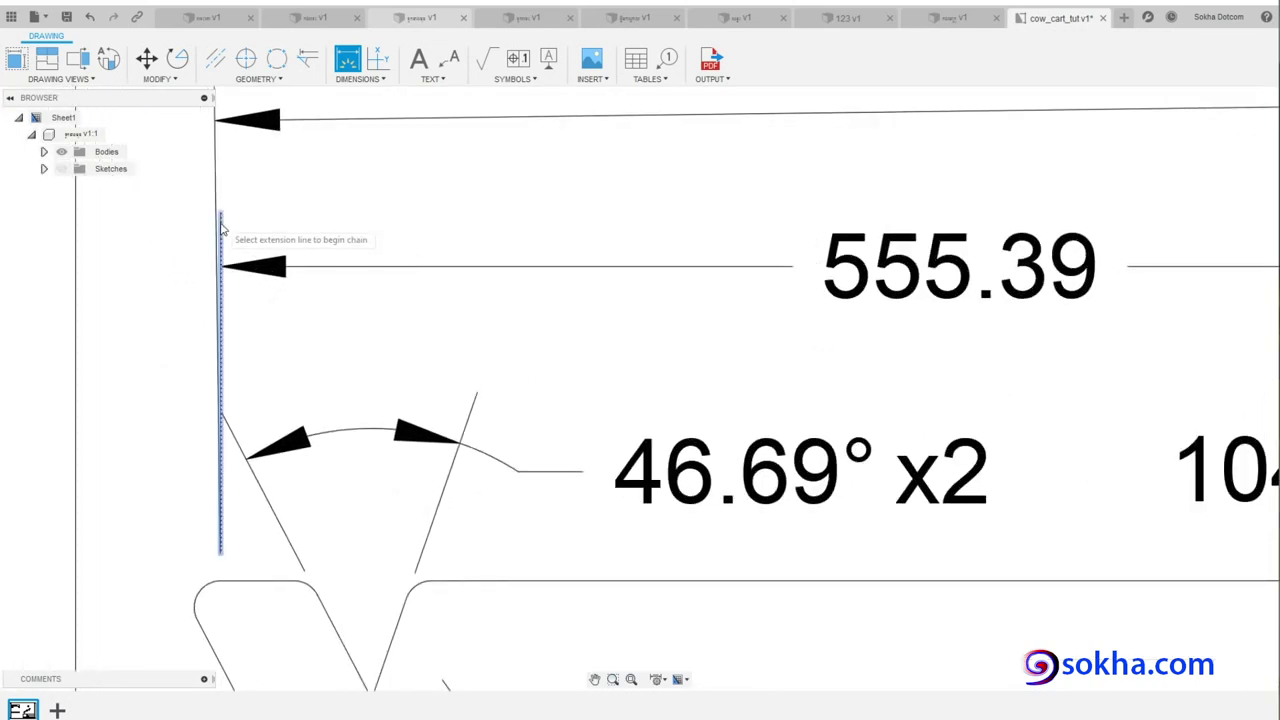
{"action": "scroll", "coordinate": [486, 349], "scroll_direction": "up", "scroll_amount": 1}
- Delete the 555.39 half-length dimension, keeping the 1113.21 overall length
{"action": "scroll", "coordinate": [486, 349], "scroll_direction": "down", "scroll_amount": 2}
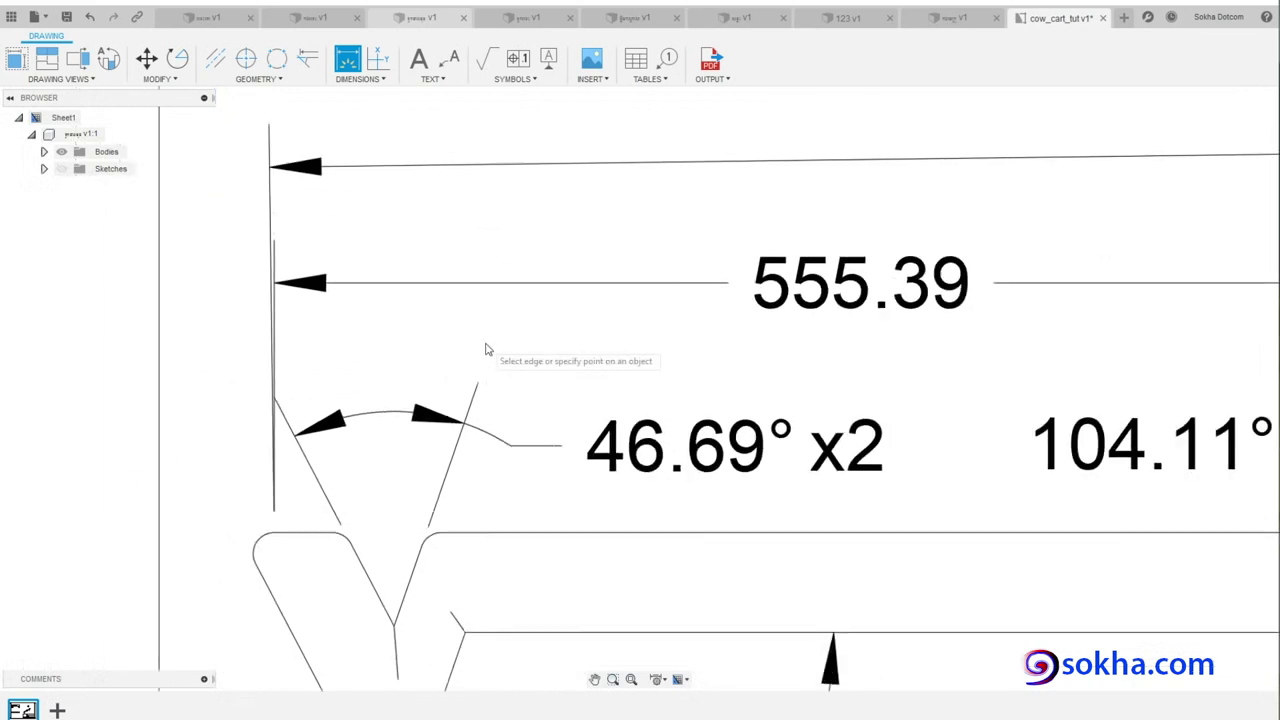
{"action": "scroll", "coordinate": [486, 349], "scroll_direction": "down", "scroll_amount": 2}
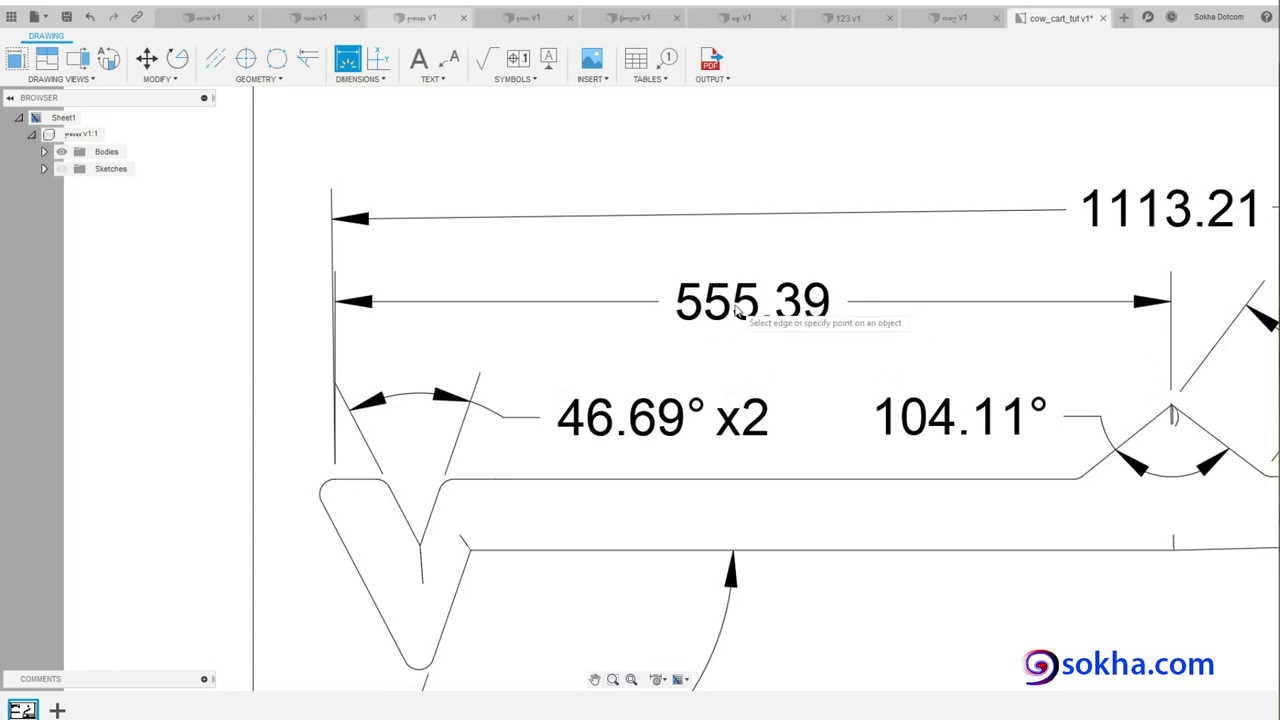
{"action": "key", "text": "Escape"}
{"action": "left_click", "coordinate": [757, 310]}
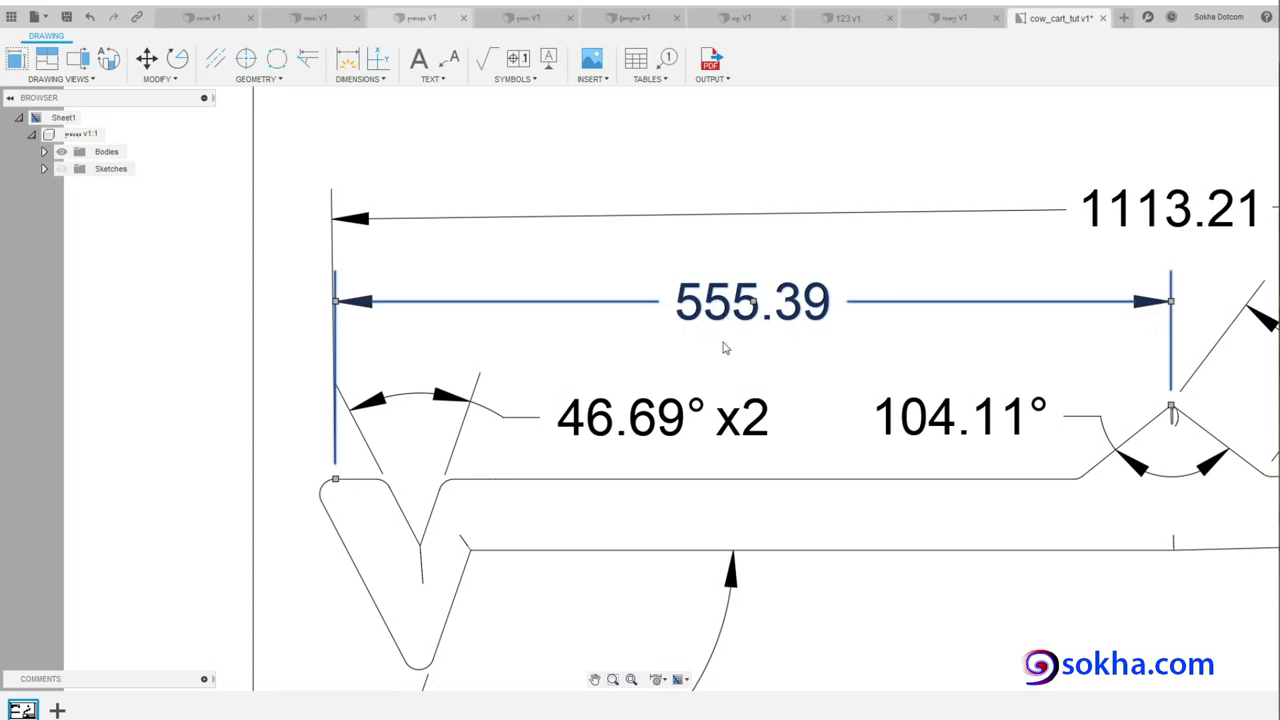
{"action": "key", "text": "Delete"}
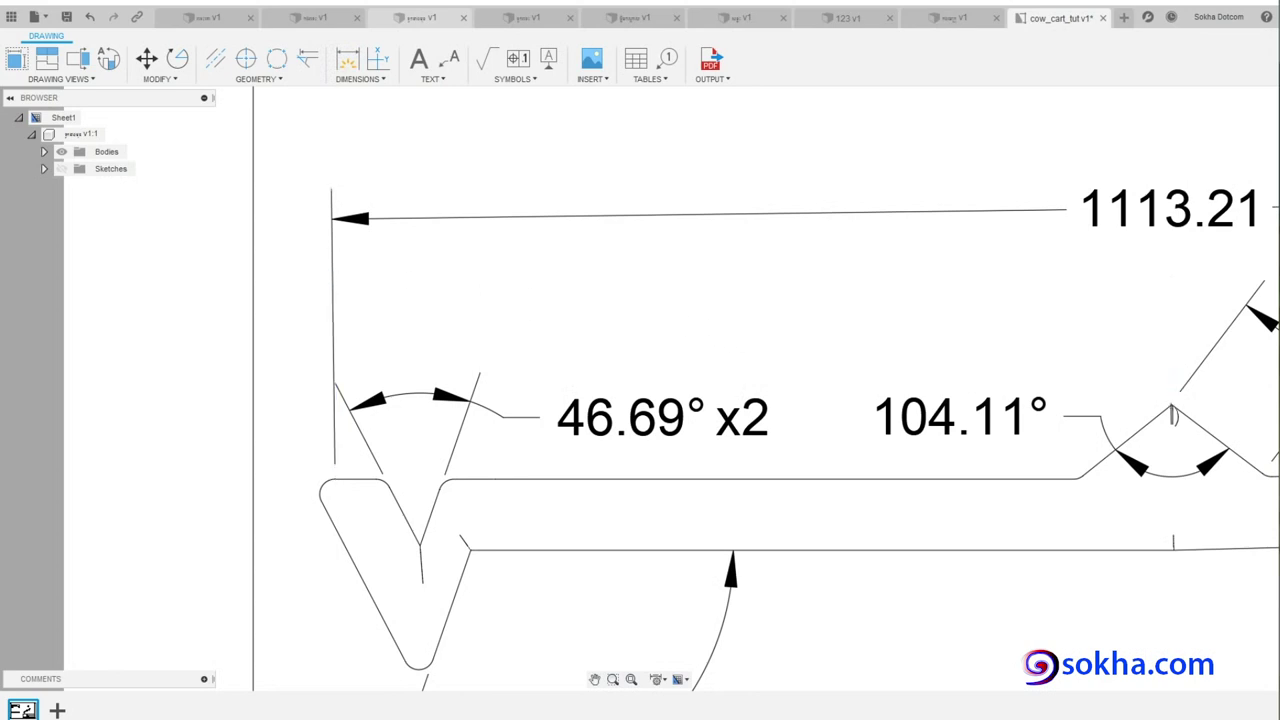
- Dimension from the beam's left end extension line to the centre notch apex (555.97)
{"action": "left_click", "coordinate": [360, 79]}
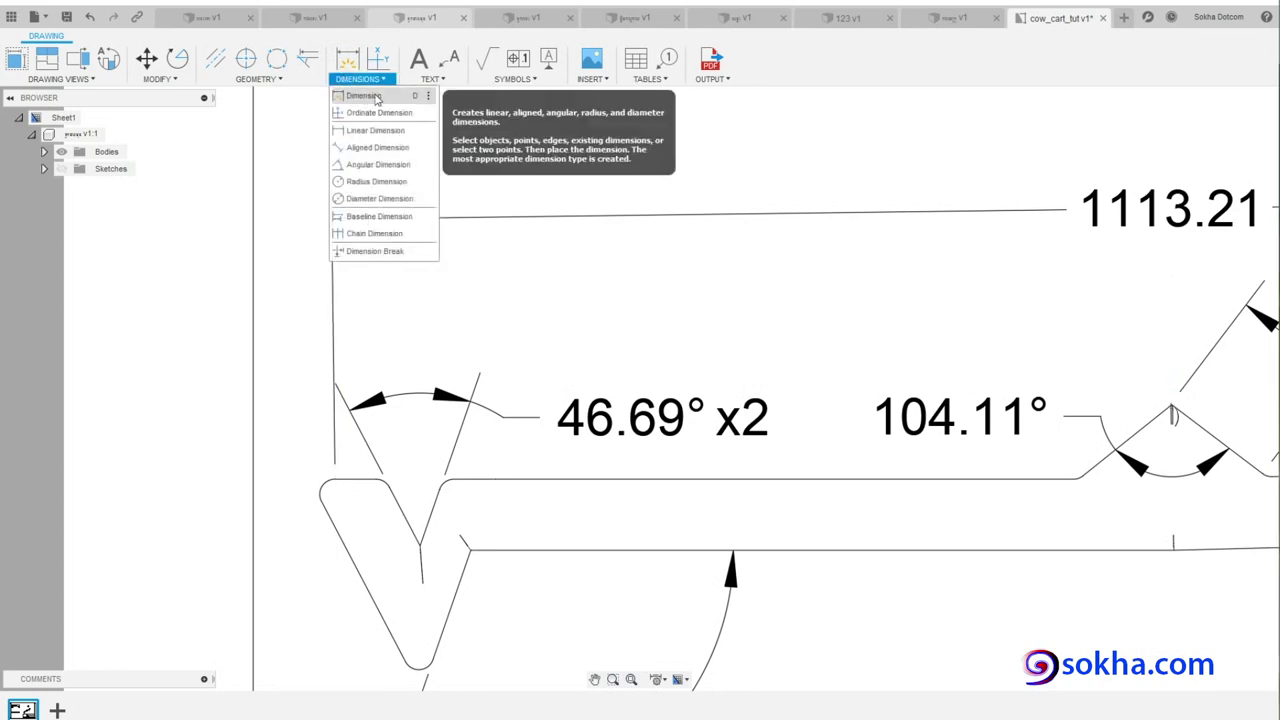
{"action": "left_click", "coordinate": [378, 96]}
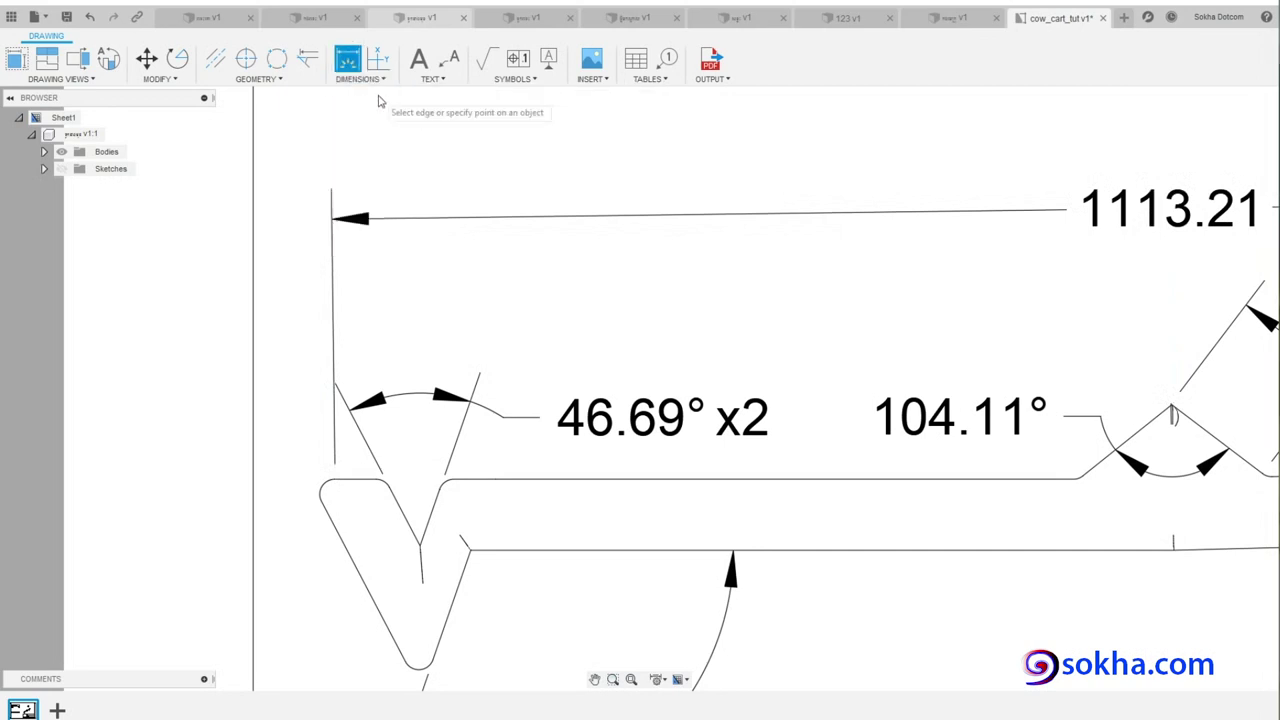
{"action": "left_click", "coordinate": [333, 323]}
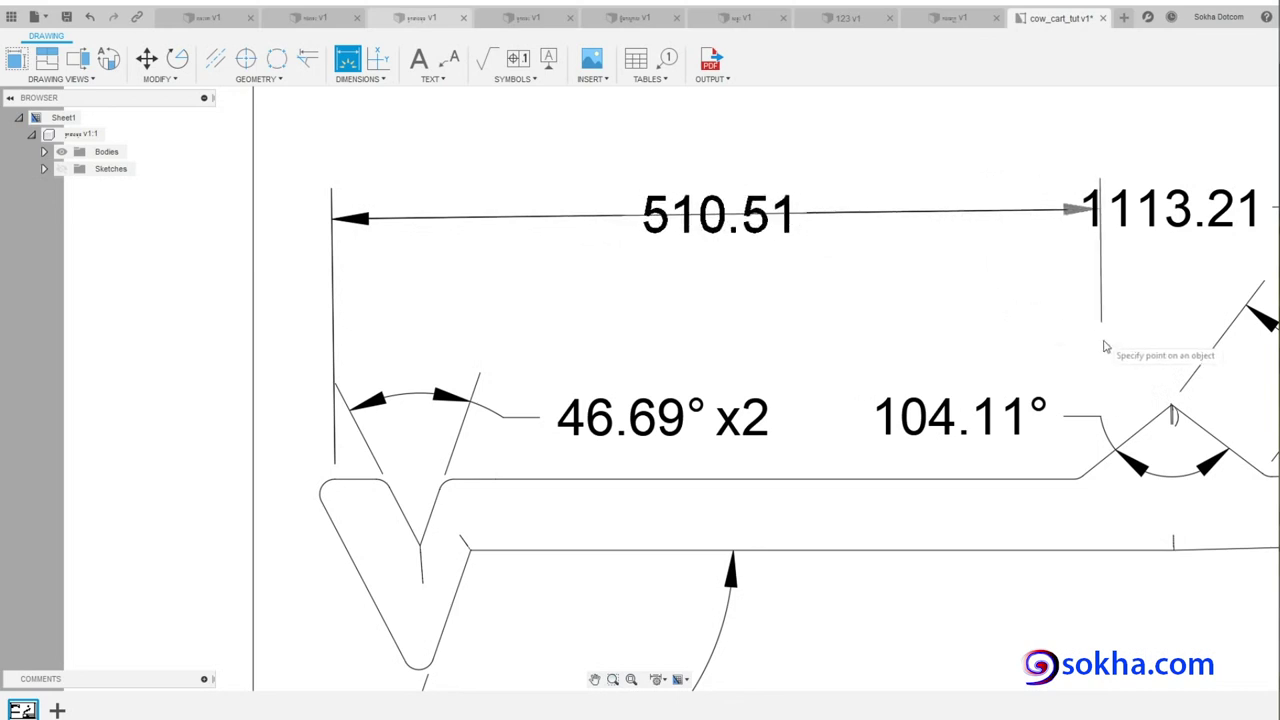
{"action": "left_click", "coordinate": [1170, 411]}
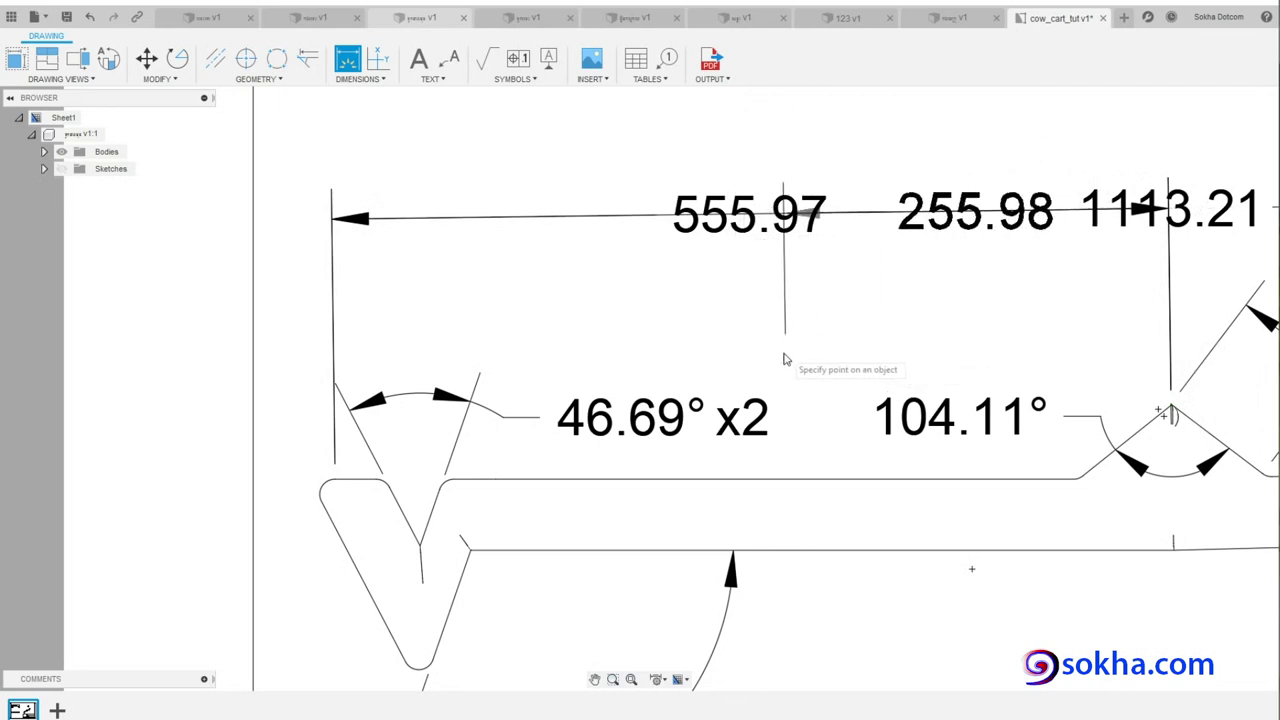
{"action": "key", "text": "Escape"}
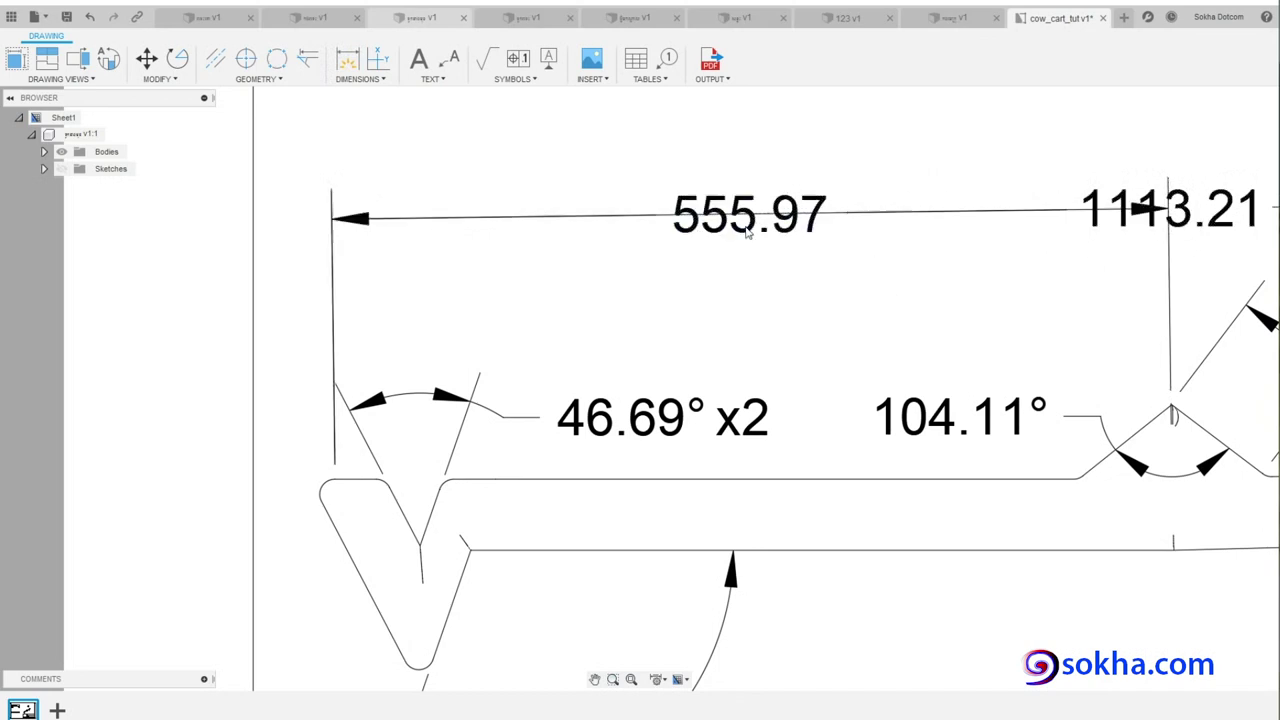
- Reposition the 555.97 dimension just below the 1113.21 overall length
{"action": "left_click", "coordinate": [745, 240]}
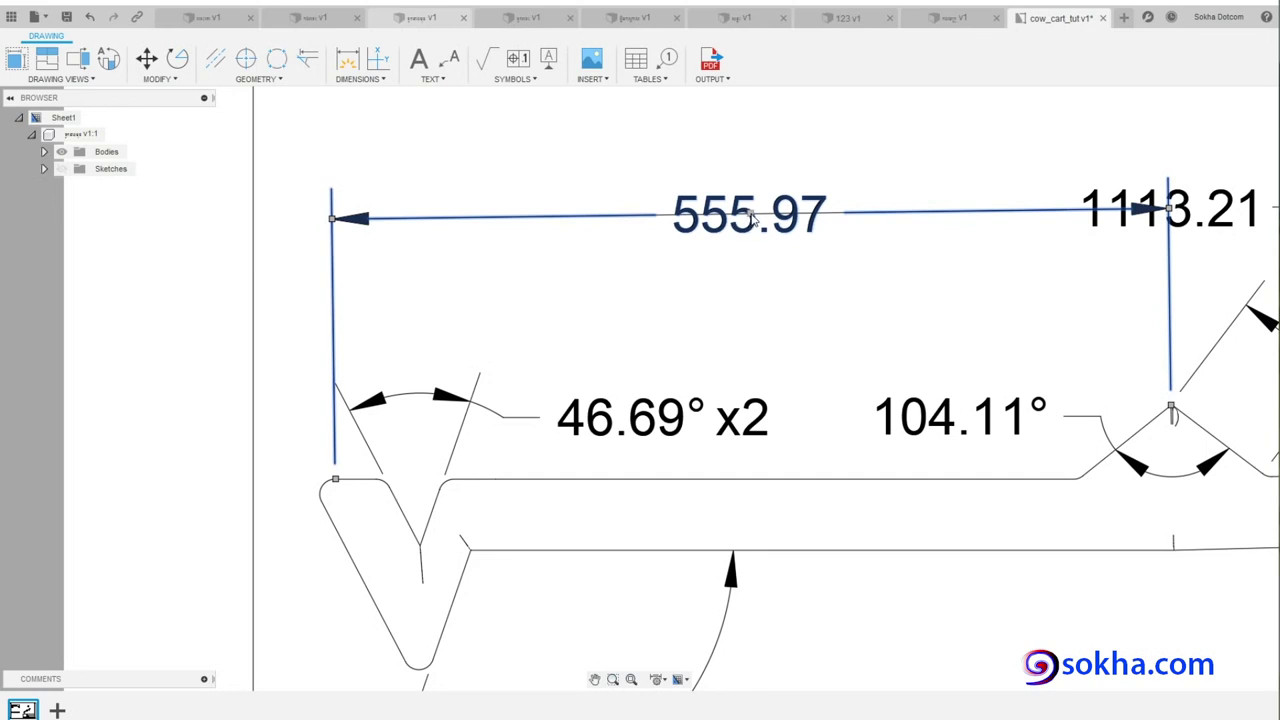
{"action": "left_click_drag", "start_coordinate": [752, 220], "coordinate": [750, 312]}
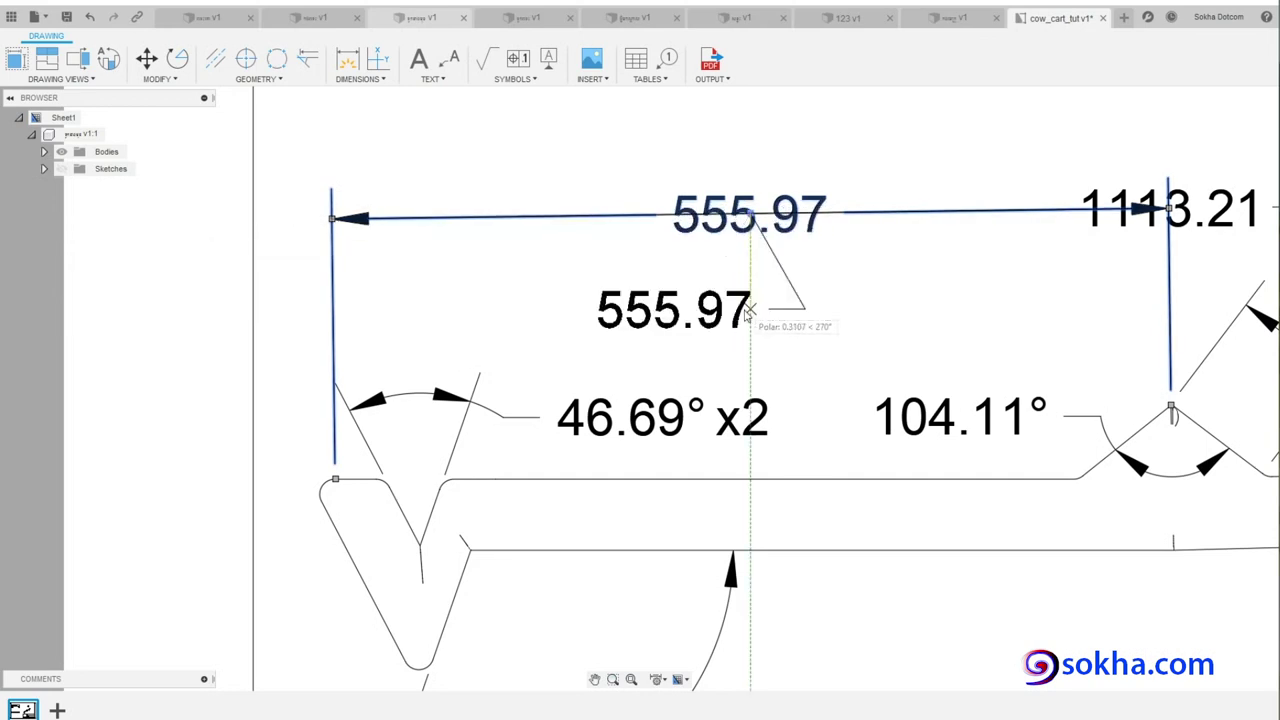
{"action": "key", "text": "Escape"}
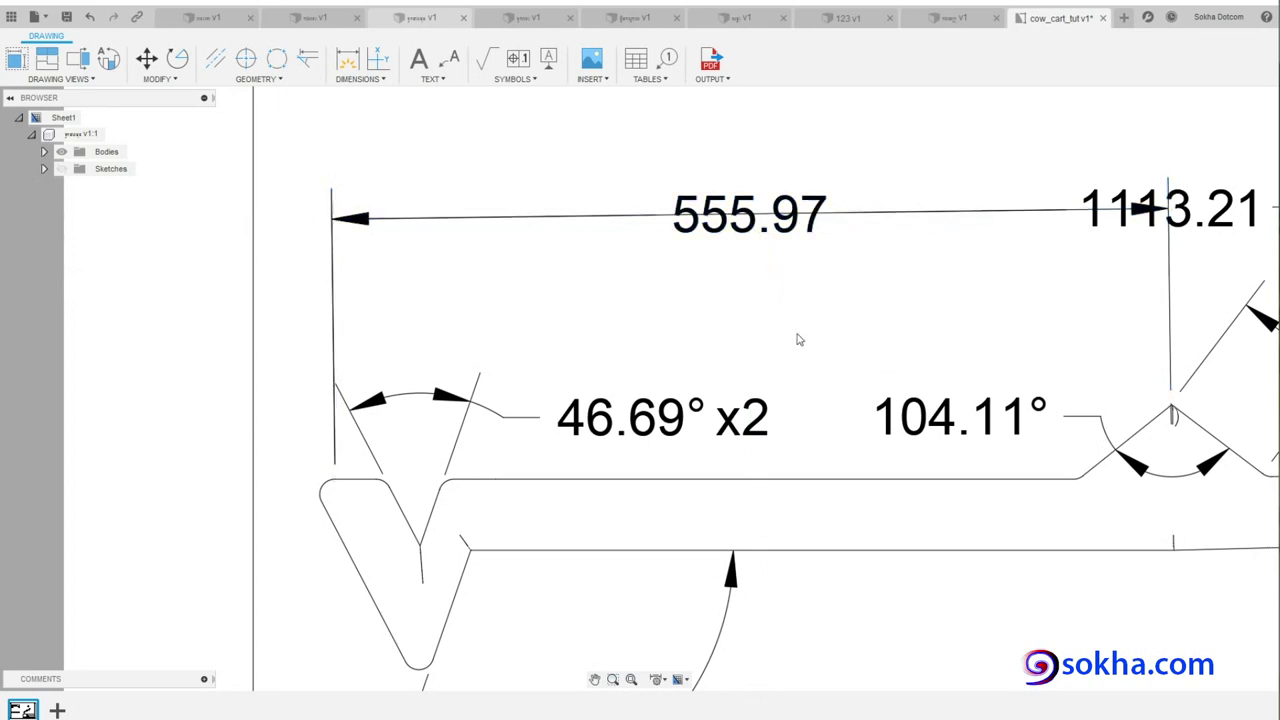
{"action": "left_click", "coordinate": [727, 234]}
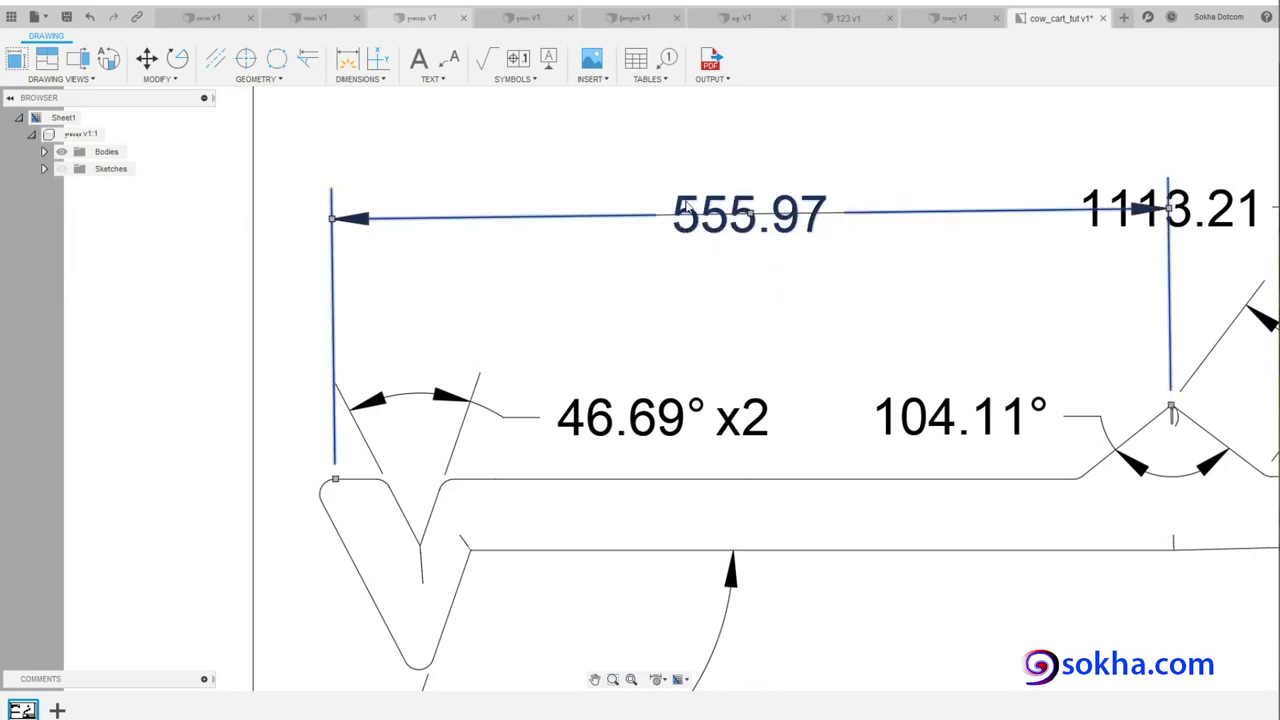
{"action": "left_click", "coordinate": [334, 222]}
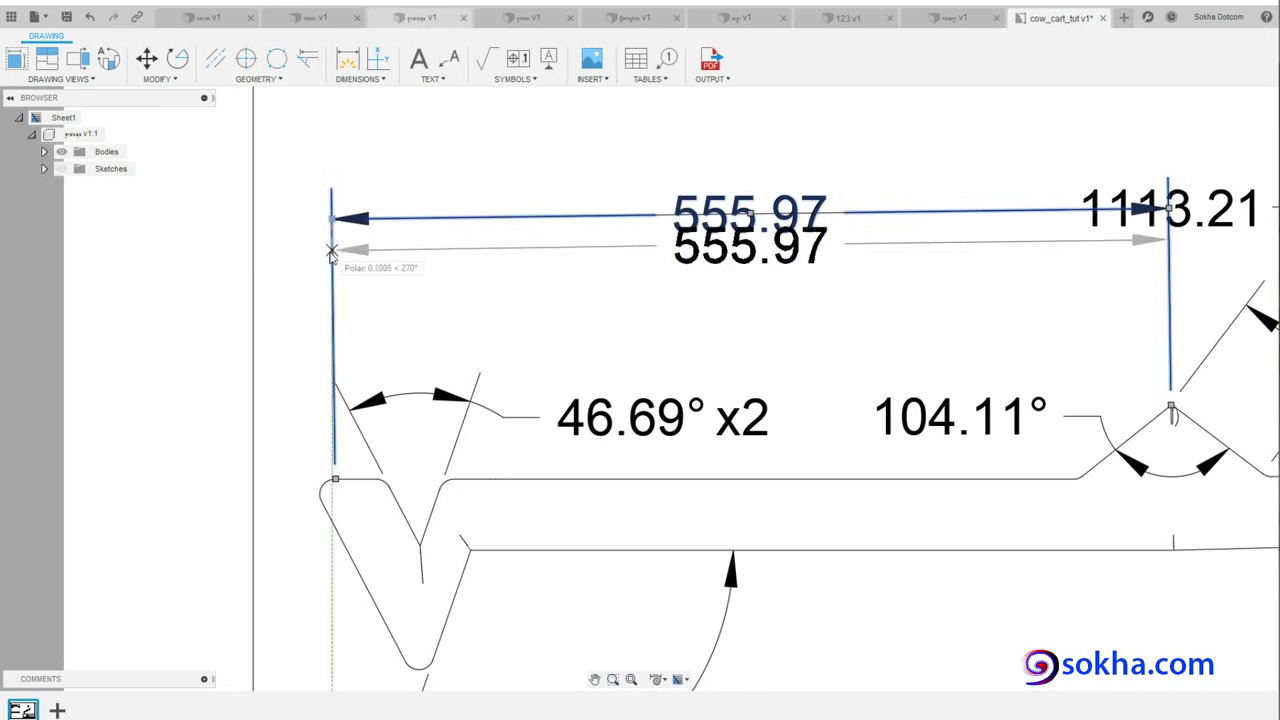
{"action": "left_click", "coordinate": [333, 321]}
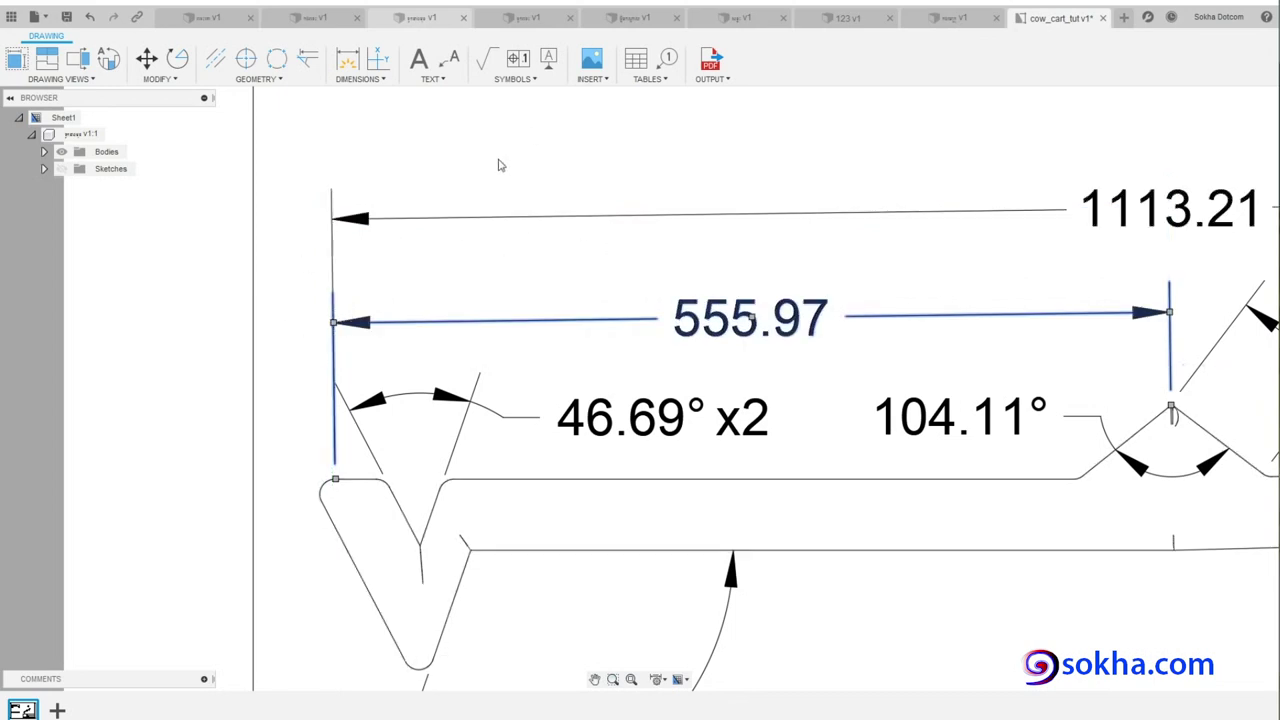
{"action": "key", "text": "Escape"}
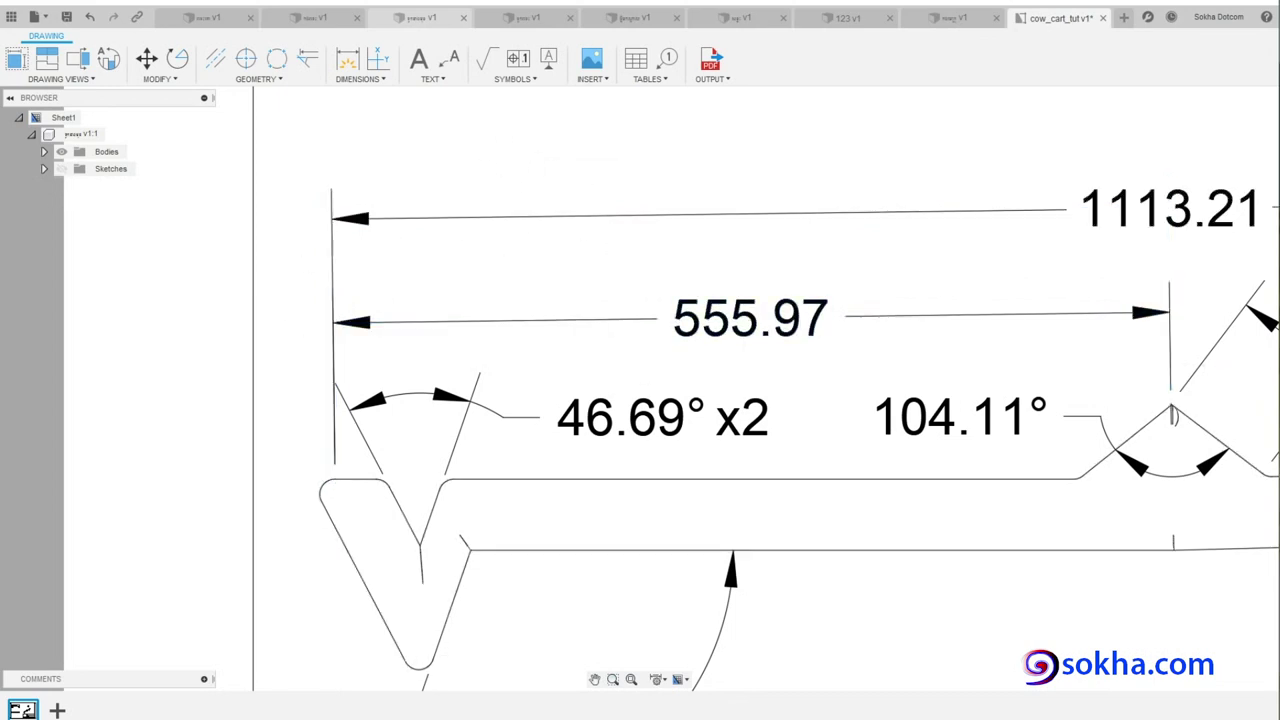
{"action": "mouse_move", "coordinate": [754, 273]}
{"action": "left_mouse_down"}
{"action": "mouse_move", "coordinate": [692, 338]}
{"action": "mouse_move", "coordinate": [790, 272]}
{"action": "left_mouse_up"}
{"action": "left_click_drag", "start_coordinate": [328, 196], "coordinate": [320, 462]}
{"action": "left_click_drag", "start_coordinate": [1104, 242], "coordinate": [1080, 234]}
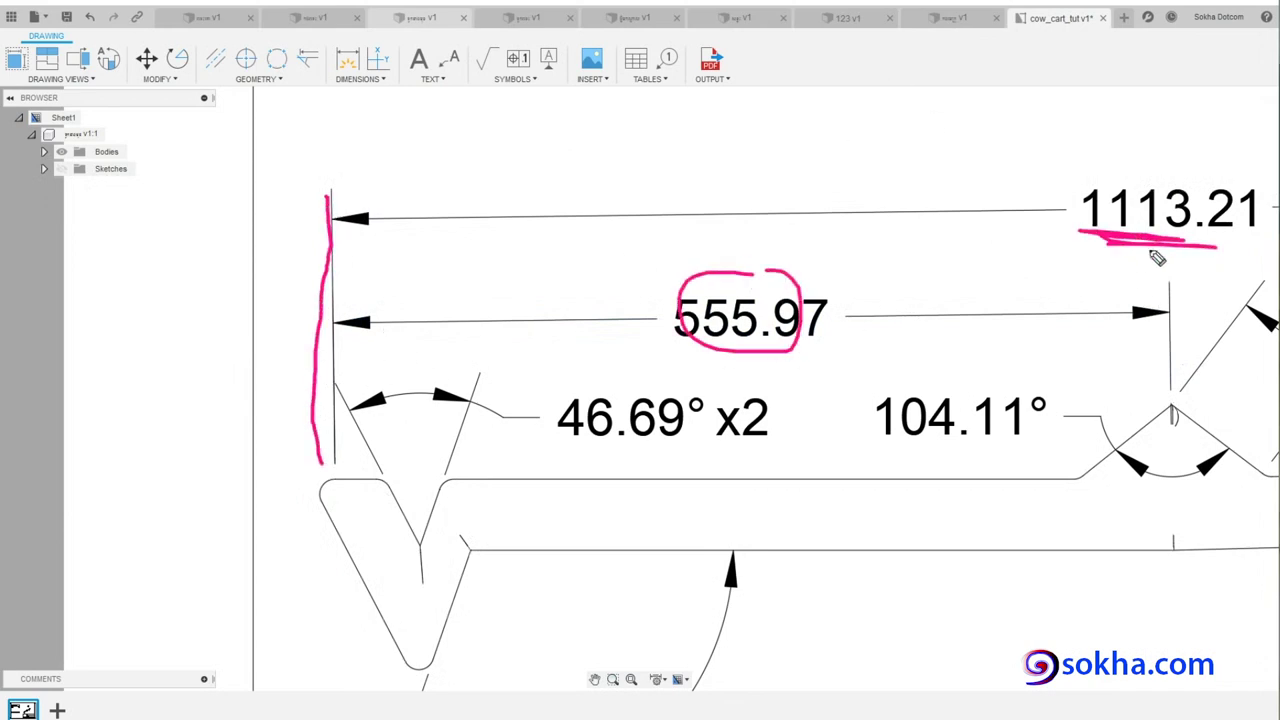
{"action": "mouse_move", "coordinate": [522, 230]}
{"action": "left_mouse_down"}
{"action": "mouse_move", "coordinate": [342, 320]}
{"action": "mouse_move", "coordinate": [368, 324]}
{"action": "left_mouse_up"}
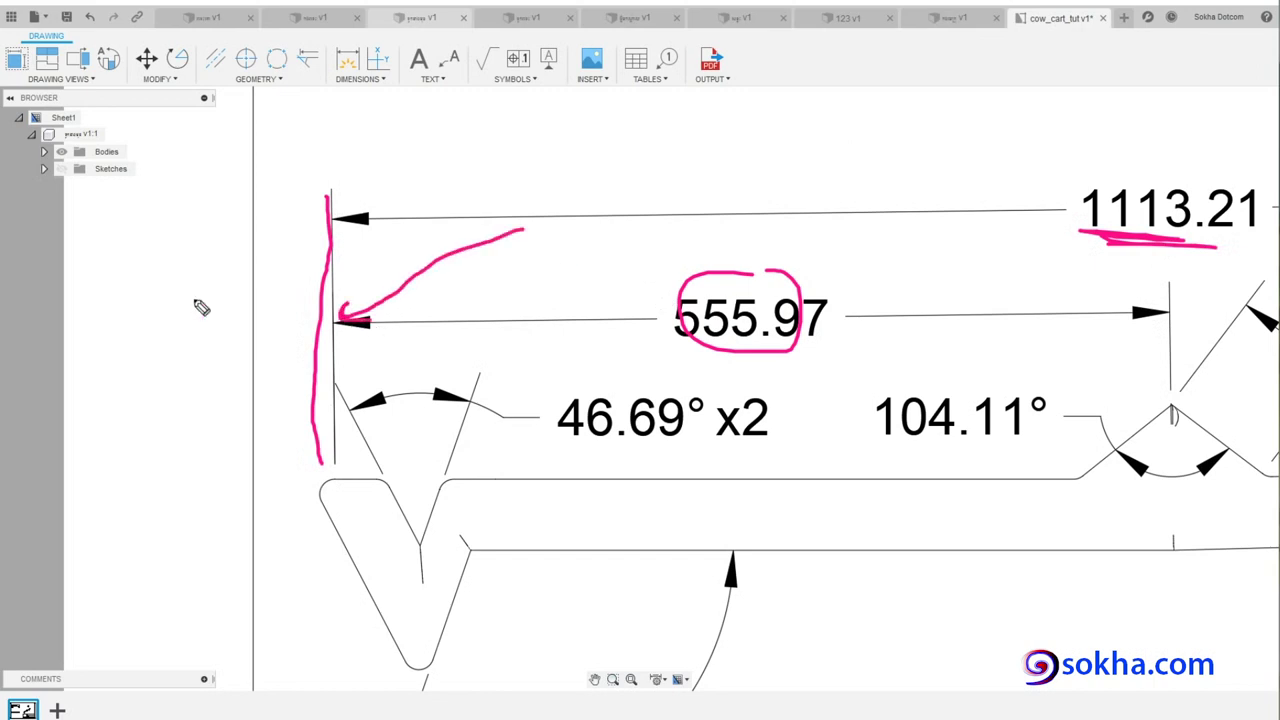
{"action": "key", "text": "Escape"}
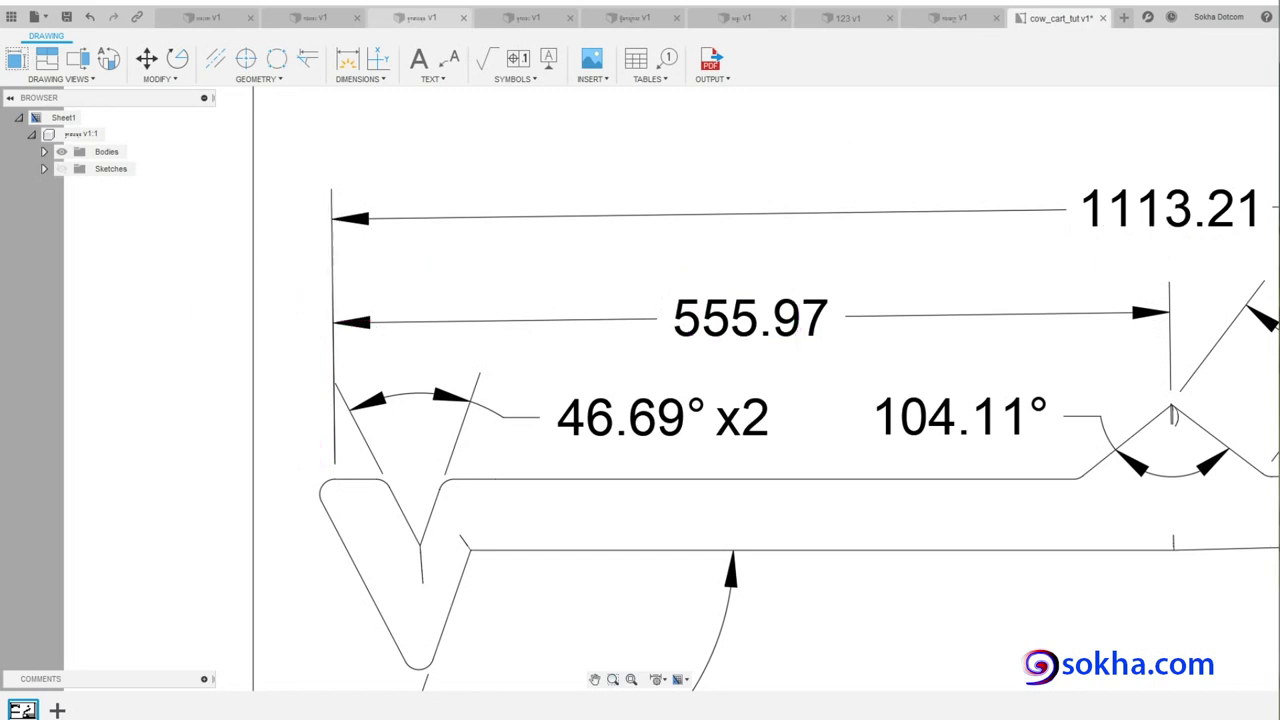
{"action": "scroll", "coordinate": [817, 399], "scroll_direction": "down", "scroll_amount": 3}
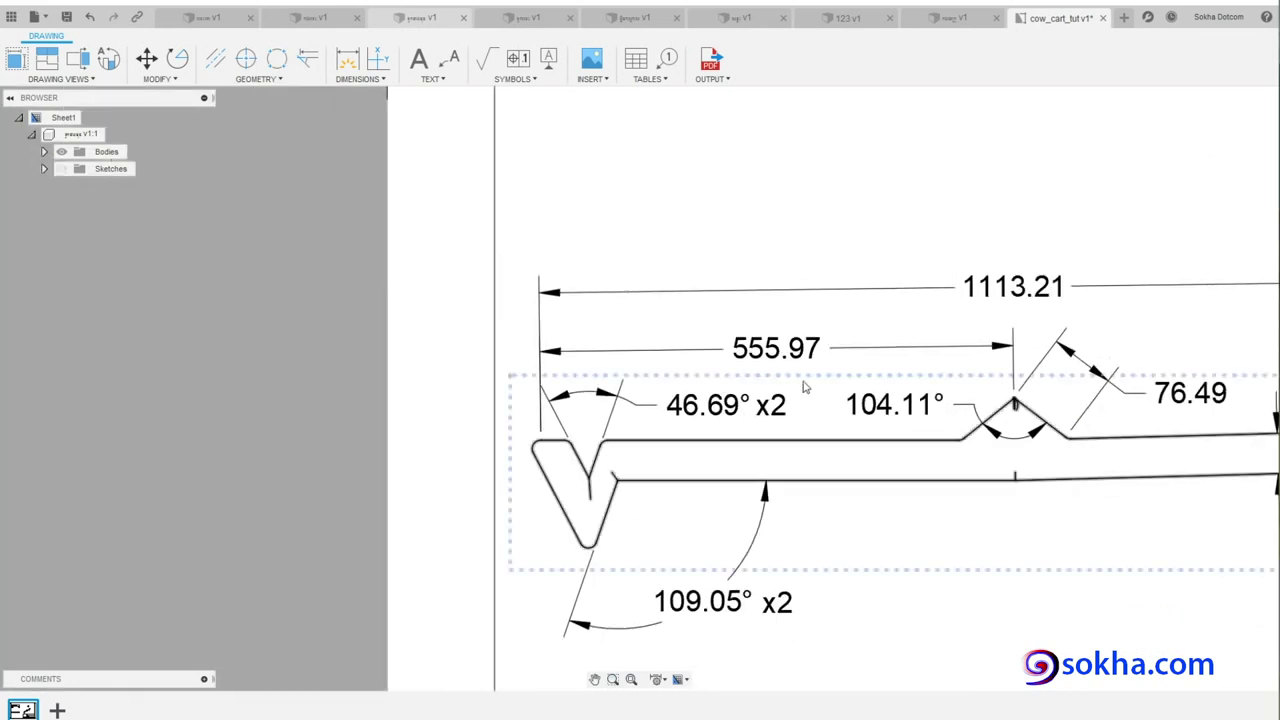
{"action": "middle_click_drag", "start_coordinate": [963, 651], "coordinate": [851, 535]}
{"action": "middle_click_drag", "start_coordinate": [999, 538], "coordinate": [749, 503]}
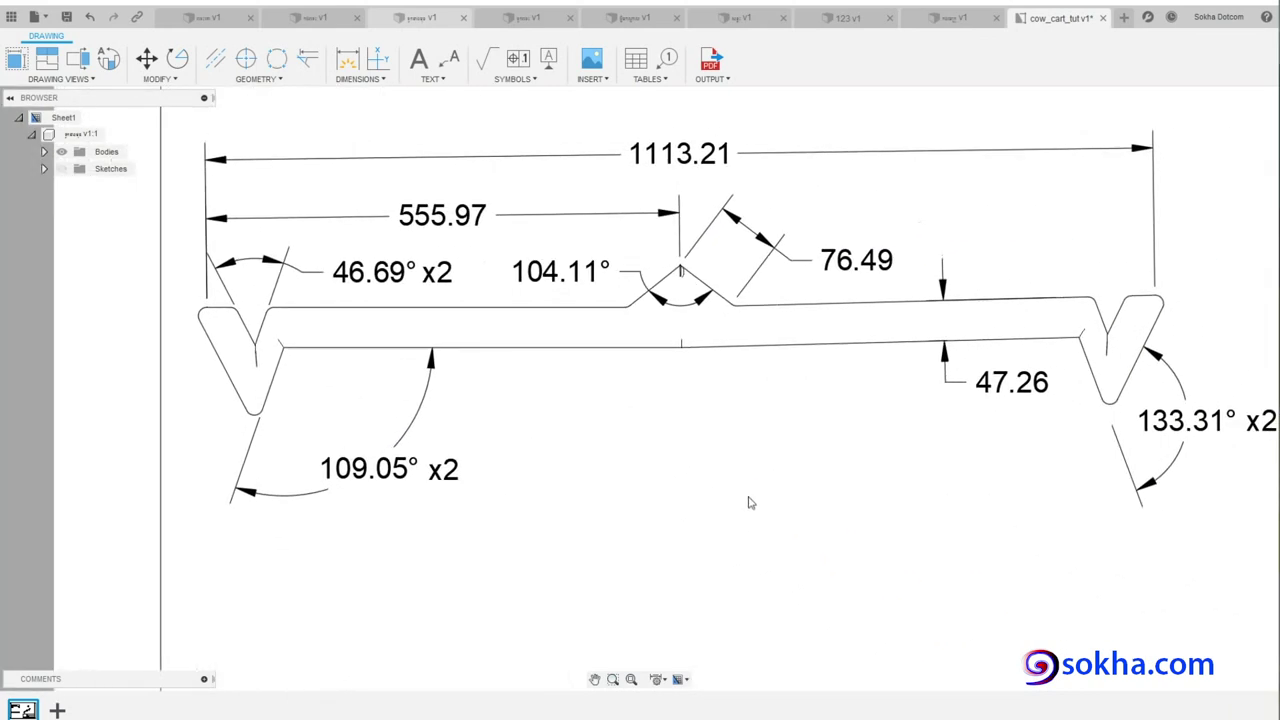
{"action": "middle_click_drag", "start_coordinate": [687, 338], "coordinate": [648, 325]}
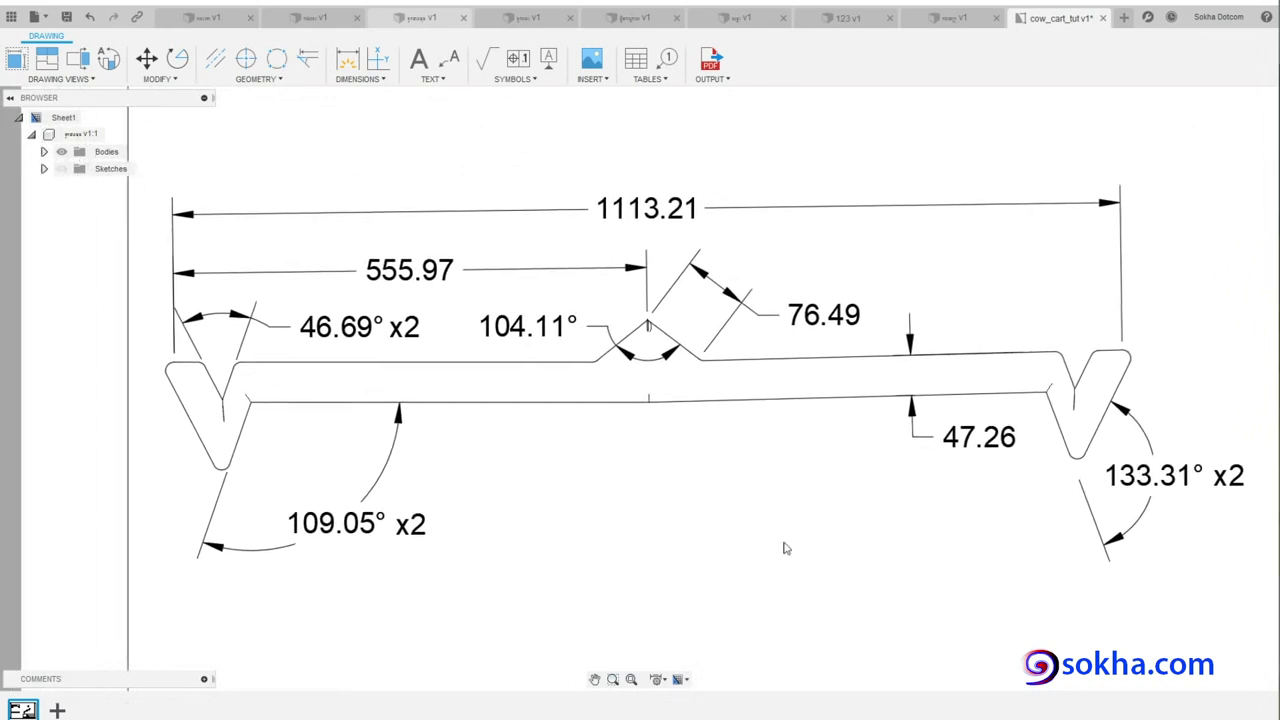
{"action": "mouse_move", "coordinate": [785, 548]}
{"action": "middle_mouse_down"}
{"action": "mouse_move", "coordinate": [726, 486]}
{"action": "mouse_move", "coordinate": [620, 480]}
{"action": "mouse_move", "coordinate": [508, 502]}
{"action": "middle_mouse_up"}
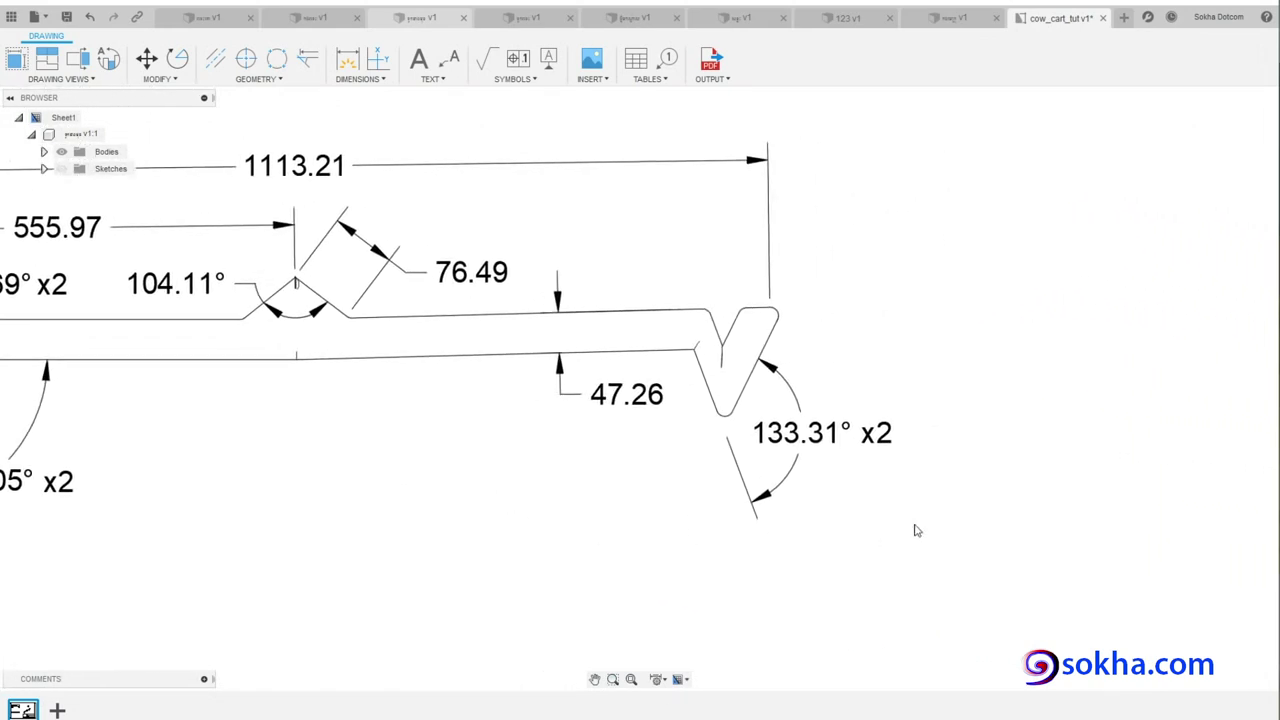
{"action": "middle_click_drag", "start_coordinate": [916, 530], "coordinate": [970, 532]}
{"action": "middle_click_drag", "start_coordinate": [700, 500], "coordinate": [847, 593]}
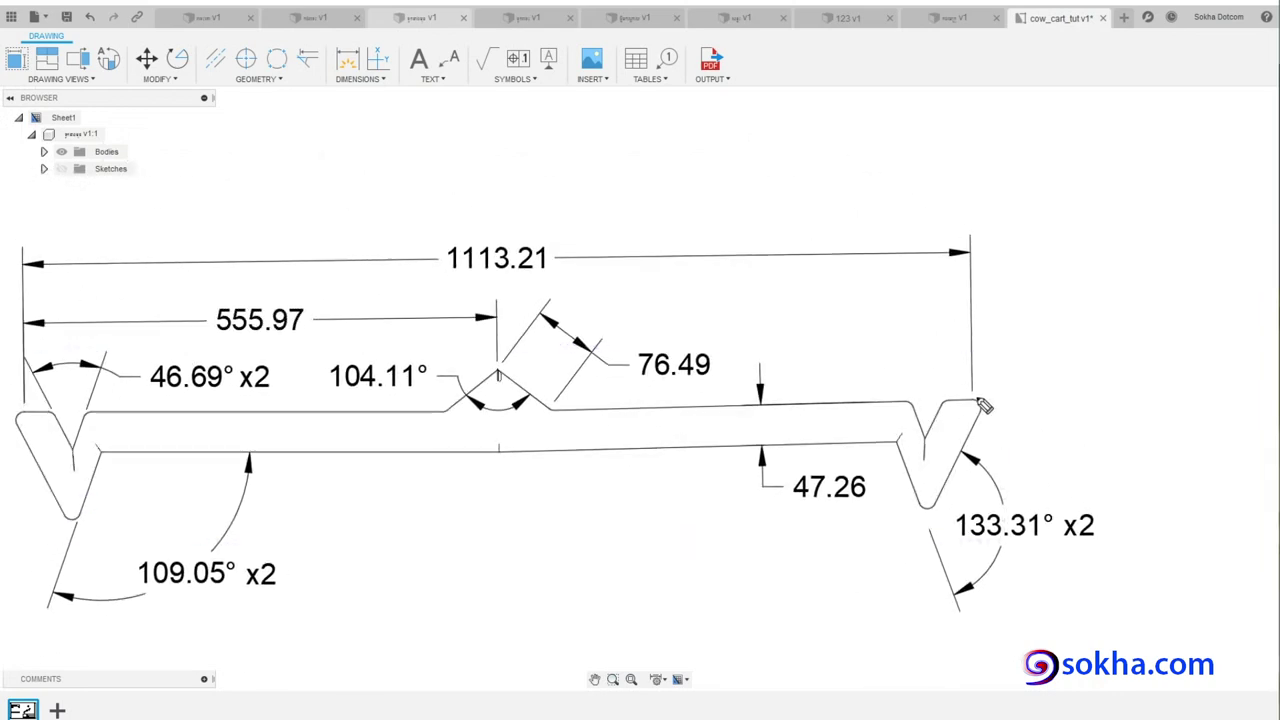
{"action": "left_click_drag", "start_coordinate": [976, 398], "coordinate": [1050, 398]}
{"action": "left_click_drag", "start_coordinate": [934, 509], "coordinate": [975, 510]}
{"action": "left_click_drag", "start_coordinate": [1052, 518], "coordinate": [1133, 519]}
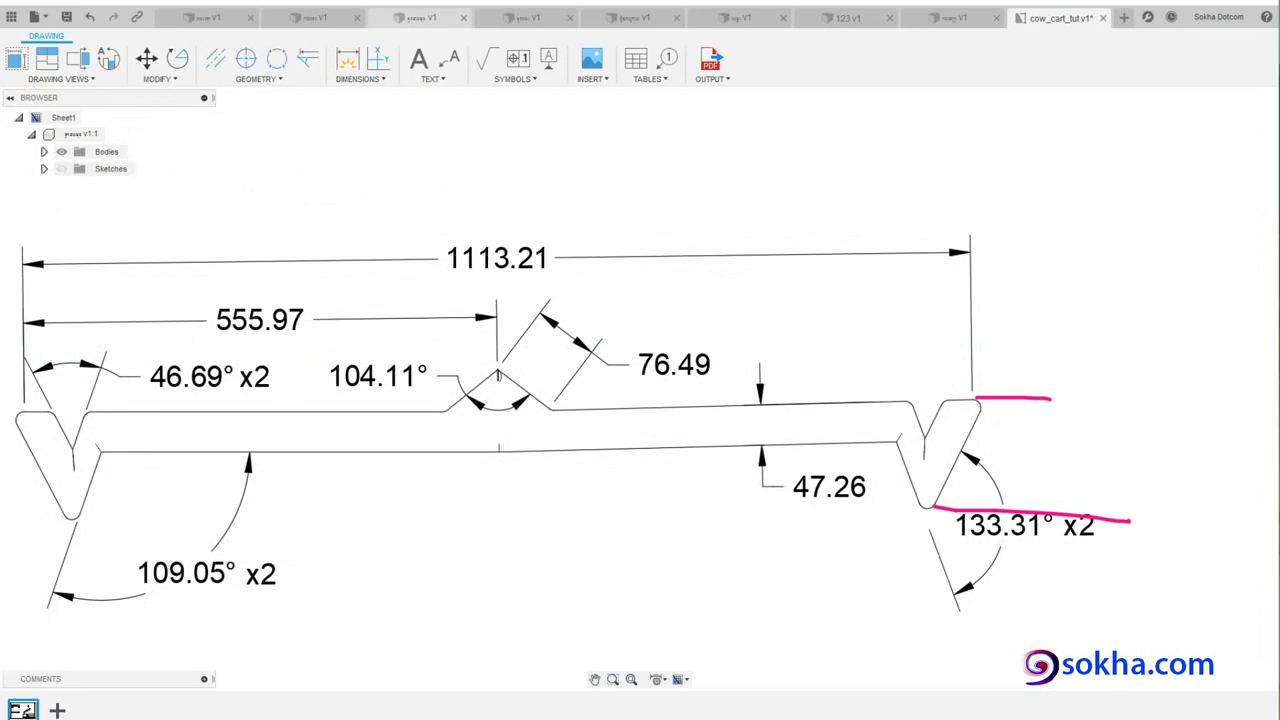
{"action": "key", "text": "Escape"}
{"action": "middle_click_drag", "start_coordinate": [1082, 408], "coordinate": [853, 447]}
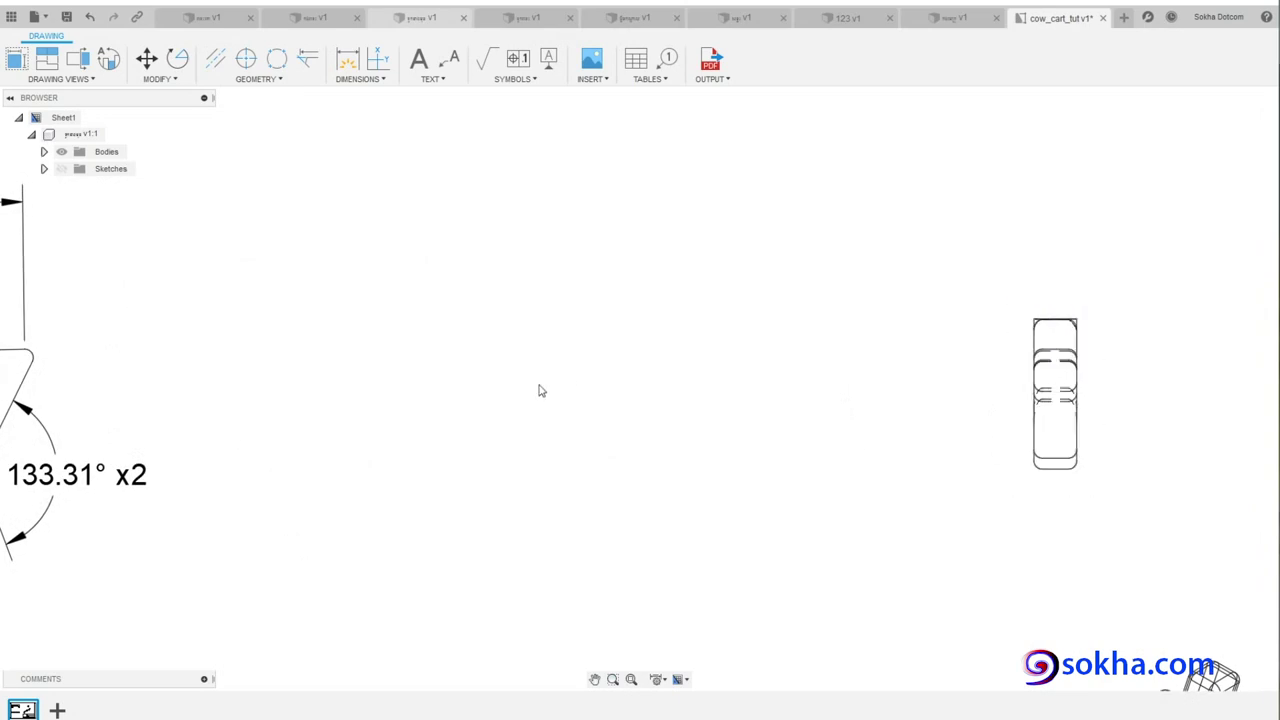
- Dimension the side view's height between top and bottom edges as 176.11
{"action": "mouse_move", "coordinate": [489, 385]}
{"action": "middle_mouse_down"}
{"action": "mouse_move", "coordinate": [599, 409]}
{"action": "mouse_move", "coordinate": [615, 428]}
{"action": "middle_mouse_up"}
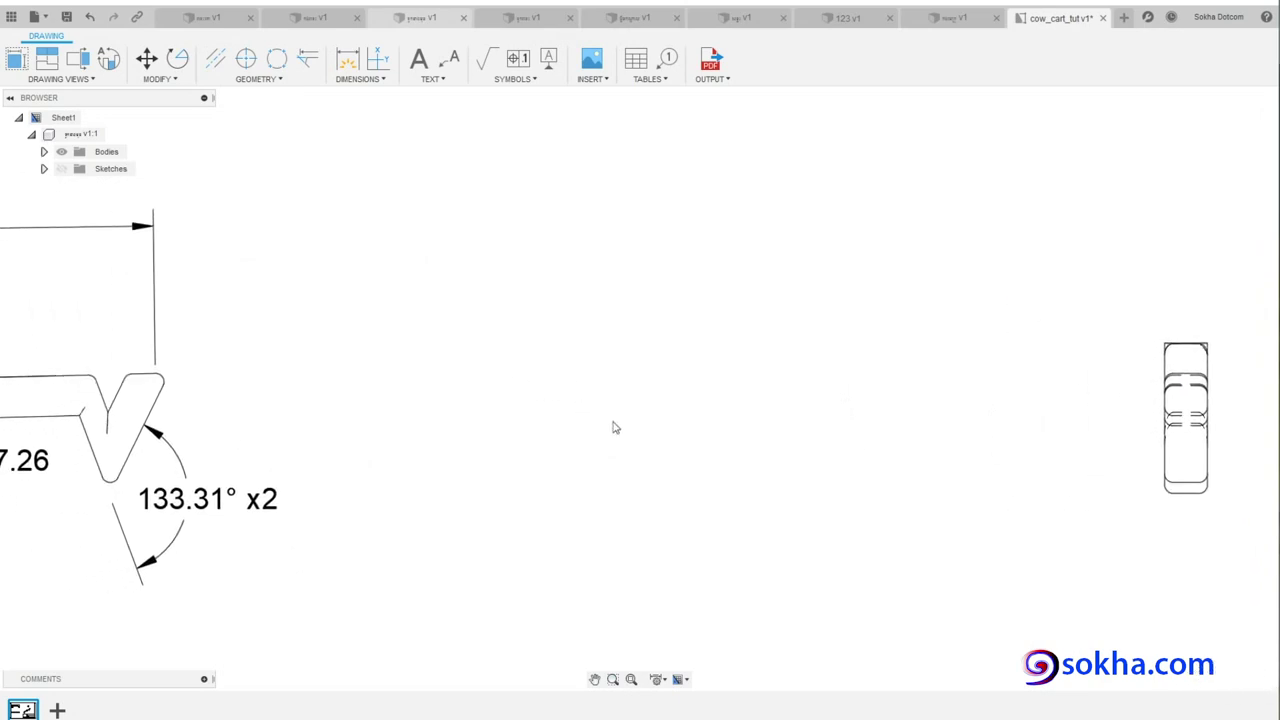
{"action": "left_click", "coordinate": [362, 78]}
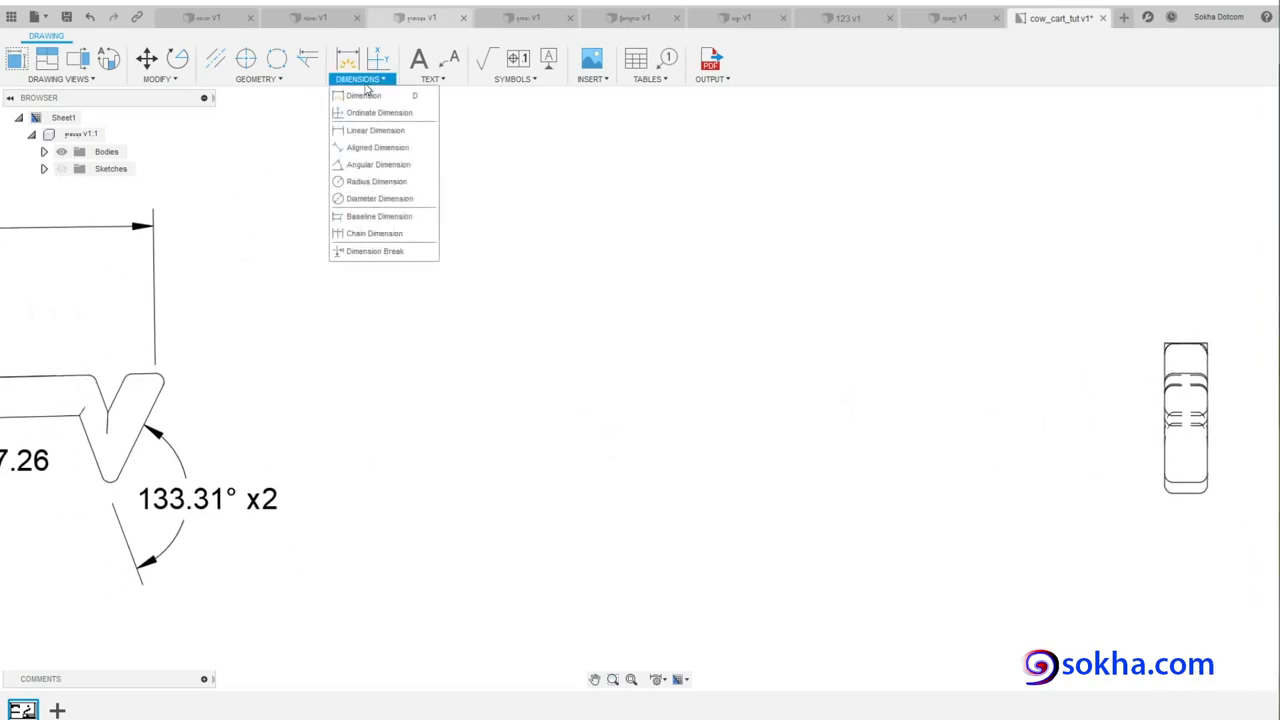
{"action": "left_click", "coordinate": [372, 92]}
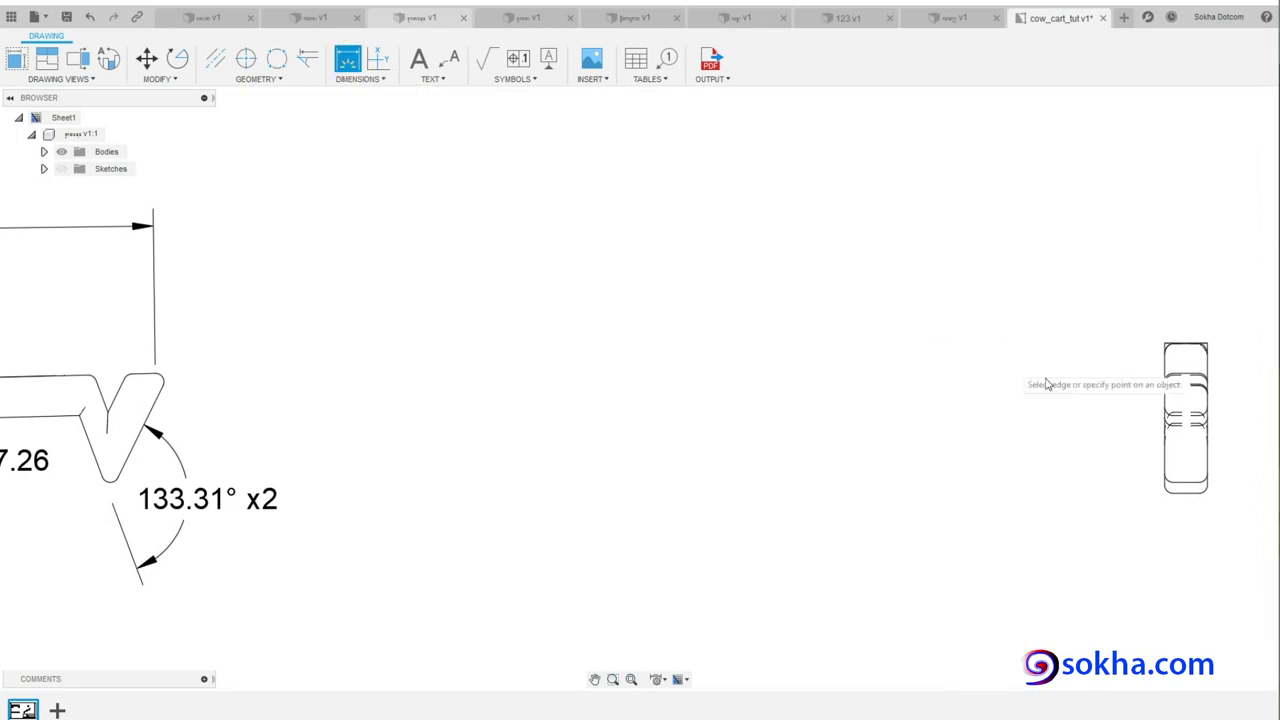
{"action": "left_click", "coordinate": [1172, 345]}
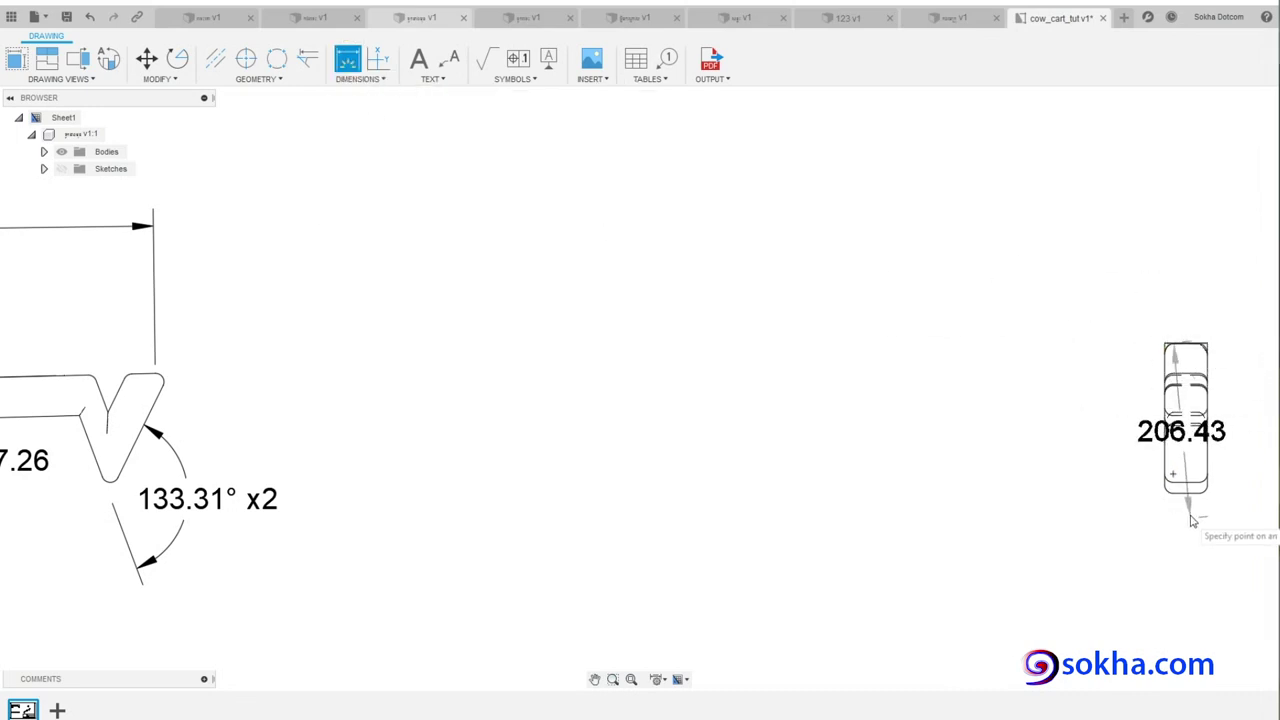
{"action": "left_click", "coordinate": [1172, 490]}
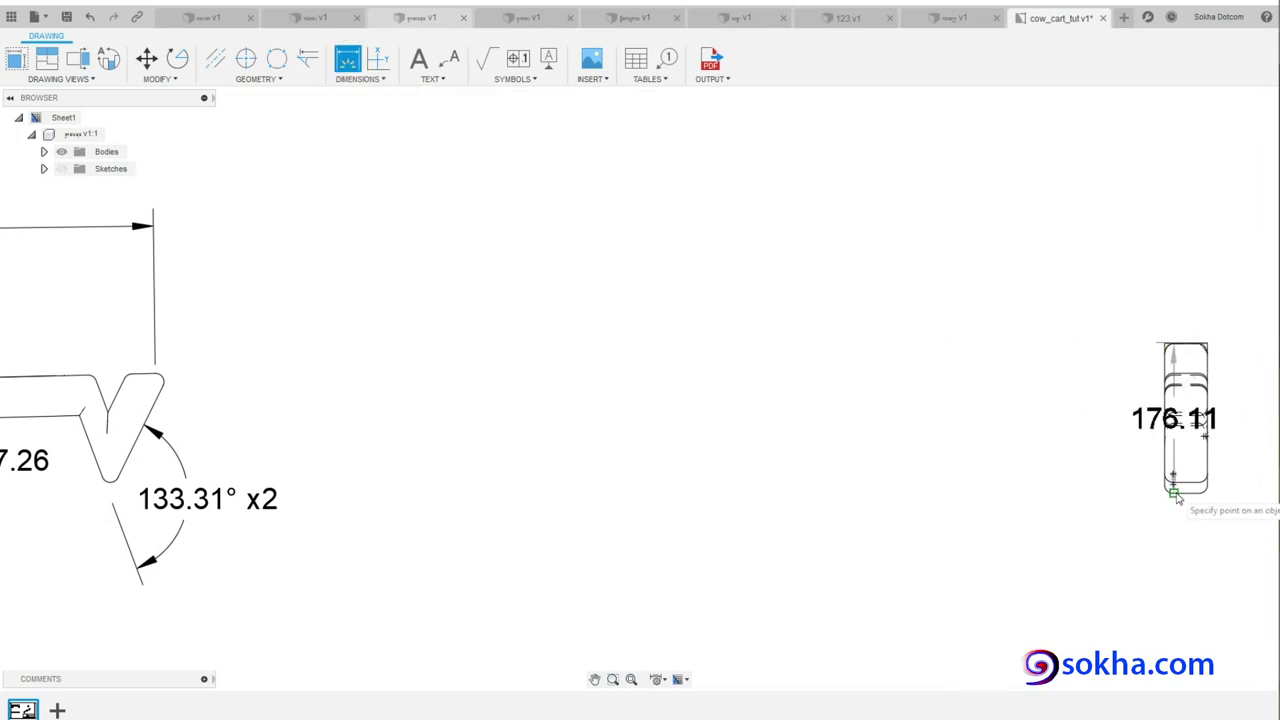
{"action": "left_click", "coordinate": [1072, 477]}
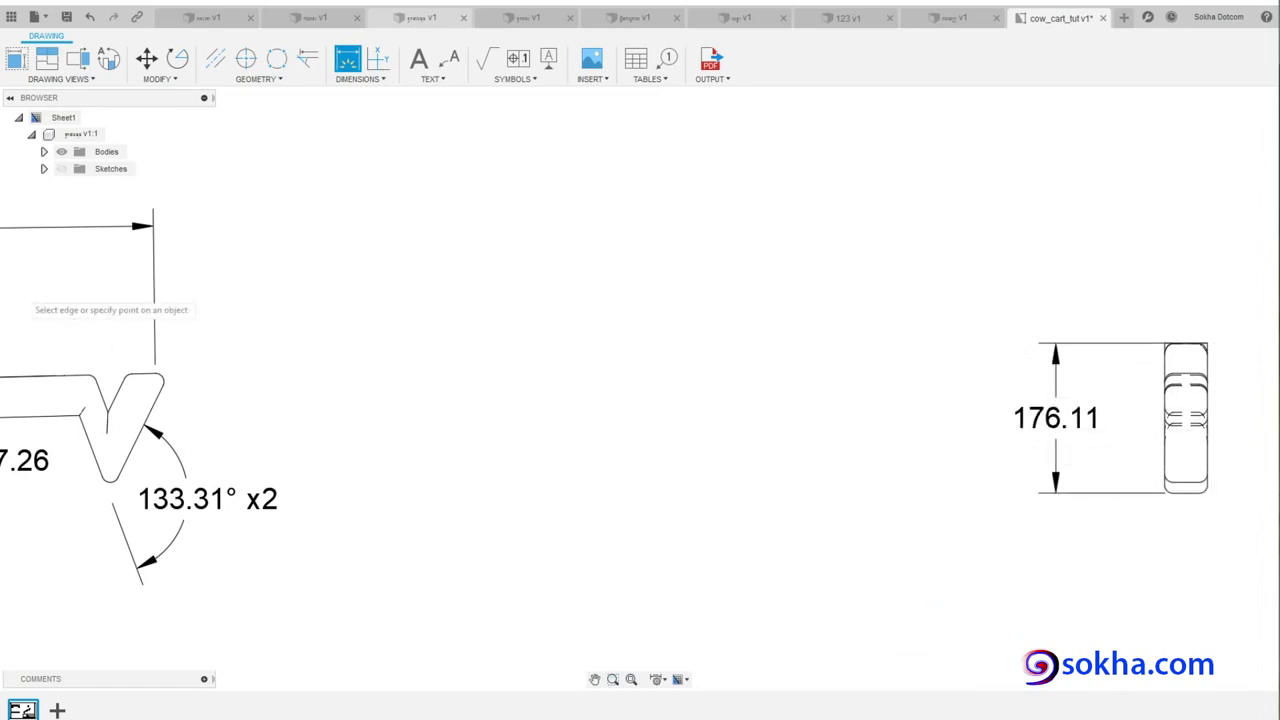
{"action": "left_click", "coordinate": [150, 376]}
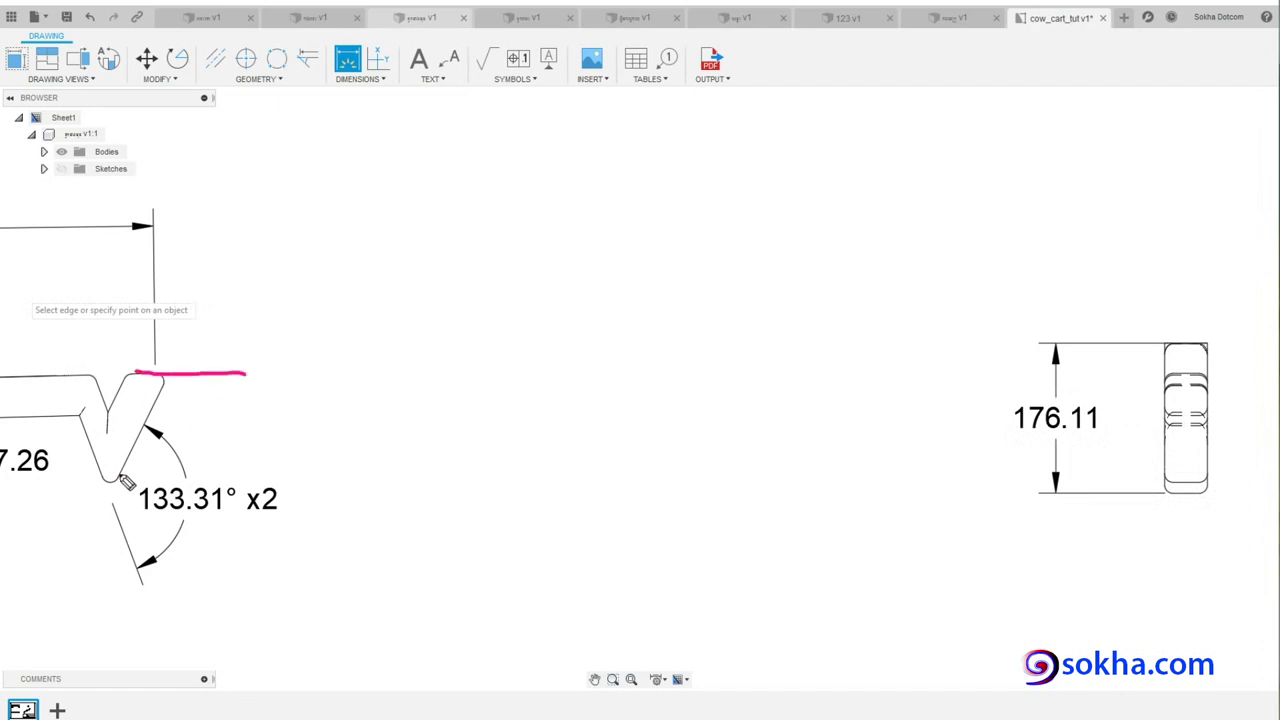
{"action": "left_click_drag", "start_coordinate": [105, 481], "coordinate": [275, 482]}
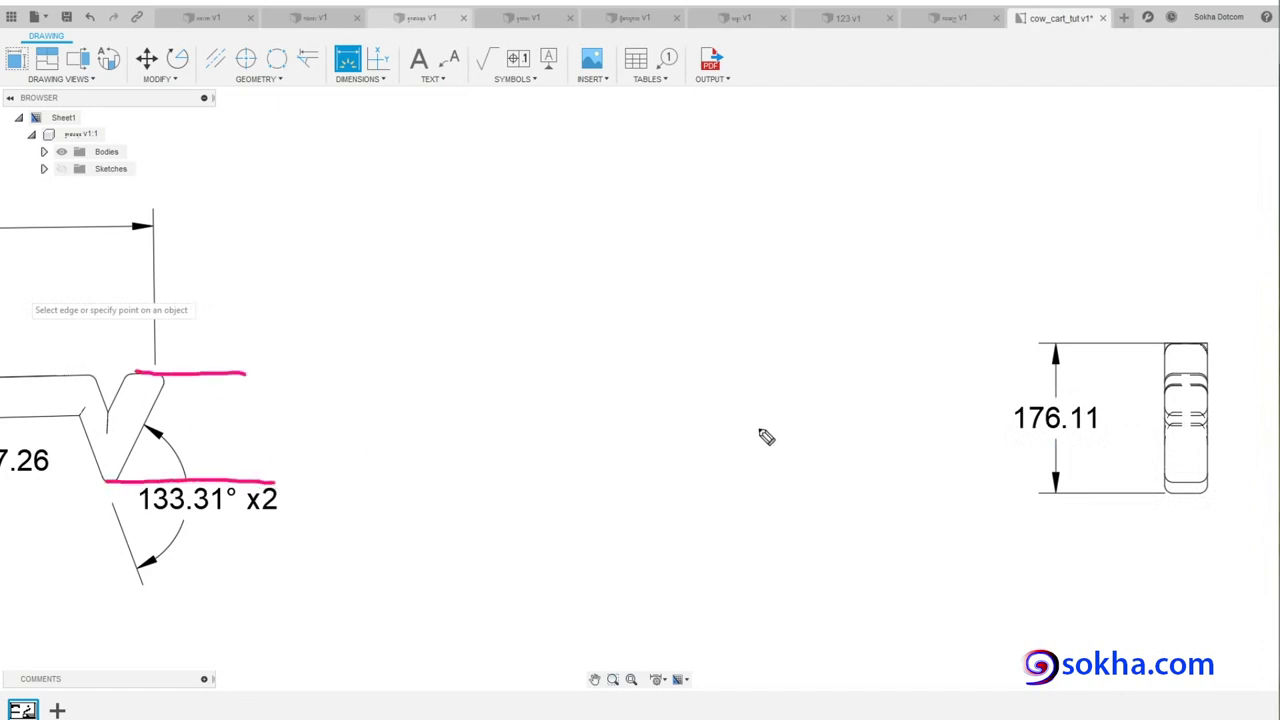
{"action": "mouse_move", "coordinate": [770, 429]}
{"action": "left_mouse_down"}
{"action": "mouse_move", "coordinate": [1010, 433]}
{"action": "mouse_move", "coordinate": [970, 414]}
{"action": "left_mouse_up"}
{"action": "left_click_drag", "start_coordinate": [1010, 428], "coordinate": [982, 463]}
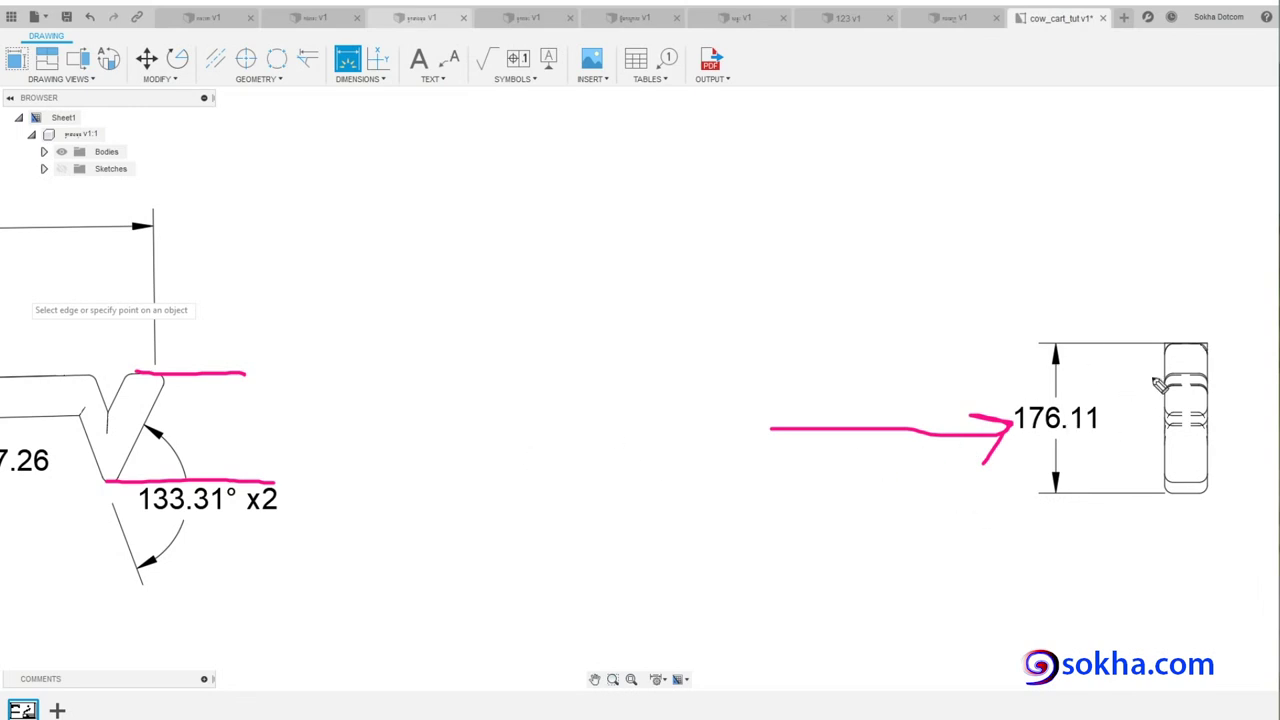
{"action": "left_click_drag", "start_coordinate": [545, 384], "coordinate": [145, 460]}
{"action": "mouse_move", "coordinate": [145, 460]}
{"action": "left_mouse_down"}
{"action": "mouse_move", "coordinate": [210, 415]}
{"action": "mouse_move", "coordinate": [237, 460]}
{"action": "left_mouse_up"}
{"action": "mouse_move", "coordinate": [234, 509]}
{"action": "left_mouse_down"}
{"action": "mouse_move", "coordinate": [173, 507]}
{"action": "mouse_move", "coordinate": [197, 478]}
{"action": "left_mouse_up"}
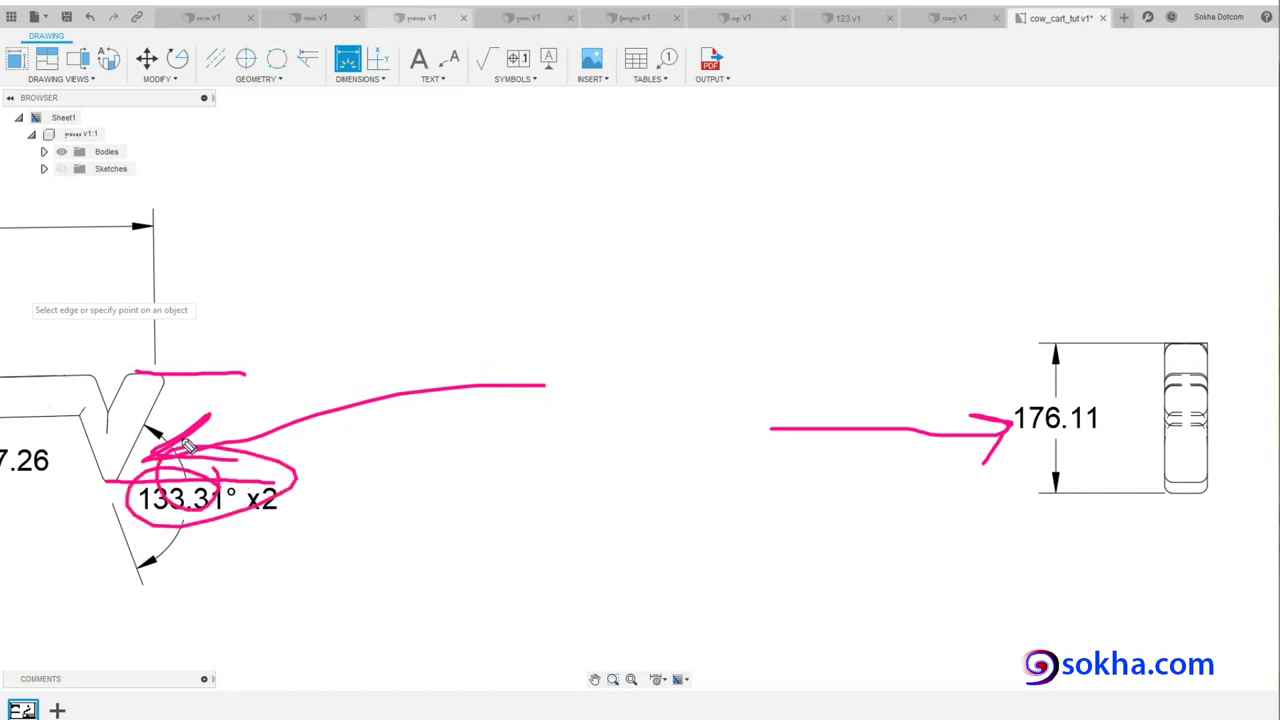
{"action": "left_click_drag", "start_coordinate": [1056, 345], "coordinate": [1070, 350]}
{"action": "key", "text": "Escape"}
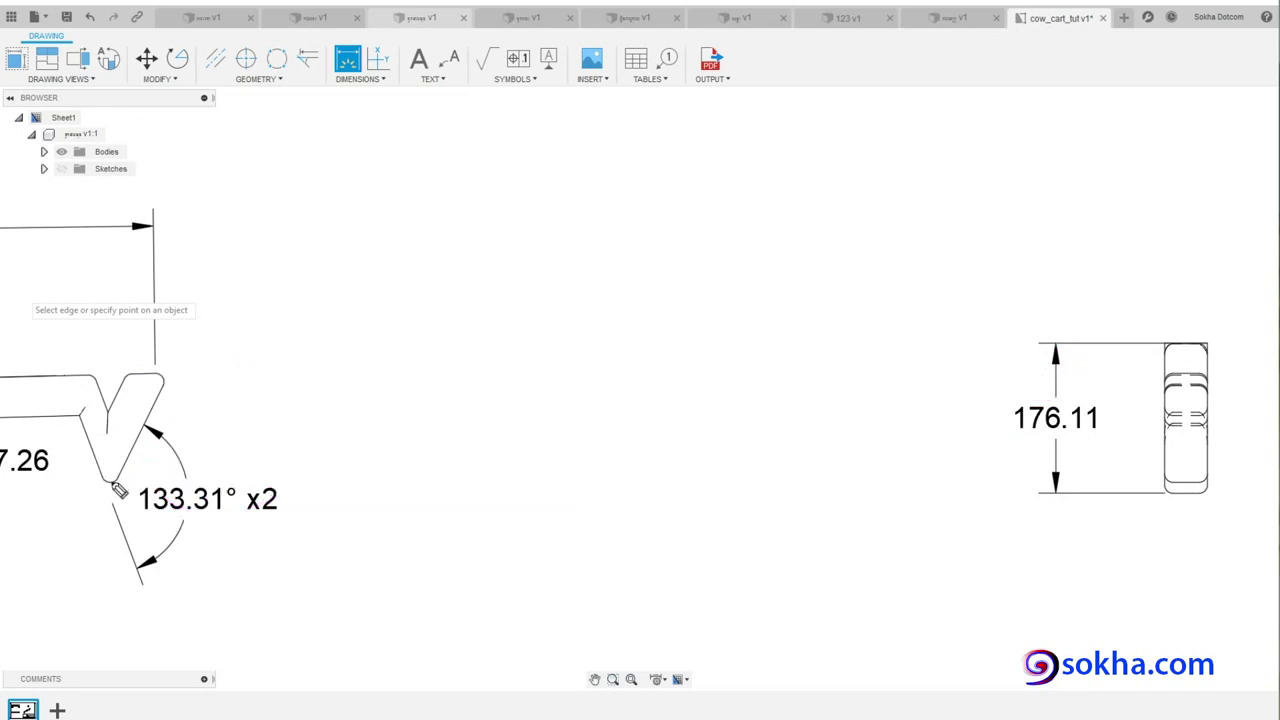
{"action": "left_click_drag", "start_coordinate": [110, 479], "coordinate": [234, 479]}
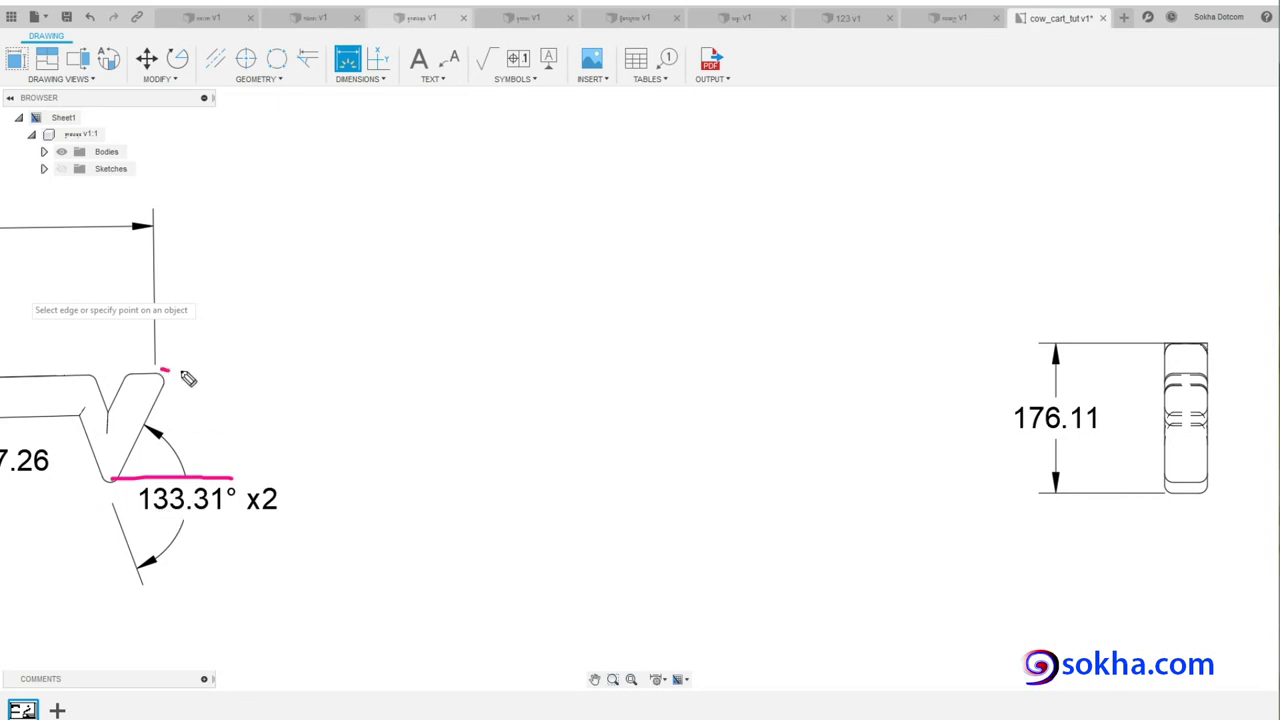
{"action": "left_click_drag", "start_coordinate": [161, 370], "coordinate": [277, 371]}
{"action": "mouse_move", "coordinate": [348, 260]}
{"action": "left_mouse_down"}
{"action": "mouse_move", "coordinate": [214, 371]}
{"action": "mouse_move", "coordinate": [239, 356]}
{"action": "left_mouse_up"}
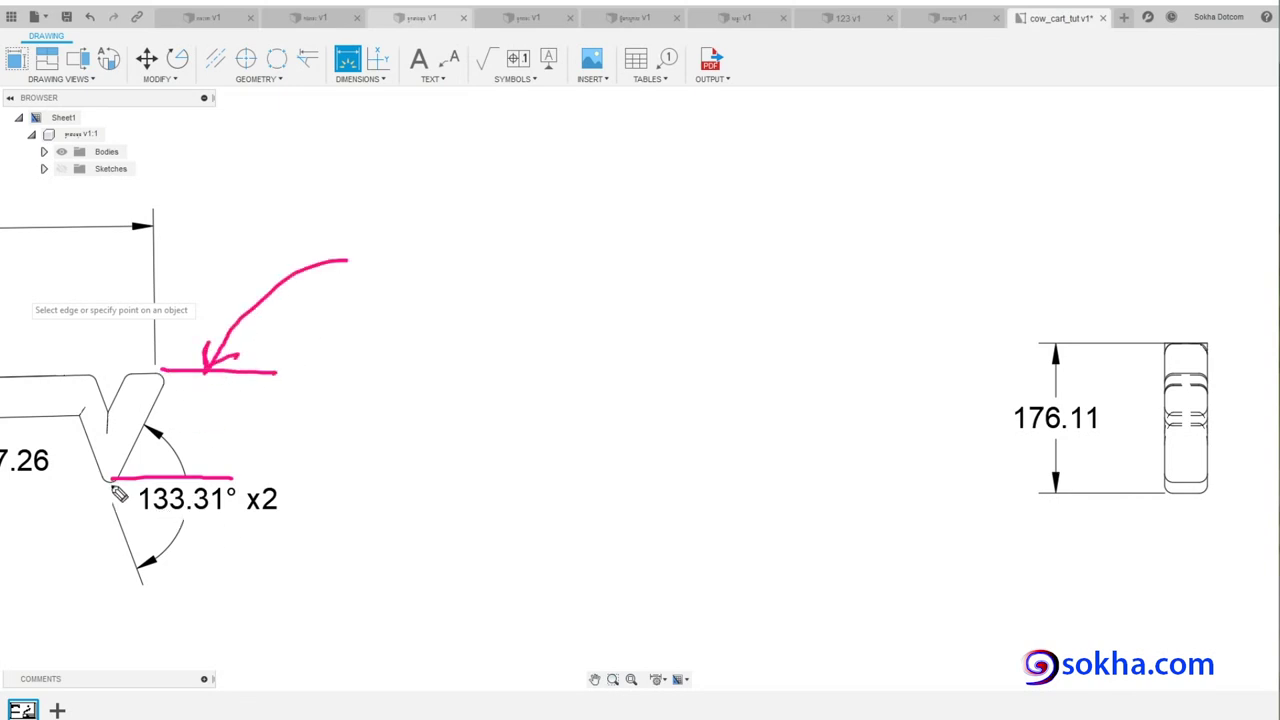
{"action": "left_click_drag", "start_coordinate": [112, 481], "coordinate": [215, 490]}
{"action": "left_click_drag", "start_coordinate": [157, 430], "coordinate": [184, 500]}
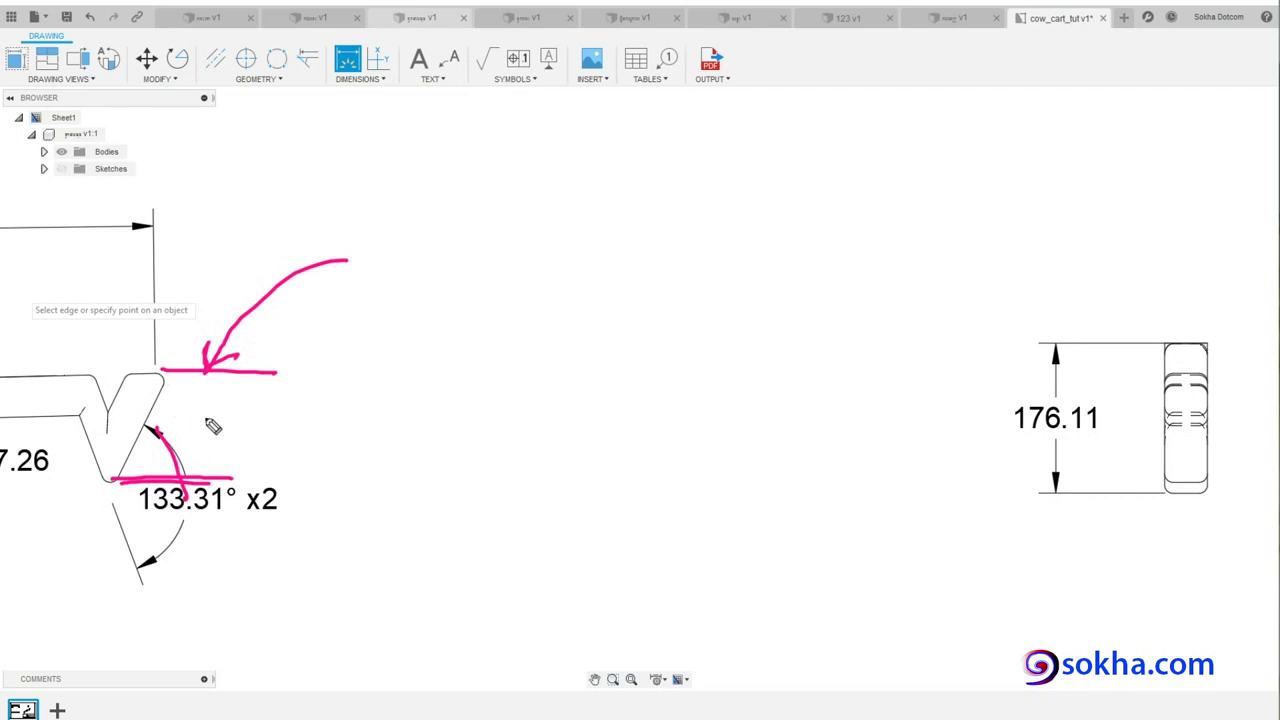
{"action": "key", "text": "Escape"}
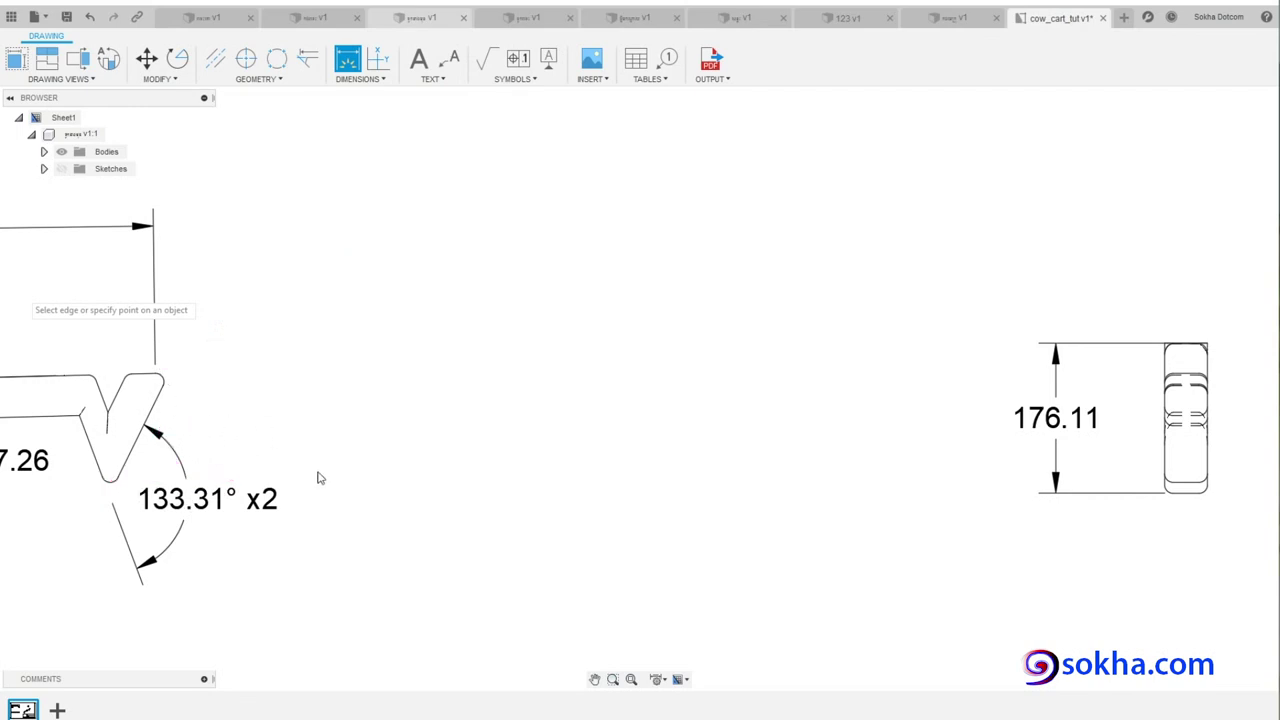
{"action": "scroll", "coordinate": [492, 437], "scroll_direction": "down", "scroll_amount": 2}
{"action": "scroll", "coordinate": [492, 437], "scroll_direction": "down", "scroll_amount": 2}
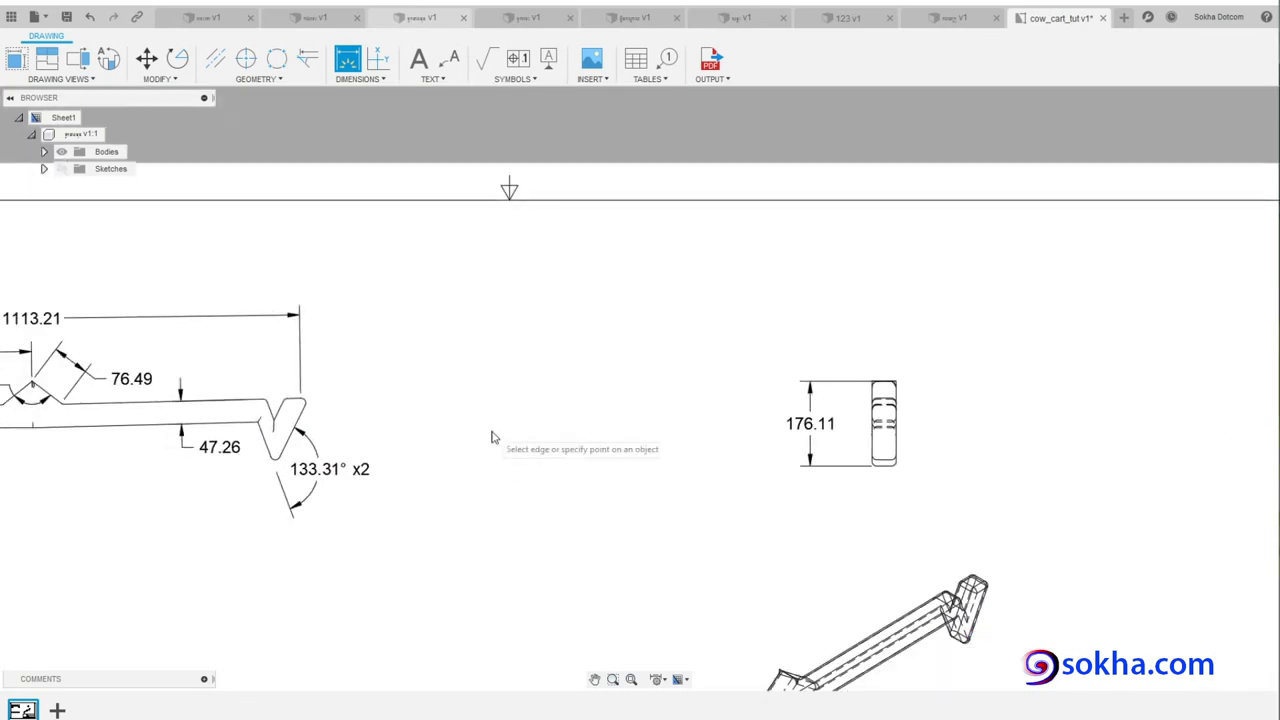
{"action": "scroll", "coordinate": [492, 437], "scroll_direction": "up", "scroll_amount": 1}
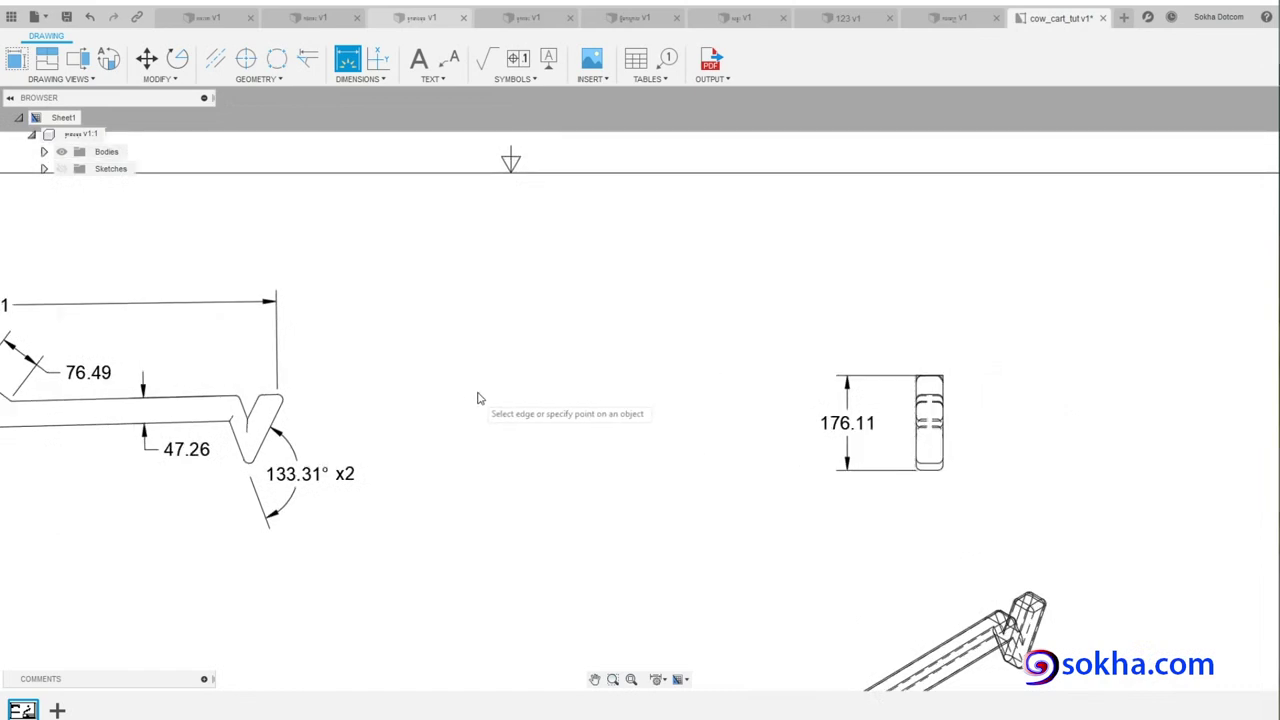
- Cancel the dimension command and pan to bring the full front view into view
{"action": "key", "text": "Escape"}
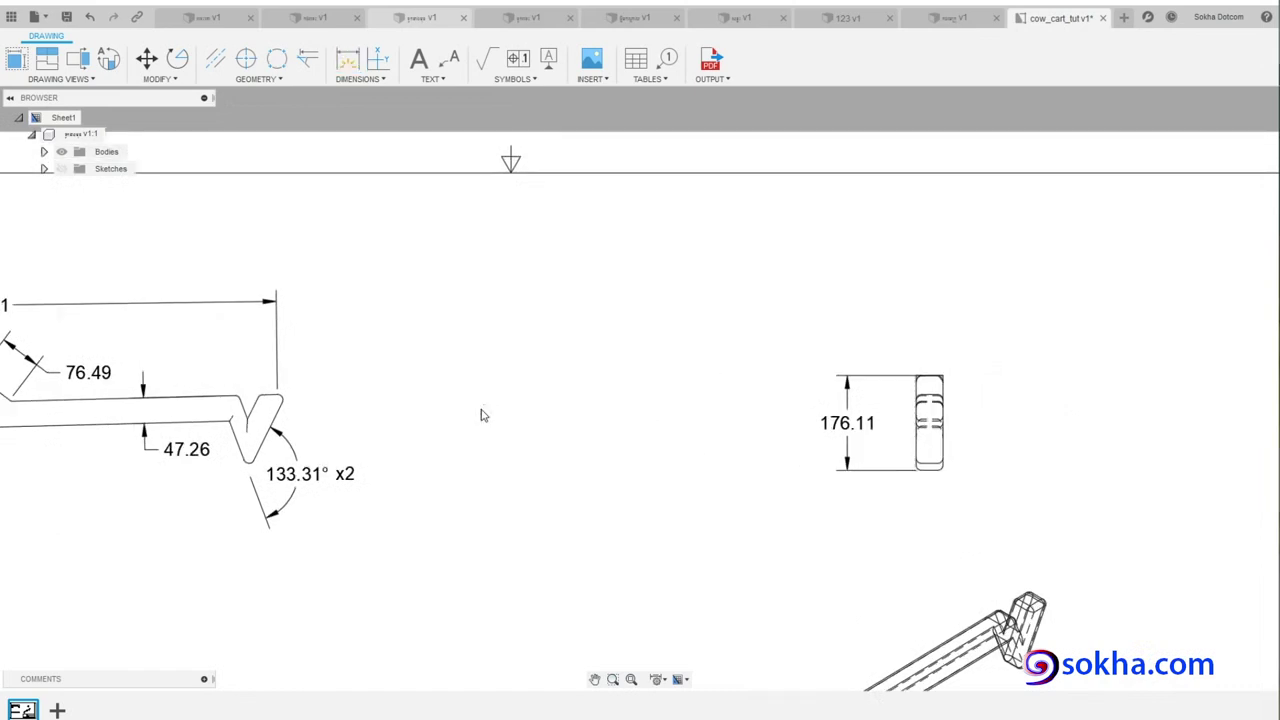
{"action": "middle_click_drag", "start_coordinate": [475, 443], "coordinate": [616, 413]}
{"action": "left_click", "coordinate": [362, 79]}
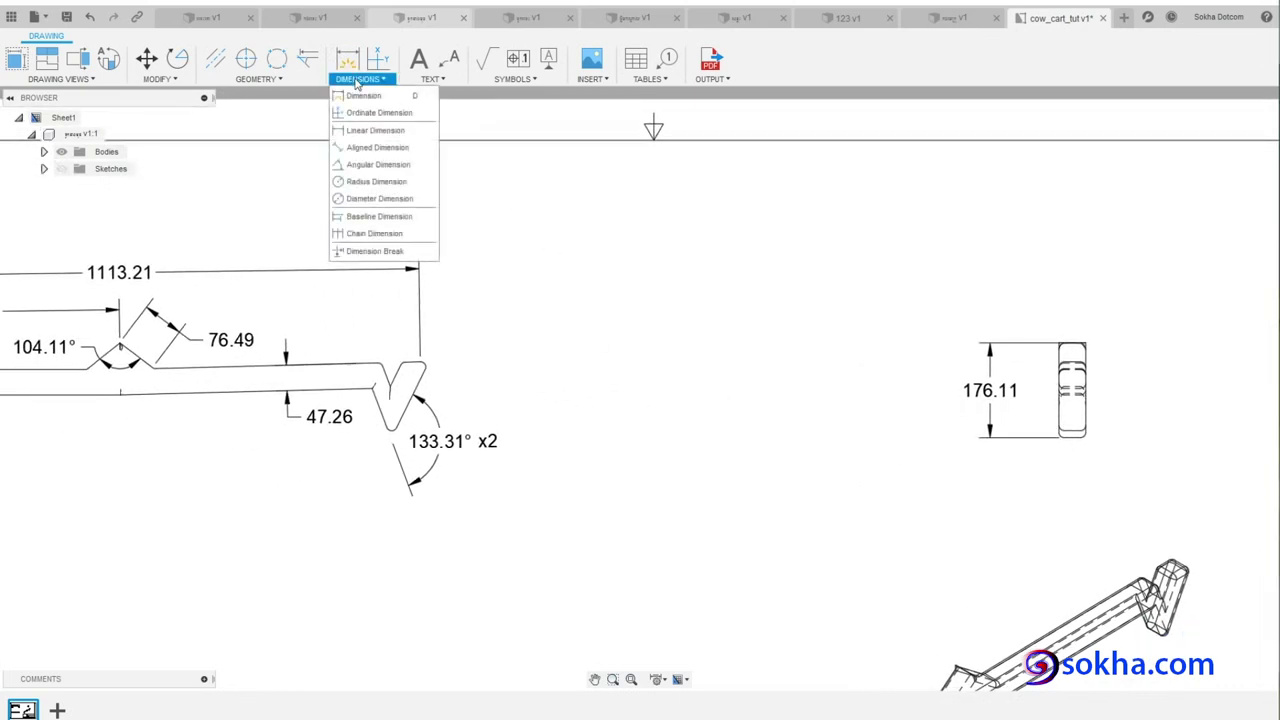
{"action": "left_click", "coordinate": [364, 96]}
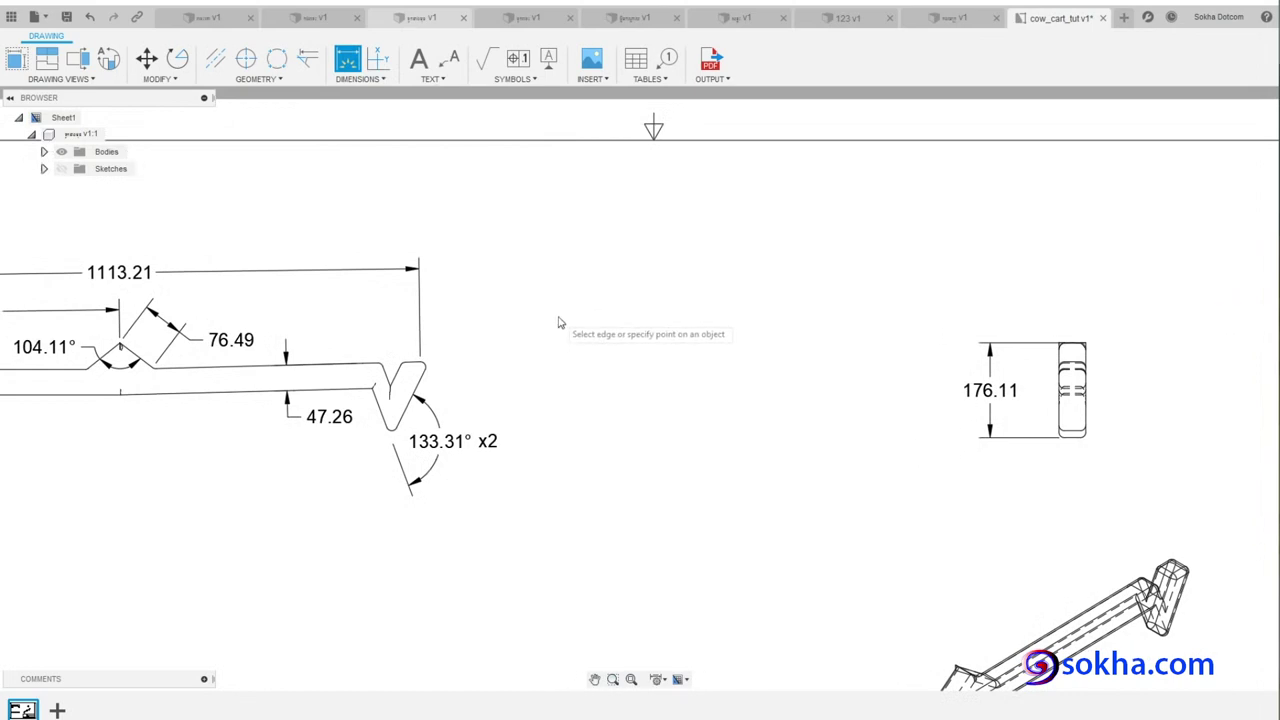
{"action": "key", "text": "Escape"}
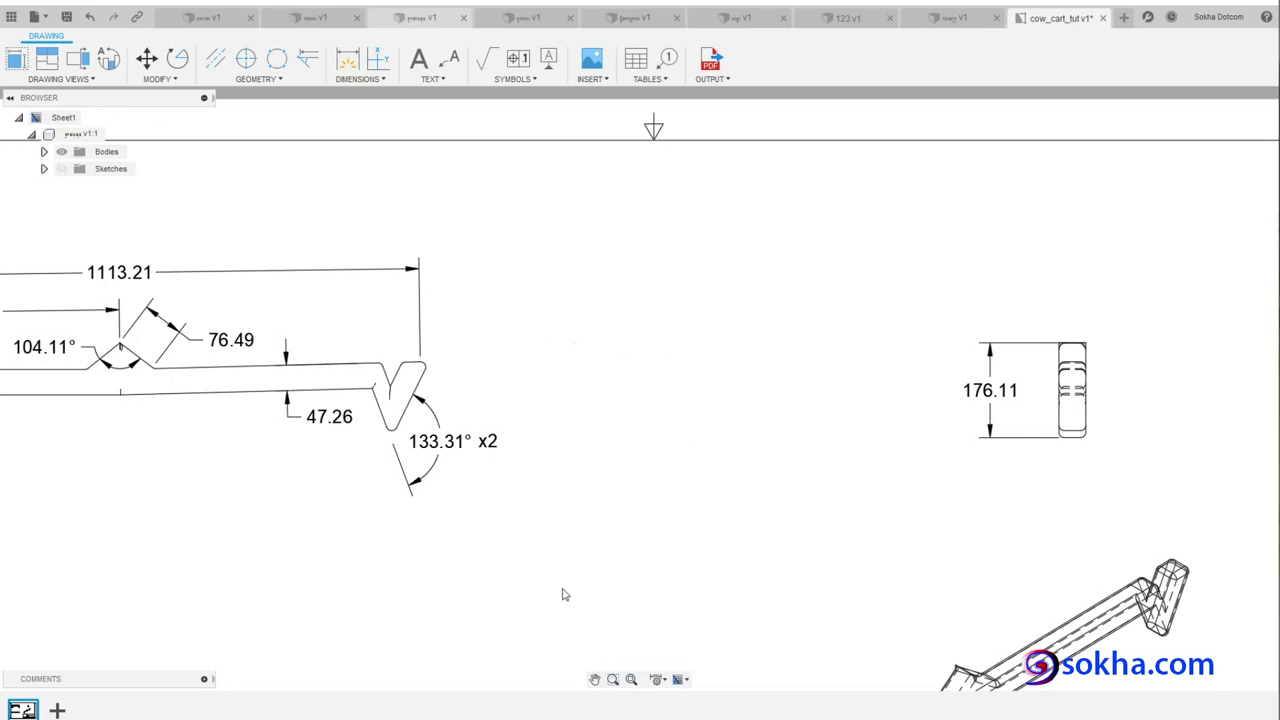
{"action": "mouse_move", "coordinate": [563, 595]}
{"action": "middle_mouse_down"}
{"action": "mouse_move", "coordinate": [585, 449]}
{"action": "mouse_move", "coordinate": [703, 453]}
{"action": "middle_mouse_up"}
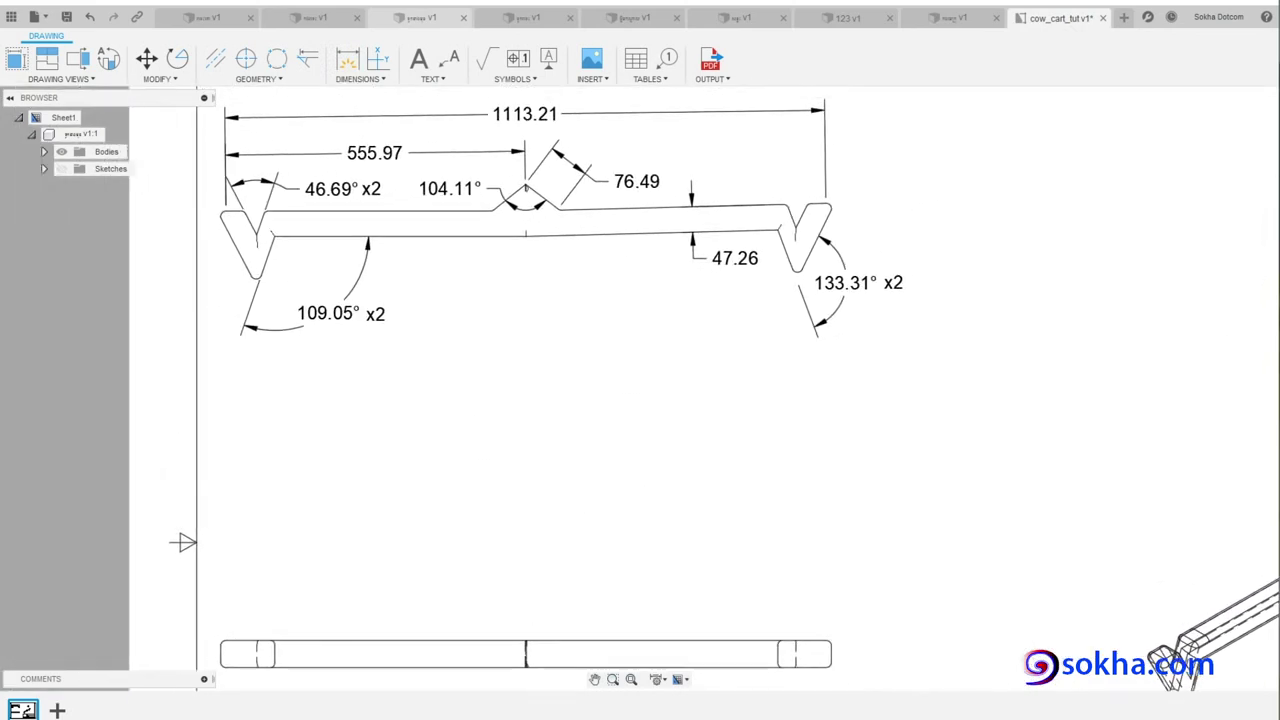
{"action": "middle_click_drag", "start_coordinate": [685, 373], "coordinate": [657, 463]}
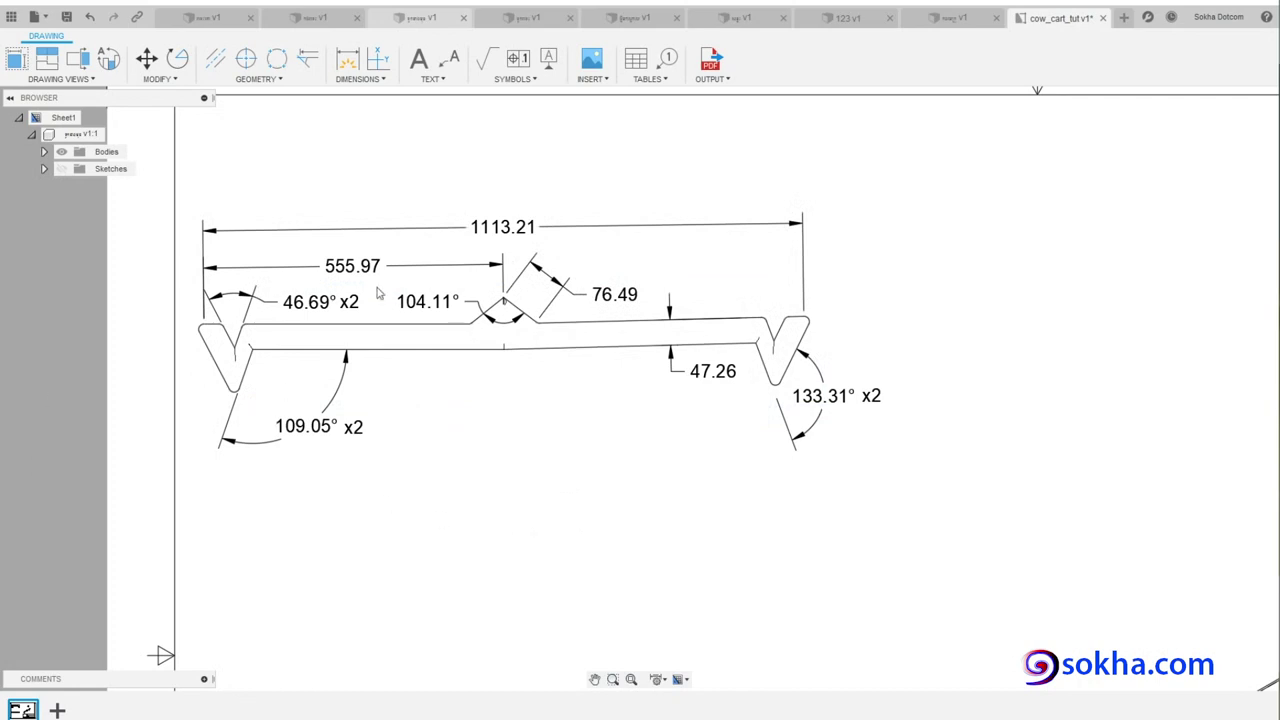
- Delete the 76.49 dimension from the beam's middle notch
{"action": "left_click", "coordinate": [605, 305]}
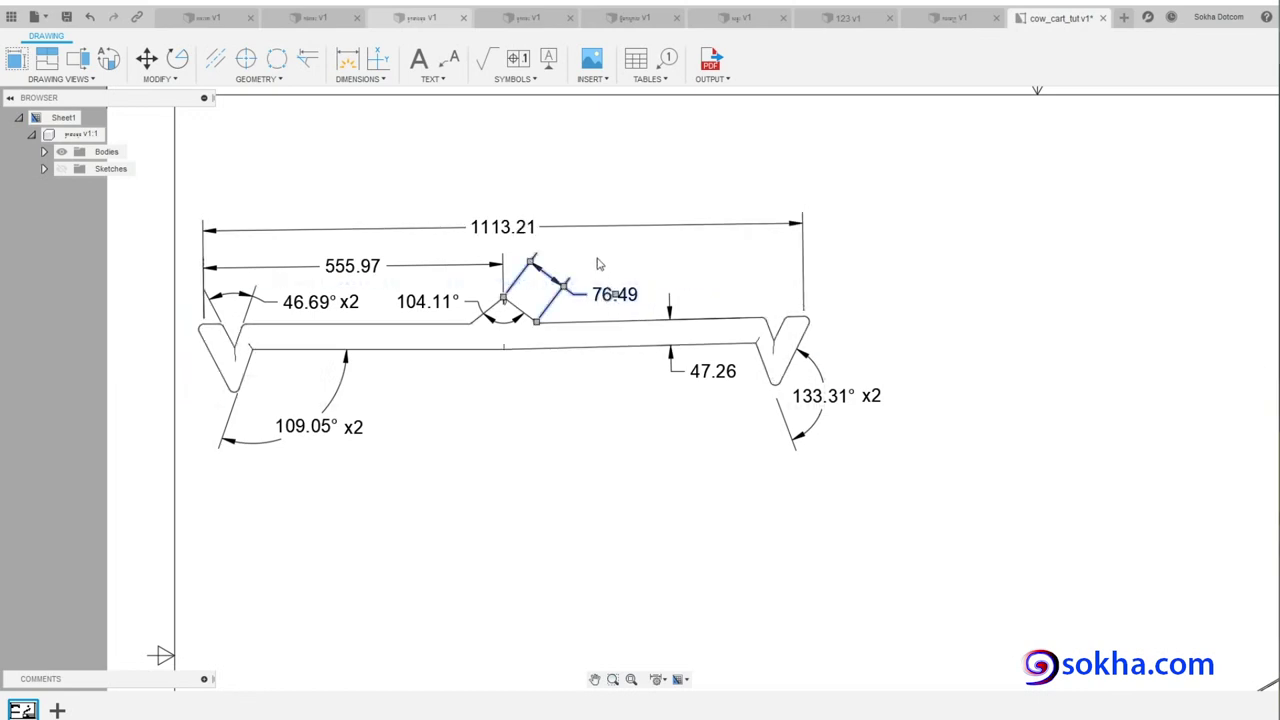
{"action": "key", "text": "Delete"}
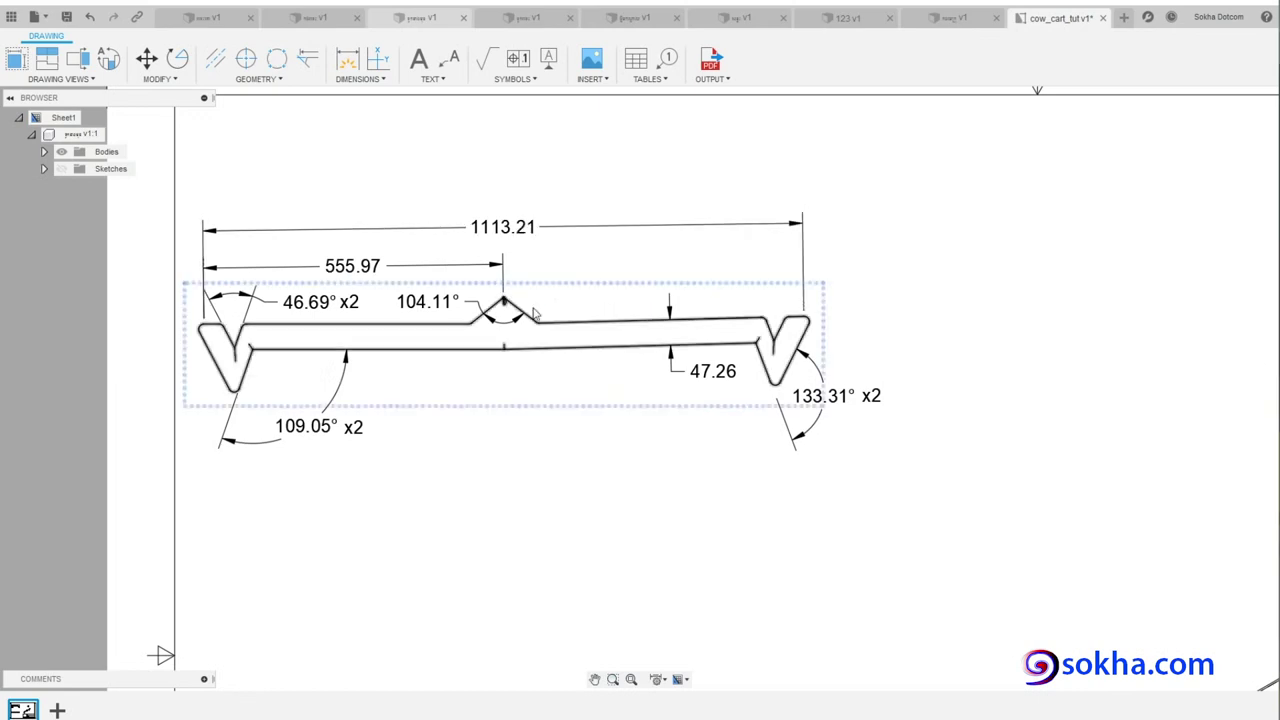
{"action": "scroll", "coordinate": [509, 318], "scroll_direction": "down", "scroll_amount": 1}
{"action": "scroll", "coordinate": [509, 318], "scroll_direction": "up", "scroll_amount": 2}
{"action": "scroll", "coordinate": [507, 318], "scroll_direction": "up", "scroll_amount": 3}
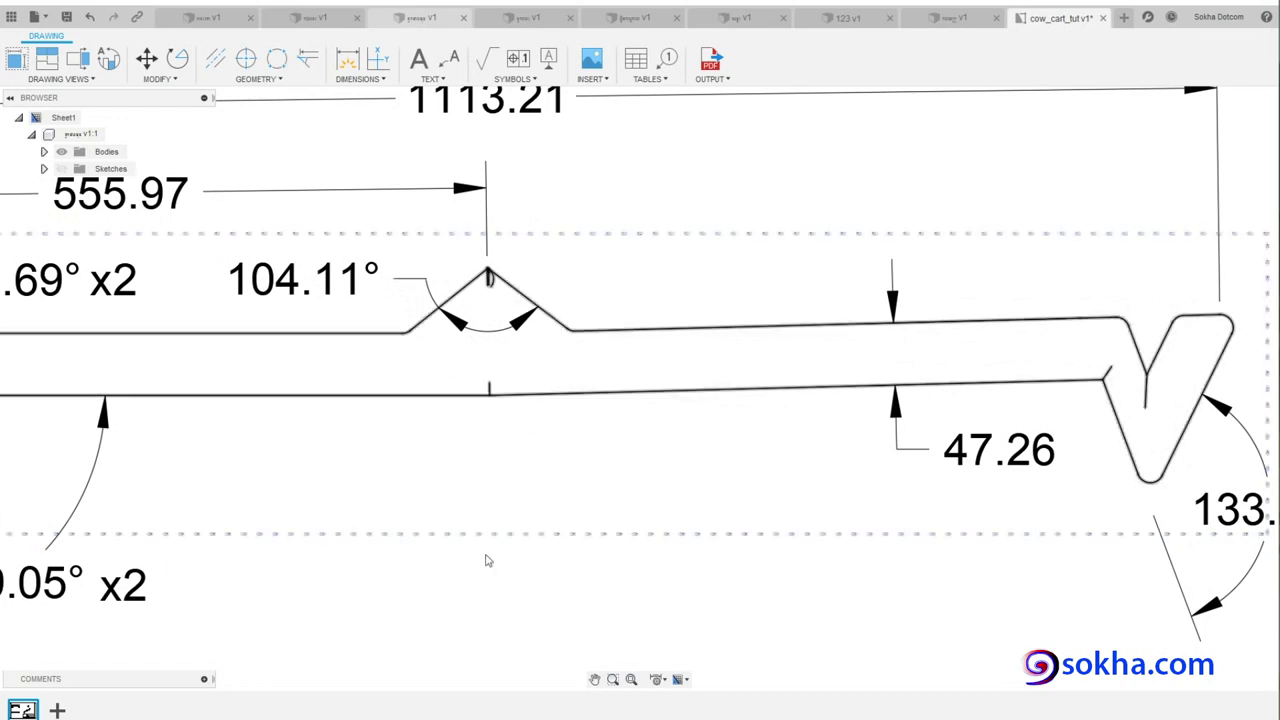
{"action": "scroll", "coordinate": [523, 471], "scroll_direction": "up", "scroll_amount": 2}
{"action": "scroll", "coordinate": [551, 449], "scroll_direction": "down", "scroll_amount": 5}
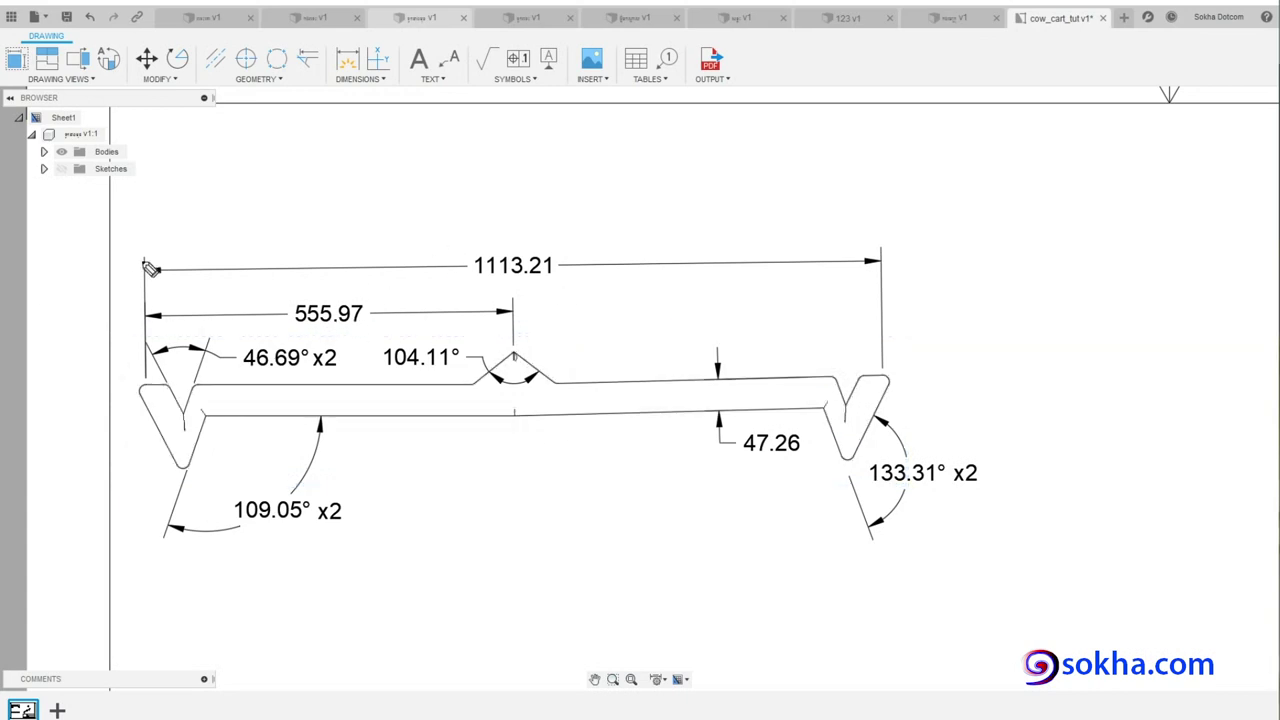
{"action": "left_click_drag", "start_coordinate": [472, 281], "coordinate": [551, 283]}
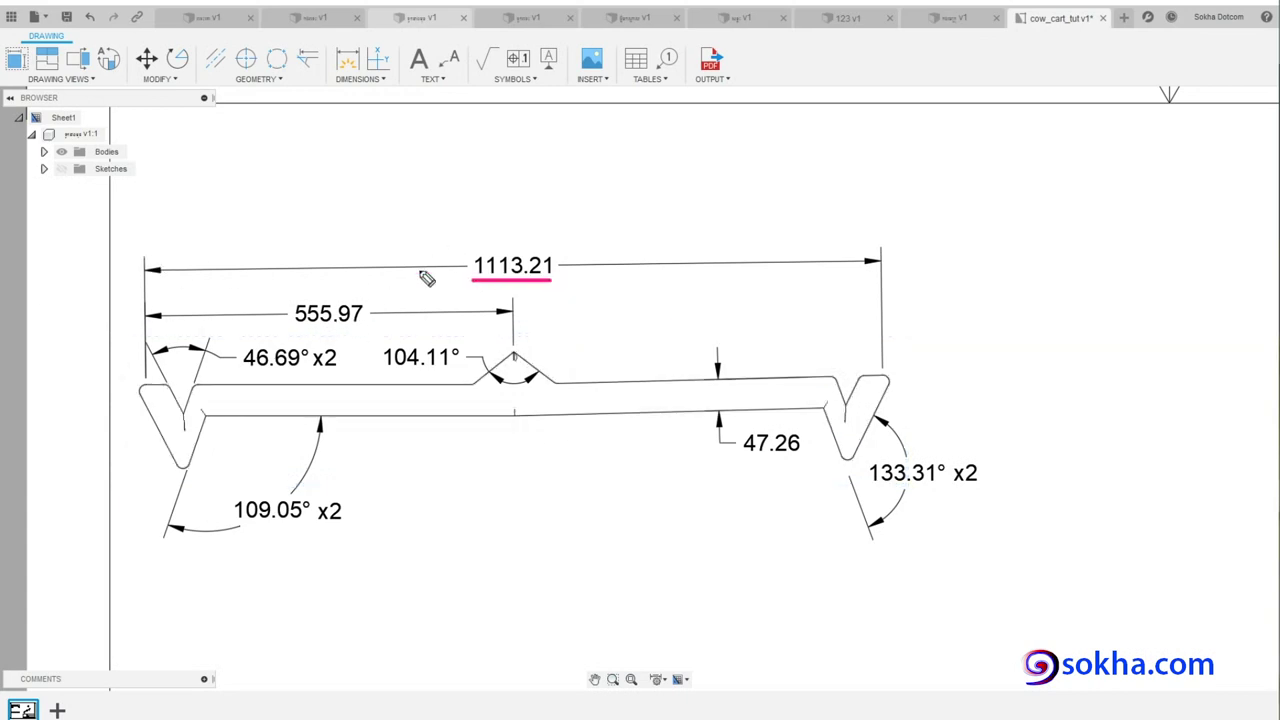
{"action": "left_click_drag", "start_coordinate": [150, 250], "coordinate": [146, 254]}
{"action": "left_click_drag", "start_coordinate": [878, 250], "coordinate": [880, 250]}
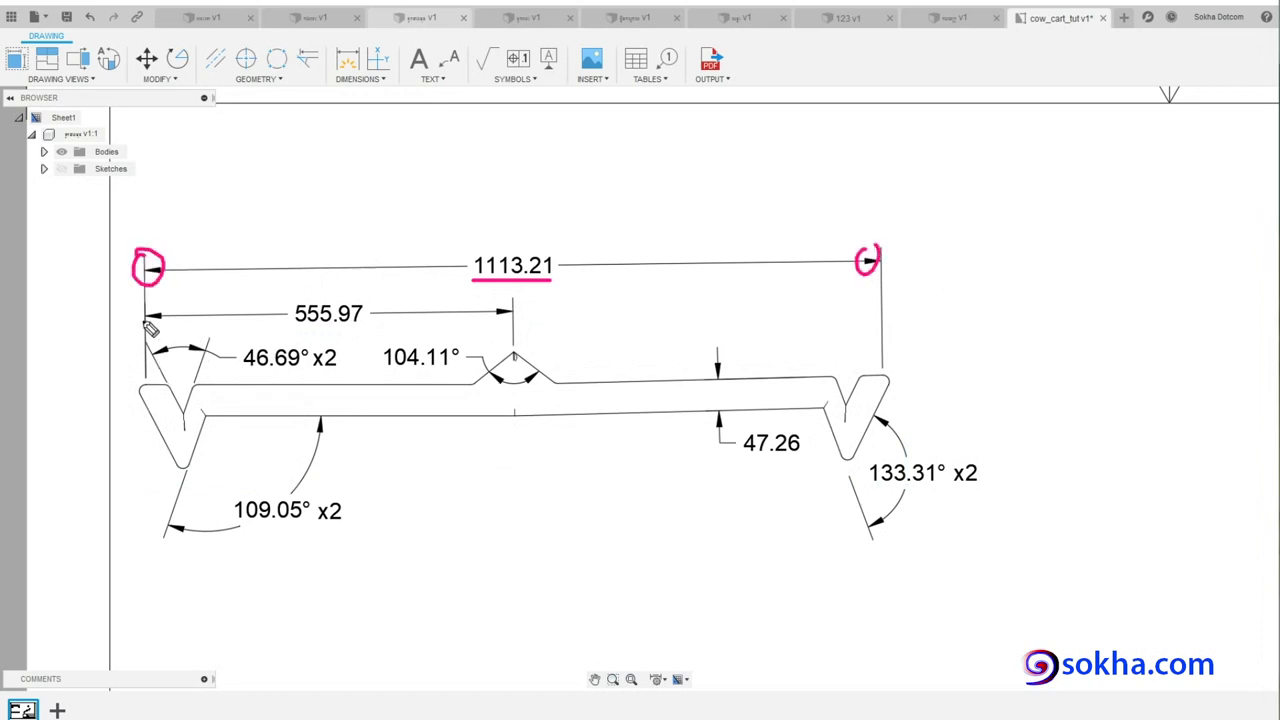
{"action": "mouse_move", "coordinate": [145, 302]}
{"action": "left_mouse_down"}
{"action": "mouse_move", "coordinate": [140, 350]}
{"action": "mouse_move", "coordinate": [144, 310]}
{"action": "left_mouse_up"}
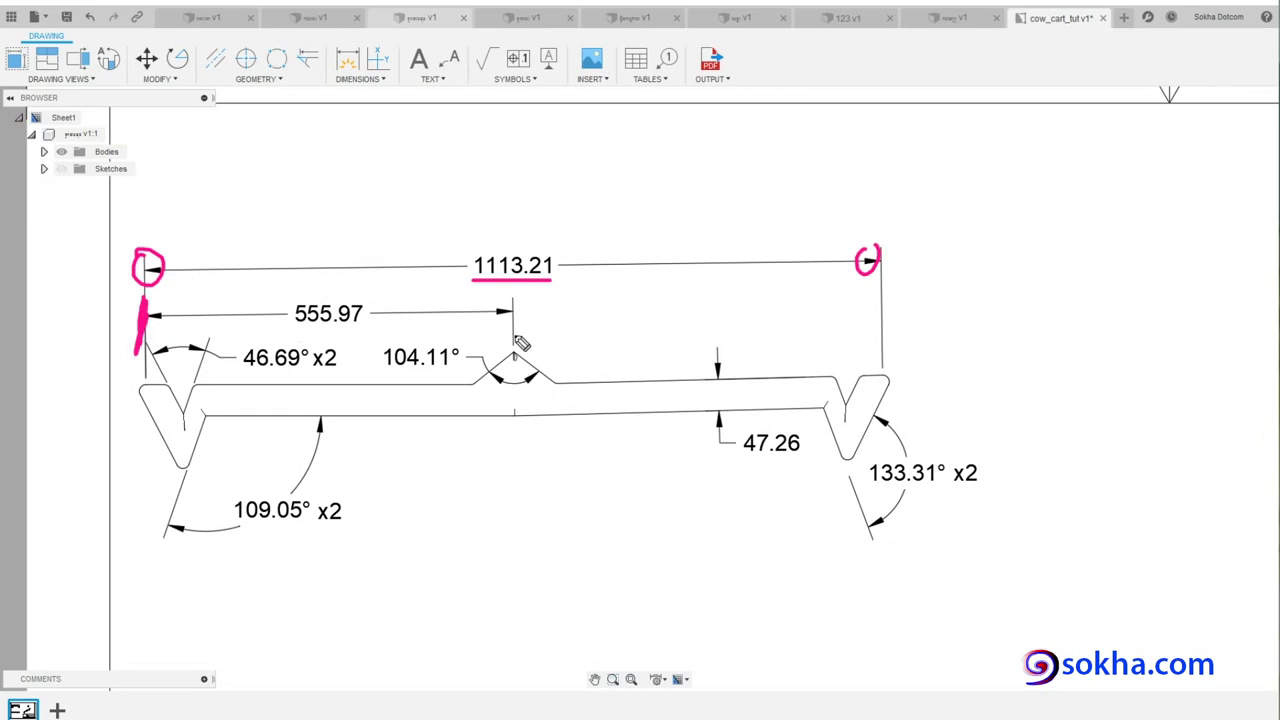
{"action": "left_click_drag", "start_coordinate": [510, 302], "coordinate": [509, 358]}
{"action": "left_click_drag", "start_coordinate": [284, 324], "coordinate": [363, 318]}
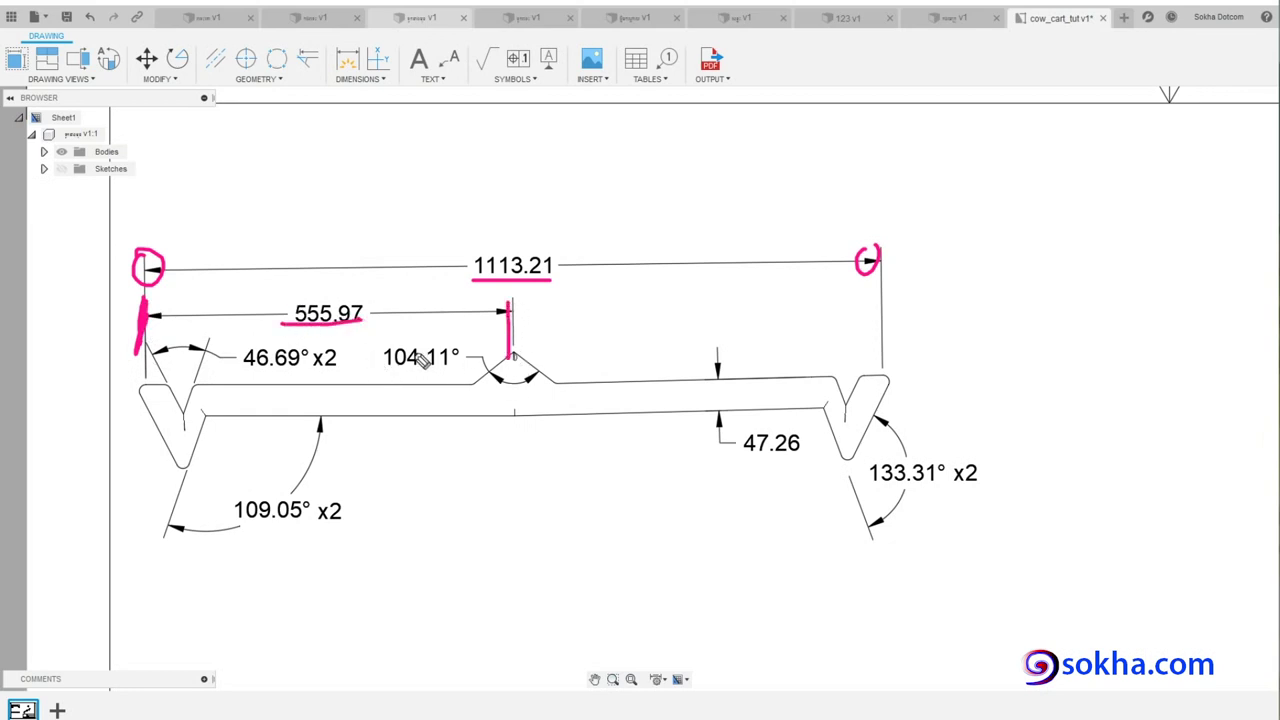
{"action": "mouse_move", "coordinate": [518, 308]}
{"action": "left_mouse_down"}
{"action": "mouse_move", "coordinate": [878, 304]}
{"action": "mouse_move", "coordinate": [825, 314]}
{"action": "left_mouse_up"}
{"action": "left_click_drag", "start_coordinate": [518, 226], "coordinate": [531, 229]}
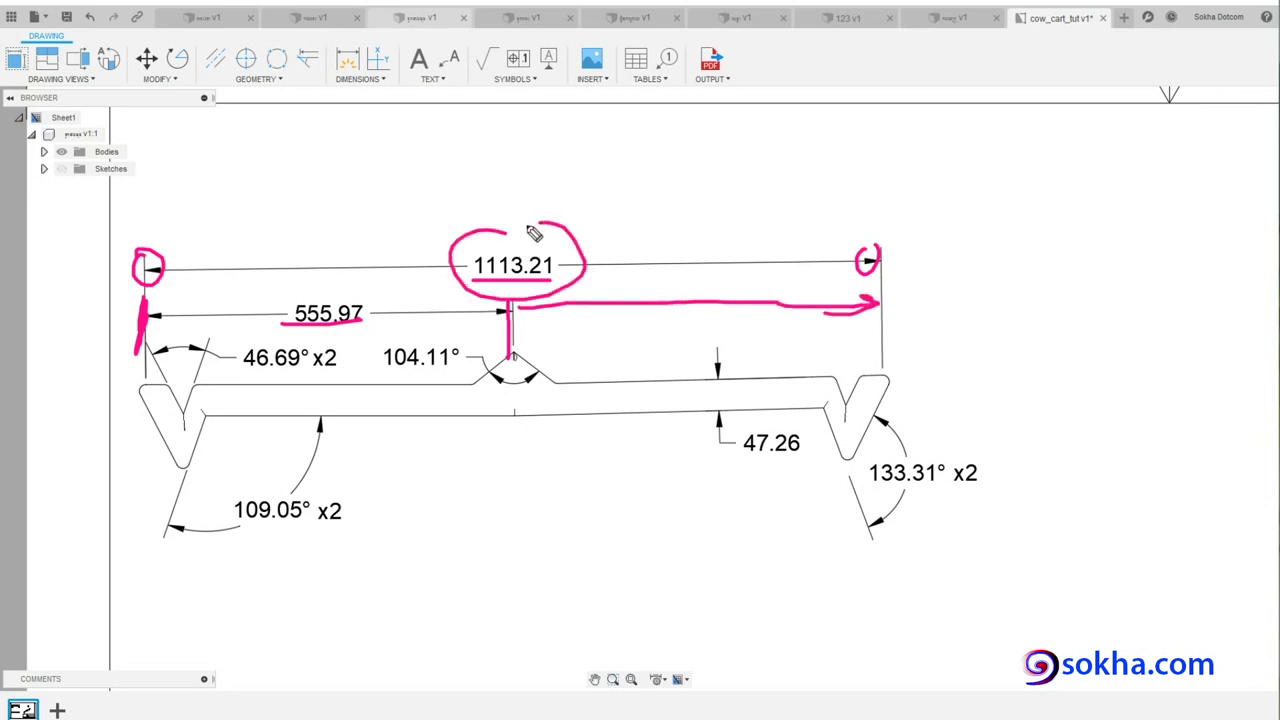
{"action": "left_click_drag", "start_coordinate": [286, 296], "coordinate": [360, 312]}
{"action": "mouse_move", "coordinate": [520, 310]}
{"action": "left_mouse_down"}
{"action": "mouse_move", "coordinate": [880, 306]}
{"action": "mouse_move", "coordinate": [578, 310]}
{"action": "mouse_move", "coordinate": [855, 309]}
{"action": "left_mouse_up"}
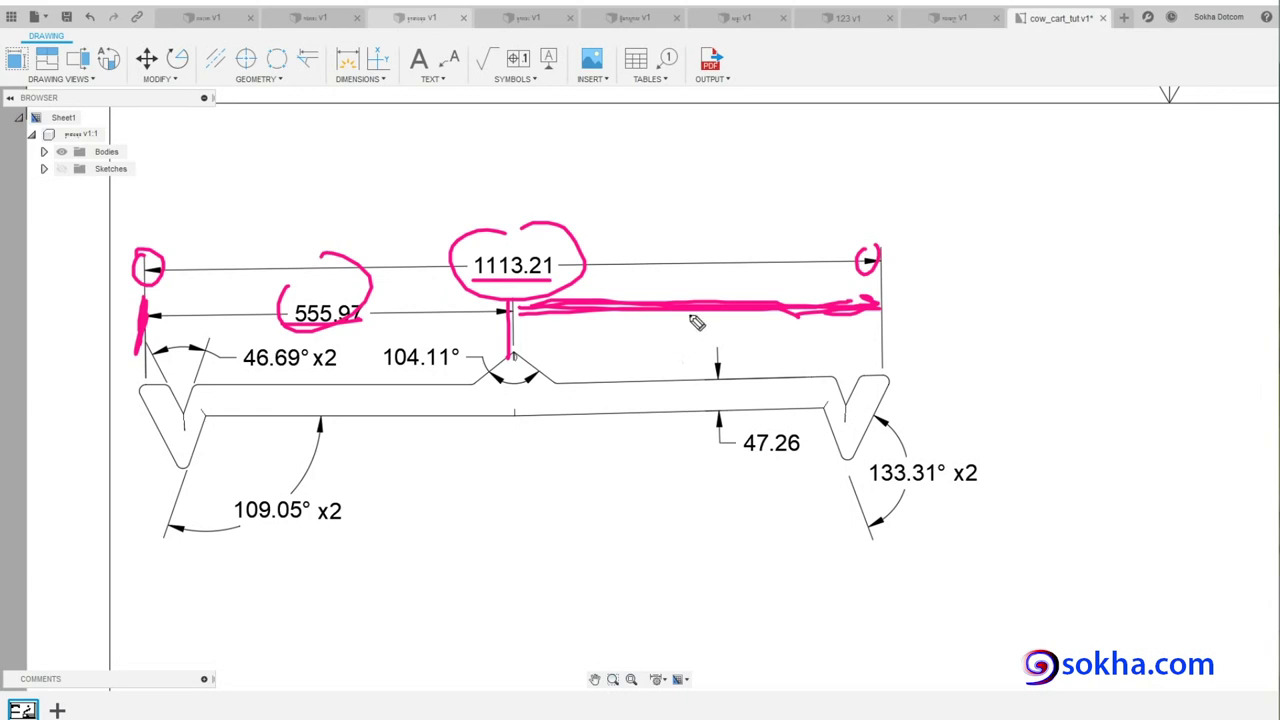
{"action": "mouse_move", "coordinate": [503, 217]}
{"action": "left_mouse_down"}
{"action": "mouse_move", "coordinate": [499, 204]}
{"action": "mouse_move", "coordinate": [468, 202]}
{"action": "mouse_move", "coordinate": [527, 283]}
{"action": "left_mouse_up"}
{"action": "left_click_drag", "start_coordinate": [293, 298], "coordinate": [318, 264]}
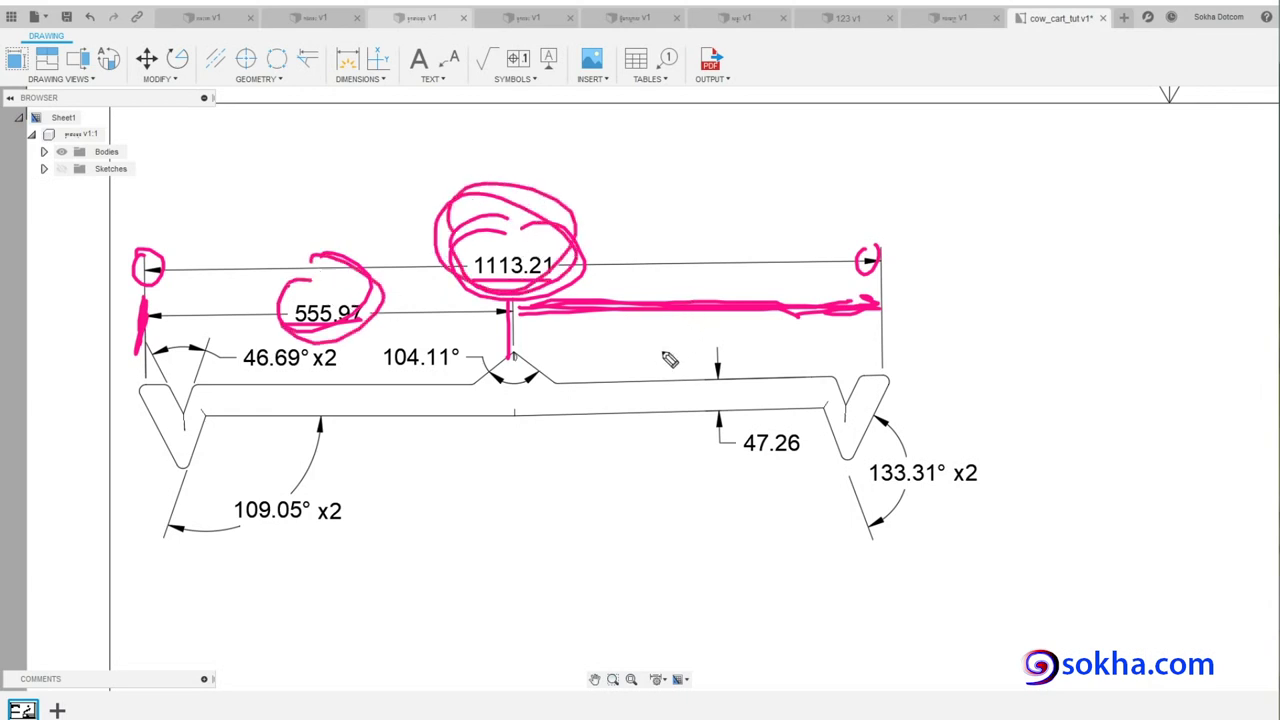
{"action": "mouse_move", "coordinate": [552, 324]}
{"action": "left_mouse_down"}
{"action": "mouse_move", "coordinate": [666, 329]}
{"action": "mouse_move", "coordinate": [627, 340]}
{"action": "left_mouse_up"}
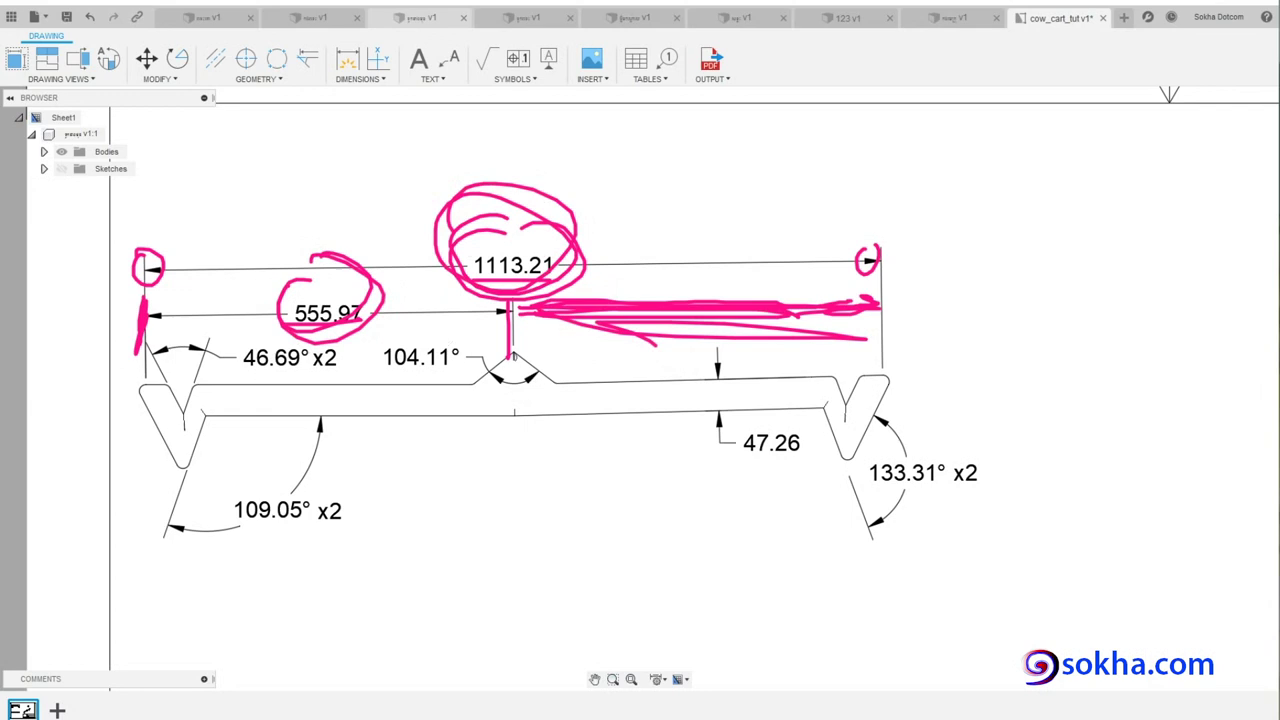
{"action": "key", "text": "Escape"}
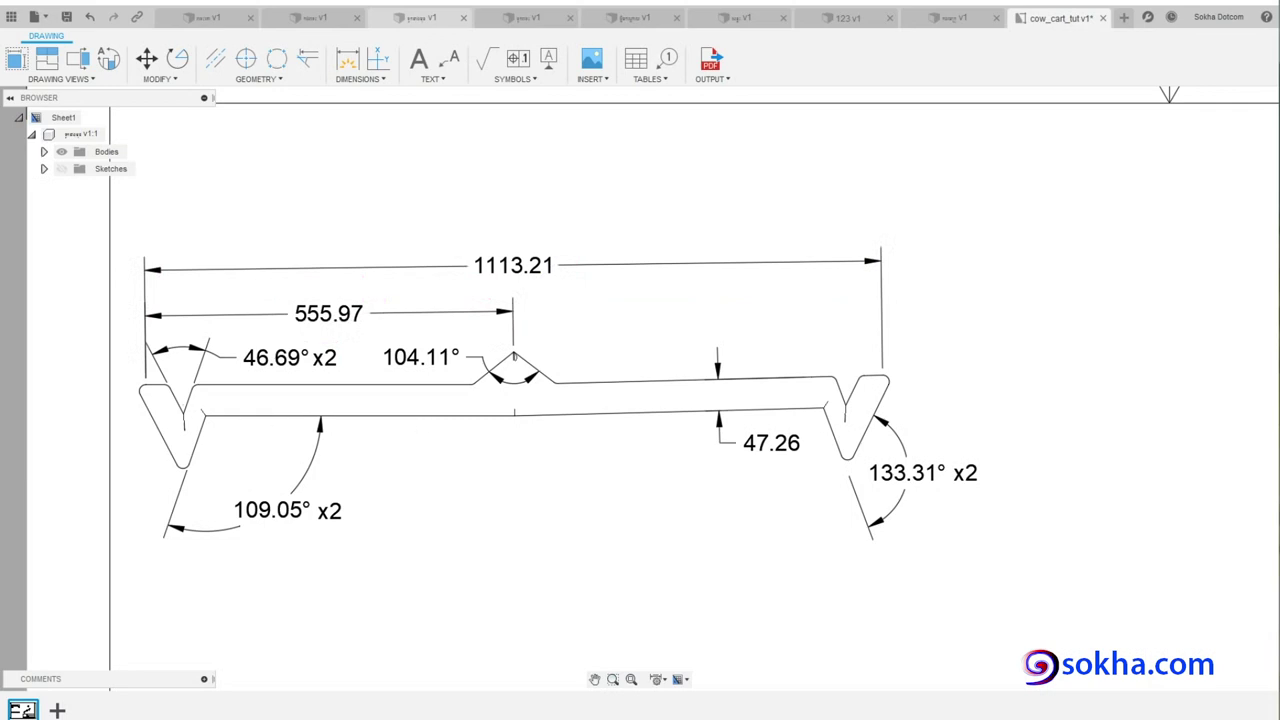
{"action": "left_click", "coordinate": [443, 20]}
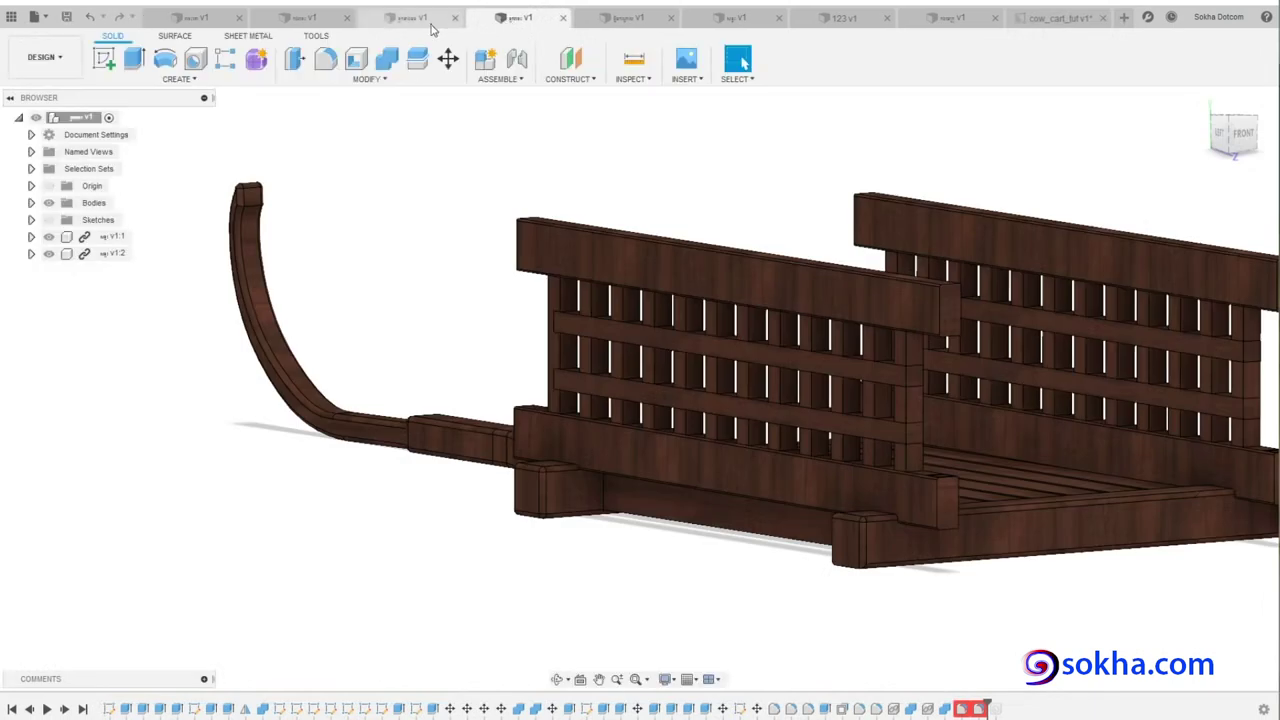
{"action": "scroll", "coordinate": [380, 517], "scroll_direction": "up", "scroll_amount": 3}
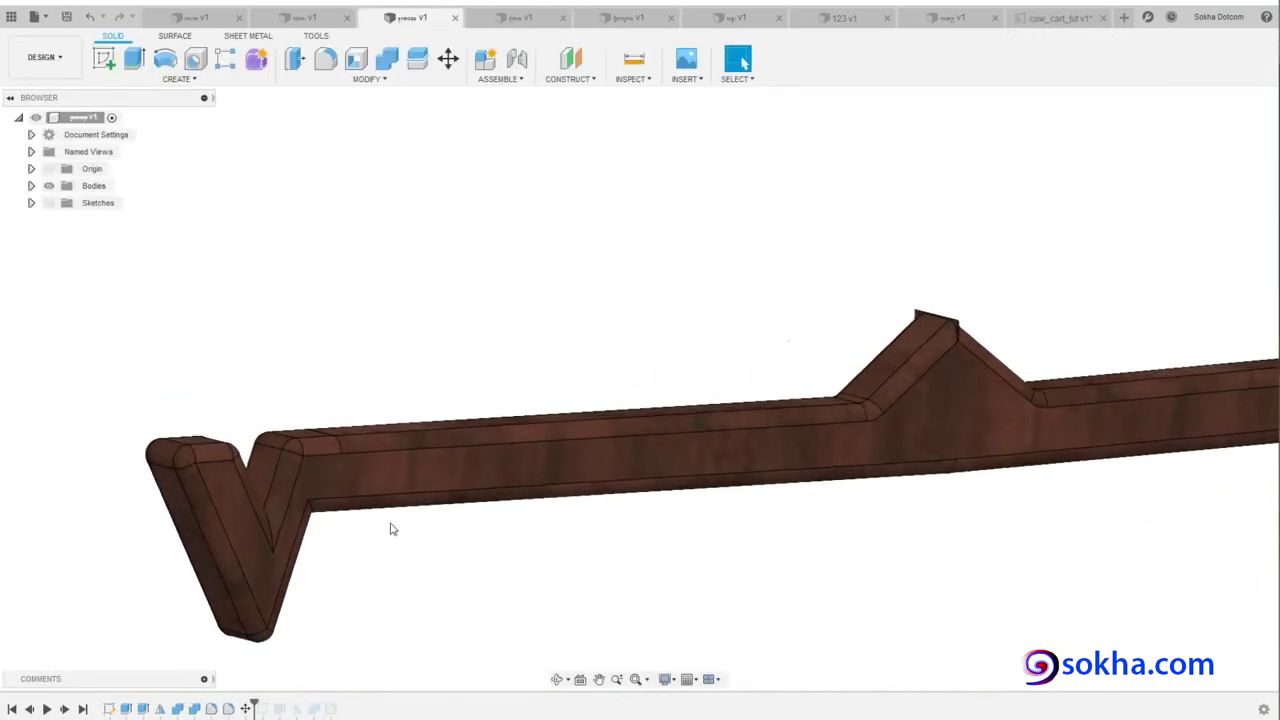
{"action": "scroll", "coordinate": [391, 528], "scroll_direction": "up", "scroll_amount": 3}
{"action": "middle_click_drag", "start_coordinate": [485, 597], "coordinate": [432, 598], "text": "shift"}
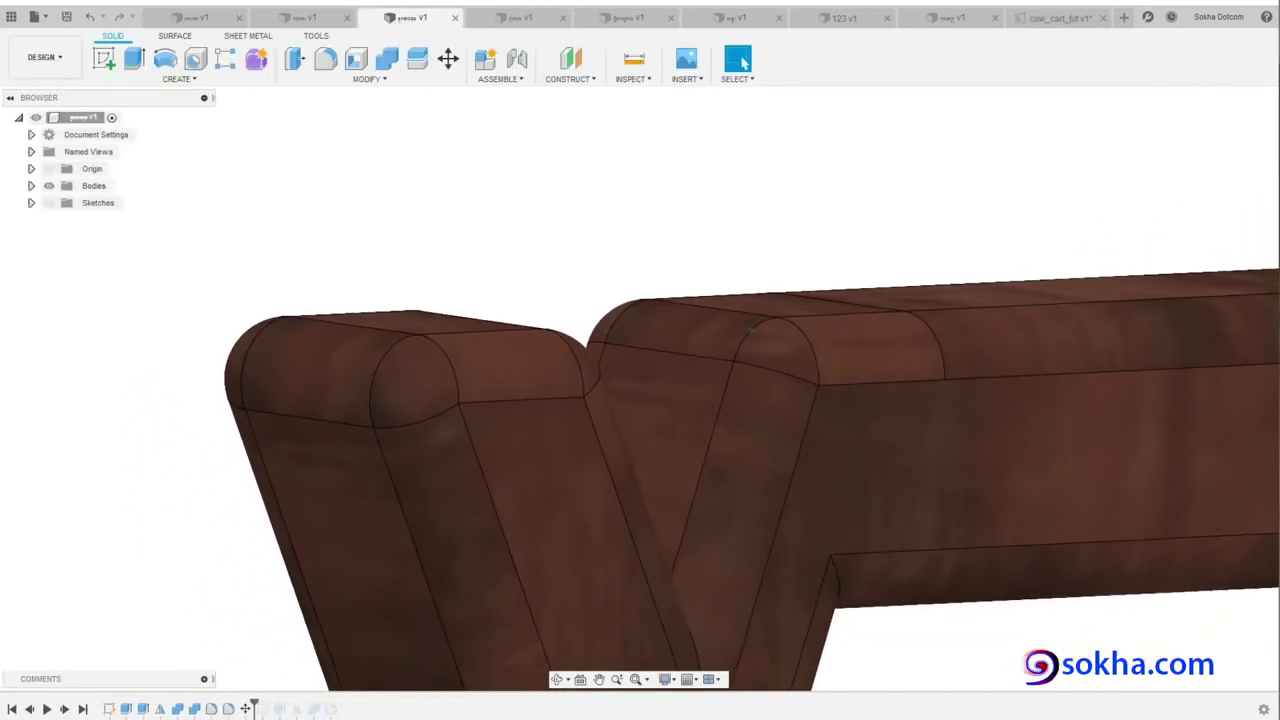
{"action": "mouse_move", "coordinate": [410, 337]}
{"action": "left_mouse_down"}
{"action": "mouse_move", "coordinate": [571, 349]}
{"action": "mouse_move", "coordinate": [465, 312]}
{"action": "left_mouse_up"}
{"action": "mouse_move", "coordinate": [775, 322]}
{"action": "left_mouse_down"}
{"action": "mouse_move", "coordinate": [829, 331]}
{"action": "mouse_move", "coordinate": [800, 316]}
{"action": "left_mouse_up"}
{"action": "left_click_drag", "start_coordinate": [407, 418], "coordinate": [481, 591]}
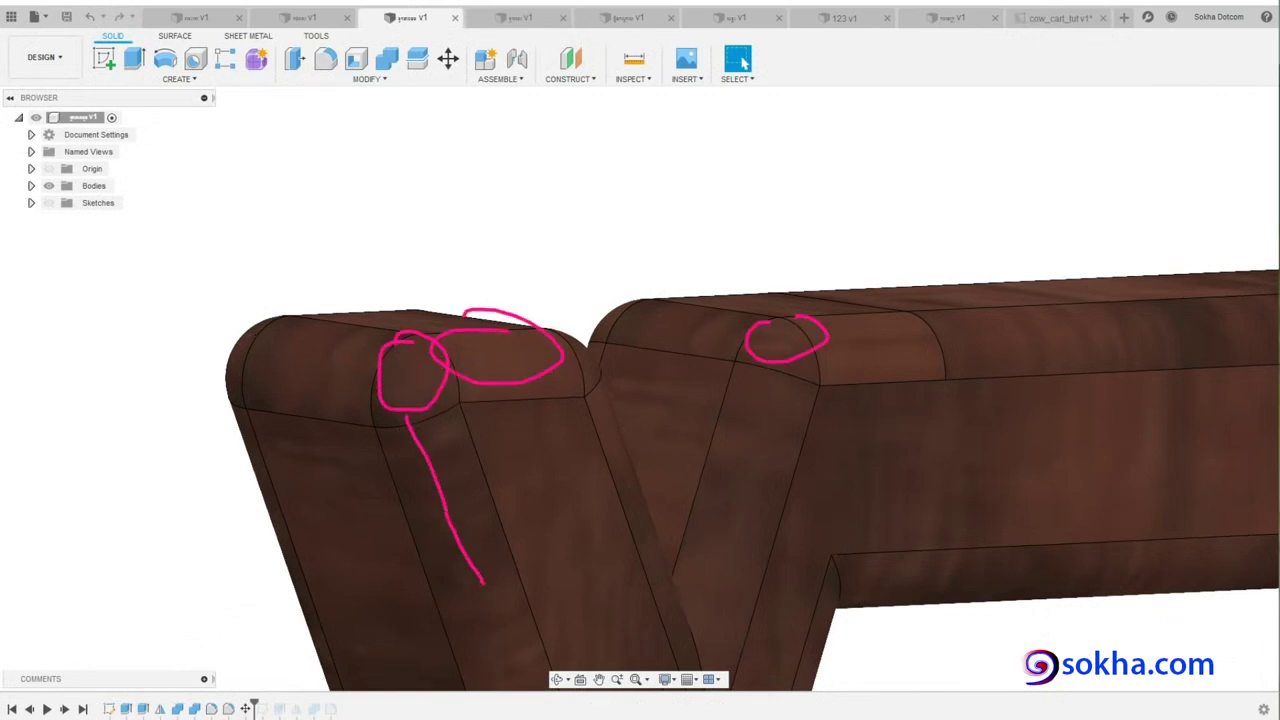
{"action": "key", "text": "Escape"}
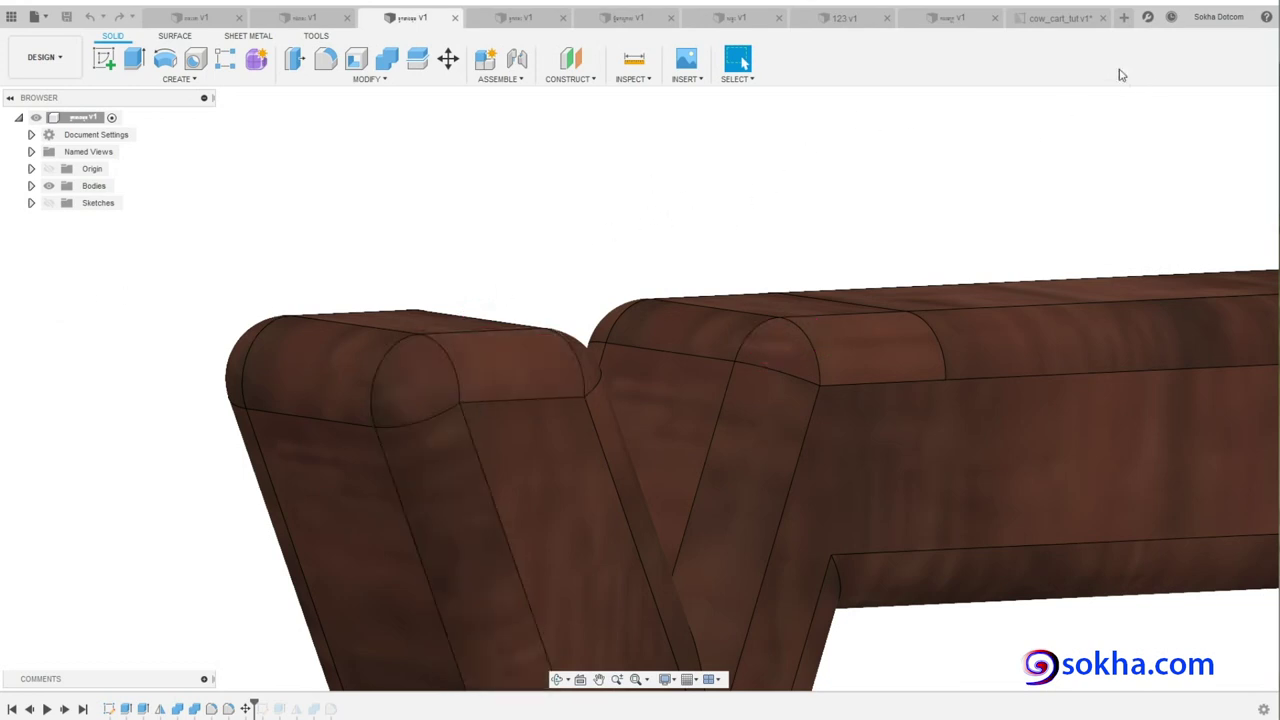
{"action": "left_click", "coordinate": [1058, 18]}
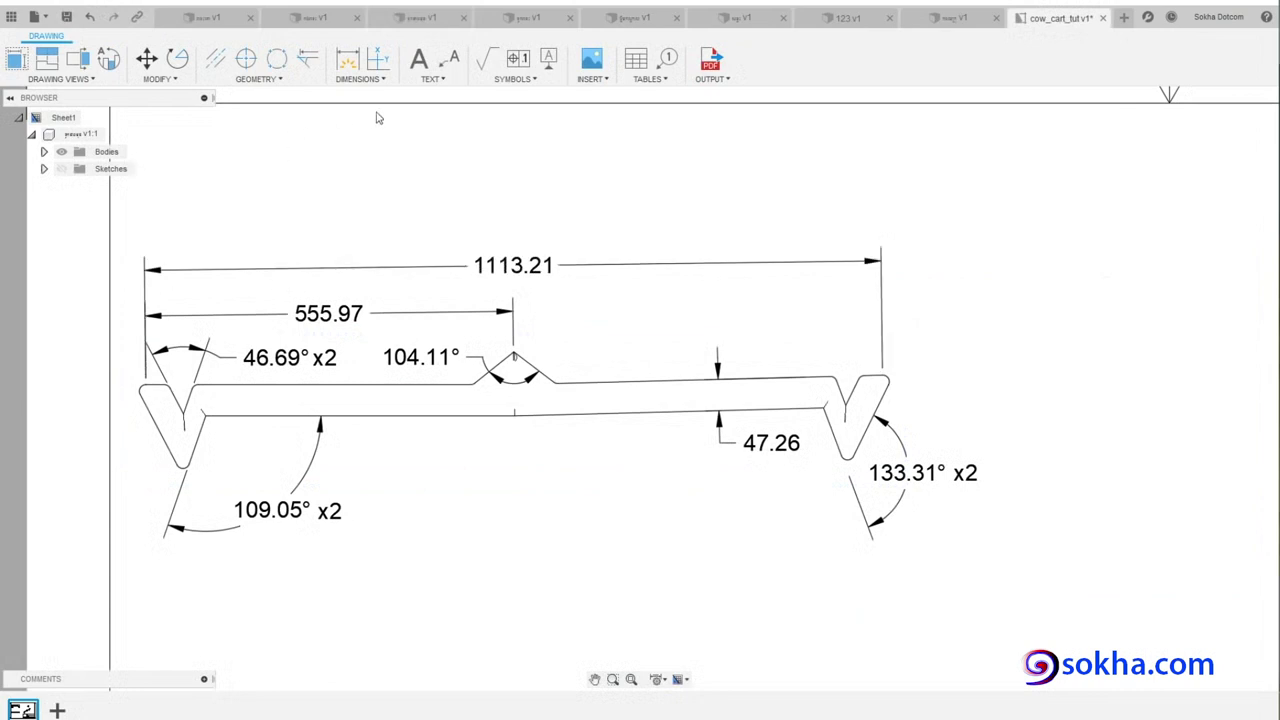
- Label the rounded top corner of the beam's right V-notch with an R10 radius dimension
{"action": "left_click", "coordinate": [362, 80]}
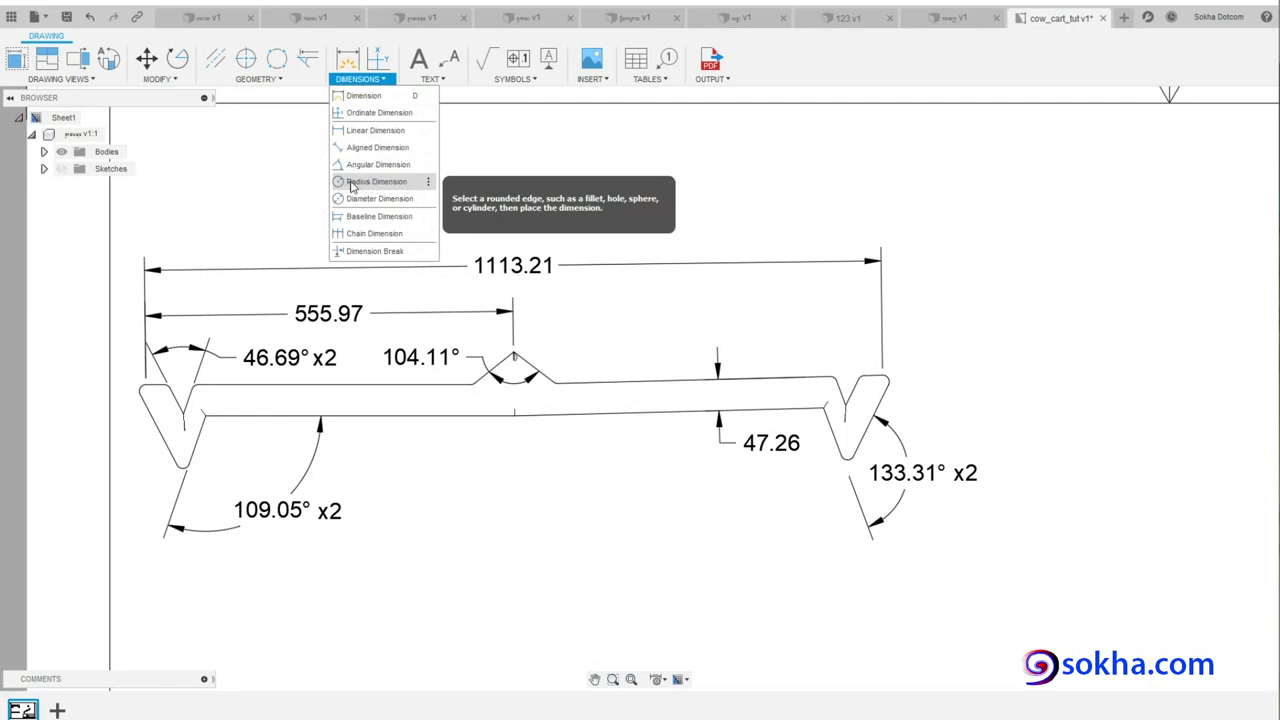
{"action": "left_click", "coordinate": [370, 183]}
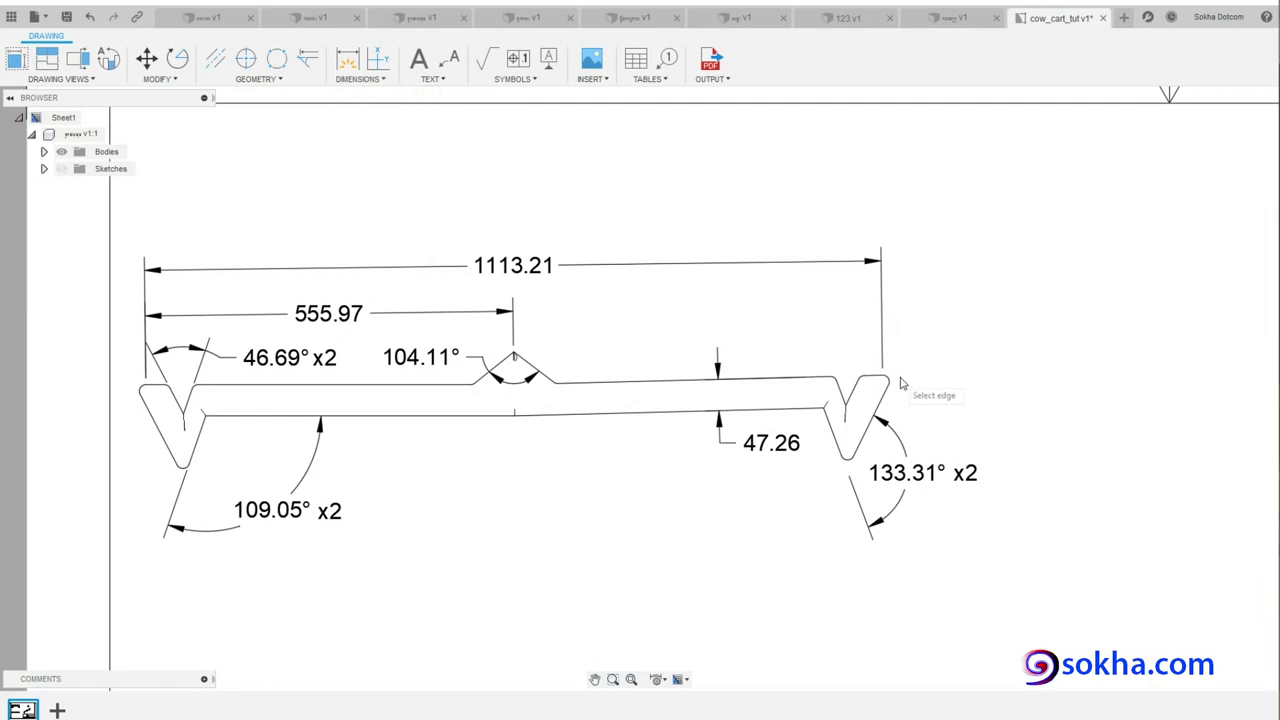
{"action": "scroll", "coordinate": [907, 370], "scroll_direction": "down", "scroll_amount": 2}
{"action": "scroll", "coordinate": [907, 370], "scroll_direction": "up", "scroll_amount": 3}
{"action": "scroll", "coordinate": [908, 372], "scroll_direction": "up", "scroll_amount": 2}
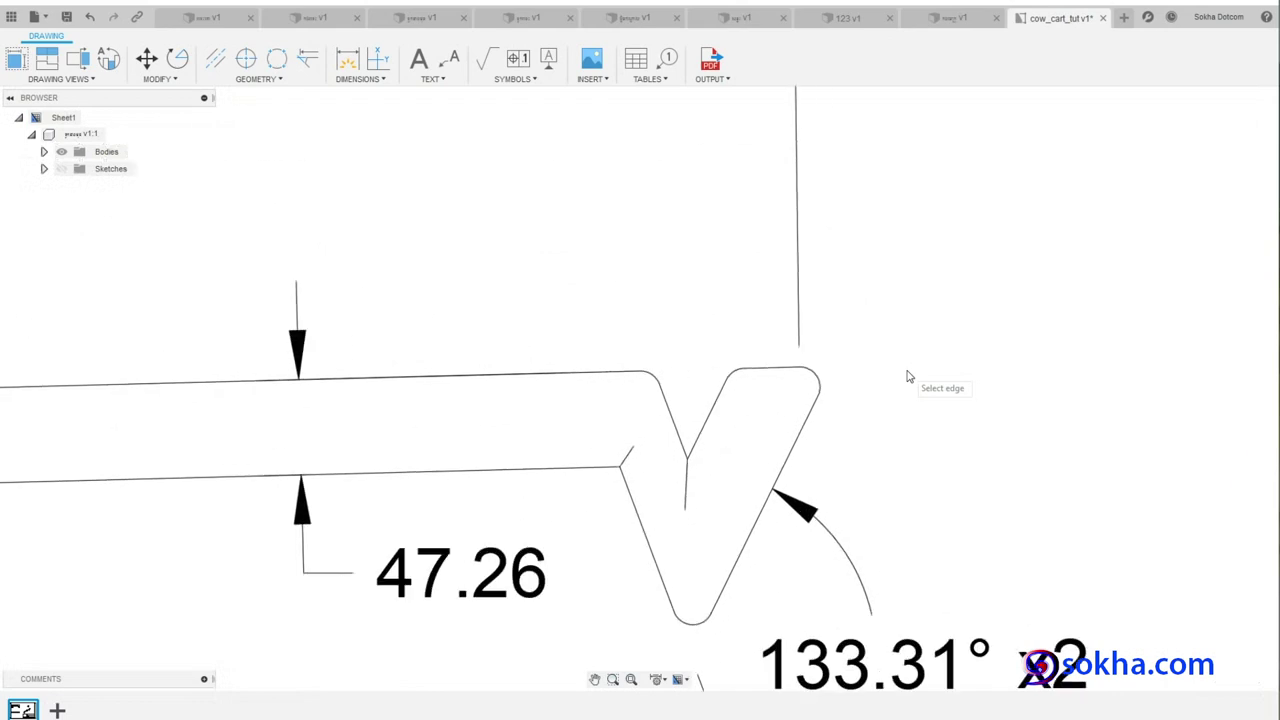
{"action": "scroll", "coordinate": [925, 372], "scroll_direction": "up", "scroll_amount": 2}
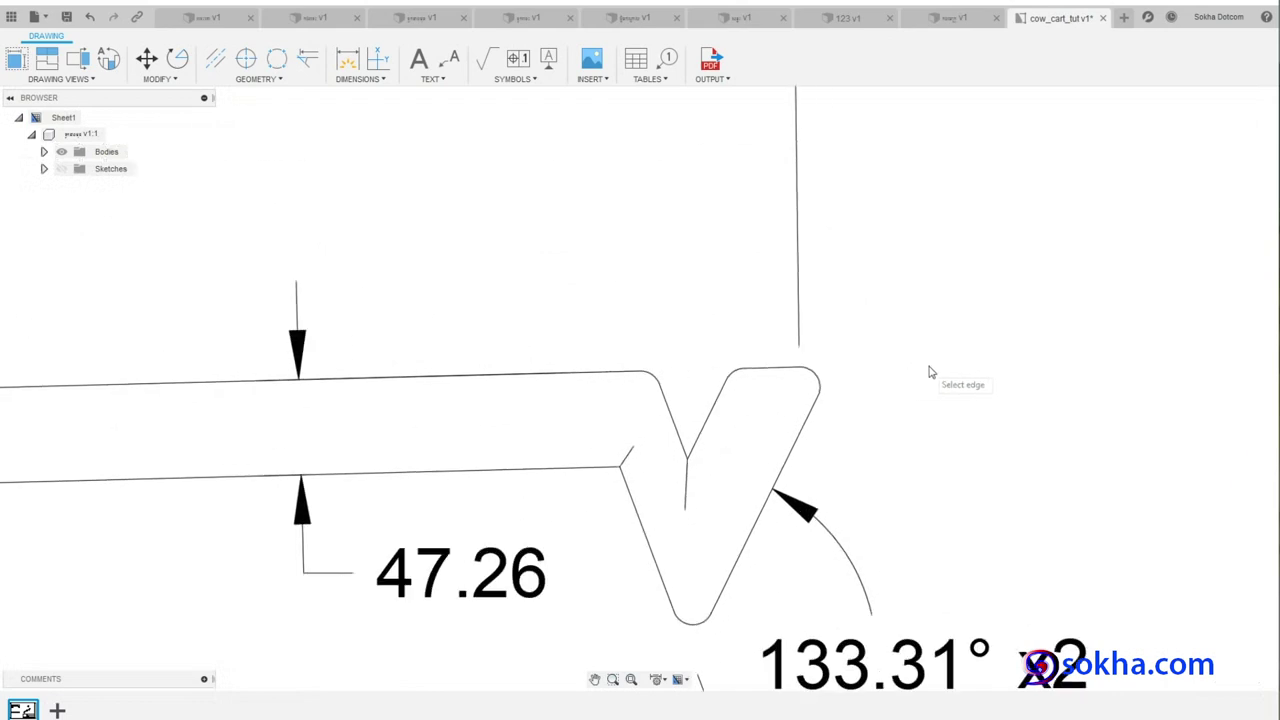
{"action": "left_click", "coordinate": [815, 380]}
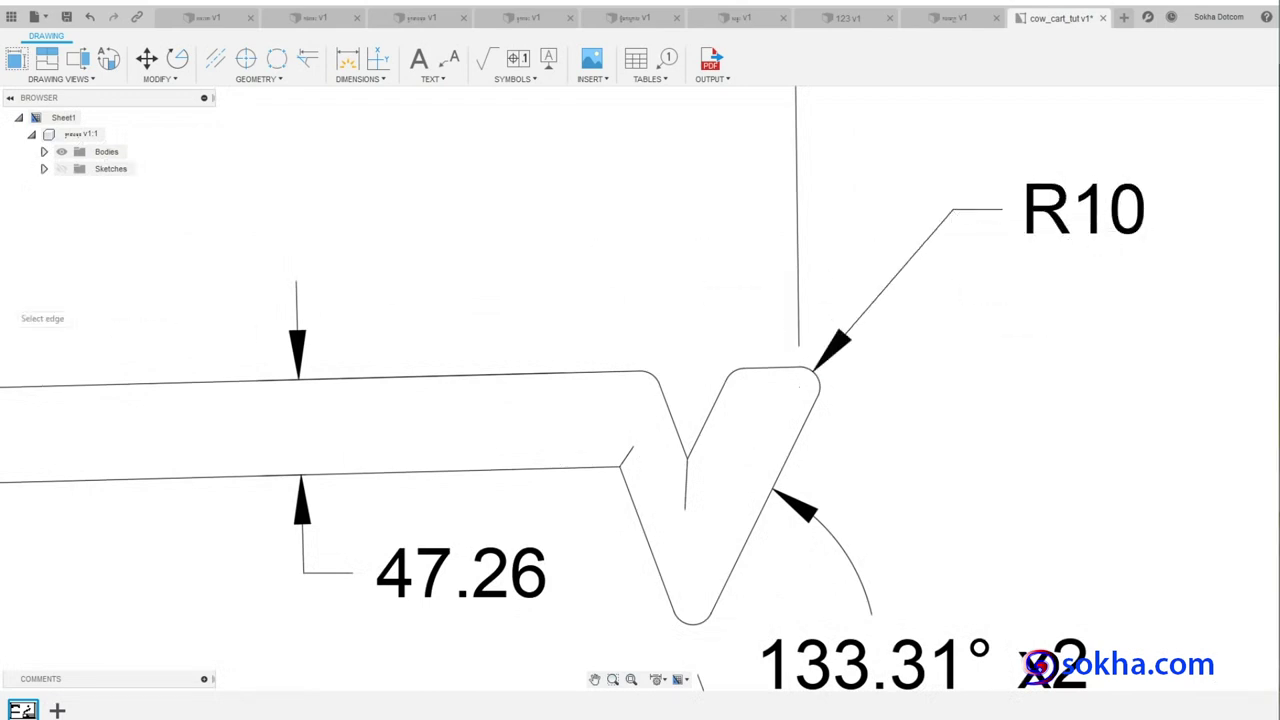
{"action": "scroll", "coordinate": [815, 365], "scroll_direction": "down", "scroll_amount": 3}
{"action": "scroll", "coordinate": [822, 364], "scroll_direction": "down", "scroll_amount": 3}
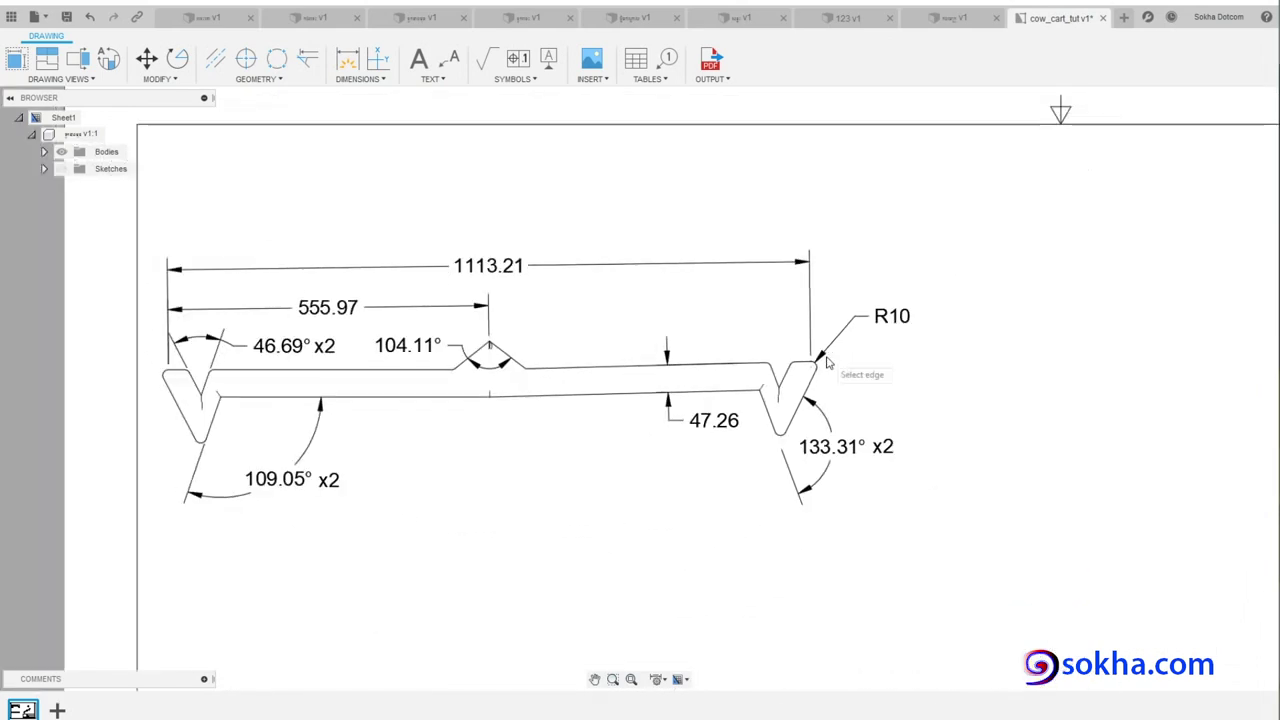
{"action": "scroll", "coordinate": [828, 363], "scroll_direction": "up", "scroll_amount": 1}
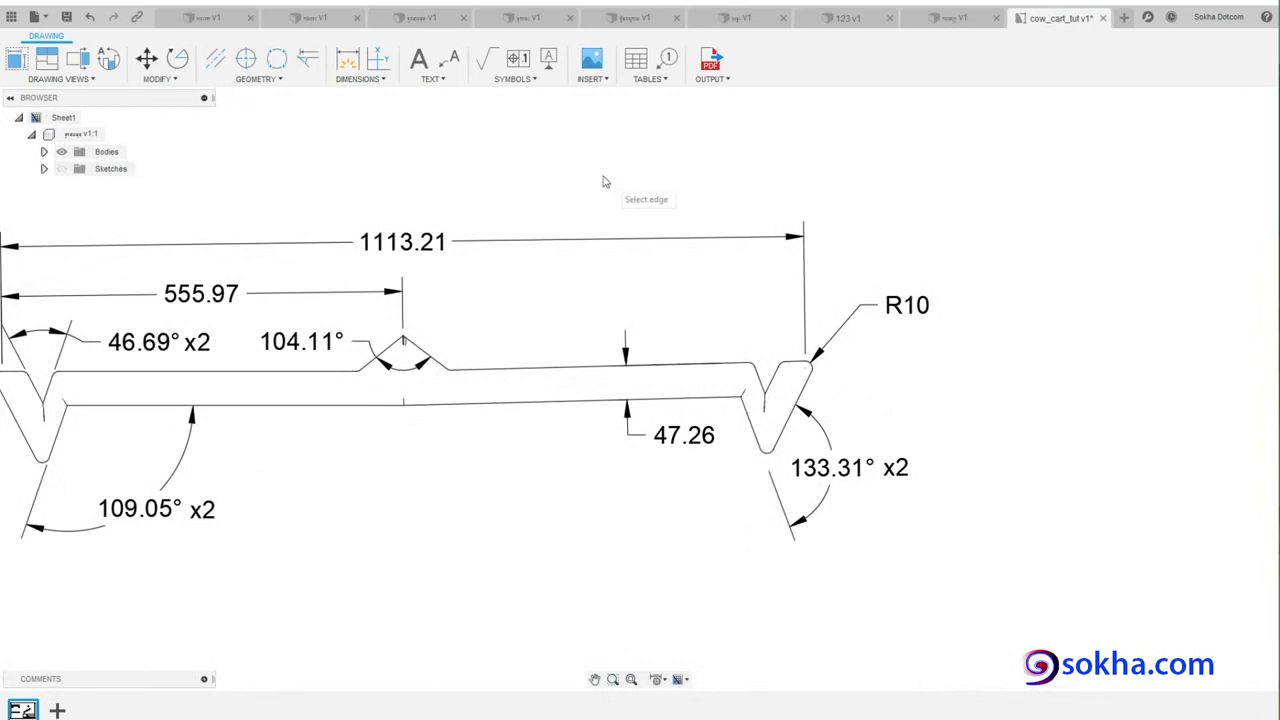
{"action": "left_click", "coordinate": [404, 20]}
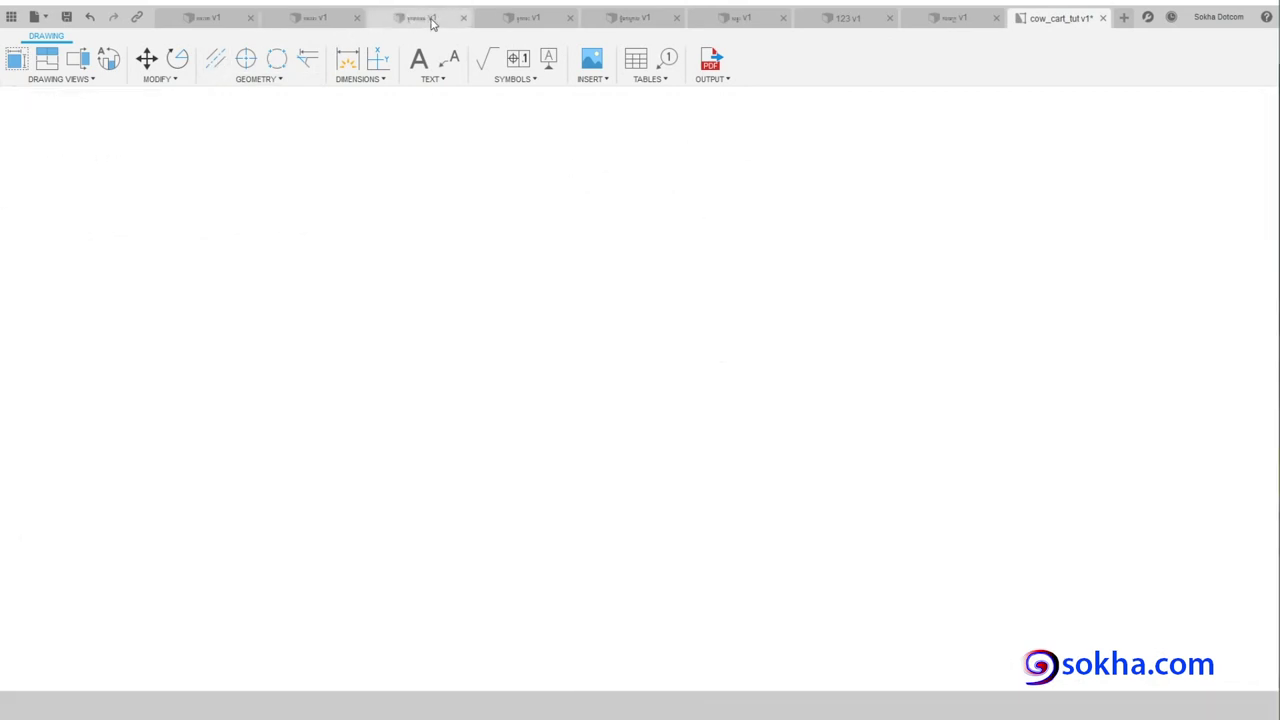
{"action": "scroll", "coordinate": [422, 389], "scroll_direction": "down", "scroll_amount": 5}
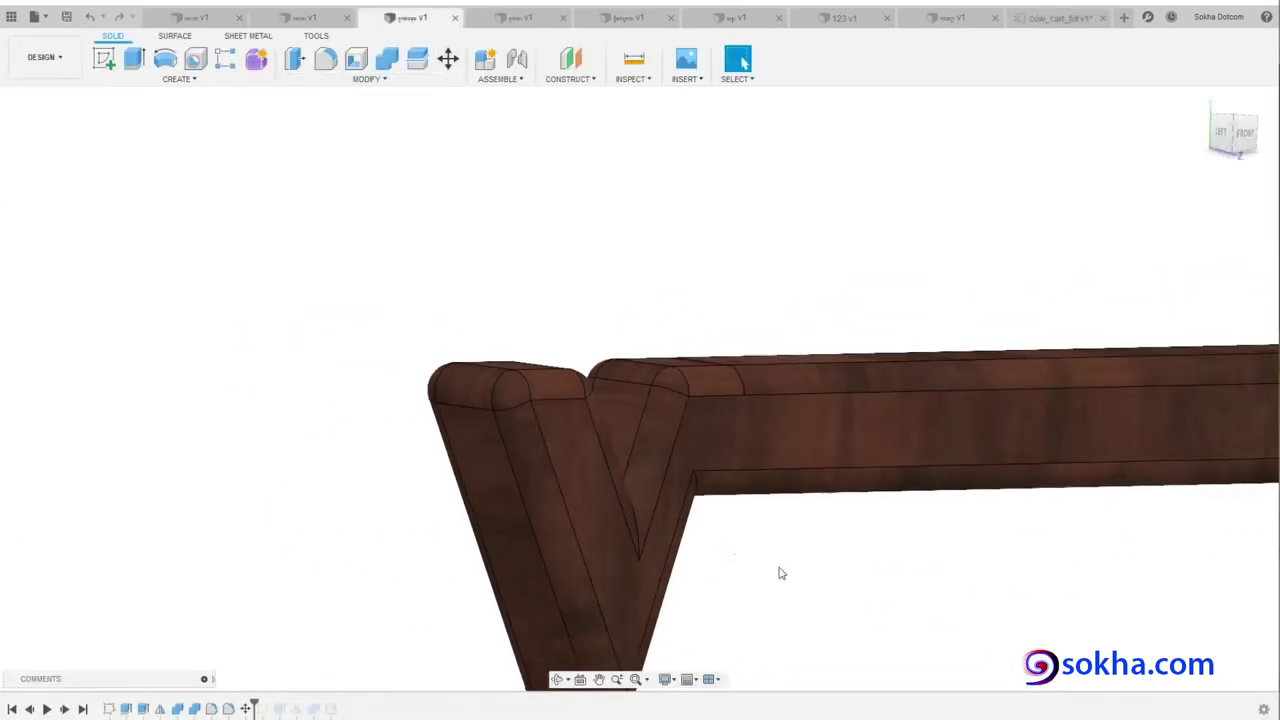
{"action": "mouse_move", "coordinate": [814, 600]}
{"action": "middle_mouse_down", "text": "shift"}
{"action": "mouse_move", "coordinate": [686, 580]}
{"action": "mouse_move", "coordinate": [640, 527]}
{"action": "middle_mouse_up", "text": "shift"}
{"action": "scroll", "coordinate": [489, 477], "scroll_direction": "up", "scroll_amount": 5}
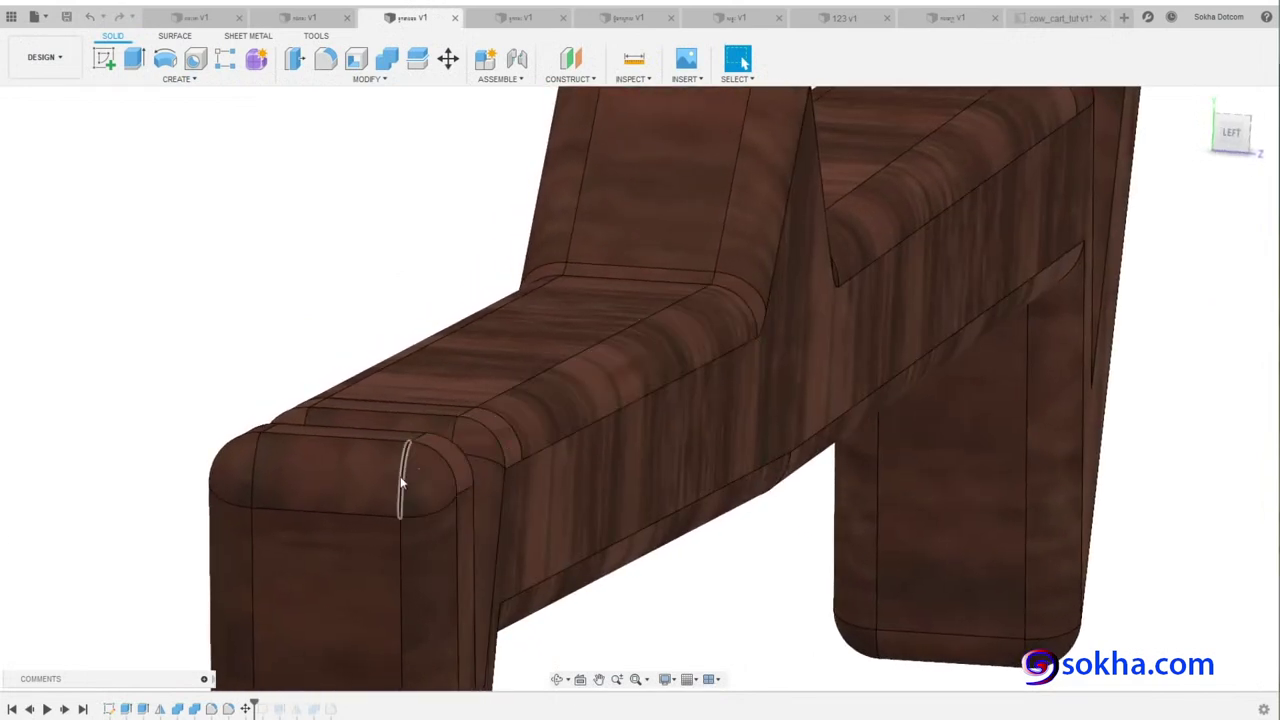
{"action": "left_click", "coordinate": [1060, 20]}
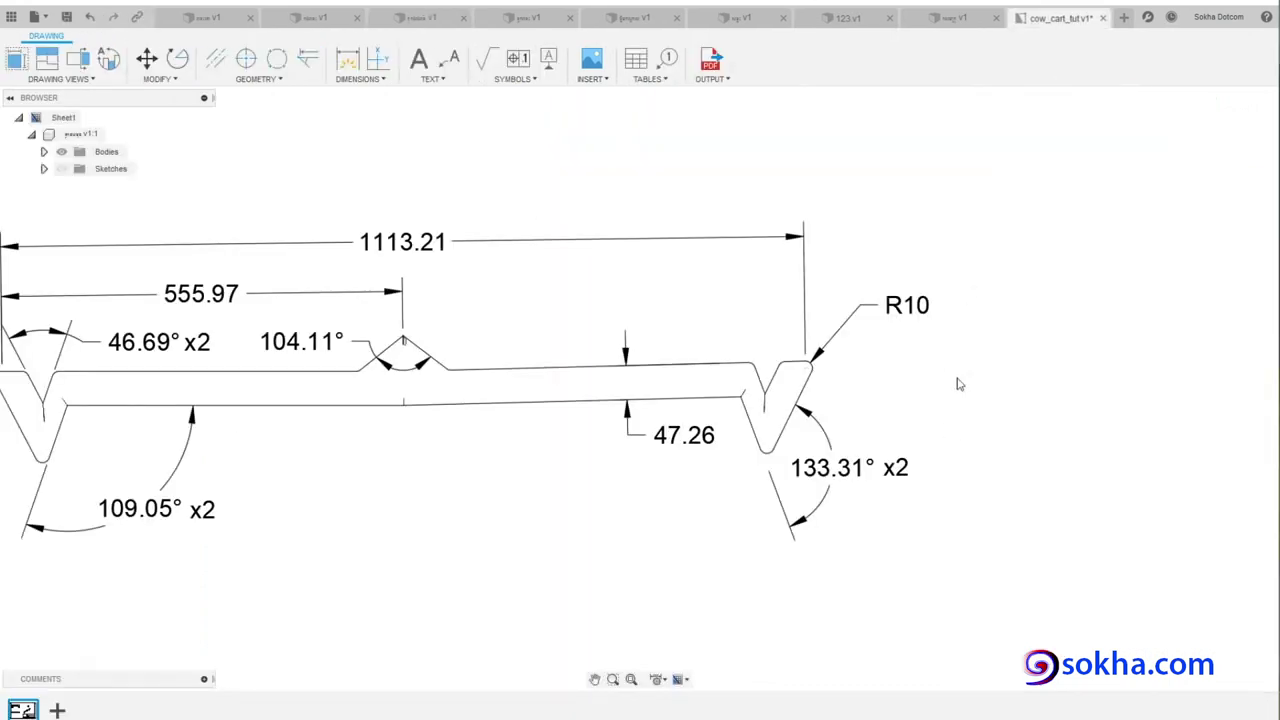
{"action": "scroll", "coordinate": [908, 402], "scroll_direction": "down", "scroll_amount": 2}
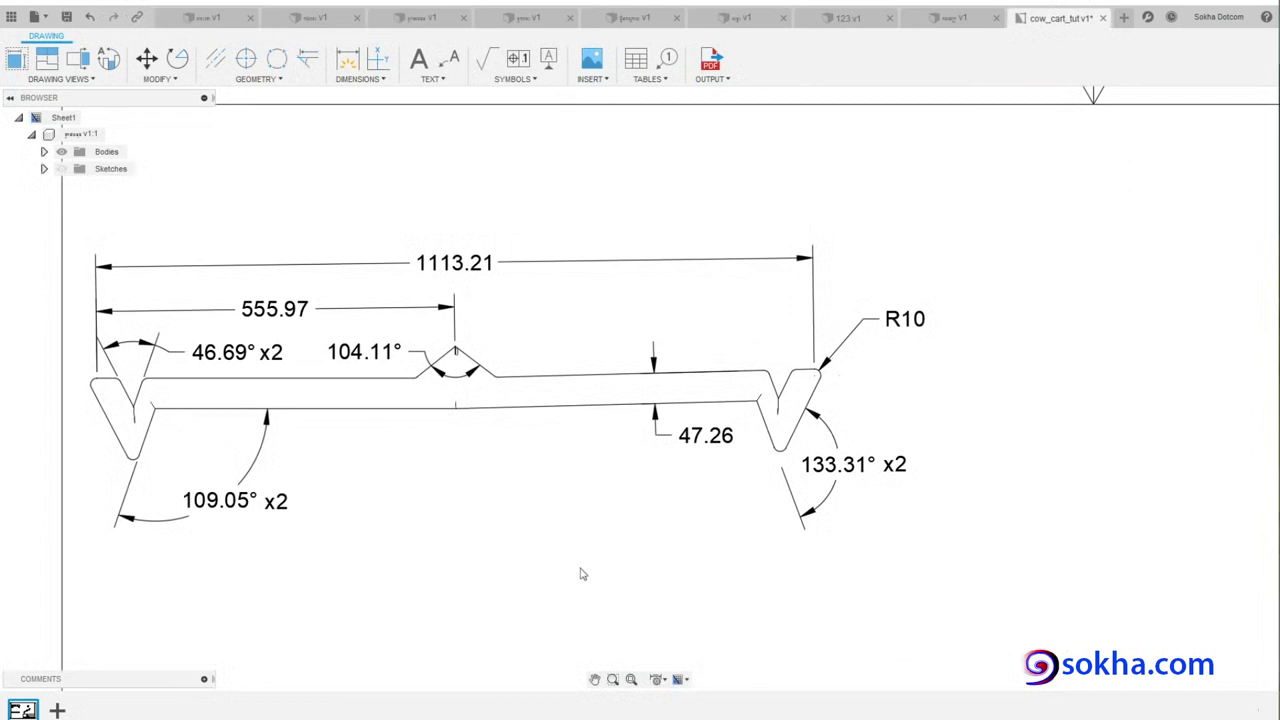
{"action": "scroll", "coordinate": [551, 480], "scroll_direction": "up", "scroll_amount": 2}
{"action": "scroll", "coordinate": [551, 480], "scroll_direction": "down", "scroll_amount": 3}
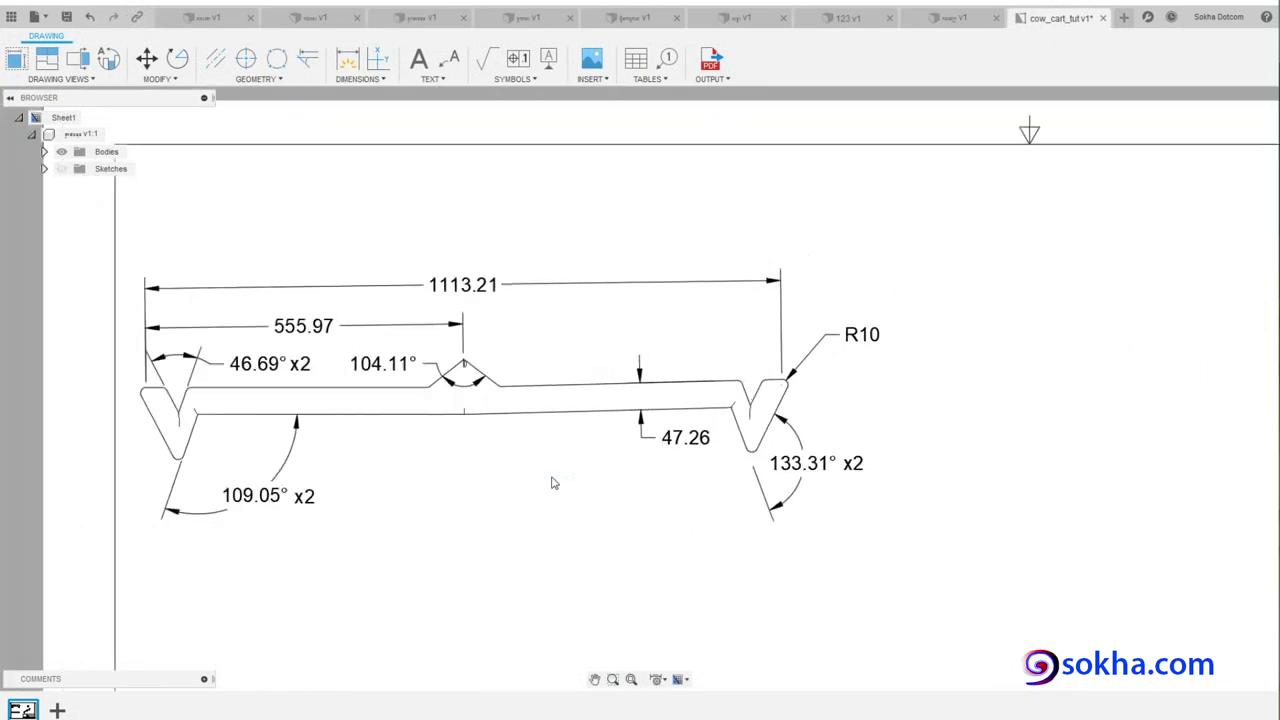
{"action": "scroll", "coordinate": [551, 480], "scroll_direction": "down", "scroll_amount": 1}
{"action": "middle_click_drag", "start_coordinate": [480, 580], "coordinate": [610, 45]}
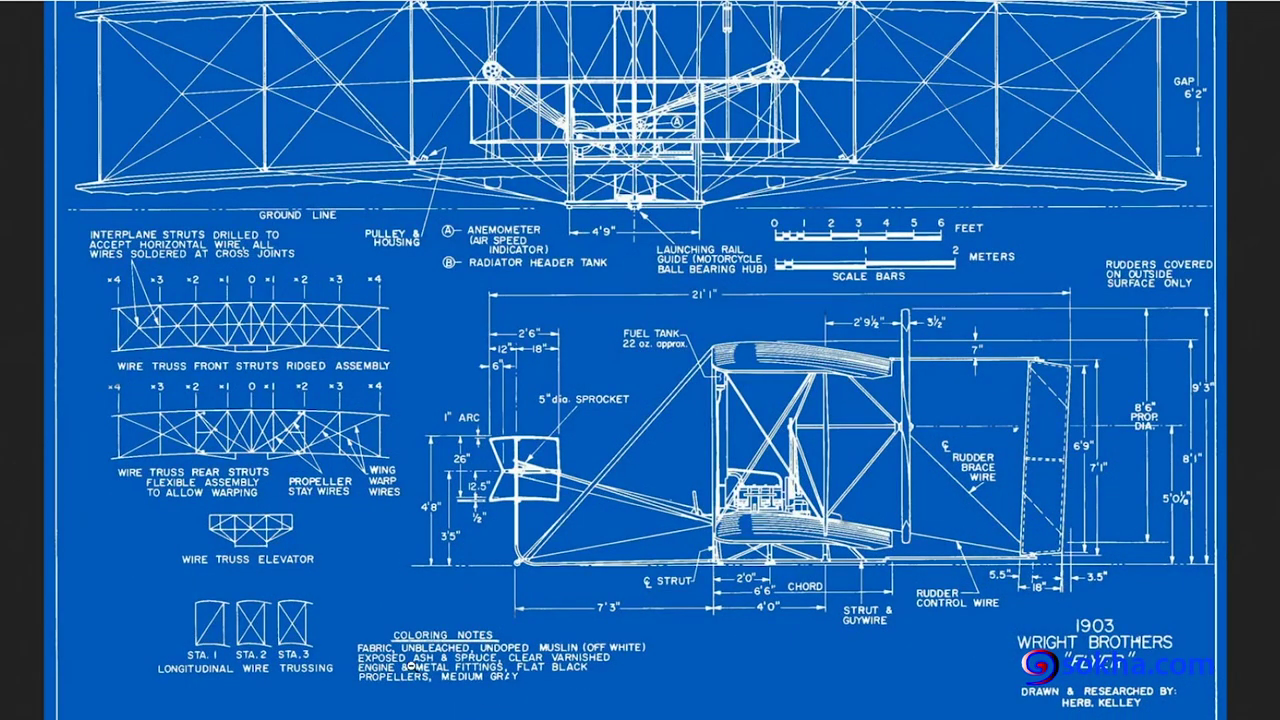
- Magnify the Coloring Notes section of the 1903 Wright Flyer blueprint
{"action": "left_click", "coordinate": [353, 695]}
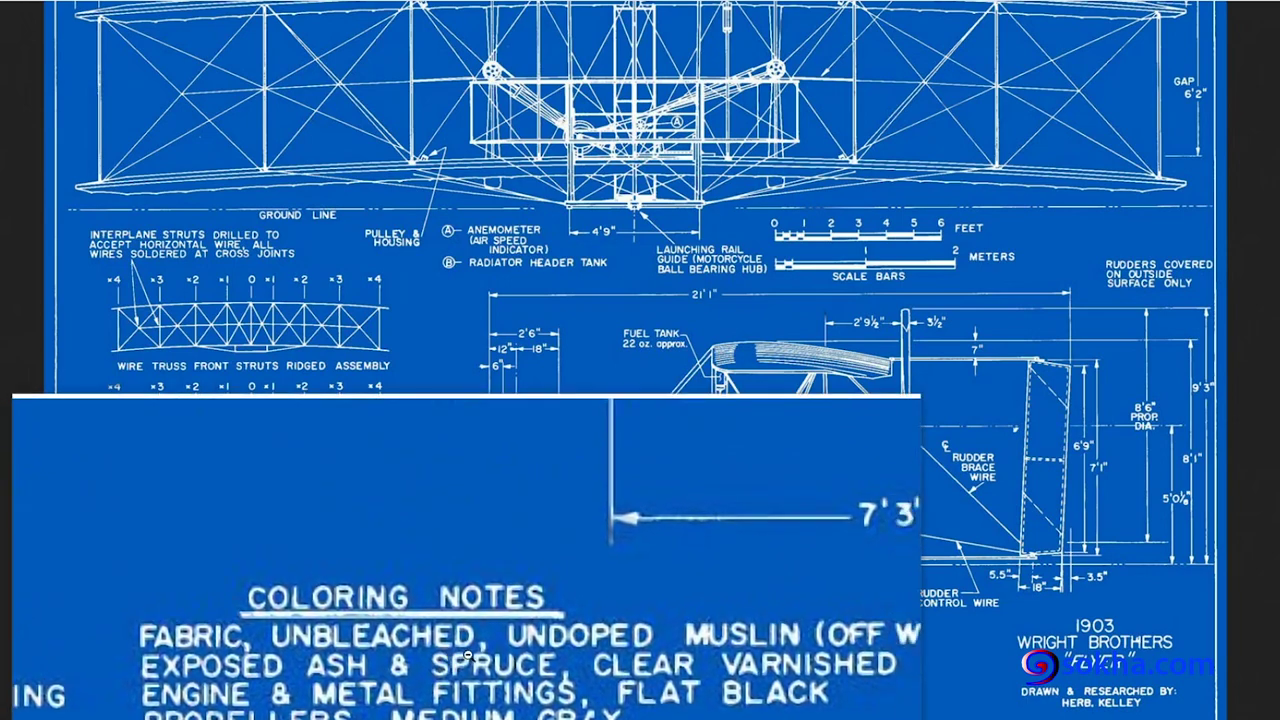
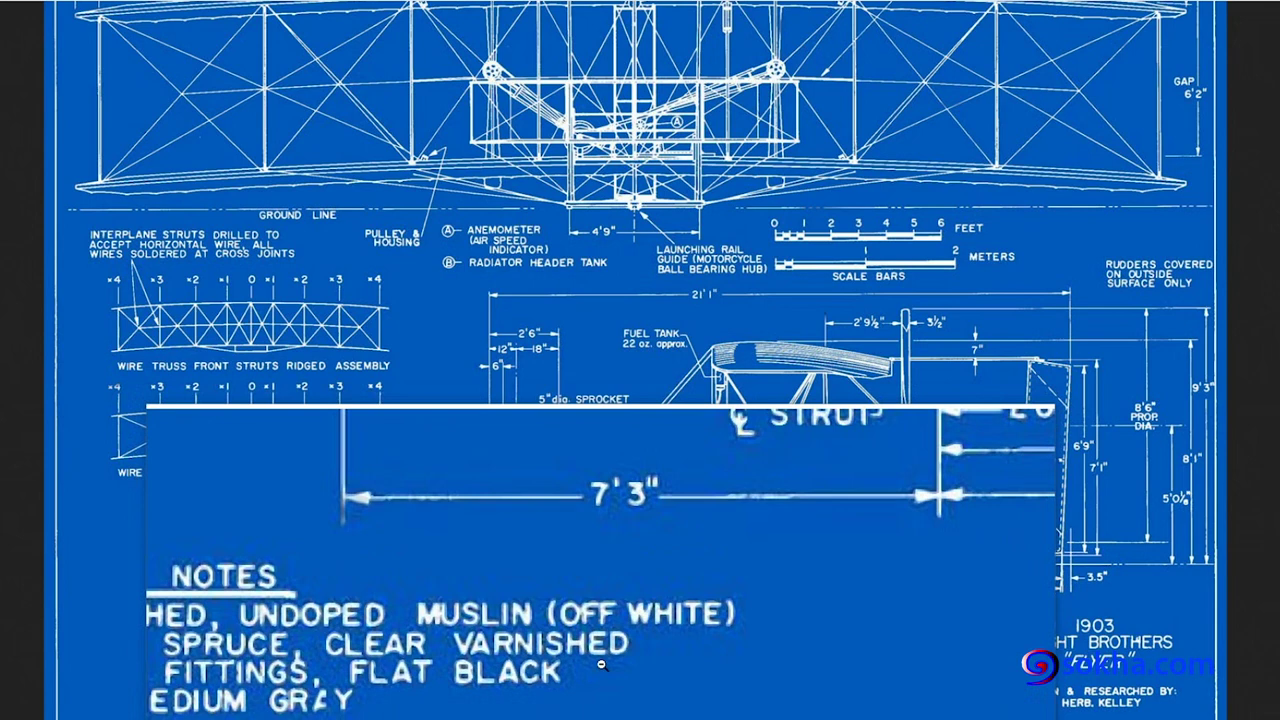
- Dismiss the blueprint close-up and pen-mark list items 1–7 and the SPS Engine item
{"action": "left_click", "coordinate": [601, 663]}
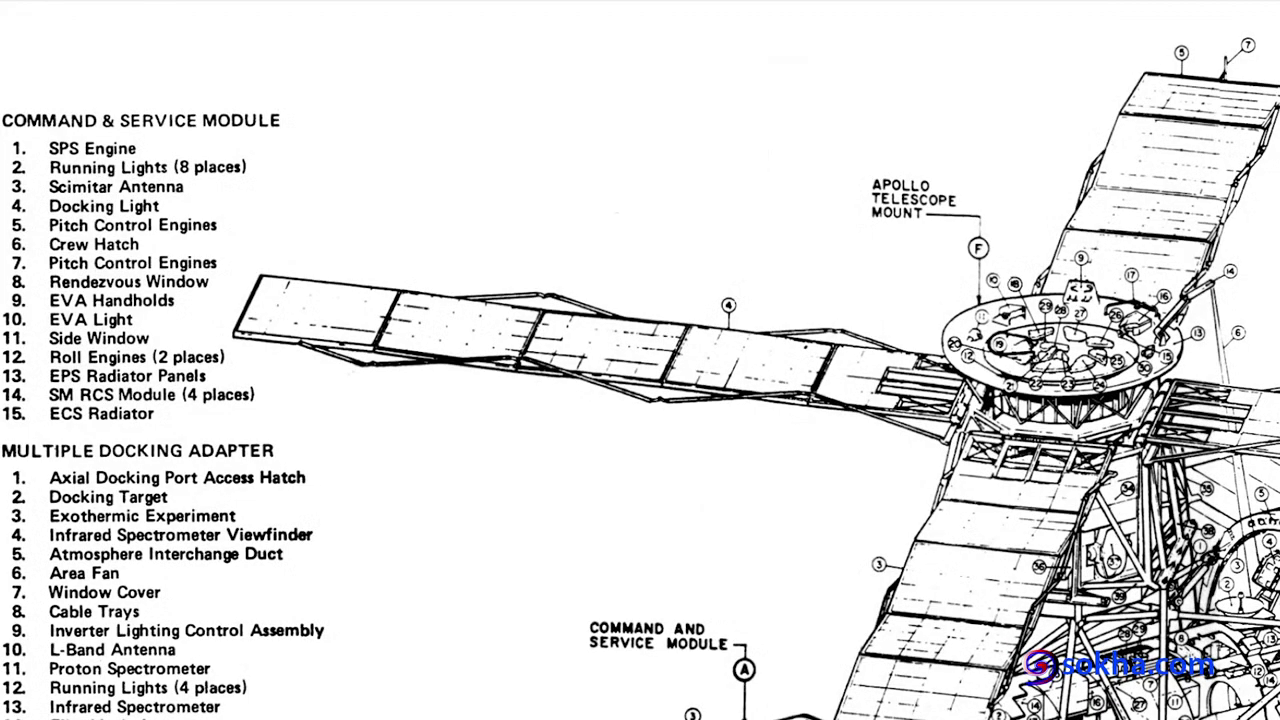
{"action": "left_click_drag", "start_coordinate": [8, 142], "coordinate": [6, 270]}
{"action": "left_click_drag", "start_coordinate": [2, 156], "coordinate": [134, 150]}
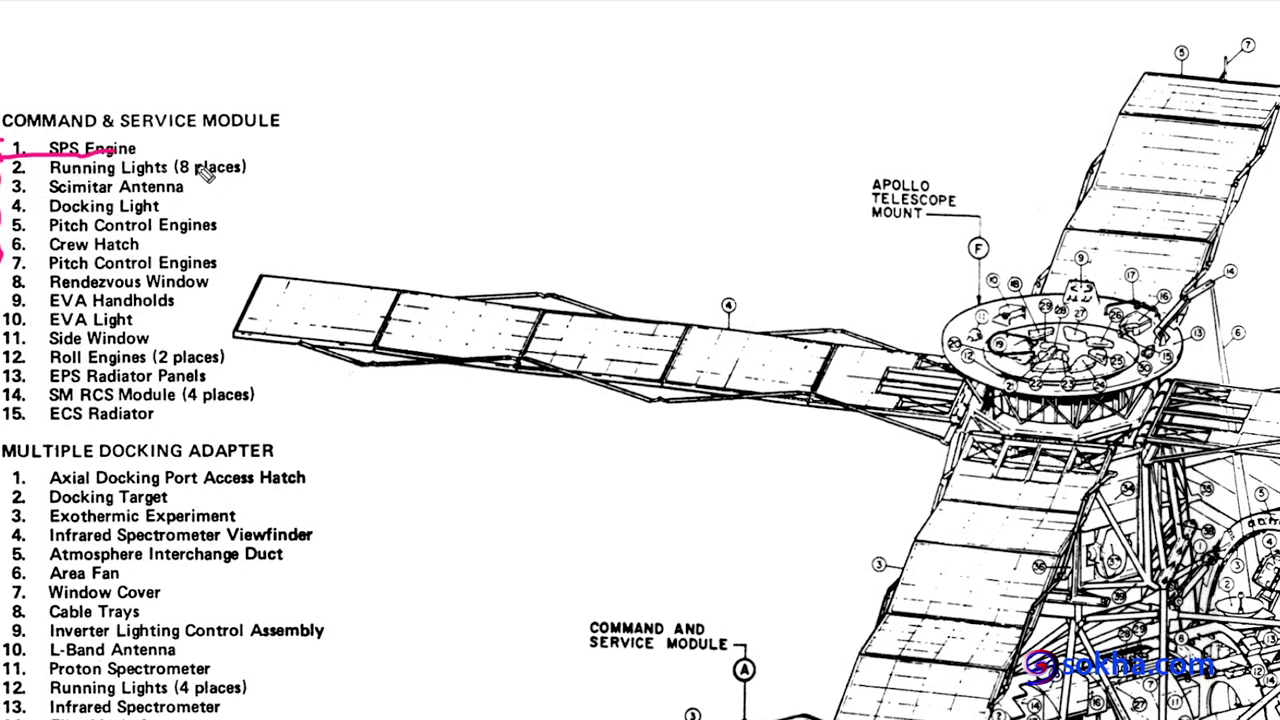
- Handwrite RIO above the diagram, then erase all the pink annotations
{"action": "left_click_drag", "start_coordinate": [382, 100], "coordinate": [383, 165]}
{"action": "left_click_drag", "start_coordinate": [383, 102], "coordinate": [418, 160]}
{"action": "left_click_drag", "start_coordinate": [458, 95], "coordinate": [456, 155]}
{"action": "left_click_drag", "start_coordinate": [505, 100], "coordinate": [513, 100]}
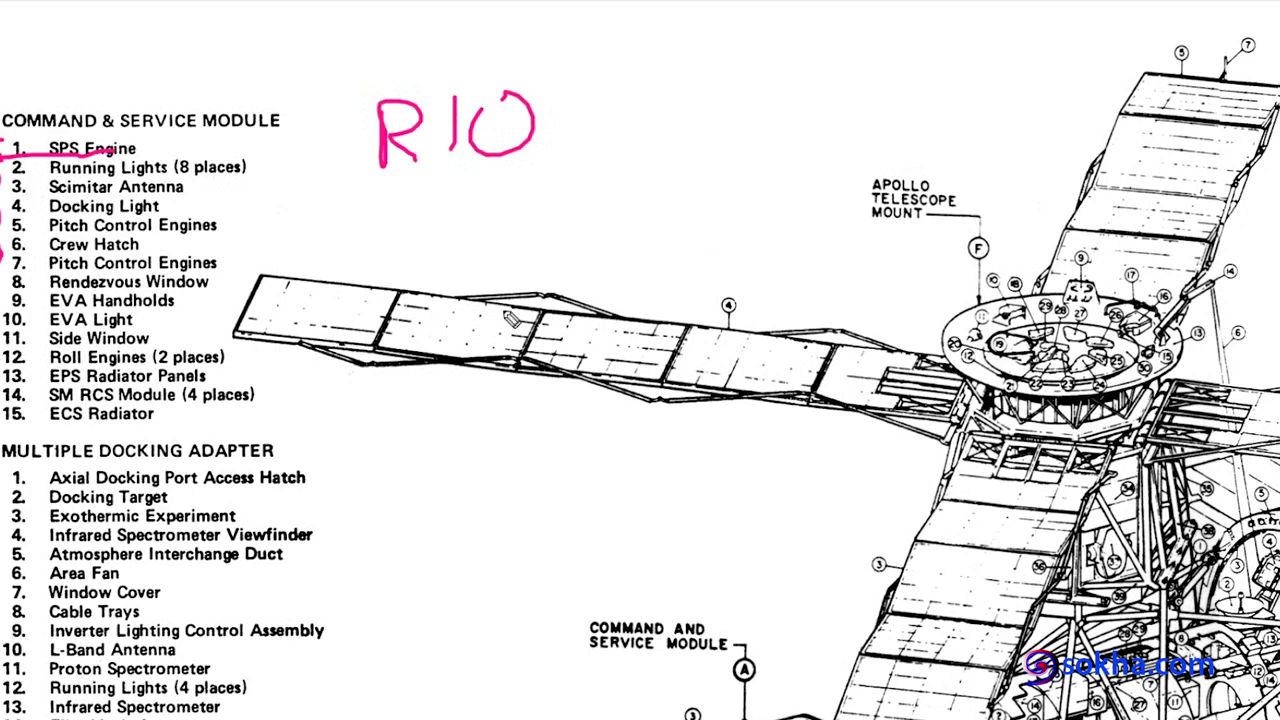
{"action": "key", "text": "Escape"}
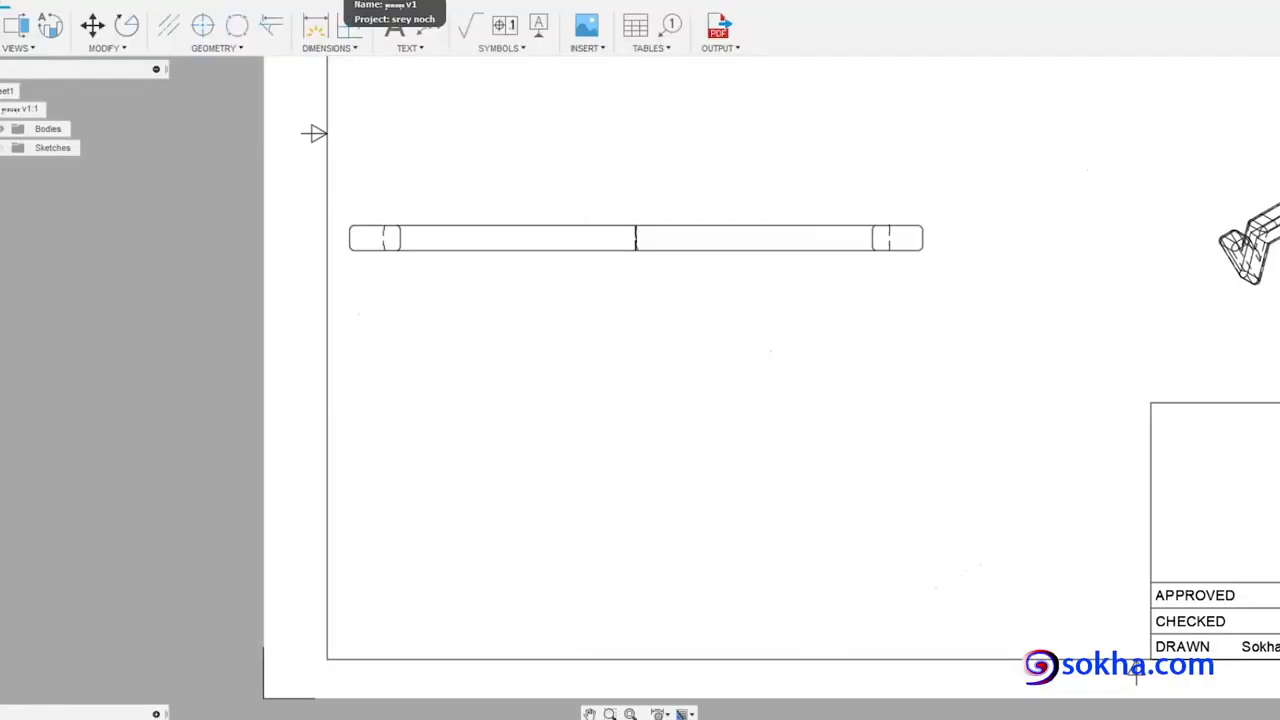
{"action": "left_click", "coordinate": [334, 4]}
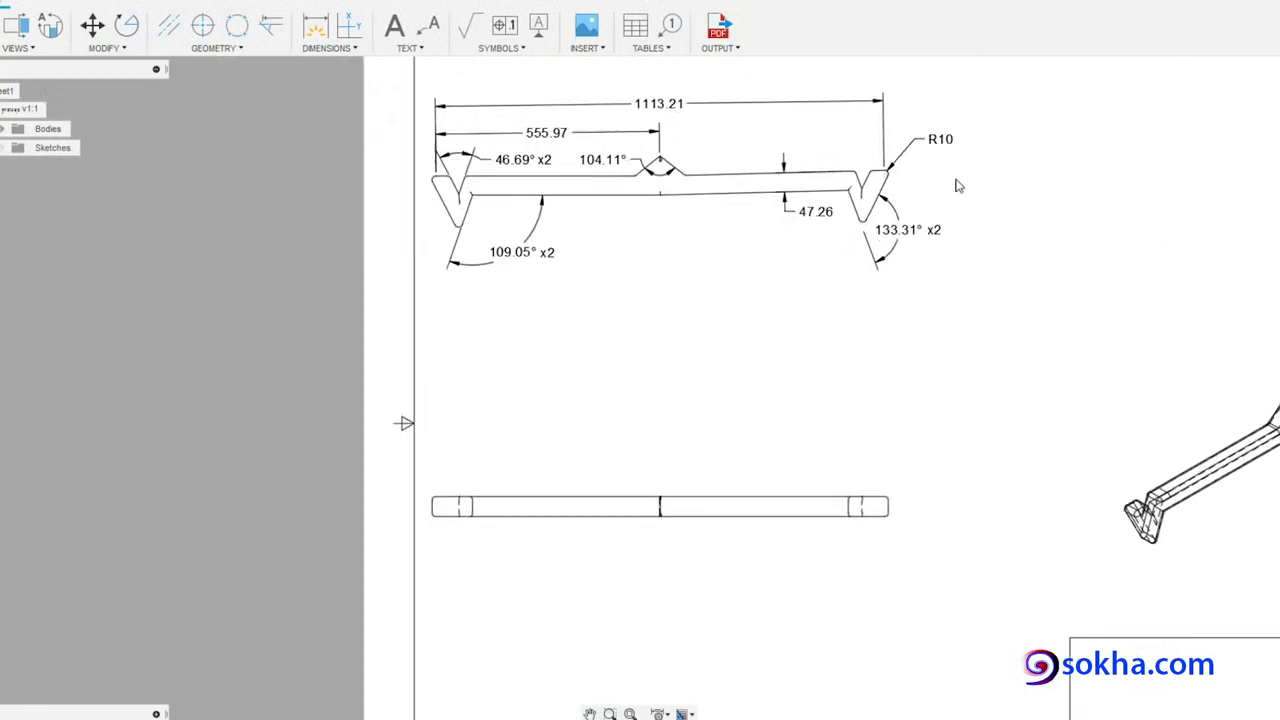
{"action": "scroll", "coordinate": [957, 186], "scroll_direction": "up", "scroll_amount": 5}
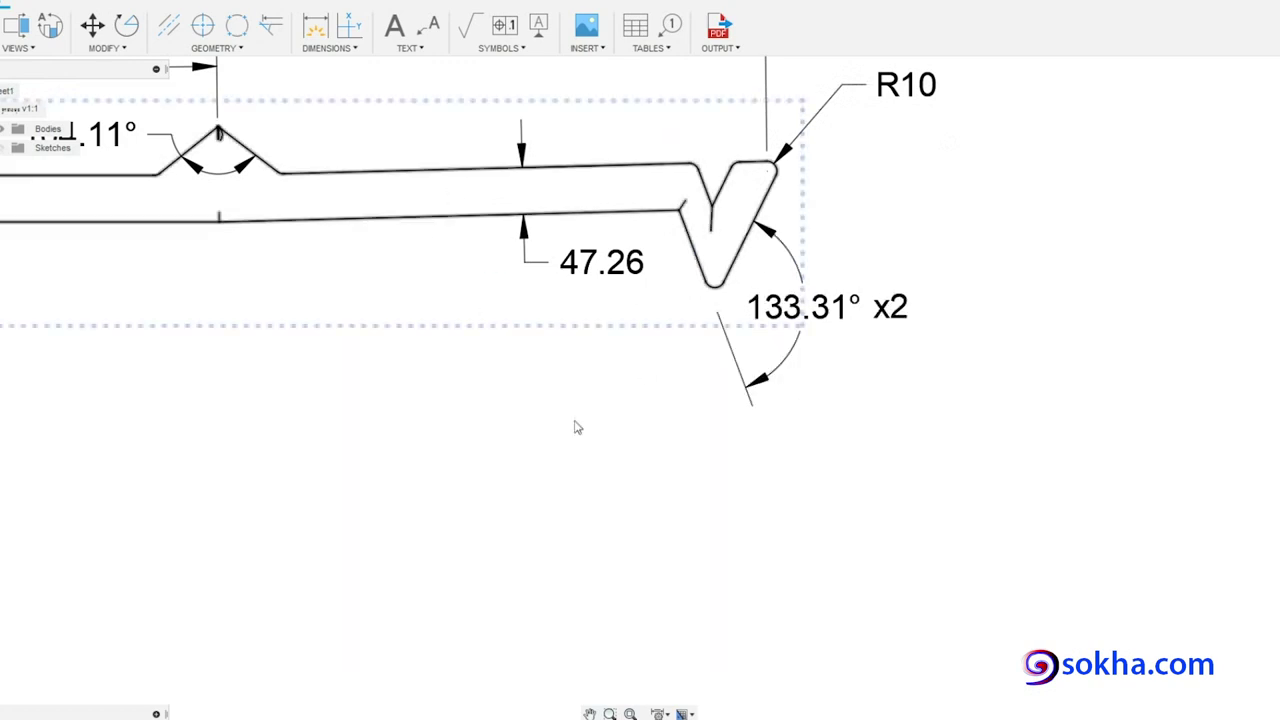
{"action": "scroll", "coordinate": [574, 426], "scroll_direction": "up", "scroll_amount": 2}
{"action": "scroll", "coordinate": [455, 540], "scroll_direction": "down", "scroll_amount": 4}
{"action": "scroll", "coordinate": [455, 545], "scroll_direction": "down", "scroll_amount": 1}
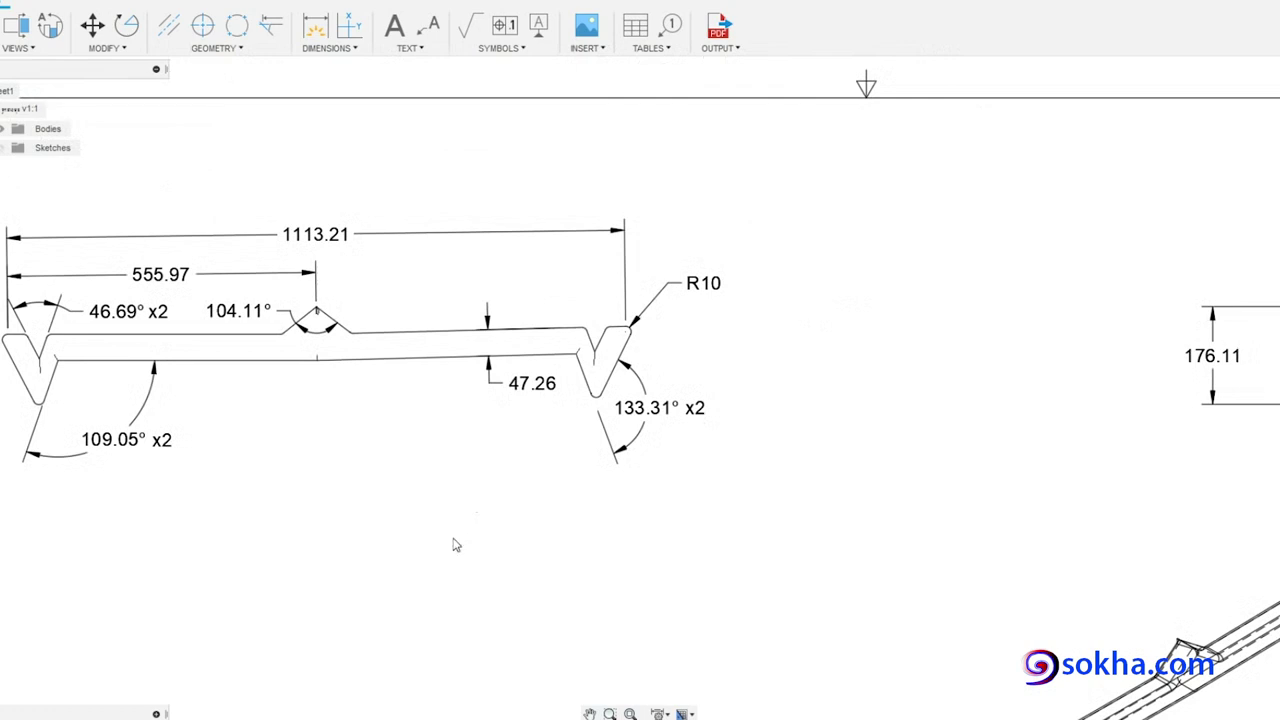
{"action": "middle_click_drag", "start_coordinate": [455, 595], "coordinate": [405, 393]}
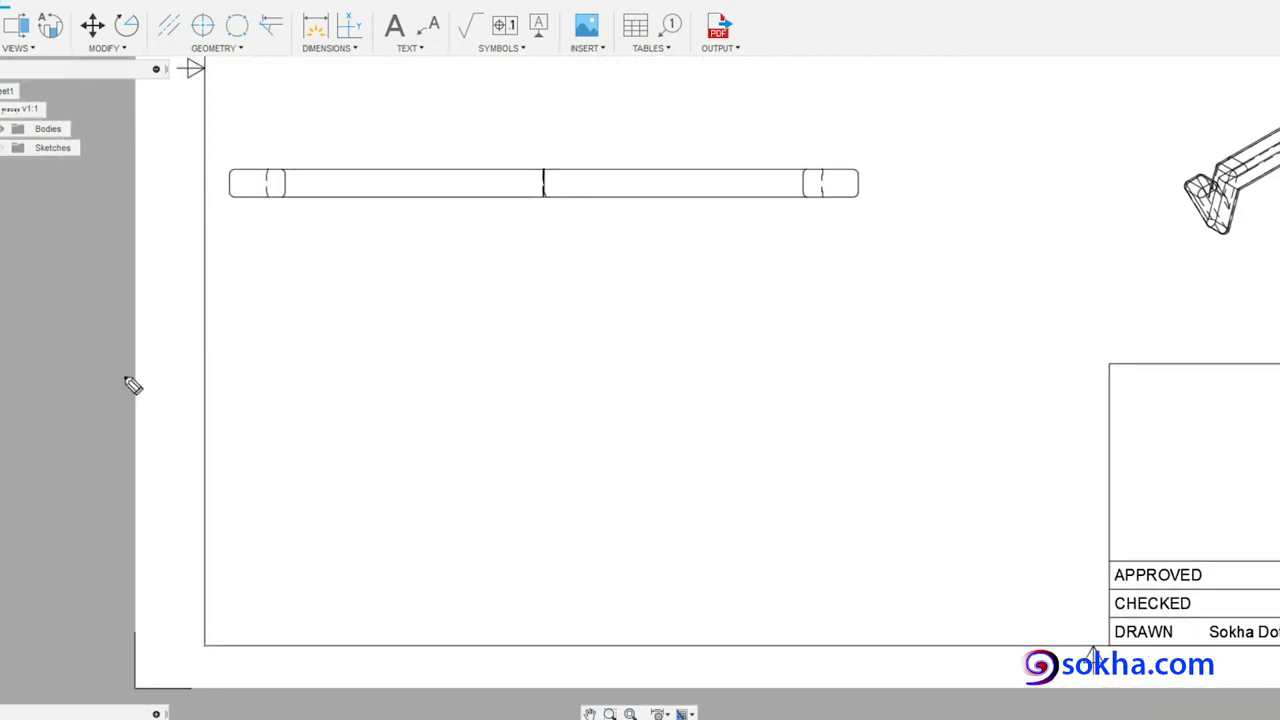
{"action": "left_click_drag", "start_coordinate": [363, 390], "coordinate": [363, 418]}
{"action": "left_click", "coordinate": [378, 412]}
{"action": "left_click_drag", "start_coordinate": [408, 382], "coordinate": [410, 420]}
{"action": "left_click_drag", "start_coordinate": [408, 384], "coordinate": [450, 420]}
{"action": "mouse_move", "coordinate": [470, 384]}
{"action": "left_mouse_down"}
{"action": "mouse_move", "coordinate": [486, 416]}
{"action": "mouse_move", "coordinate": [470, 386]}
{"action": "left_mouse_up"}
{"action": "mouse_move", "coordinate": [516, 400]}
{"action": "left_mouse_down"}
{"action": "mouse_move", "coordinate": [540, 398]}
{"action": "mouse_move", "coordinate": [542, 410]}
{"action": "mouse_move", "coordinate": [572, 384]}
{"action": "left_mouse_up"}
{"action": "mouse_move", "coordinate": [572, 386]}
{"action": "left_mouse_down"}
{"action": "mouse_move", "coordinate": [572, 416]}
{"action": "mouse_move", "coordinate": [886, 417]}
{"action": "left_mouse_up"}
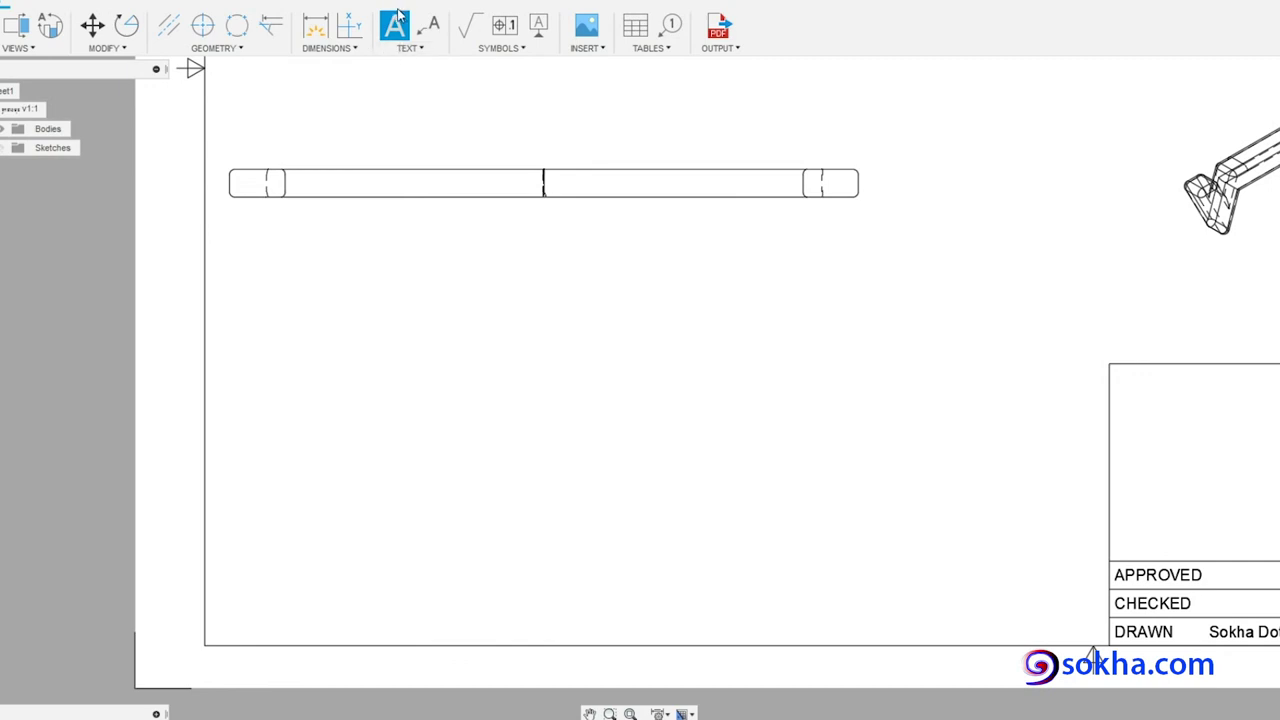
- Draw a text box on the sheet and enter the heading NOTES
{"action": "left_click", "coordinate": [321, 416]}
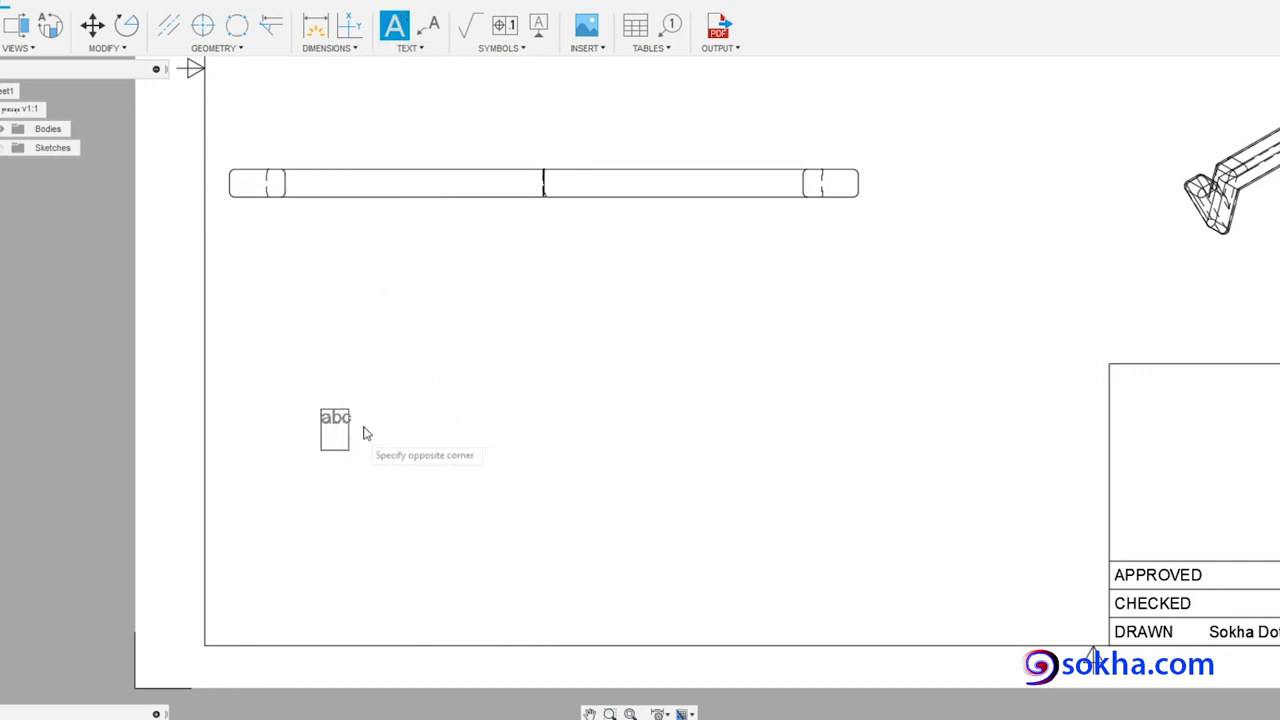
{"action": "left_click", "coordinate": [345, 430]}
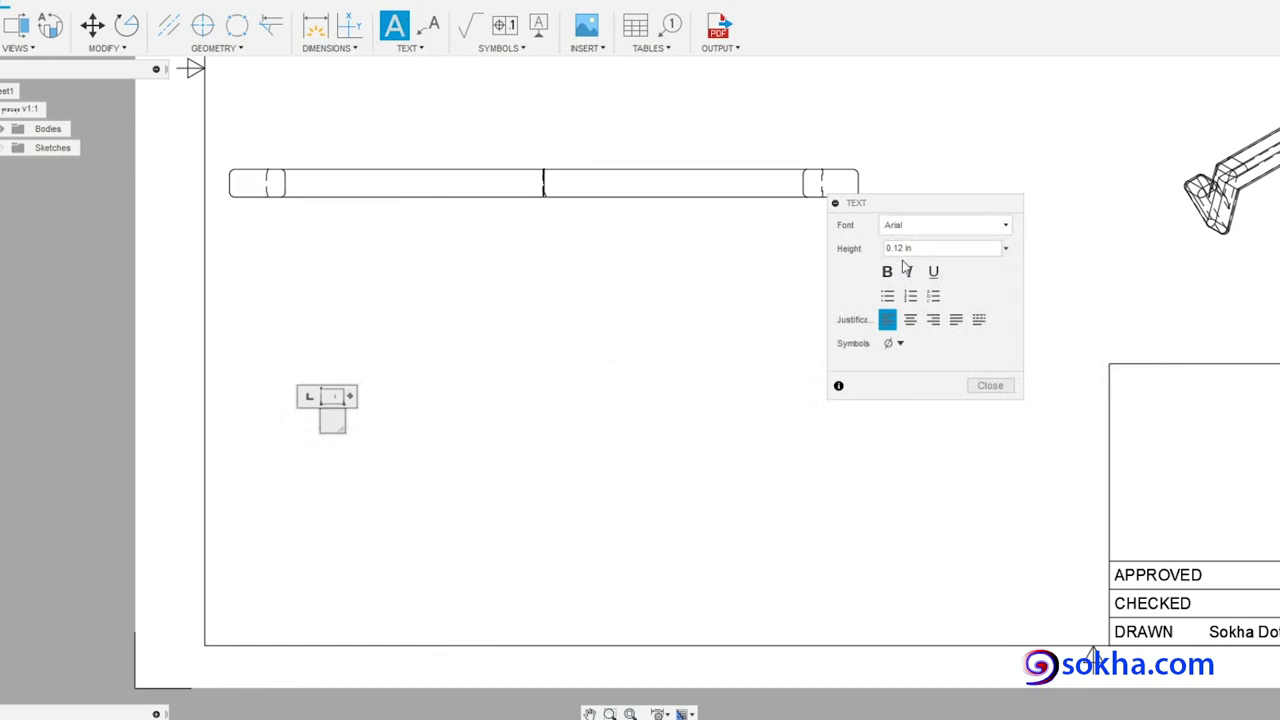
{"action": "left_click_drag", "start_coordinate": [925, 213], "coordinate": [567, 194]}
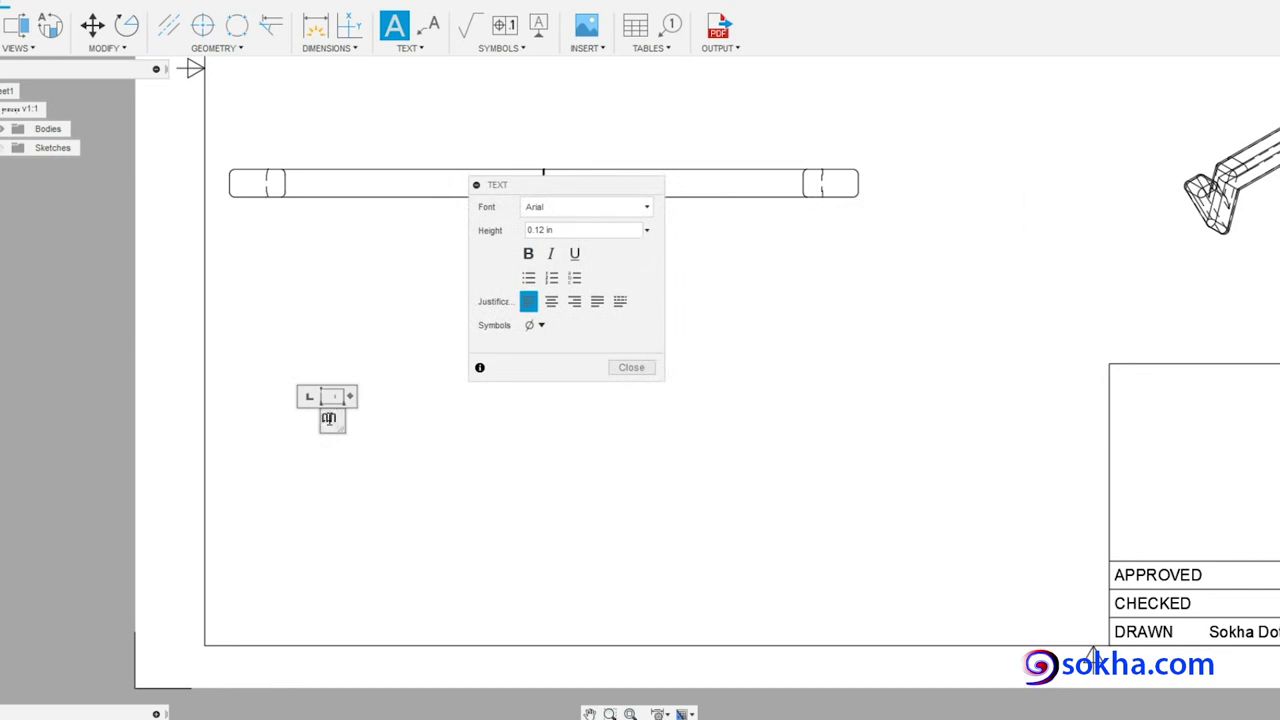
{"action": "type", "text": "m"}
{"action": "type", "text": "s"}
{"action": "key", "text": "BackSpace"}
{"action": "key", "text": "BackSpace"}
{"action": "key", "text": "BackSpace"}
{"action": "type", "text": "t"}
{"action": "type", "text": "NOTES"}
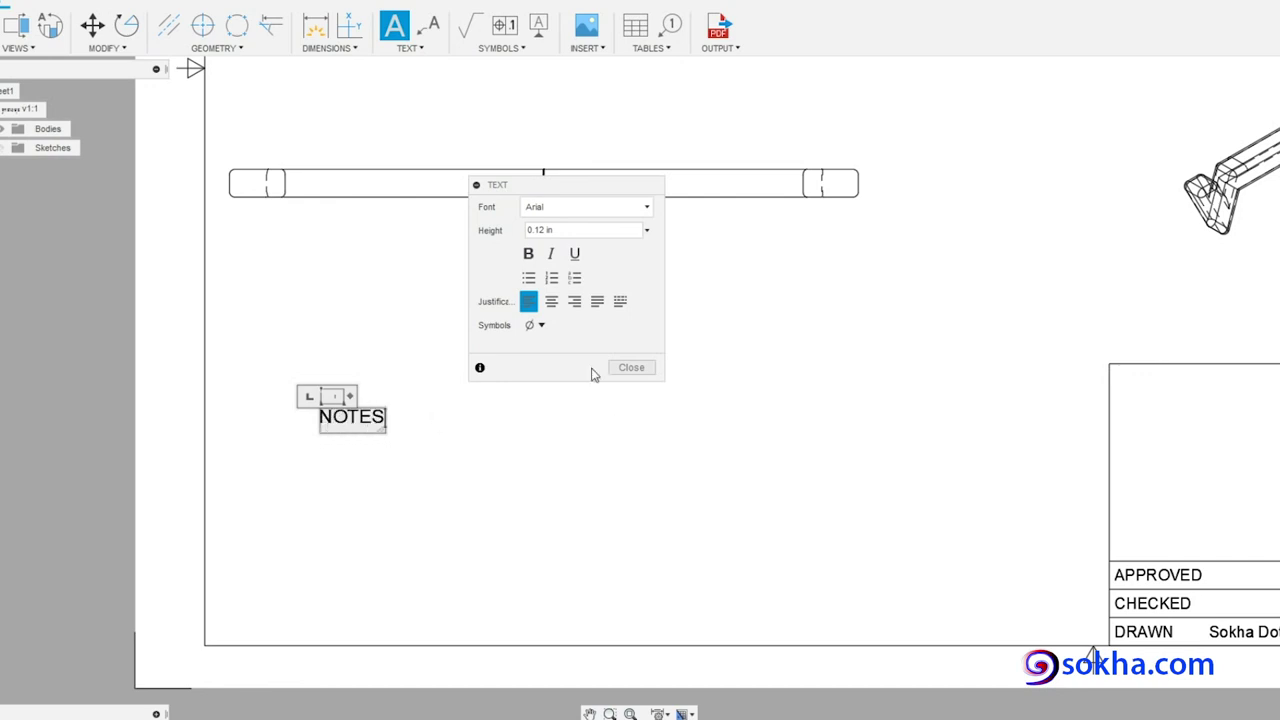
{"action": "key", "text": "Return"}
{"action": "type", "text": "1-r"}
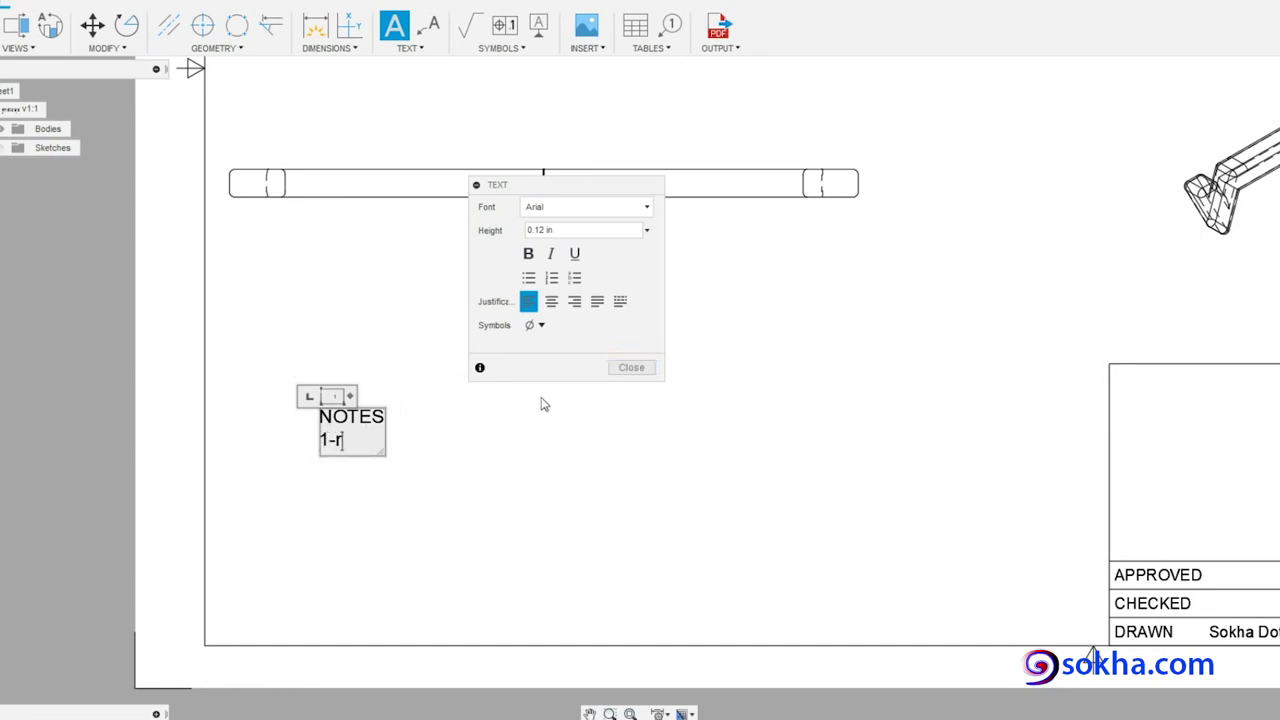
- Add the first note line 1-R10 = 5mm x ALL and widen the box
{"action": "key", "text": "BackSpace"}
{"action": "type", "text": "R"}
{"action": "type", "text": "10"}
{"action": "key", "text": "Return"}
{"action": "type", "text": "="}
{"action": "key", "text": "BackSpace"}
{"action": "key", "text": "BackSpace"}
{"action": "key", "text": "Return"}
{"action": "type", "text": "="}
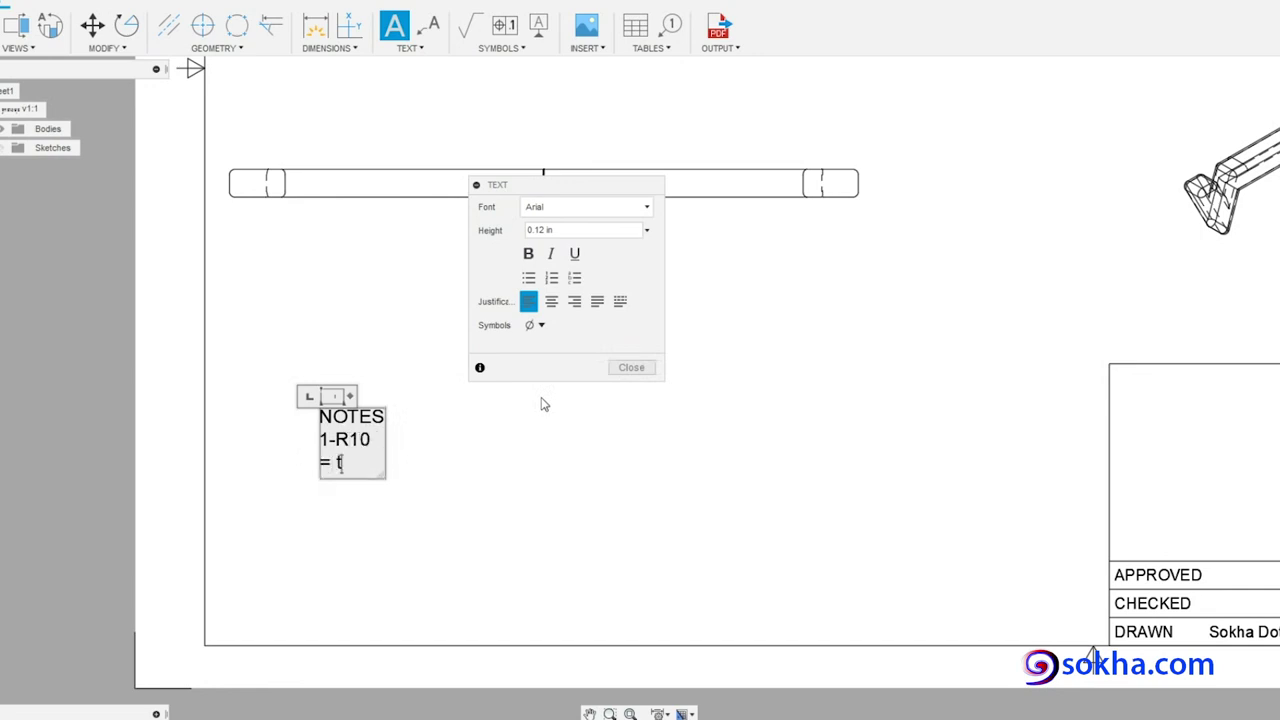
{"action": "key", "text": "Return"}
{"action": "type", "text": "5mm"}
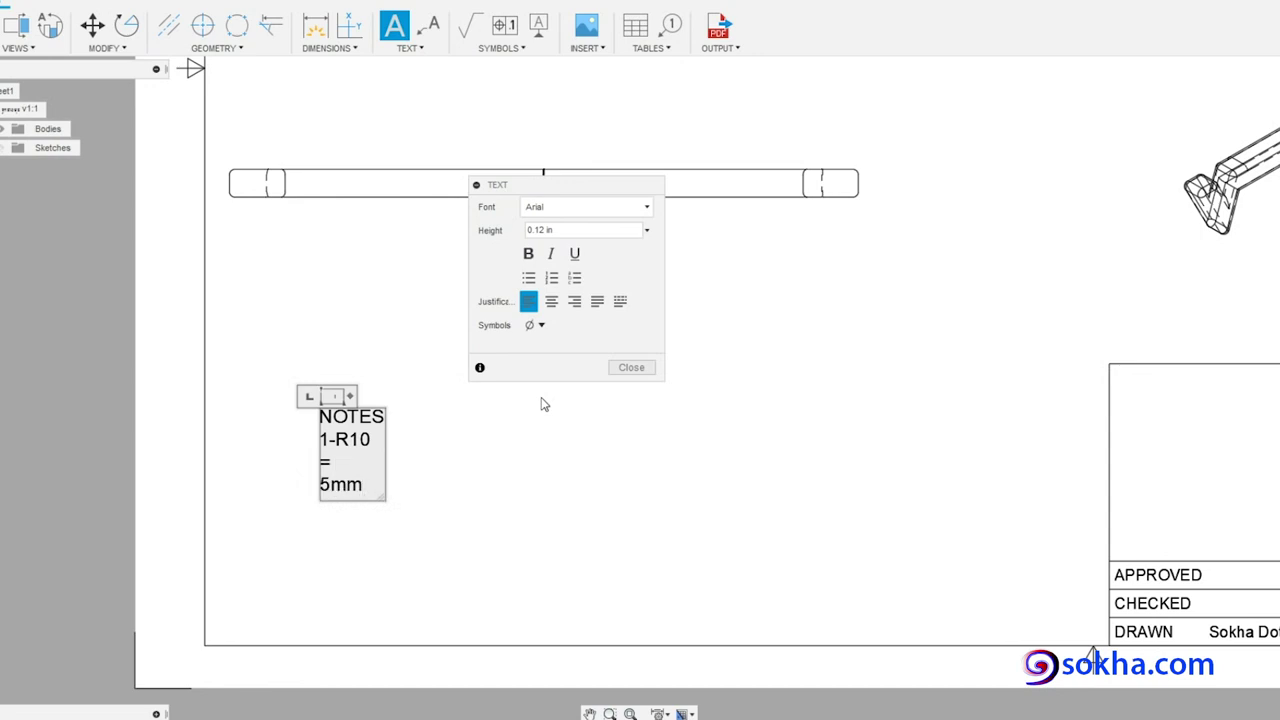
{"action": "left_click_drag", "start_coordinate": [383, 497], "coordinate": [740, 520]}
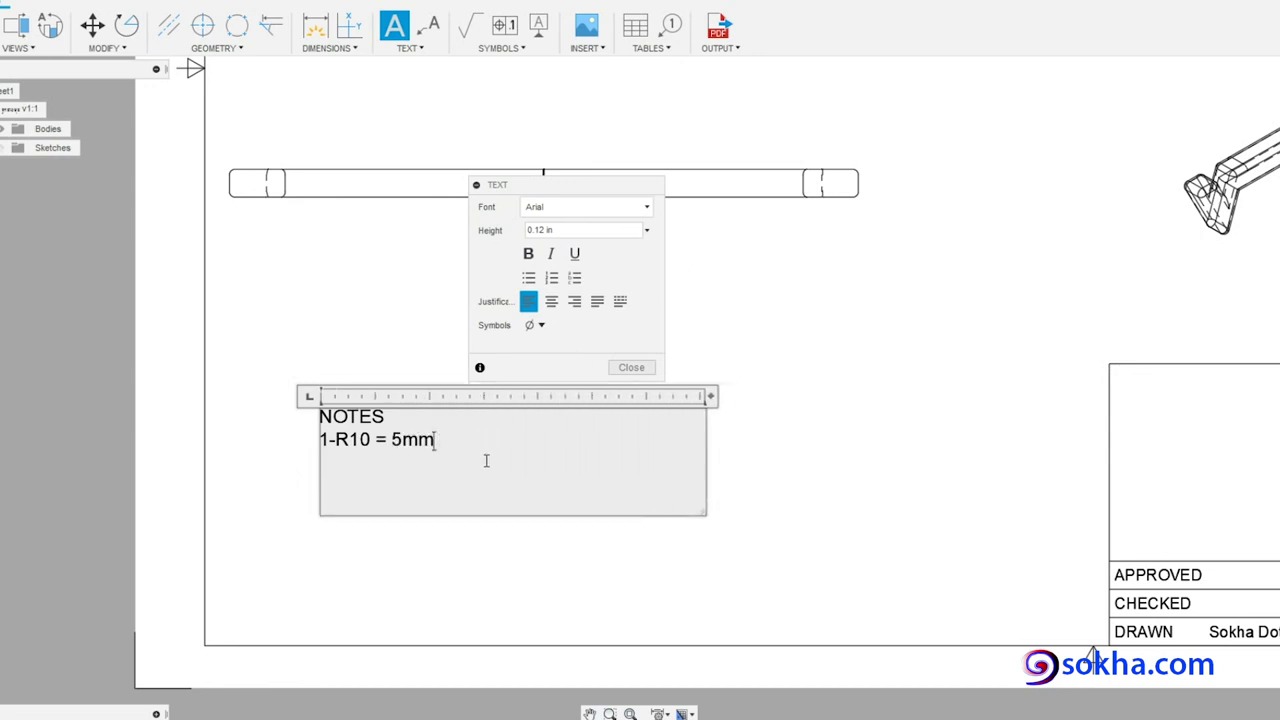
{"action": "type", "text": " x A"}
{"action": "type", "text": "LL"}
- Add the note lines 2-Cherry, 3- and 4-
{"action": "type", "text": "e"}
{"action": "type", "text": "rry "}
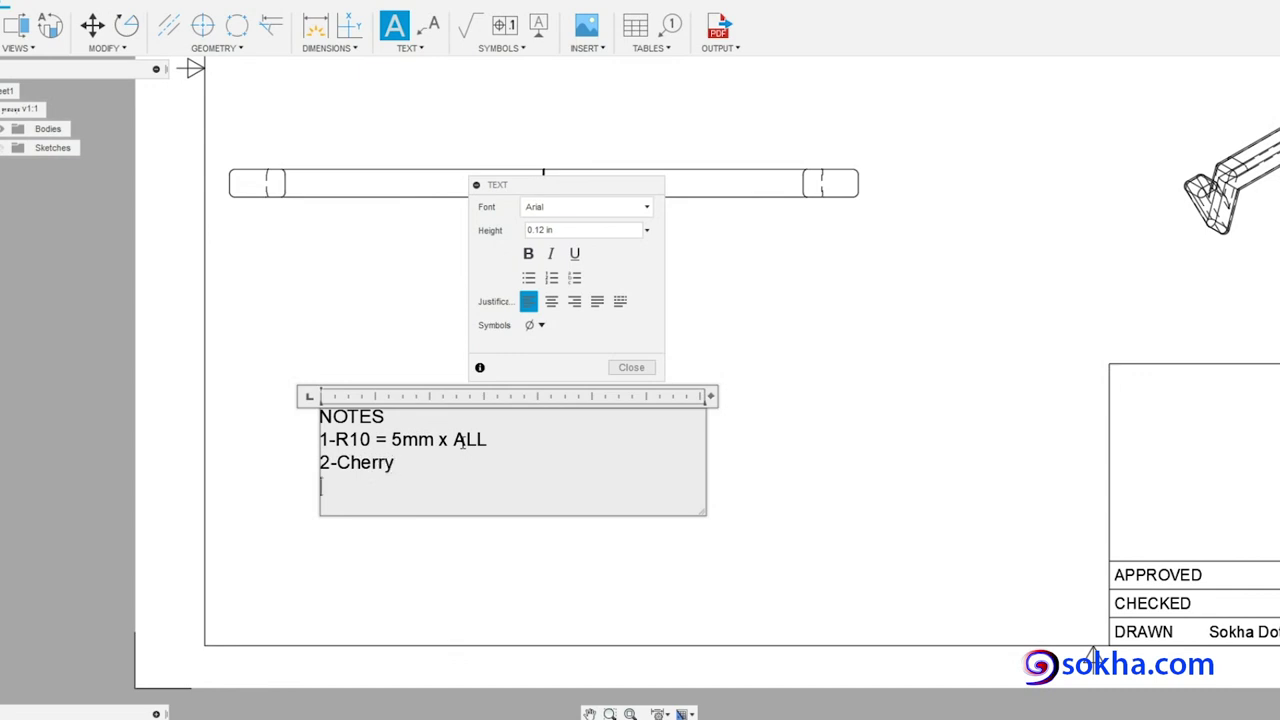
{"action": "type", "text": "3-"}
{"action": "key", "text": "Return"}
{"action": "type", "text": "4-"}
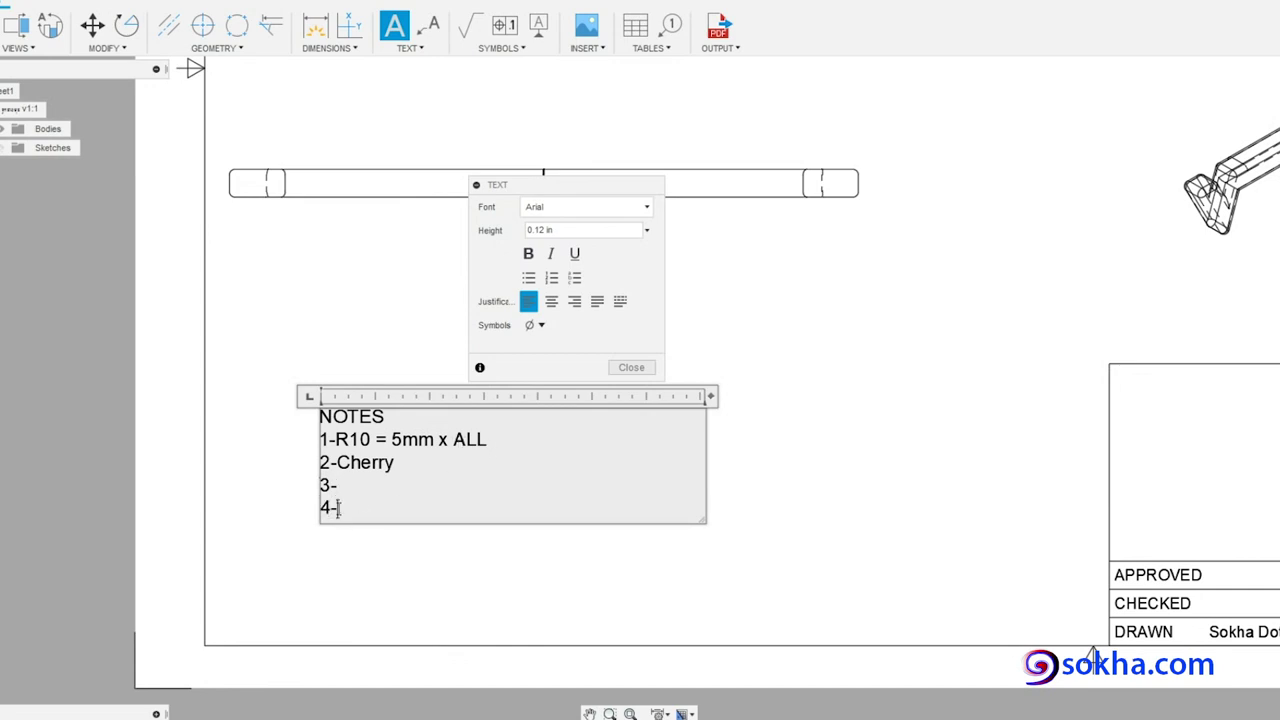
{"action": "left_click_drag", "start_coordinate": [340, 510], "coordinate": [282, 413]}
{"action": "left_click_drag", "start_coordinate": [342, 508], "coordinate": [300, 427]}
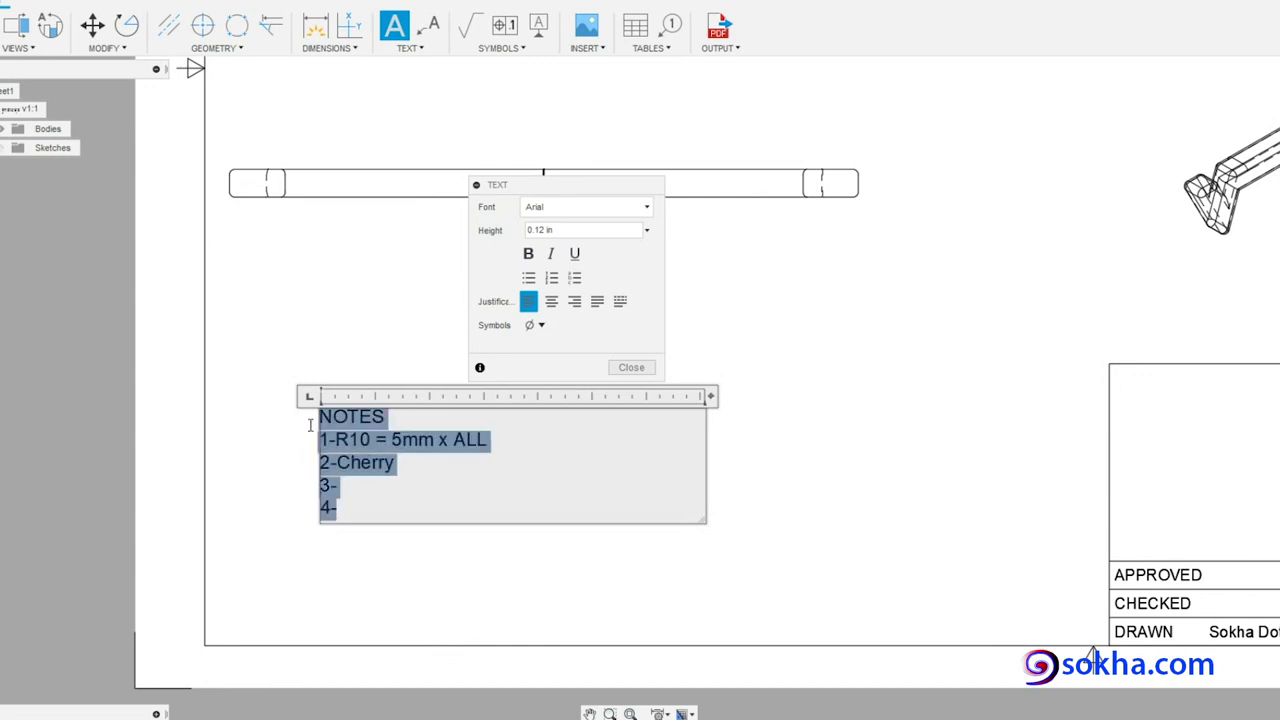
{"action": "left_click", "coordinate": [354, 507]}
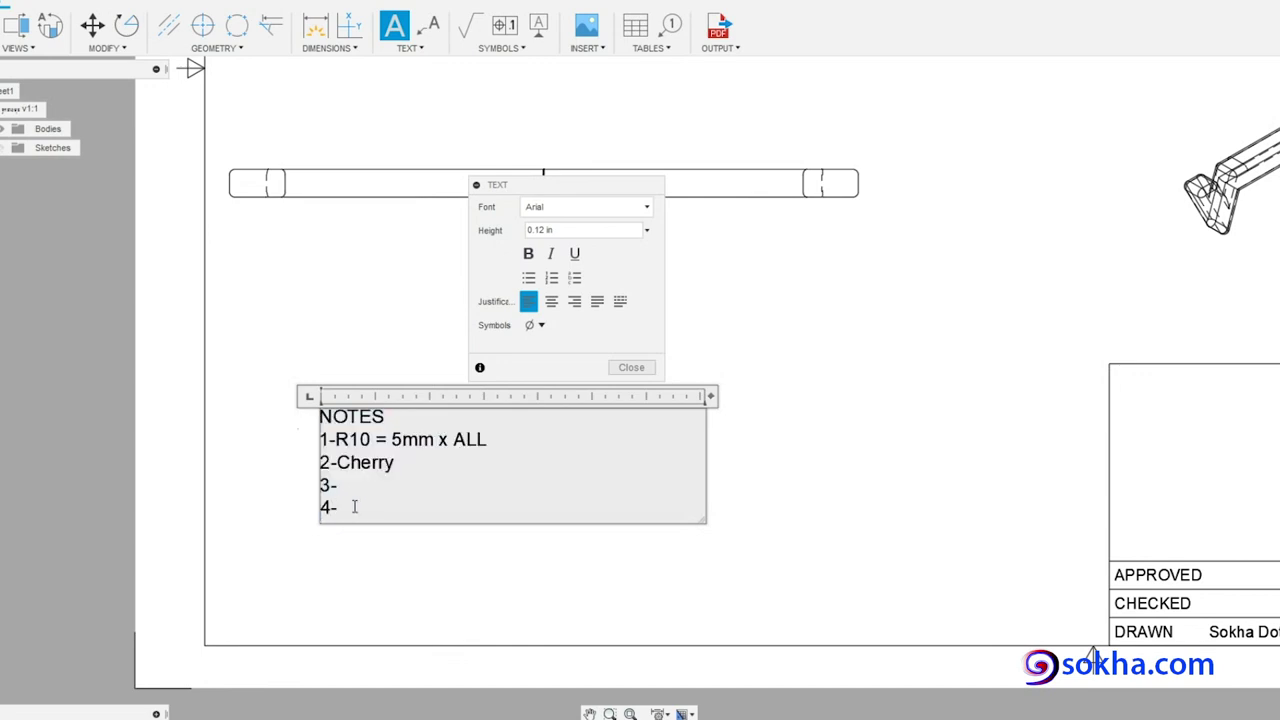
- Remove the stray fifth line, make the box narrower and taller, and finish the text
{"action": "key", "text": "Return"}
{"action": "type", "text": "5"}
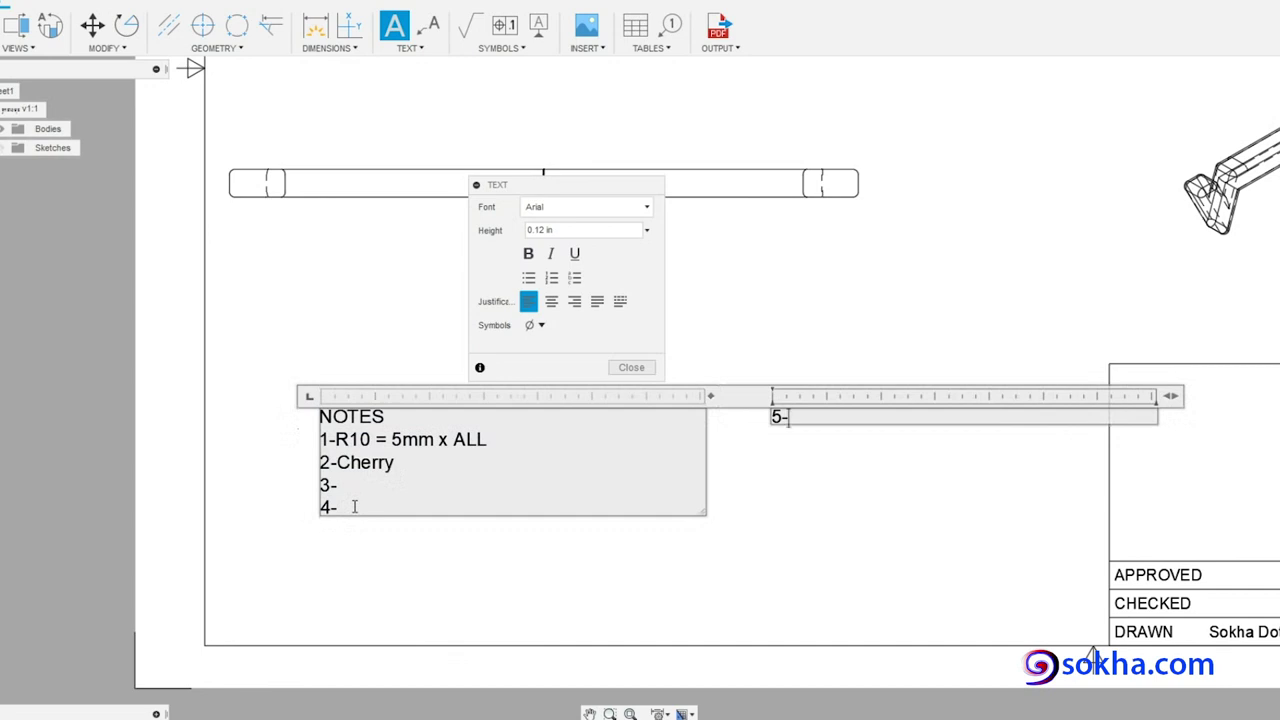
{"action": "key", "text": "BackSpace"}
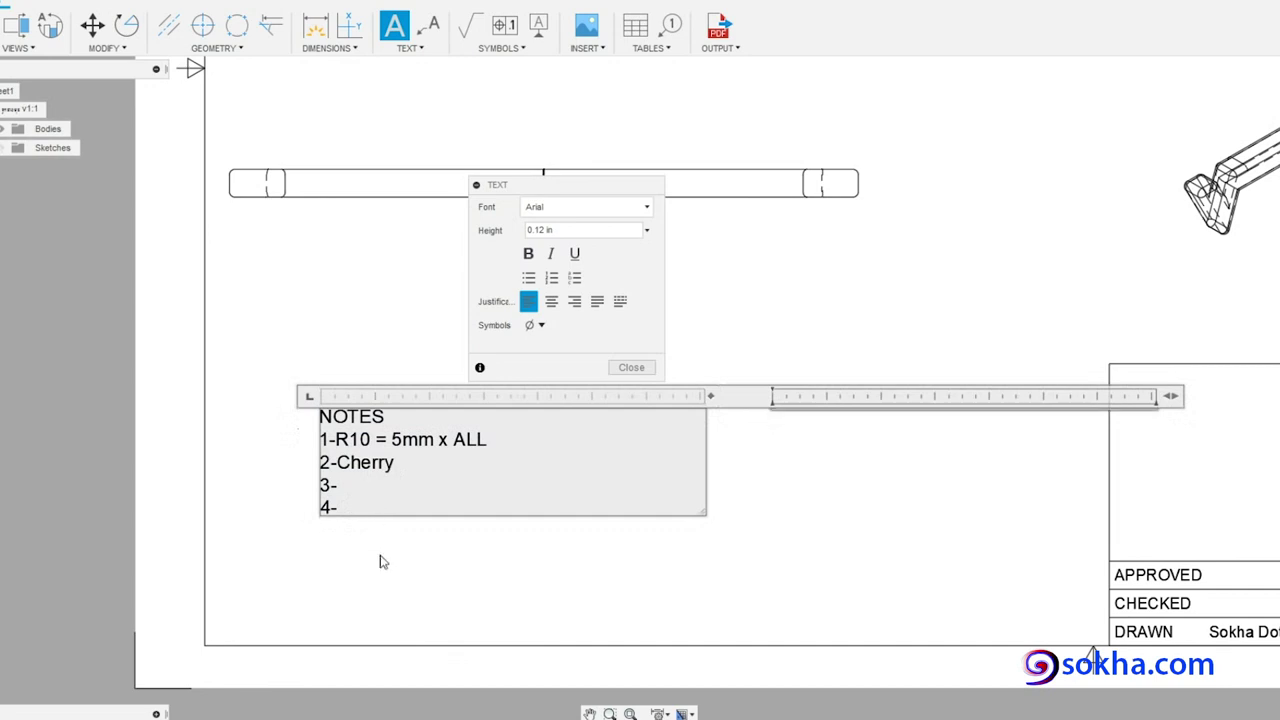
{"action": "key", "text": "BackSpace"}
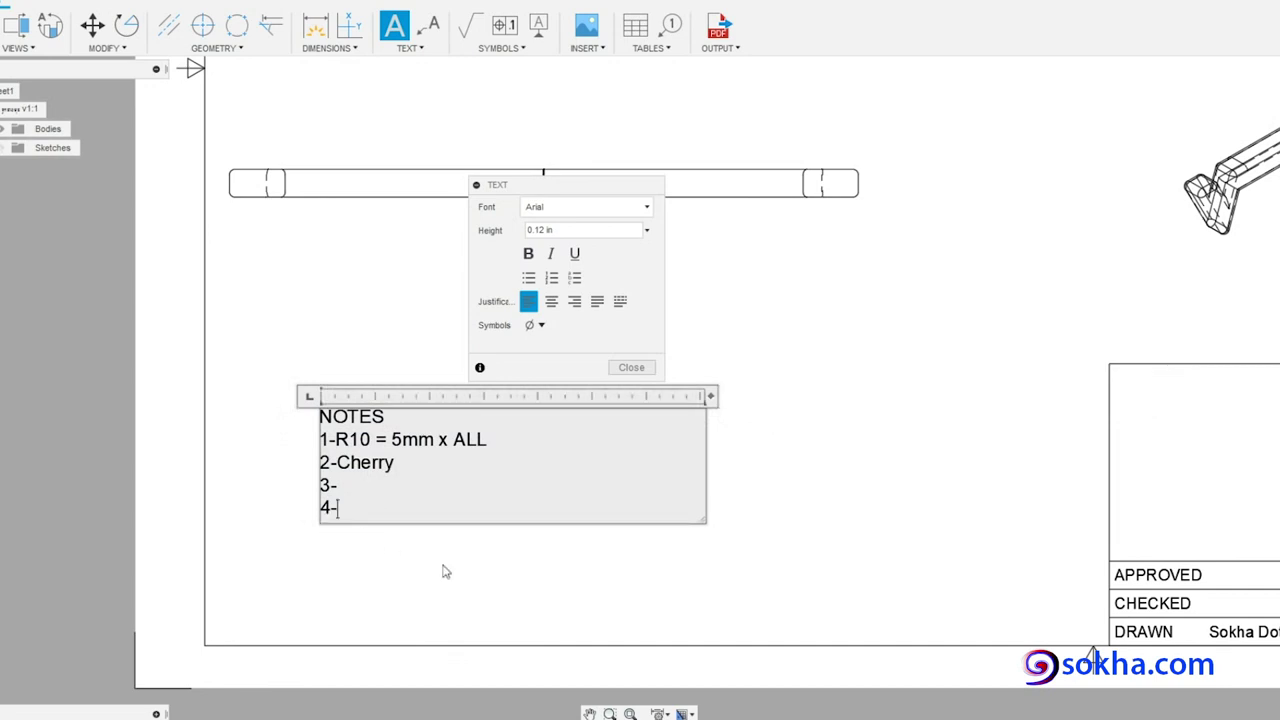
{"action": "left_click_drag", "start_coordinate": [703, 519], "coordinate": [672, 636]}
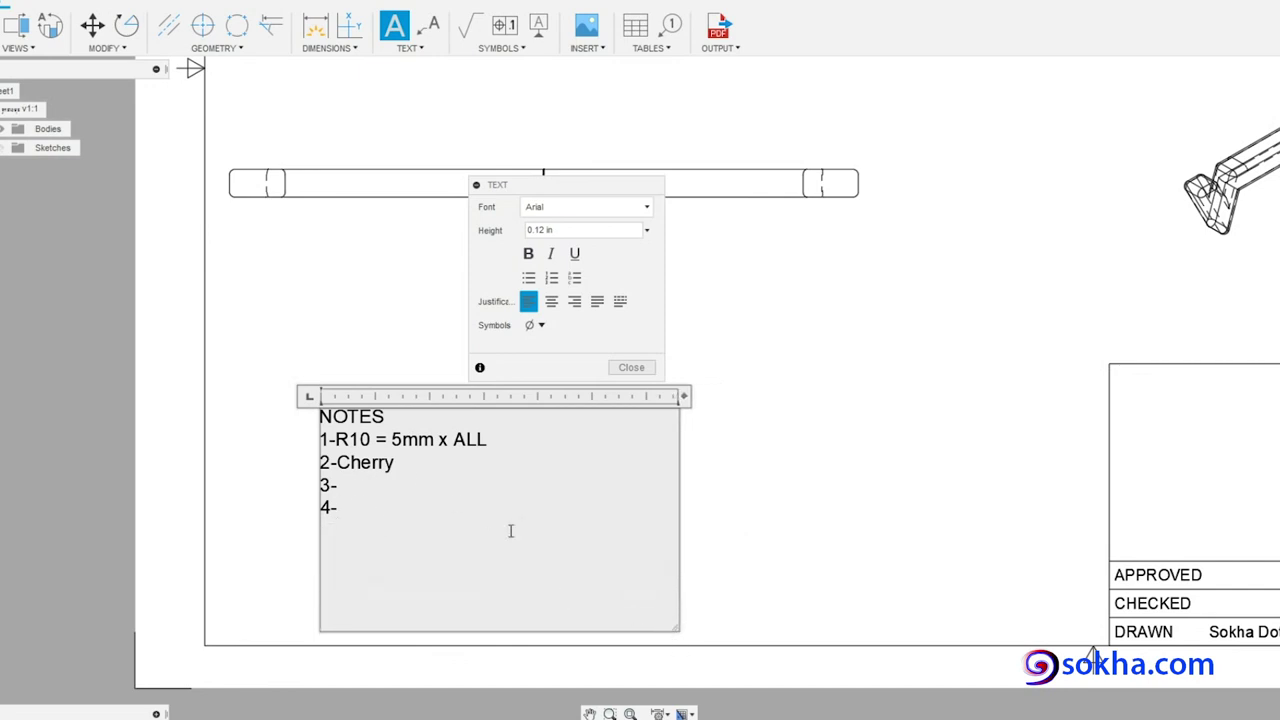
{"action": "left_click", "coordinate": [628, 369]}
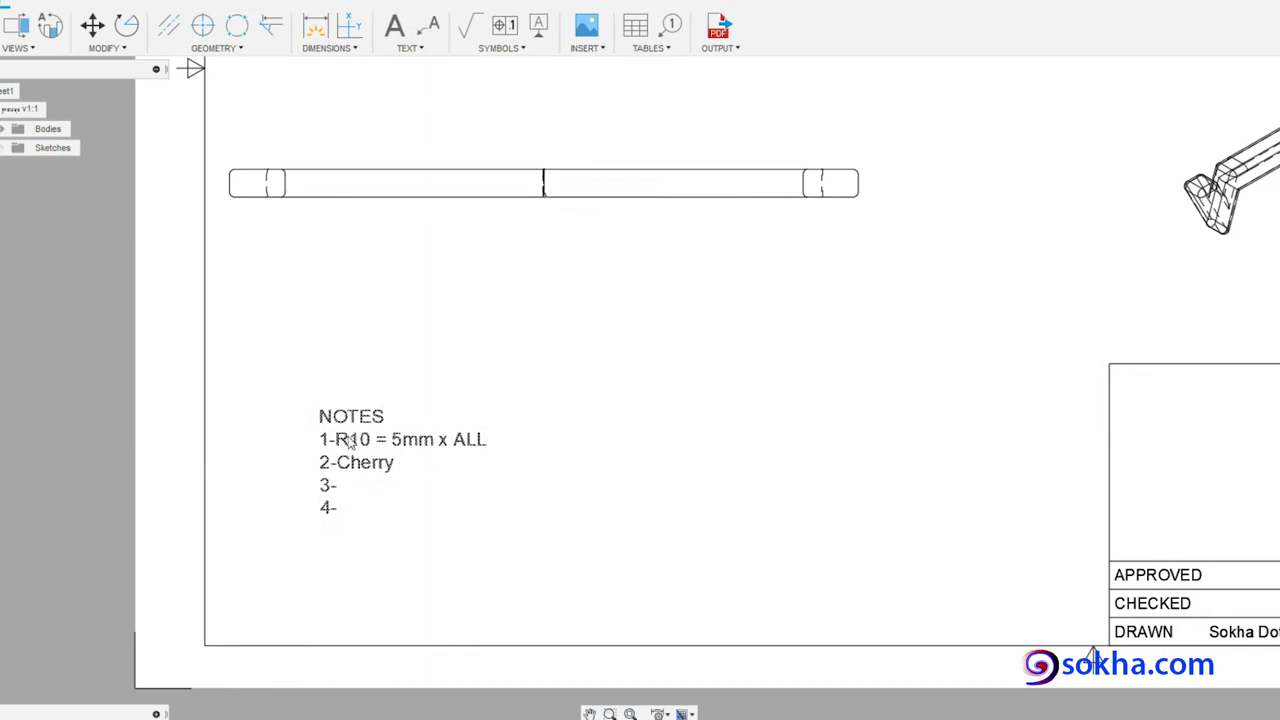
- Move the NOTES block via the sheet centre to the lower-left corner below the shaft view
{"action": "left_click", "coordinate": [363, 450]}
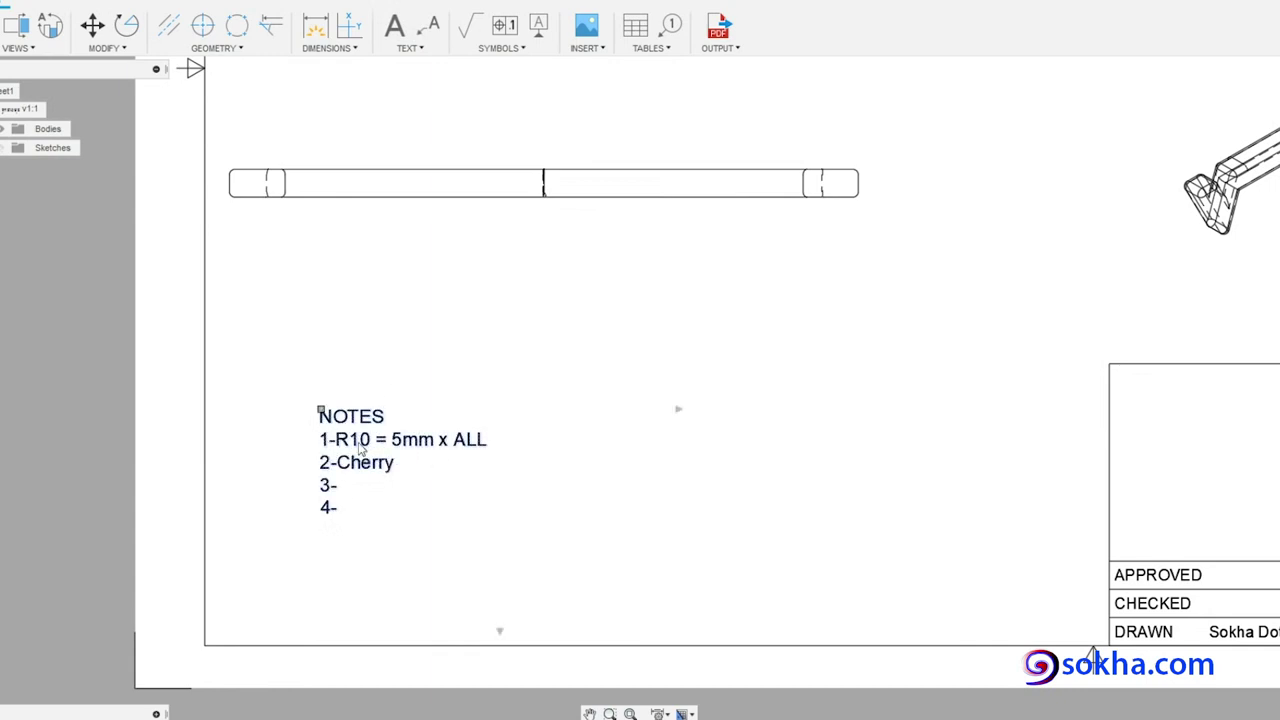
{"action": "left_click", "coordinate": [320, 413]}
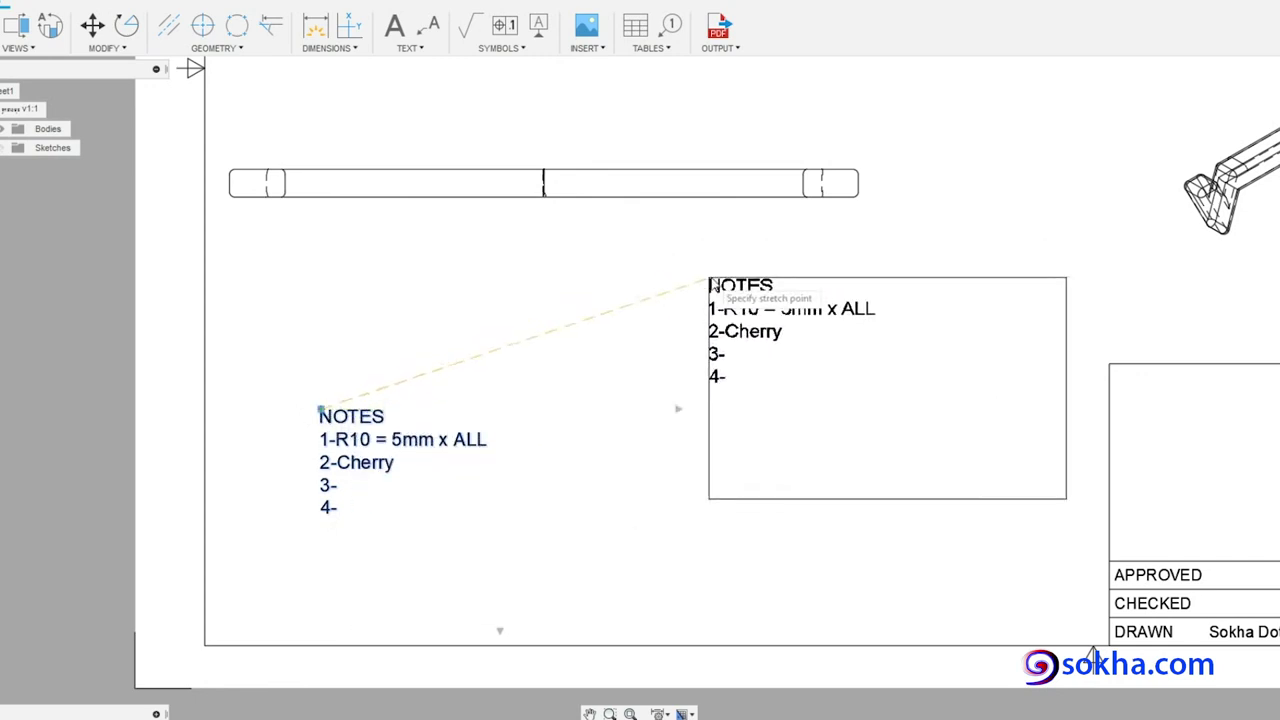
{"action": "left_click", "coordinate": [666, 284]}
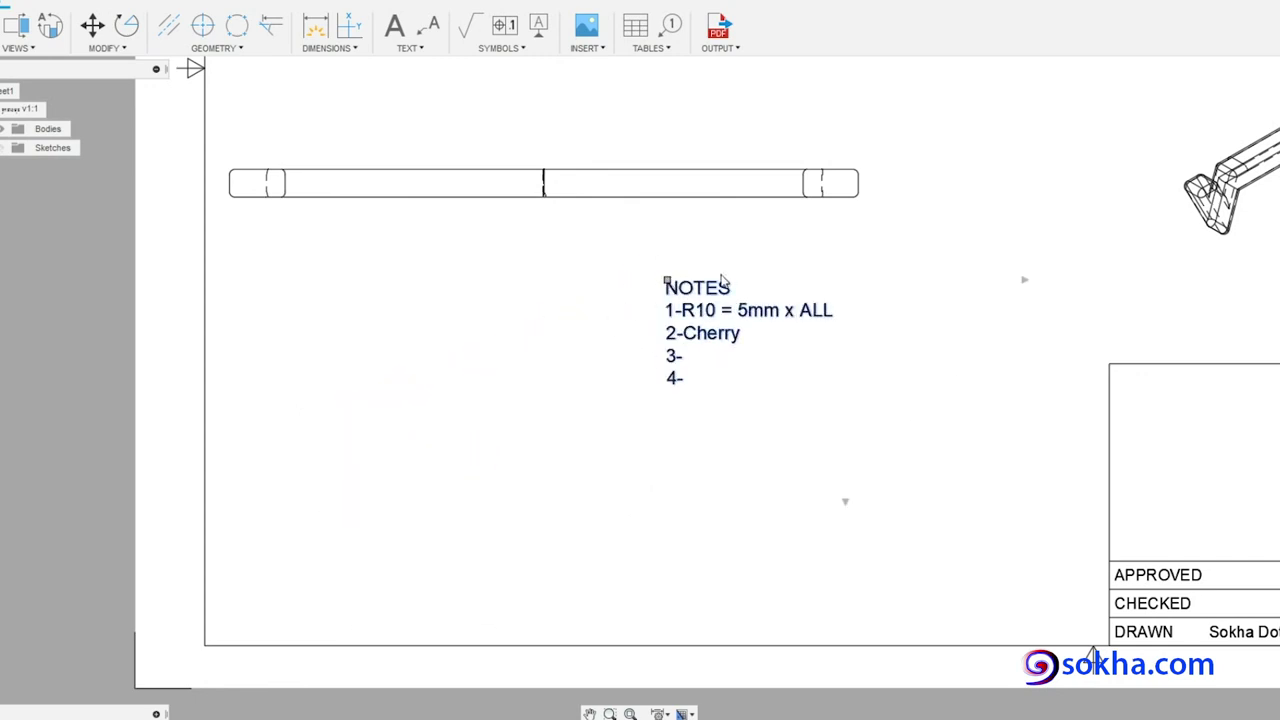
{"action": "left_click", "coordinate": [667, 283]}
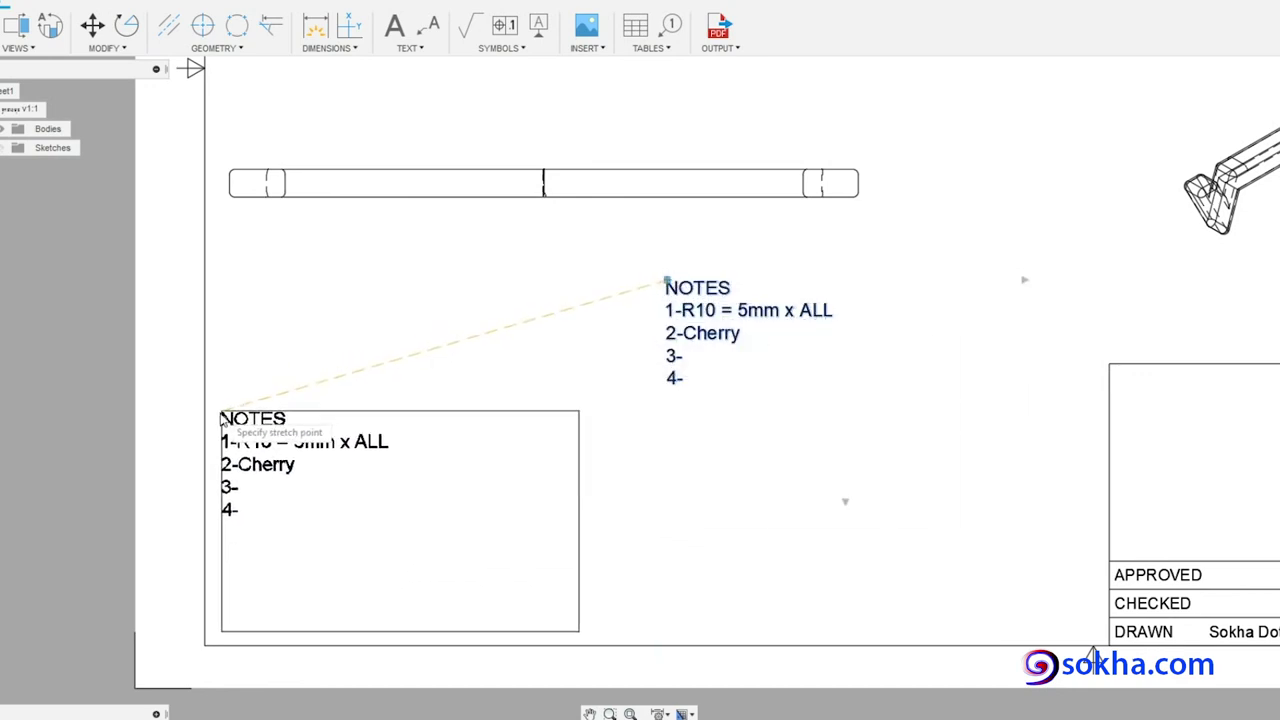
{"action": "left_click", "coordinate": [230, 409]}
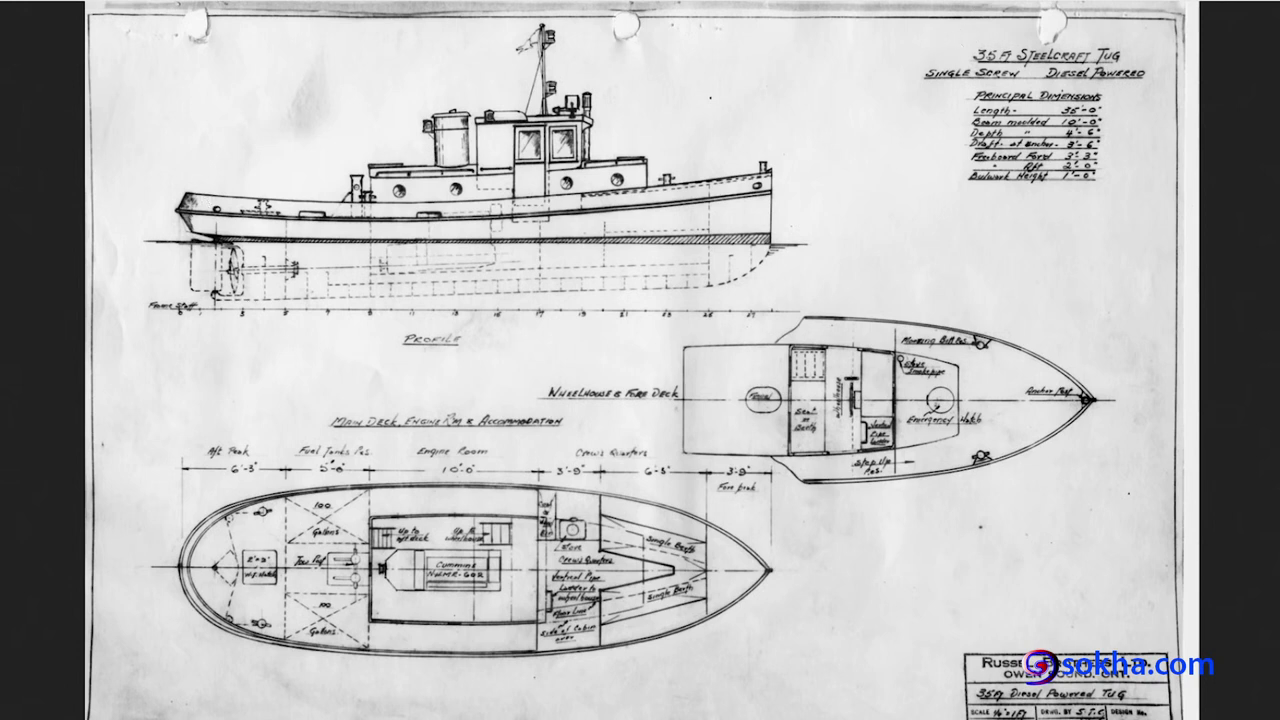
- Circle the tugboat drawing's title and dimensions and underline a title word in pen
{"action": "mouse_move", "coordinate": [1098, 33]}
{"action": "left_mouse_down"}
{"action": "mouse_move", "coordinate": [1052, 195]}
{"action": "mouse_move", "coordinate": [1158, 50]}
{"action": "left_mouse_up"}
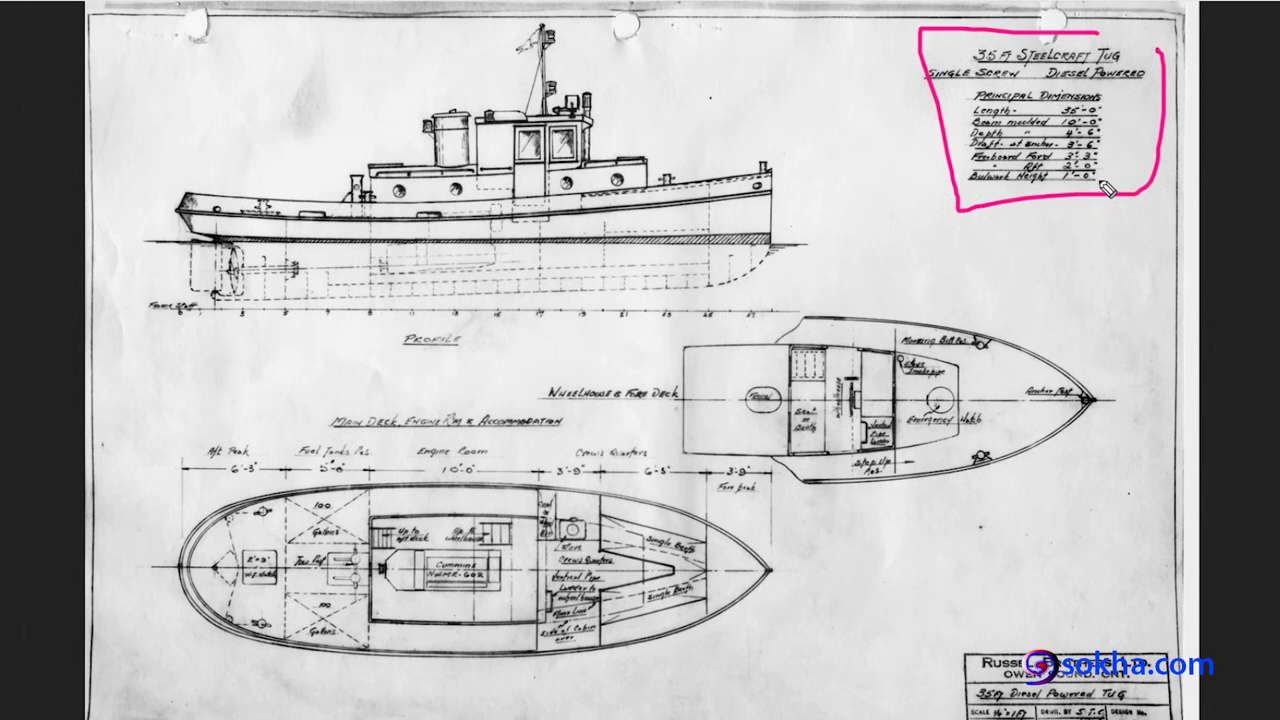
{"action": "mouse_move", "coordinate": [1081, 88]}
{"action": "left_mouse_down"}
{"action": "mouse_move", "coordinate": [1050, 79]}
{"action": "mouse_move", "coordinate": [1118, 82]}
{"action": "left_mouse_up"}
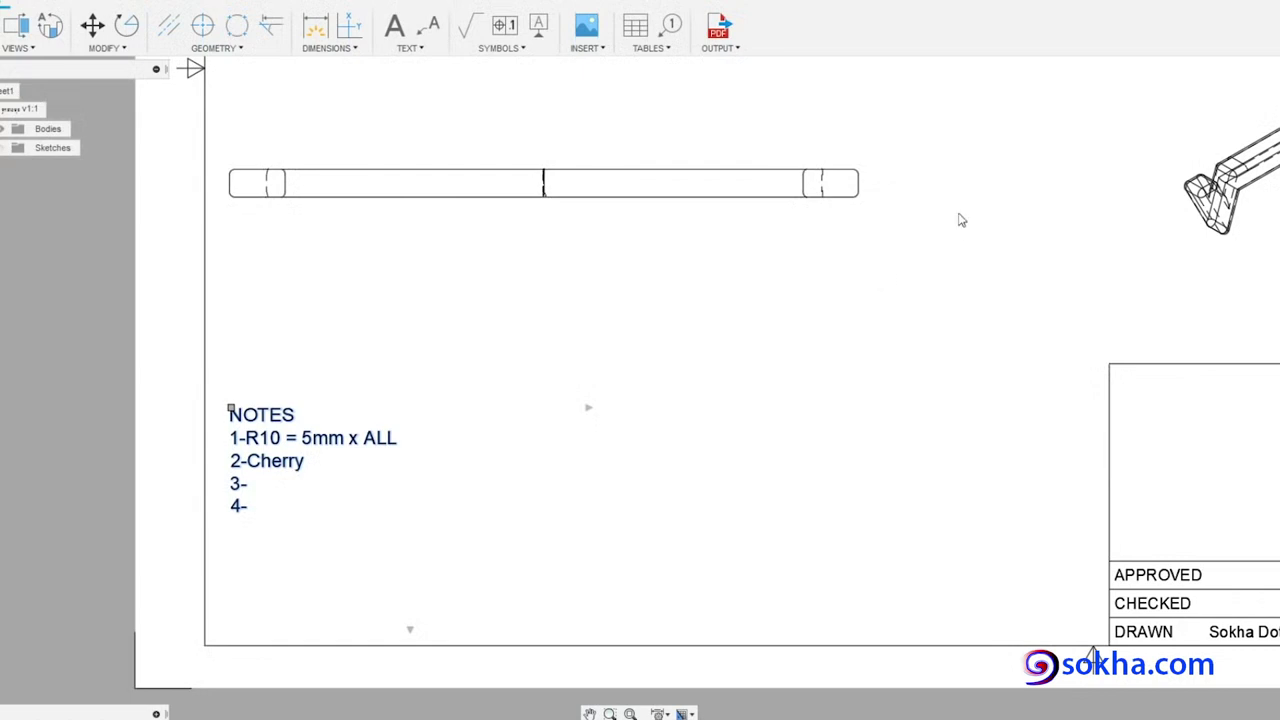
- Pan past the front view, projected view and NOTES to centre the title block
{"action": "mouse_move", "coordinate": [989, 260]}
{"action": "middle_mouse_down"}
{"action": "mouse_move", "coordinate": [991, 516]}
{"action": "mouse_move", "coordinate": [968, 371]}
{"action": "mouse_move", "coordinate": [1031, 403]}
{"action": "middle_mouse_up"}
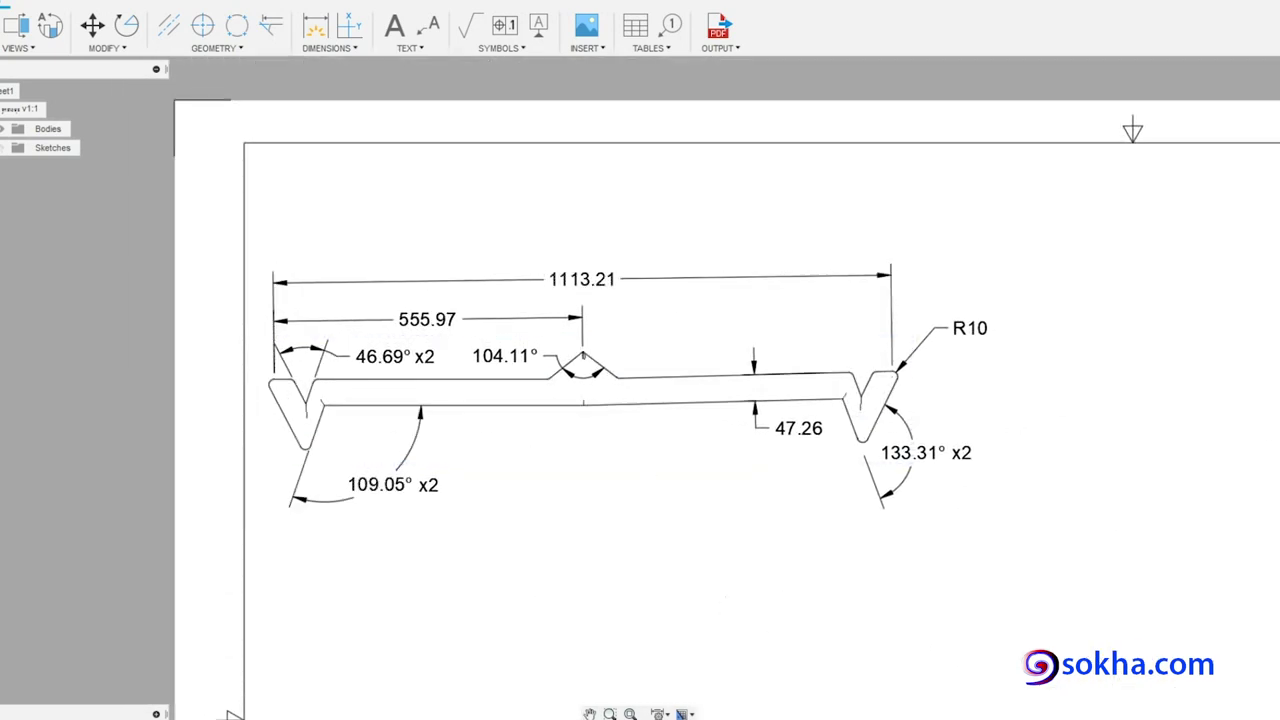
{"action": "middle_click_drag", "start_coordinate": [786, 600], "coordinate": [722, 428]}
{"action": "middle_click_drag", "start_coordinate": [816, 545], "coordinate": [776, 374]}
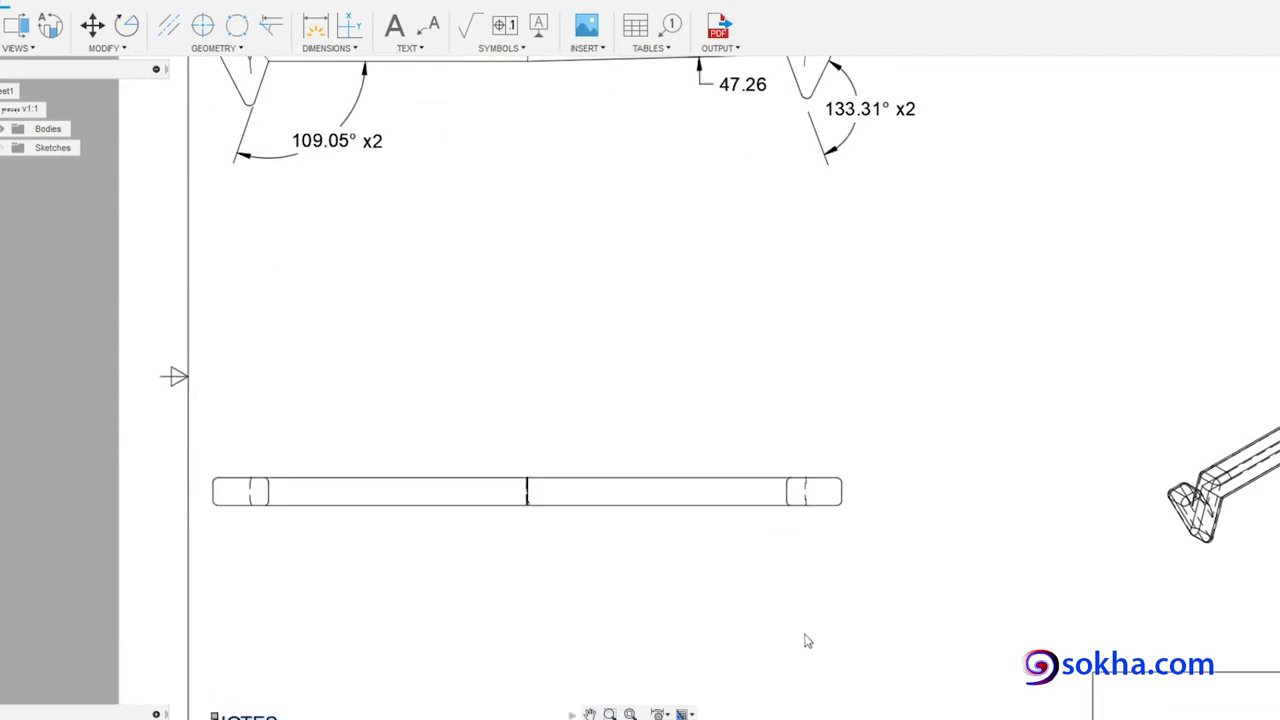
{"action": "mouse_move", "coordinate": [808, 640]}
{"action": "middle_mouse_down"}
{"action": "mouse_move", "coordinate": [688, 406]}
{"action": "mouse_move", "coordinate": [620, 404]}
{"action": "mouse_move", "coordinate": [454, 332]}
{"action": "mouse_move", "coordinate": [250, 366]}
{"action": "middle_mouse_up"}
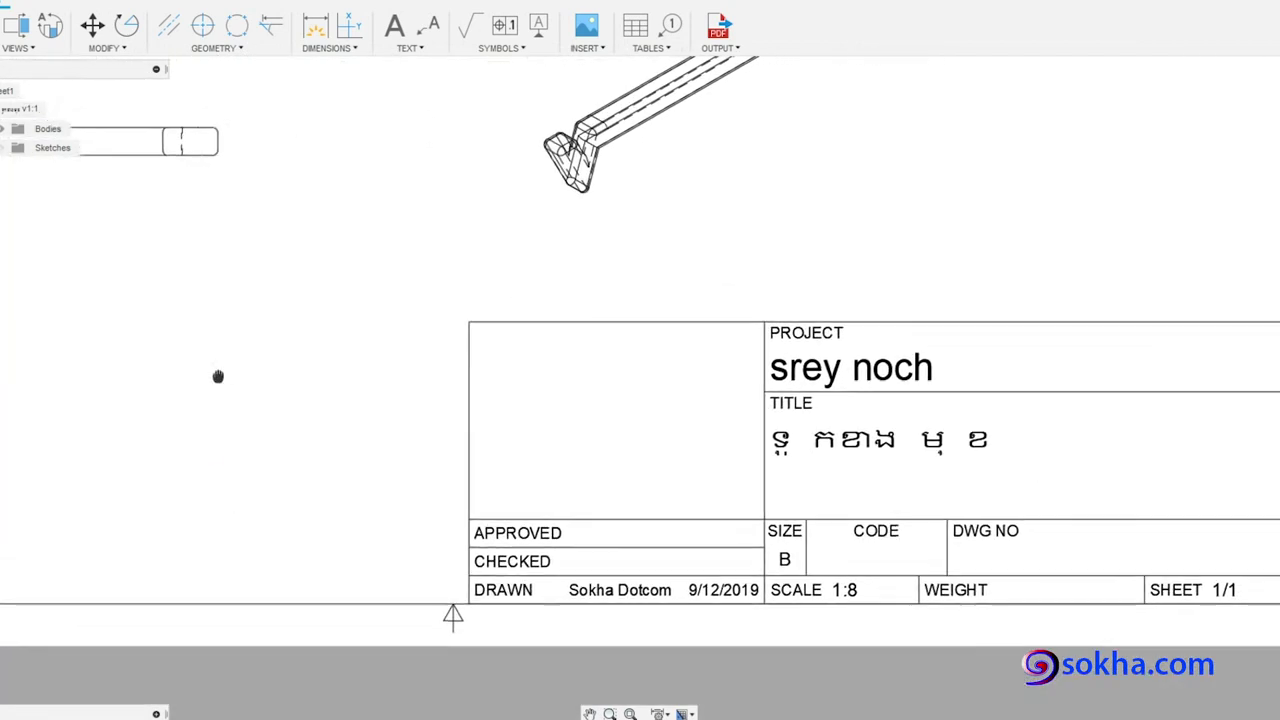
{"action": "middle_click_drag", "start_coordinate": [459, 250], "coordinate": [291, 249]}
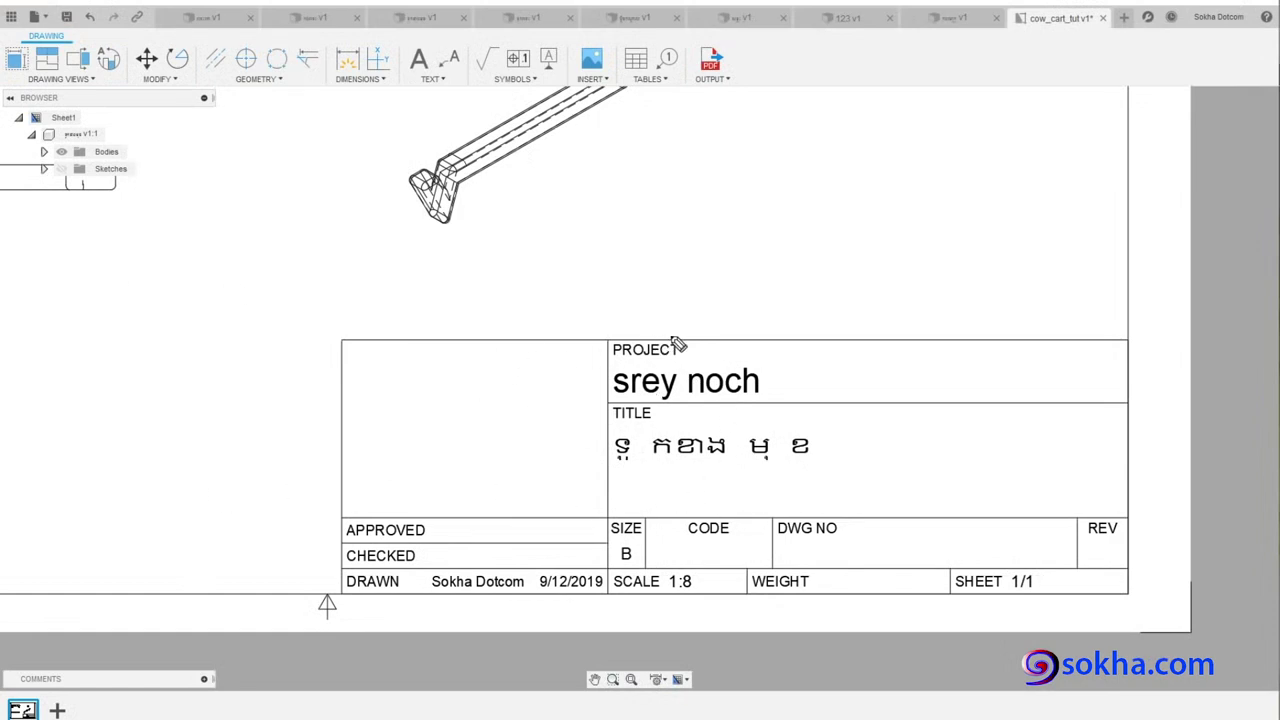
- Pen-mark the PROJECT label and current project name, clear the ink, and select the title block
{"action": "left_click_drag", "start_coordinate": [678, 333], "coordinate": [680, 325]}
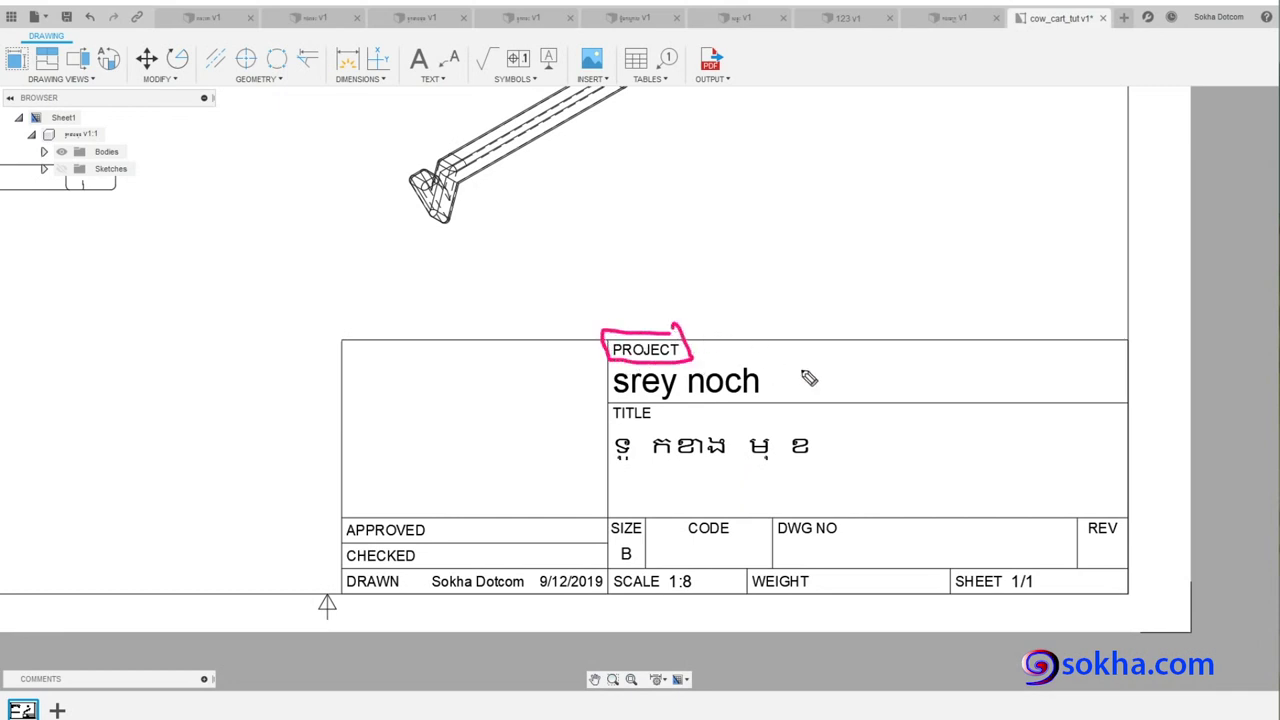
{"action": "mouse_move", "coordinate": [928, 368]}
{"action": "left_mouse_down"}
{"action": "mouse_move", "coordinate": [780, 388]}
{"action": "mouse_move", "coordinate": [800, 394]}
{"action": "left_mouse_up"}
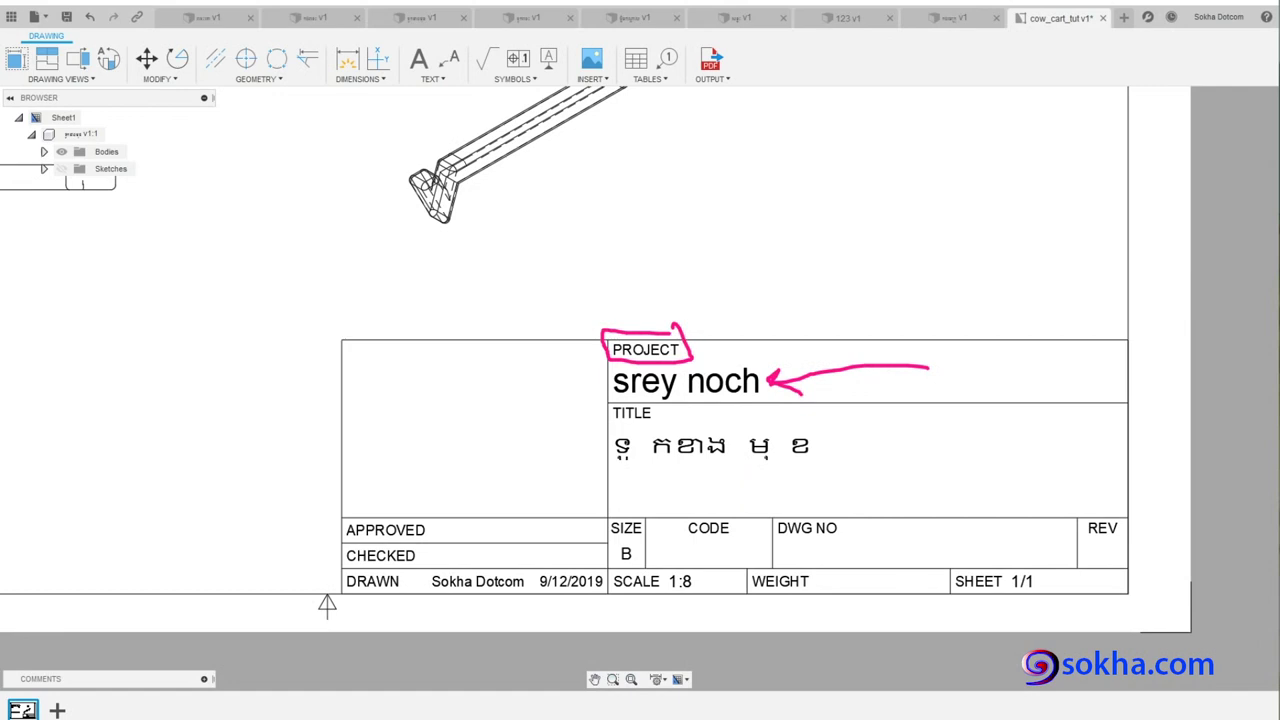
{"action": "key", "text": "Escape"}
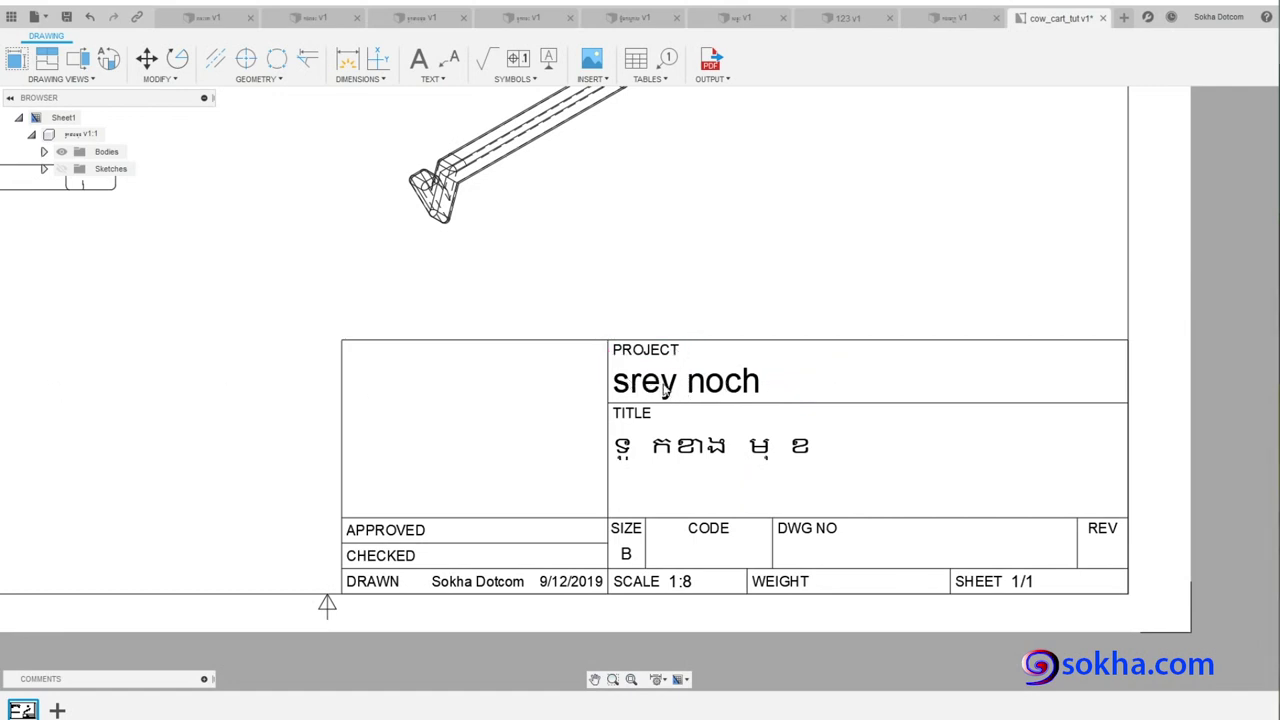
{"action": "left_click", "coordinate": [668, 389]}
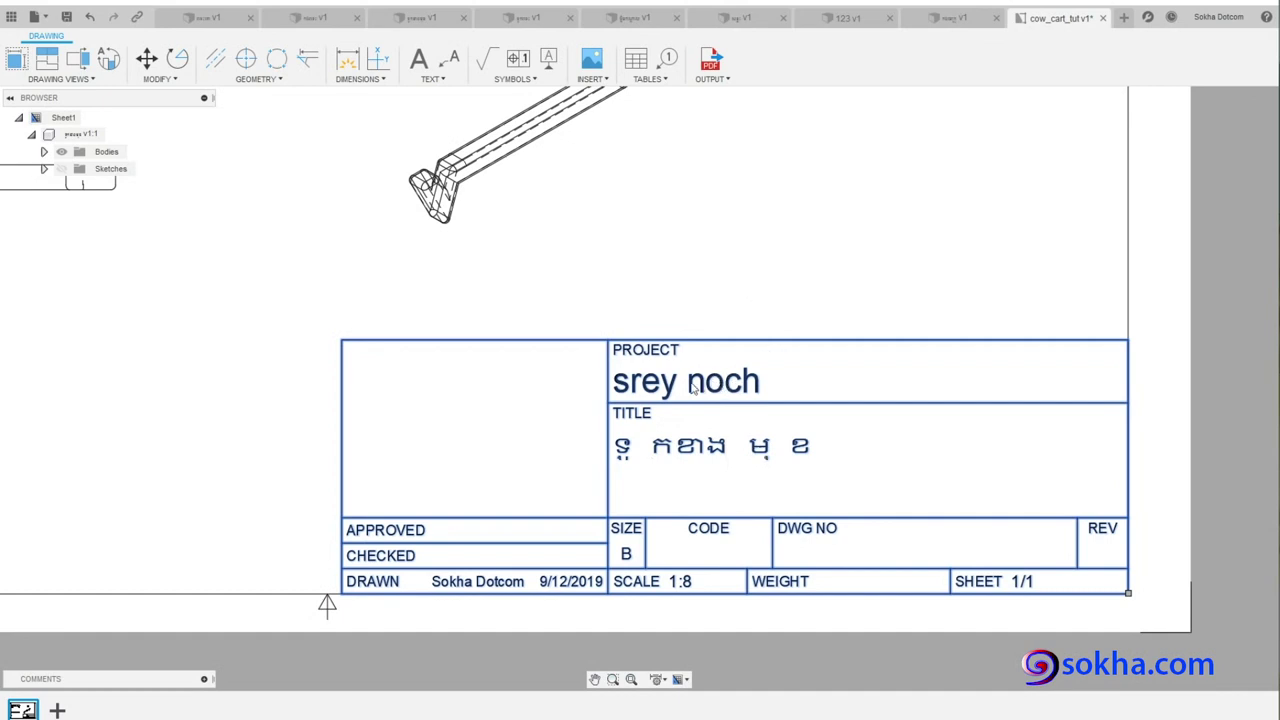
- Replace the title block's project name with រទេះ គោខ្មែរ and confirm the edit
{"action": "double_click", "coordinate": [720, 390]}
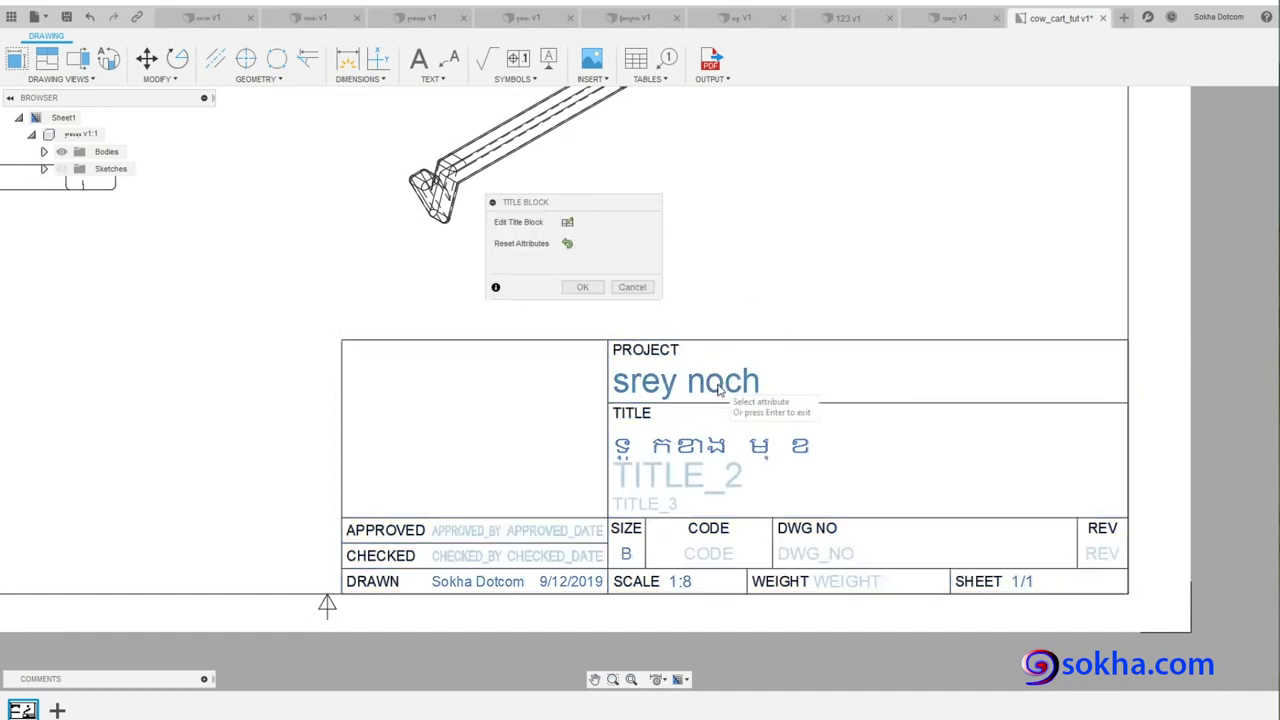
{"action": "left_click", "coordinate": [667, 392]}
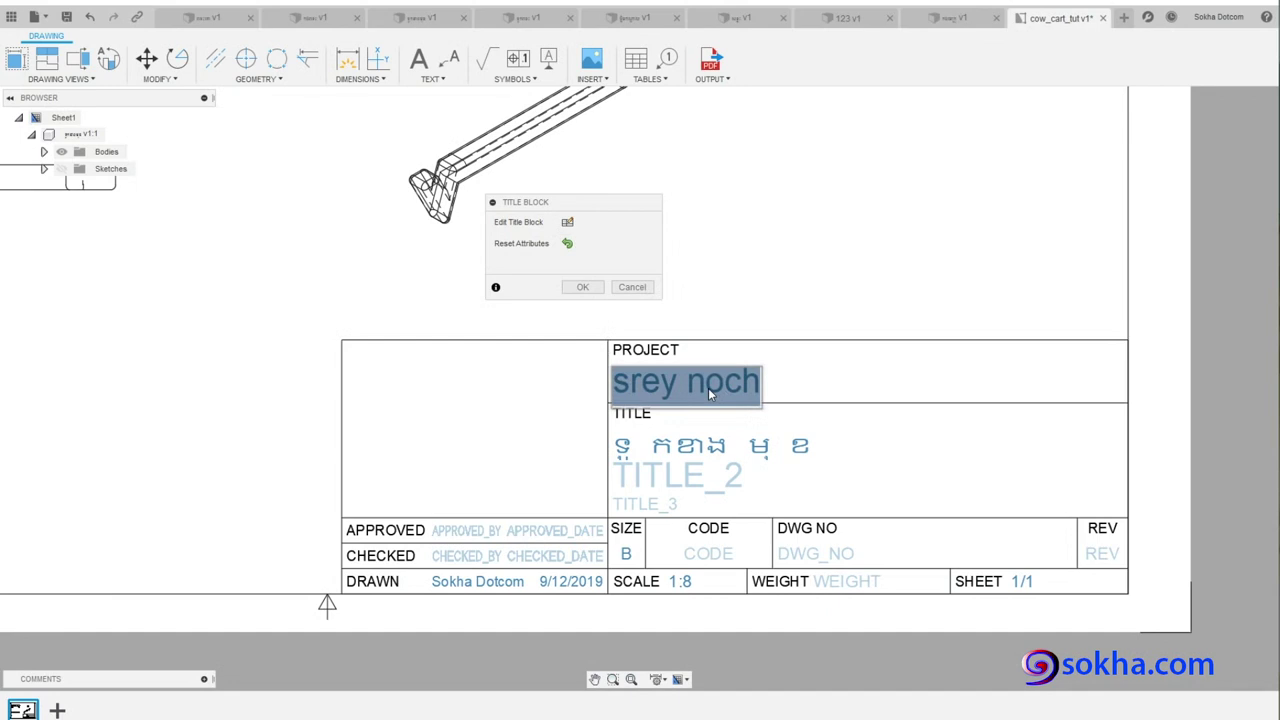
{"action": "type", "text": "រទេះ"}
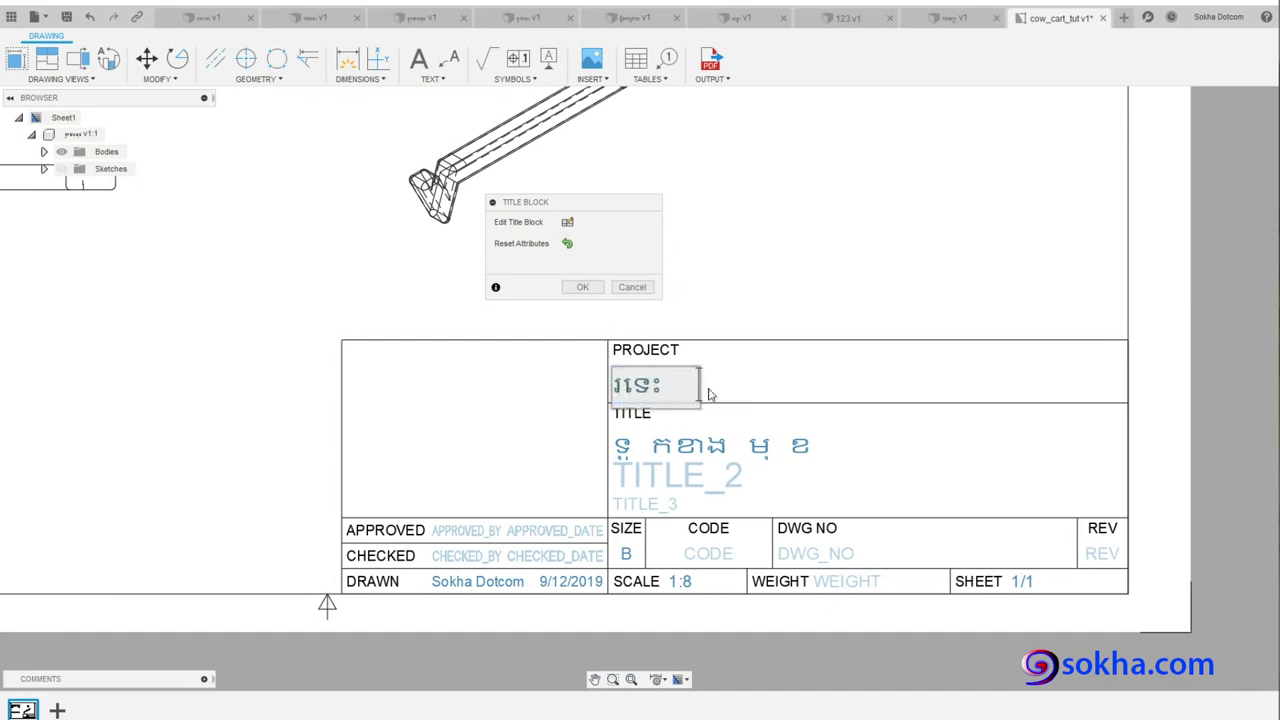
{"action": "type", "text": " គោខ្មែរ"}
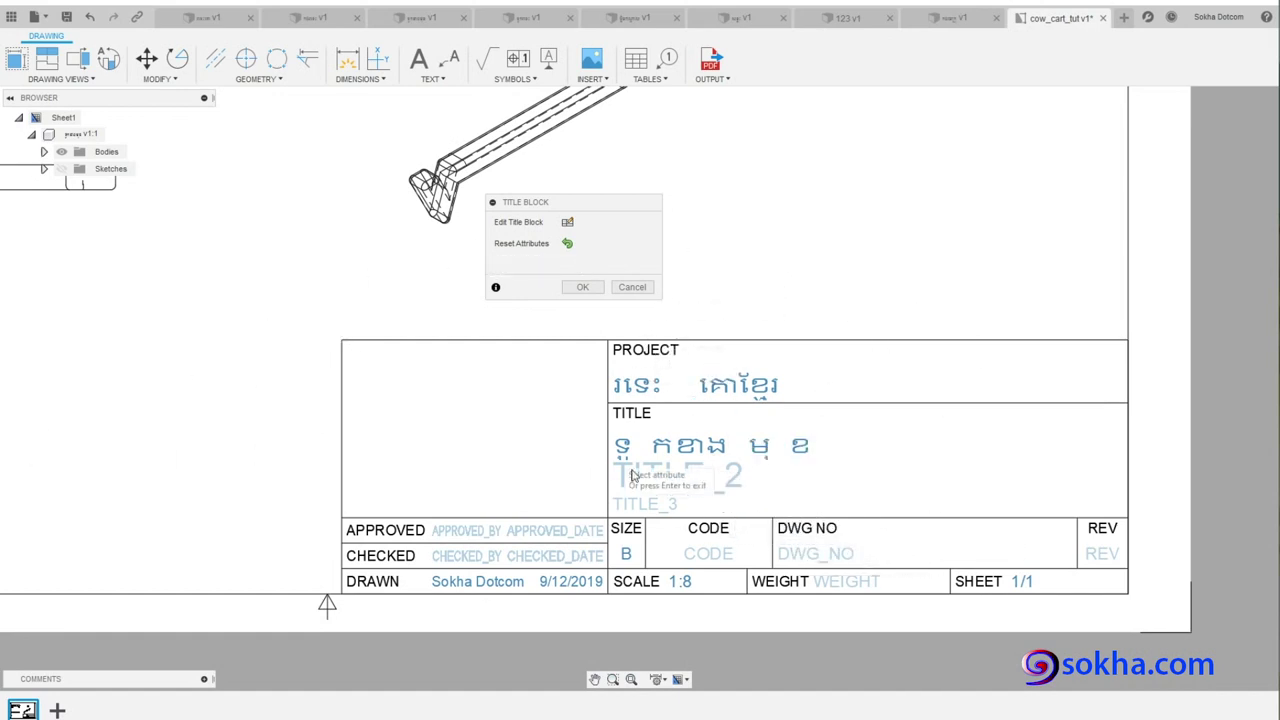
{"action": "left_click", "coordinate": [582, 287]}
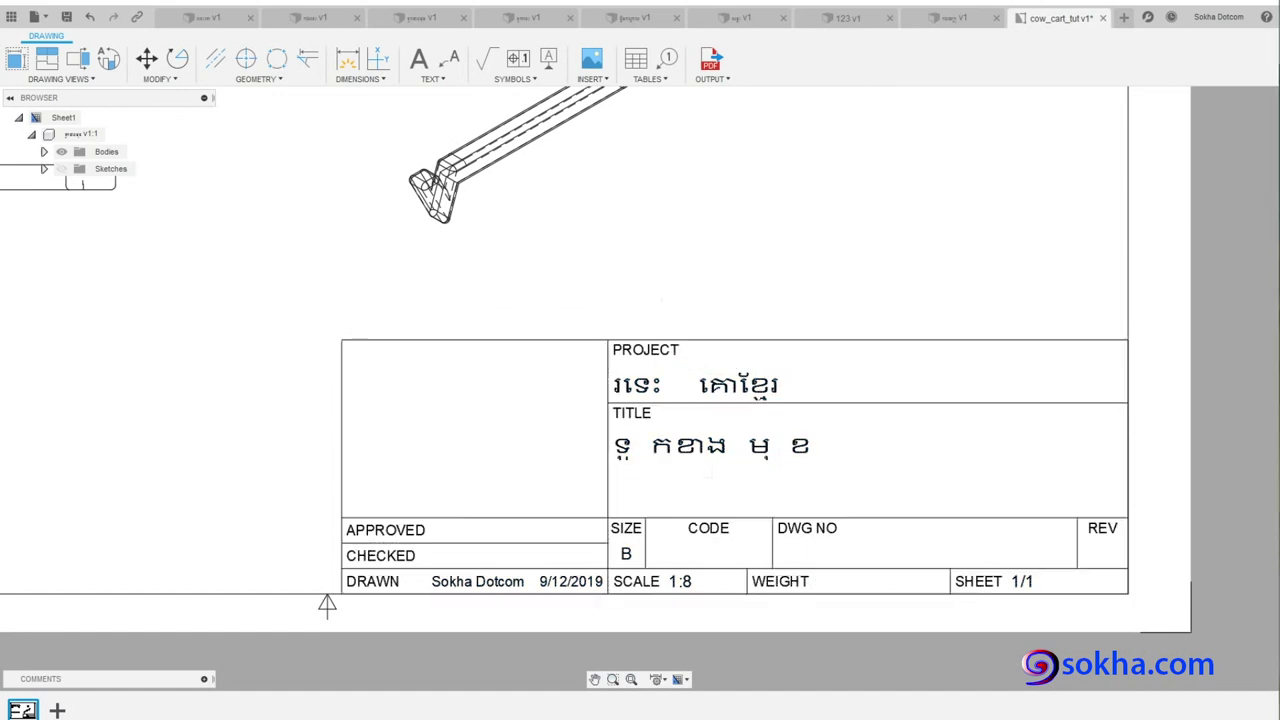
{"action": "mouse_move", "coordinate": [427, 522]}
{"action": "left_mouse_down"}
{"action": "mouse_move", "coordinate": [342, 546]}
{"action": "mouse_move", "coordinate": [423, 568]}
{"action": "mouse_move", "coordinate": [422, 545]}
{"action": "left_mouse_up"}
{"action": "mouse_move", "coordinate": [240, 565]}
{"action": "left_mouse_down"}
{"action": "mouse_move", "coordinate": [306, 551]}
{"action": "mouse_move", "coordinate": [306, 572]}
{"action": "mouse_move", "coordinate": [334, 549]}
{"action": "left_mouse_up"}
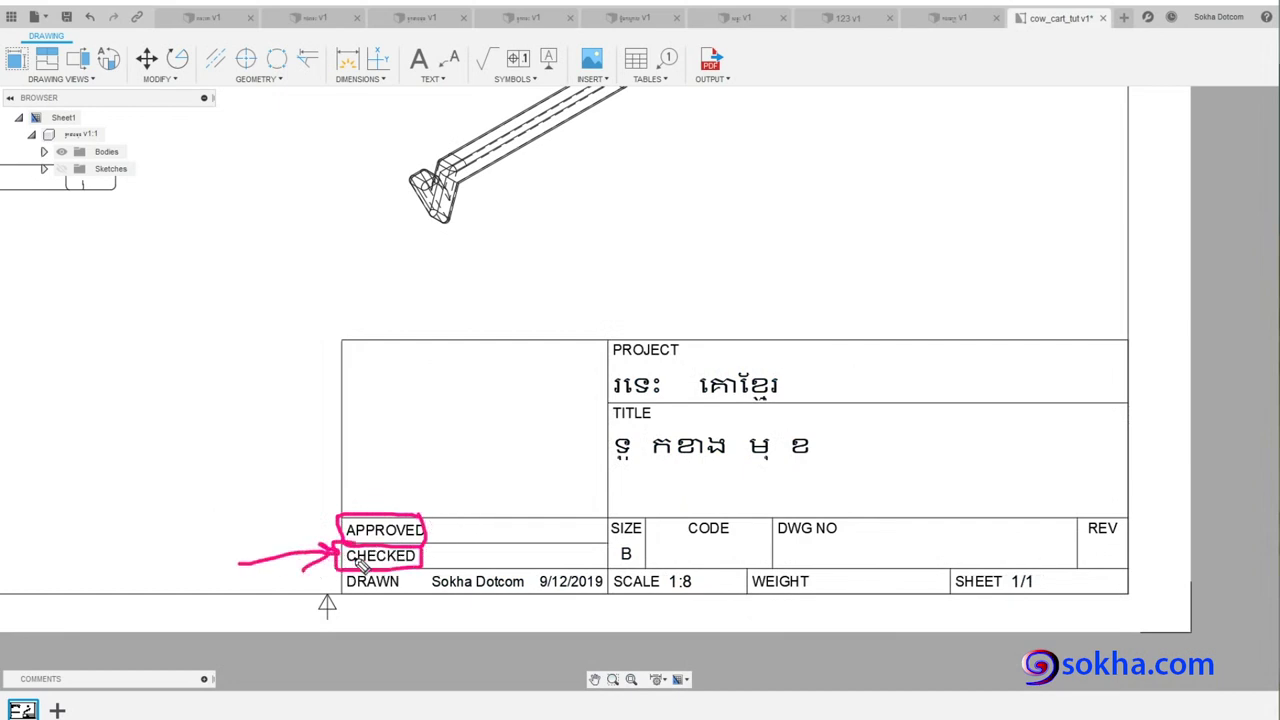
{"action": "mouse_move", "coordinate": [207, 115]}
{"action": "left_mouse_down"}
{"action": "mouse_move", "coordinate": [440, 178]}
{"action": "mouse_move", "coordinate": [493, 225]}
{"action": "left_mouse_up"}
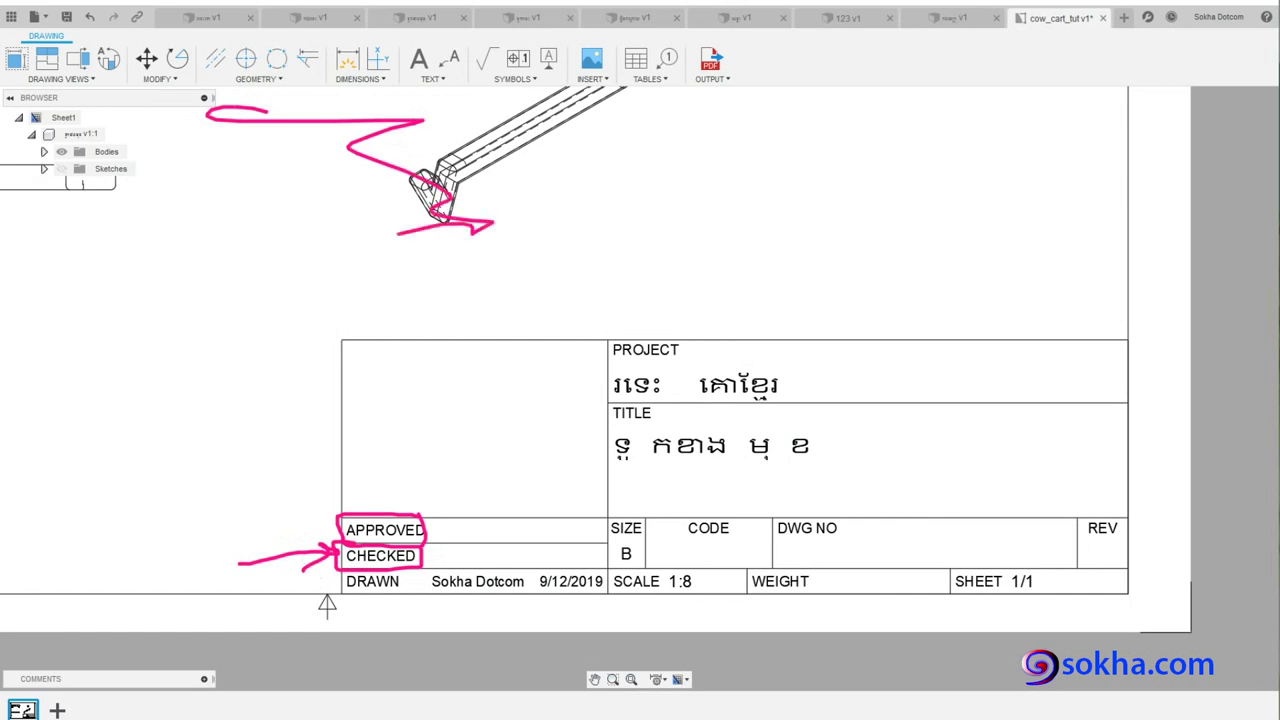
{"action": "scroll", "coordinate": [198, 279], "scroll_direction": "down", "scroll_amount": 1}
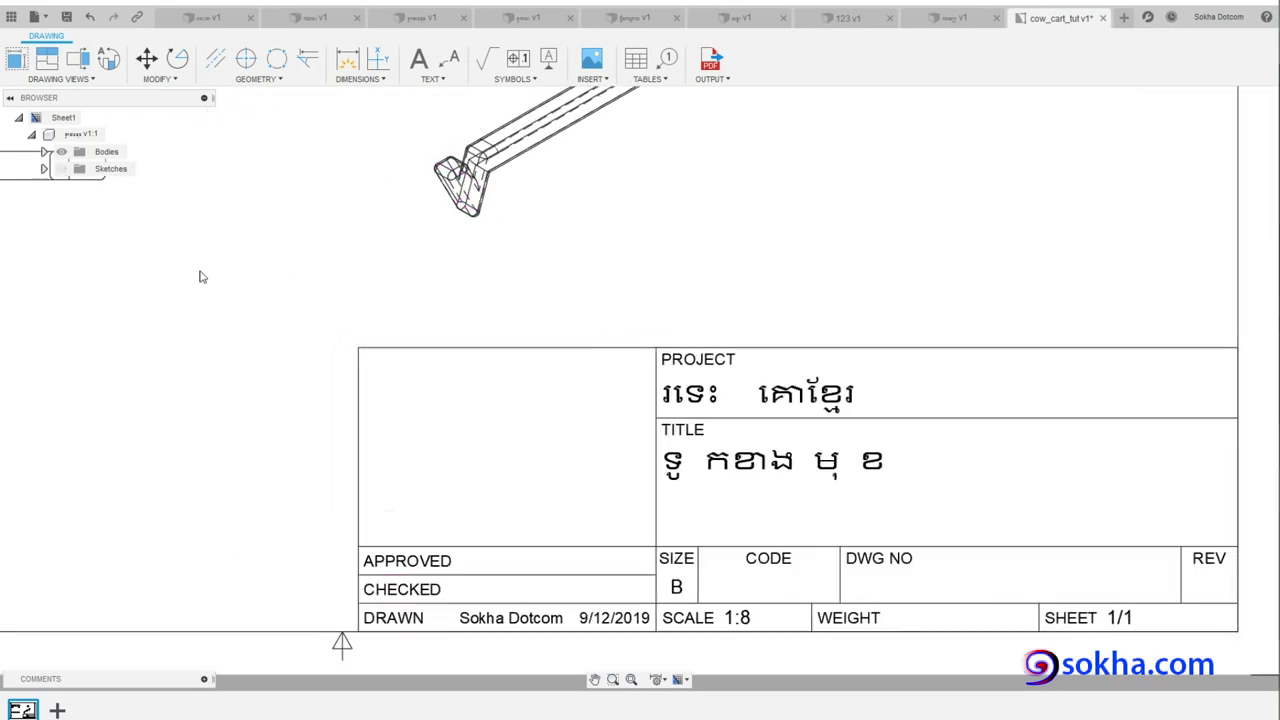
{"action": "scroll", "coordinate": [198, 279], "scroll_direction": "down", "scroll_amount": 2}
{"action": "scroll", "coordinate": [200, 277], "scroll_direction": "down", "scroll_amount": 2}
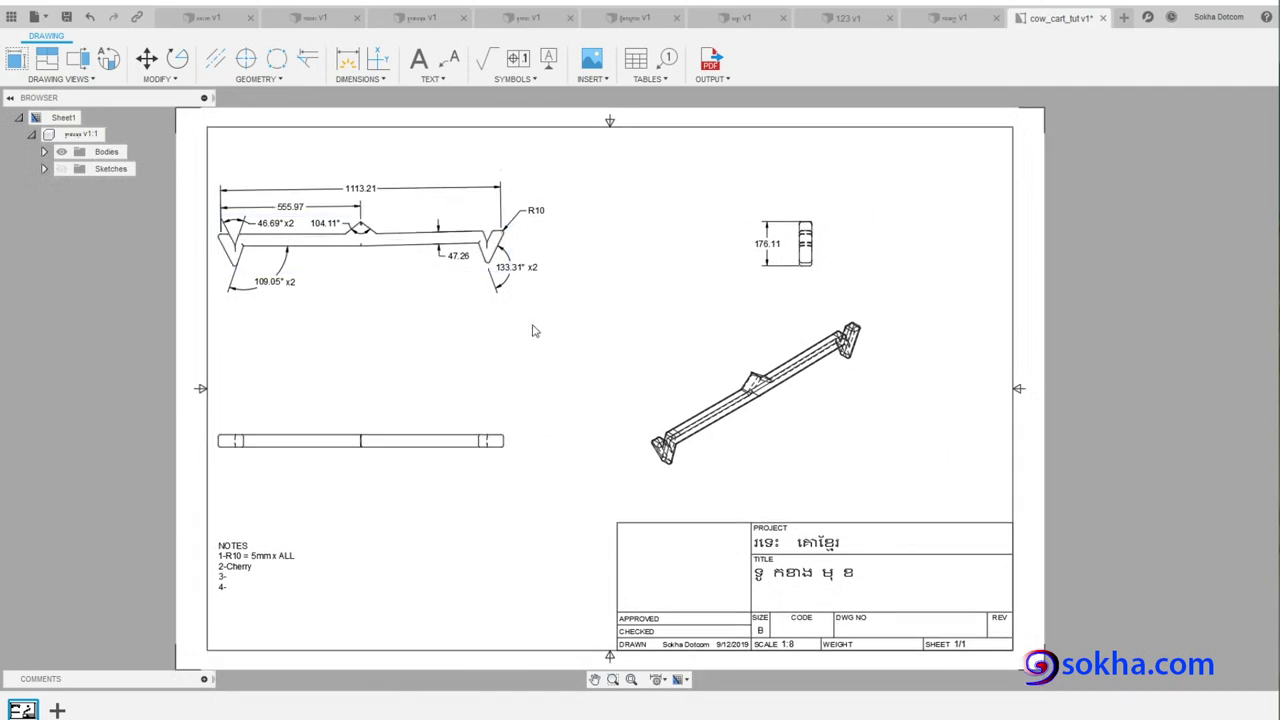
{"action": "scroll", "coordinate": [698, 597], "scroll_direction": "down", "scroll_amount": 2}
{"action": "scroll", "coordinate": [698, 597], "scroll_direction": "up", "scroll_amount": 2}
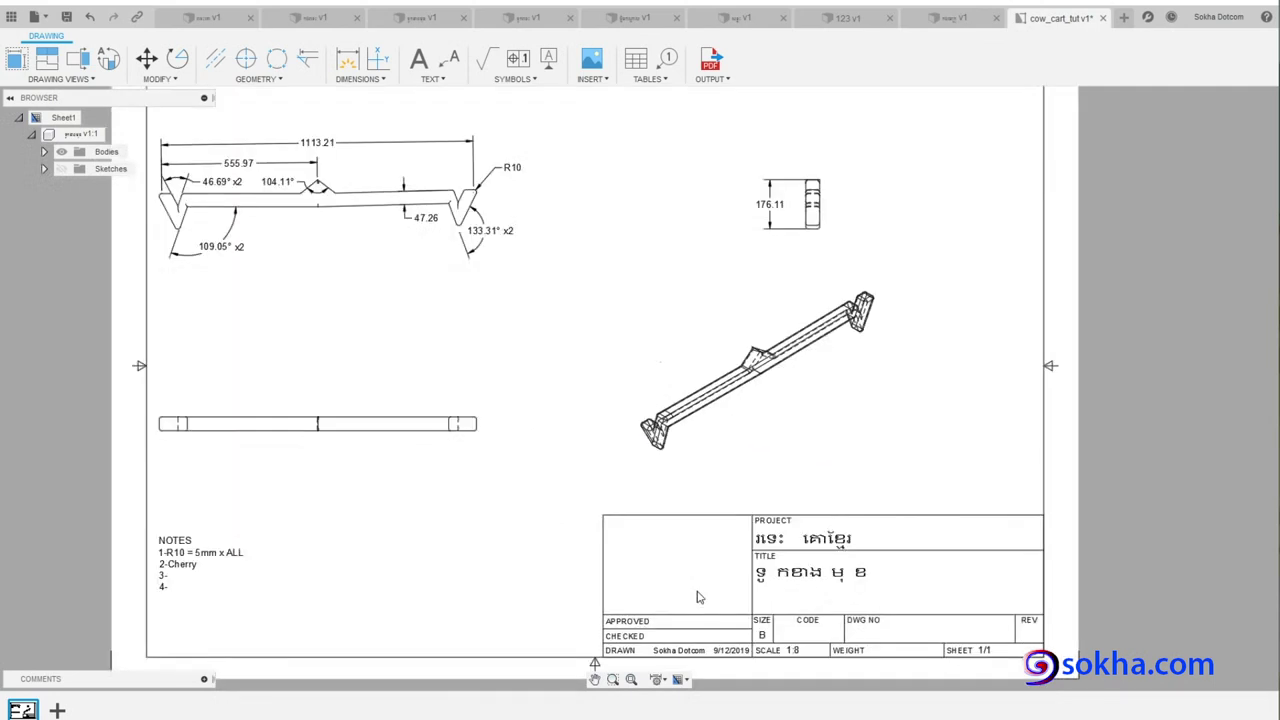
{"action": "scroll", "coordinate": [698, 597], "scroll_direction": "up", "scroll_amount": 3}
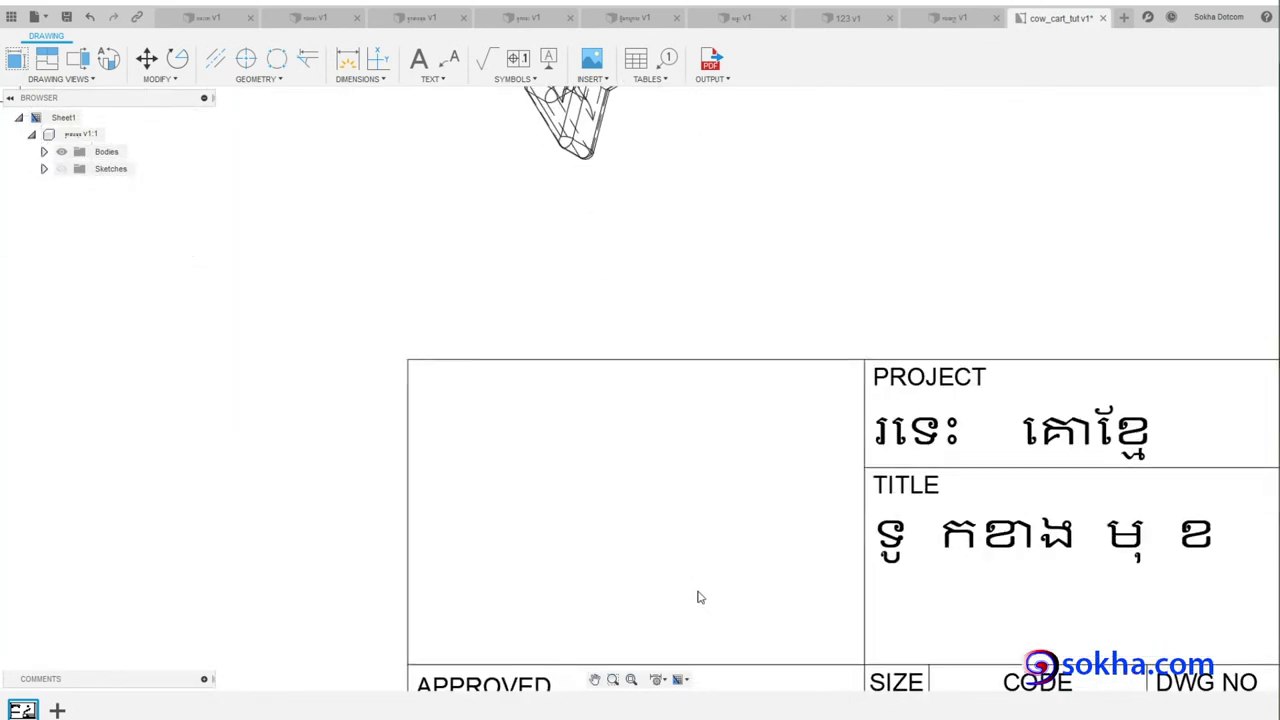
{"action": "middle_click_drag", "start_coordinate": [339, 590], "coordinate": [274, 340]}
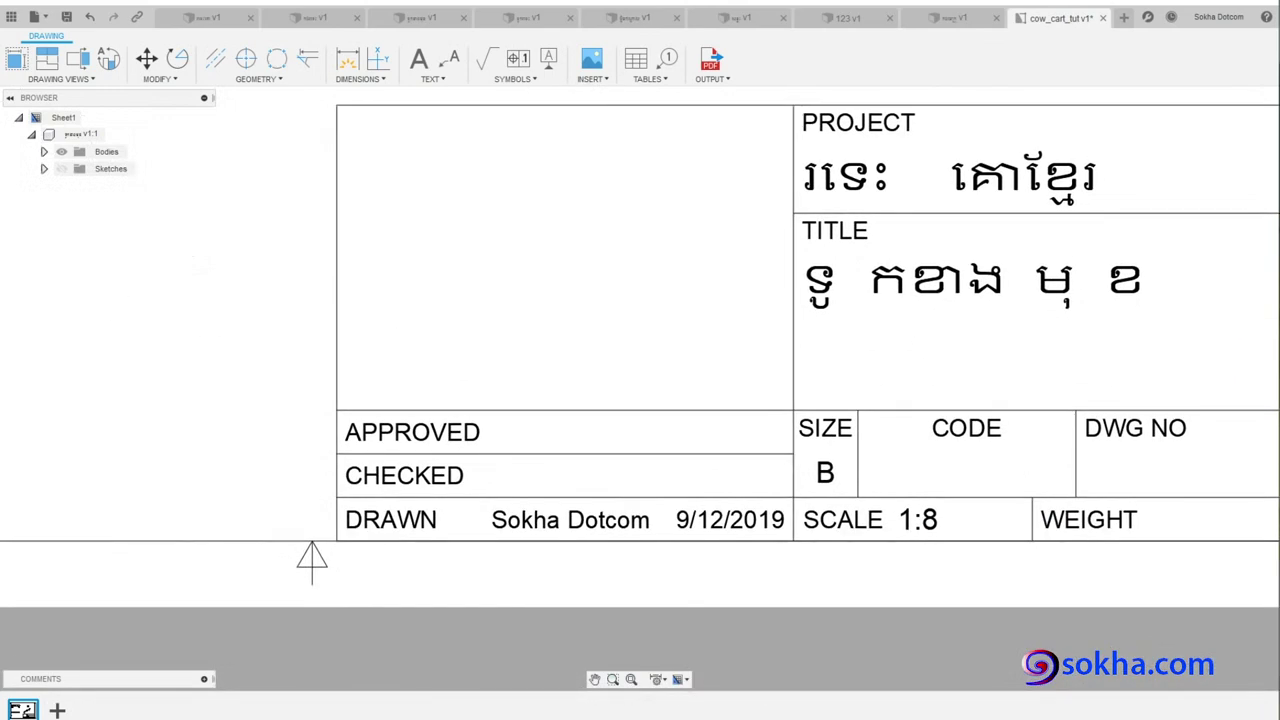
- Box CHECKED, write a sample checker name, number the rows, and write an approver name on a line
{"action": "mouse_move", "coordinate": [345, 492]}
{"action": "left_mouse_down"}
{"action": "mouse_move", "coordinate": [420, 491]}
{"action": "mouse_move", "coordinate": [352, 462]}
{"action": "mouse_move", "coordinate": [466, 486]}
{"action": "left_mouse_up"}
{"action": "mouse_move", "coordinate": [212, 136]}
{"action": "left_mouse_down"}
{"action": "mouse_move", "coordinate": [205, 195]}
{"action": "mouse_move", "coordinate": [186, 162]}
{"action": "mouse_move", "coordinate": [207, 172]}
{"action": "left_mouse_up"}
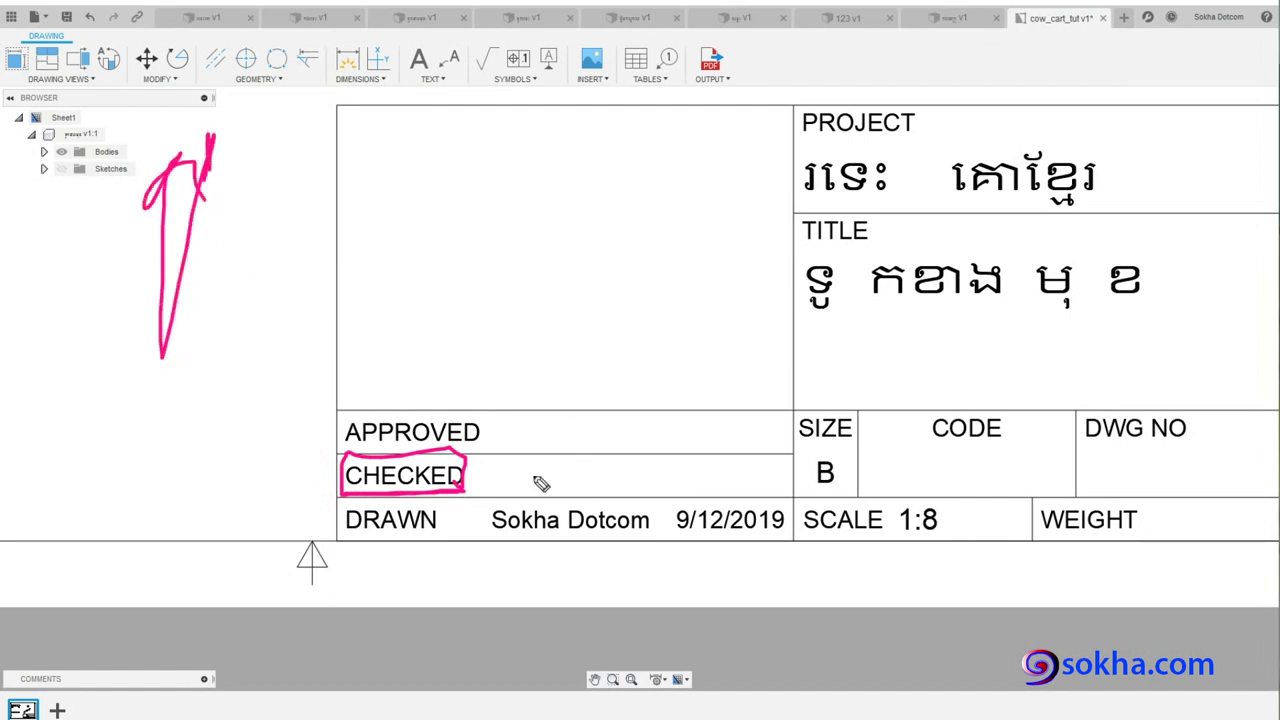
{"action": "mouse_move", "coordinate": [516, 461]}
{"action": "left_mouse_down"}
{"action": "mouse_move", "coordinate": [546, 461]}
{"action": "mouse_move", "coordinate": [558, 490]}
{"action": "mouse_move", "coordinate": [561, 466]}
{"action": "mouse_move", "coordinate": [582, 495]}
{"action": "left_mouse_up"}
{"action": "left_click_drag", "start_coordinate": [556, 482], "coordinate": [768, 481]}
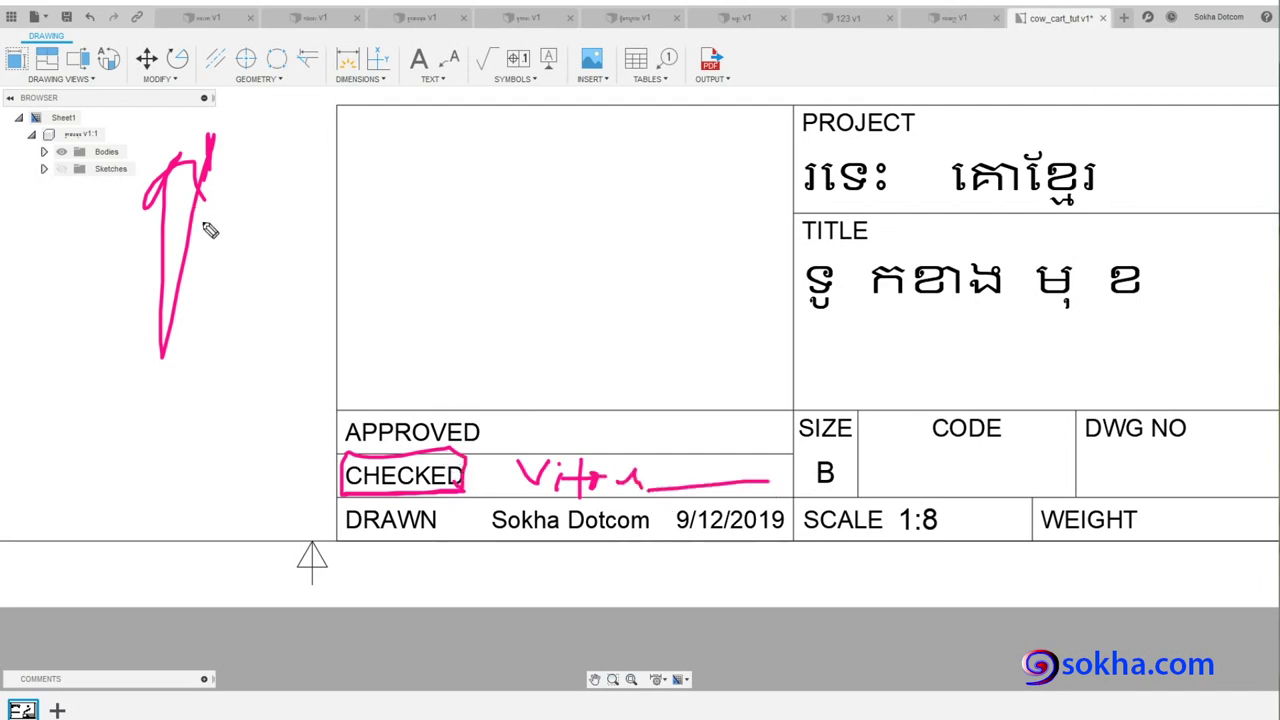
{"action": "mouse_move", "coordinate": [284, 464]}
{"action": "left_mouse_down"}
{"action": "mouse_move", "coordinate": [292, 490]}
{"action": "mouse_move", "coordinate": [316, 490]}
{"action": "left_mouse_up"}
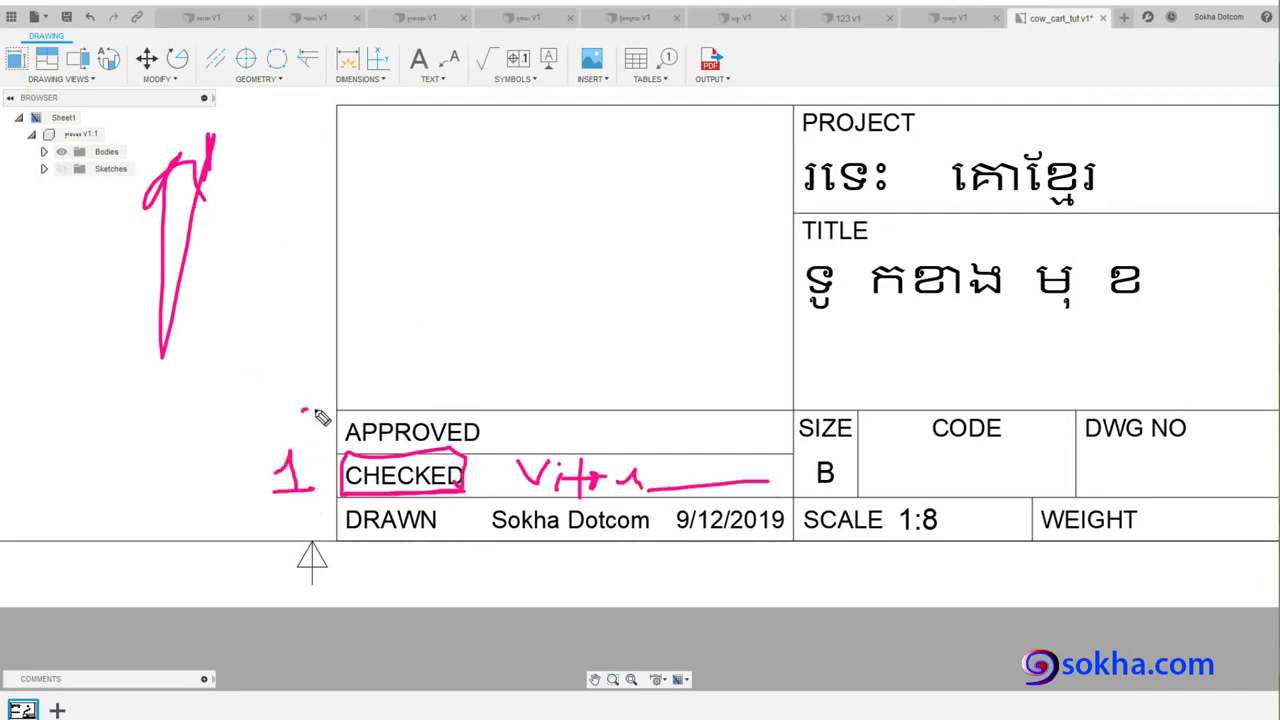
{"action": "mouse_move", "coordinate": [304, 412]}
{"action": "left_mouse_down"}
{"action": "mouse_move", "coordinate": [320, 437]}
{"action": "mouse_move", "coordinate": [304, 402]}
{"action": "left_mouse_up"}
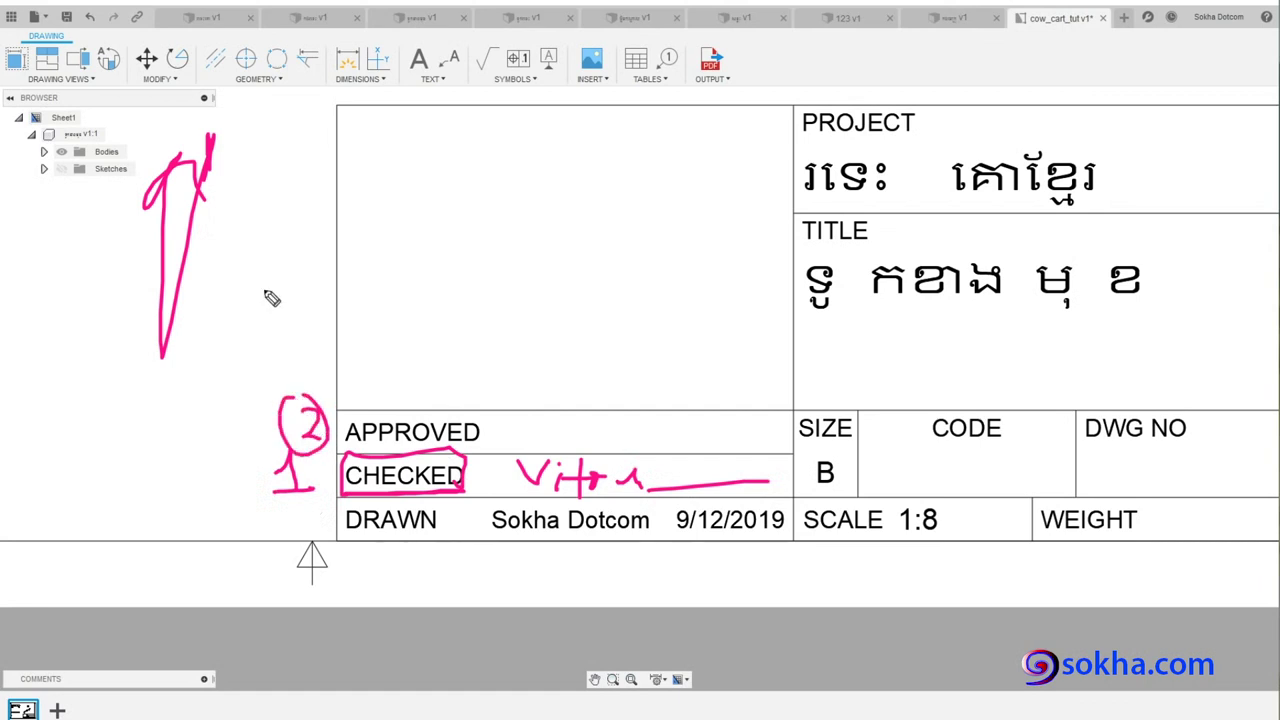
{"action": "left_click_drag", "start_coordinate": [504, 442], "coordinate": [695, 440]}
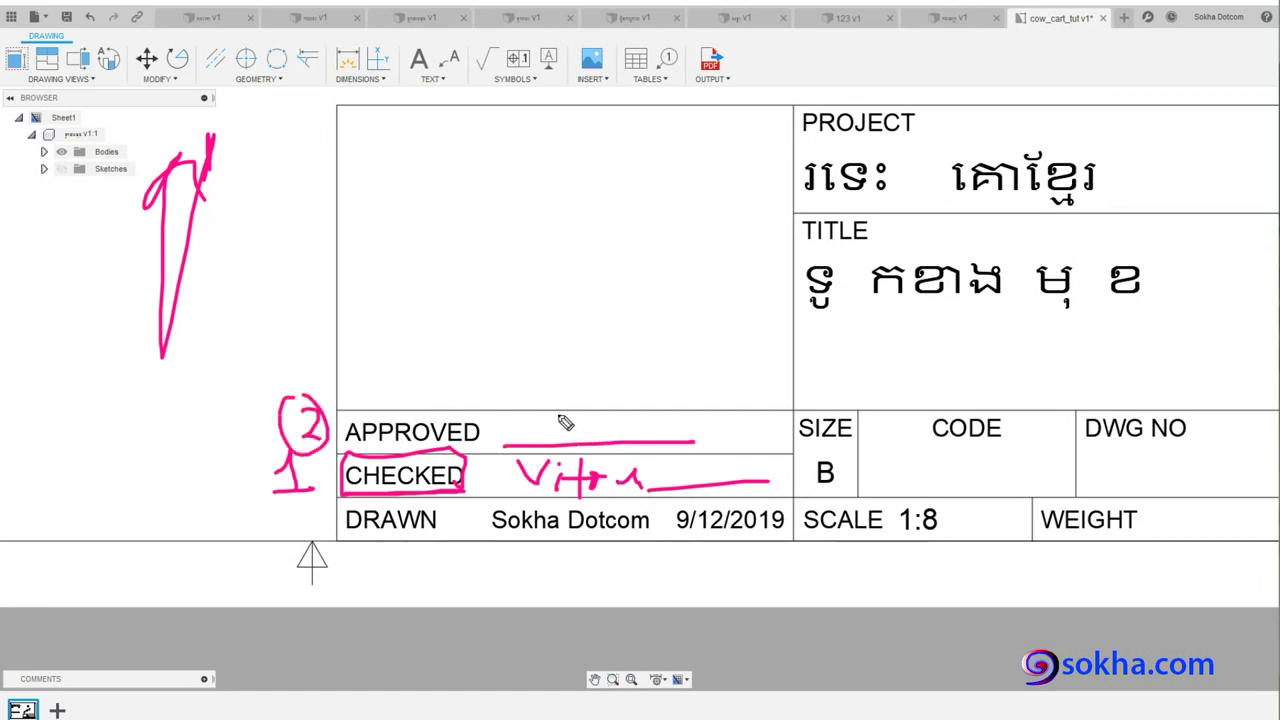
{"action": "mouse_move", "coordinate": [550, 440]}
{"action": "left_mouse_down"}
{"action": "mouse_move", "coordinate": [586, 406]}
{"action": "mouse_move", "coordinate": [596, 436]}
{"action": "mouse_move", "coordinate": [622, 436]}
{"action": "mouse_move", "coordinate": [632, 420]}
{"action": "mouse_move", "coordinate": [646, 434]}
{"action": "mouse_move", "coordinate": [702, 433]}
{"action": "left_mouse_up"}
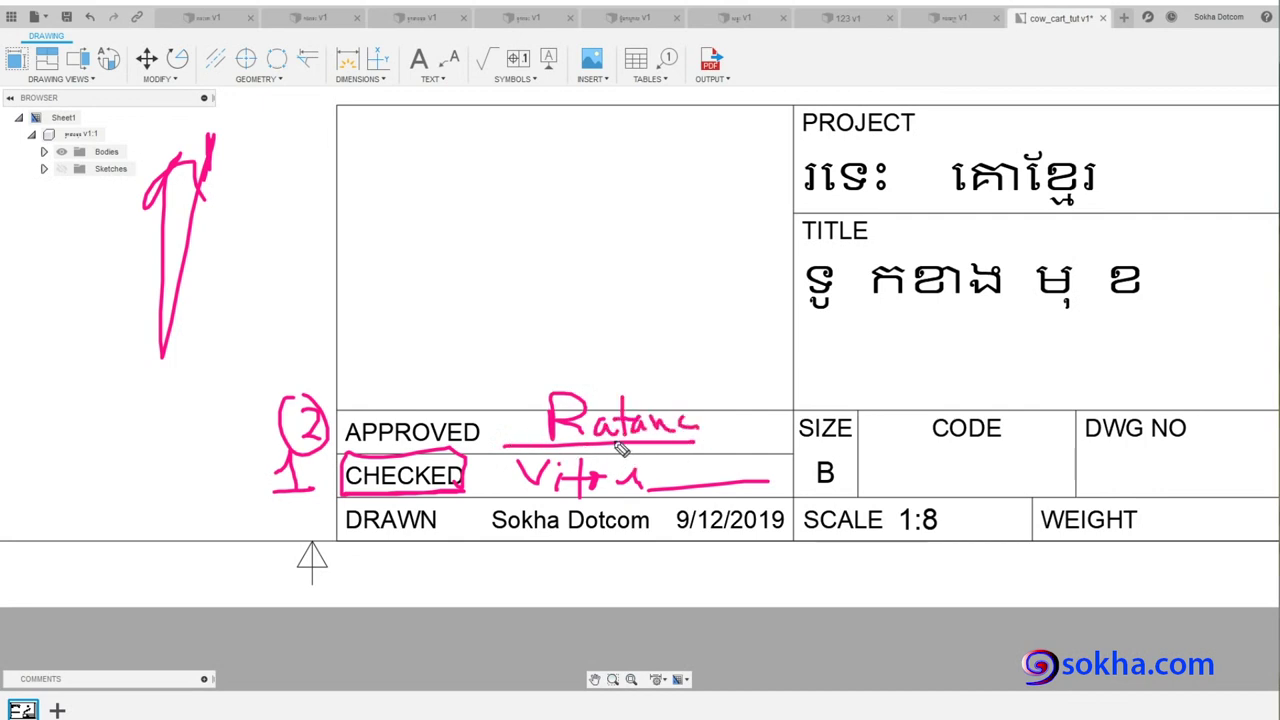
- Write Apple with arrows to APPROVED, underline CHECKED, and box and underline the approver's name
{"action": "mouse_move", "coordinate": [176, 152]}
{"action": "left_mouse_down"}
{"action": "mouse_move", "coordinate": [222, 146]}
{"action": "mouse_move", "coordinate": [212, 162]}
{"action": "mouse_move", "coordinate": [214, 130]}
{"action": "left_mouse_up"}
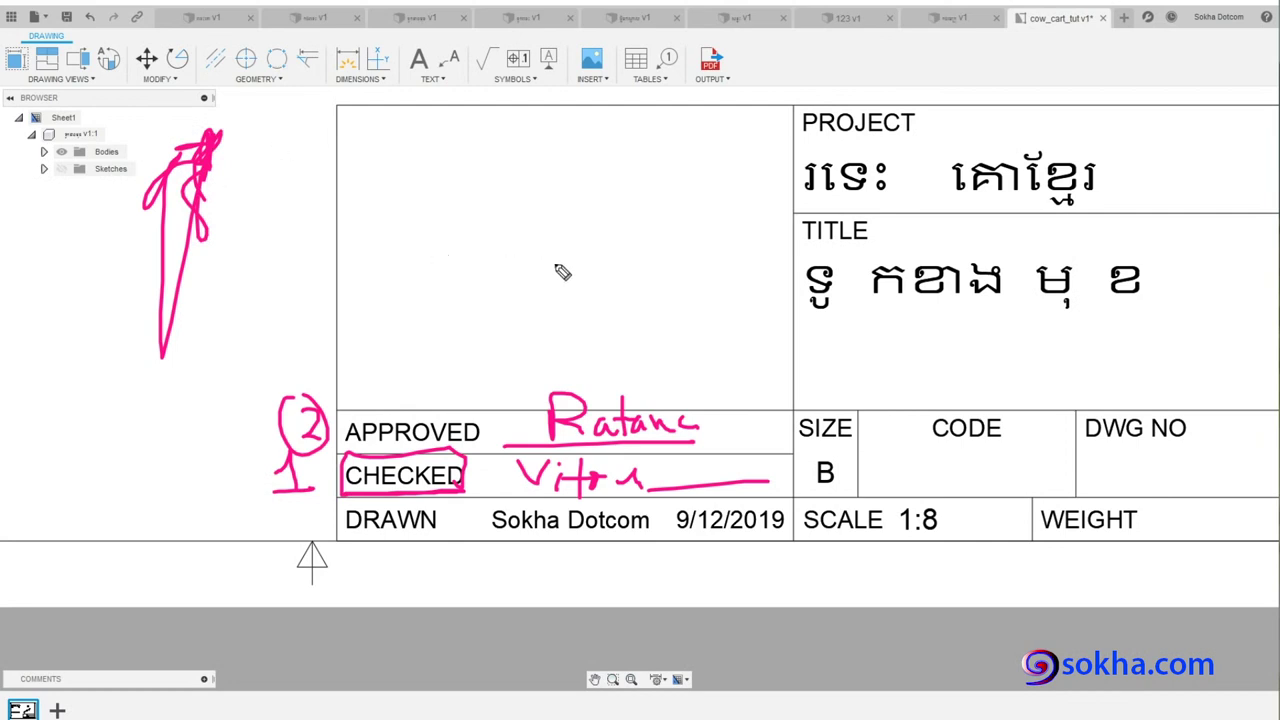
{"action": "mouse_move", "coordinate": [568, 229]}
{"action": "left_mouse_down"}
{"action": "mouse_move", "coordinate": [523, 274]}
{"action": "mouse_move", "coordinate": [441, 418]}
{"action": "mouse_move", "coordinate": [458, 408]}
{"action": "mouse_move", "coordinate": [345, 455]}
{"action": "mouse_move", "coordinate": [445, 412]}
{"action": "left_mouse_up"}
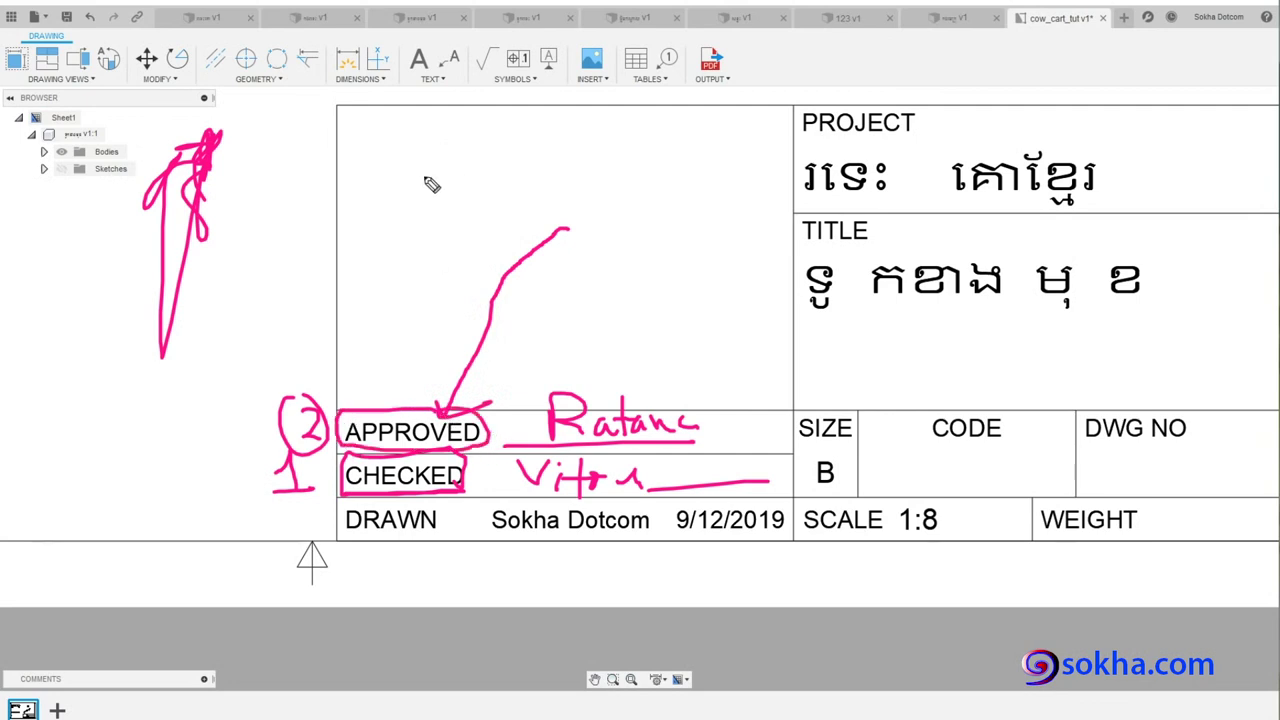
{"action": "mouse_move", "coordinate": [424, 146]}
{"action": "left_mouse_down"}
{"action": "mouse_move", "coordinate": [406, 206]}
{"action": "mouse_move", "coordinate": [442, 206]}
{"action": "mouse_move", "coordinate": [444, 178]}
{"action": "mouse_move", "coordinate": [480, 195]}
{"action": "mouse_move", "coordinate": [514, 178]}
{"action": "mouse_move", "coordinate": [532, 112]}
{"action": "left_mouse_up"}
{"action": "left_click_drag", "start_coordinate": [542, 178], "coordinate": [595, 188]}
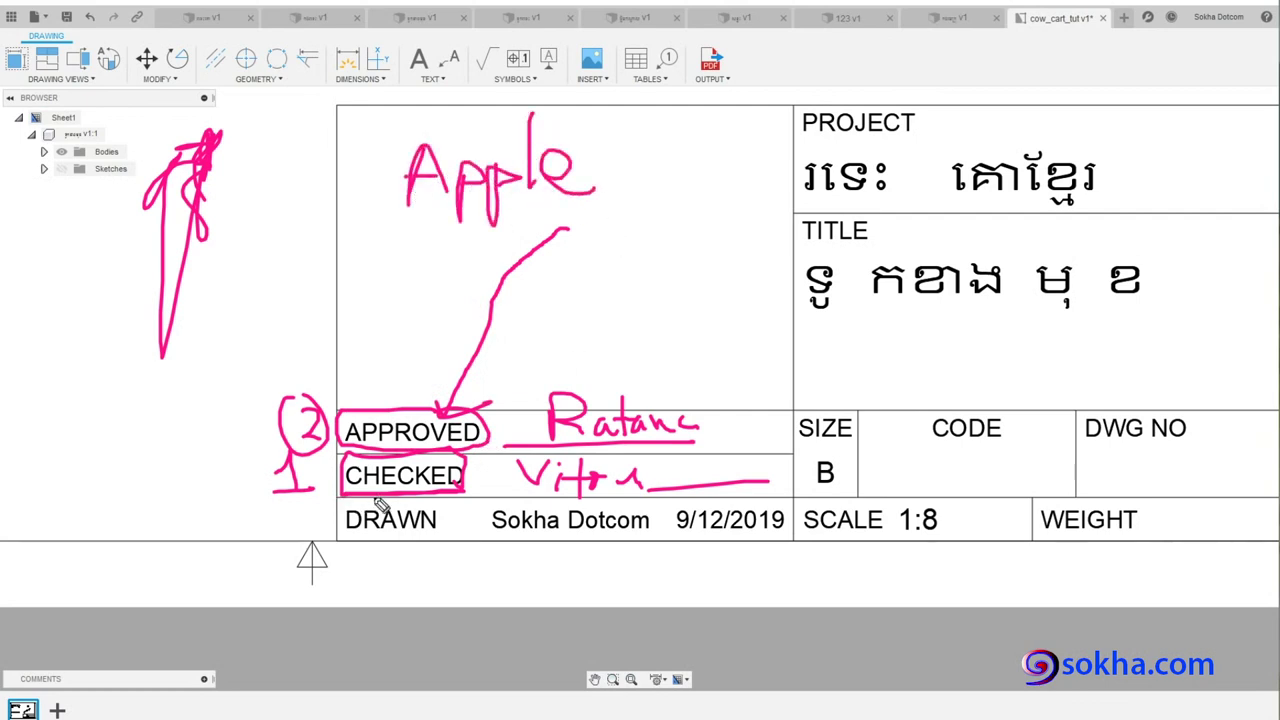
{"action": "left_click_drag", "start_coordinate": [345, 494], "coordinate": [618, 496]}
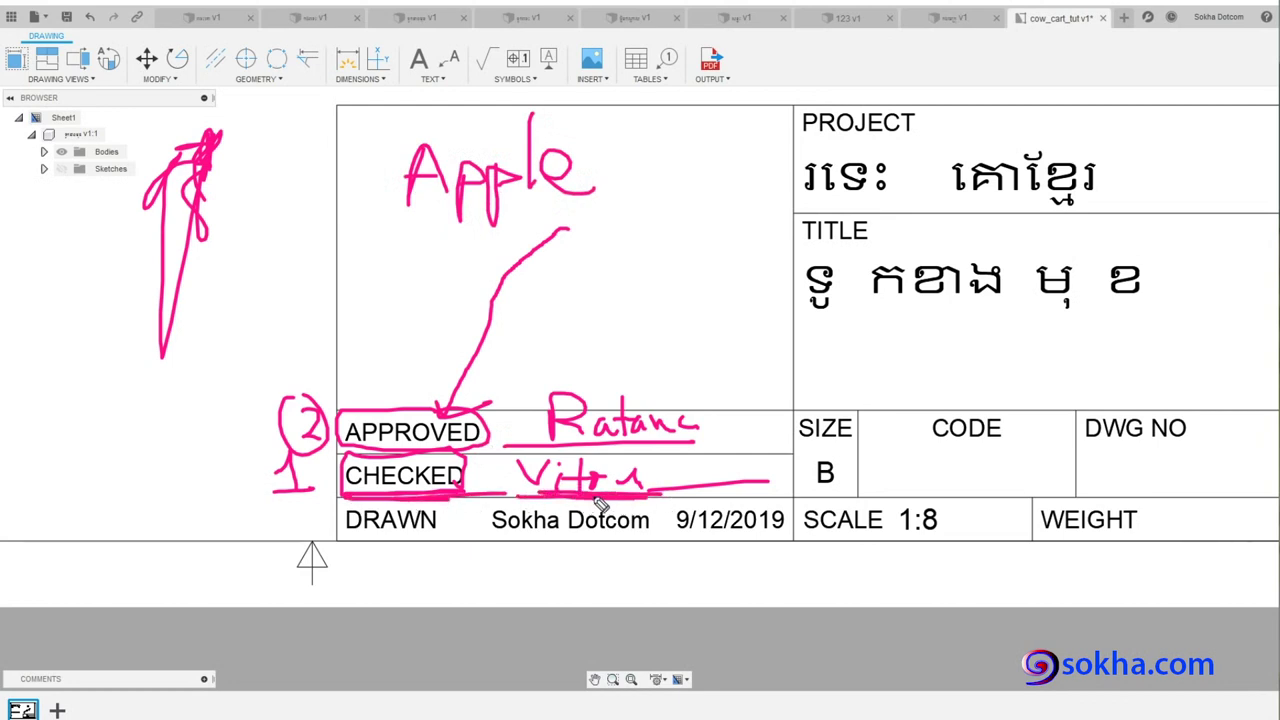
{"action": "left_click_drag", "start_coordinate": [348, 320], "coordinate": [440, 412]}
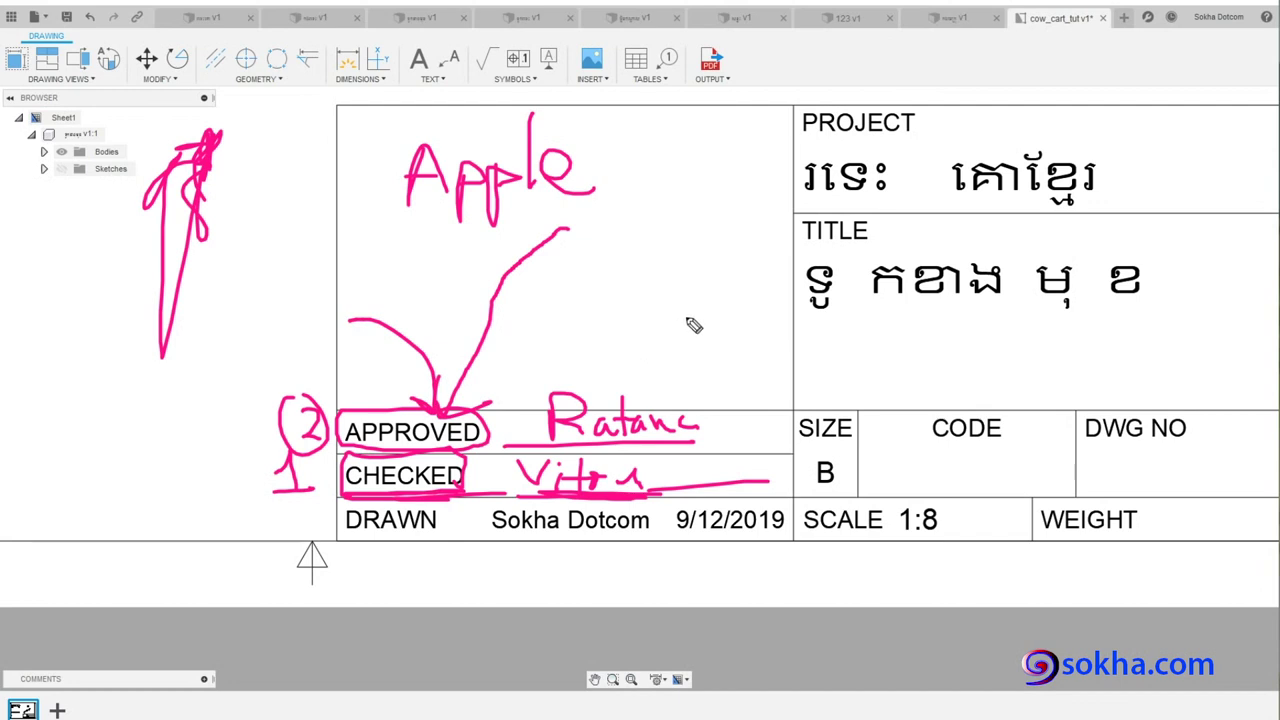
{"action": "mouse_move", "coordinate": [522, 440]}
{"action": "left_mouse_down"}
{"action": "mouse_move", "coordinate": [520, 376]}
{"action": "mouse_move", "coordinate": [719, 455]}
{"action": "left_mouse_up"}
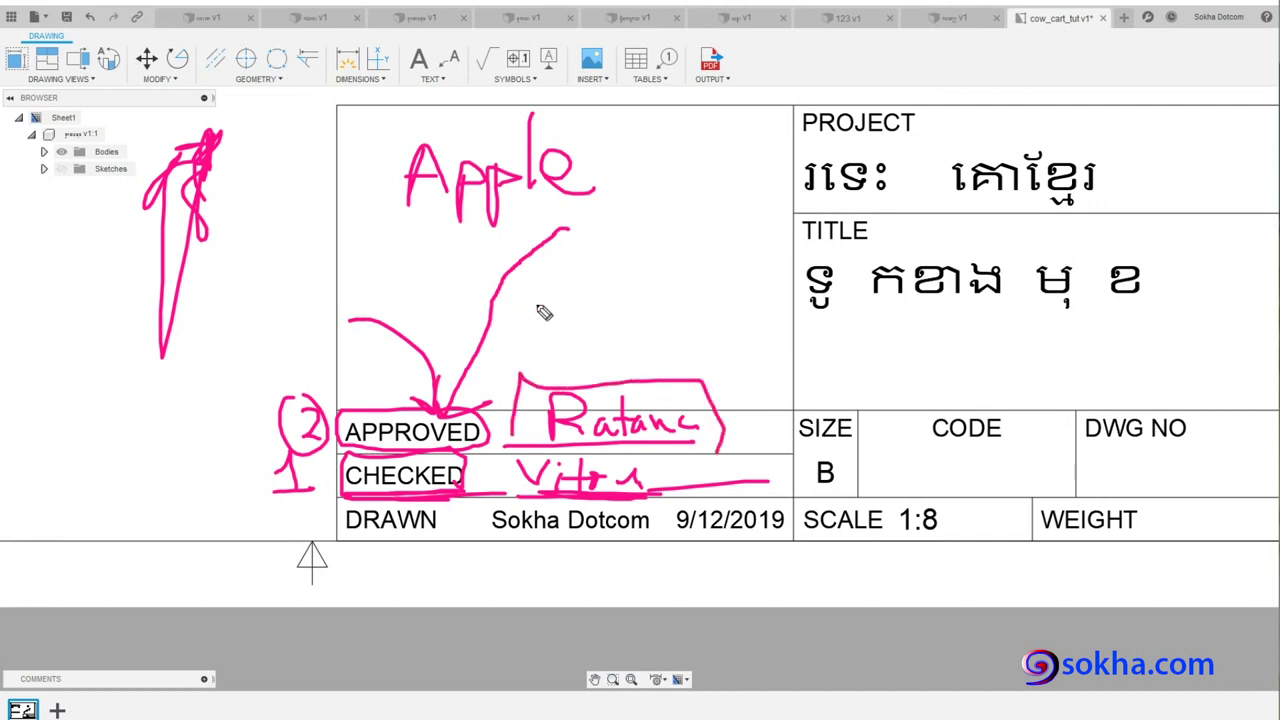
{"action": "left_click_drag", "start_coordinate": [506, 440], "coordinate": [648, 460]}
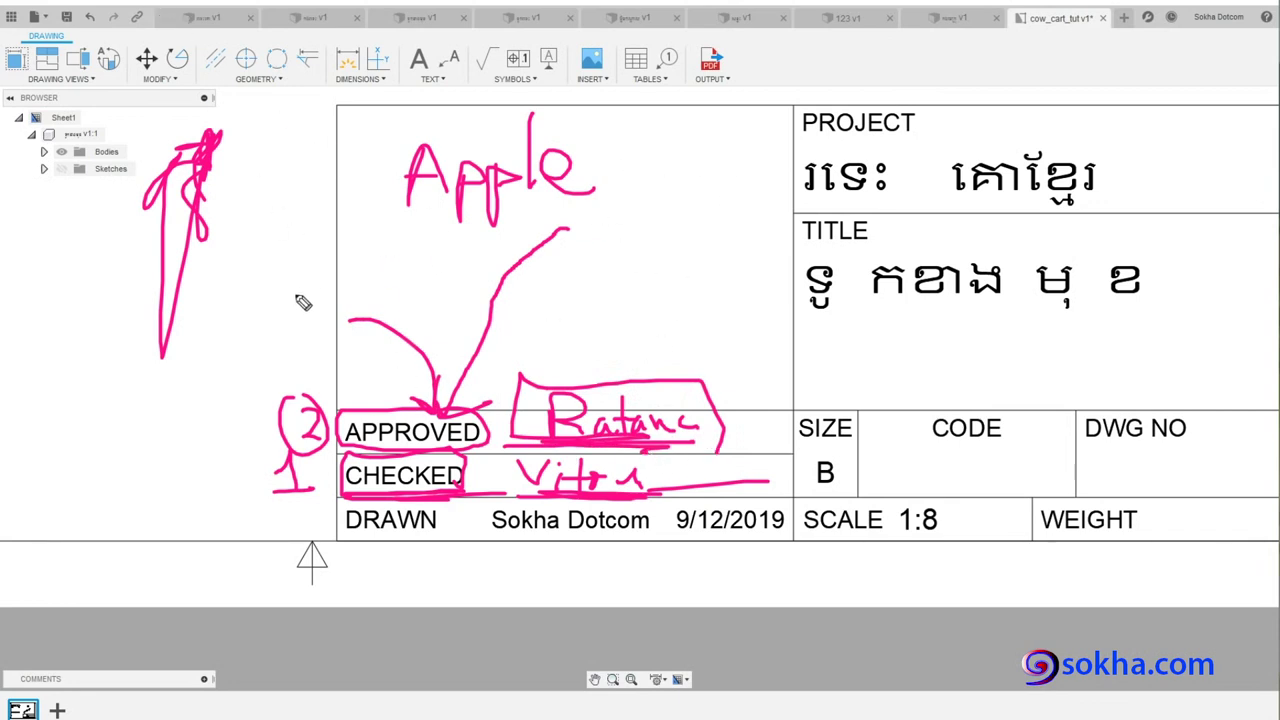
- Underline DRAWN, box SIZE B, CODE and DWG NO, and write S1, S2 and X 3A
{"action": "left_click_drag", "start_coordinate": [322, 542], "coordinate": [768, 537]}
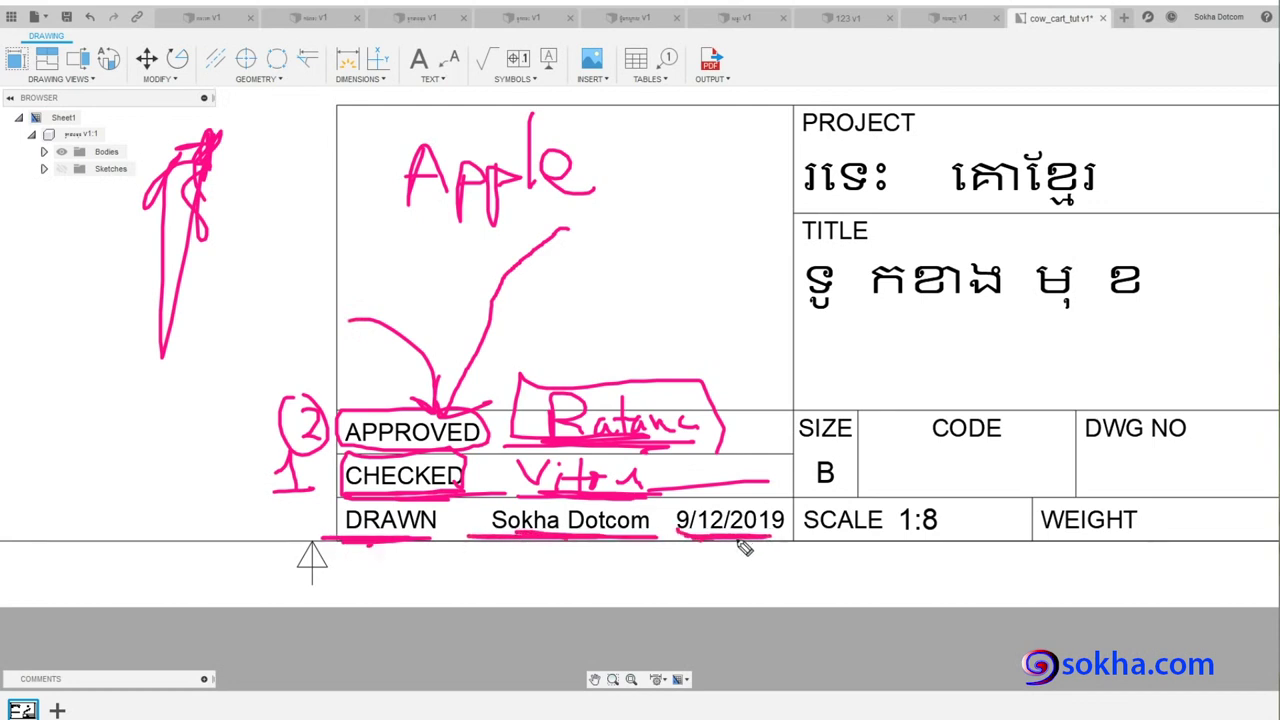
{"action": "left_click_drag", "start_coordinate": [852, 402], "coordinate": [863, 427]}
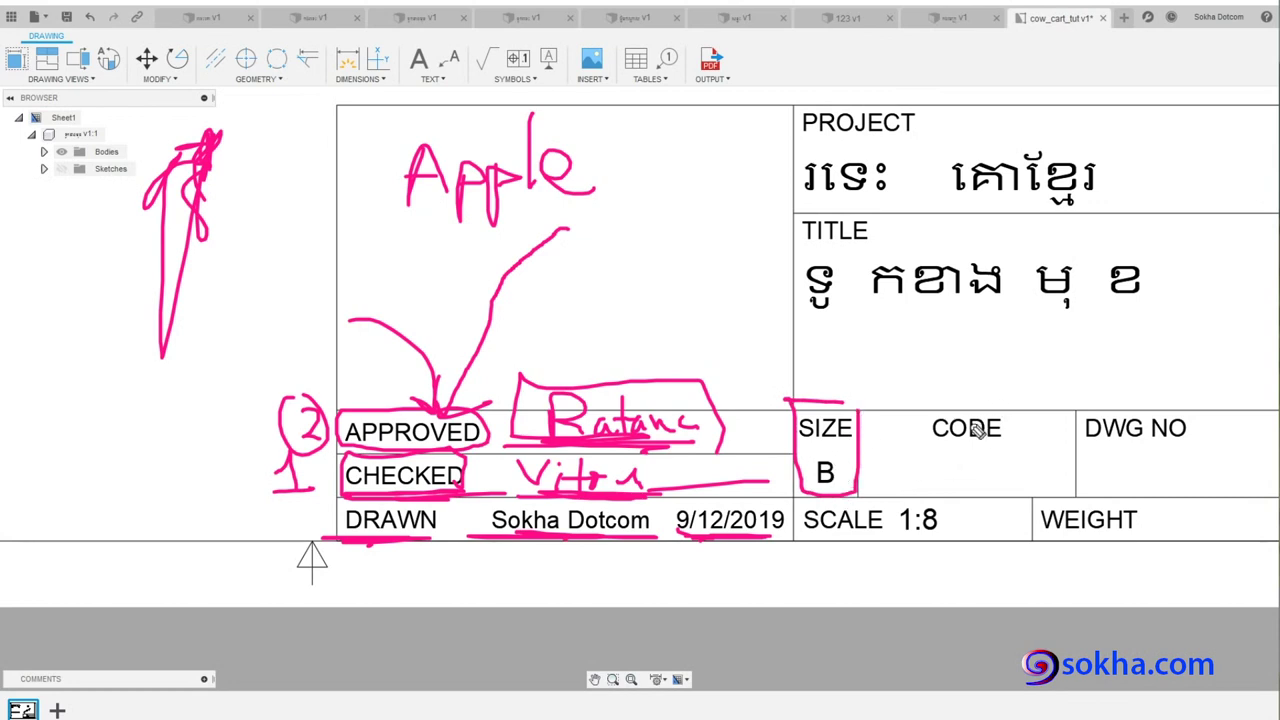
{"action": "mouse_move", "coordinate": [976, 409]}
{"action": "left_mouse_down"}
{"action": "mouse_move", "coordinate": [1013, 432]}
{"action": "mouse_move", "coordinate": [948, 398]}
{"action": "left_mouse_up"}
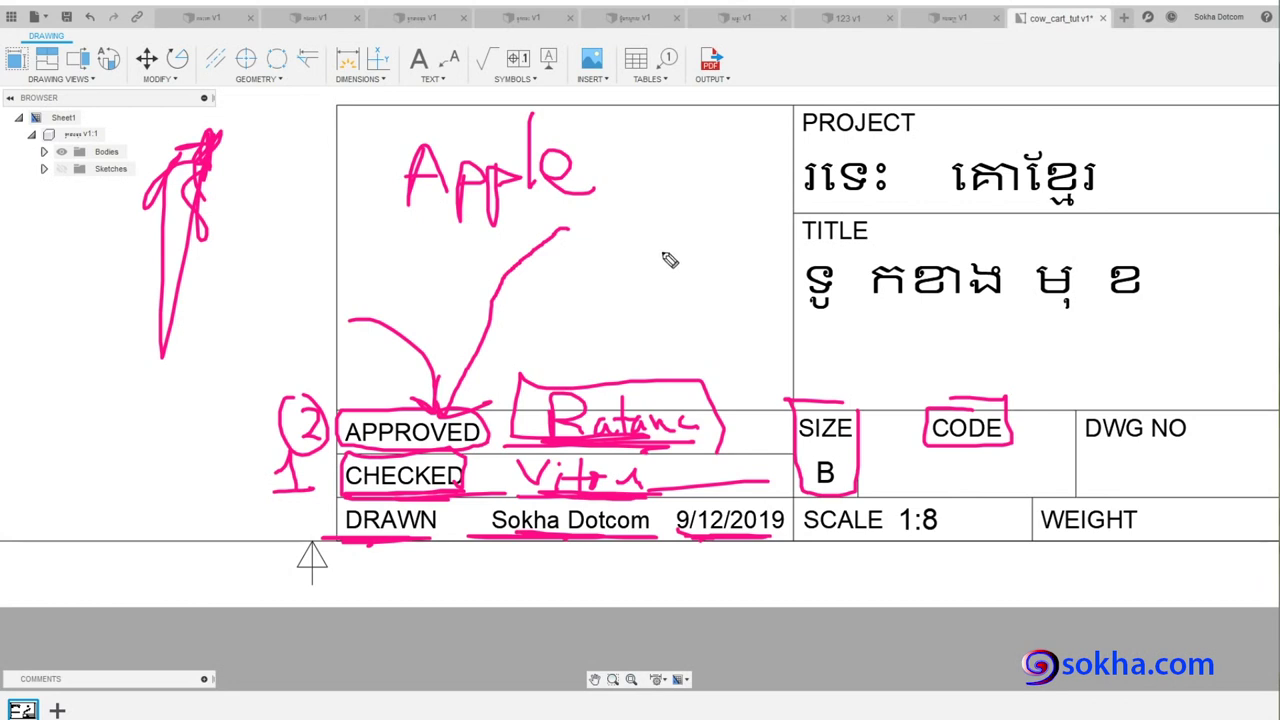
{"action": "mouse_move", "coordinate": [957, 460]}
{"action": "left_mouse_down"}
{"action": "mouse_move", "coordinate": [937, 484]}
{"action": "mouse_move", "coordinate": [984, 484]}
{"action": "left_mouse_up"}
{"action": "mouse_move", "coordinate": [1003, 350]}
{"action": "left_mouse_down"}
{"action": "mouse_move", "coordinate": [987, 373]}
{"action": "mouse_move", "coordinate": [1034, 373]}
{"action": "mouse_move", "coordinate": [917, 444]}
{"action": "mouse_move", "coordinate": [963, 510]}
{"action": "left_mouse_up"}
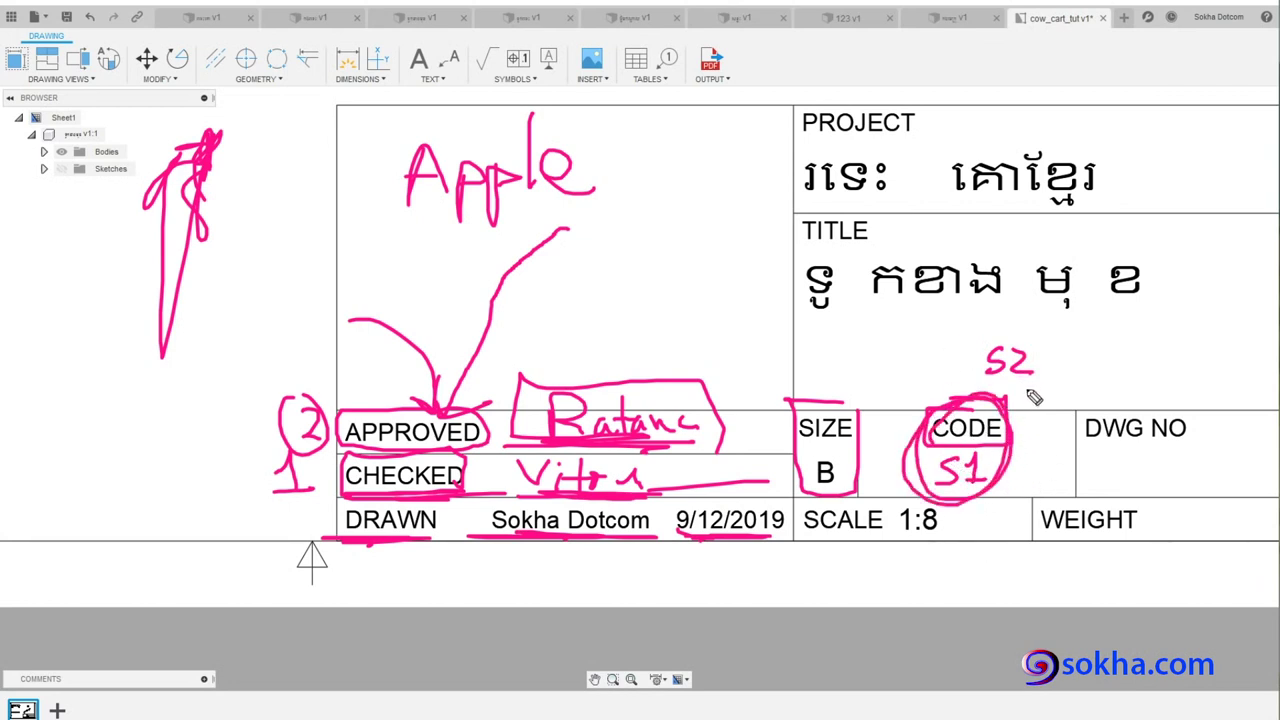
{"action": "left_click_drag", "start_coordinate": [1168, 420], "coordinate": [1196, 402]}
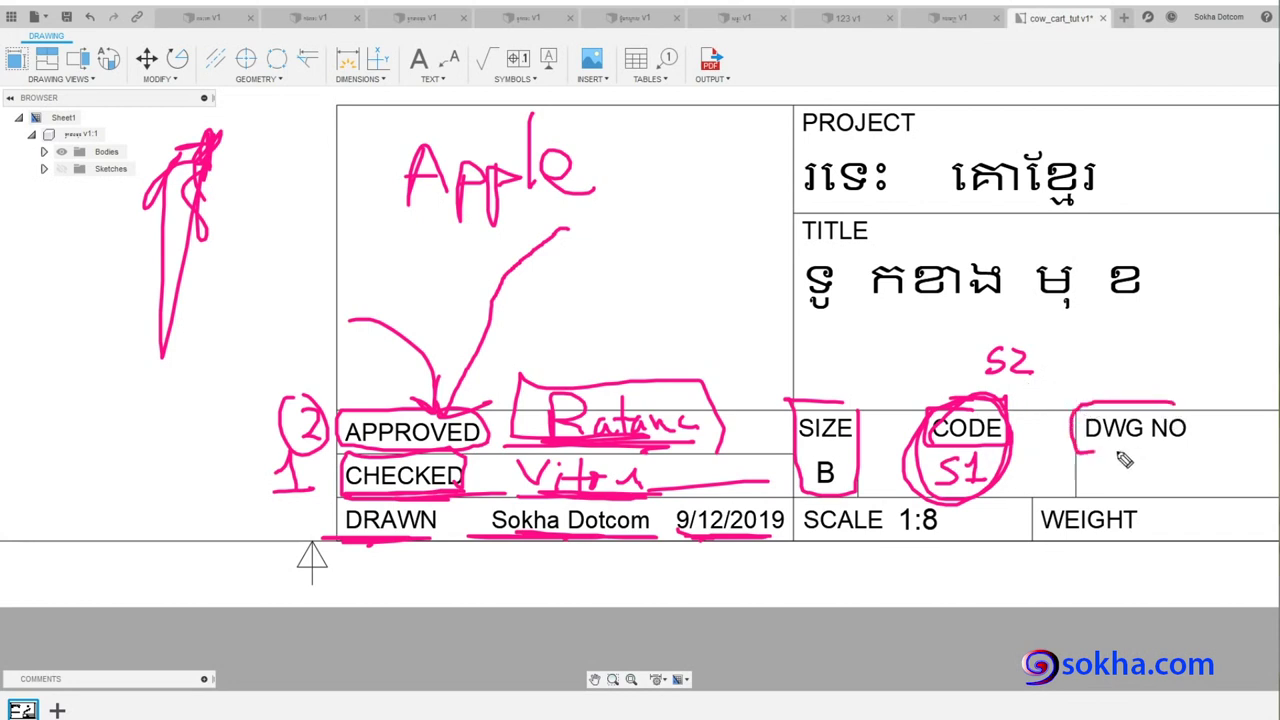
{"action": "left_click_drag", "start_coordinate": [215, 173], "coordinate": [208, 163]}
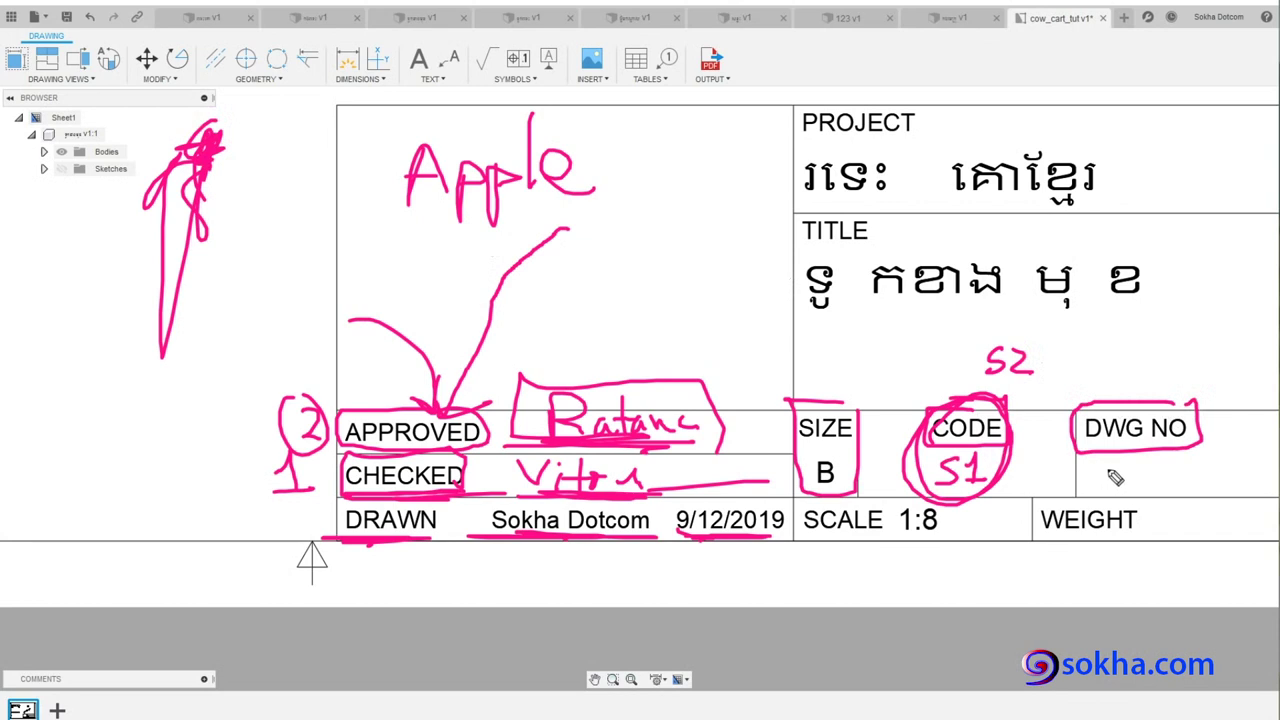
{"action": "mouse_move", "coordinate": [1110, 460]}
{"action": "left_mouse_down"}
{"action": "mouse_move", "coordinate": [1092, 490]}
{"action": "mouse_move", "coordinate": [1121, 490]}
{"action": "mouse_move", "coordinate": [1157, 456]}
{"action": "mouse_move", "coordinate": [1148, 486]}
{"action": "mouse_move", "coordinate": [1193, 486]}
{"action": "mouse_move", "coordinate": [1190, 469]}
{"action": "left_mouse_up"}
{"action": "mouse_move", "coordinate": [1197, 312]}
{"action": "left_mouse_down"}
{"action": "mouse_move", "coordinate": [1148, 400]}
{"action": "mouse_move", "coordinate": [1185, 382]}
{"action": "left_mouse_up"}
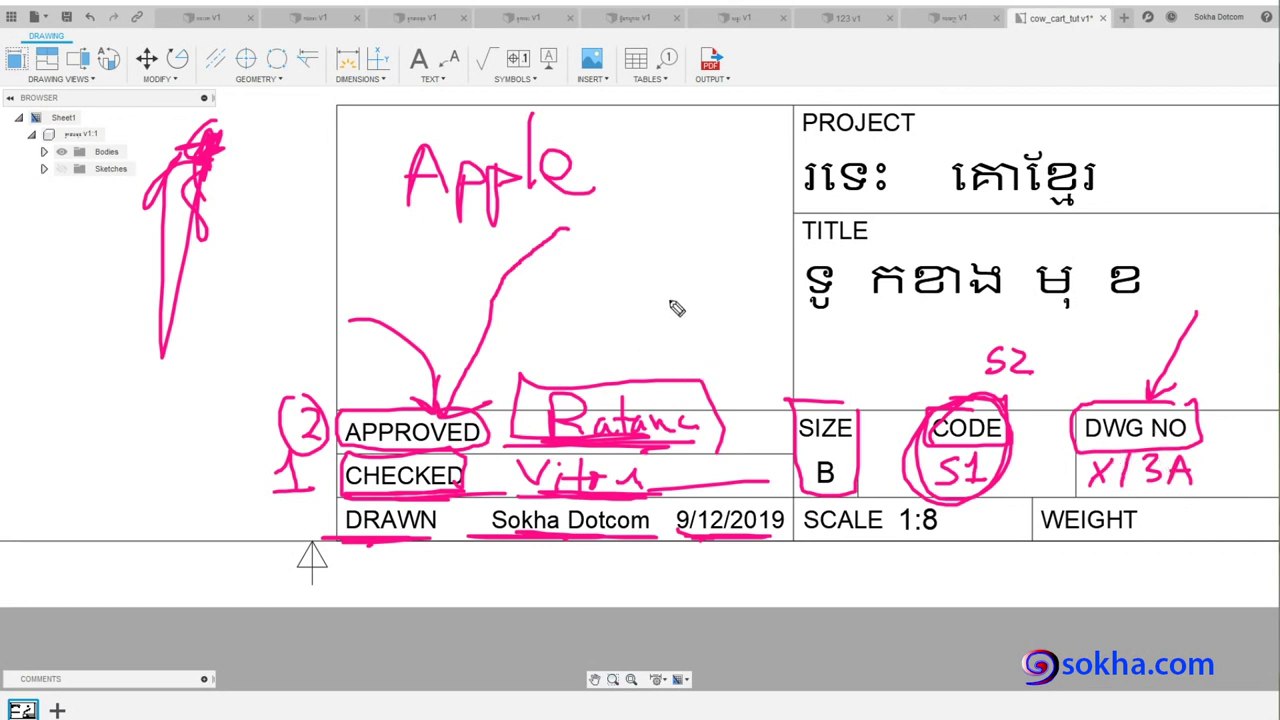
- Write and underline R1A, circle X/3A, box SCALE 1:8, then erase all pink ink
{"action": "mouse_move", "coordinate": [640, 248]}
{"action": "left_mouse_down"}
{"action": "mouse_move", "coordinate": [642, 305]}
{"action": "mouse_move", "coordinate": [678, 297]}
{"action": "left_mouse_up"}
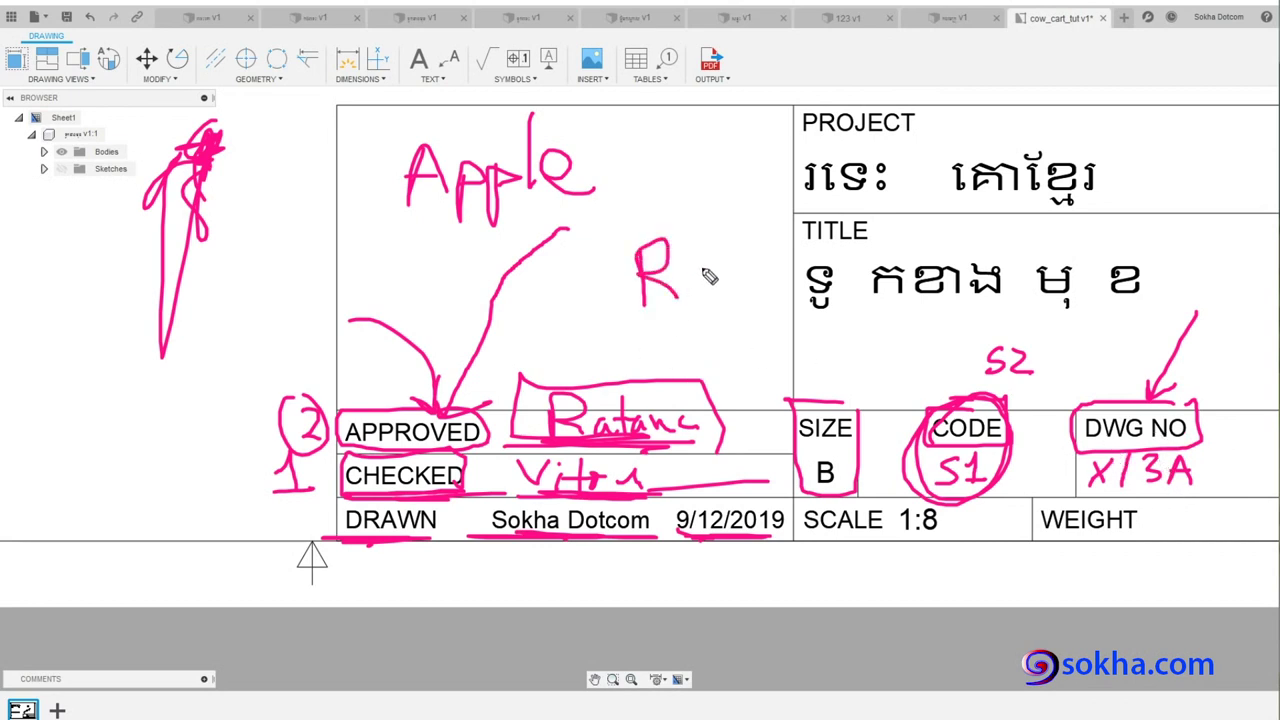
{"action": "mouse_move", "coordinate": [695, 233]}
{"action": "left_mouse_down"}
{"action": "mouse_move", "coordinate": [690, 300]}
{"action": "mouse_move", "coordinate": [745, 238]}
{"action": "mouse_move", "coordinate": [756, 268]}
{"action": "left_mouse_up"}
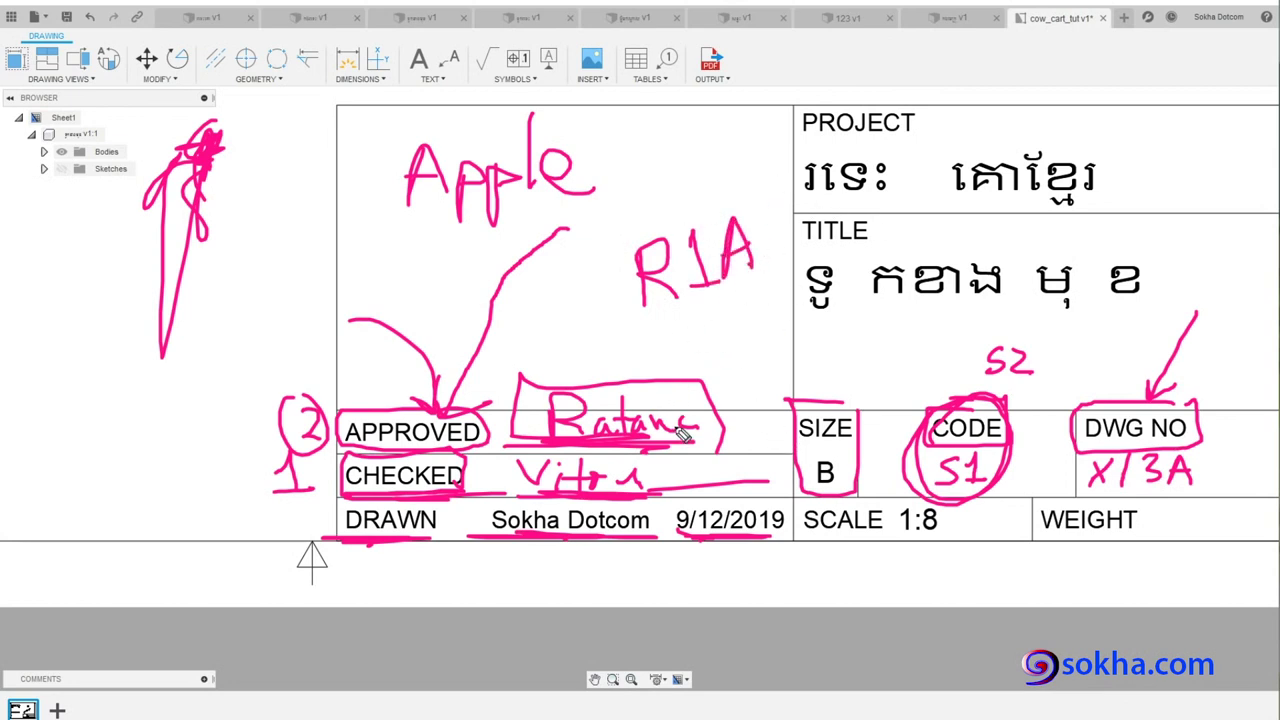
{"action": "mouse_move", "coordinate": [758, 268]}
{"action": "left_mouse_down"}
{"action": "mouse_move", "coordinate": [616, 326]}
{"action": "mouse_move", "coordinate": [715, 330]}
{"action": "left_mouse_up"}
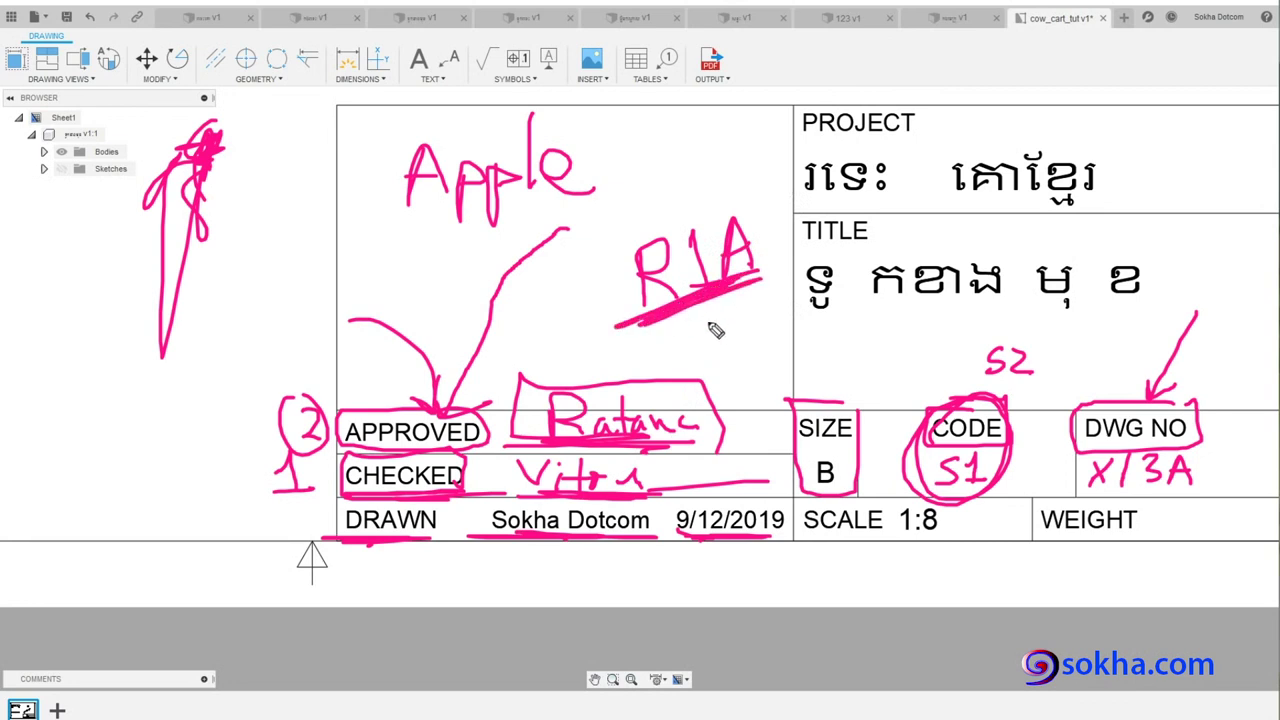
{"action": "mouse_move", "coordinate": [1072, 462]}
{"action": "left_mouse_down"}
{"action": "mouse_move", "coordinate": [1206, 494]}
{"action": "mouse_move", "coordinate": [1060, 492]}
{"action": "mouse_move", "coordinate": [1088, 440]}
{"action": "left_mouse_up"}
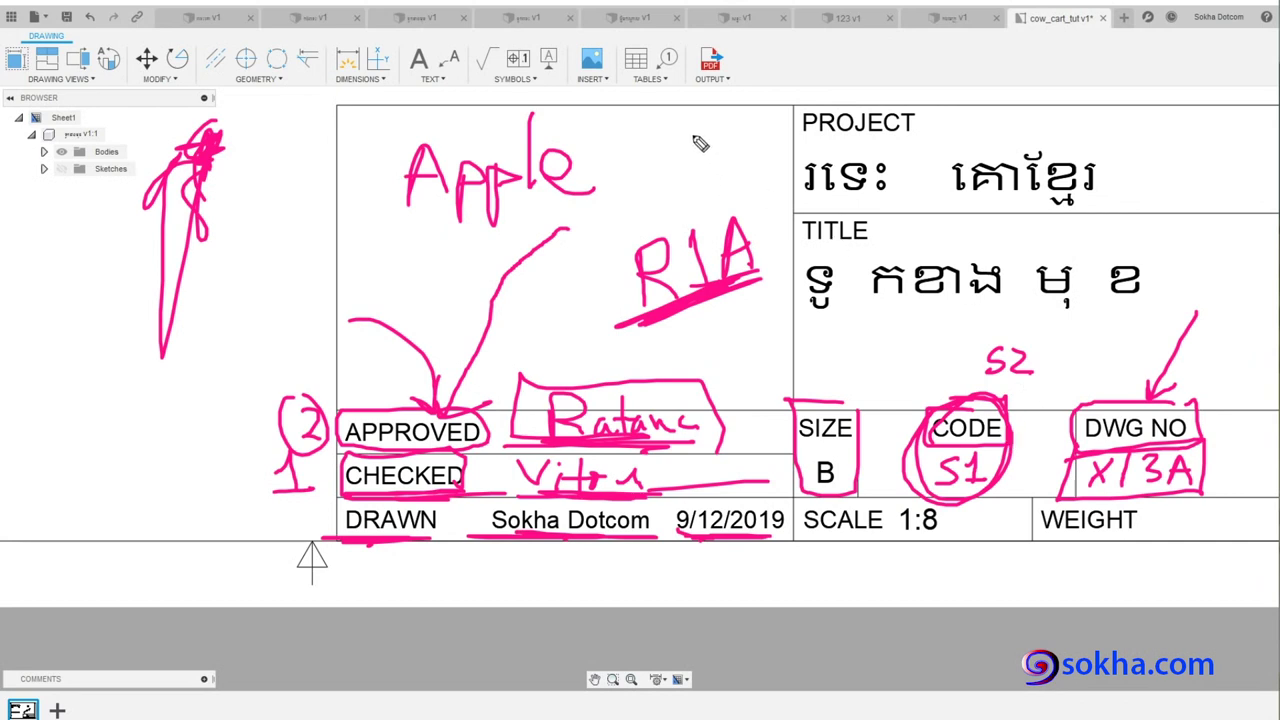
{"action": "left_click_drag", "start_coordinate": [700, 134], "coordinate": [700, 188]}
{"action": "left_click_drag", "start_coordinate": [664, 186], "coordinate": [734, 177]}
{"action": "mouse_move", "coordinate": [657, 142]}
{"action": "left_mouse_down"}
{"action": "mouse_move", "coordinate": [788, 115]}
{"action": "mouse_move", "coordinate": [773, 160]}
{"action": "left_mouse_up"}
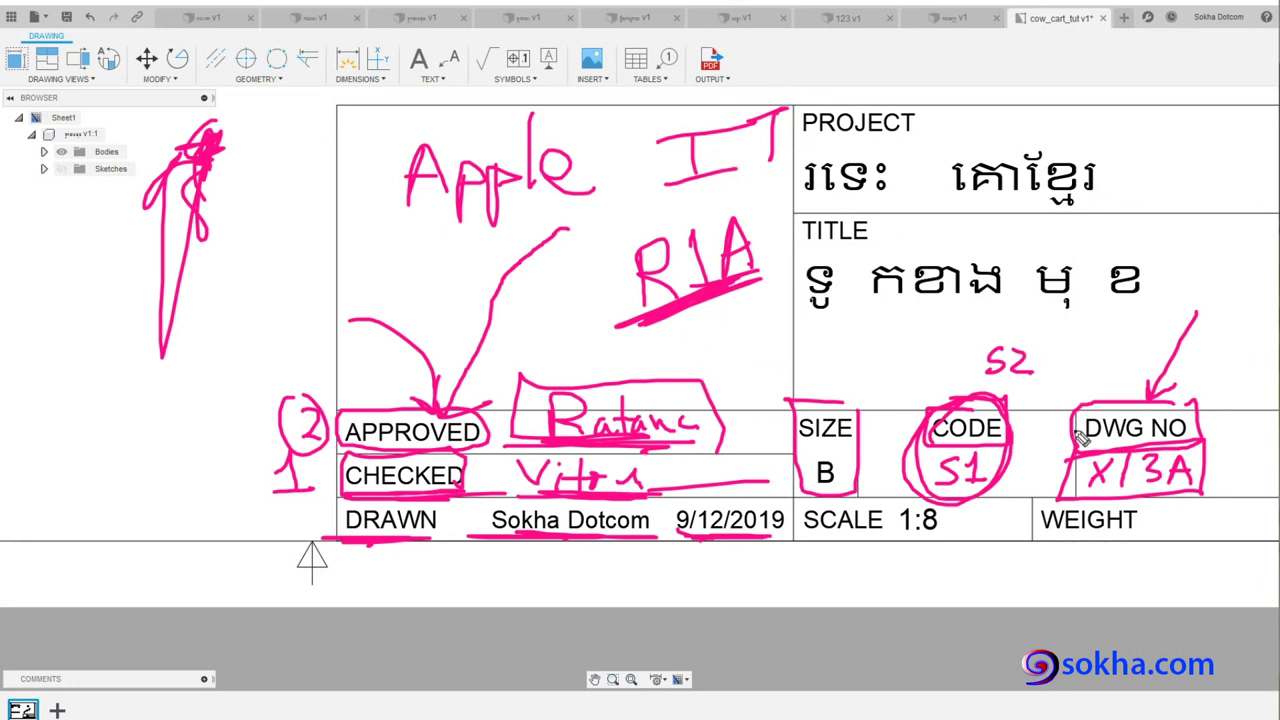
{"action": "left_click_drag", "start_coordinate": [1192, 458], "coordinate": [1212, 442]}
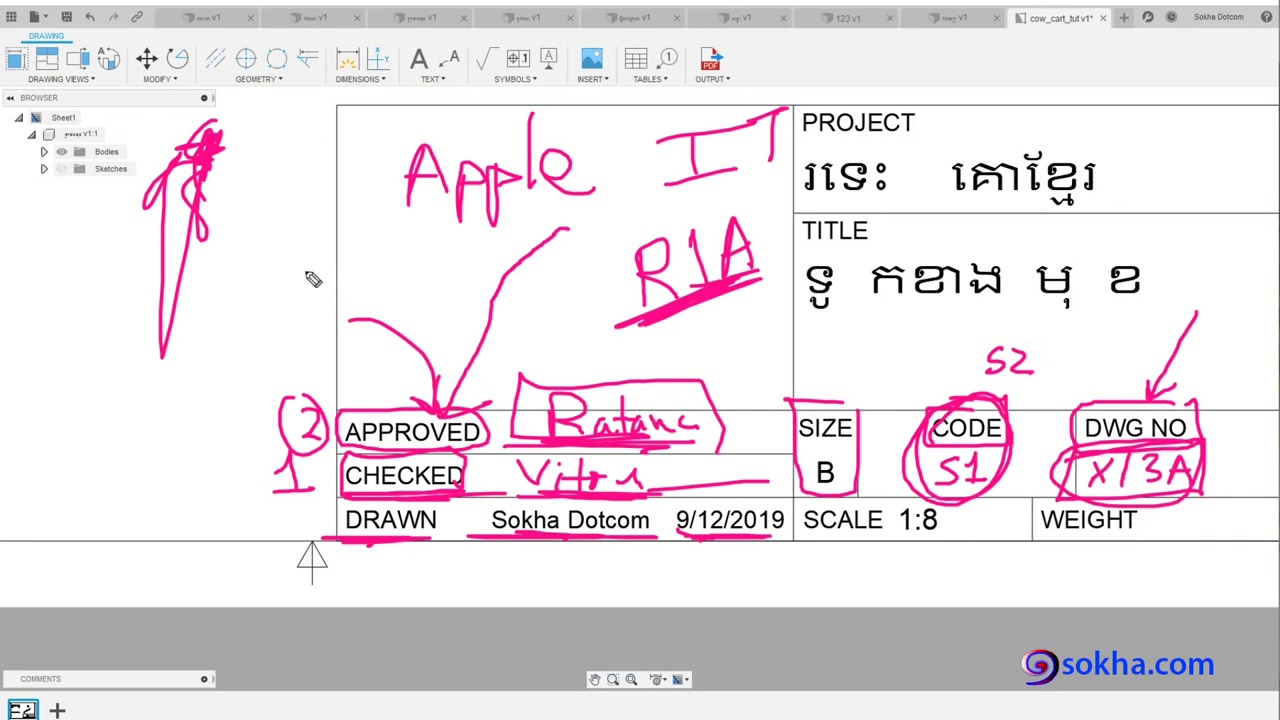
{"action": "mouse_move", "coordinate": [222, 146]}
{"action": "left_mouse_down"}
{"action": "mouse_move", "coordinate": [245, 146]}
{"action": "mouse_move", "coordinate": [232, 194]}
{"action": "mouse_move", "coordinate": [215, 160]}
{"action": "mouse_move", "coordinate": [205, 243]}
{"action": "mouse_move", "coordinate": [212, 175]}
{"action": "left_mouse_up"}
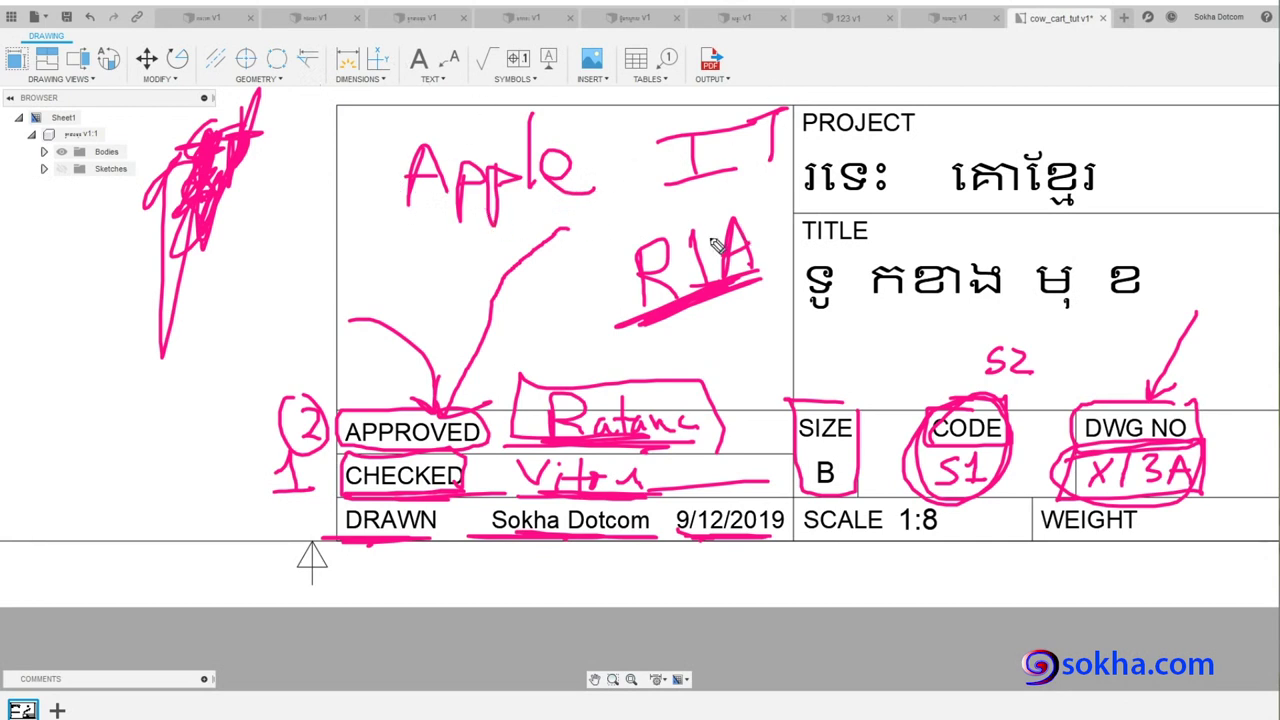
{"action": "mouse_move", "coordinate": [955, 502]}
{"action": "left_mouse_down"}
{"action": "mouse_move", "coordinate": [800, 510]}
{"action": "mouse_move", "coordinate": [943, 555]}
{"action": "mouse_move", "coordinate": [955, 502]}
{"action": "left_mouse_up"}
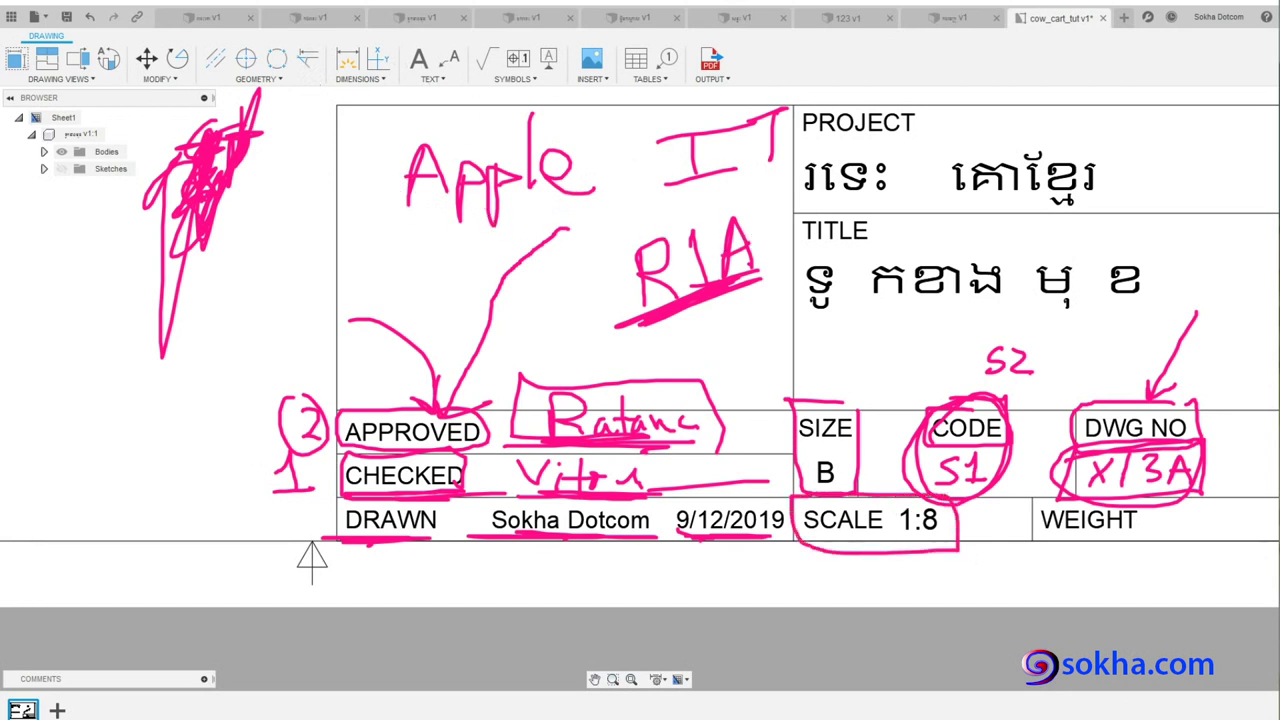
{"action": "key", "text": "Escape"}
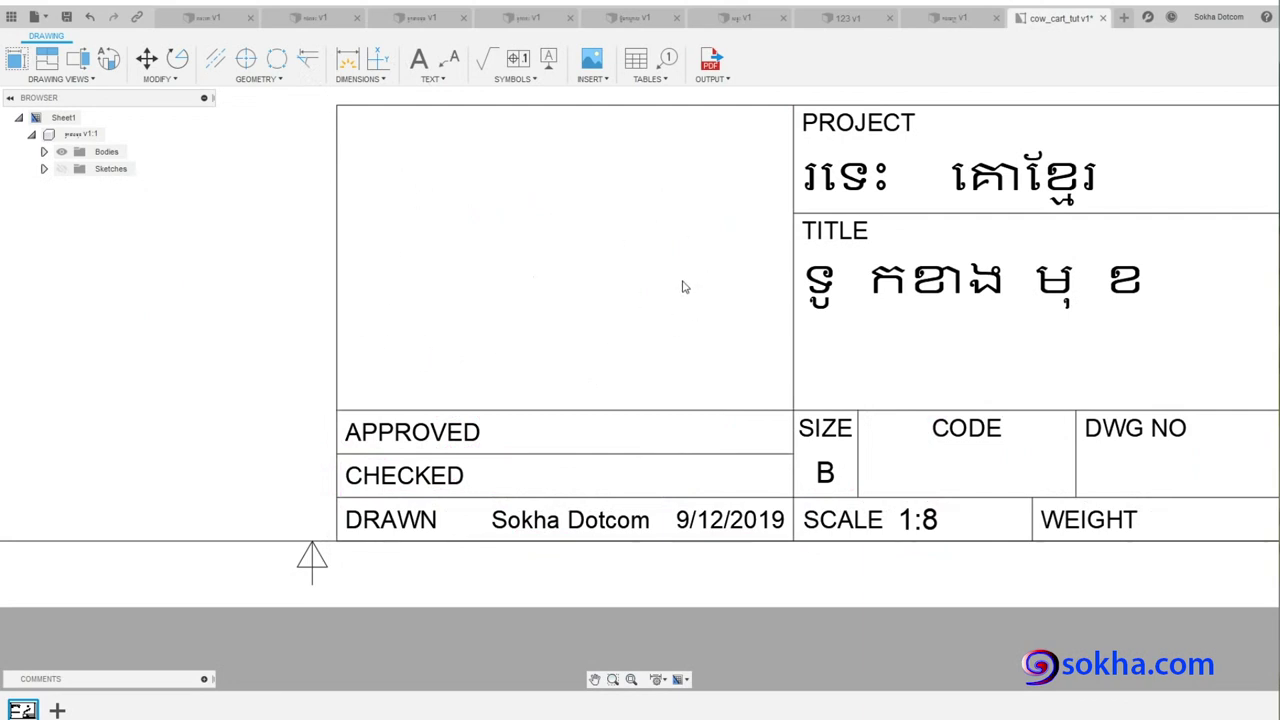
{"action": "middle_click_drag", "start_coordinate": [684, 287], "coordinate": [476, 299]}
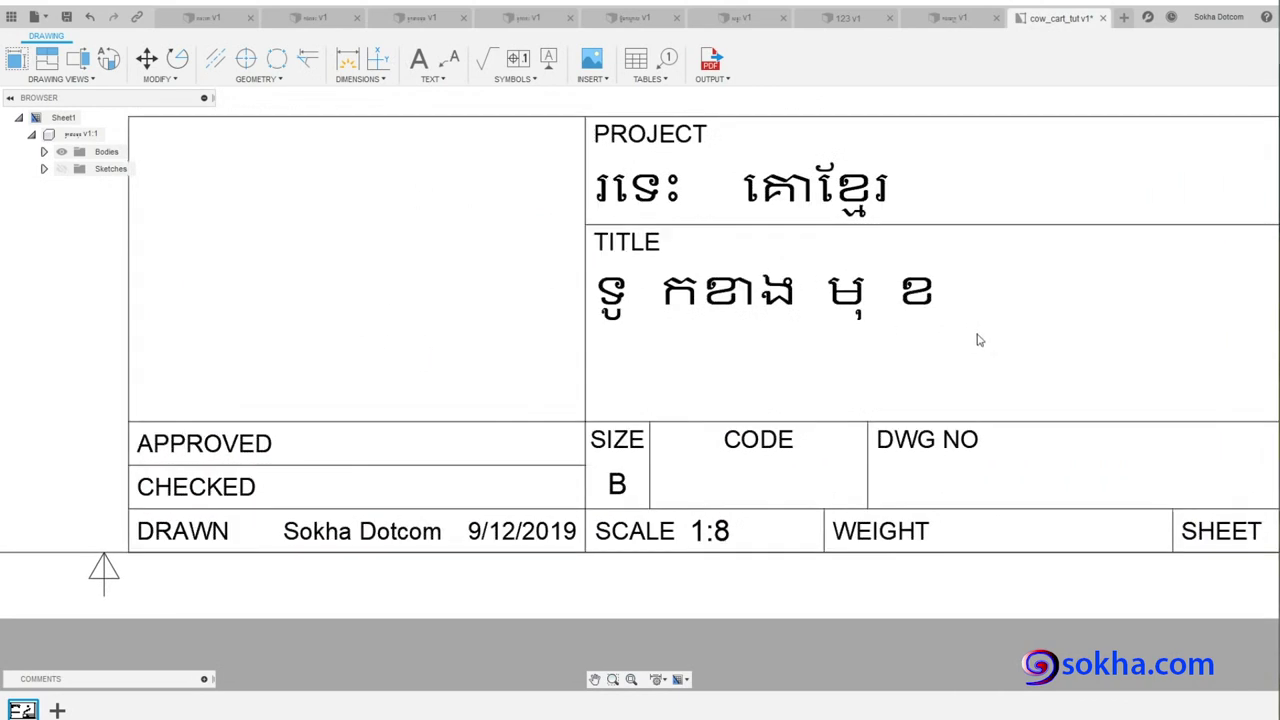
{"action": "mouse_move", "coordinate": [979, 340]}
{"action": "middle_mouse_down"}
{"action": "mouse_move", "coordinate": [662, 338]}
{"action": "mouse_move", "coordinate": [695, 338]}
{"action": "middle_mouse_up"}
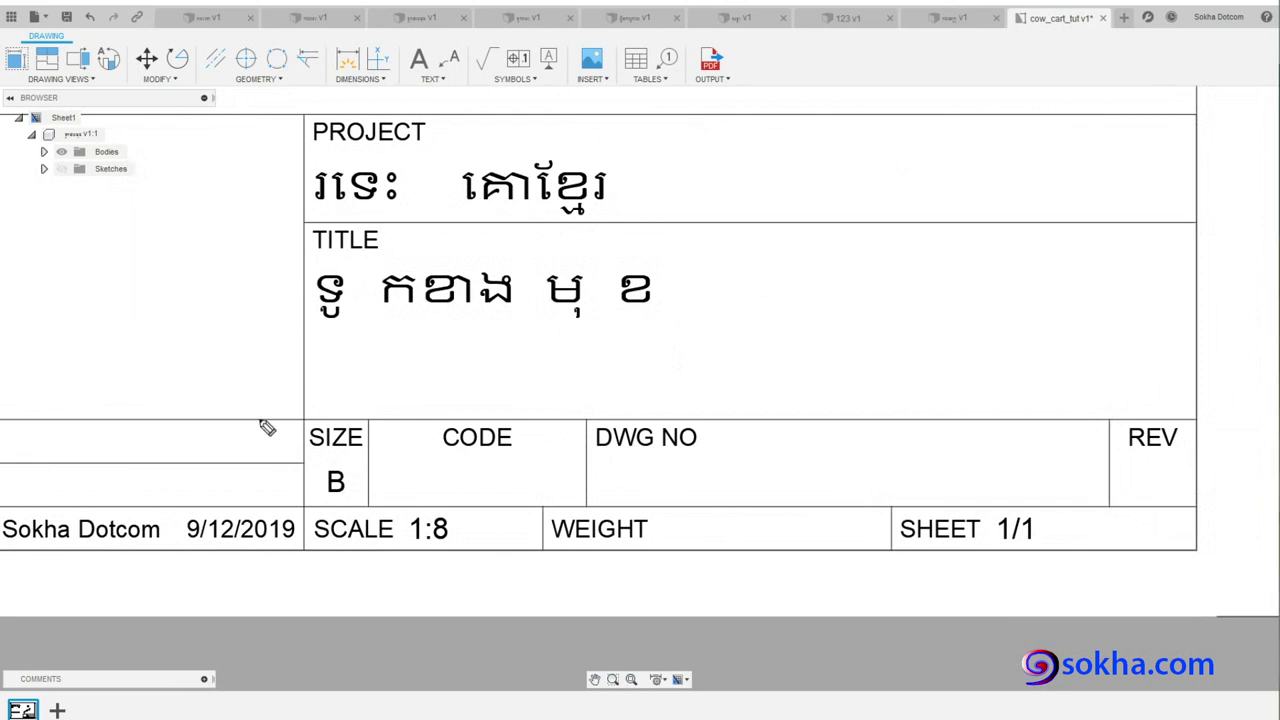
{"action": "left_click_drag", "start_coordinate": [553, 548], "coordinate": [654, 549]}
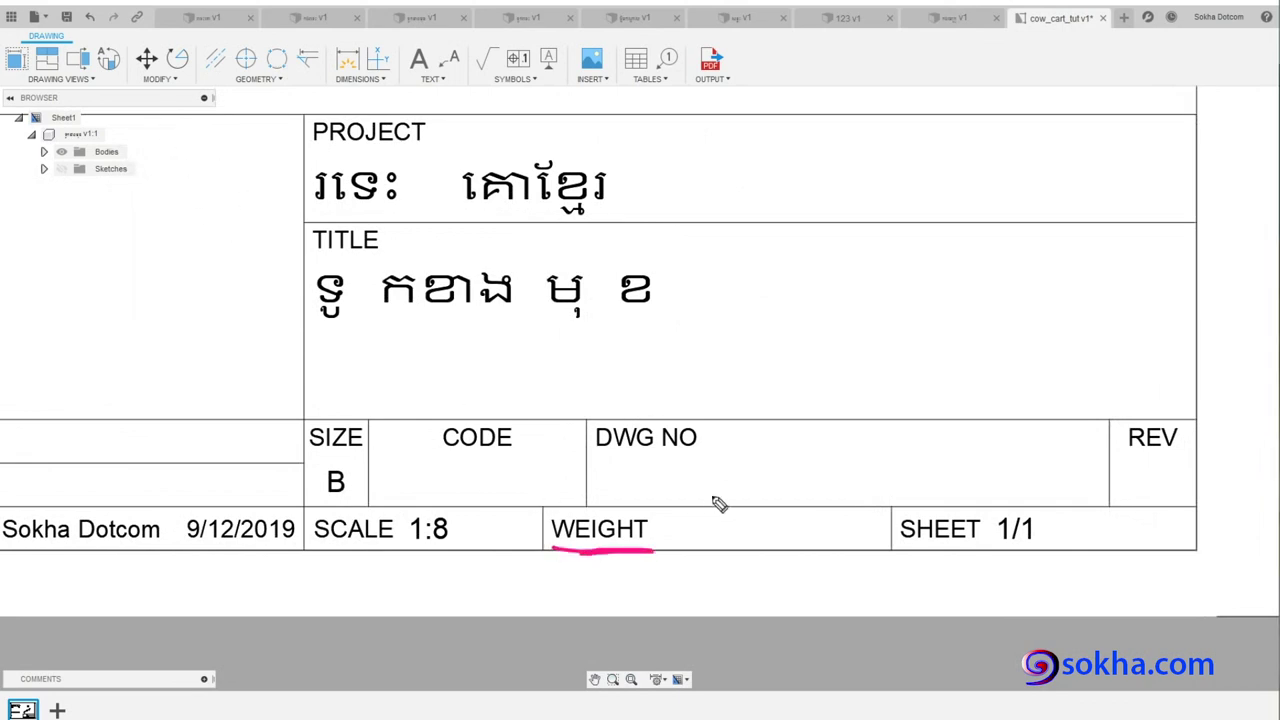
{"action": "mouse_move", "coordinate": [706, 518]}
{"action": "left_mouse_down"}
{"action": "mouse_move", "coordinate": [728, 540]}
{"action": "mouse_move", "coordinate": [750, 516]}
{"action": "mouse_move", "coordinate": [824, 542]}
{"action": "mouse_move", "coordinate": [846, 566]}
{"action": "mouse_move", "coordinate": [866, 548]}
{"action": "left_mouse_up"}
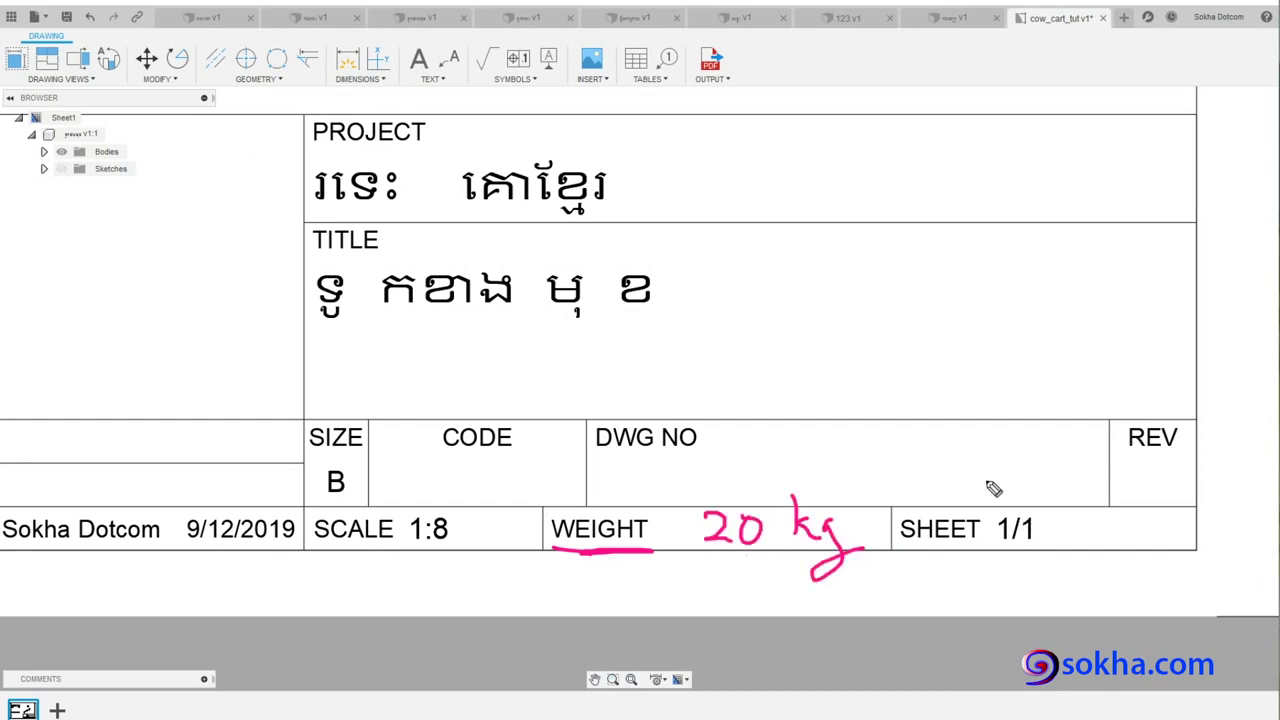
{"action": "mouse_move", "coordinate": [1045, 506]}
{"action": "left_mouse_down"}
{"action": "mouse_move", "coordinate": [986, 543]}
{"action": "mouse_move", "coordinate": [1035, 498]}
{"action": "left_mouse_up"}
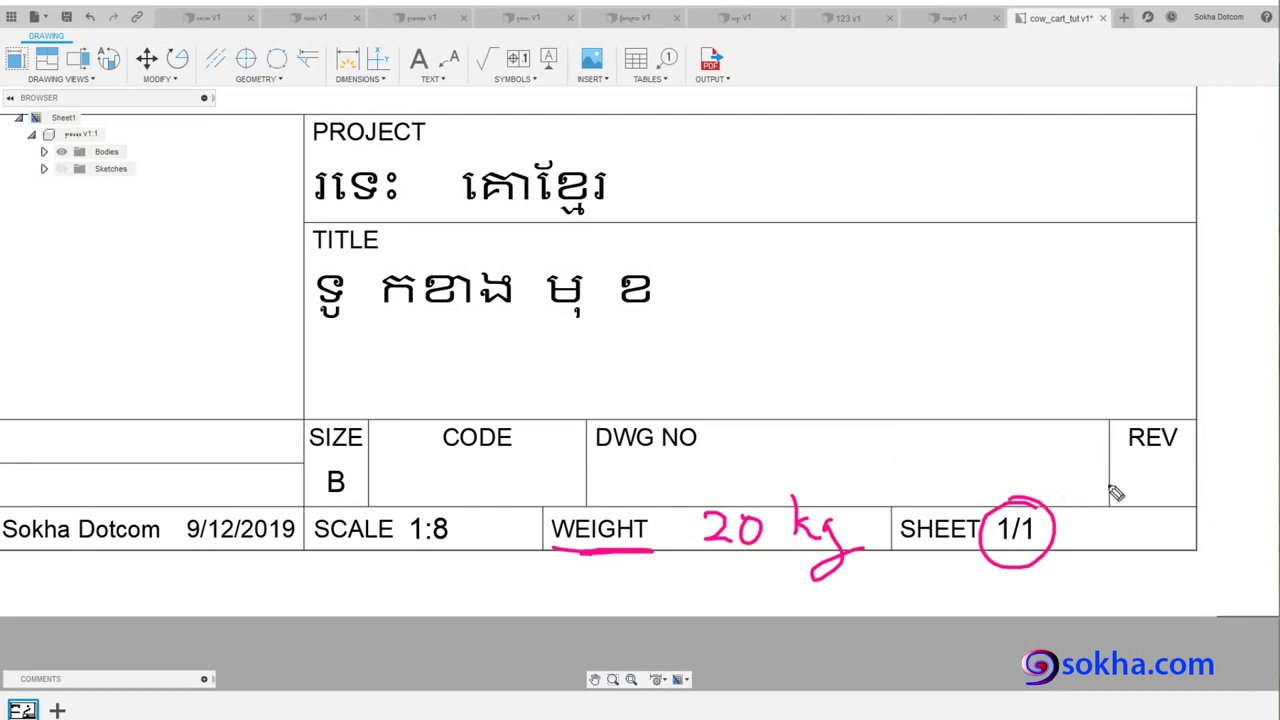
{"action": "mouse_move", "coordinate": [1093, 515]}
{"action": "left_mouse_down"}
{"action": "mouse_move", "coordinate": [1118, 542]}
{"action": "mouse_move", "coordinate": [1098, 550]}
{"action": "mouse_move", "coordinate": [1160, 518]}
{"action": "mouse_move", "coordinate": [1135, 549]}
{"action": "mouse_move", "coordinate": [1167, 472]}
{"action": "mouse_move", "coordinate": [1104, 460]}
{"action": "left_mouse_up"}
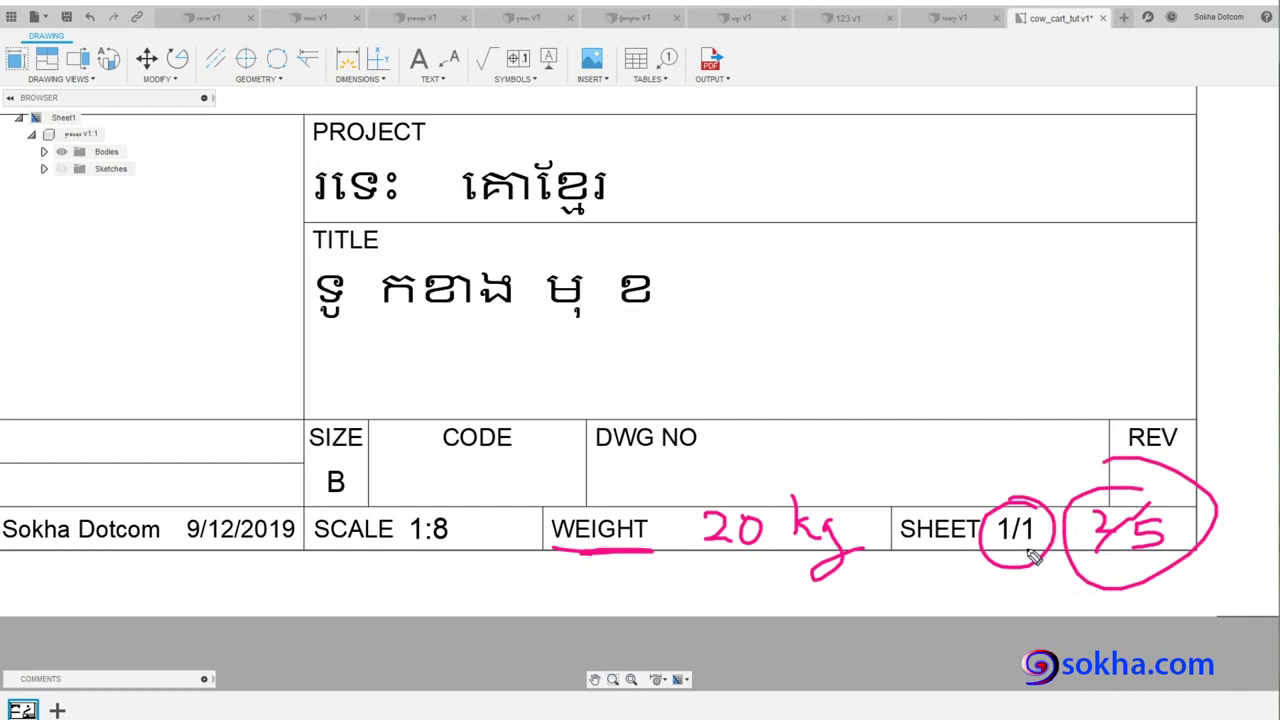
{"action": "left_click_drag", "start_coordinate": [1097, 540], "coordinate": [1058, 573]}
{"action": "left_click_drag", "start_coordinate": [1077, 537], "coordinate": [1111, 497]}
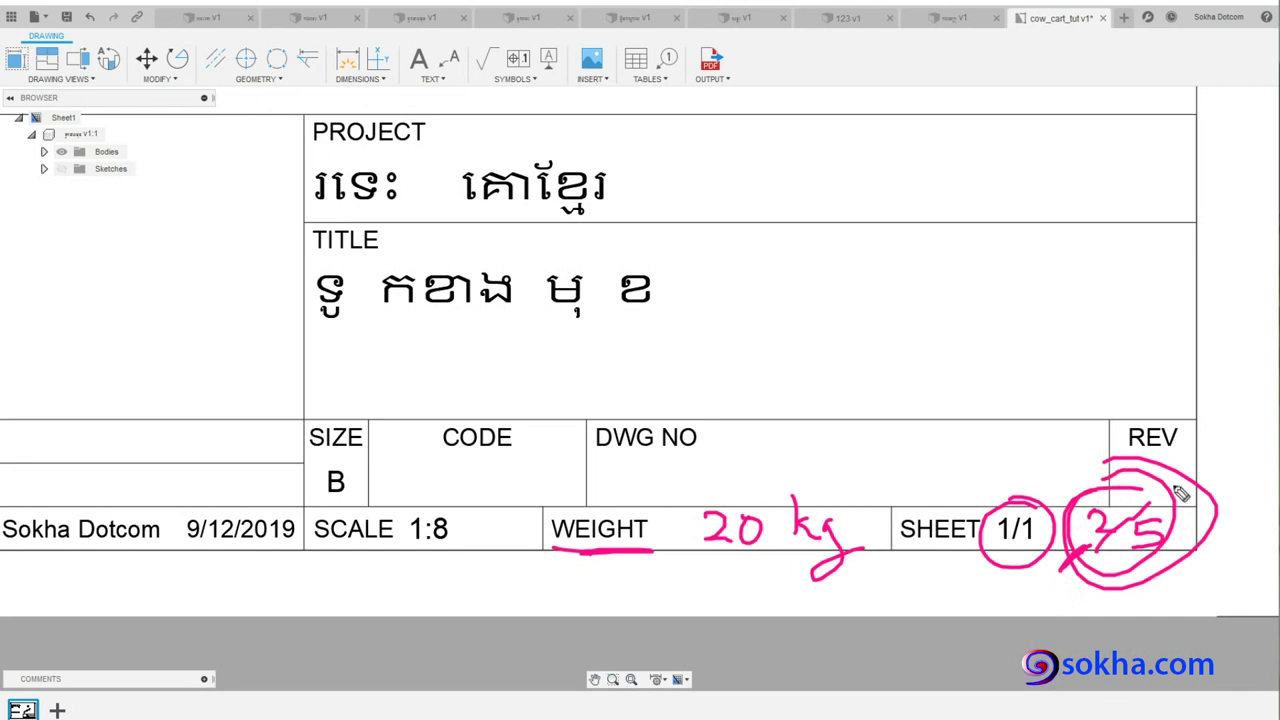
{"action": "key", "text": "Escape"}
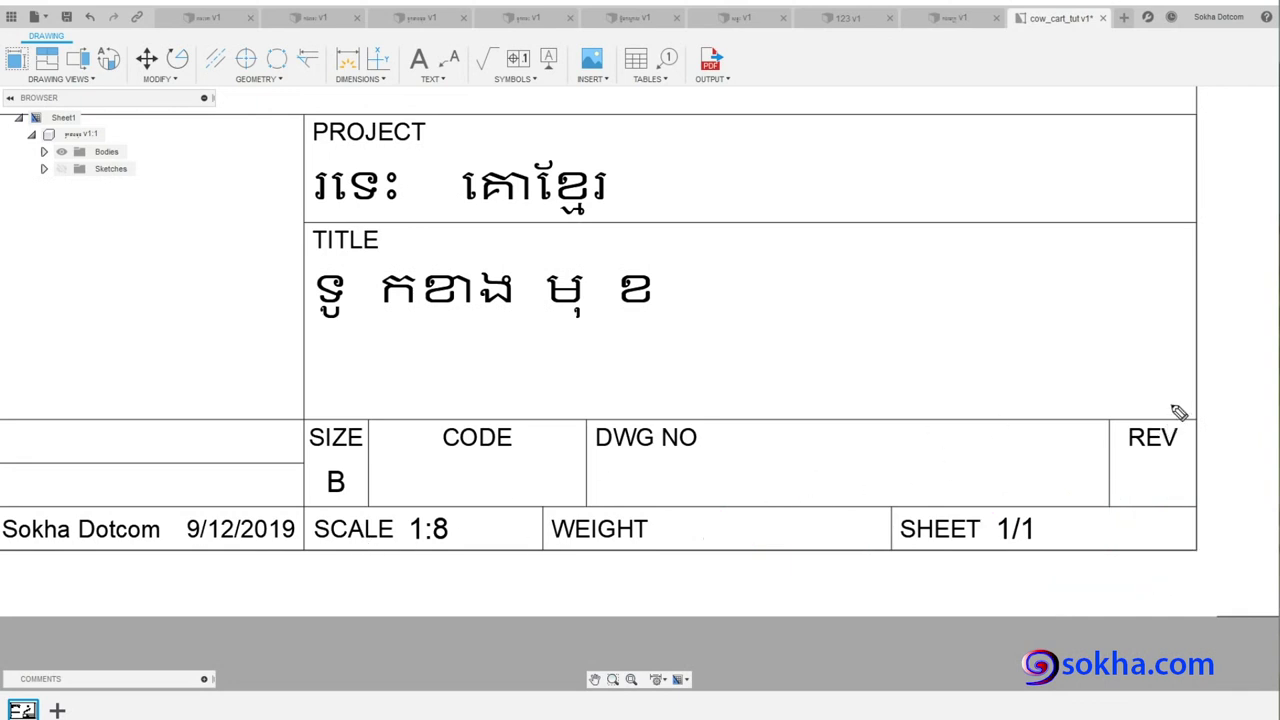
{"action": "left_click_drag", "start_coordinate": [1178, 411], "coordinate": [1160, 410]}
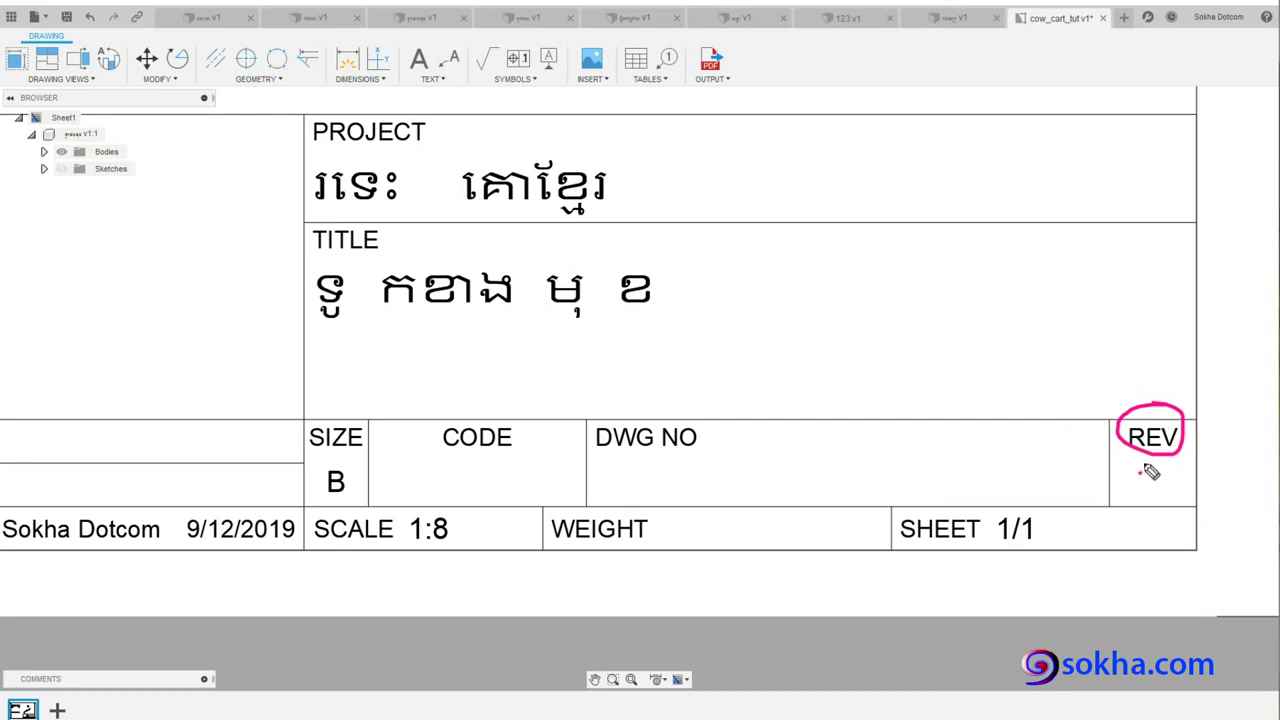
{"action": "mouse_move", "coordinate": [1143, 470]}
{"action": "left_mouse_down"}
{"action": "mouse_move", "coordinate": [1140, 500]}
{"action": "mouse_move", "coordinate": [1178, 484]}
{"action": "mouse_move", "coordinate": [1122, 500]}
{"action": "left_mouse_up"}
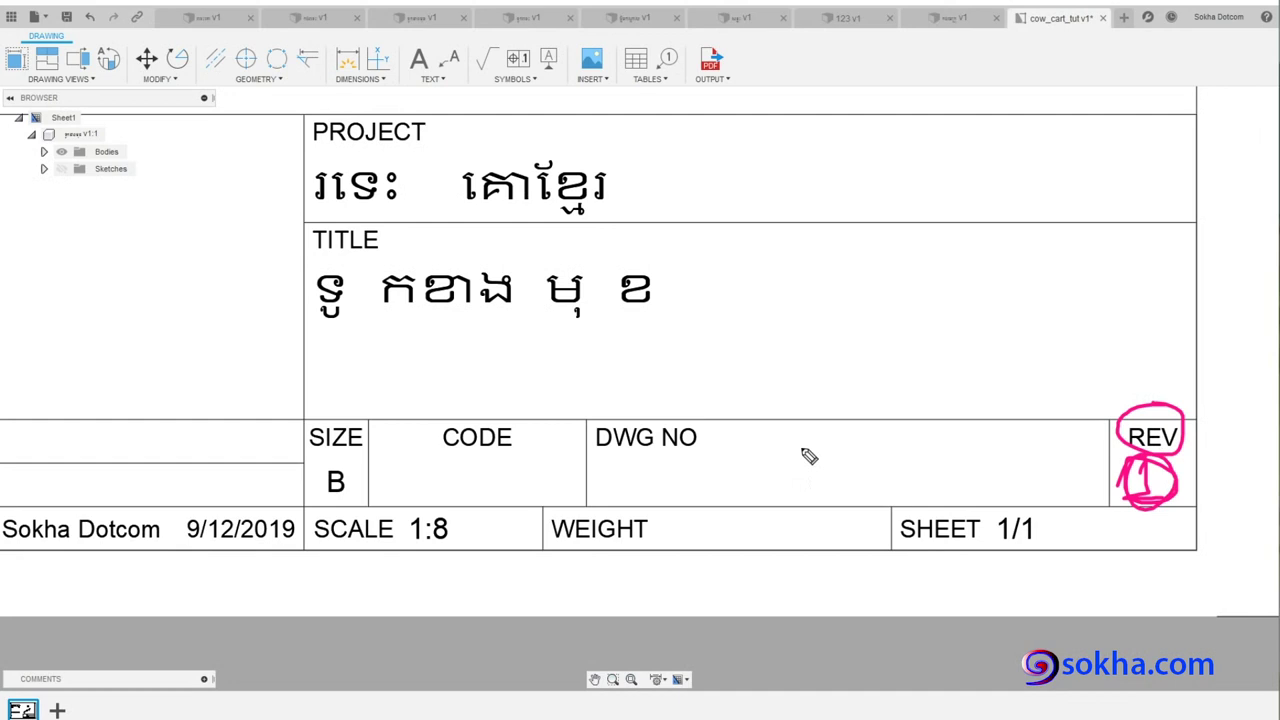
{"action": "key", "text": "e"}
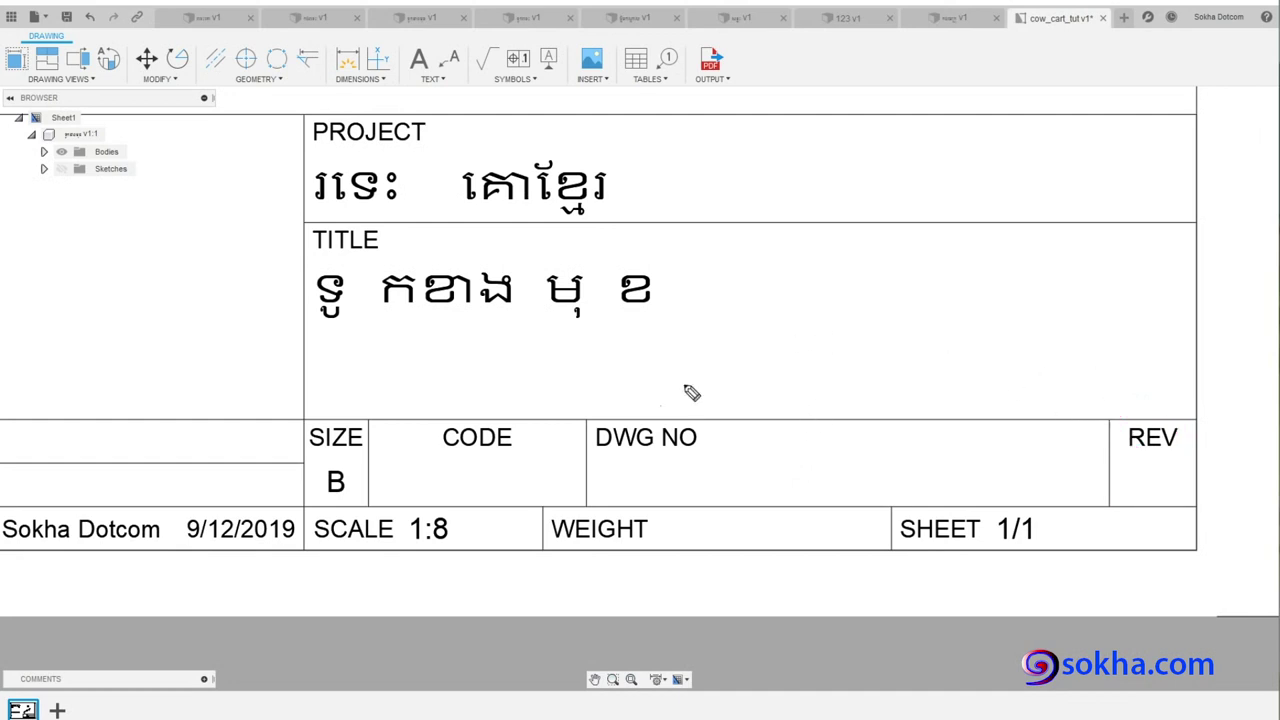
{"action": "mouse_move", "coordinate": [168, 181]}
{"action": "left_mouse_down"}
{"action": "mouse_move", "coordinate": [185, 283]}
{"action": "mouse_move", "coordinate": [204, 312]}
{"action": "left_mouse_up"}
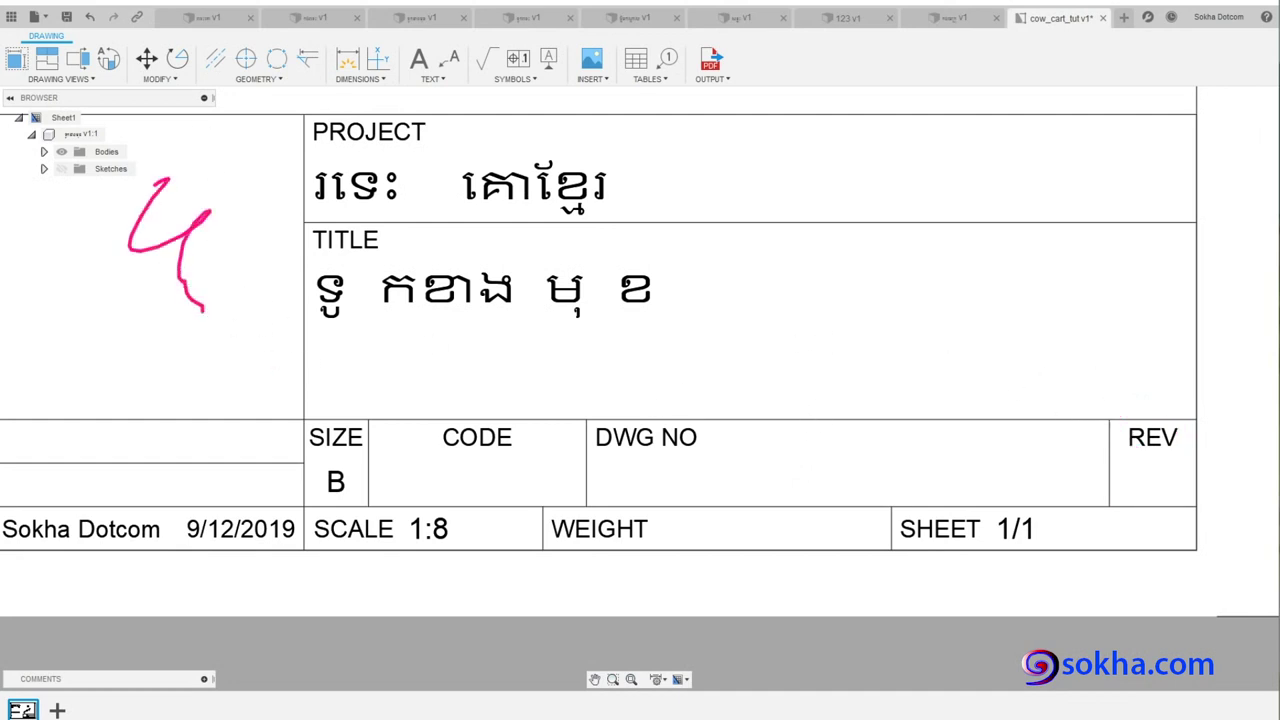
{"action": "key", "text": "Escape"}
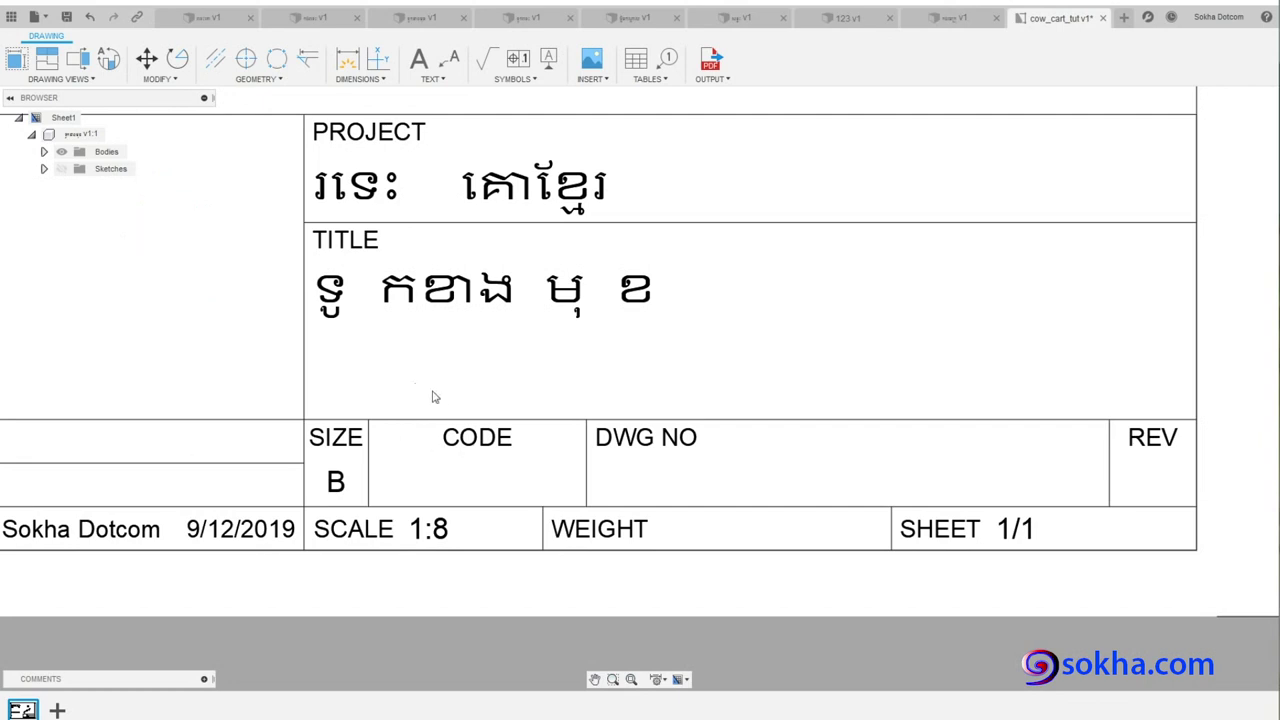
{"action": "middle_click_drag", "start_coordinate": [337, 348], "coordinate": [593, 340]}
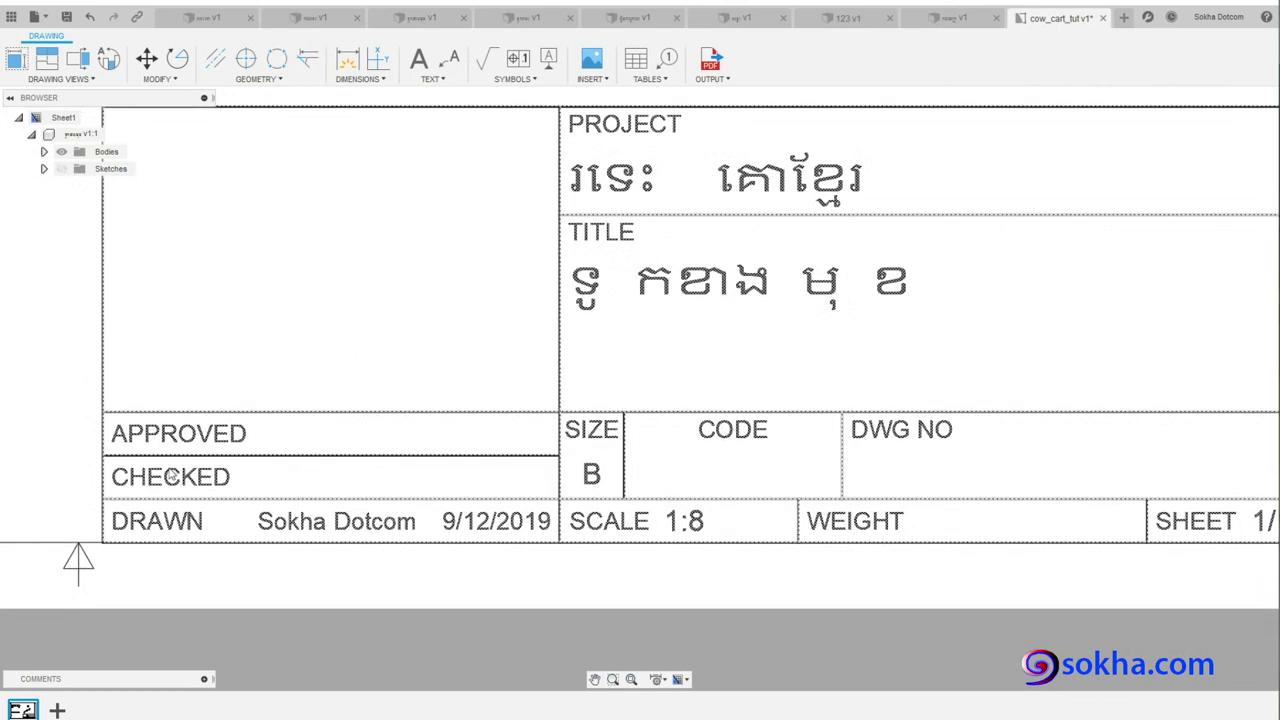
{"action": "left_click_drag", "start_coordinate": [235, 478], "coordinate": [289, 455]}
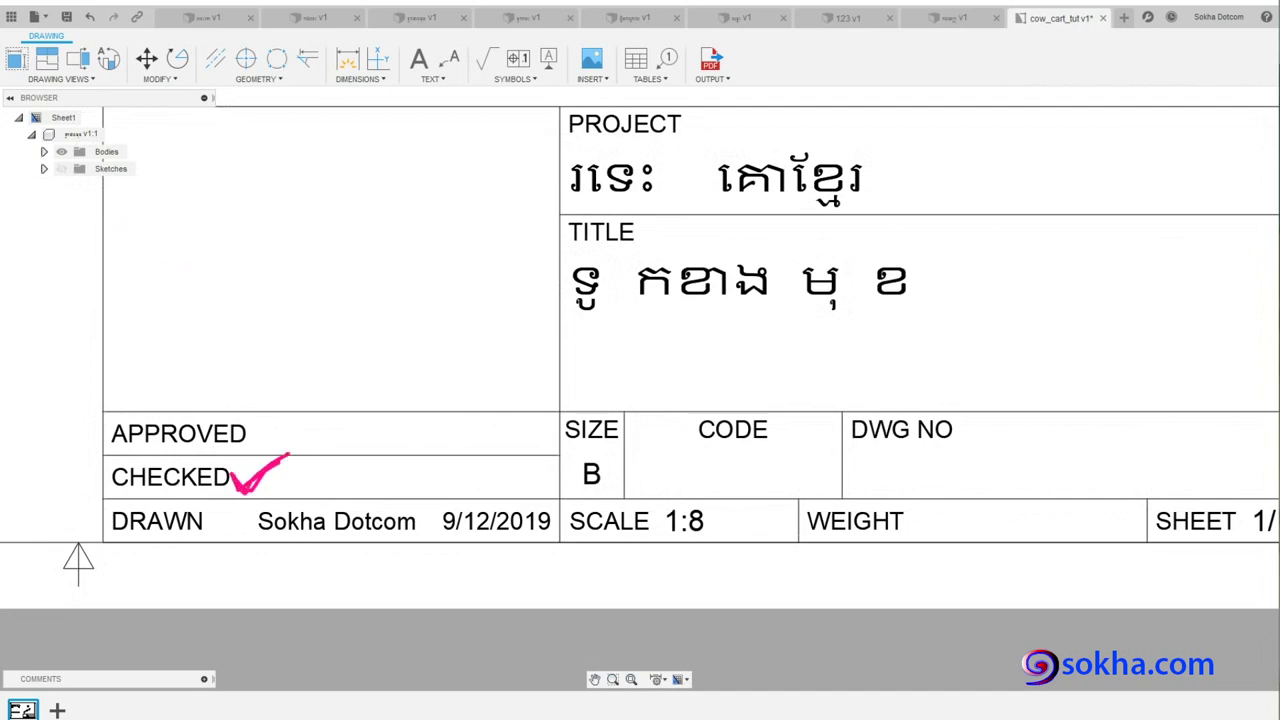
{"action": "key", "text": "Escape"}
{"action": "scroll", "coordinate": [340, 282], "scroll_direction": "up", "scroll_amount": 2}
{"action": "scroll", "coordinate": [343, 280], "scroll_direction": "down", "scroll_amount": 4}
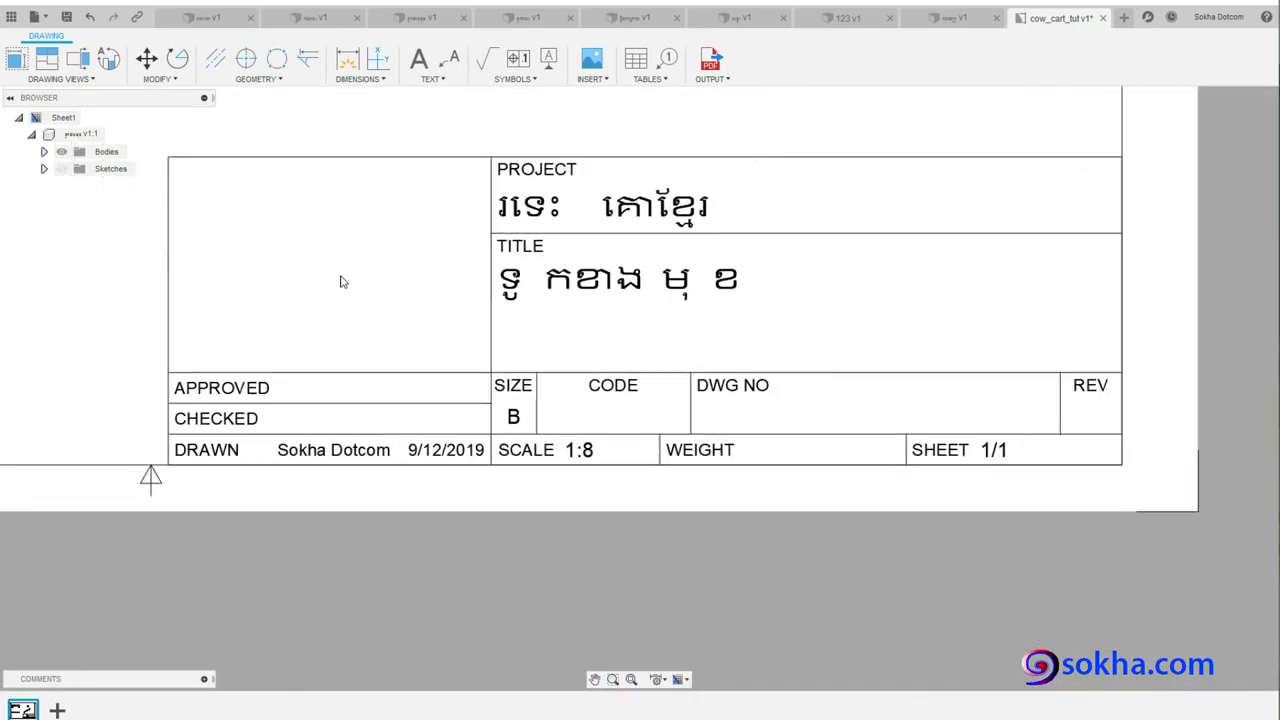
{"action": "mouse_move", "coordinate": [357, 142]}
{"action": "middle_mouse_down"}
{"action": "mouse_move", "coordinate": [421, 399]}
{"action": "mouse_move", "coordinate": [297, 317]}
{"action": "mouse_move", "coordinate": [277, 214]}
{"action": "mouse_move", "coordinate": [357, 431]}
{"action": "mouse_move", "coordinate": [183, 146]}
{"action": "middle_mouse_up"}
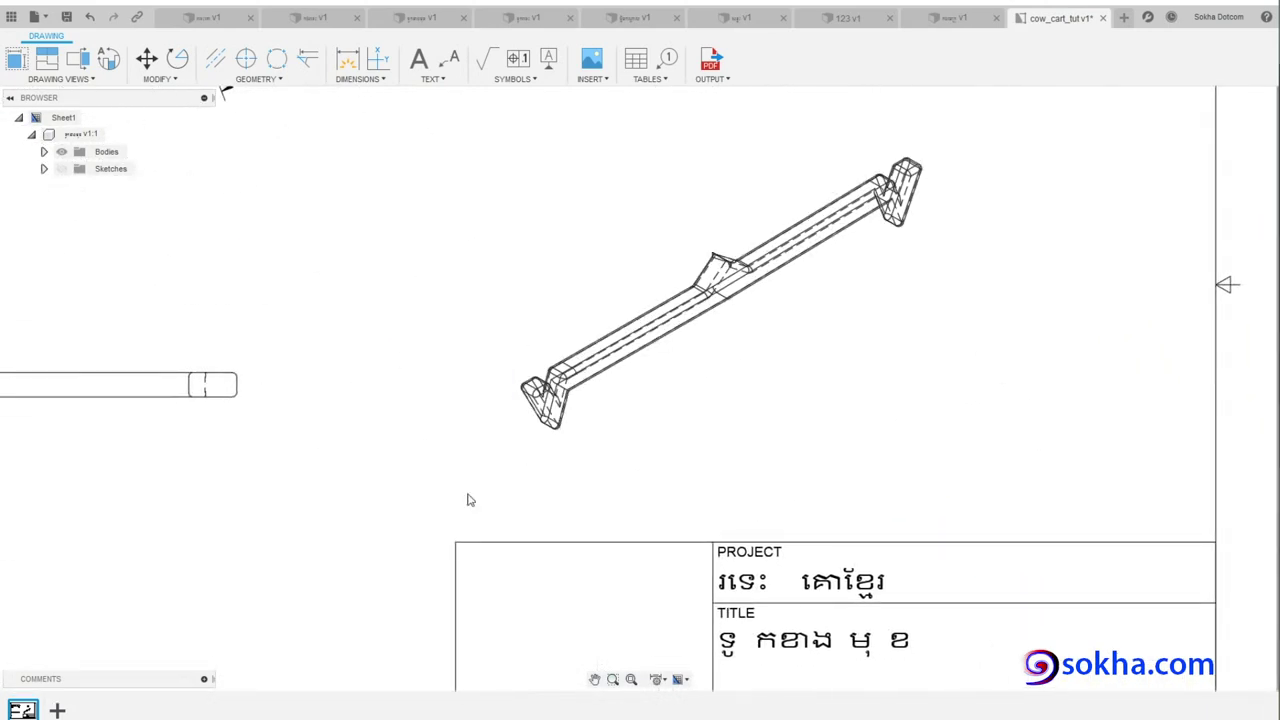
{"action": "middle_click_drag", "start_coordinate": [466, 500], "coordinate": [176, 284]}
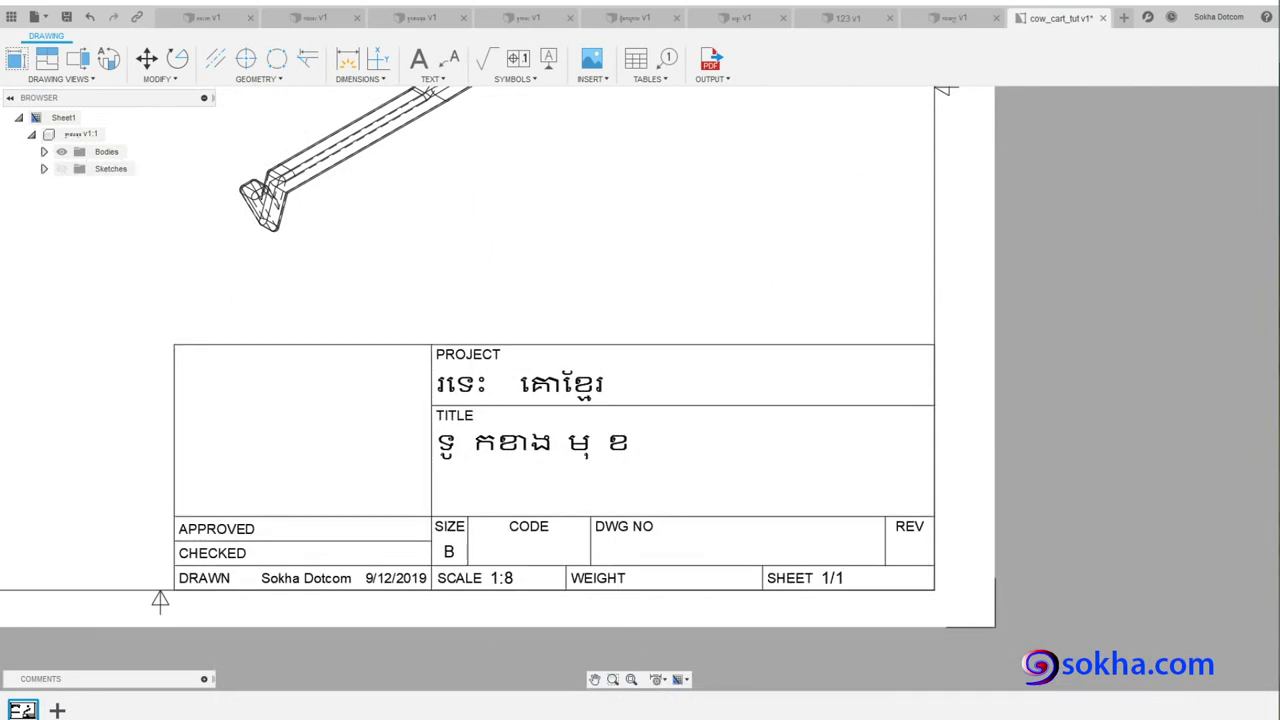
{"action": "mouse_move", "coordinate": [634, 566]}
{"action": "left_mouse_down"}
{"action": "mouse_move", "coordinate": [652, 588]}
{"action": "mouse_move", "coordinate": [668, 576]}
{"action": "mouse_move", "coordinate": [734, 591]}
{"action": "mouse_move", "coordinate": [716, 614]}
{"action": "mouse_move", "coordinate": [674, 593]}
{"action": "left_mouse_up"}
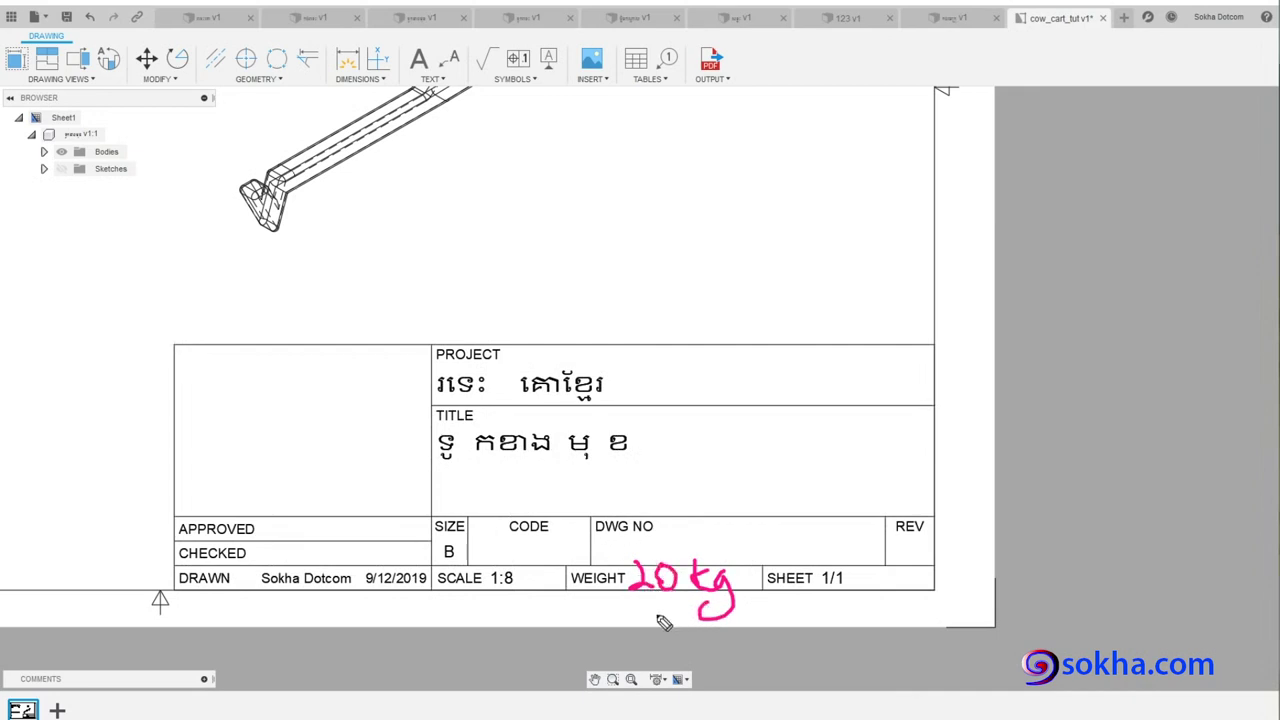
{"action": "left_click_drag", "start_coordinate": [654, 242], "coordinate": [638, 322]}
{"action": "left_click_drag", "start_coordinate": [714, 250], "coordinate": [782, 322]}
{"action": "left_click_drag", "start_coordinate": [804, 274], "coordinate": [822, 338]}
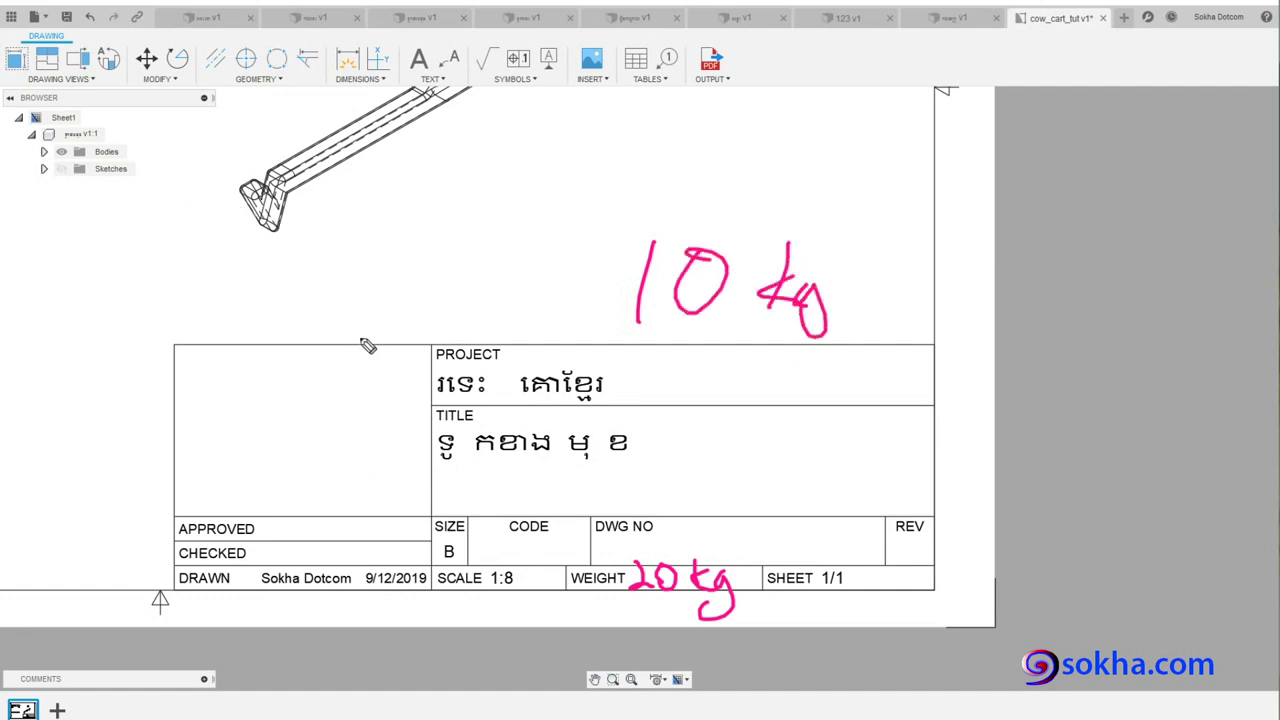
{"action": "left_click_drag", "start_coordinate": [592, 348], "coordinate": [840, 340]}
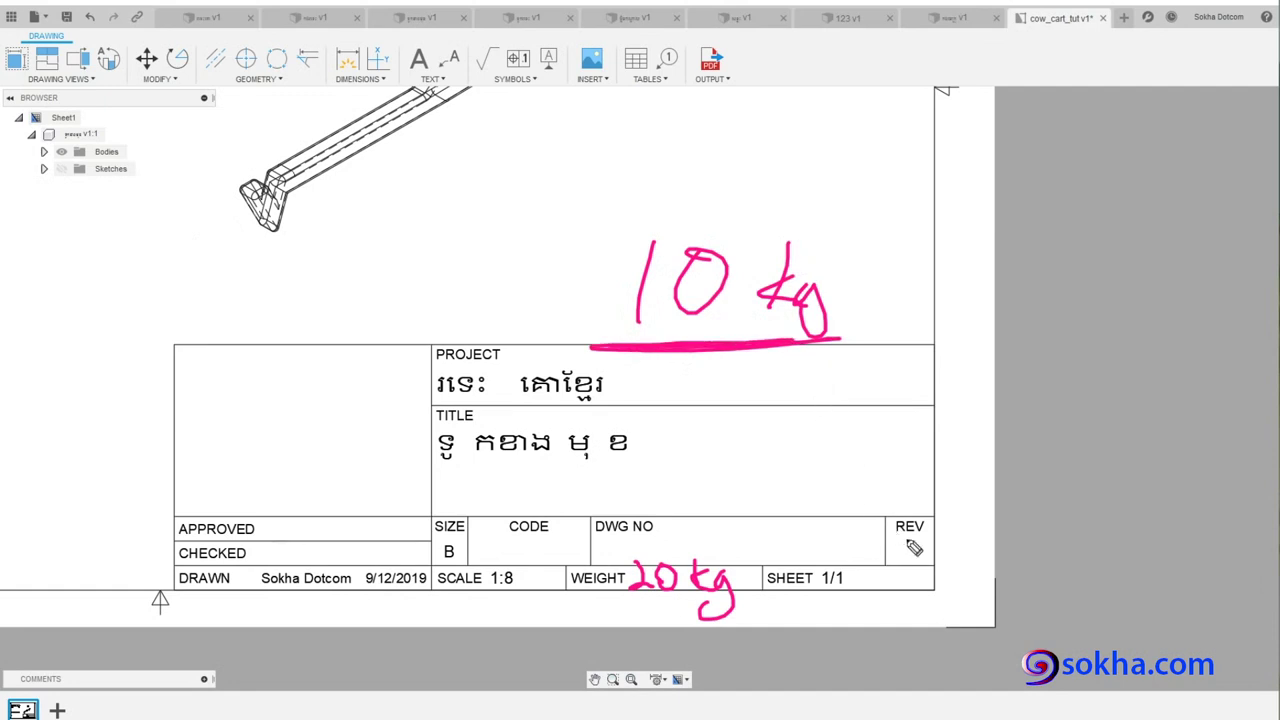
{"action": "left_click_drag", "start_coordinate": [910, 544], "coordinate": [922, 562]}
{"action": "left_click_drag", "start_coordinate": [249, 575], "coordinate": [252, 558]}
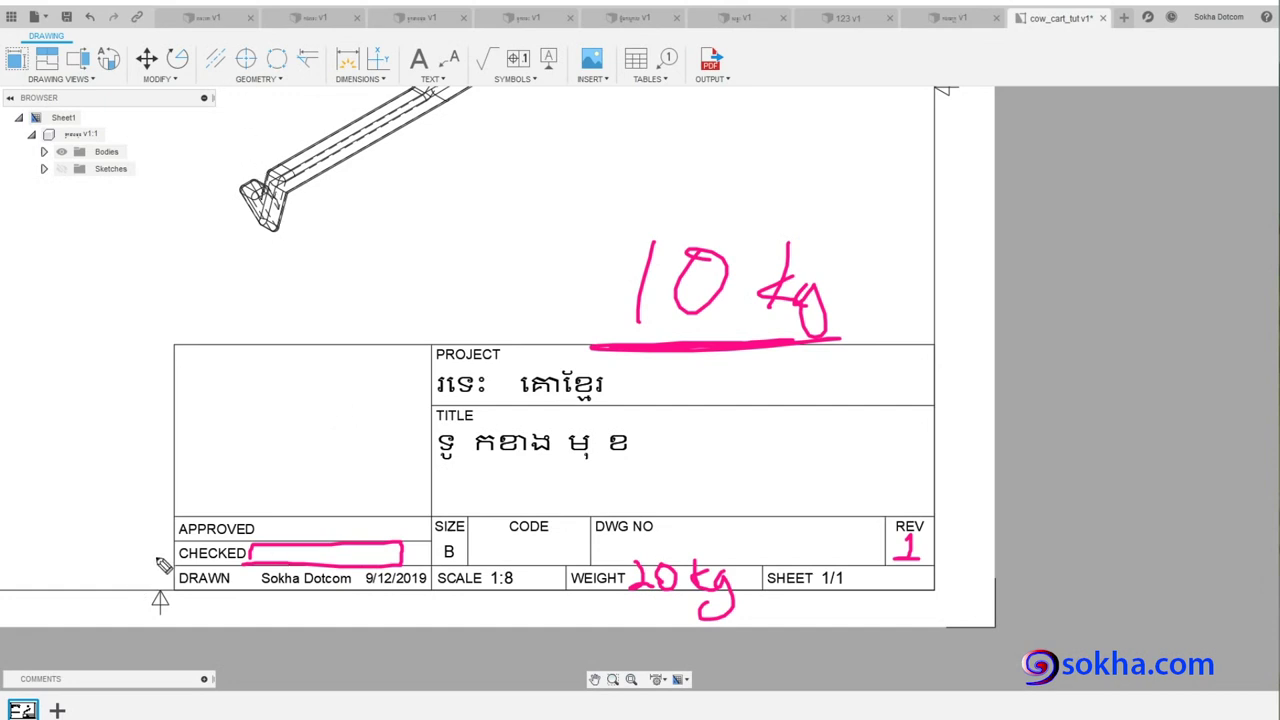
{"action": "left_click_drag", "start_coordinate": [168, 543], "coordinate": [158, 598]}
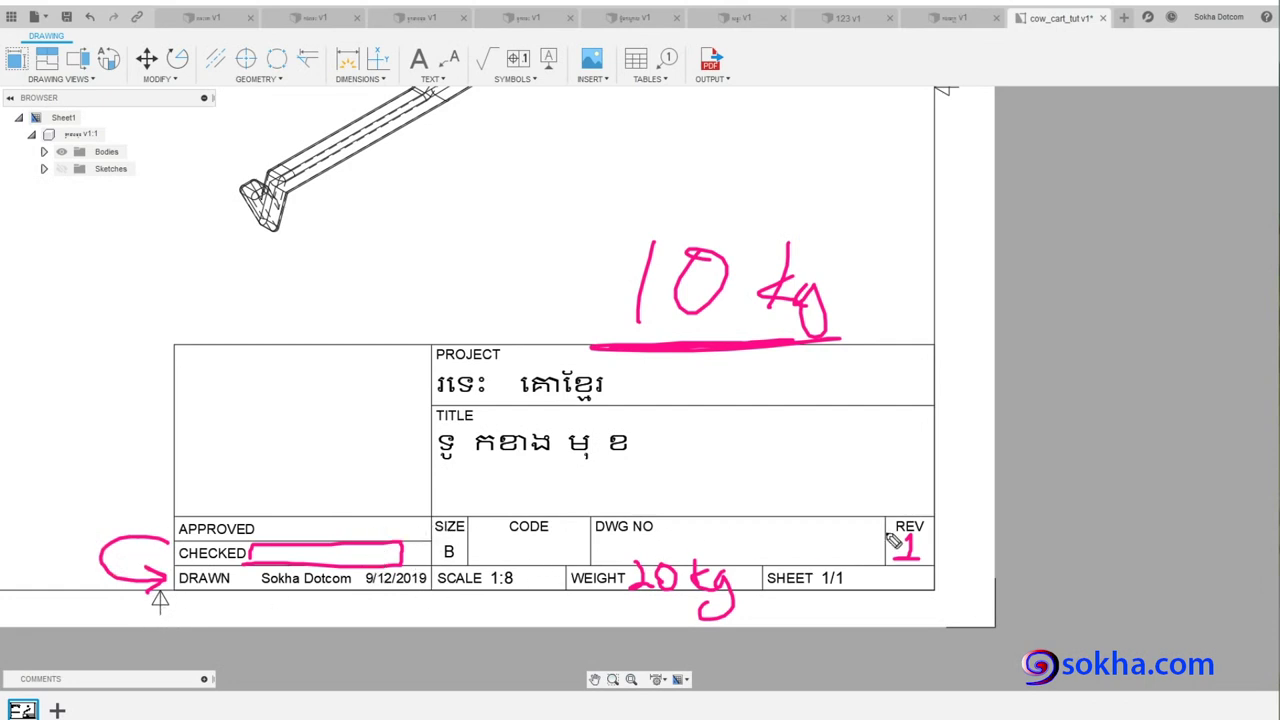
{"action": "mouse_move", "coordinate": [872, 563]}
{"action": "left_mouse_down"}
{"action": "mouse_move", "coordinate": [934, 535]}
{"action": "mouse_move", "coordinate": [966, 549]}
{"action": "left_mouse_up"}
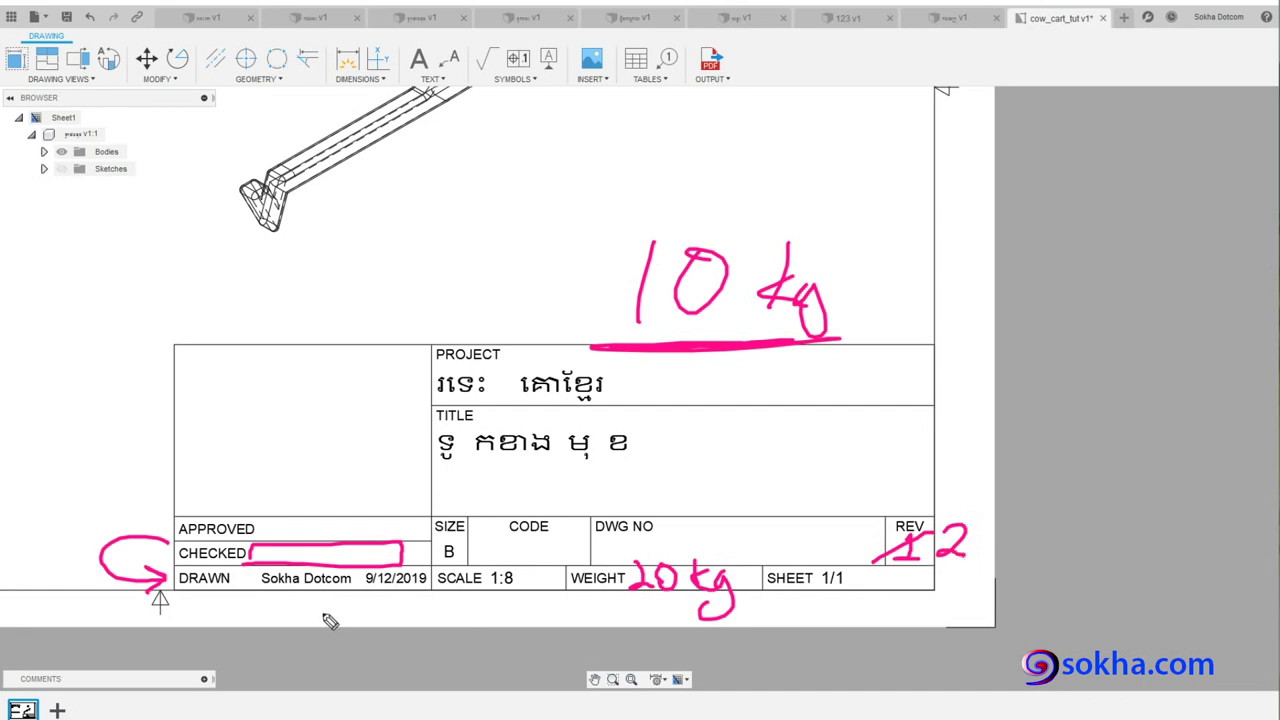
{"action": "left_click_drag", "start_coordinate": [176, 594], "coordinate": [180, 580]}
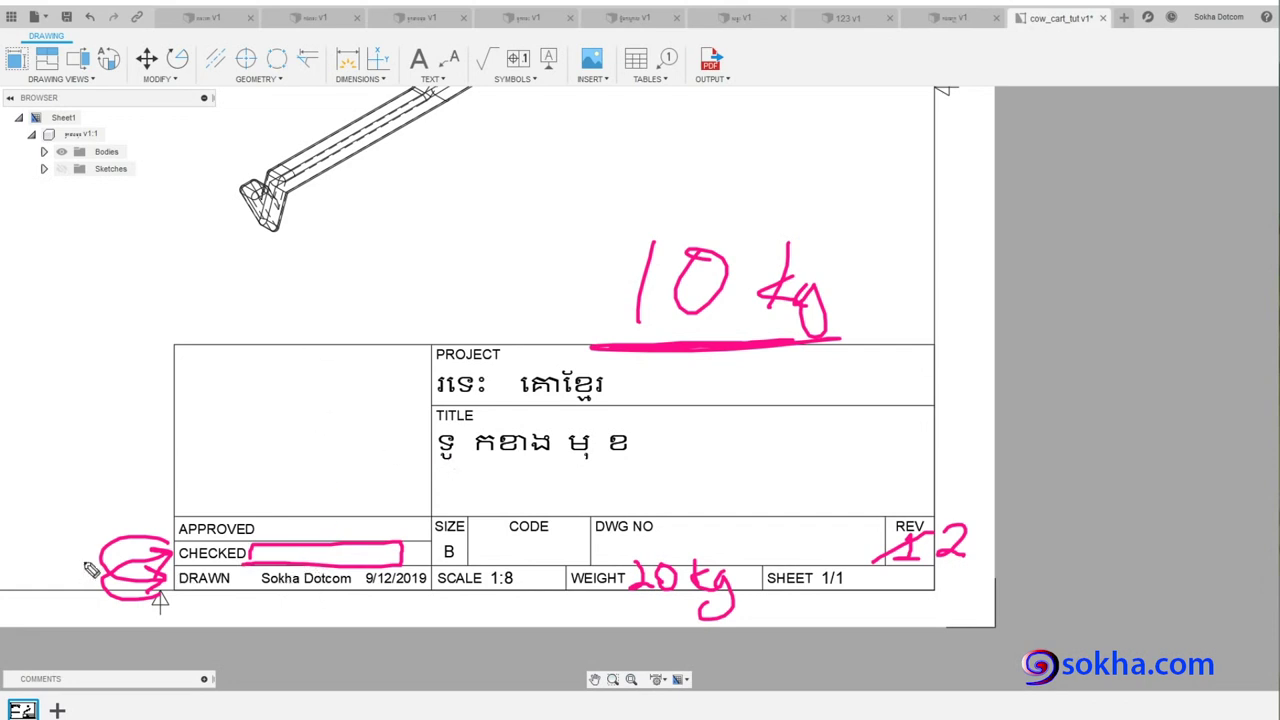
{"action": "mouse_move", "coordinate": [148, 519]}
{"action": "left_mouse_down"}
{"action": "mouse_move", "coordinate": [80, 599]}
{"action": "mouse_move", "coordinate": [160, 586]}
{"action": "left_mouse_up"}
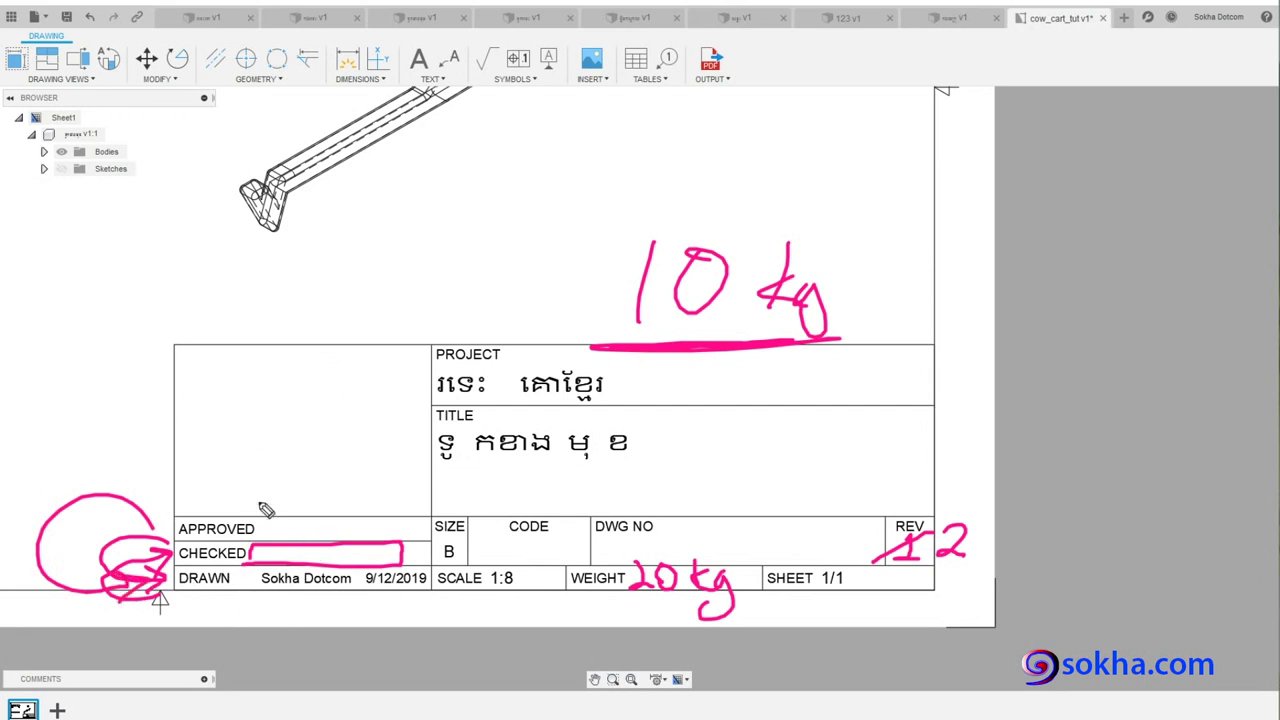
{"action": "left_click_drag", "start_coordinate": [964, 526], "coordinate": [922, 566]}
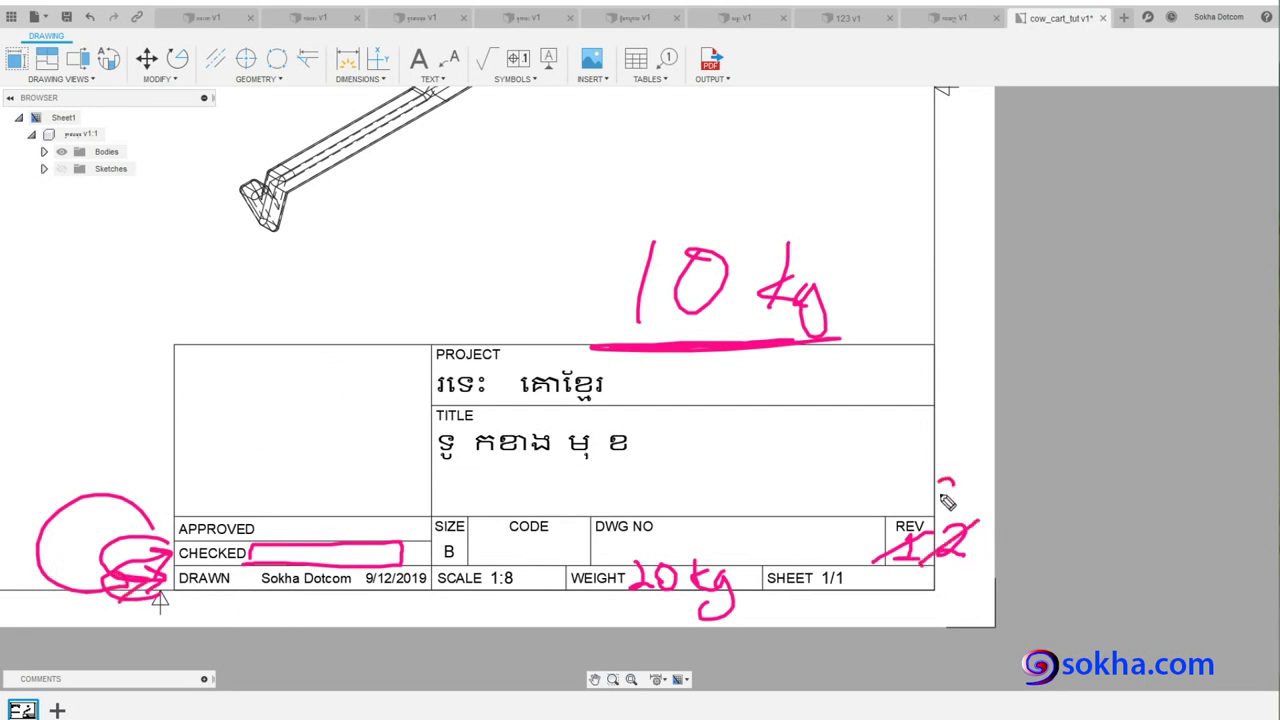
{"action": "mouse_move", "coordinate": [940, 480]}
{"action": "left_mouse_down"}
{"action": "mouse_move", "coordinate": [938, 508]}
{"action": "mouse_move", "coordinate": [912, 510]}
{"action": "left_mouse_up"}
{"action": "mouse_move", "coordinate": [846, 480]}
{"action": "left_mouse_down"}
{"action": "mouse_move", "coordinate": [870, 500]}
{"action": "mouse_move", "coordinate": [822, 528]}
{"action": "left_mouse_up"}
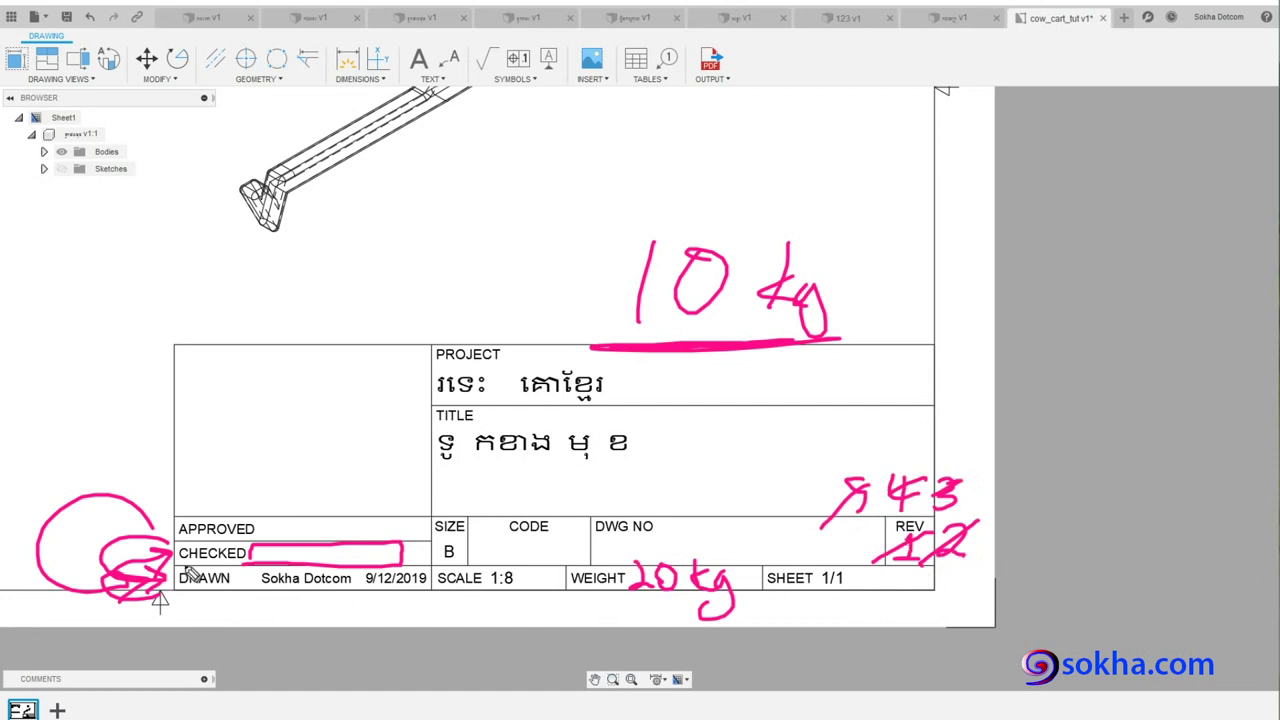
{"action": "mouse_move", "coordinate": [152, 532]}
{"action": "left_mouse_down"}
{"action": "mouse_move", "coordinate": [157, 449]}
{"action": "mouse_move", "coordinate": [213, 527]}
{"action": "mouse_move", "coordinate": [228, 503]}
{"action": "left_mouse_up"}
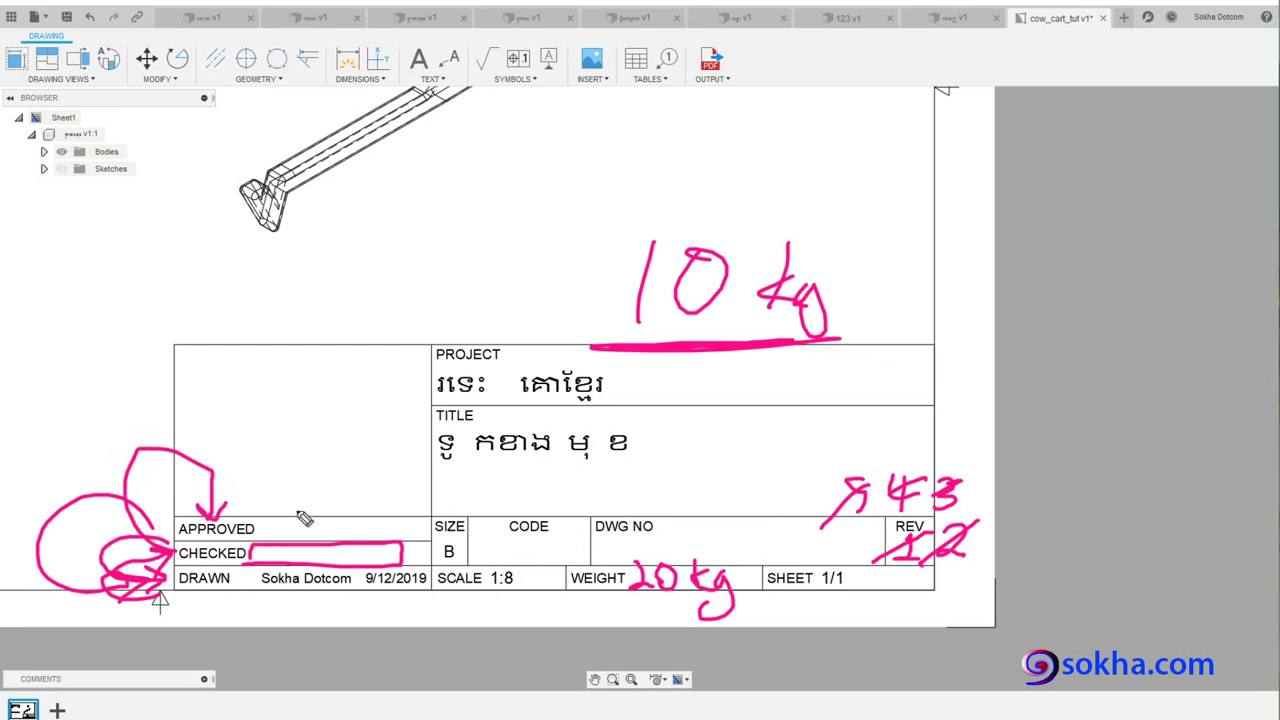
{"action": "mouse_move", "coordinate": [374, 357]}
{"action": "left_mouse_down"}
{"action": "mouse_move", "coordinate": [205, 475]}
{"action": "mouse_move", "coordinate": [383, 460]}
{"action": "mouse_move", "coordinate": [337, 380]}
{"action": "left_mouse_up"}
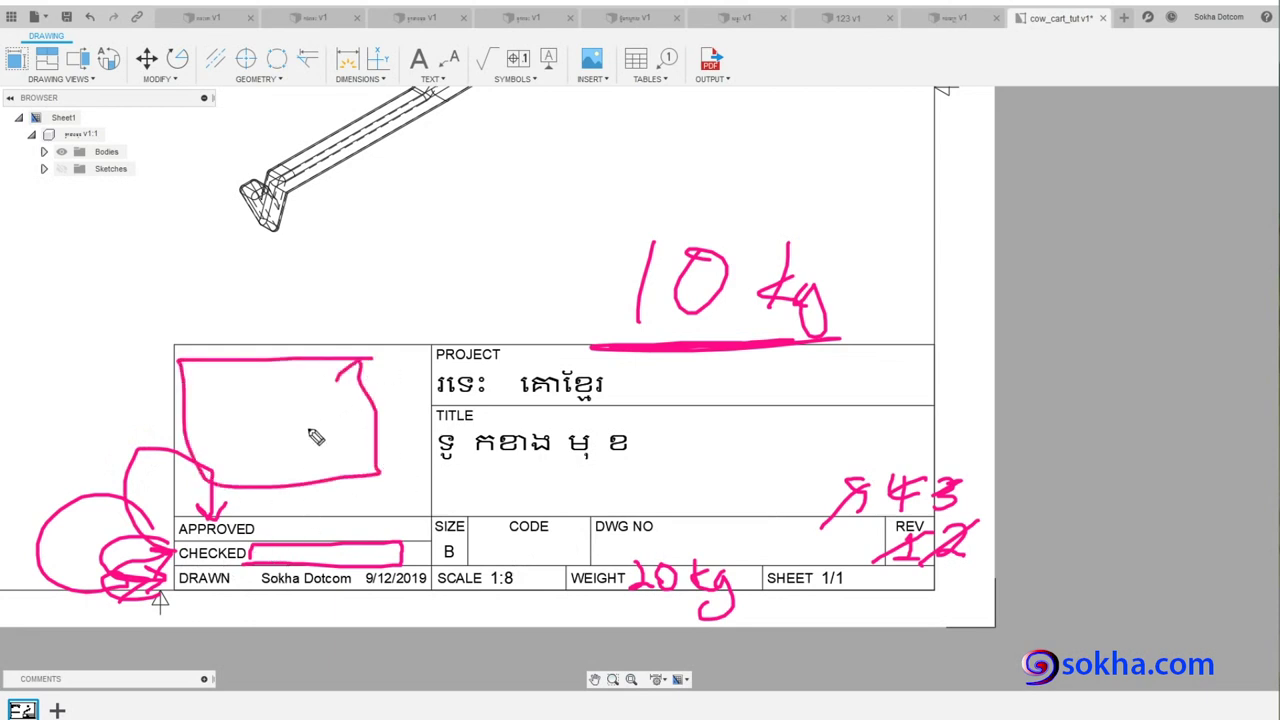
{"action": "mouse_move", "coordinate": [272, 438]}
{"action": "left_mouse_down"}
{"action": "mouse_move", "coordinate": [478, 212]}
{"action": "mouse_move", "coordinate": [462, 262]}
{"action": "left_mouse_up"}
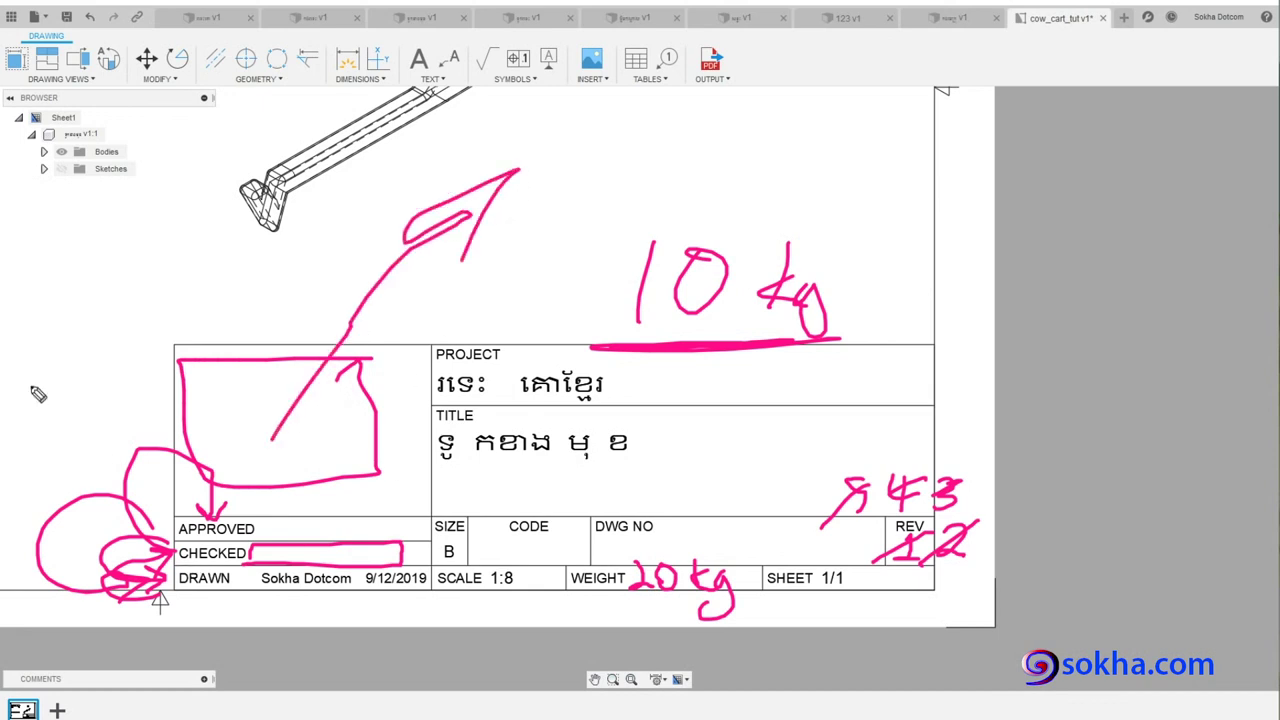
{"action": "key", "text": "Escape"}
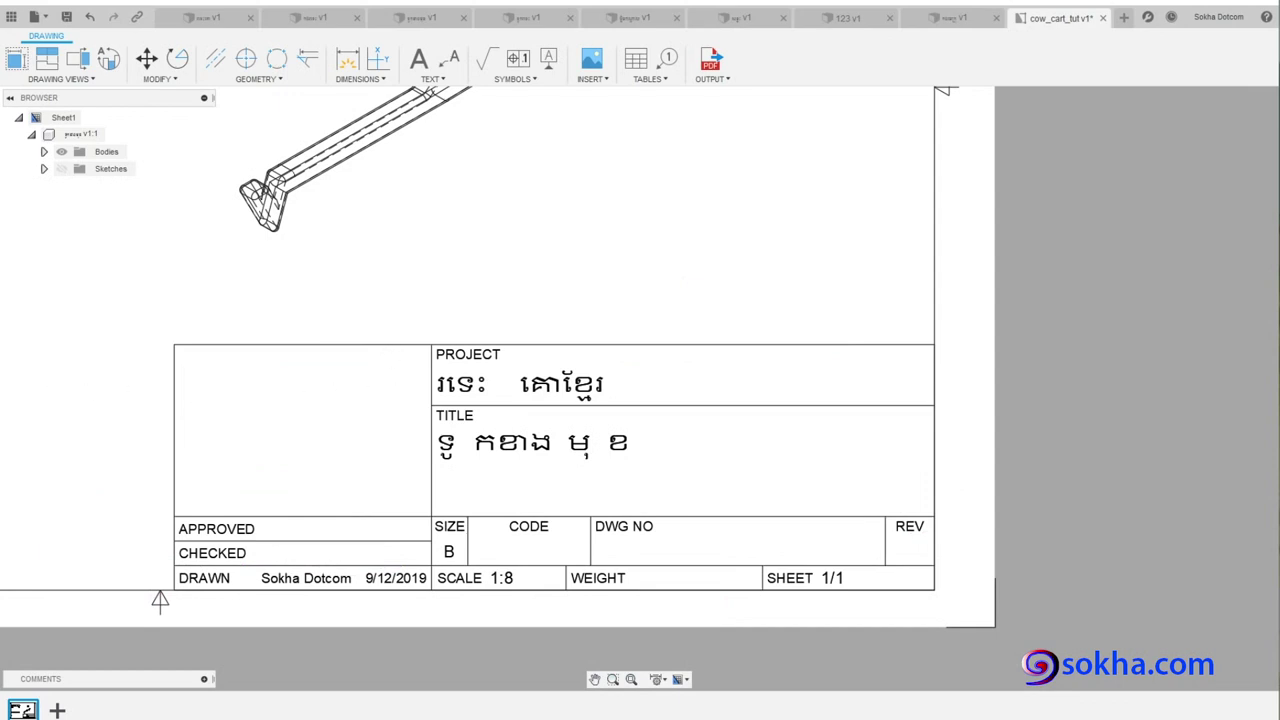
- Zoom and pan to show the front view (1113.21, R10), bottom, 176.11 side and isometric views
{"action": "scroll", "coordinate": [172, 252], "scroll_direction": "up", "scroll_amount": 2}
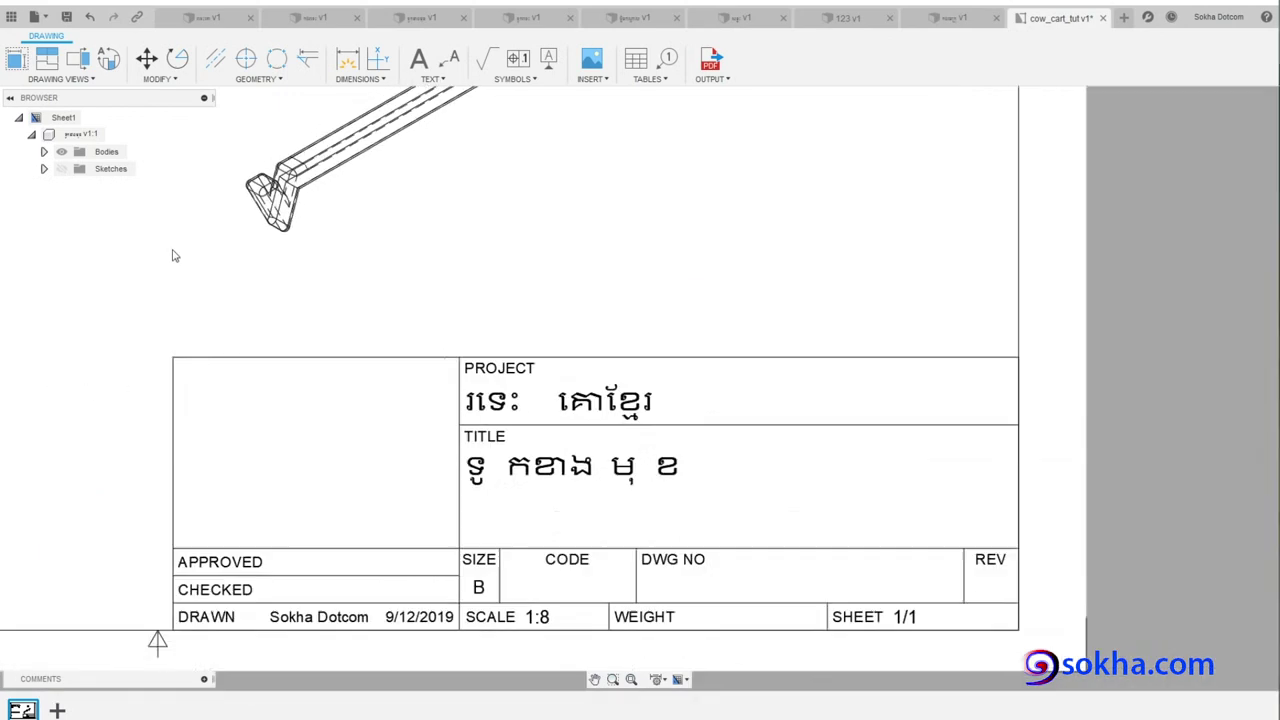
{"action": "scroll", "coordinate": [172, 256], "scroll_direction": "down", "scroll_amount": 3}
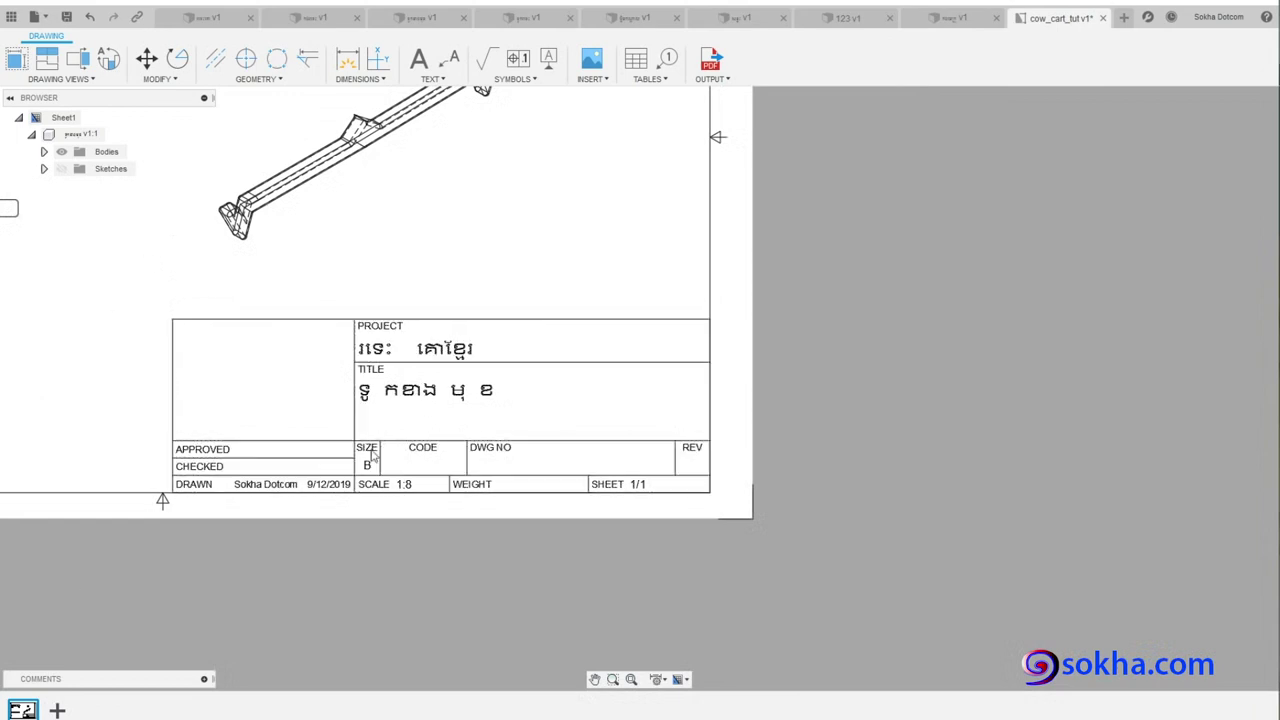
{"action": "middle_click_drag", "start_coordinate": [157, 267], "coordinate": [744, 584]}
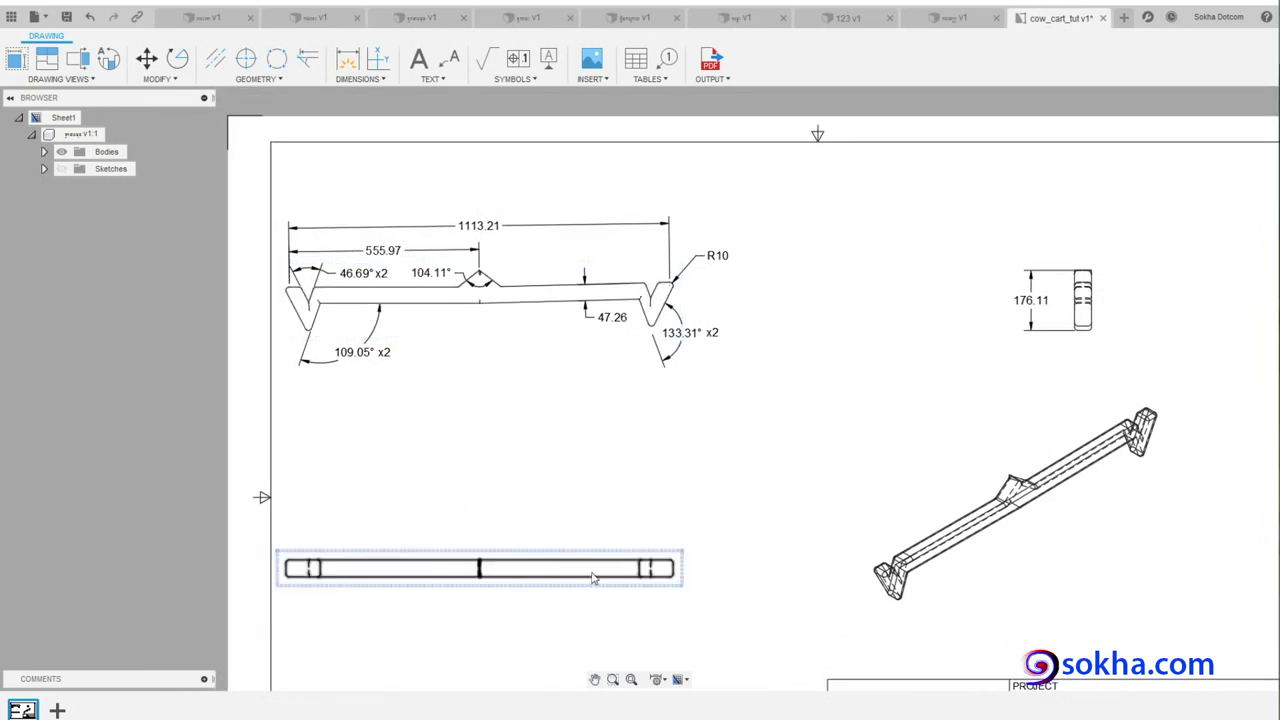
- Move the lower view up, then drag the dimensioned front view further right on the sheet
{"action": "left_click", "coordinate": [498, 578]}
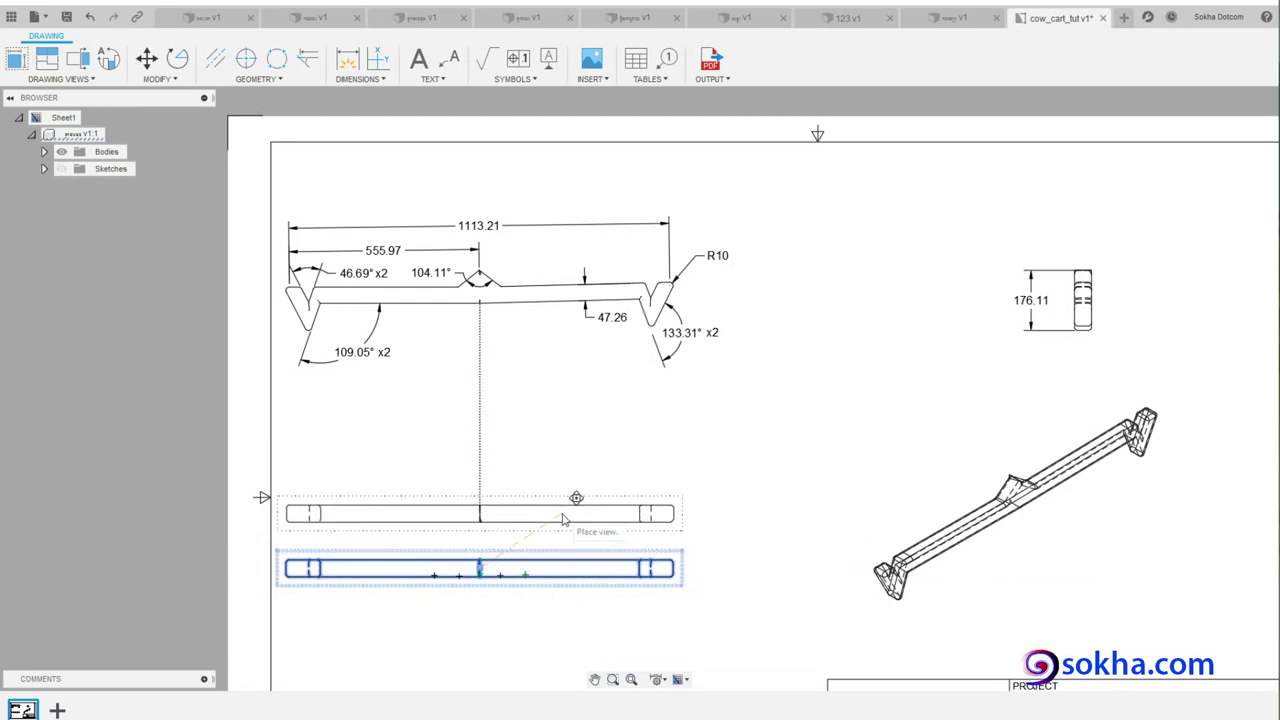
{"action": "left_click", "coordinate": [566, 518]}
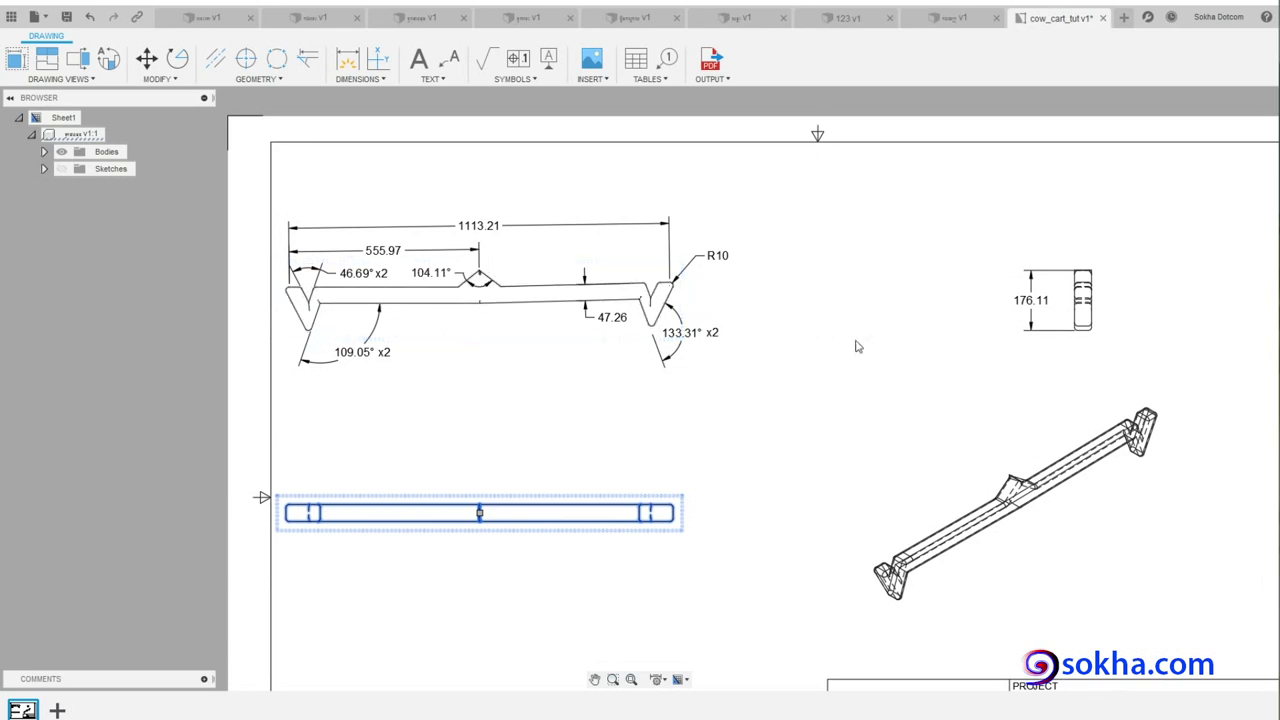
{"action": "left_click", "coordinate": [466, 308]}
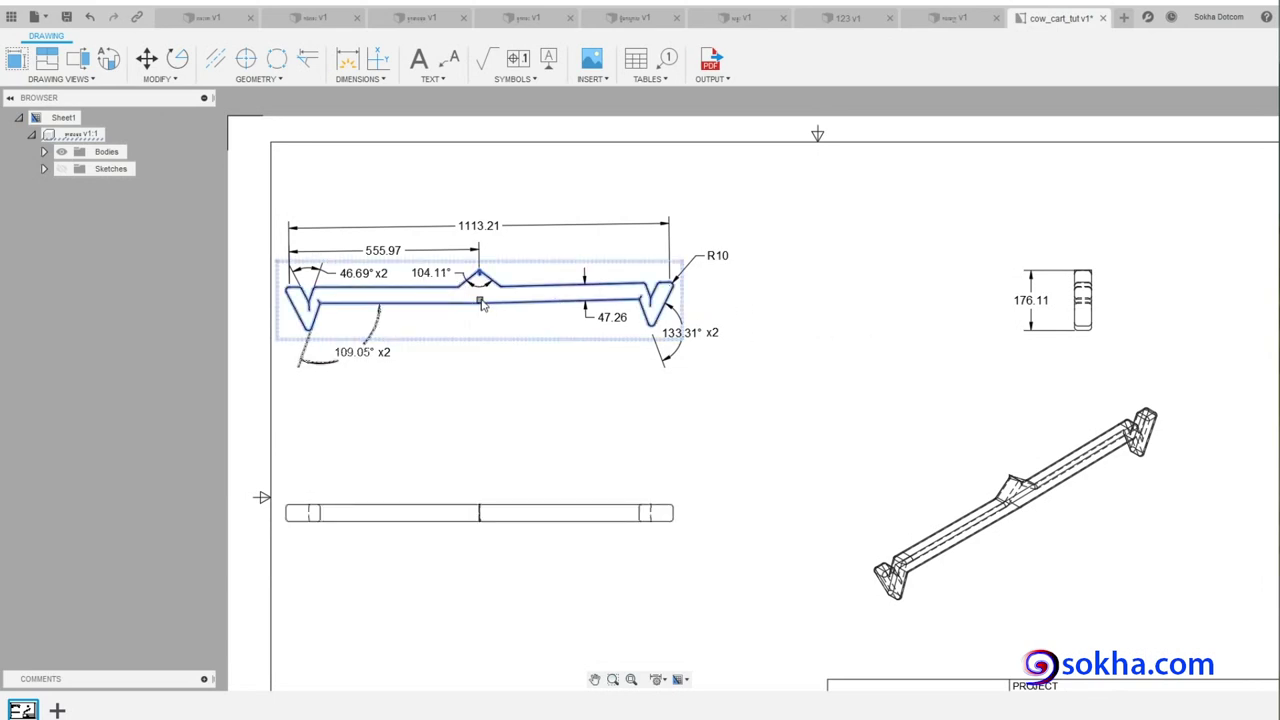
{"action": "left_click", "coordinate": [481, 303]}
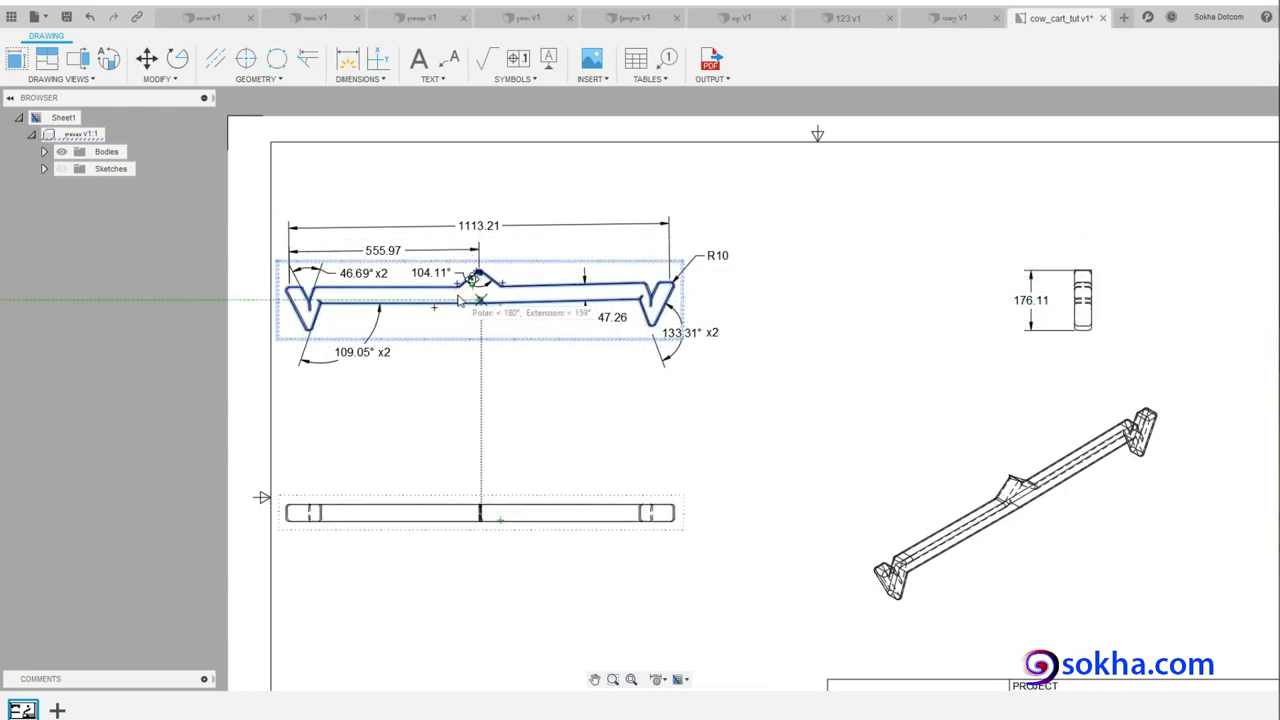
{"action": "left_click", "coordinate": [546, 307]}
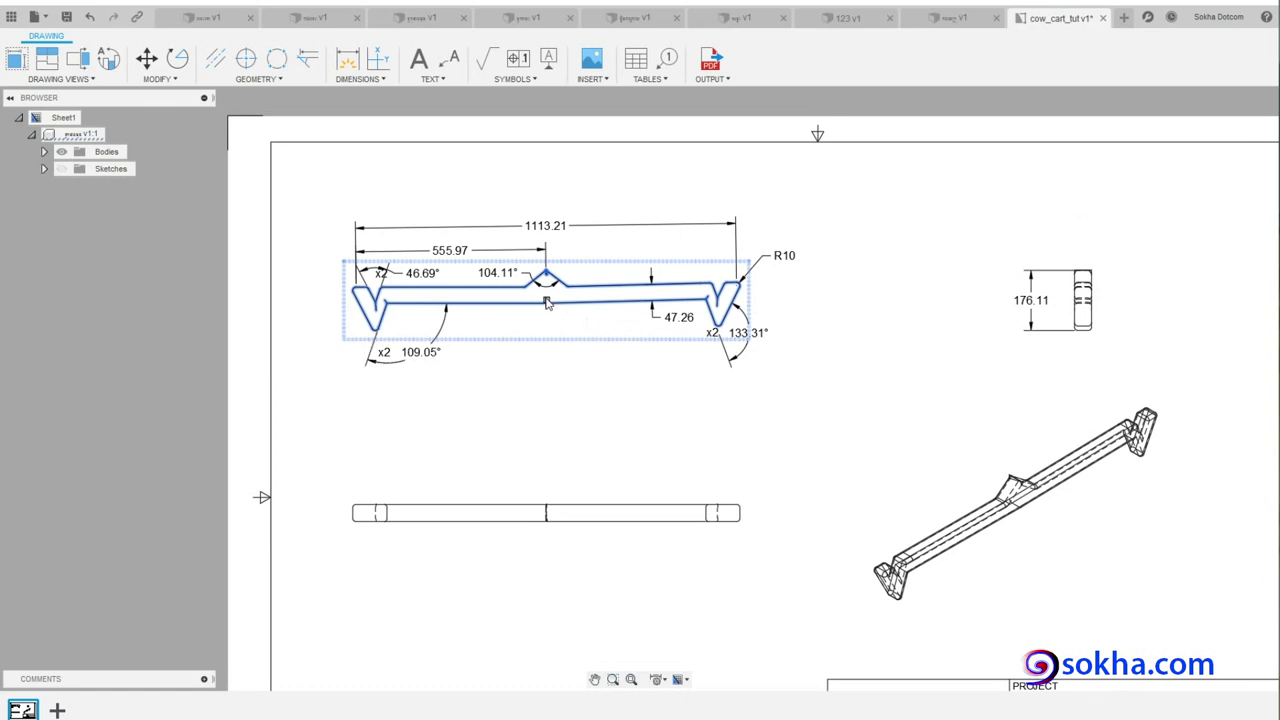
{"action": "left_click_drag", "start_coordinate": [547, 303], "coordinate": [540, 252]}
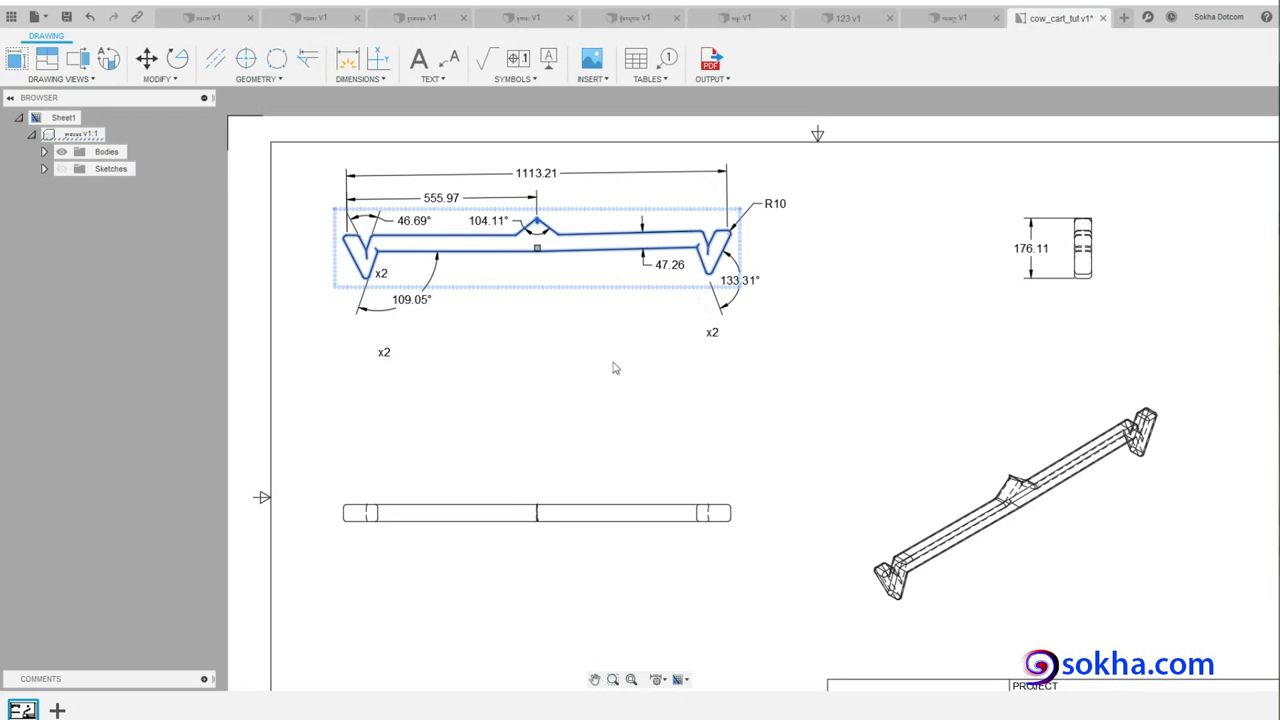
{"action": "left_click_drag", "start_coordinate": [537, 250], "coordinate": [538, 302]}
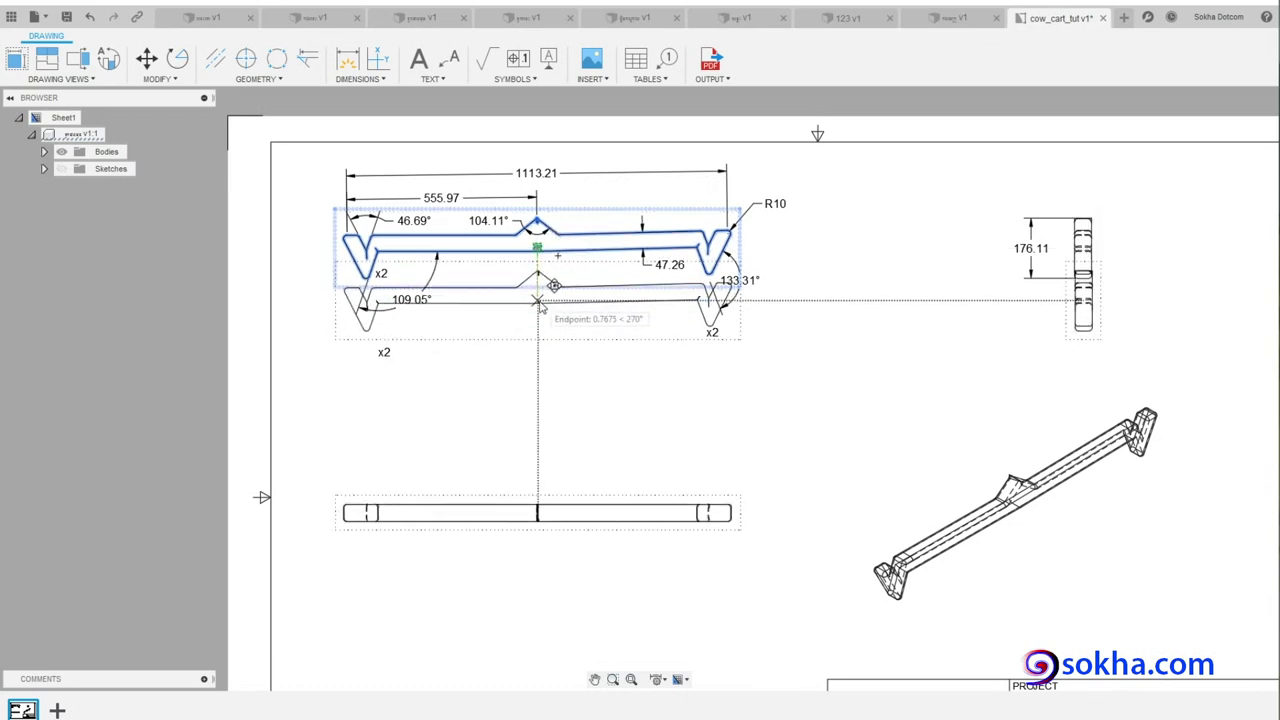
- Add a one-line FRONT VIEW text label above the dimensioned front view
{"action": "left_click", "coordinate": [419, 60]}
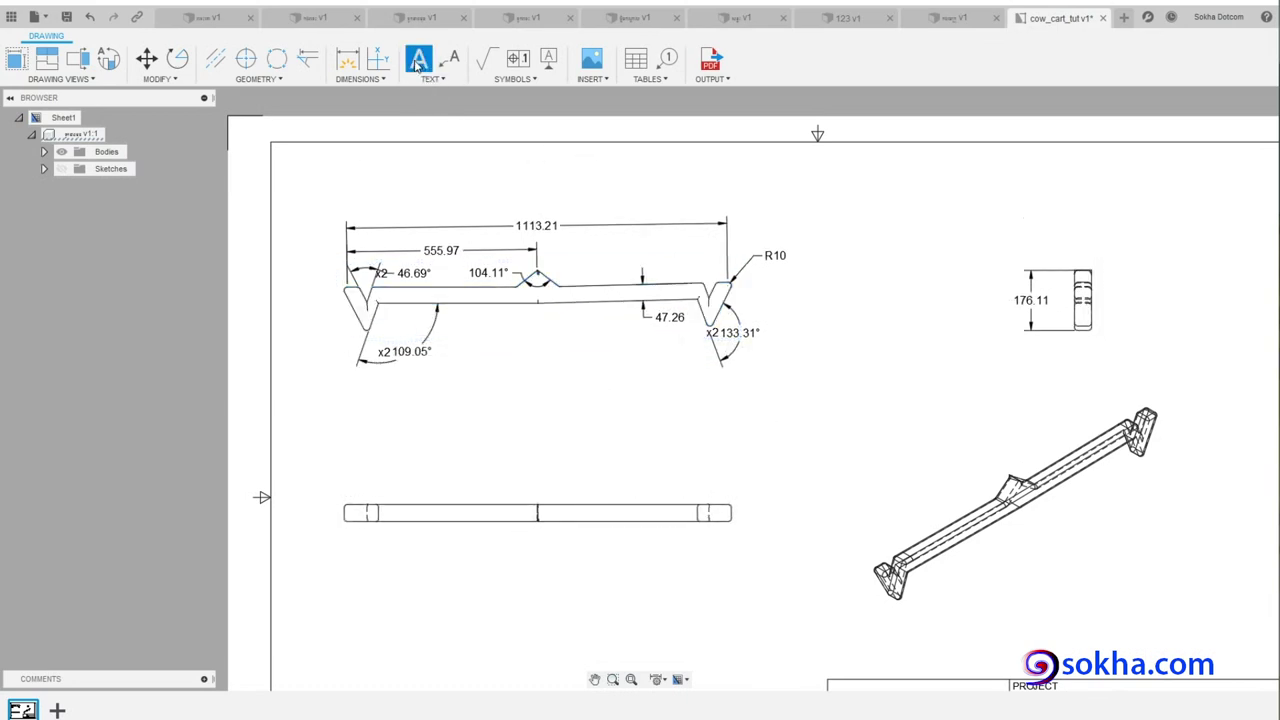
{"action": "left_click", "coordinate": [515, 180]}
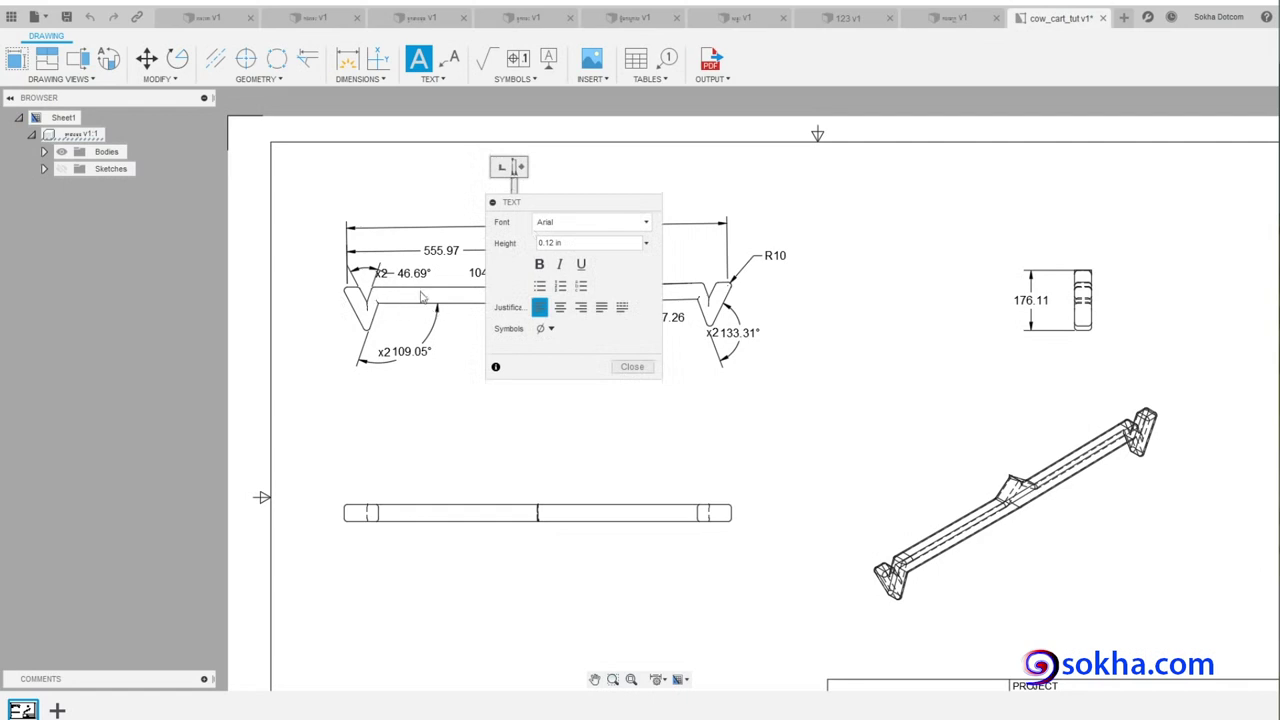
{"action": "type", "text": "FRONT"}
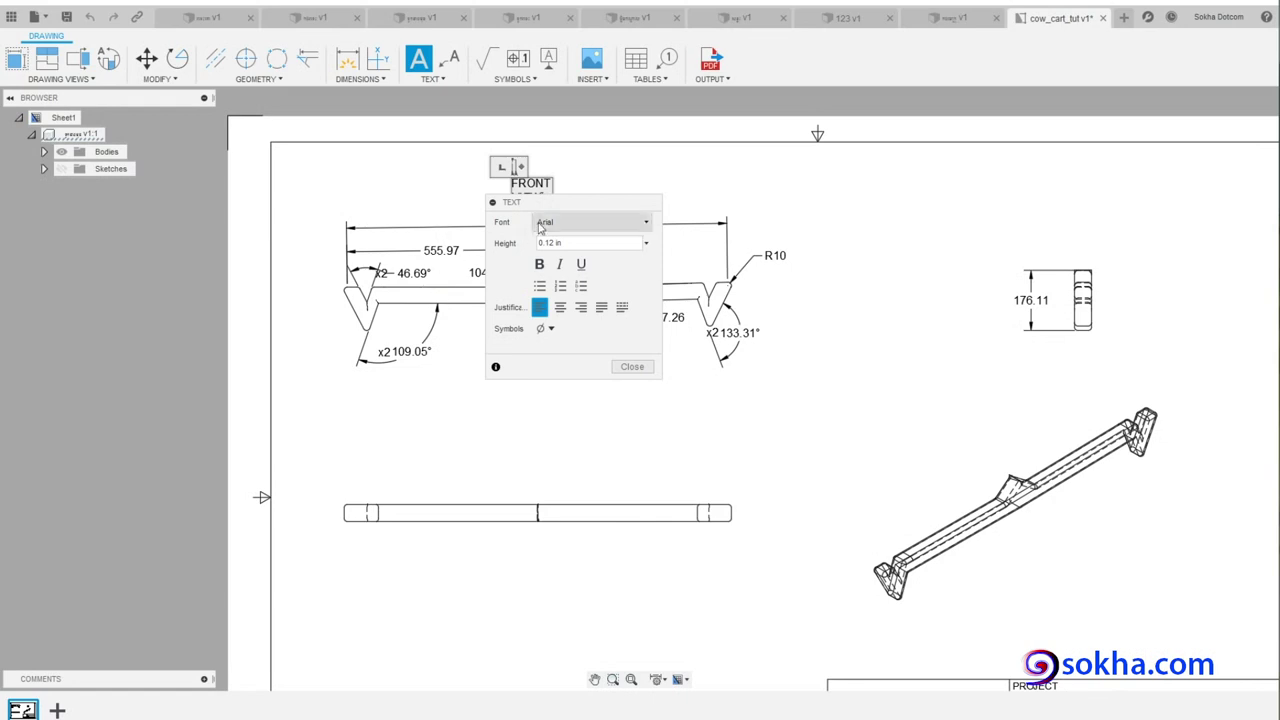
{"action": "left_click_drag", "start_coordinate": [574, 206], "coordinate": [585, 306]}
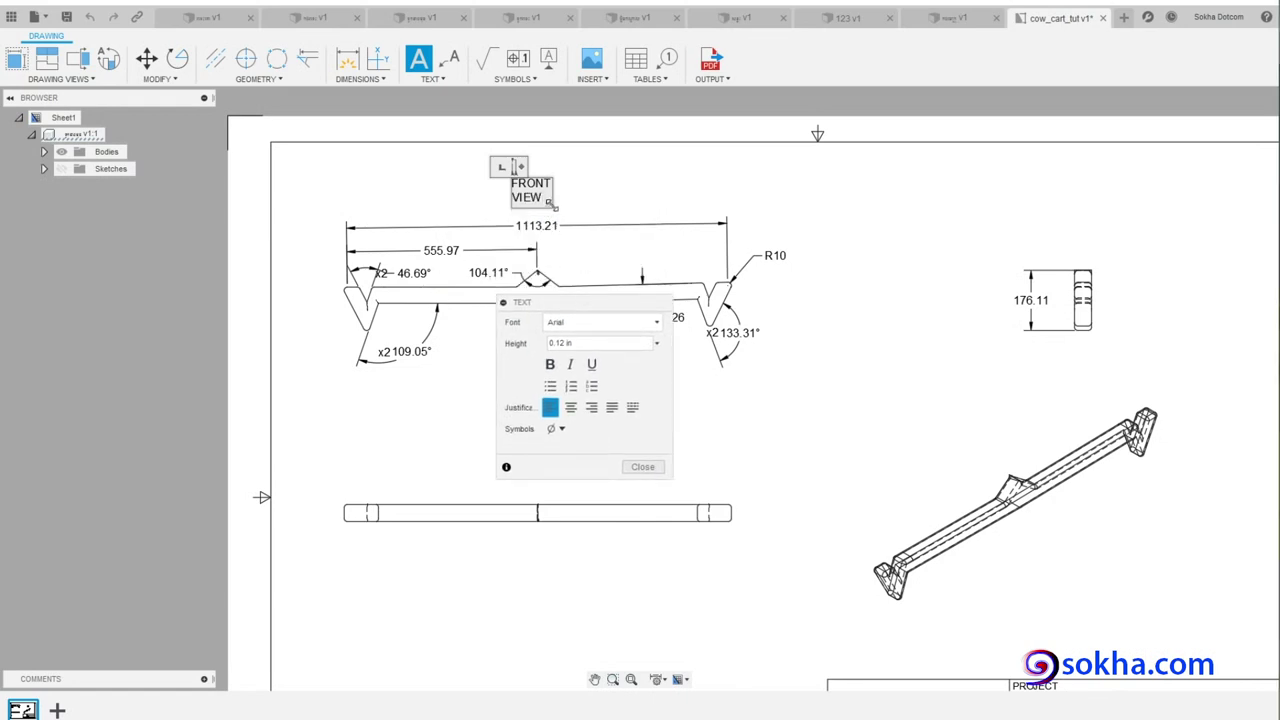
{"action": "mouse_move", "coordinate": [549, 203]}
{"action": "left_mouse_down"}
{"action": "mouse_move", "coordinate": [600, 194]}
{"action": "mouse_move", "coordinate": [556, 198]}
{"action": "left_mouse_up"}
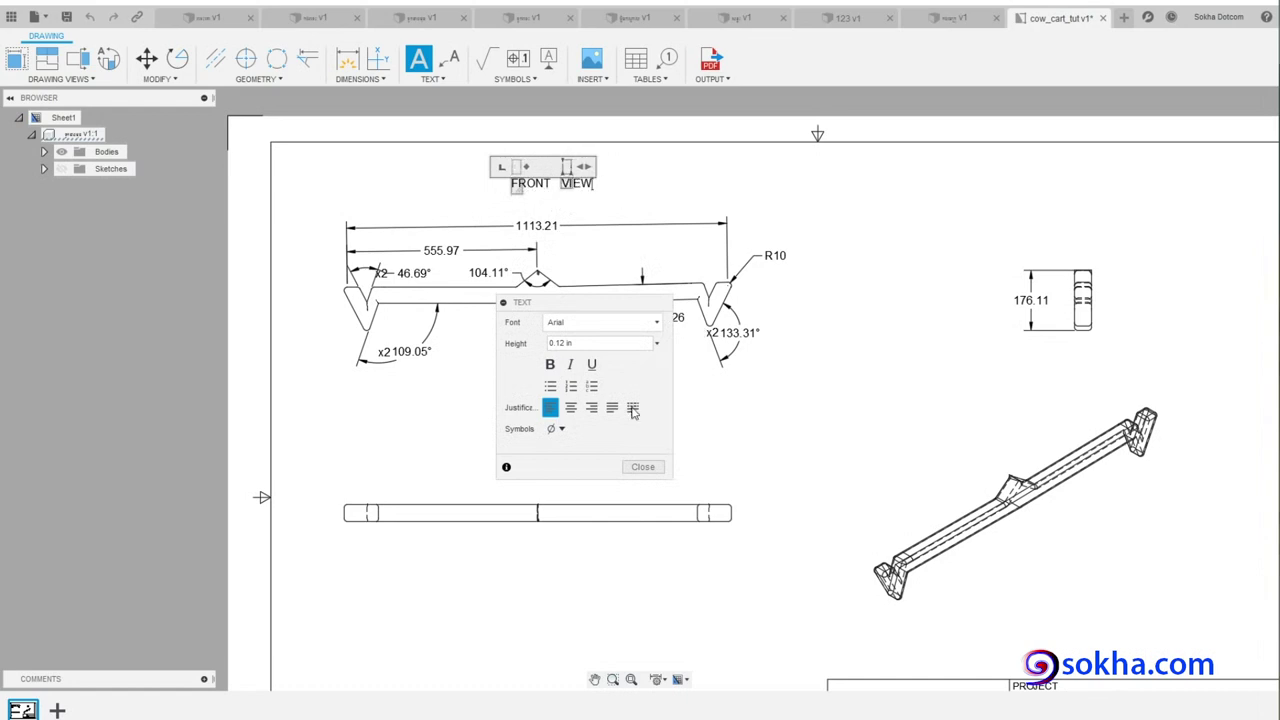
{"action": "left_click", "coordinate": [642, 467]}
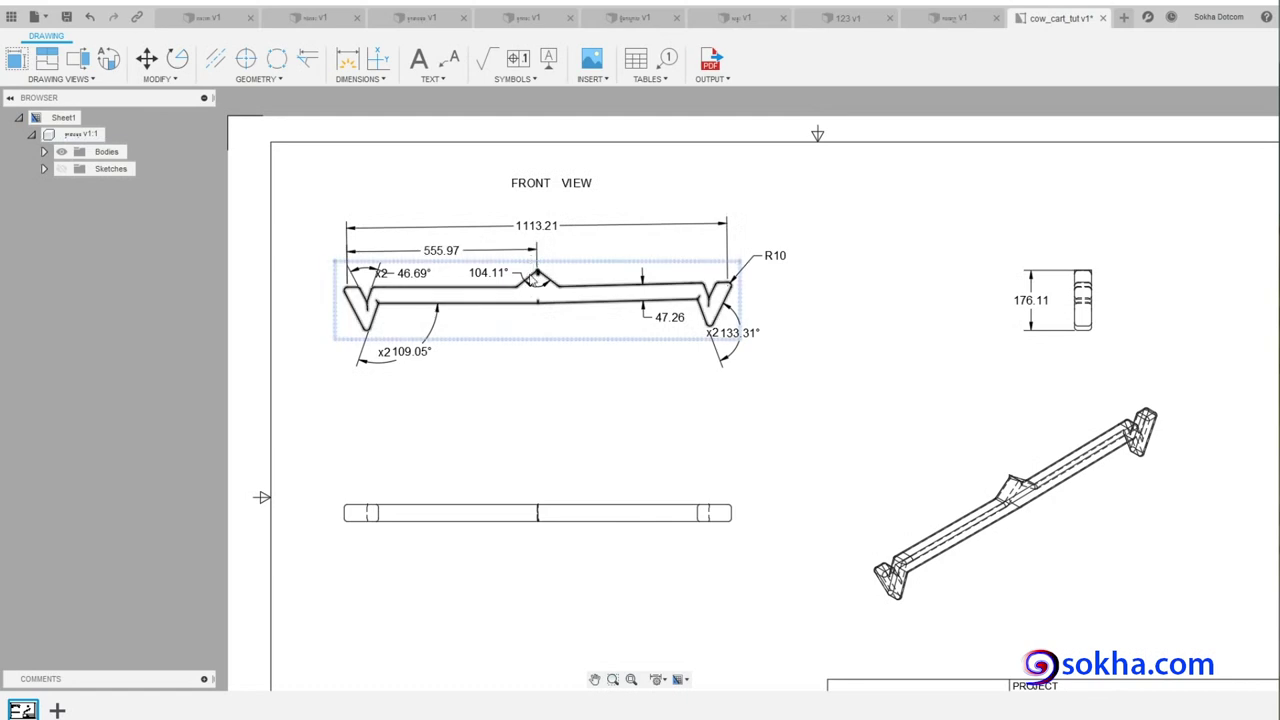
{"action": "left_click", "coordinate": [531, 190]}
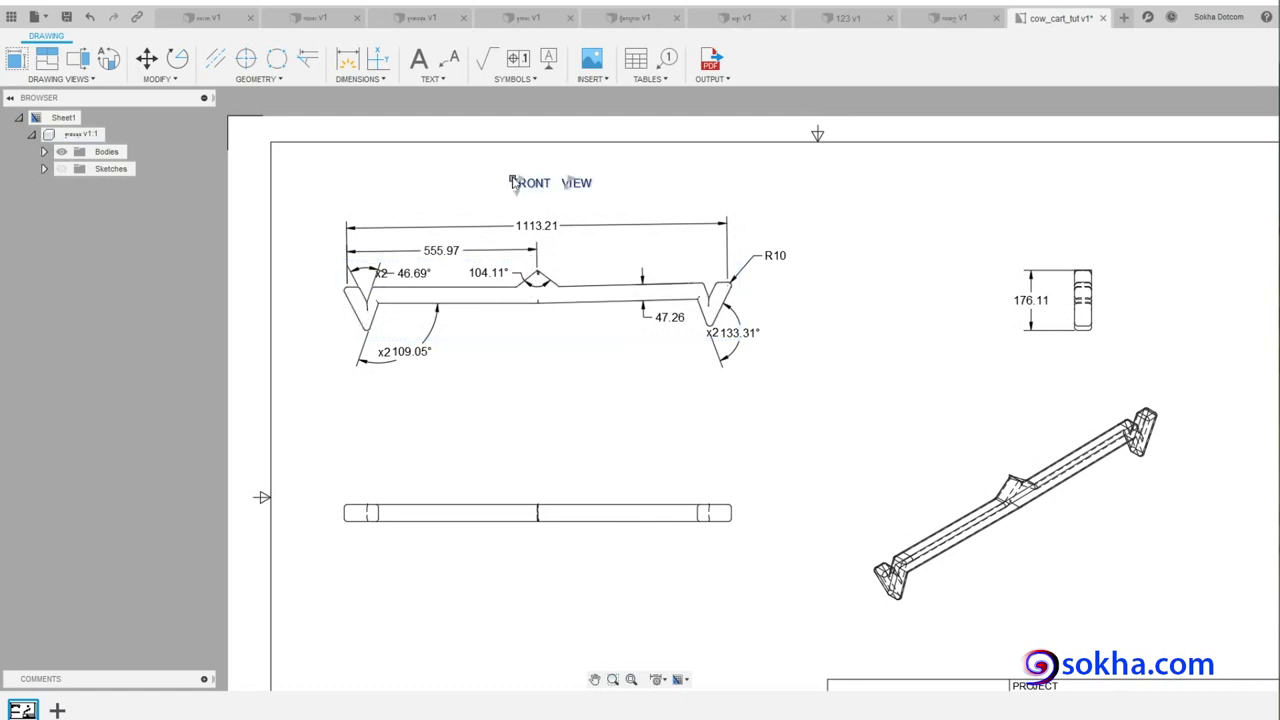
{"action": "left_click_drag", "start_coordinate": [511, 181], "coordinate": [498, 181]}
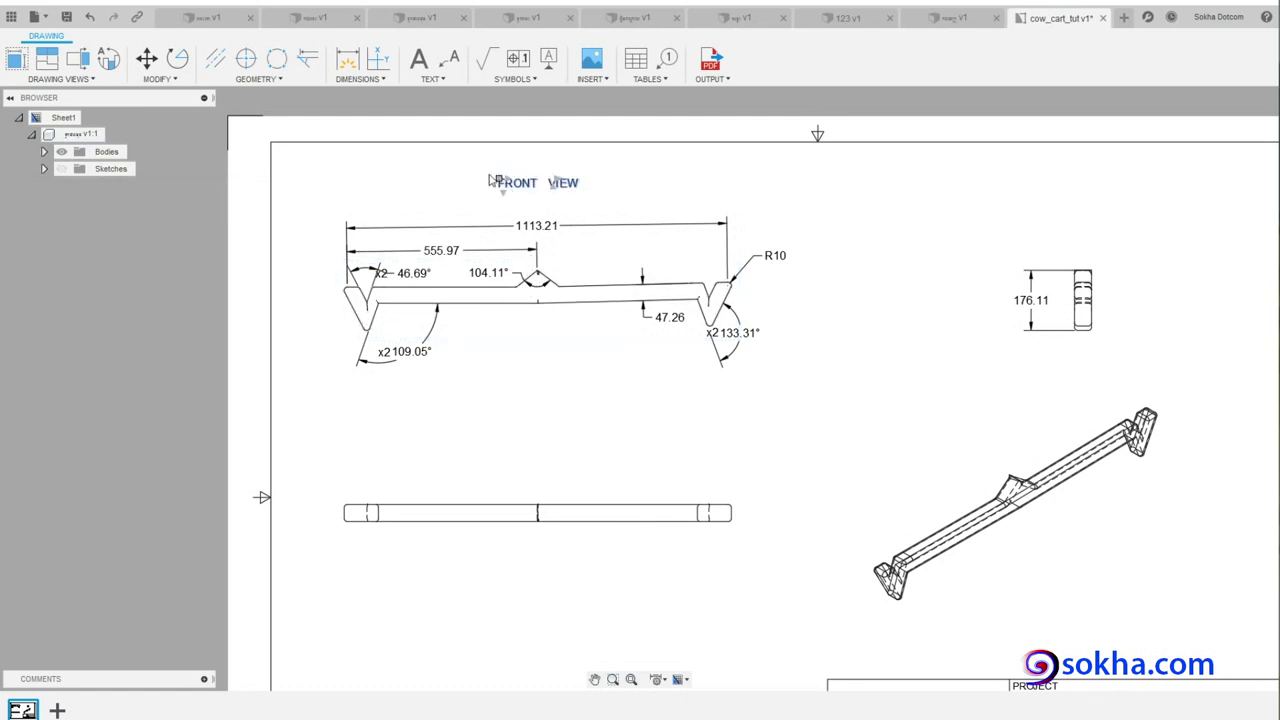
{"action": "left_click", "coordinate": [449, 420]}
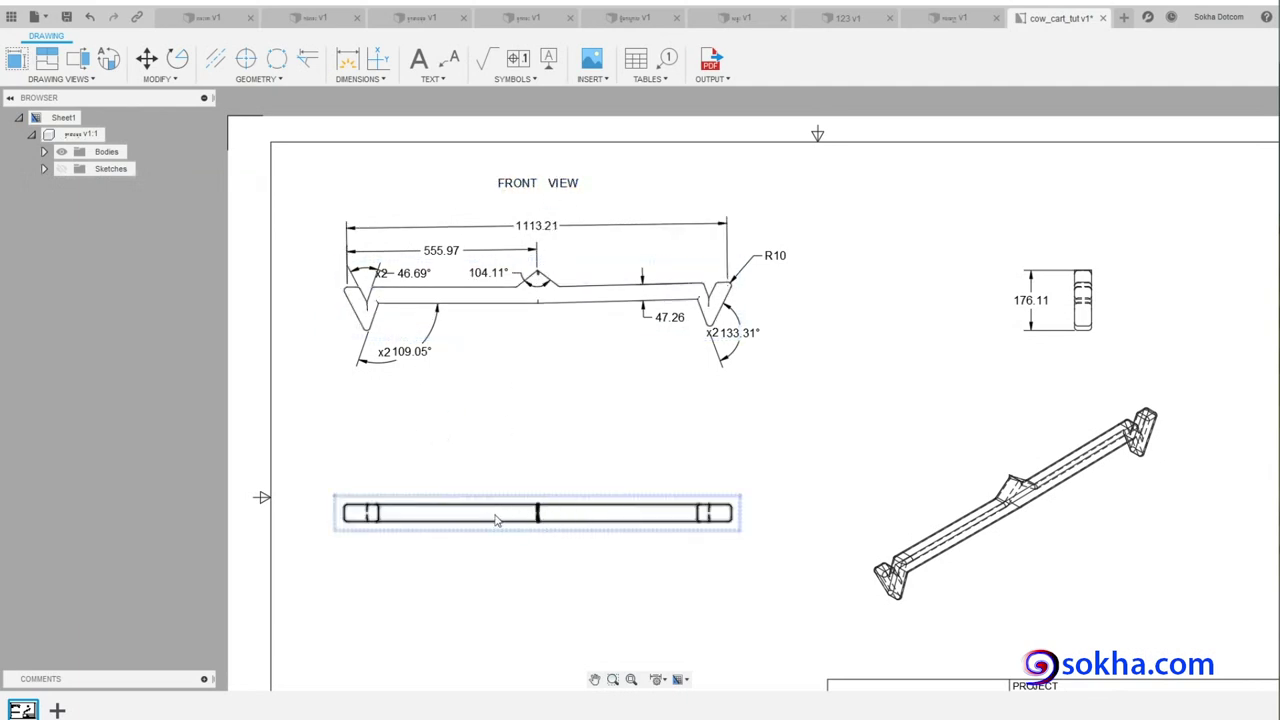
- Add a TOP VIEW text label centred above the lower view
{"action": "left_click", "coordinate": [418, 59]}
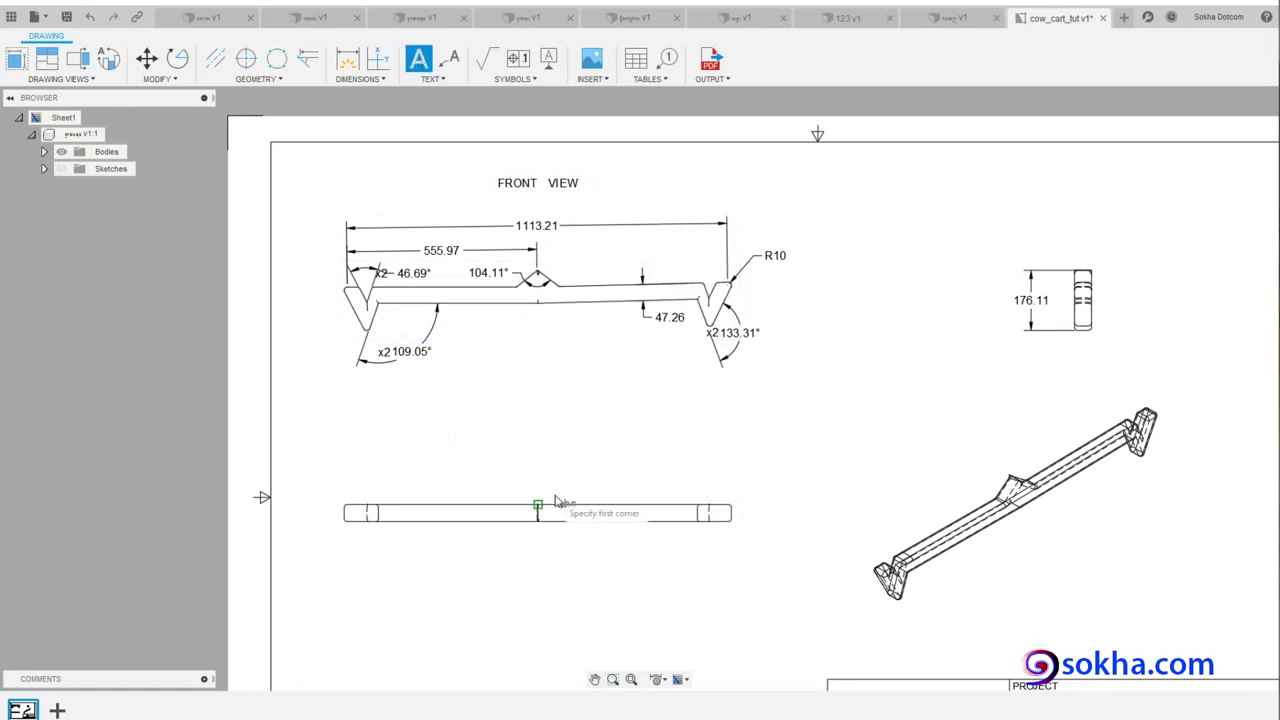
{"action": "left_click", "coordinate": [523, 451]}
{"action": "left_click", "coordinate": [545, 468]}
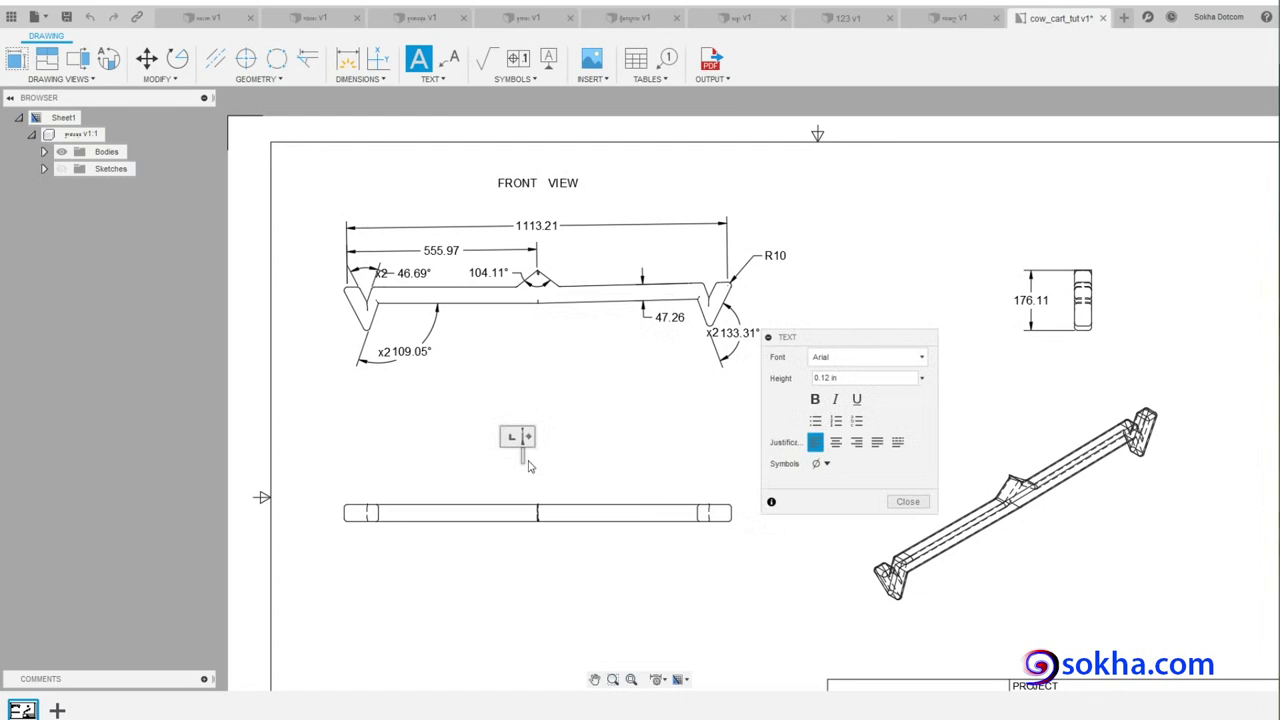
{"action": "type", "text": "TOP"}
{"action": "type", "text": " V"}
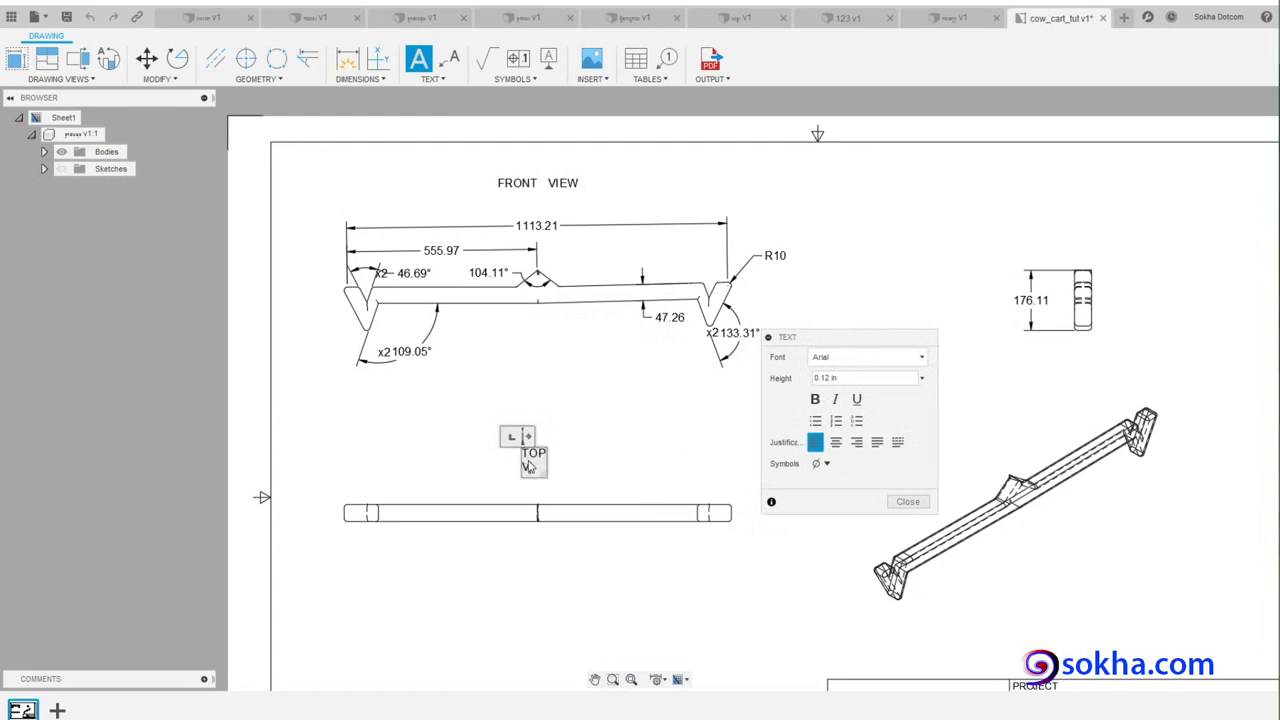
{"action": "type", "text": "IEW"}
{"action": "left_click_drag", "start_coordinate": [549, 474], "coordinate": [605, 472]}
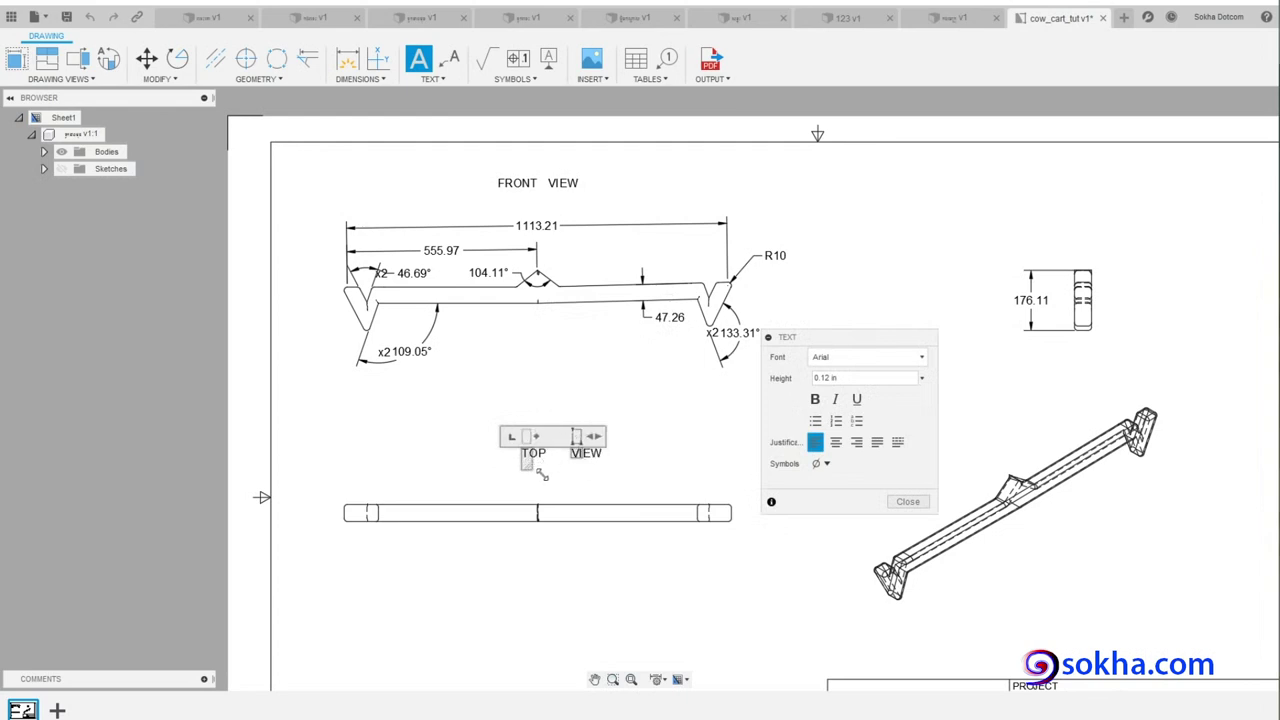
{"action": "left_click", "coordinate": [906, 501]}
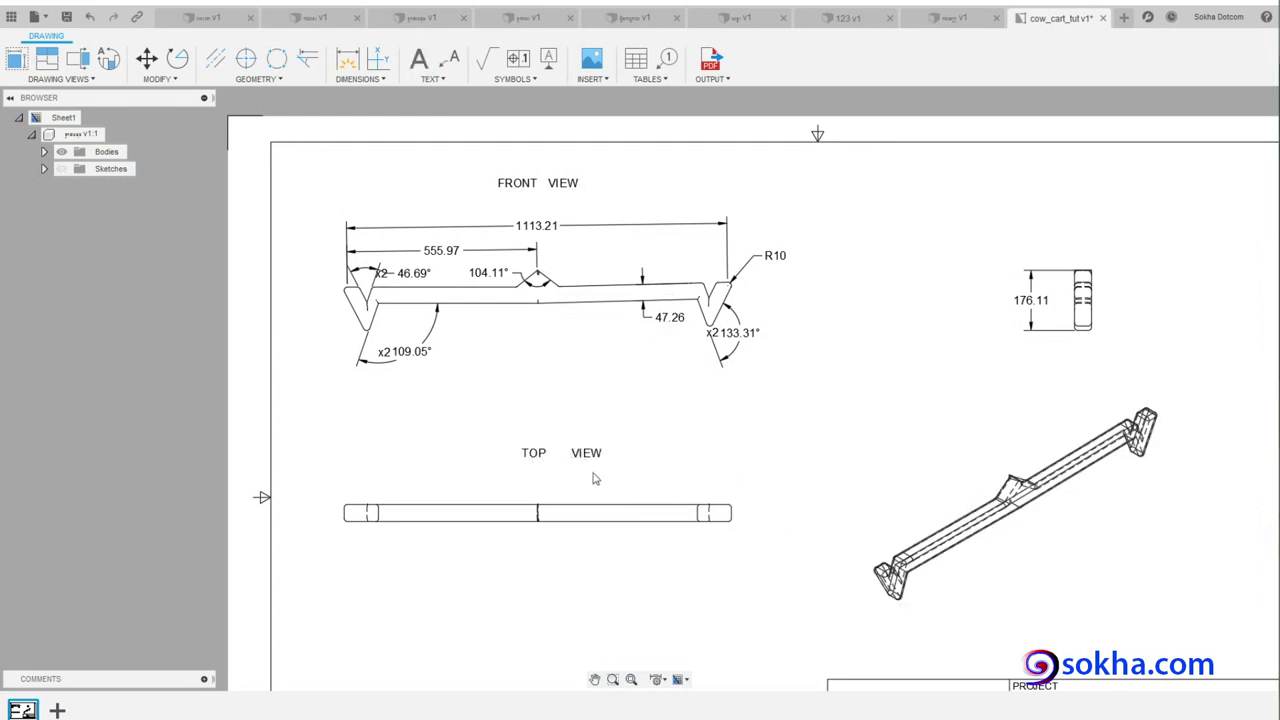
{"action": "left_click_drag", "start_coordinate": [521, 450], "coordinate": [506, 454]}
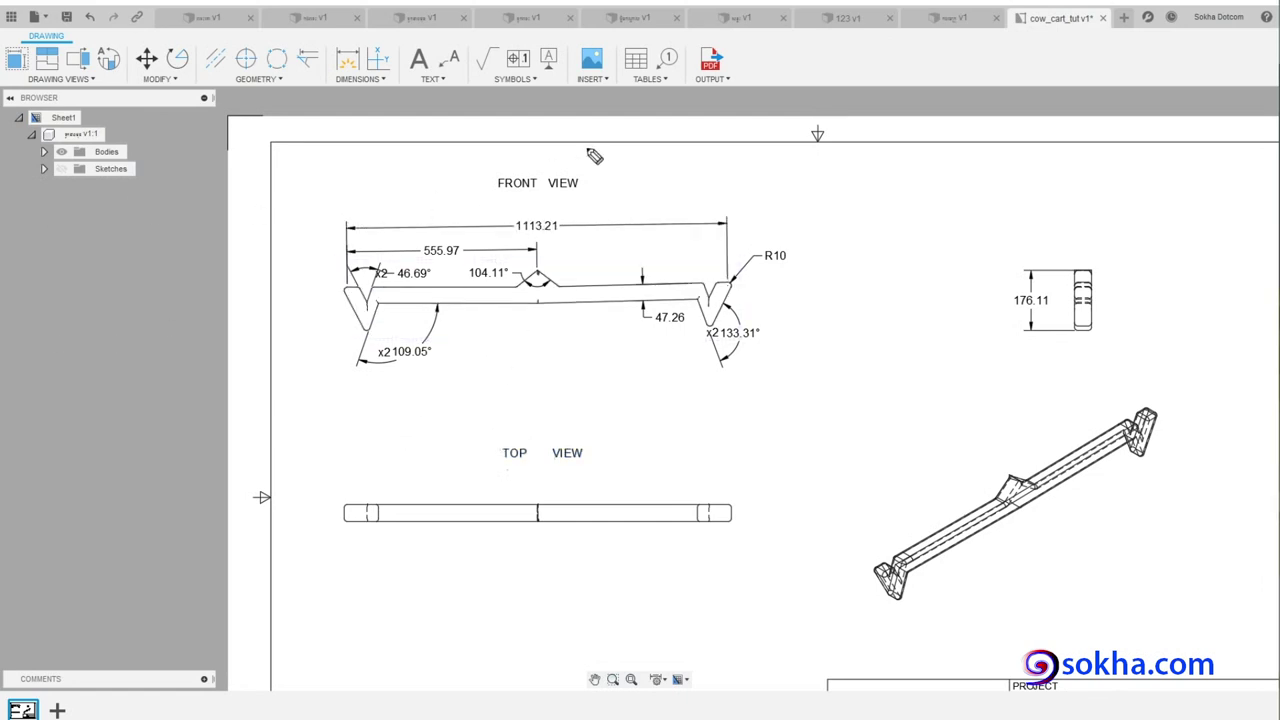
- Circle the front, top and side views with freehand emphasis marks, then clear them
{"action": "mouse_move", "coordinate": [586, 157]}
{"action": "left_mouse_down"}
{"action": "mouse_move", "coordinate": [294, 172]}
{"action": "mouse_move", "coordinate": [546, 410]}
{"action": "mouse_move", "coordinate": [666, 189]}
{"action": "mouse_move", "coordinate": [610, 165]}
{"action": "left_mouse_up"}
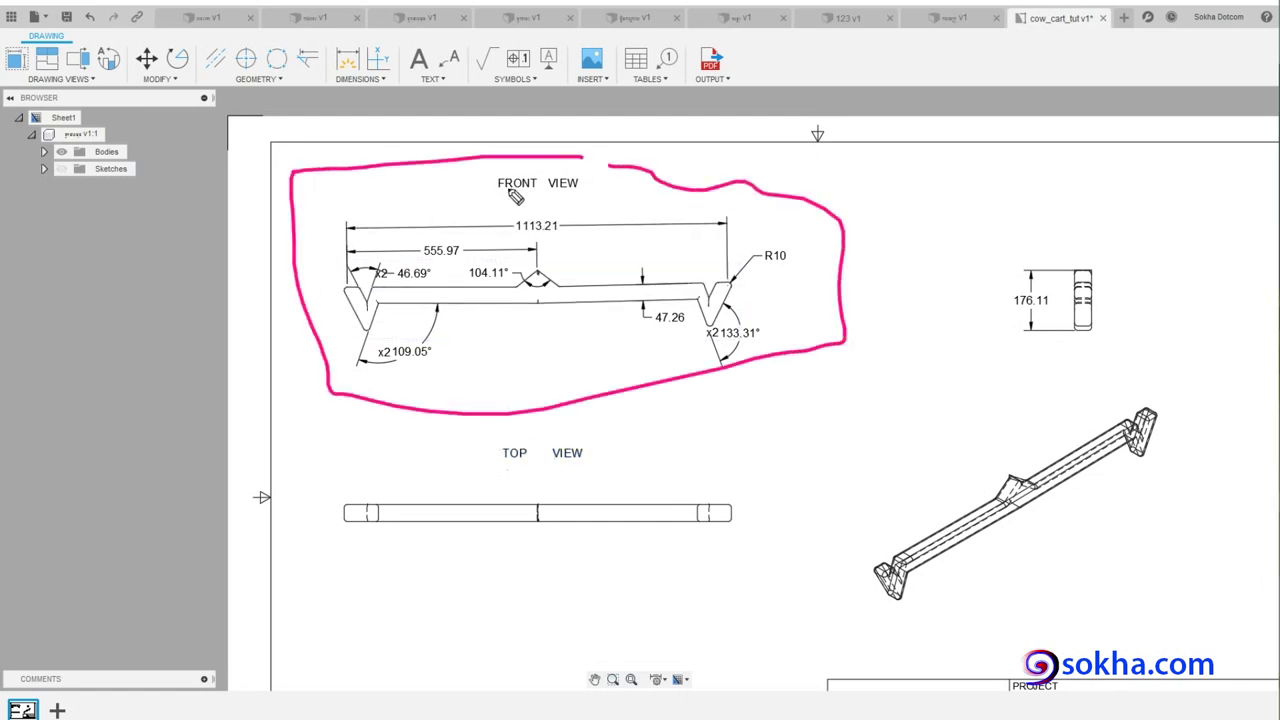
{"action": "left_click_drag", "start_coordinate": [505, 148], "coordinate": [514, 157]}
{"action": "mouse_move", "coordinate": [594, 432]}
{"action": "left_mouse_down"}
{"action": "mouse_move", "coordinate": [305, 448]}
{"action": "mouse_move", "coordinate": [770, 535]}
{"action": "mouse_move", "coordinate": [545, 412]}
{"action": "mouse_move", "coordinate": [495, 458]}
{"action": "mouse_move", "coordinate": [534, 422]}
{"action": "left_mouse_up"}
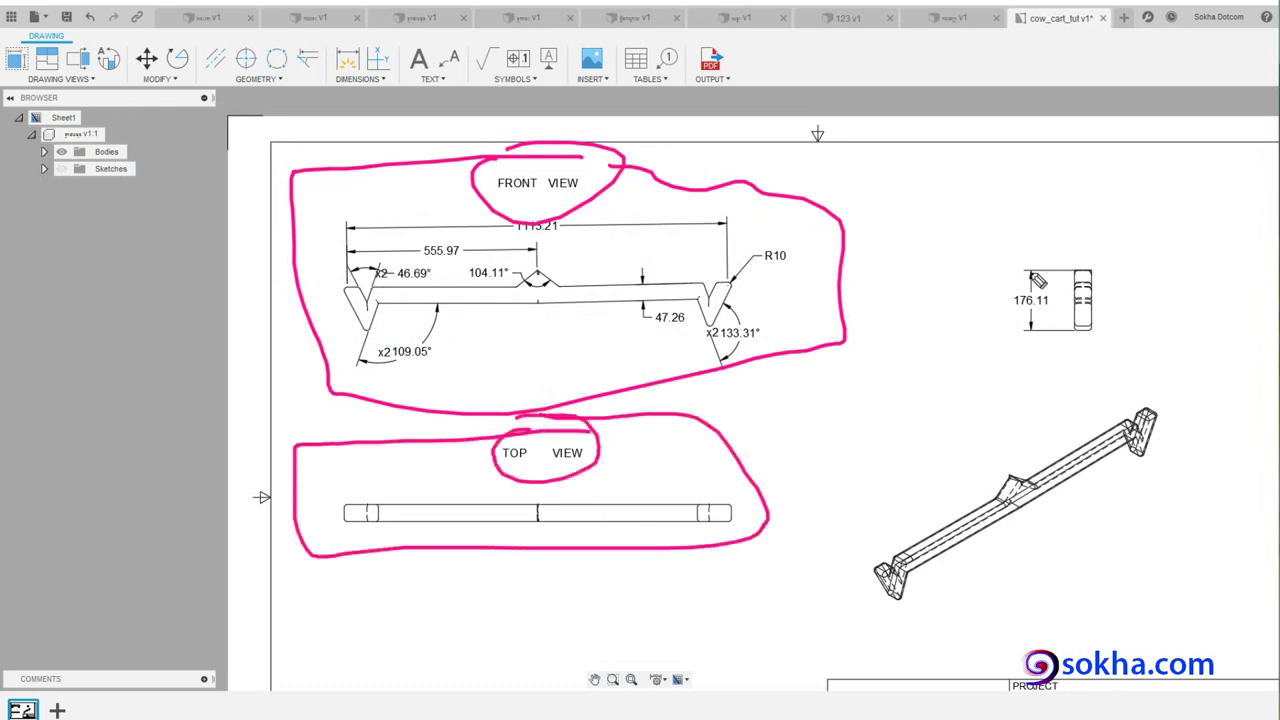
{"action": "left_click_drag", "start_coordinate": [1096, 283], "coordinate": [1086, 330]}
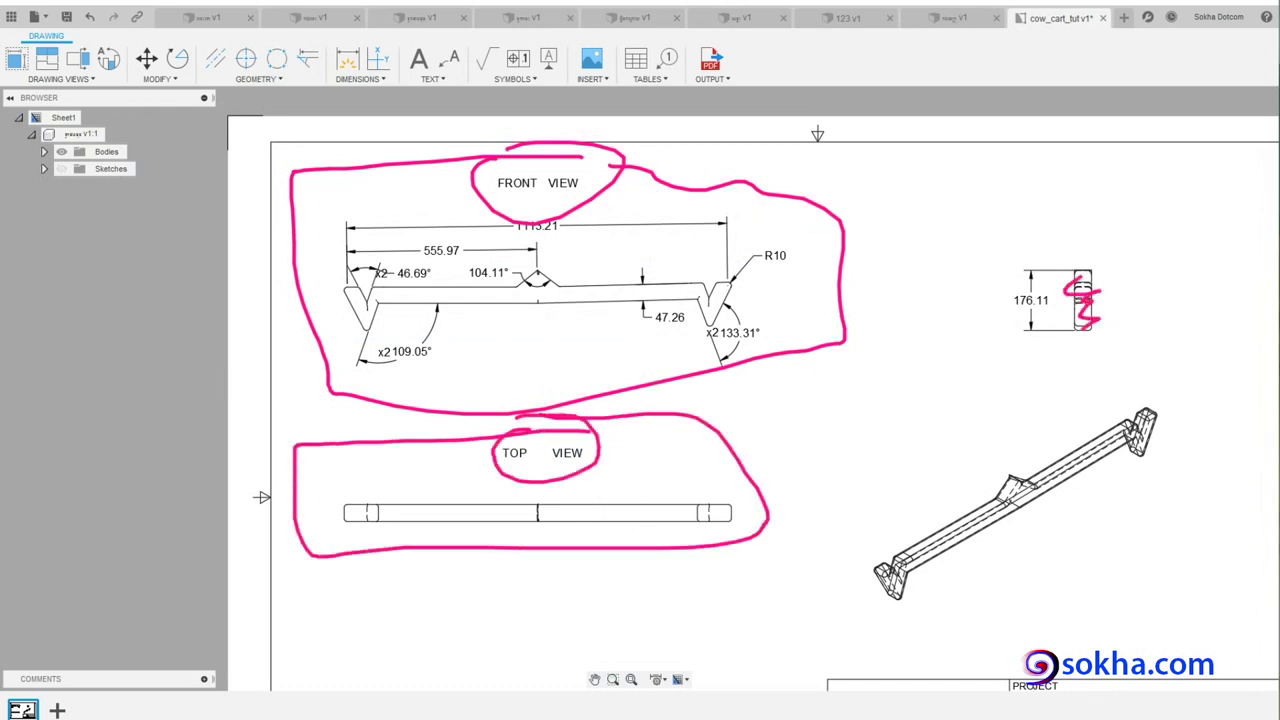
{"action": "key", "text": "Escape"}
- Add a SIDE VIEW text label above the side view
{"action": "left_click", "coordinate": [419, 59]}
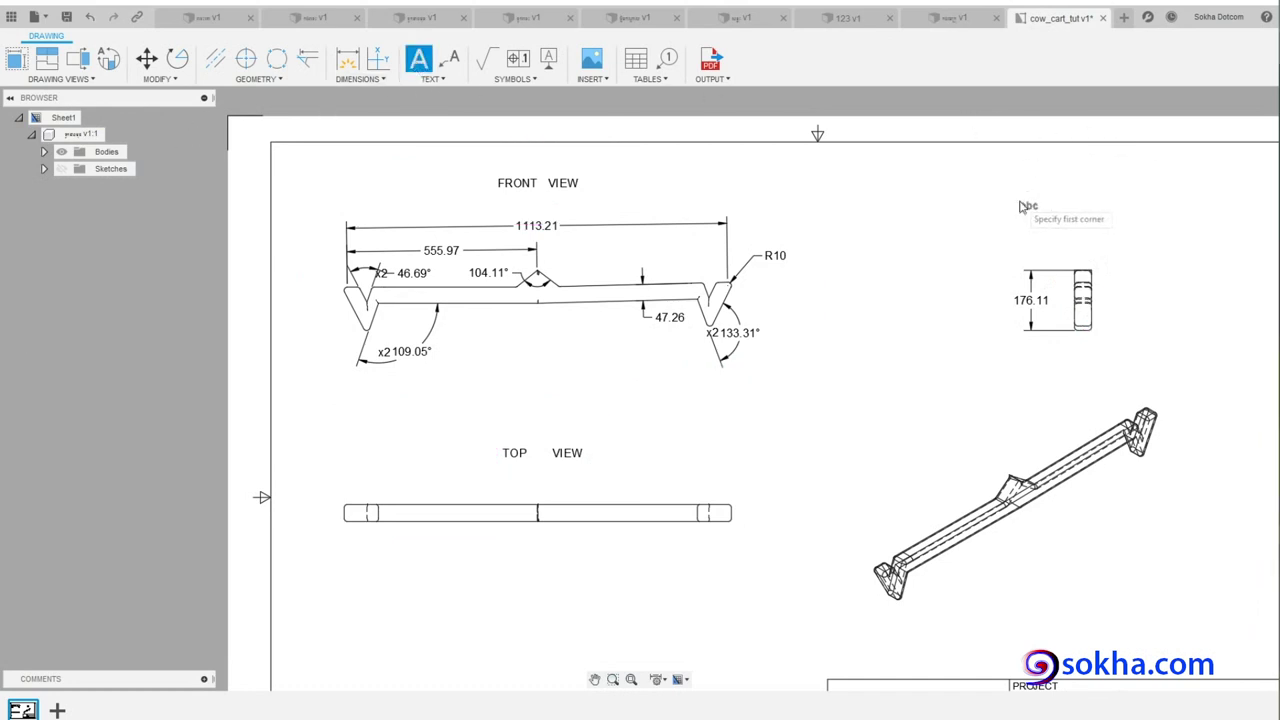
{"action": "left_click", "coordinate": [1034, 186]}
{"action": "left_click", "coordinate": [1040, 203]}
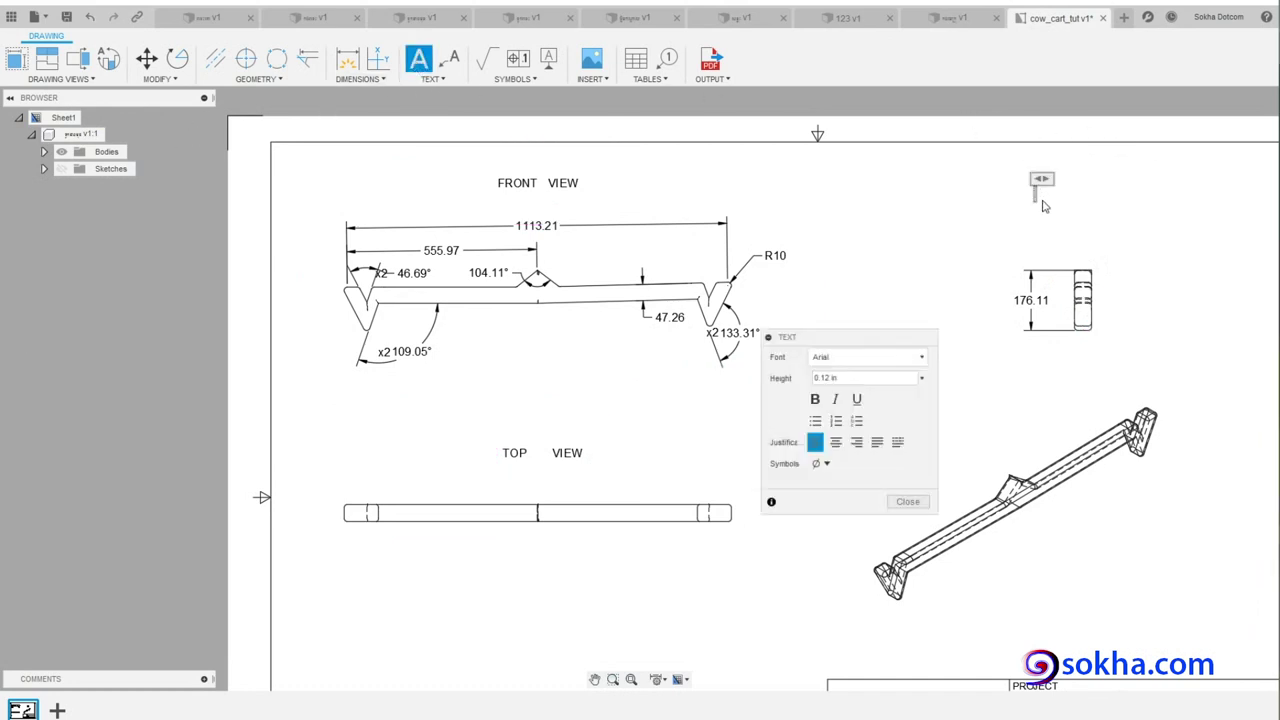
{"action": "type", "text": "SIDE VIEW"}
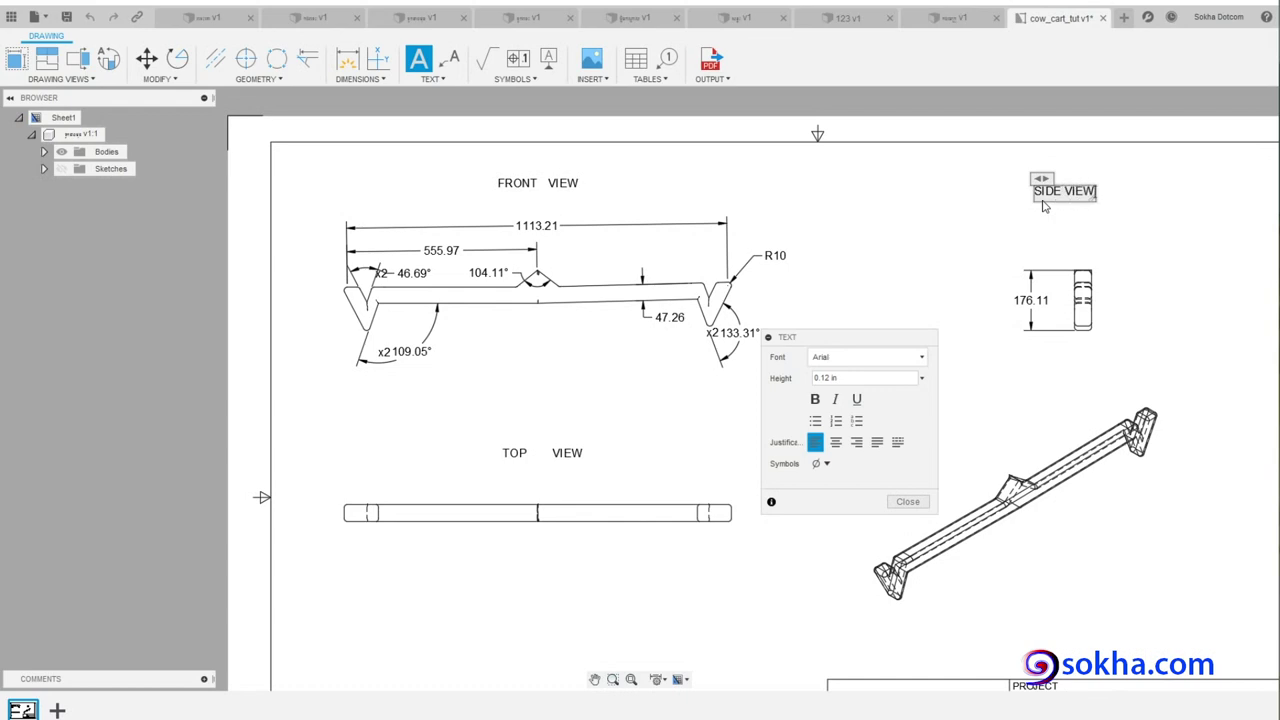
{"action": "left_click", "coordinate": [905, 502]}
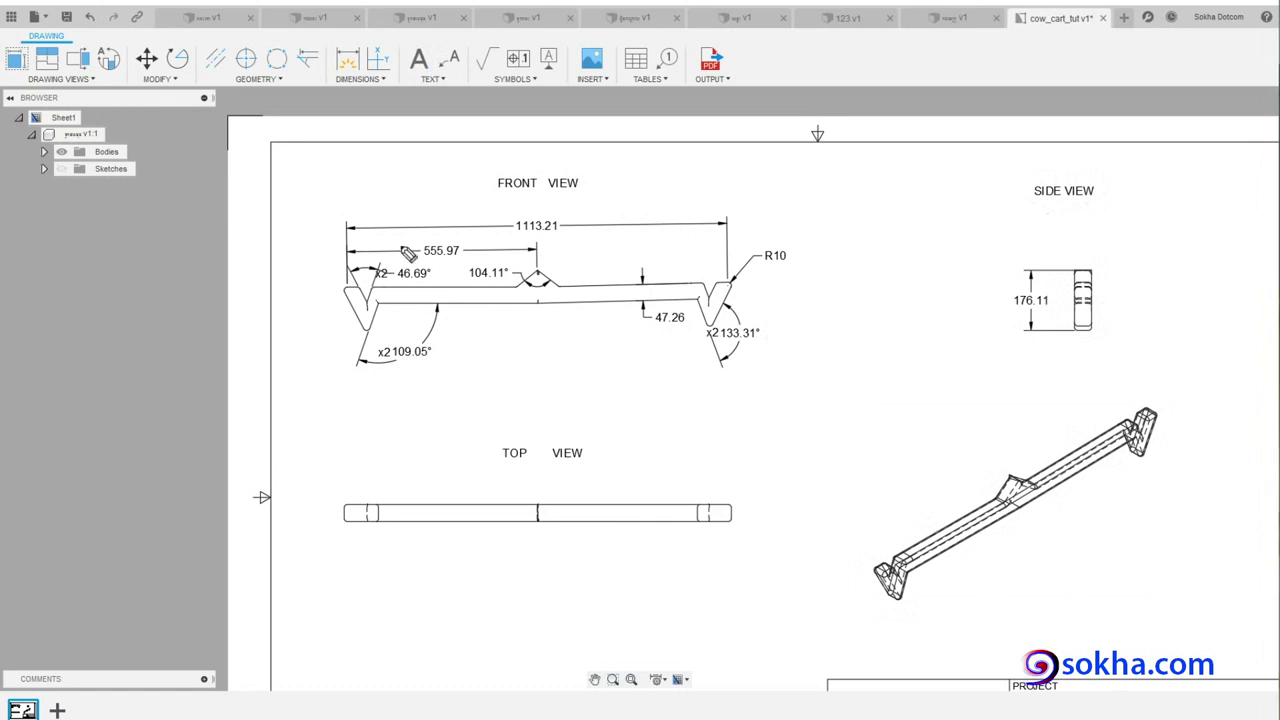
{"action": "left_click_drag", "start_coordinate": [490, 188], "coordinate": [1094, 192]}
{"action": "left_click", "coordinate": [684, 680]}
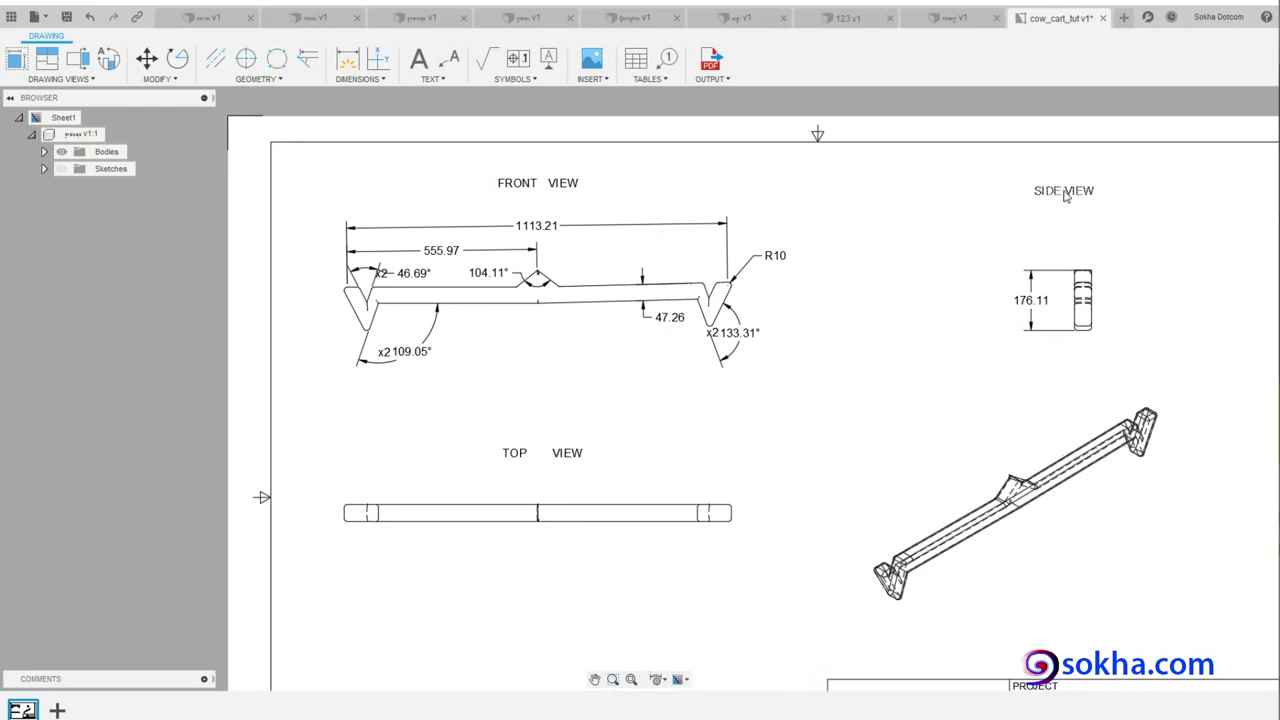
- Reposition the SIDE VIEW label until it lines up with the FRONT VIEW heading
{"action": "left_click_drag", "start_coordinate": [1037, 192], "coordinate": [1033, 228]}
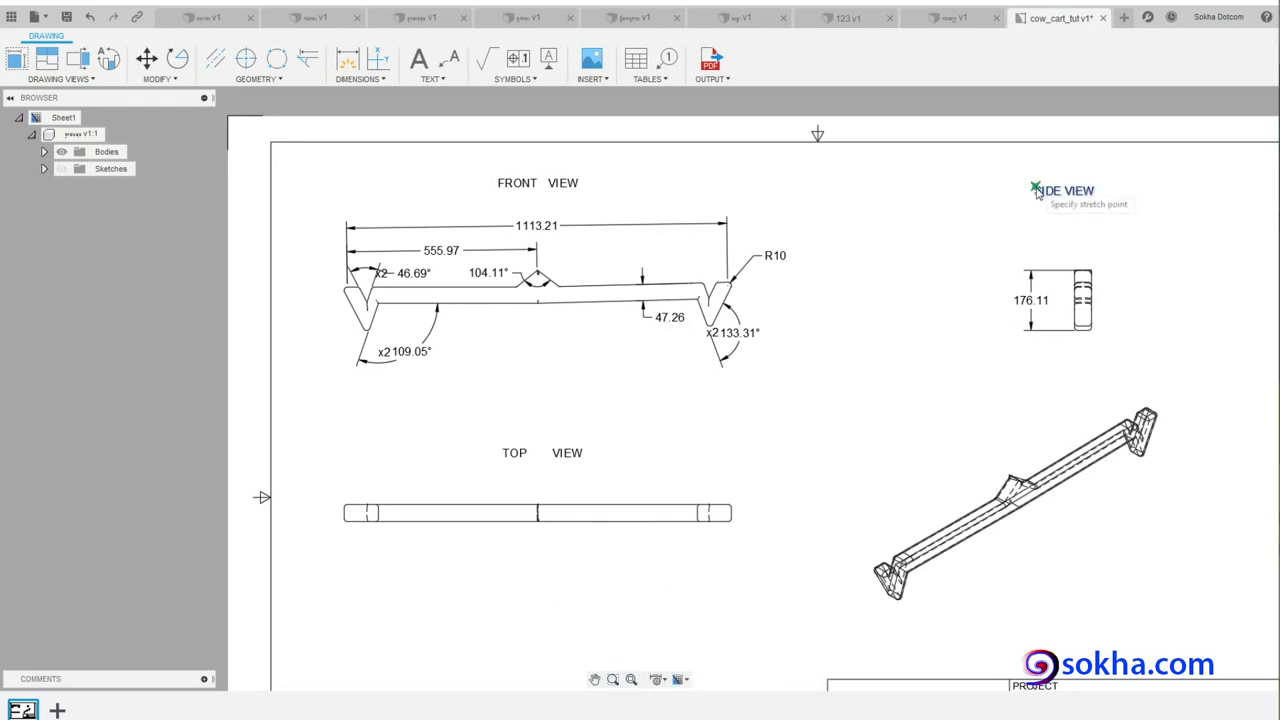
{"action": "left_click", "coordinate": [910, 259]}
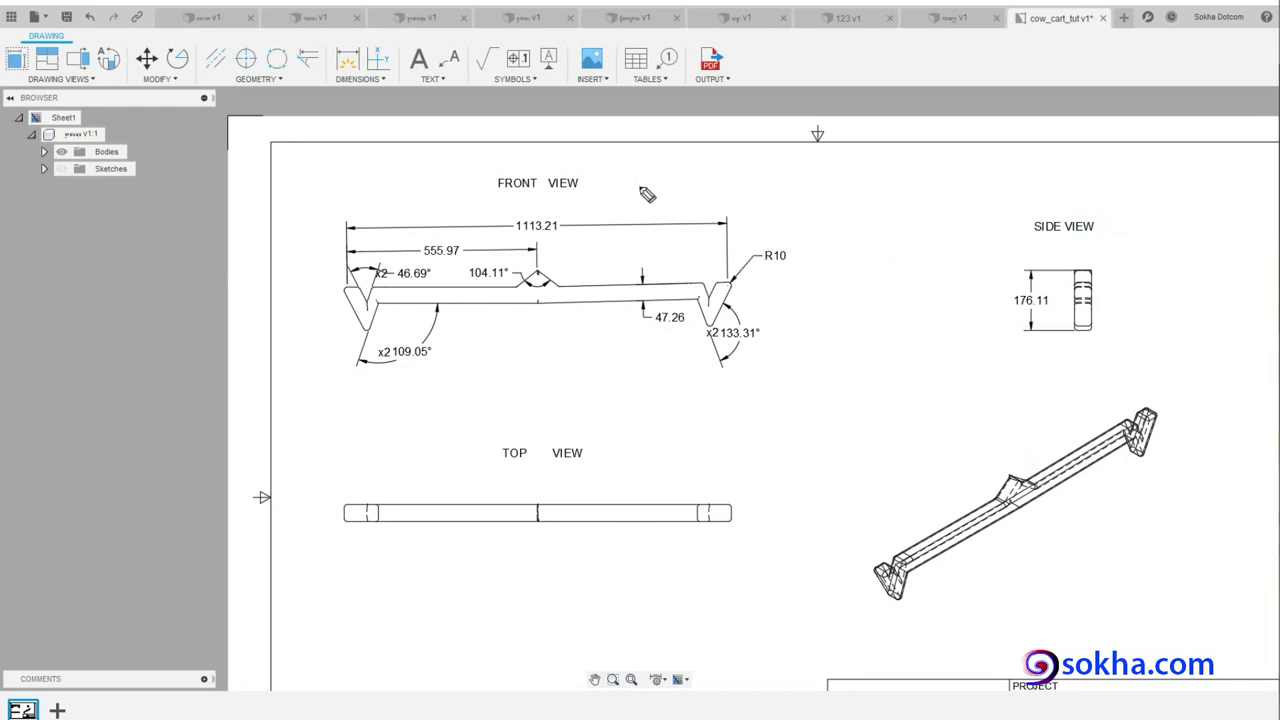
{"action": "left_click_drag", "start_coordinate": [501, 190], "coordinate": [1168, 189]}
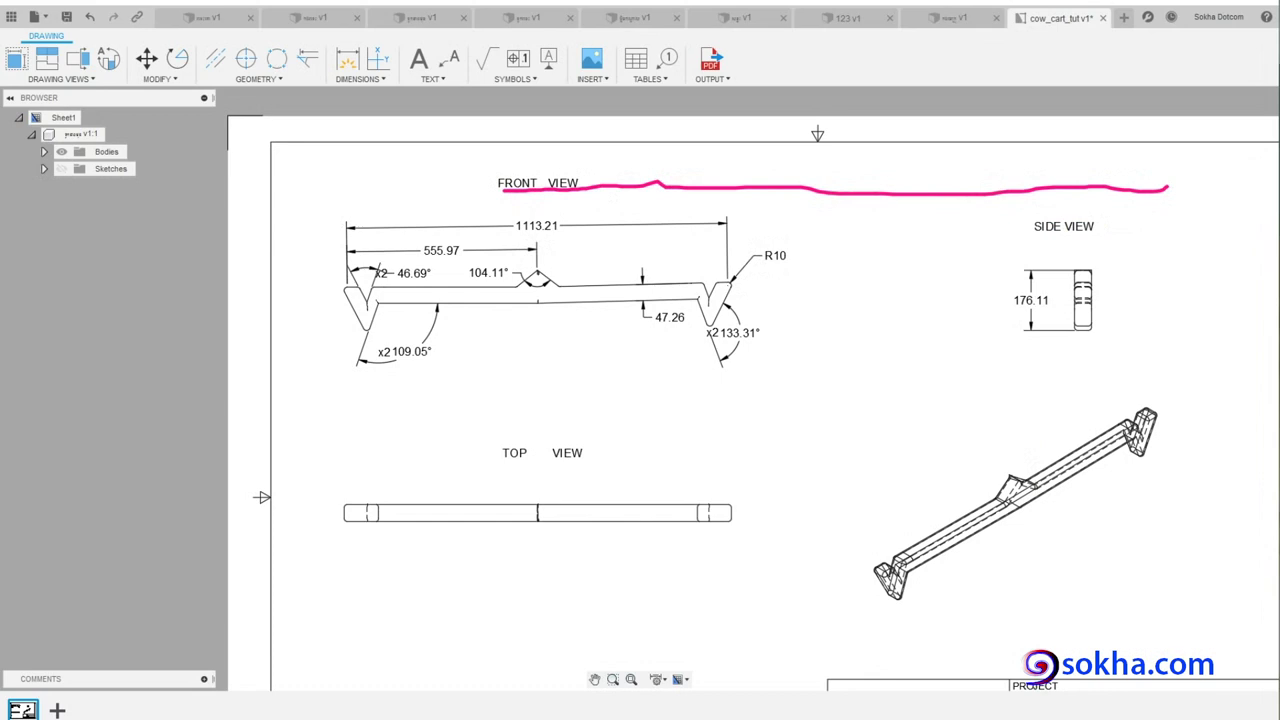
{"action": "key", "text": "Escape"}
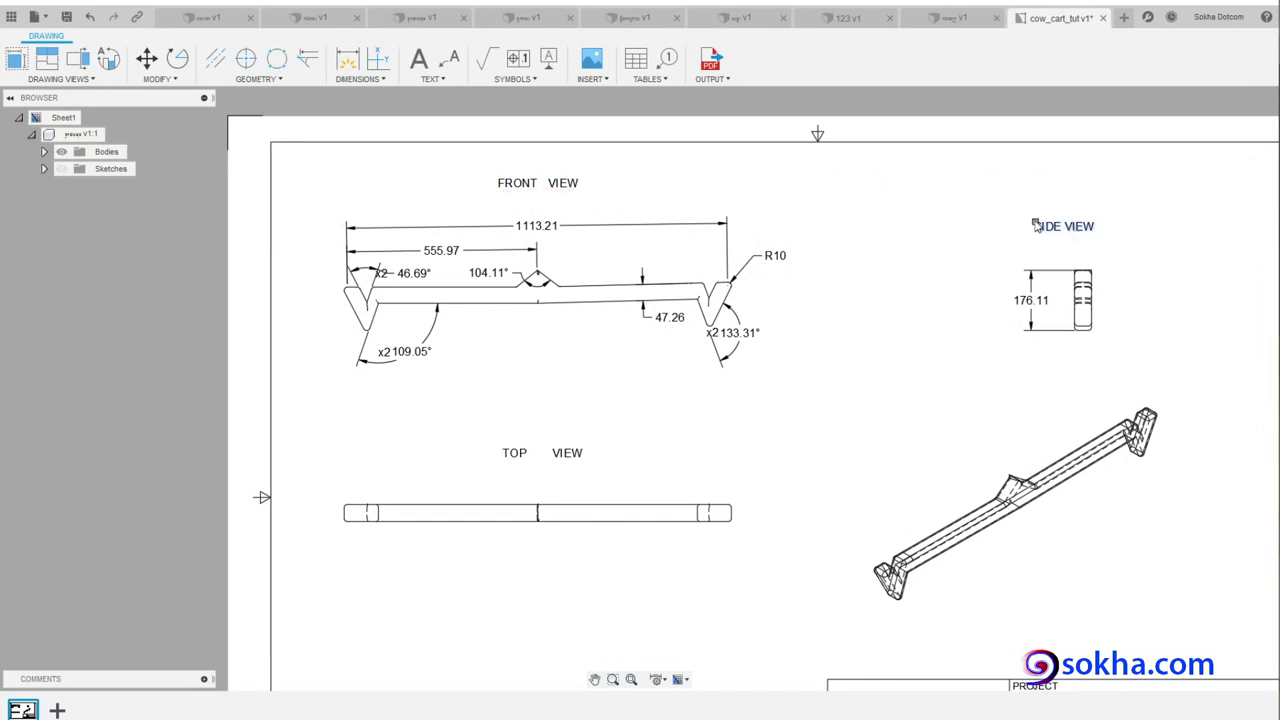
{"action": "left_click_drag", "start_coordinate": [1036, 226], "coordinate": [1036, 181]}
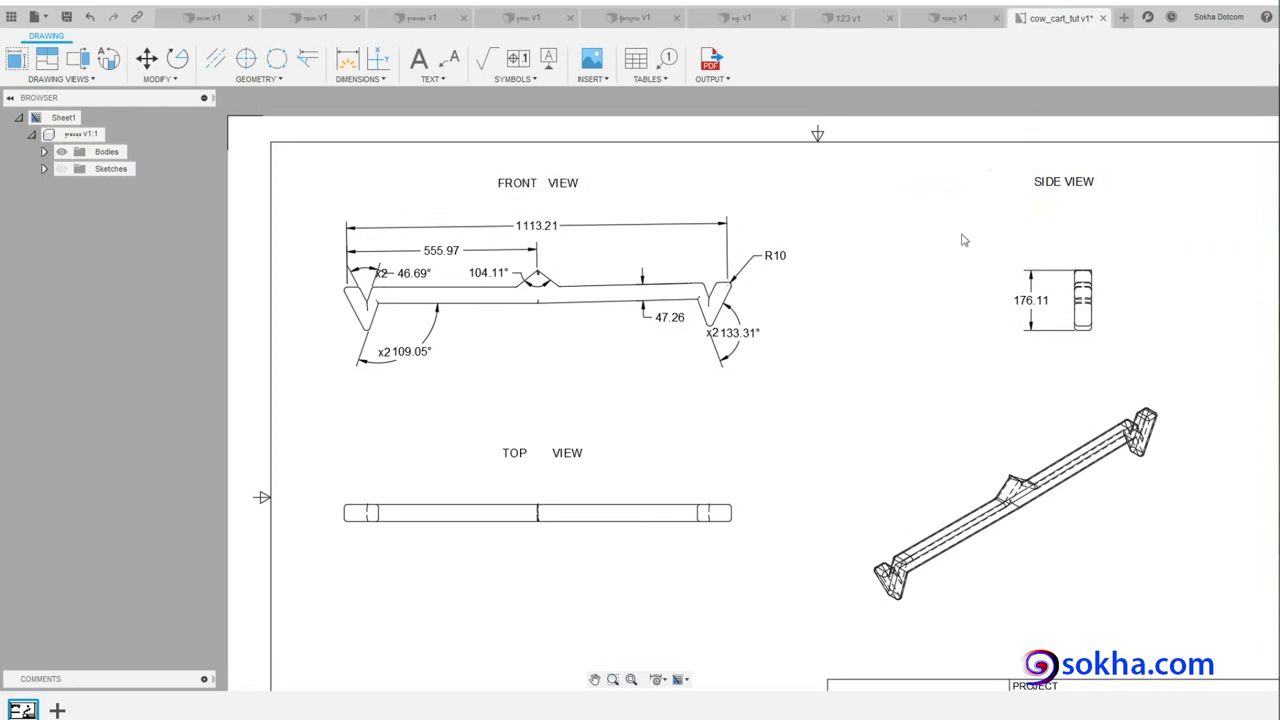
- Pan and fit the view (F6) to show the full sheet with notes and title block
{"action": "middle_click_drag", "start_coordinate": [791, 534], "coordinate": [697, 465]}
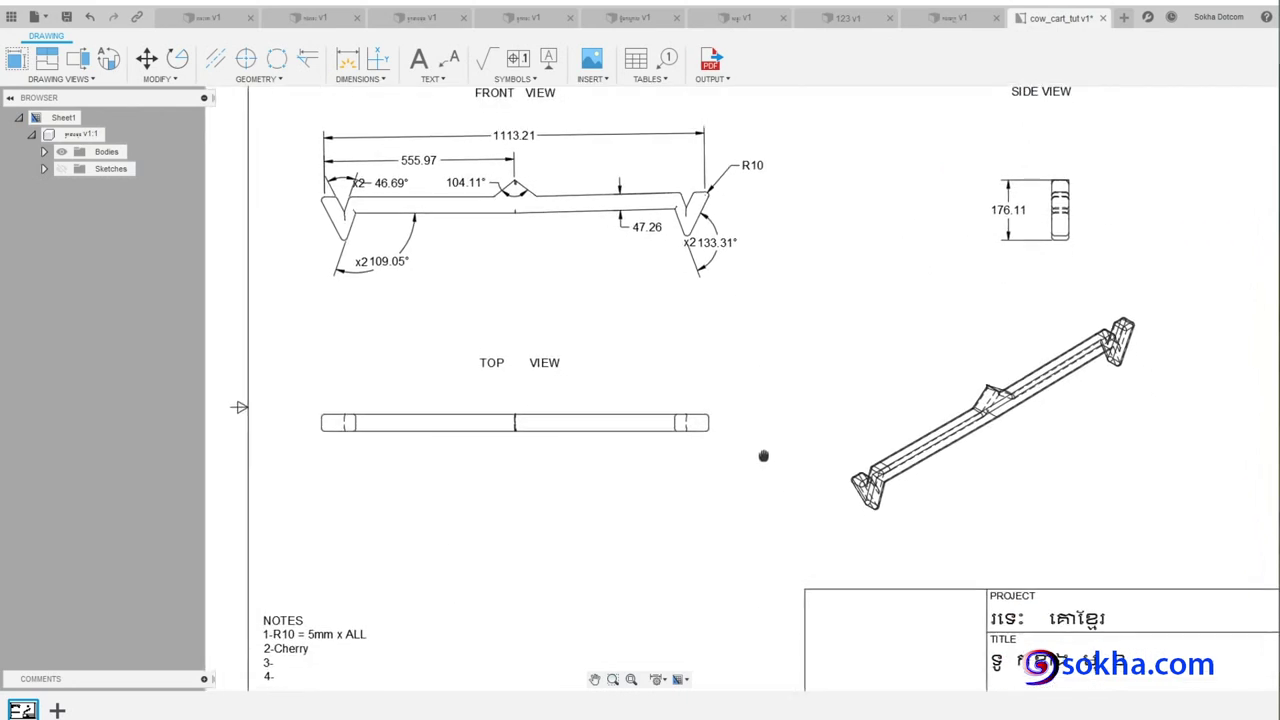
{"action": "key", "text": "F6"}
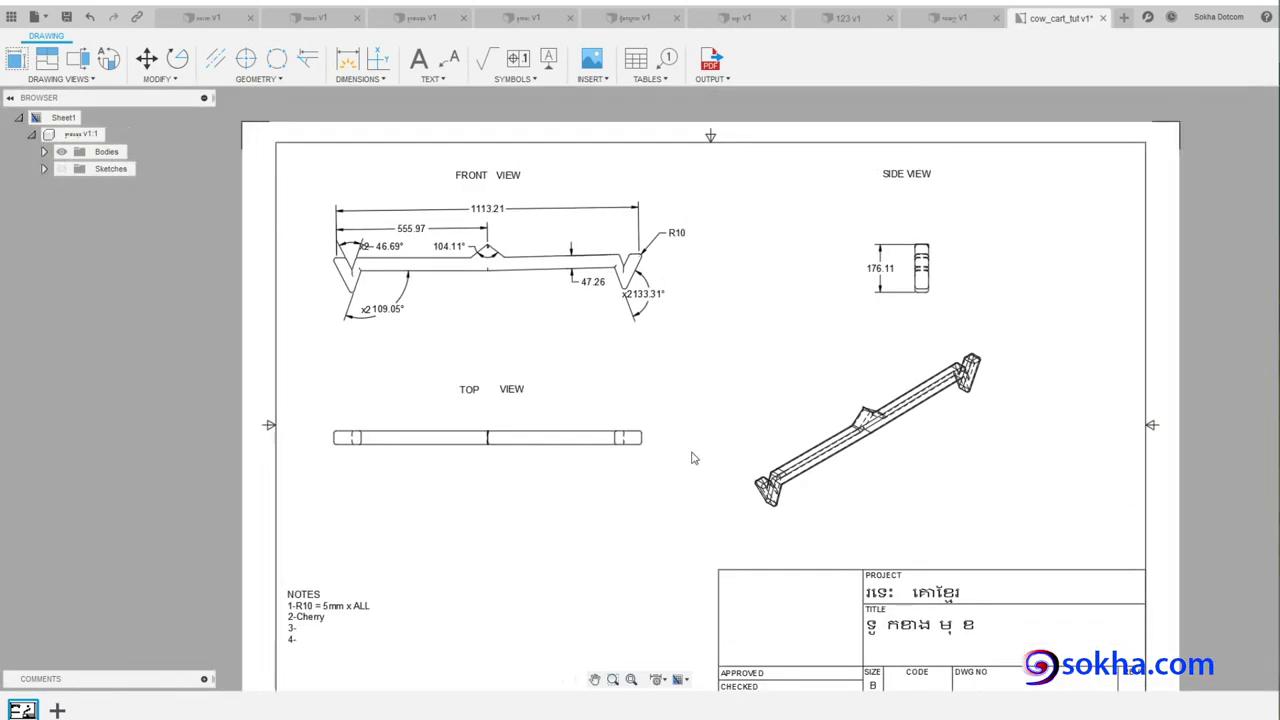
{"action": "middle_click_drag", "start_coordinate": [597, 566], "coordinate": [591, 534]}
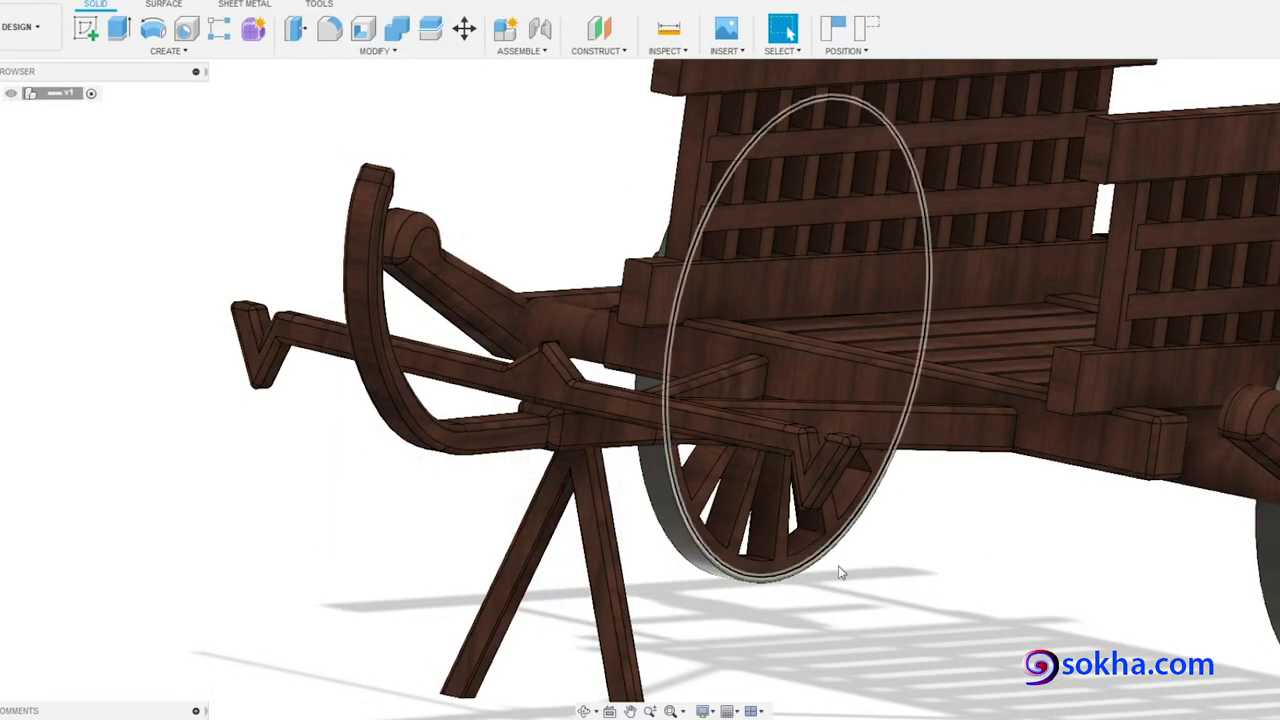
- Orbit the cart and pen-mark callouts 1–3 on the back rail, wheel and stand leg
{"action": "scroll", "coordinate": [900, 550], "scroll_direction": "up", "scroll_amount": 3}
{"action": "scroll", "coordinate": [942, 529], "scroll_direction": "down", "scroll_amount": 3}
{"action": "scroll", "coordinate": [942, 529], "scroll_direction": "down", "scroll_amount": 2}
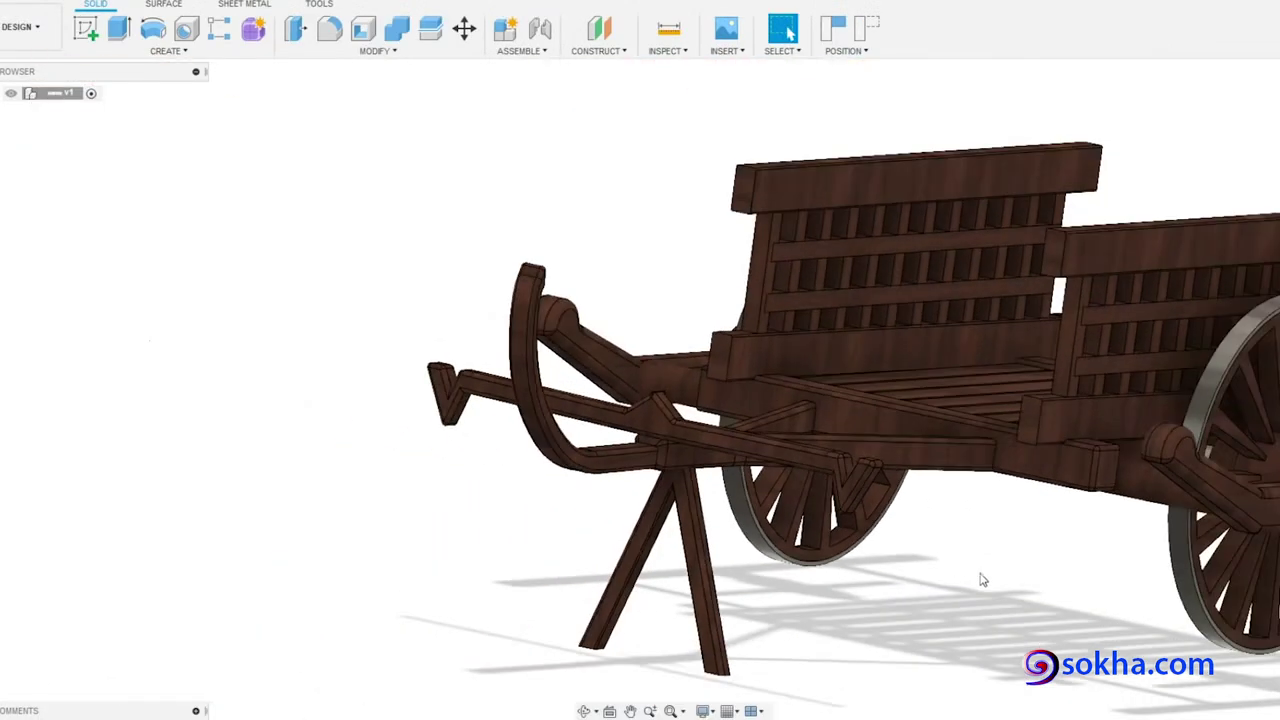
{"action": "middle_click_drag", "start_coordinate": [405, 280], "coordinate": [176, 264]}
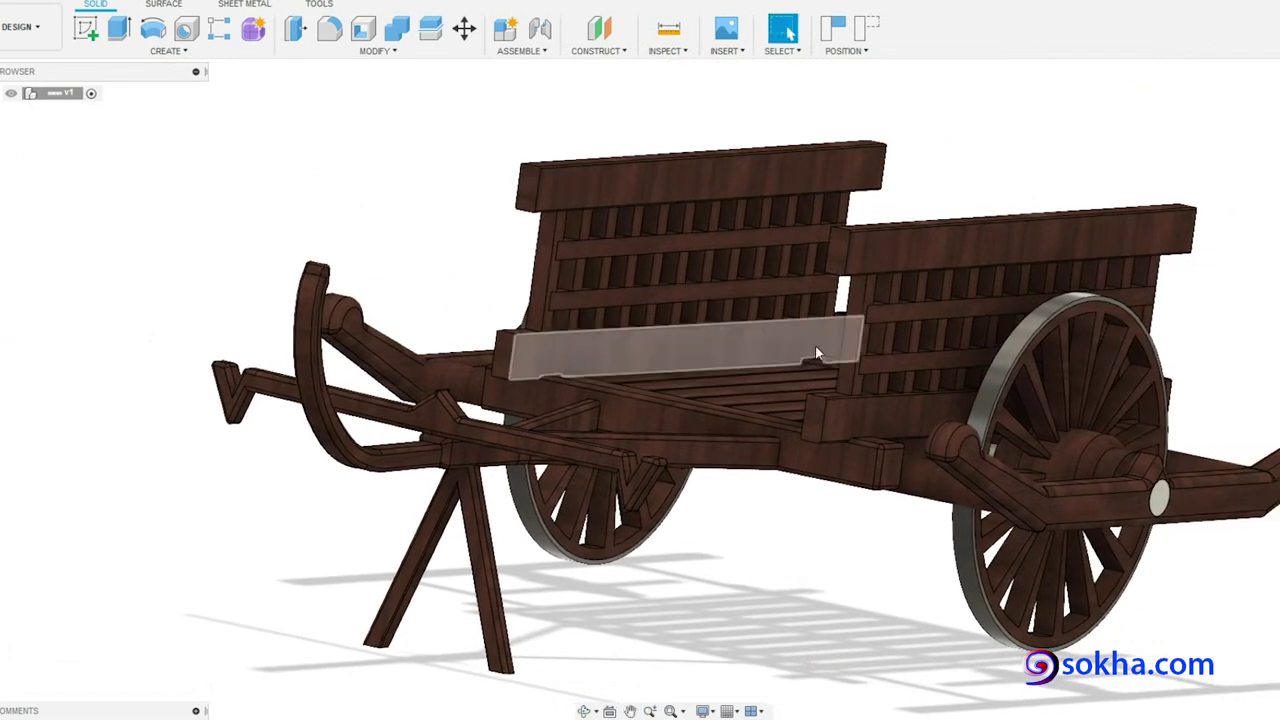
{"action": "middle_click_drag", "start_coordinate": [815, 652], "coordinate": [825, 685], "text": "shift"}
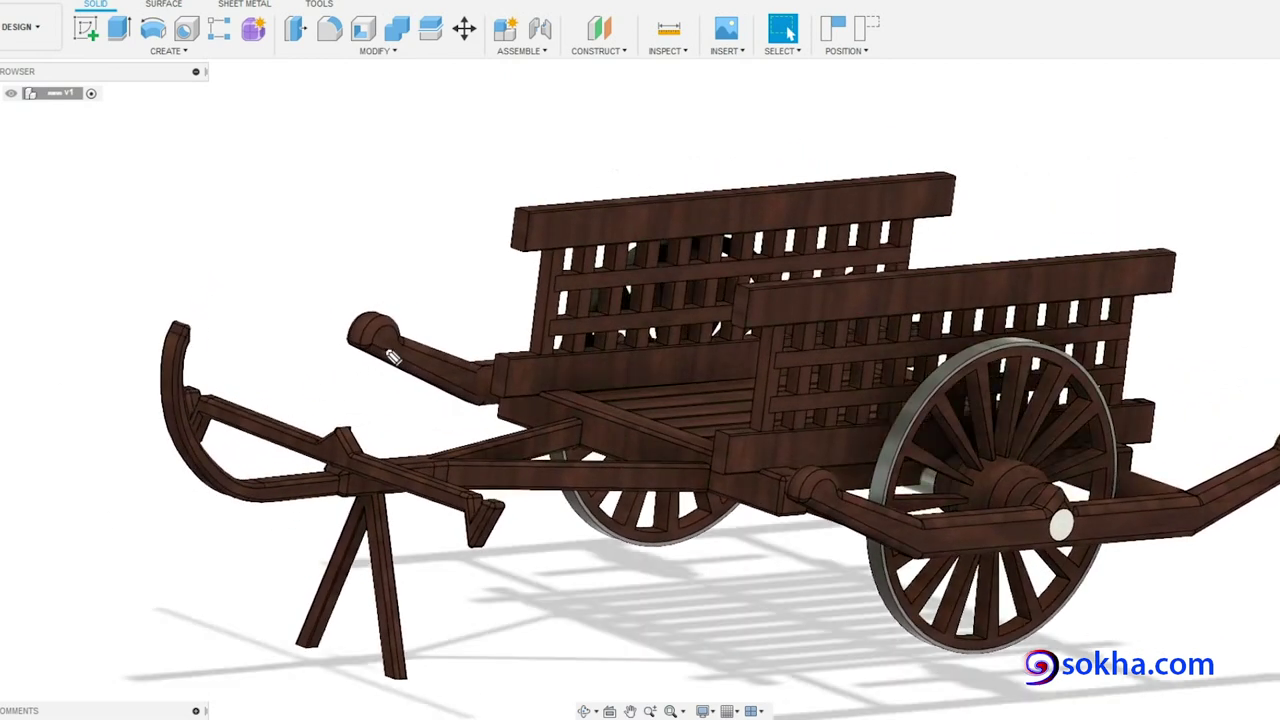
{"action": "left_click_drag", "start_coordinate": [600, 226], "coordinate": [458, 165]}
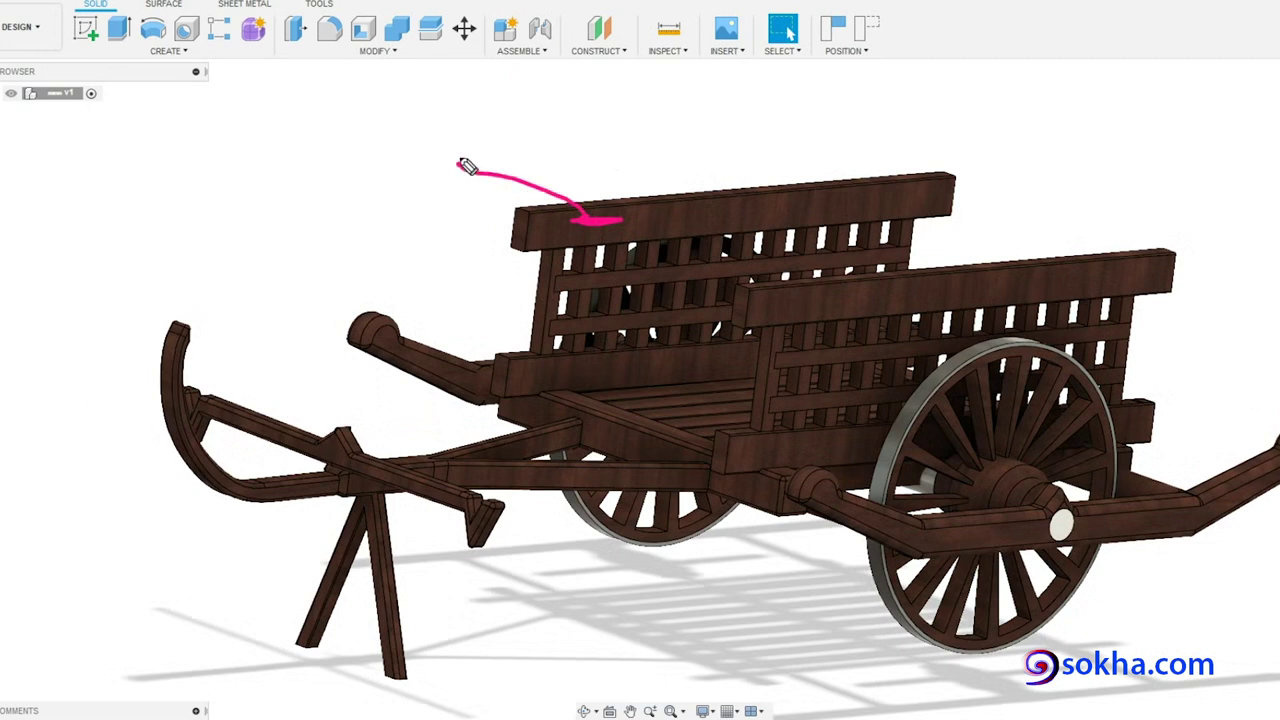
{"action": "mouse_move", "coordinate": [422, 112]}
{"action": "left_mouse_down"}
{"action": "mouse_move", "coordinate": [430, 155]}
{"action": "mouse_move", "coordinate": [428, 98]}
{"action": "left_mouse_up"}
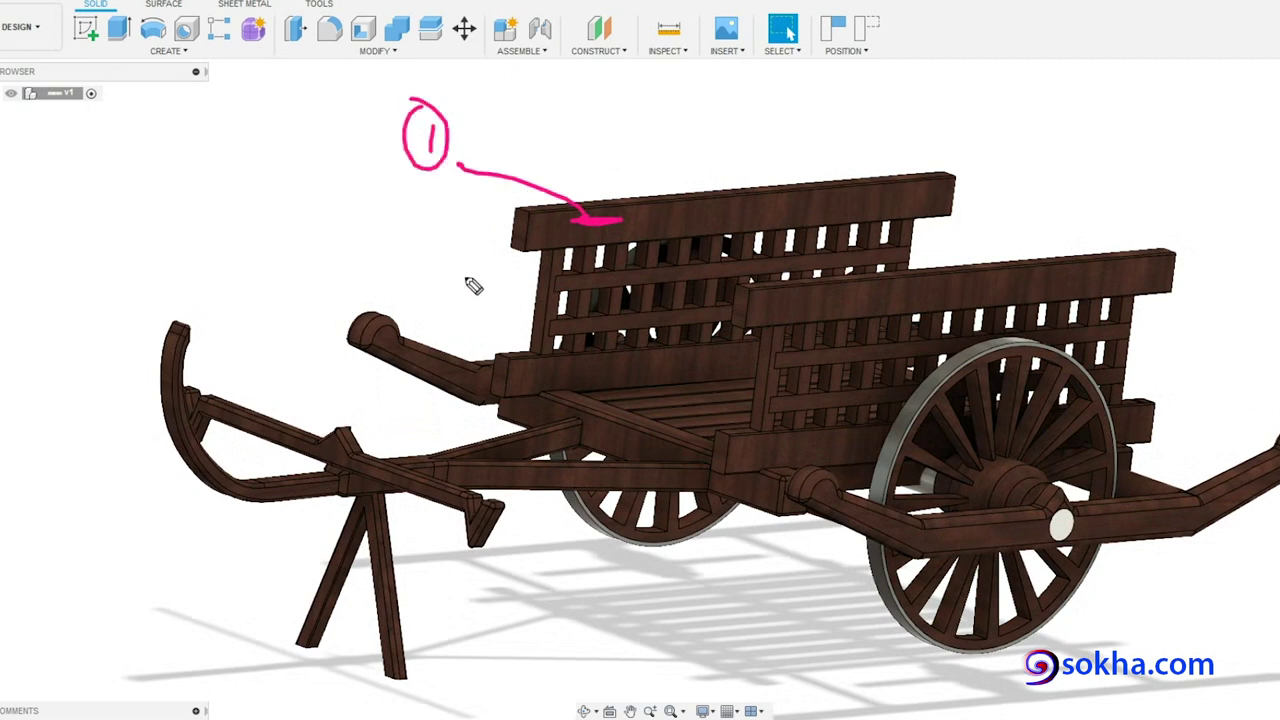
{"action": "mouse_move", "coordinate": [897, 432]}
{"action": "left_mouse_down"}
{"action": "mouse_move", "coordinate": [770, 600]}
{"action": "mouse_move", "coordinate": [755, 655]}
{"action": "left_mouse_up"}
{"action": "left_click_drag", "start_coordinate": [738, 603], "coordinate": [745, 605]}
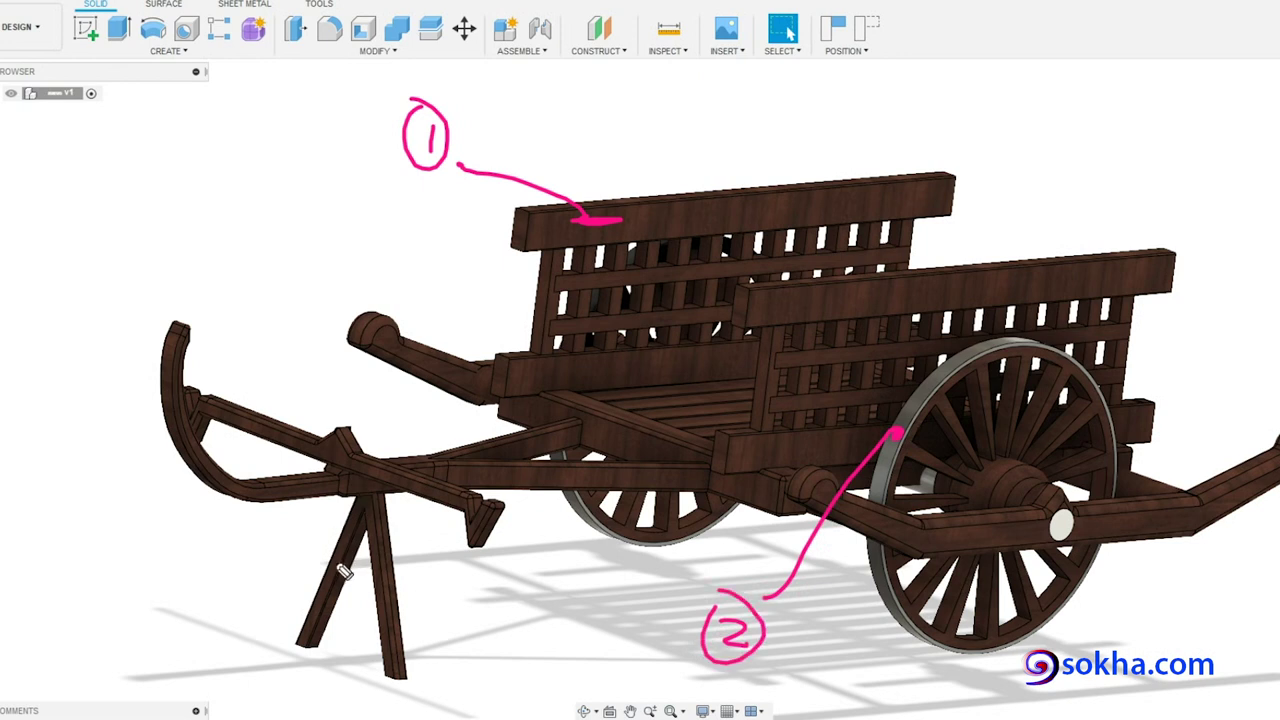
{"action": "mouse_move", "coordinate": [334, 563]}
{"action": "left_mouse_down"}
{"action": "mouse_move", "coordinate": [225, 575]}
{"action": "mouse_move", "coordinate": [176, 598]}
{"action": "left_mouse_up"}
{"action": "left_click_drag", "start_coordinate": [148, 516], "coordinate": [190, 530]}
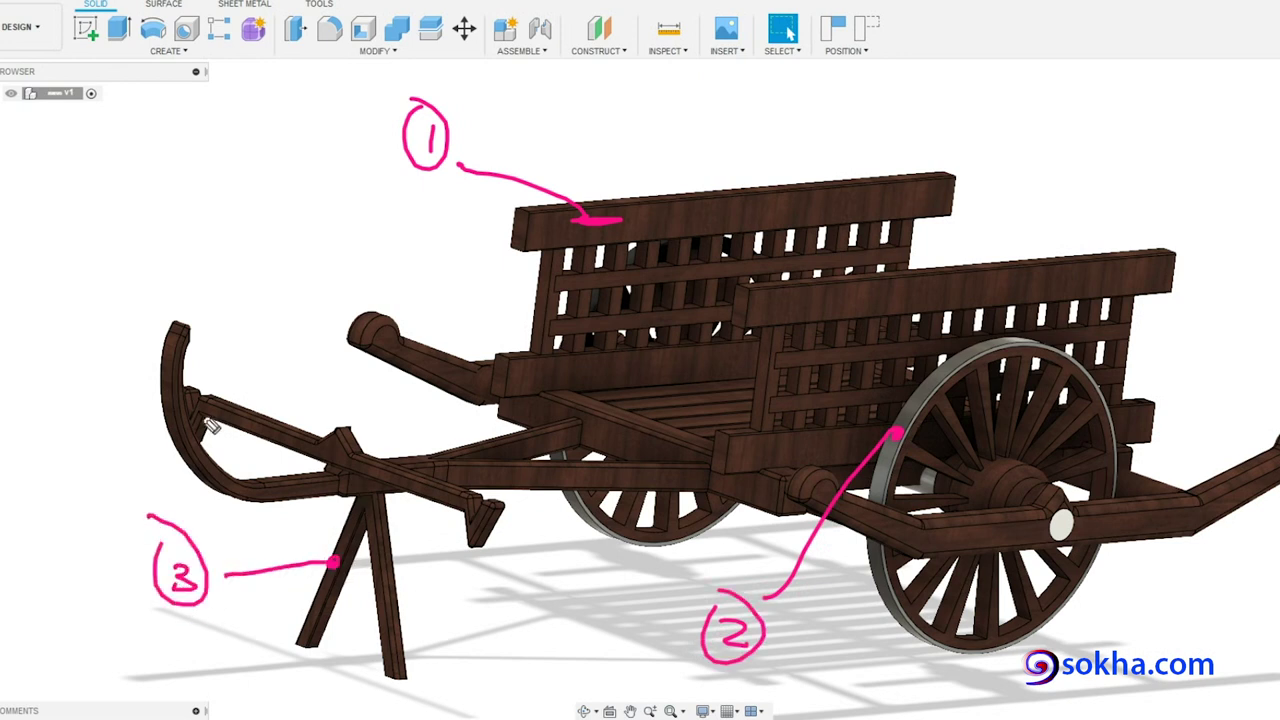
- Pen-mark callouts 4–6 on the shaft, curved shaft end and cart bed
{"action": "left_click_drag", "start_coordinate": [240, 416], "coordinate": [212, 281]}
{"action": "mouse_move", "coordinate": [183, 226]}
{"action": "left_mouse_down"}
{"action": "mouse_move", "coordinate": [181, 272]}
{"action": "mouse_move", "coordinate": [215, 258]}
{"action": "left_mouse_up"}
{"action": "mouse_move", "coordinate": [204, 240]}
{"action": "left_mouse_down"}
{"action": "mouse_move", "coordinate": [204, 275]}
{"action": "mouse_move", "coordinate": [180, 186]}
{"action": "left_mouse_up"}
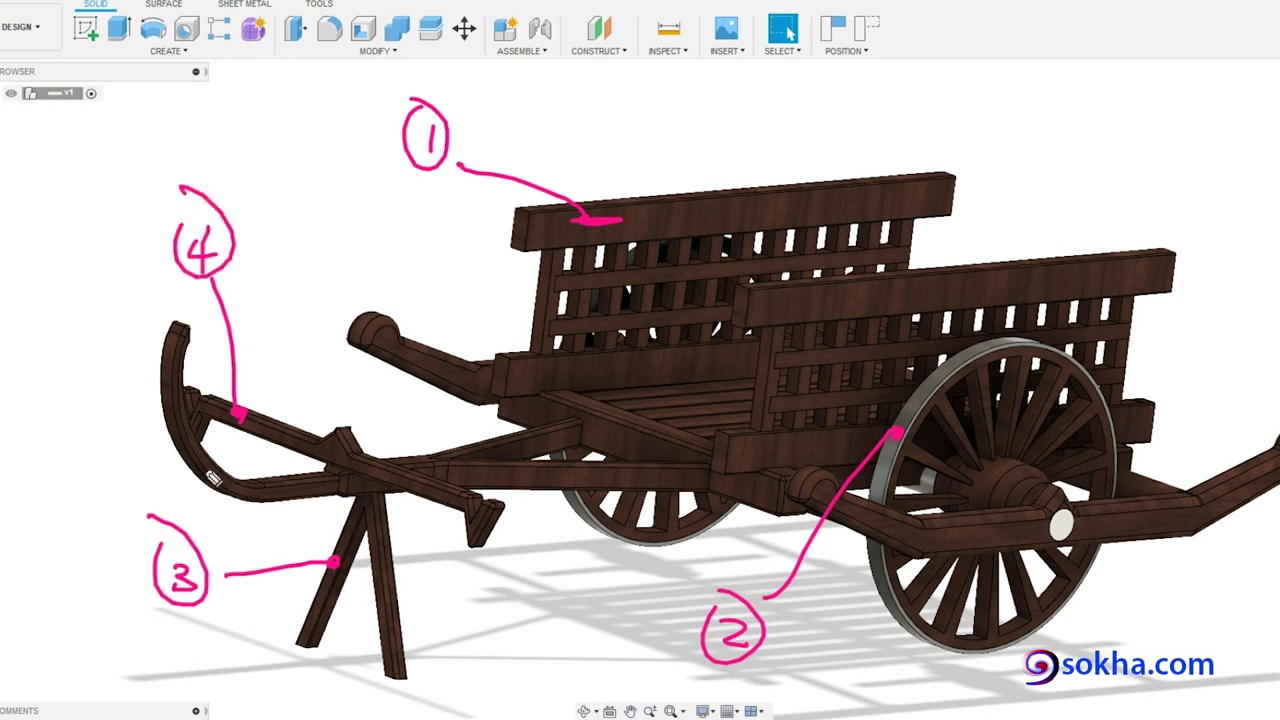
{"action": "left_click_drag", "start_coordinate": [198, 464], "coordinate": [84, 456]}
{"action": "mouse_move", "coordinate": [18, 426]}
{"action": "left_mouse_down"}
{"action": "mouse_move", "coordinate": [30, 466]}
{"action": "mouse_move", "coordinate": [46, 424]}
{"action": "left_mouse_up"}
{"action": "left_click_drag", "start_coordinate": [16, 366], "coordinate": [74, 392]}
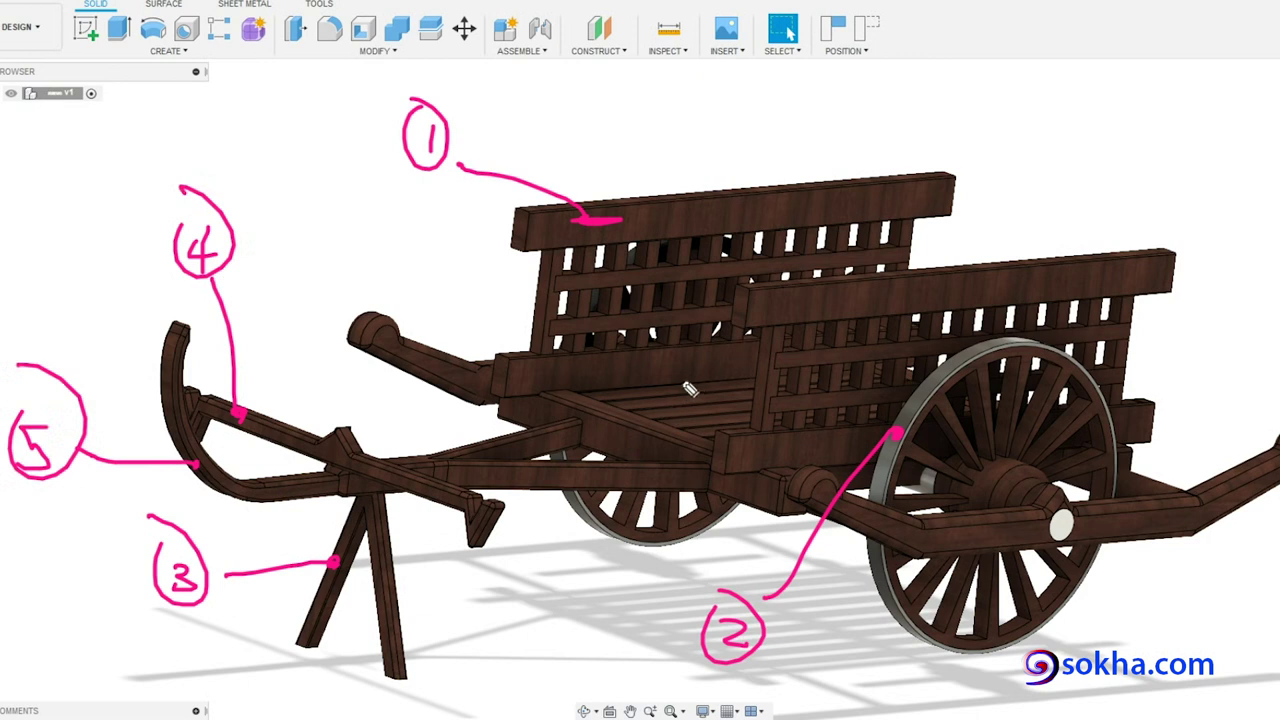
{"action": "mouse_move", "coordinate": [690, 406]}
{"action": "left_mouse_down"}
{"action": "mouse_move", "coordinate": [803, 64]}
{"action": "mouse_move", "coordinate": [814, 108]}
{"action": "mouse_move", "coordinate": [842, 84]}
{"action": "mouse_move", "coordinate": [796, 52]}
{"action": "left_mouse_up"}
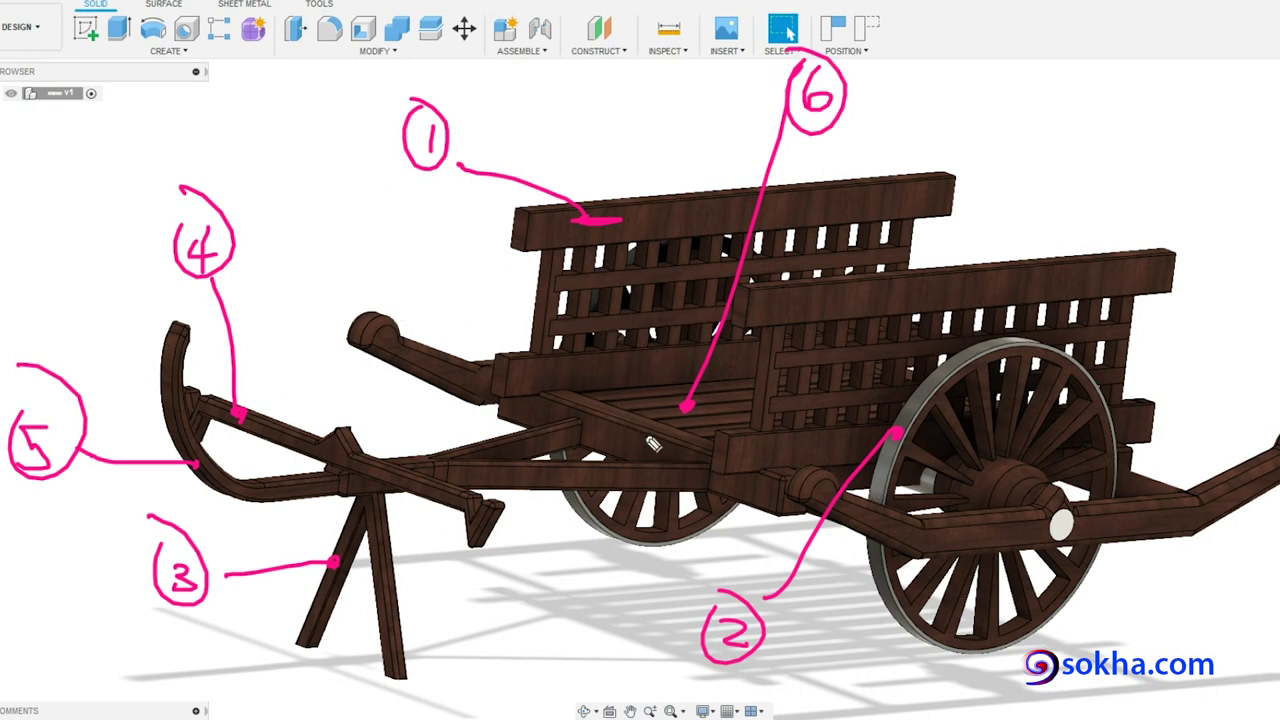
{"action": "left_click_drag", "start_coordinate": [768, 126], "coordinate": [910, 129]}
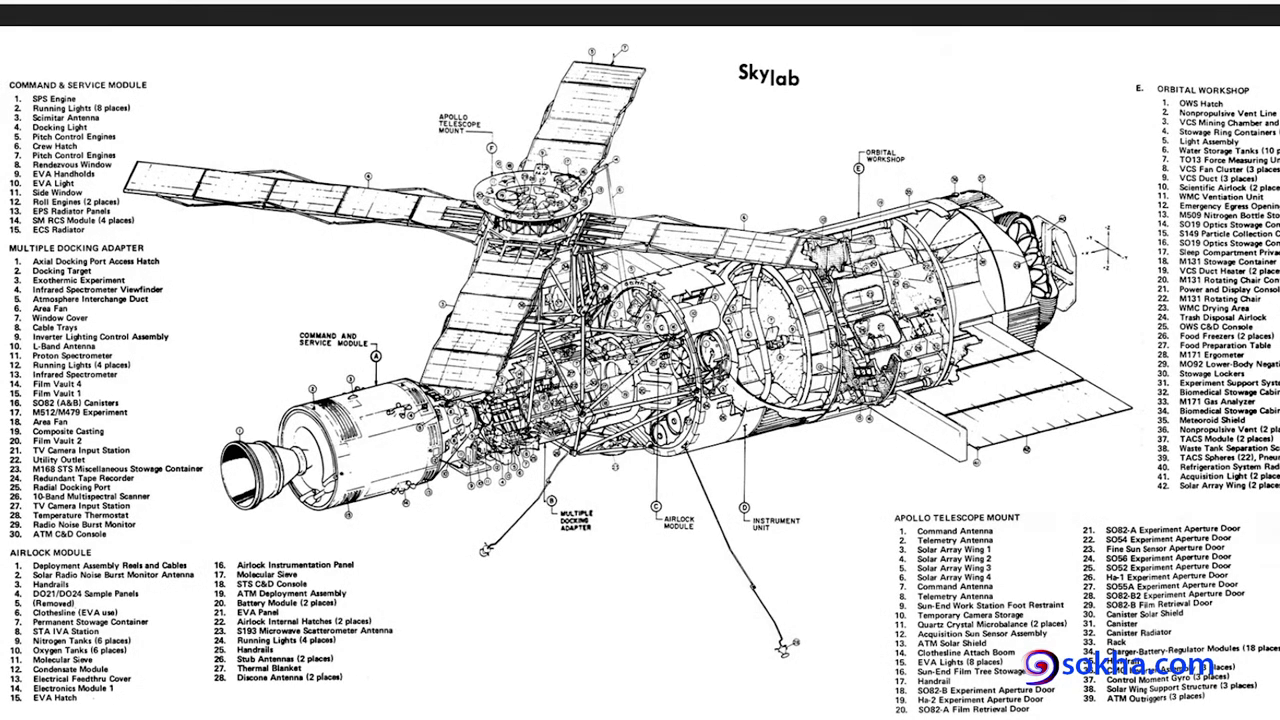
- Draw pen lines and circles over the Skylab diagram's callouts, then erase them with E
{"action": "mouse_move", "coordinate": [498, 378]}
{"action": "left_mouse_down"}
{"action": "mouse_move", "coordinate": [745, 320]}
{"action": "mouse_move", "coordinate": [680, 425]}
{"action": "left_mouse_up"}
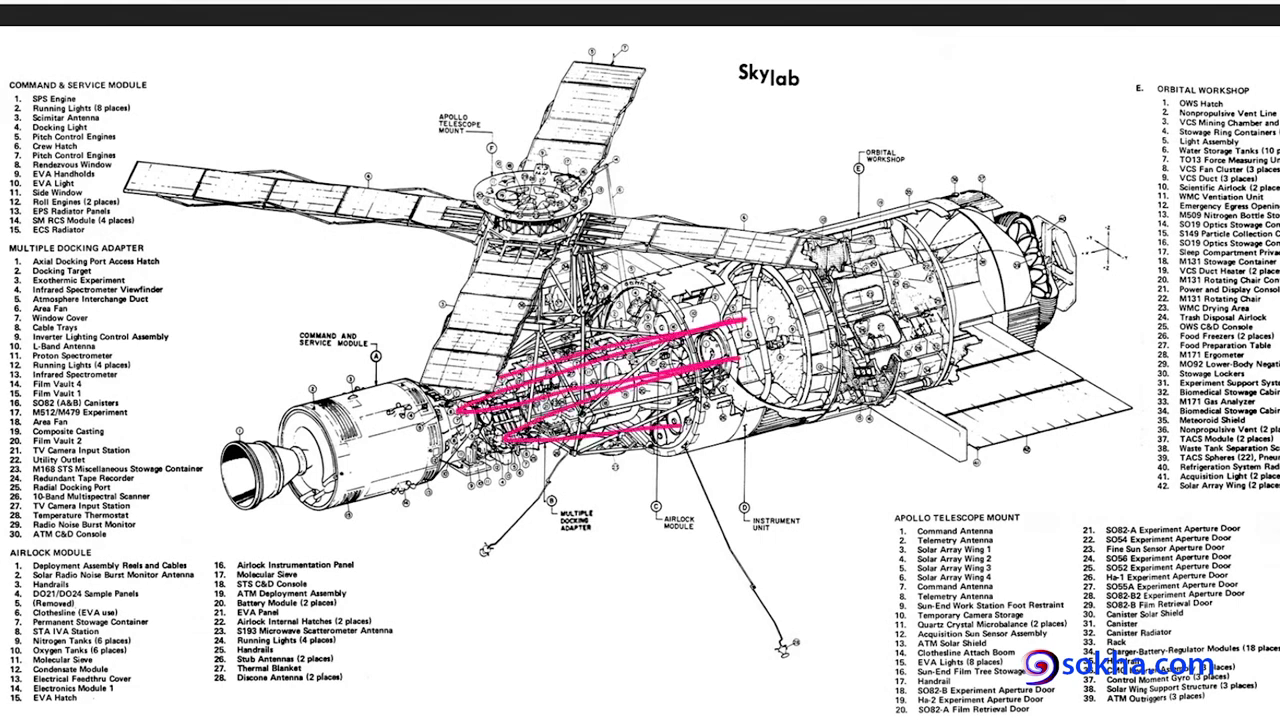
{"action": "mouse_move", "coordinate": [238, 410]}
{"action": "left_mouse_down"}
{"action": "mouse_move", "coordinate": [216, 448]}
{"action": "mouse_move", "coordinate": [245, 440]}
{"action": "left_mouse_up"}
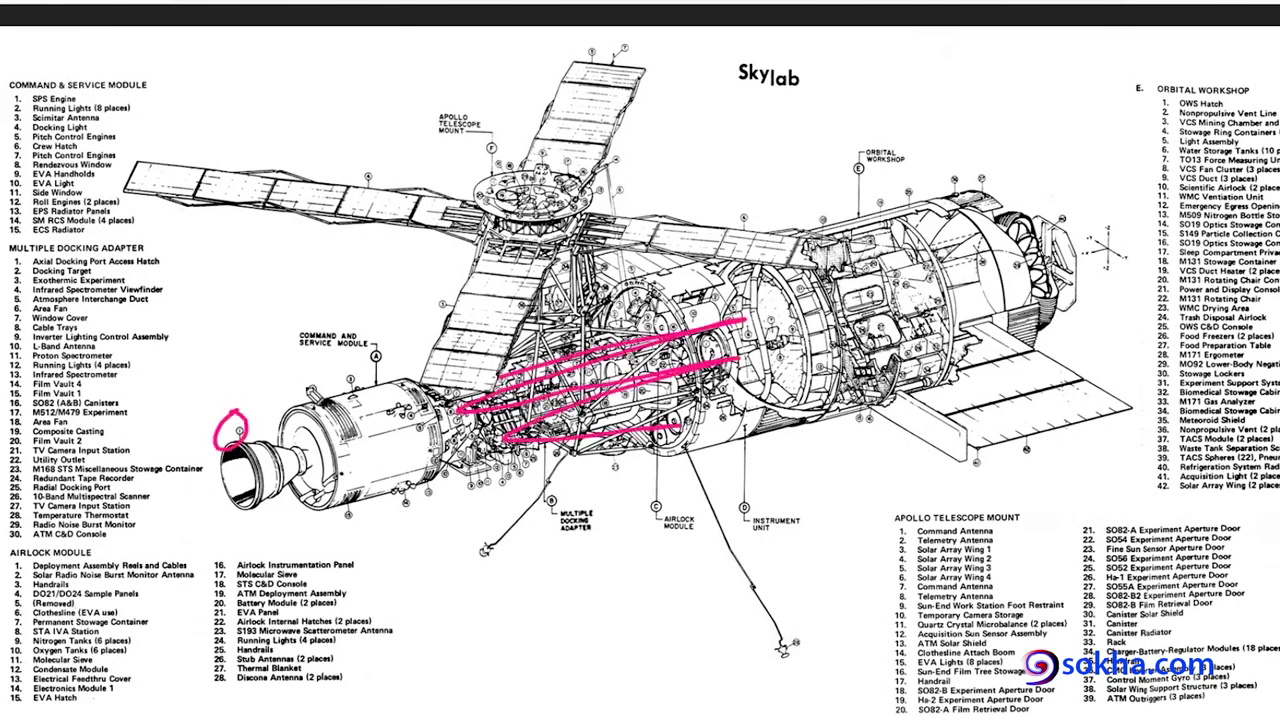
{"action": "mouse_move", "coordinate": [322, 388]}
{"action": "left_mouse_down"}
{"action": "mouse_move", "coordinate": [306, 398]}
{"action": "mouse_move", "coordinate": [400, 333]}
{"action": "left_mouse_up"}
{"action": "mouse_move", "coordinate": [176, 168]}
{"action": "left_mouse_down"}
{"action": "mouse_move", "coordinate": [200, 174]}
{"action": "mouse_move", "coordinate": [470, 430]}
{"action": "mouse_move", "coordinate": [990, 262]}
{"action": "left_mouse_up"}
{"action": "left_click_drag", "start_coordinate": [604, 366], "coordinate": [884, 306]}
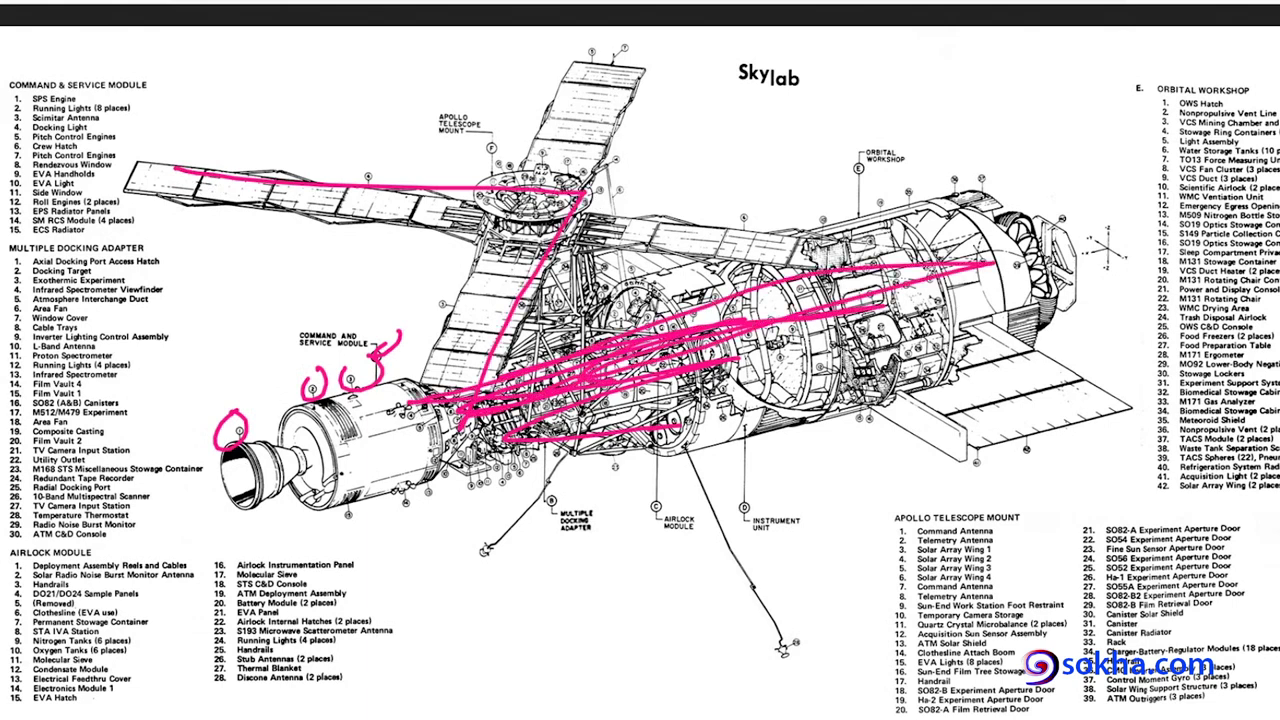
{"action": "mouse_move", "coordinate": [236, 414]}
{"action": "left_mouse_down"}
{"action": "mouse_move", "coordinate": [250, 452]}
{"action": "mouse_move", "coordinate": [200, 406]}
{"action": "mouse_move", "coordinate": [300, 494]}
{"action": "mouse_move", "coordinate": [250, 412]}
{"action": "left_mouse_up"}
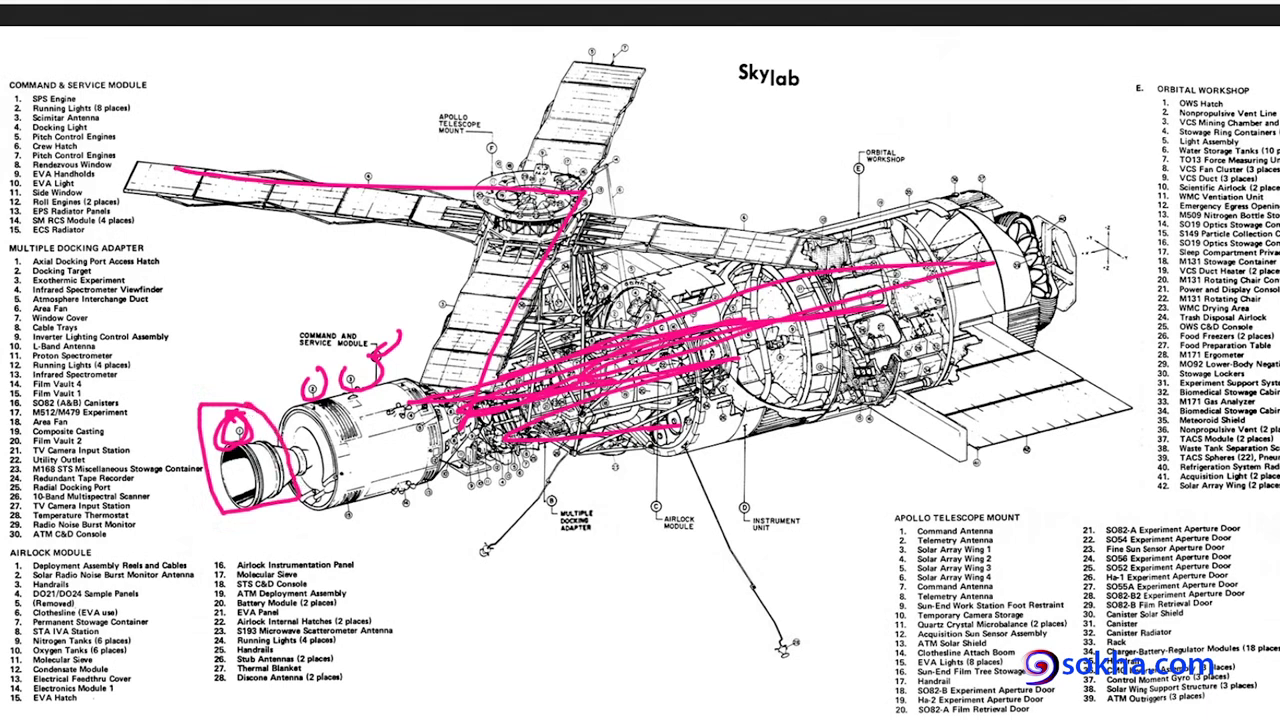
{"action": "key", "text": "e"}
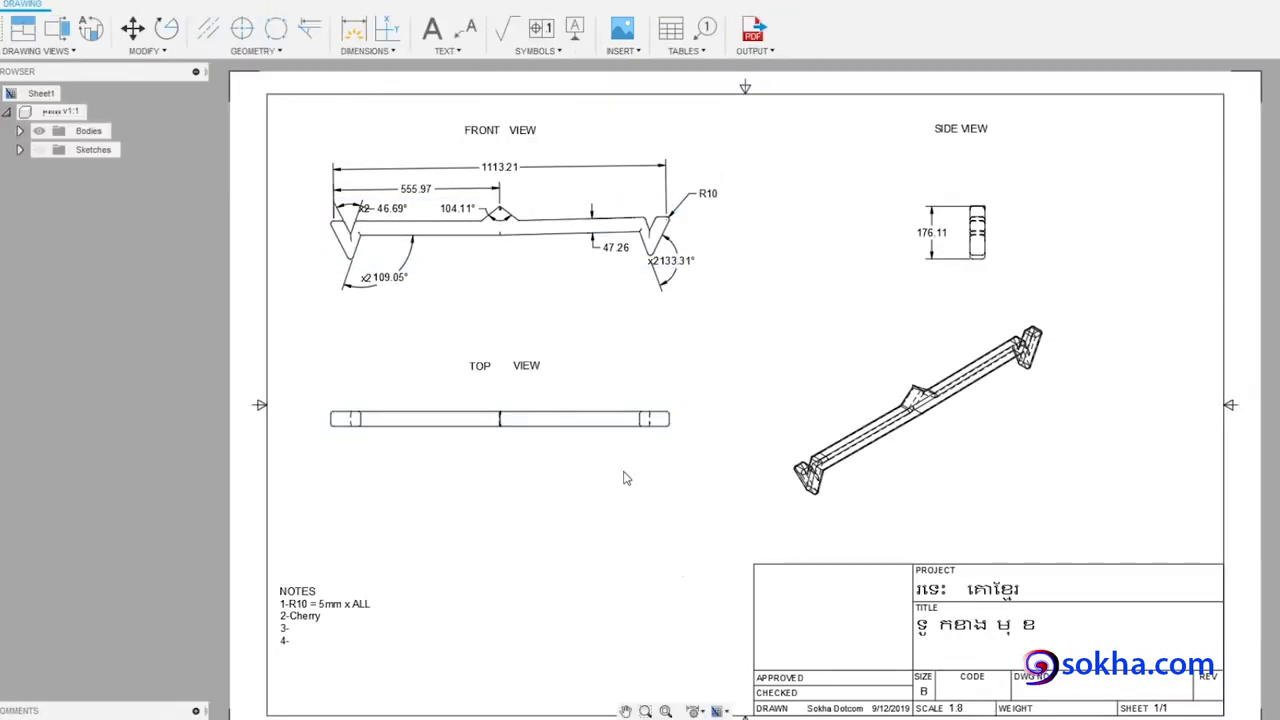
- Zoom into the Khmer title block, pan across the views, then recentre the whole sheet
{"action": "scroll", "coordinate": [1186, 700], "scroll_direction": "up", "scroll_amount": 5}
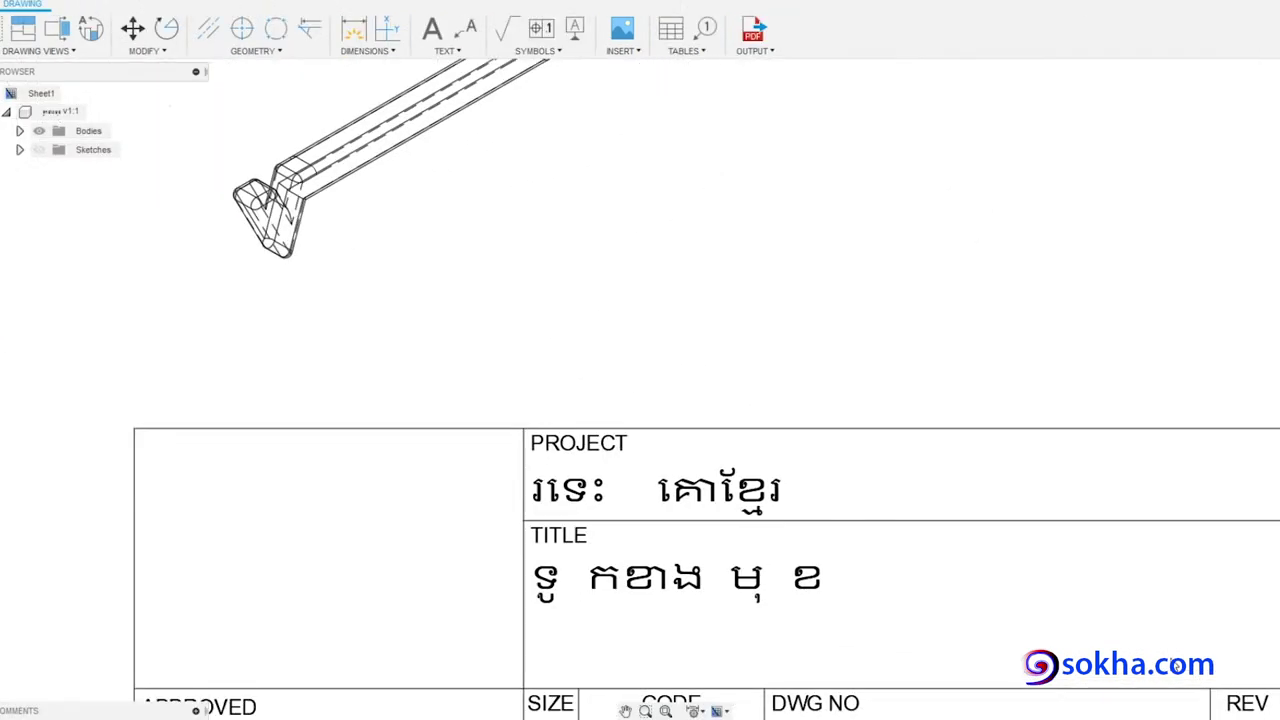
{"action": "scroll", "coordinate": [1151, 600], "scroll_direction": "up", "scroll_amount": 2}
{"action": "middle_click_drag", "start_coordinate": [1125, 639], "coordinate": [1060, 291]}
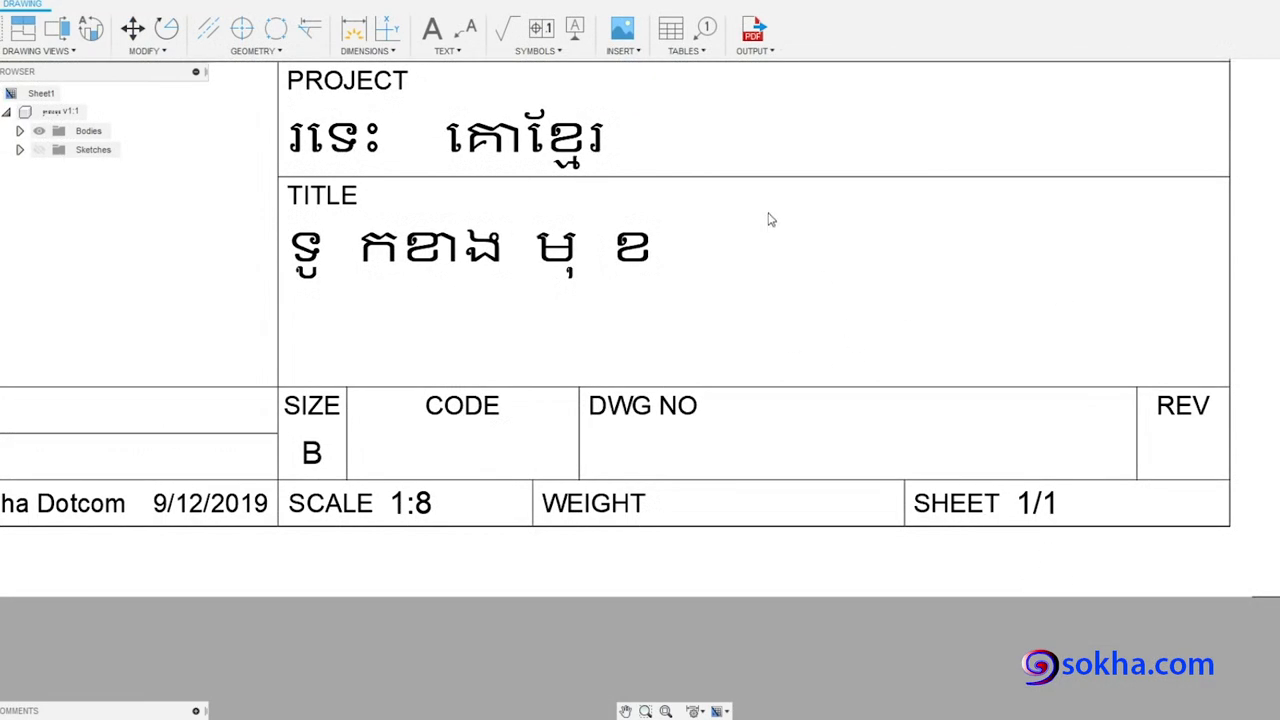
{"action": "scroll", "coordinate": [801, 304], "scroll_direction": "down", "scroll_amount": 3}
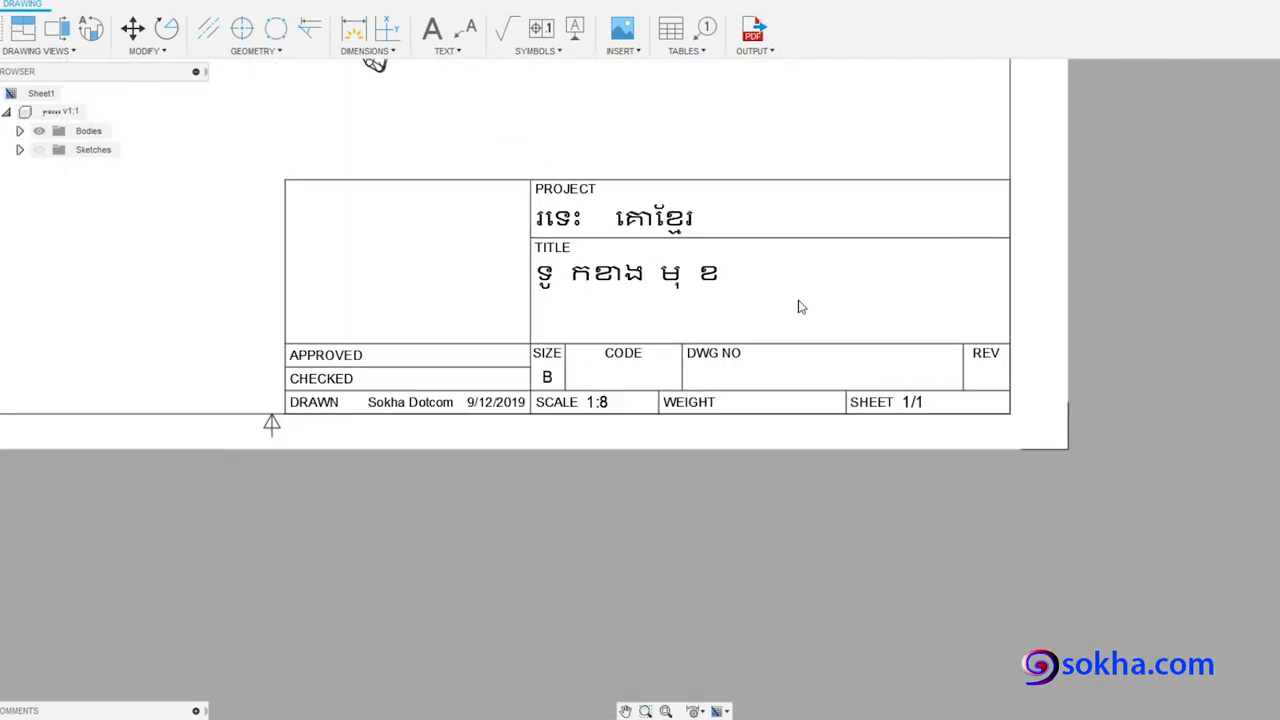
{"action": "middle_click_drag", "start_coordinate": [731, 144], "coordinate": [986, 414]}
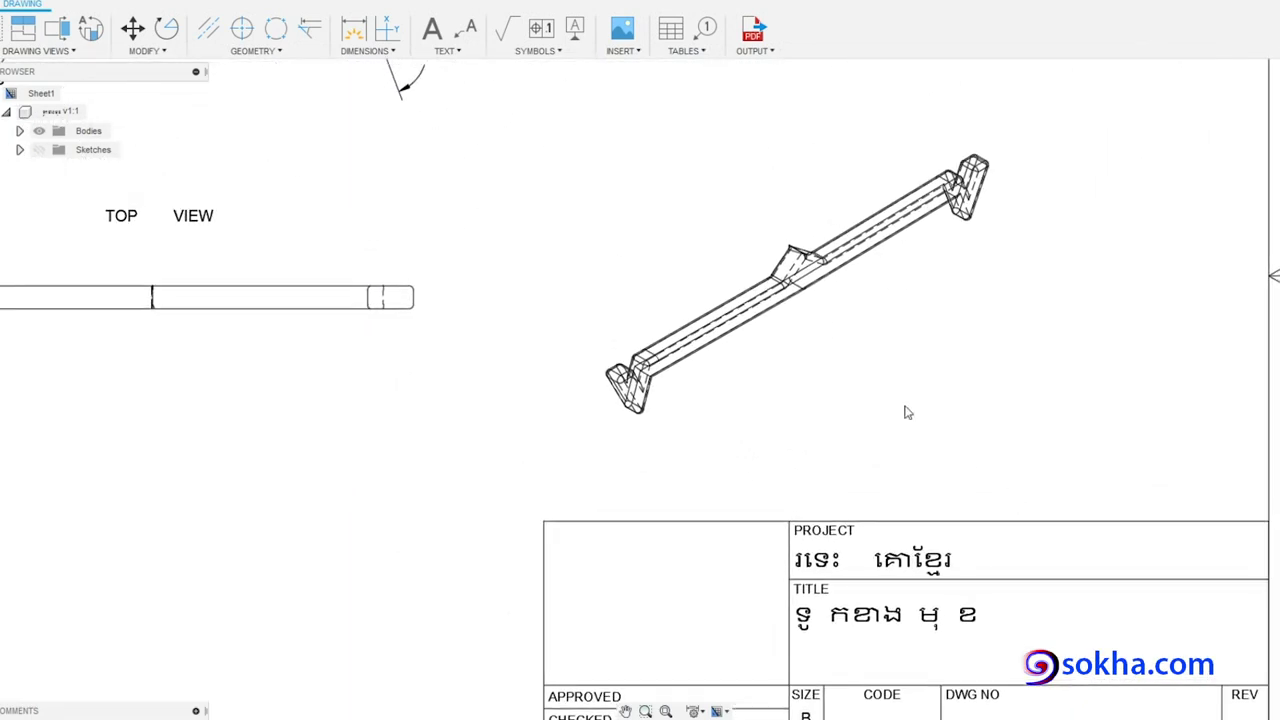
{"action": "middle_click_drag", "start_coordinate": [497, 334], "coordinate": [583, 454]}
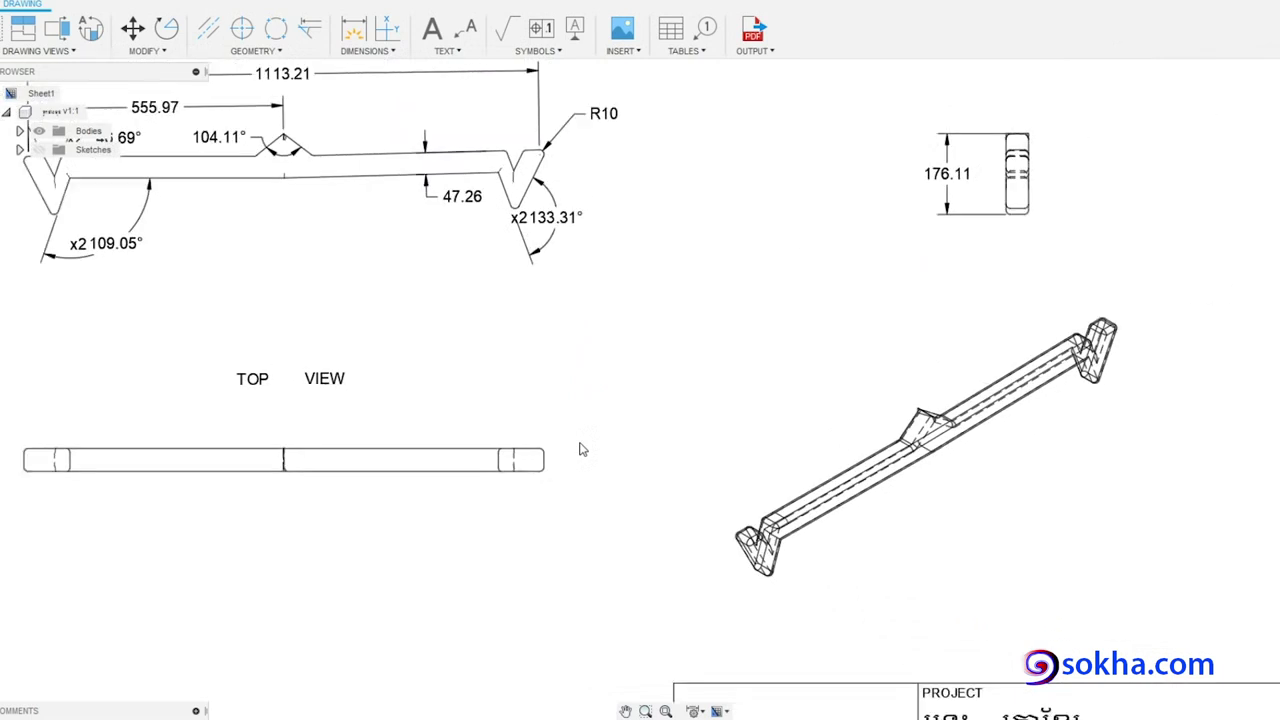
{"action": "scroll", "coordinate": [583, 452], "scroll_direction": "down", "scroll_amount": 2}
{"action": "middle_click_drag", "start_coordinate": [508, 511], "coordinate": [508, 534]}
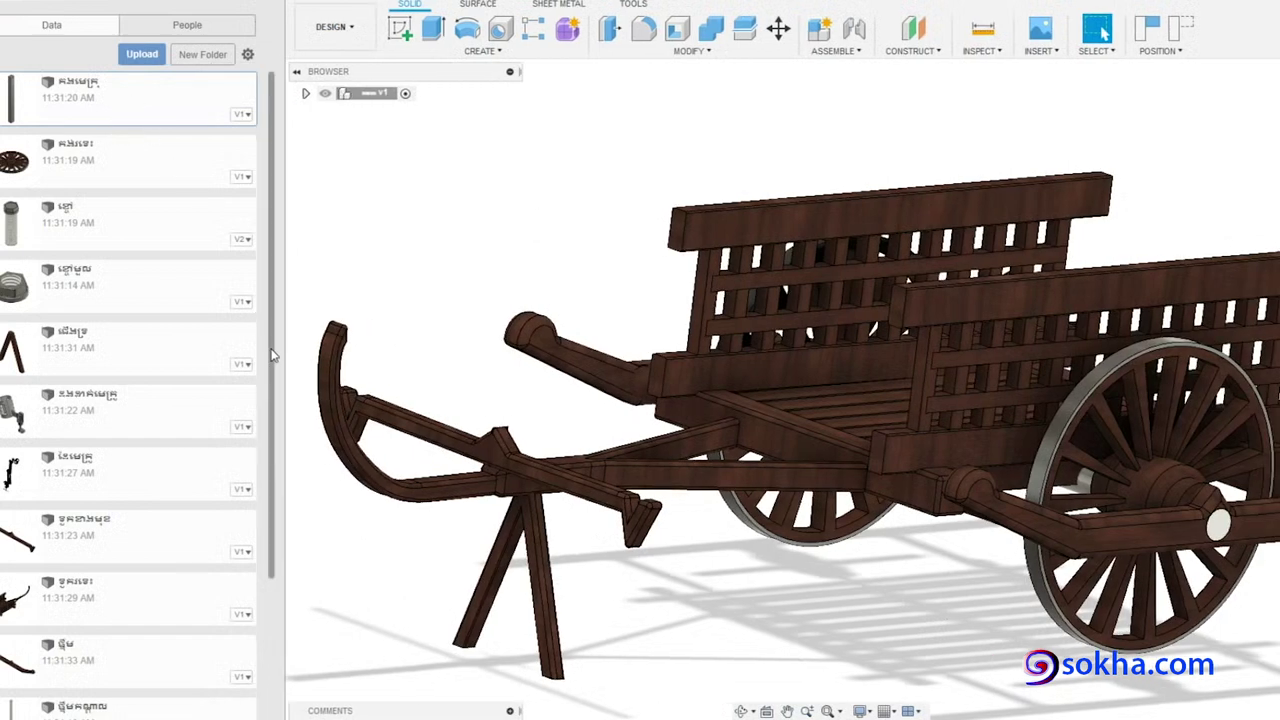
- Scroll the Data Panel file list down to the project's part designs
{"action": "left_click_drag", "start_coordinate": [272, 355], "coordinate": [225, 583]}
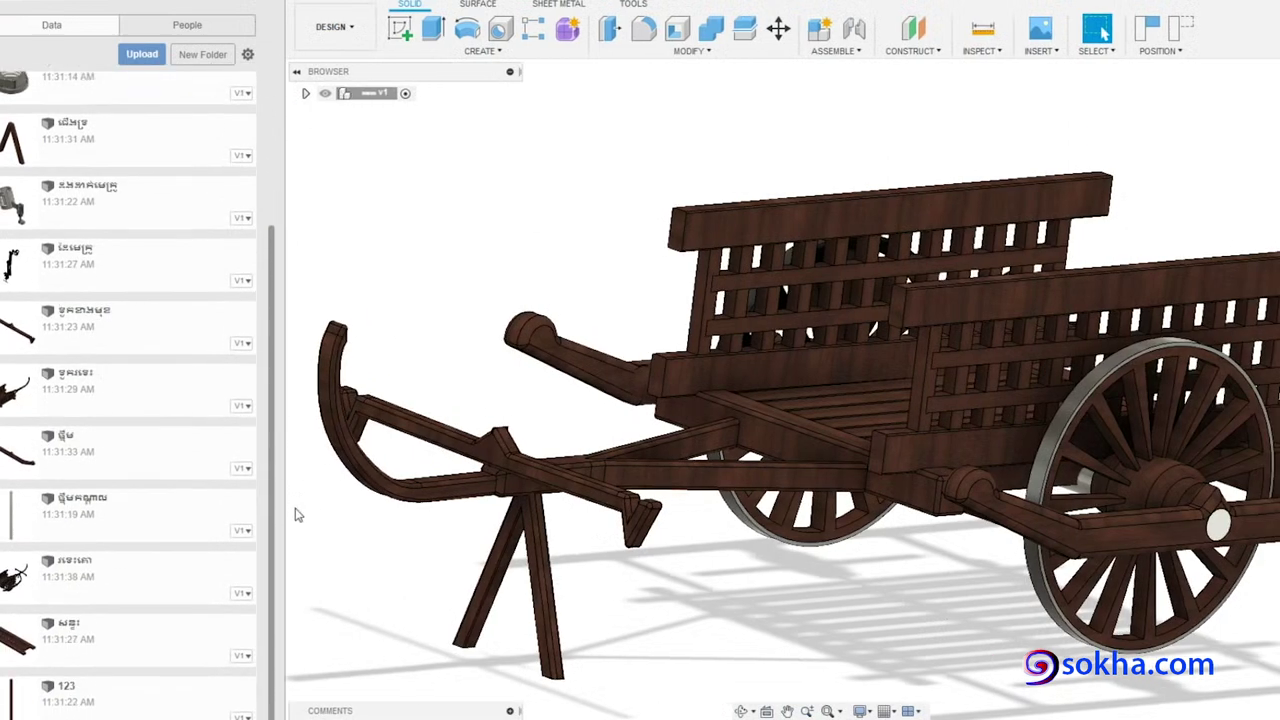